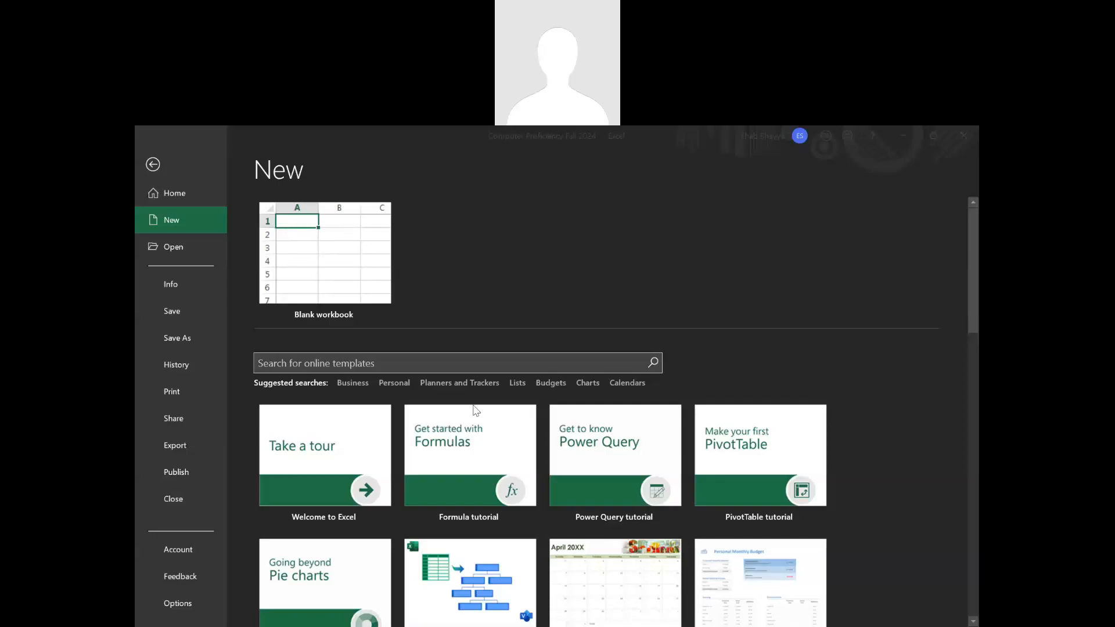
# Look through the gallery of workbook templates available for a new file, from tutorials and calendars to budgets and planners.
pyautogui.scroll(-1, 468, 409)
pyautogui.scroll(1, 430, 406)
pyautogui.scroll(-2, 574, 466)
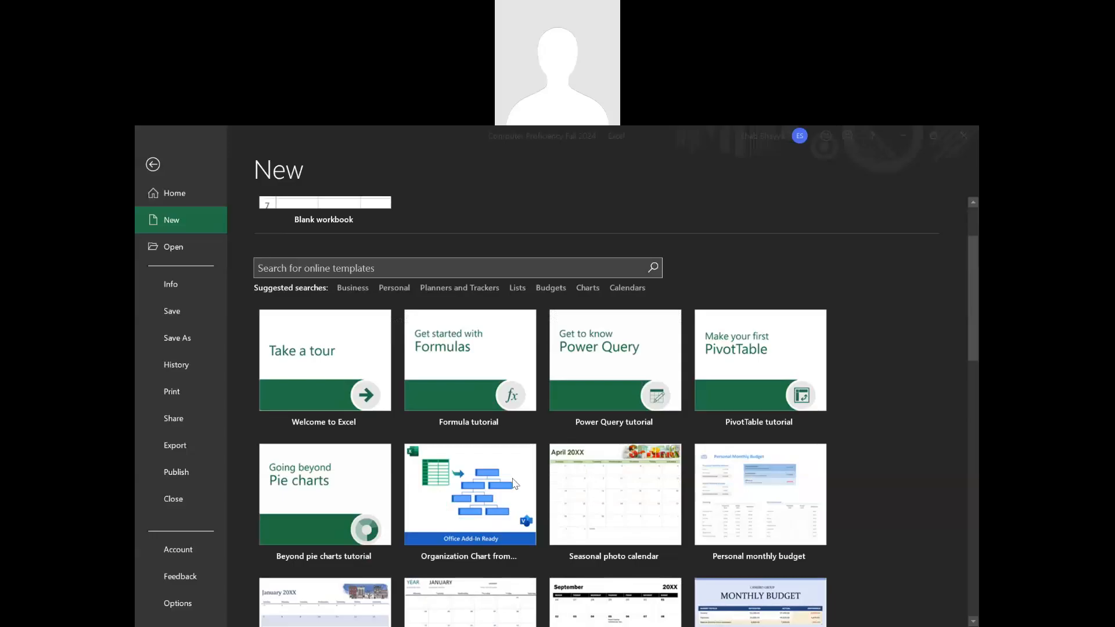
pyautogui.scroll(-1, 514, 484)
pyautogui.scroll(-1, 504, 476)
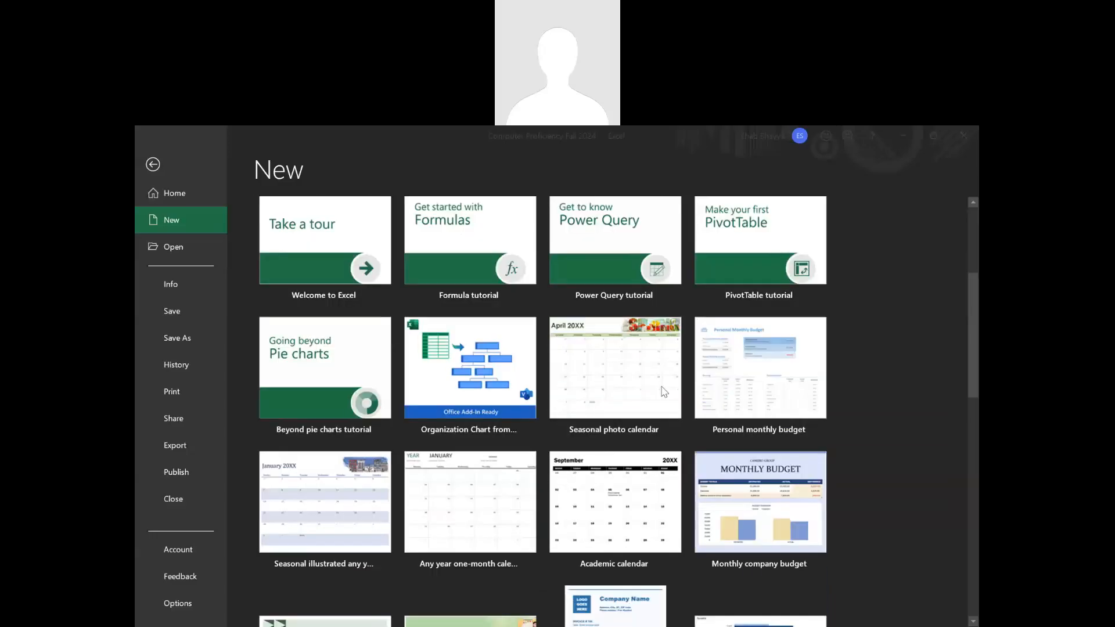
pyautogui.scroll(-3, 509, 491)
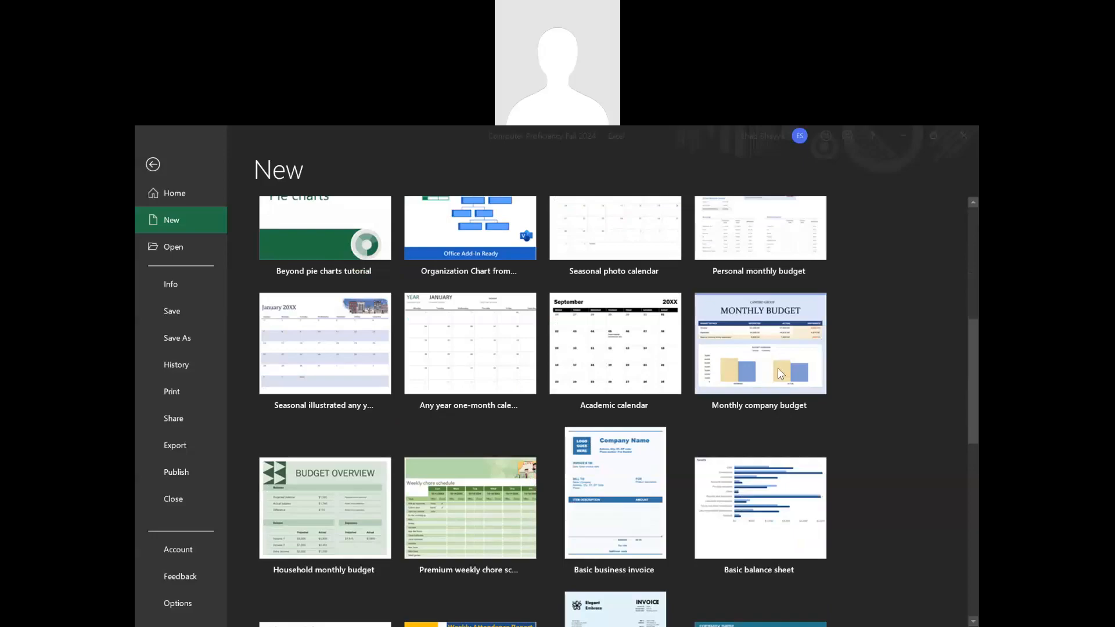
pyautogui.scroll(-3, 650, 360)
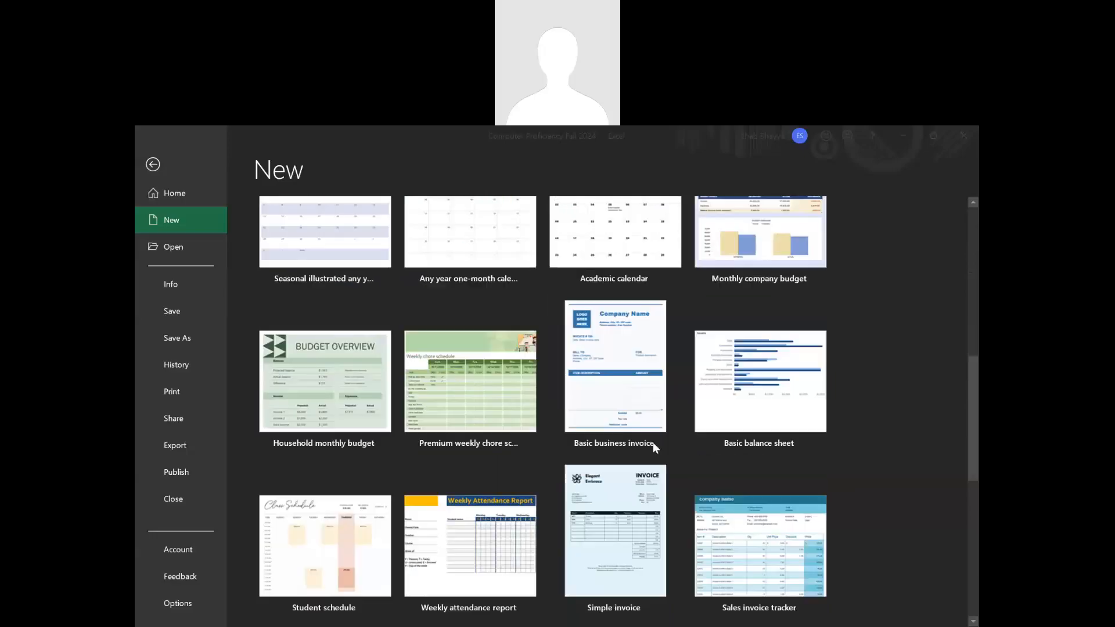
pyautogui.scroll(-9, 656, 421)
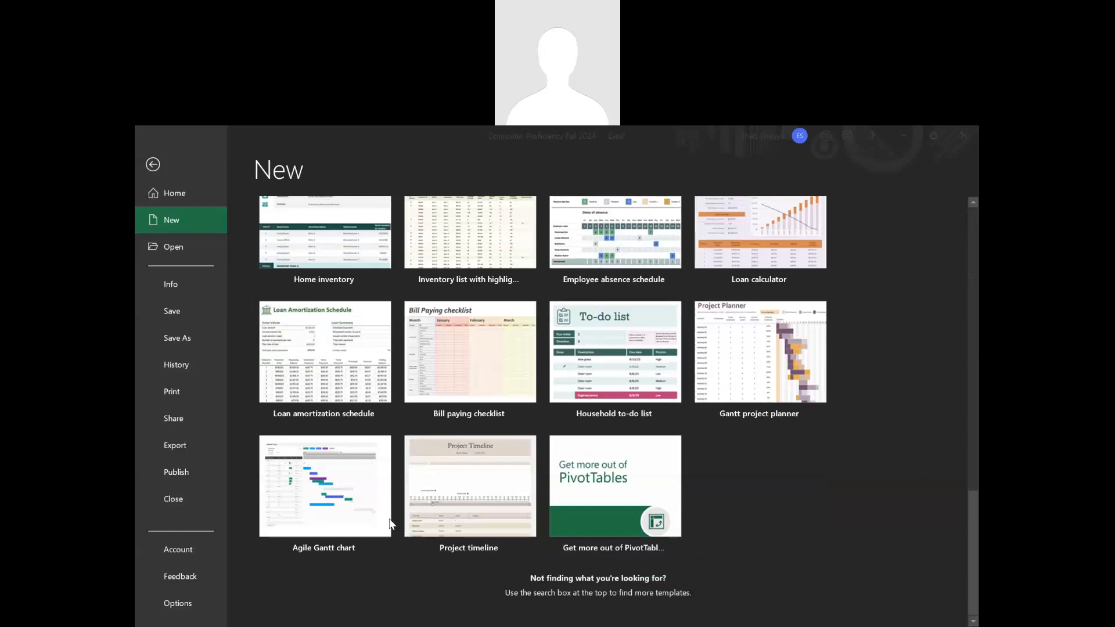
pyautogui.scroll(10, 430, 459)
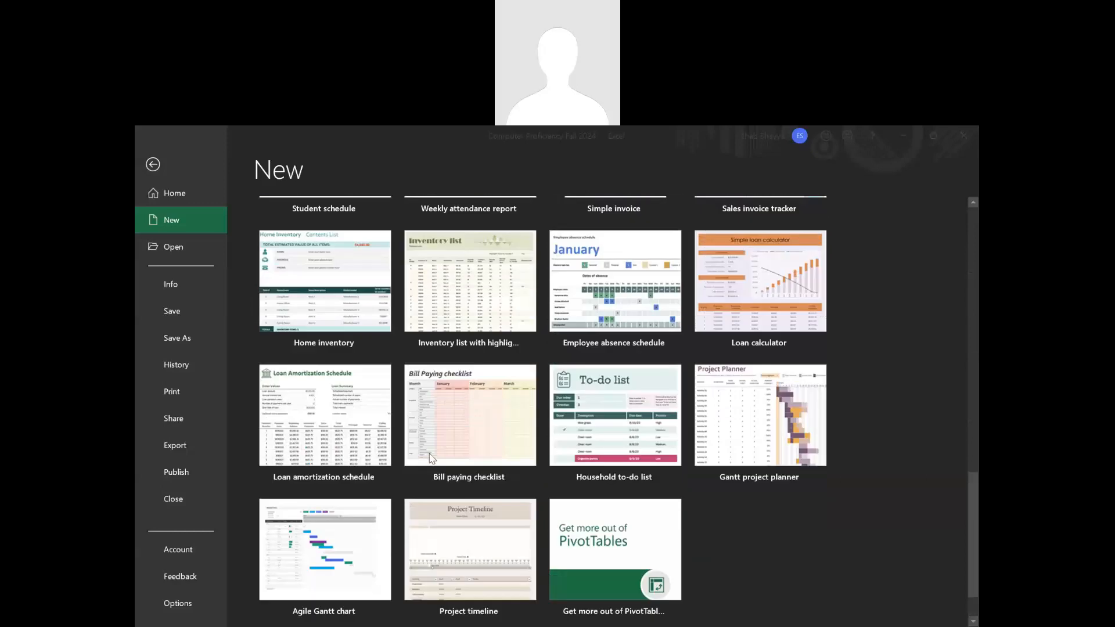
pyautogui.scroll(5, 428, 455)
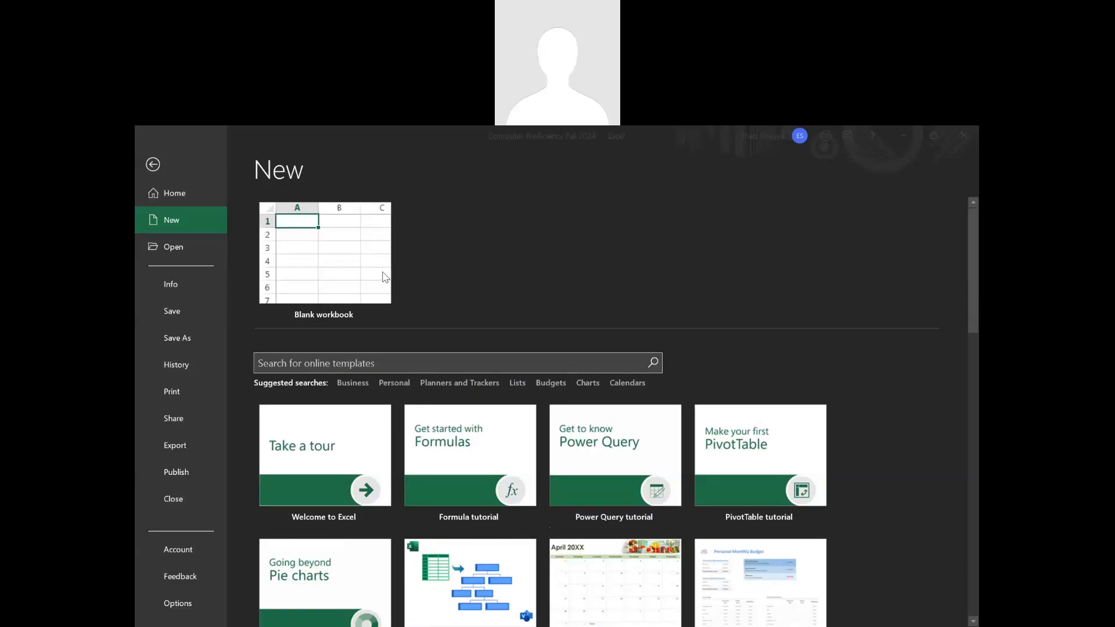
# Create a new blank workbook and make cell A1 the active cell.
pyautogui.click(360, 267)
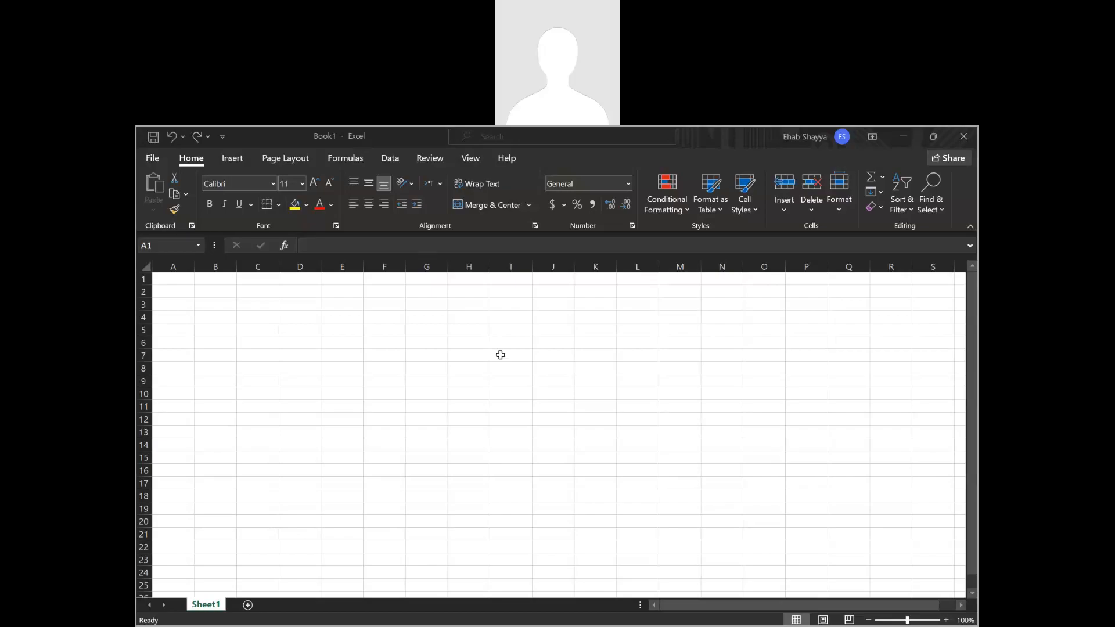
pyautogui.click(215, 317)
pyautogui.click(184, 278)
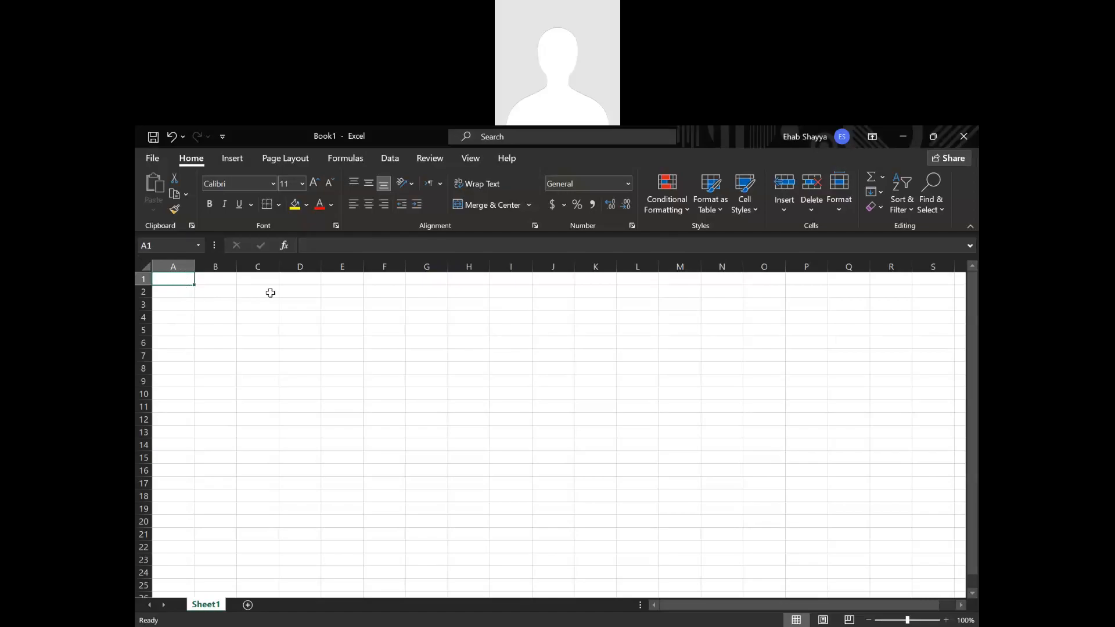
# Select the block of cells from A1 to R14, clear the selection and return to cell A1.
pyautogui.click(242, 391)
pyautogui.click(185, 281)
pyautogui.moveTo(188, 283); pyautogui.dragTo(694, 418)
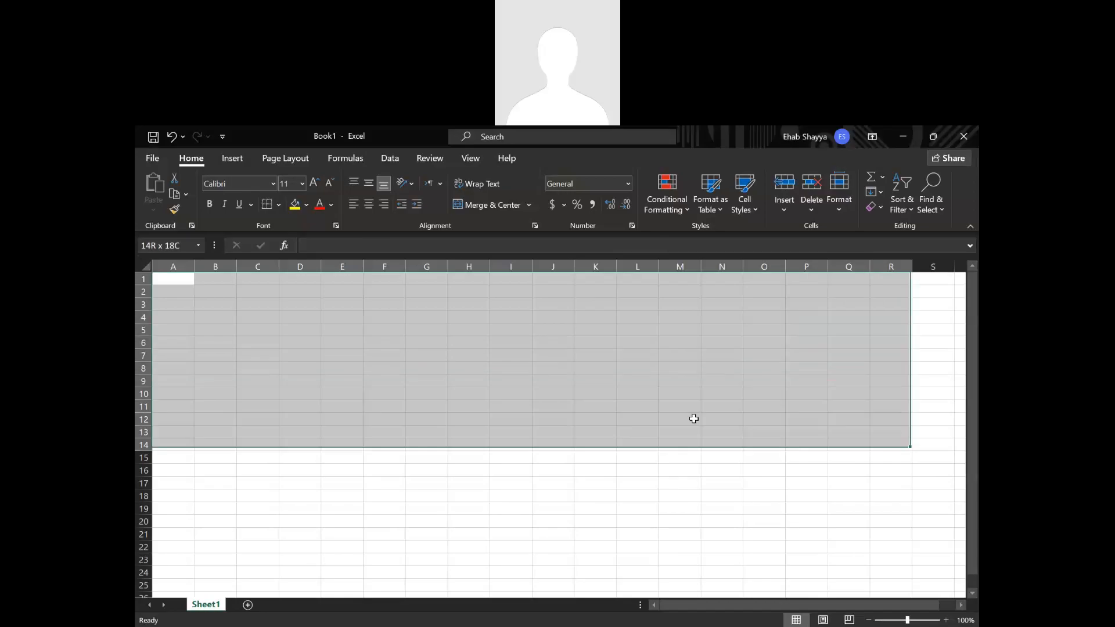
pyautogui.click(596, 406)
pyautogui.click(186, 288)
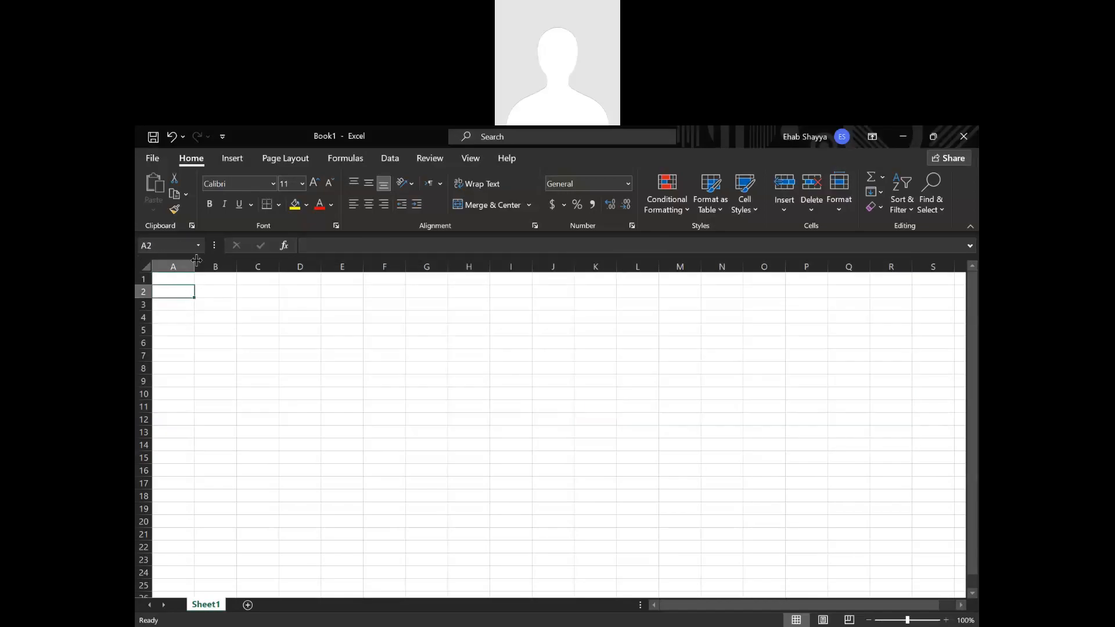
pyautogui.click(183, 276)
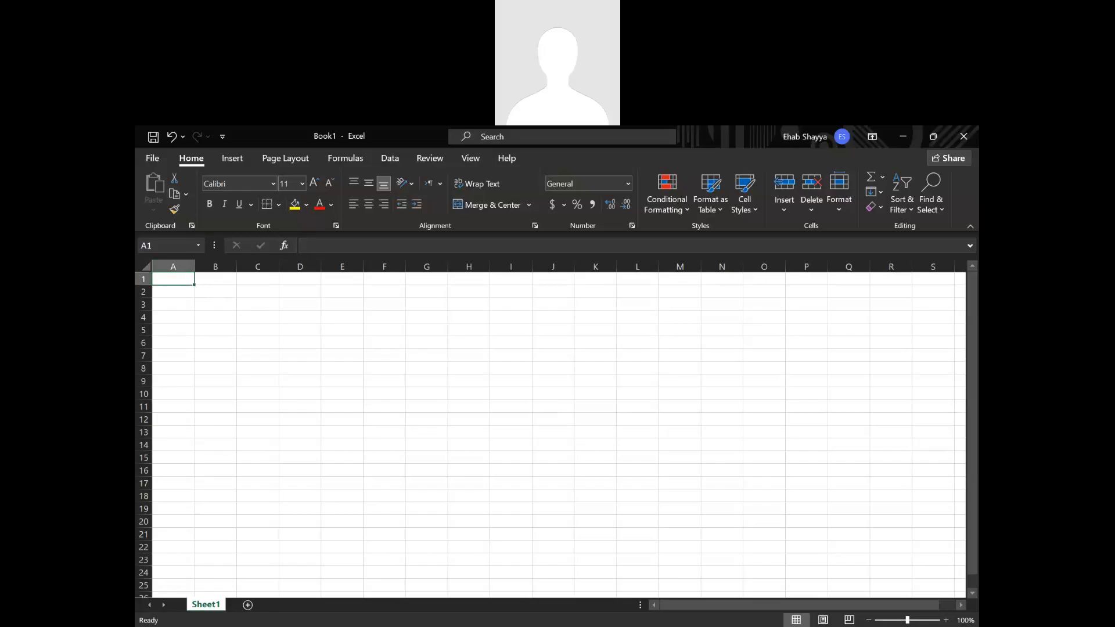
# Check how cell references identify positions by selecting several columns from A onward and the single cells J11, C4 and B5.
pyautogui.moveTo(180, 268); pyautogui.dragTo(627, 281)
pyautogui.click(552, 406)
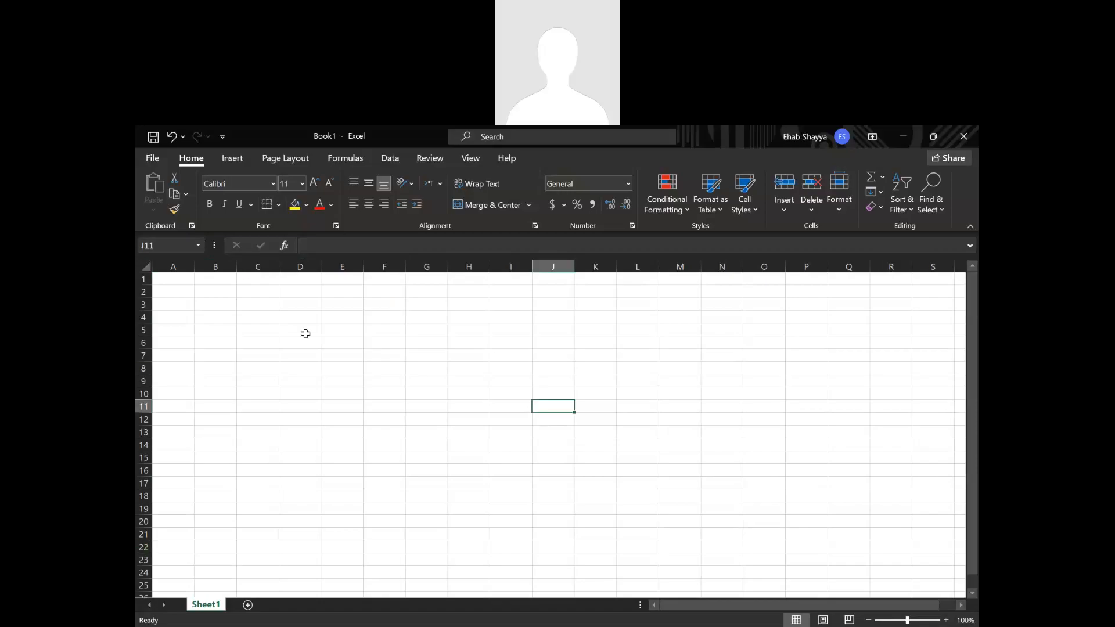
pyautogui.click(270, 320)
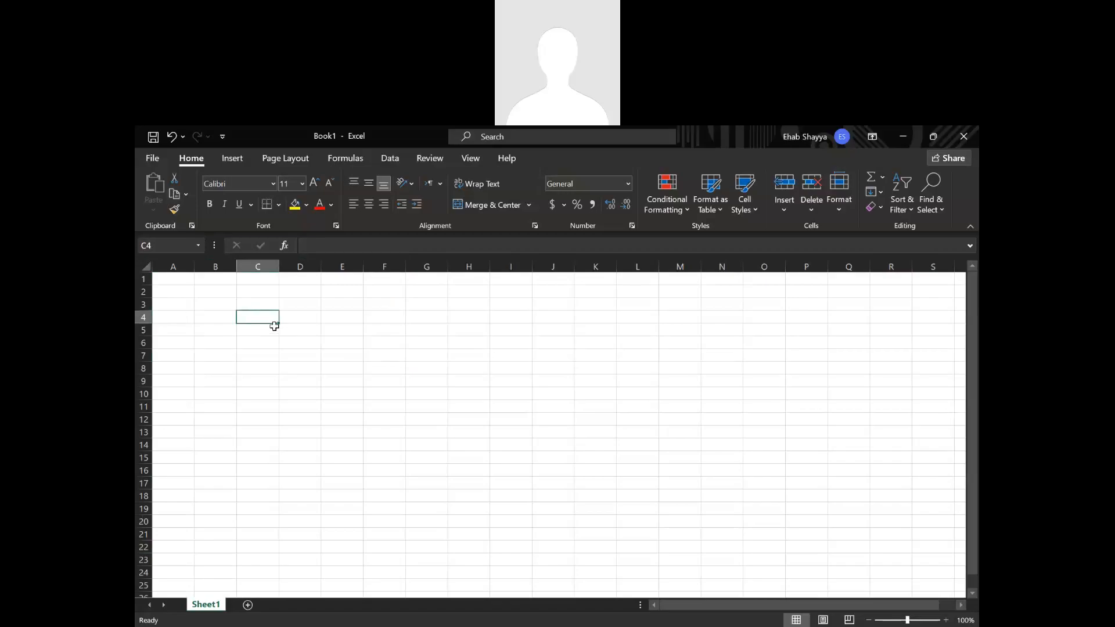
pyautogui.click(168, 246)
pyautogui.click(198, 335)
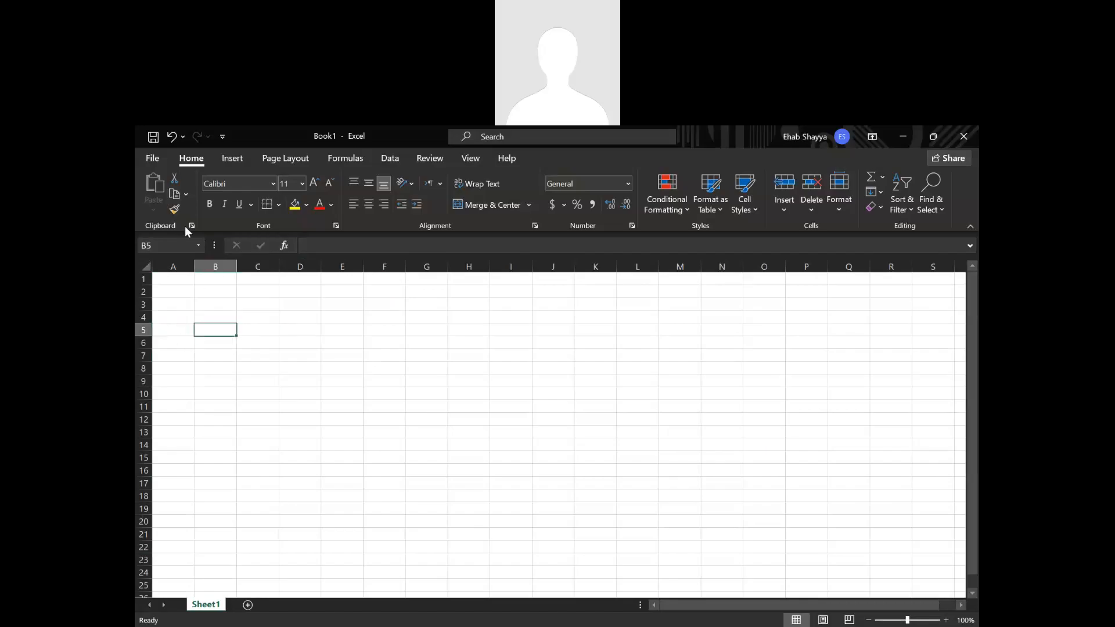
# Select range A1:O3, reselect from A1 through AS3 and clear the selection by choosing cell D9.
pyautogui.moveTo(186, 282); pyautogui.dragTo(771, 297)
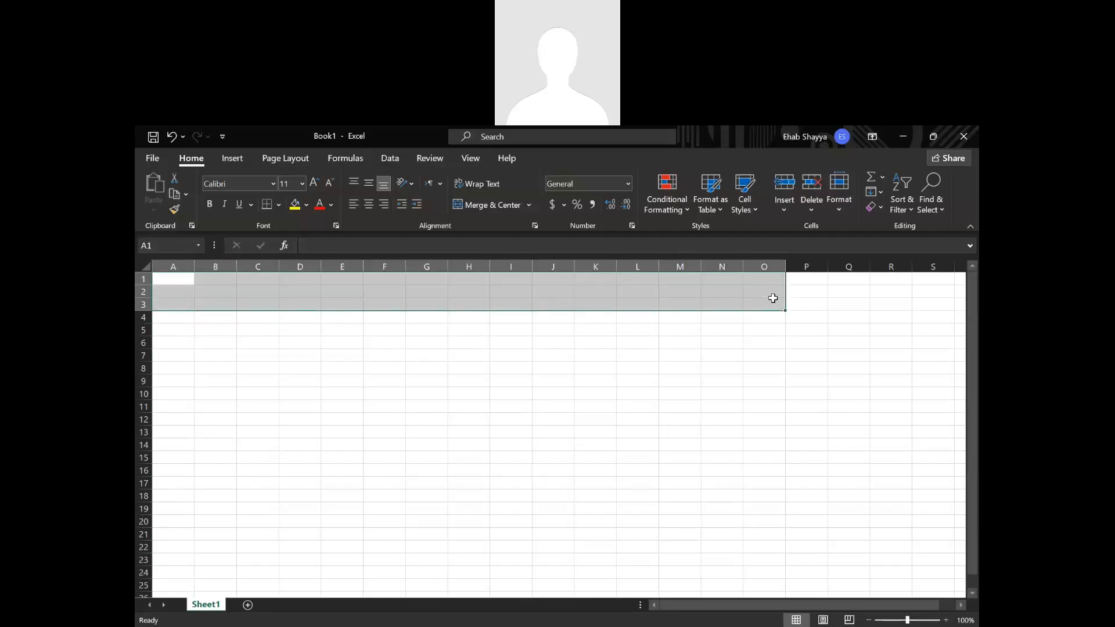
pyautogui.click(745, 319)
pyautogui.moveTo(179, 280); pyautogui.dragTo(976, 305)
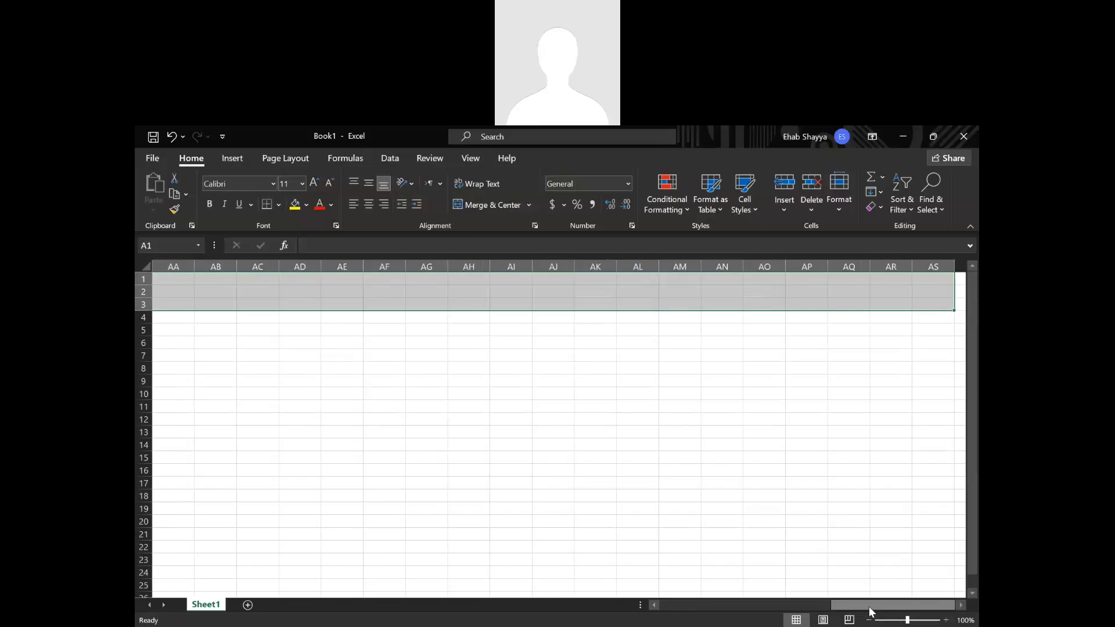
pyautogui.moveTo(847, 606); pyautogui.dragTo(348, 511)
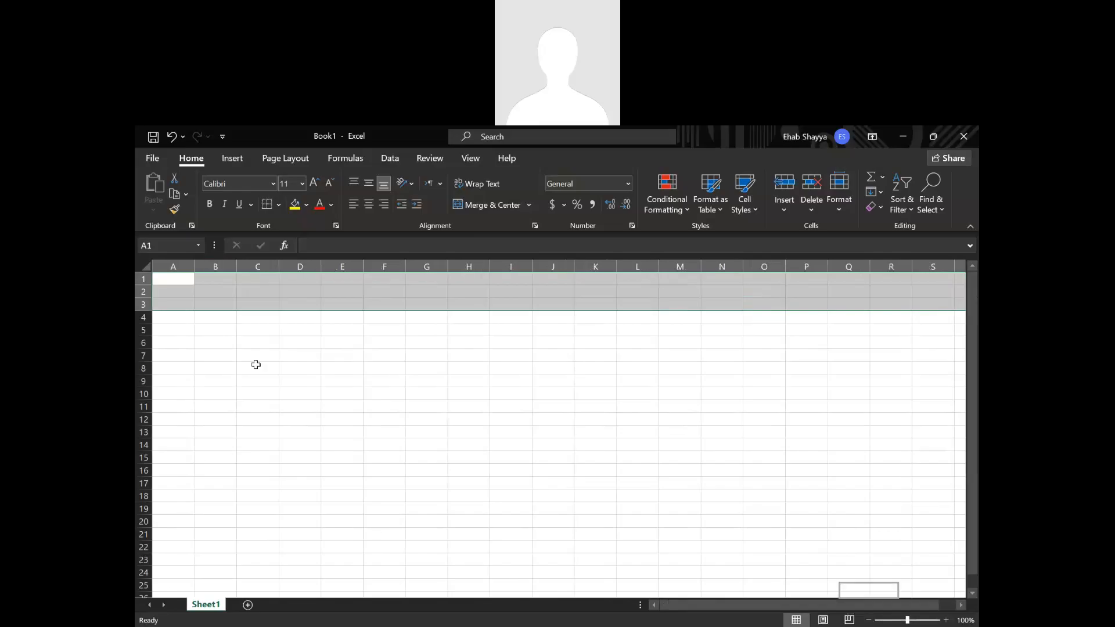
pyautogui.click(299, 380)
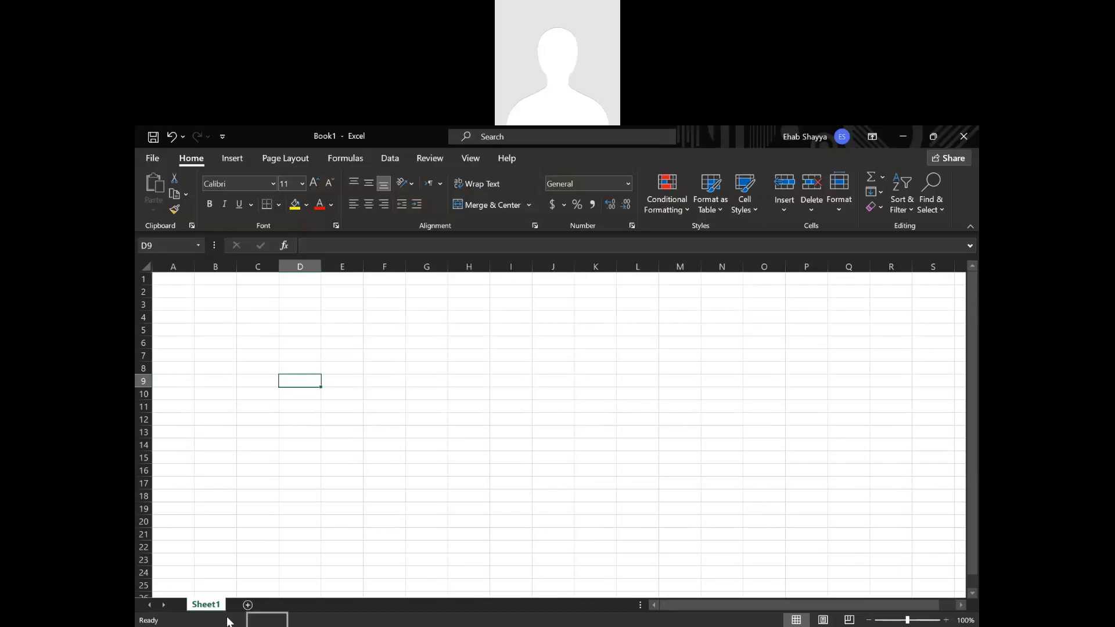
# Add five new worksheets after Sheet1.
pyautogui.click(247, 605)
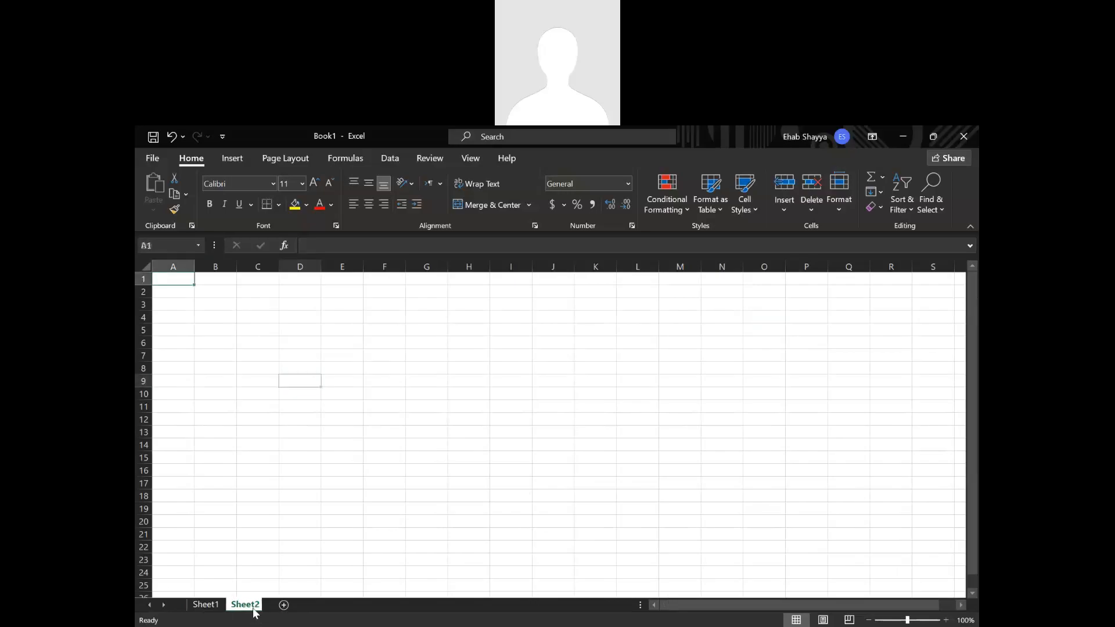
pyautogui.click(288, 606)
pyautogui.click(327, 605)
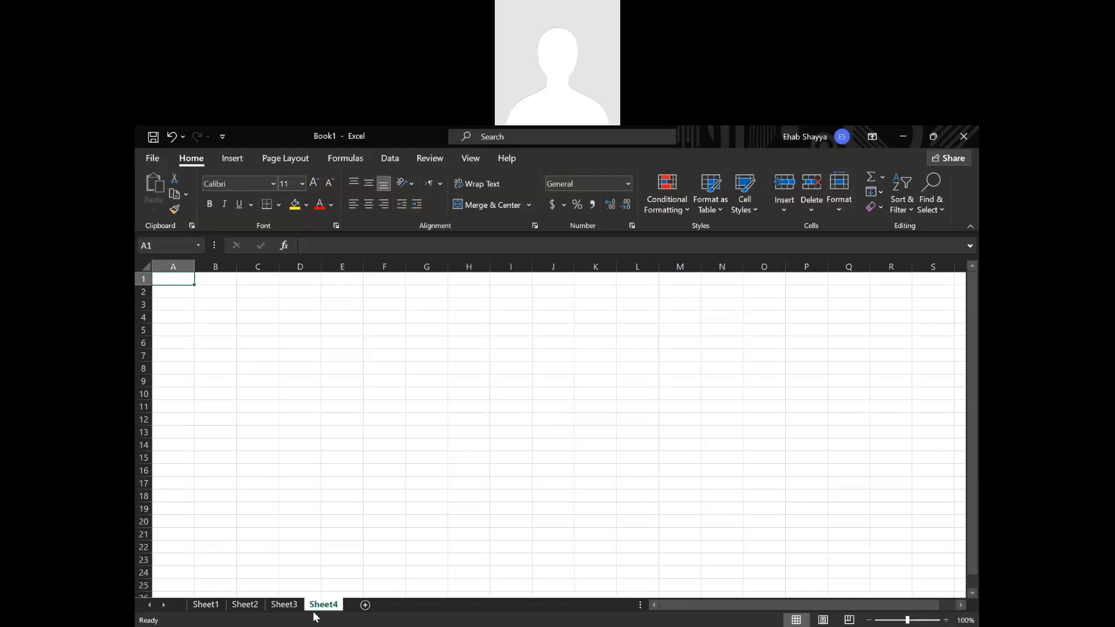
pyautogui.click(364, 606)
pyautogui.click(404, 605)
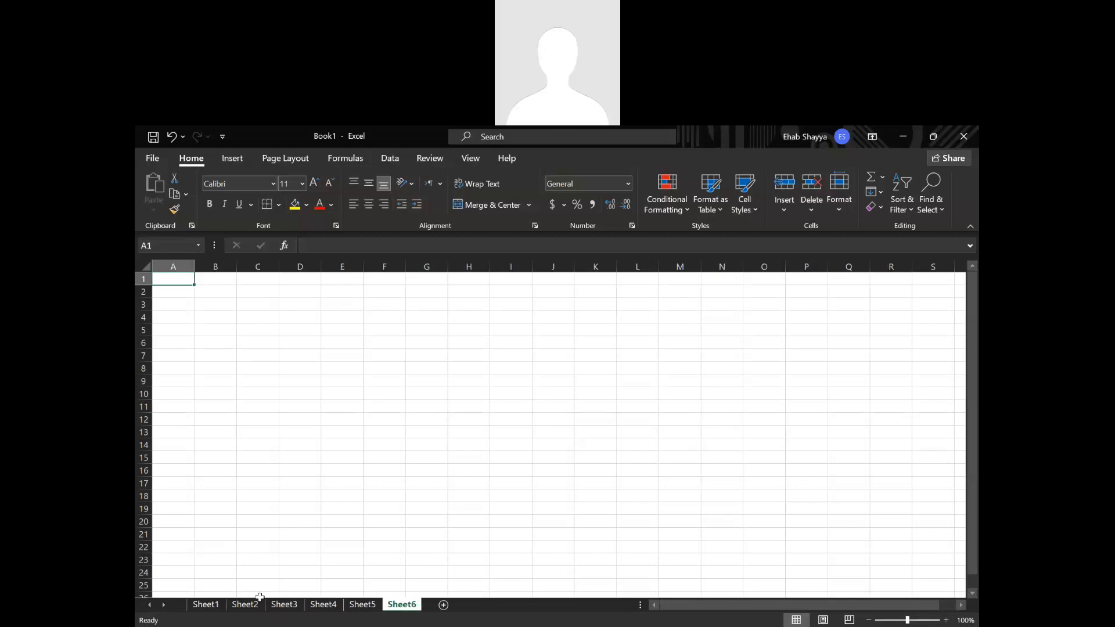
# Group the worksheets Sheet2 through Sheet6 and delete them together, keeping only Sheet1.
pyautogui.click(250, 605)
pyautogui.keyDown('ctrl'); pyautogui.click(290, 606); pyautogui.keyUp('ctrl')
pyautogui.keyDown('ctrl'); pyautogui.click(323, 605); pyautogui.keyUp('ctrl')
pyautogui.keyDown('ctrl'); pyautogui.click(363, 605); pyautogui.keyUp('ctrl')
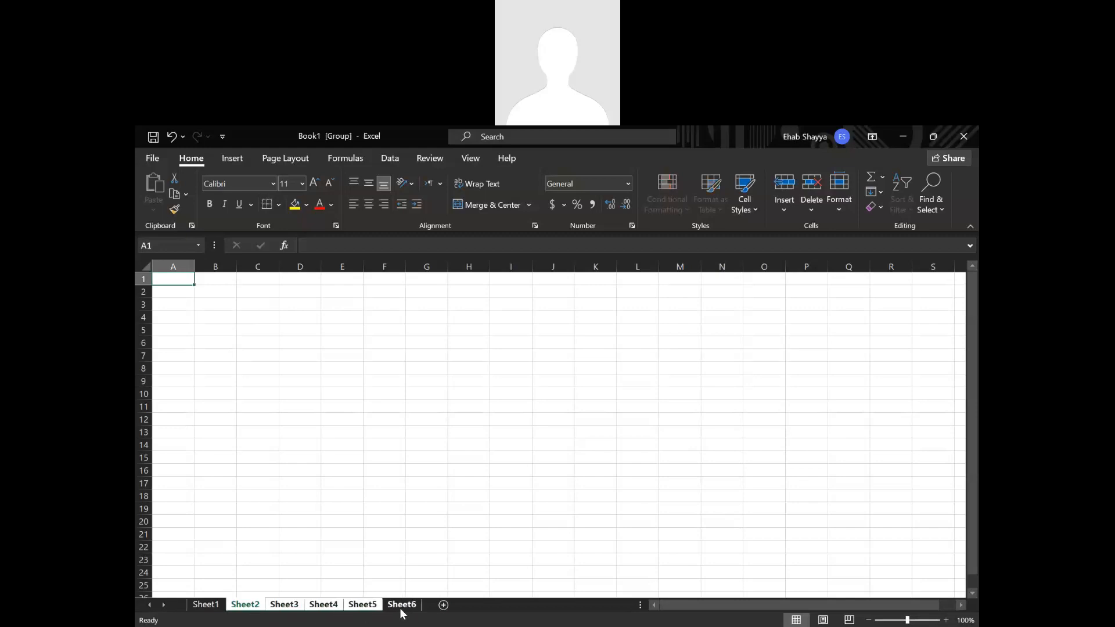
pyautogui.keyDown('ctrl'); pyautogui.click(401, 605); pyautogui.keyUp('ctrl')
pyautogui.rightClick(414, 606)
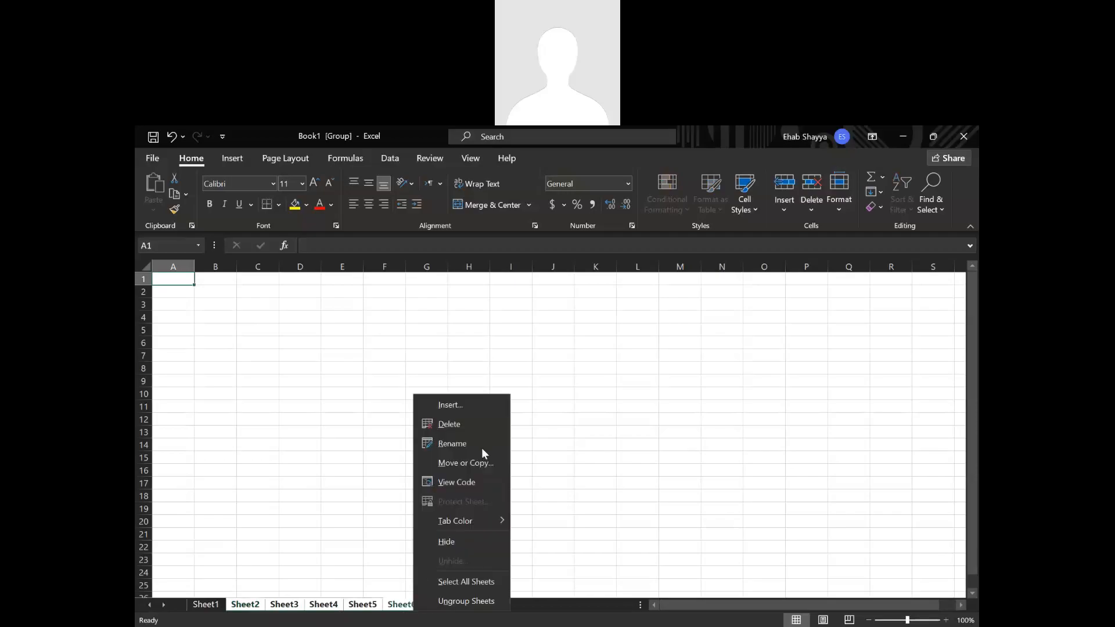
pyautogui.click(434, 423)
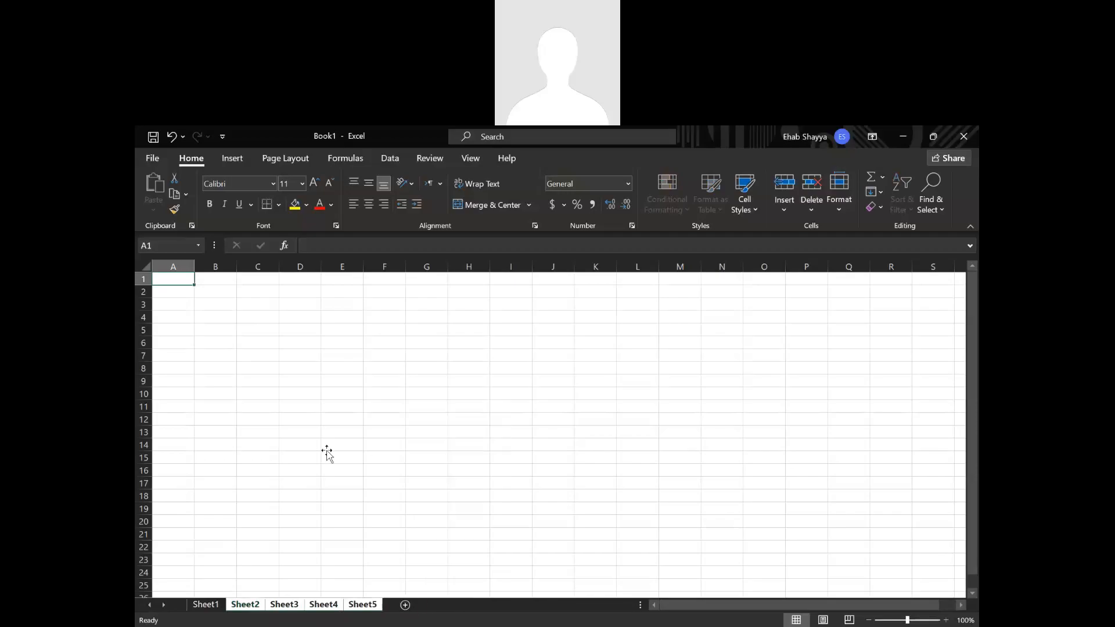
# Enter January in cell A2.
pyautogui.click(246, 447)
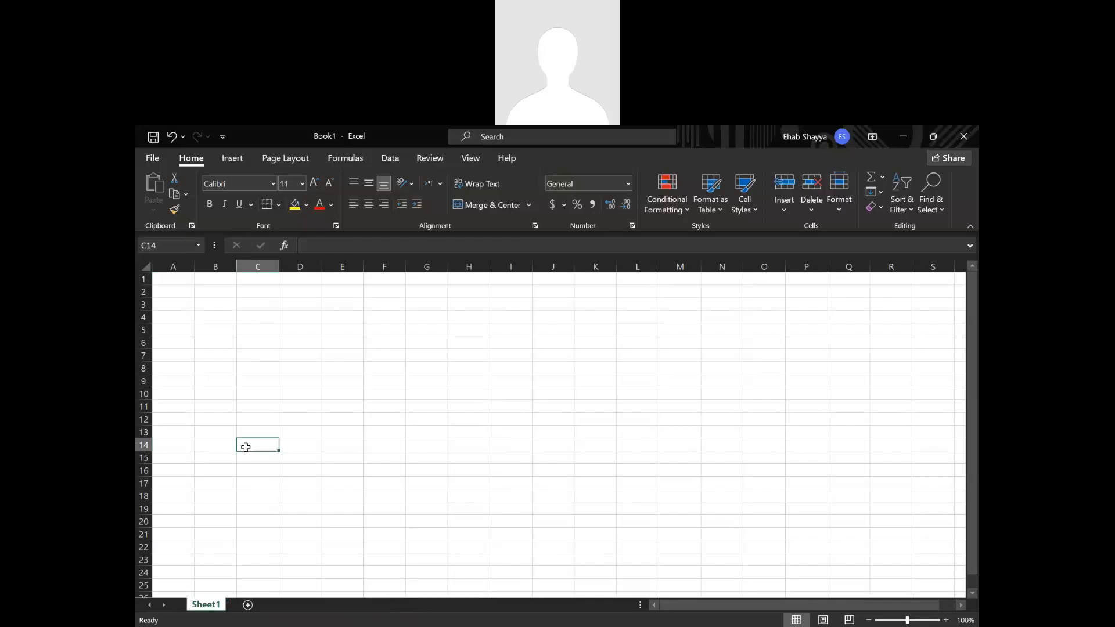
pyautogui.click(220, 337)
pyautogui.click(180, 292)
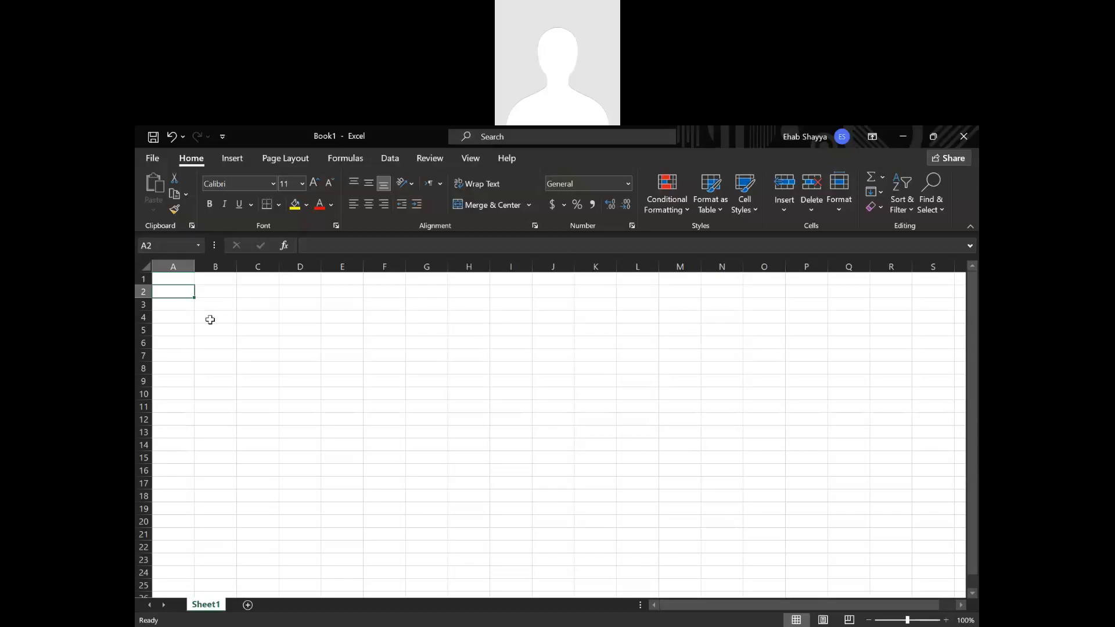
pyautogui.write('Jan')
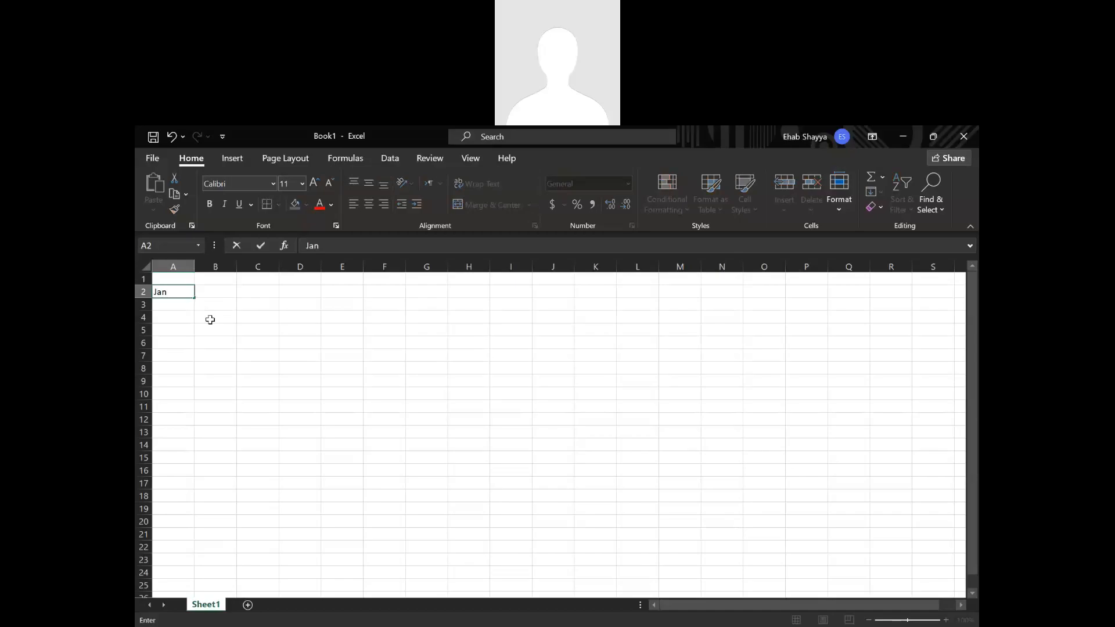
pyautogui.write('uary')
pyautogui.press('Return')
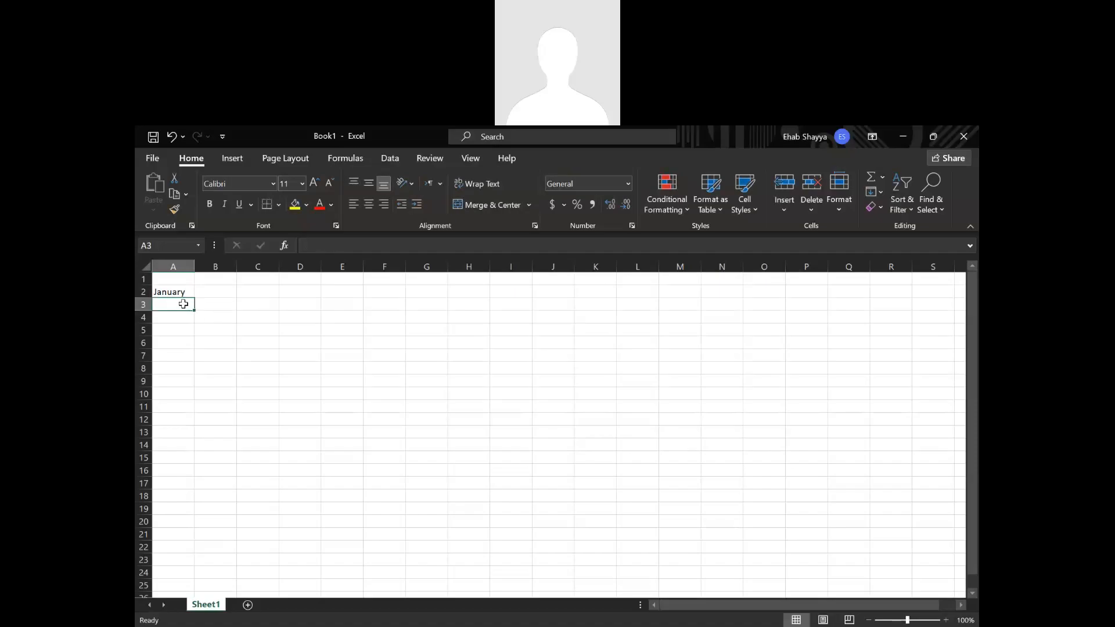
# Autofill the month series from January in A2 down to A22 and widen column A to fit the longest month names.
pyautogui.click(182, 291)
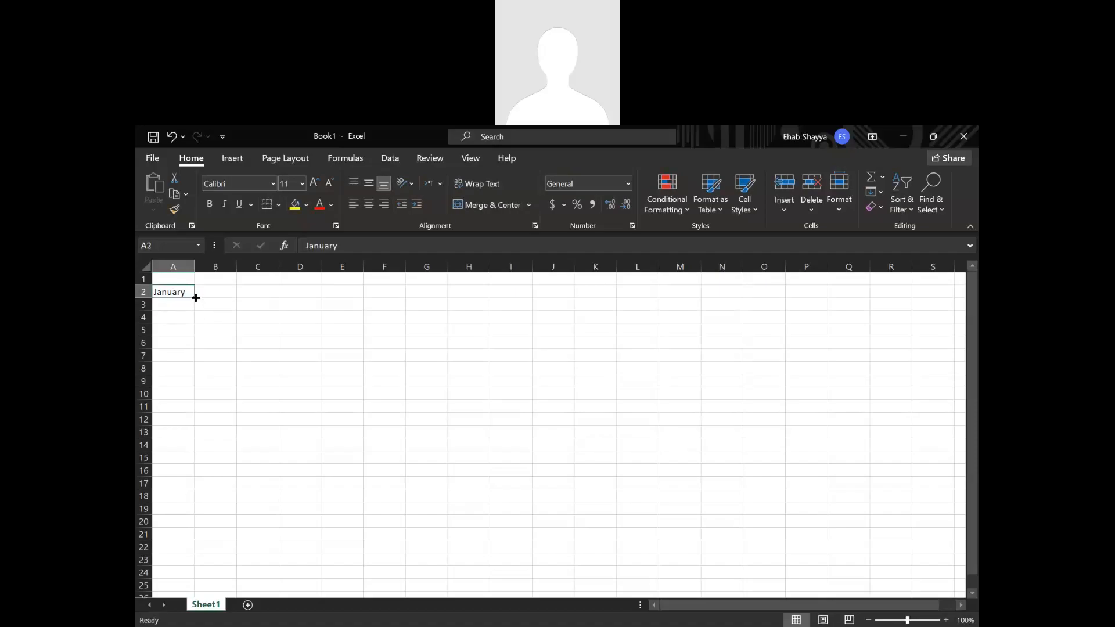
pyautogui.click(328, 442)
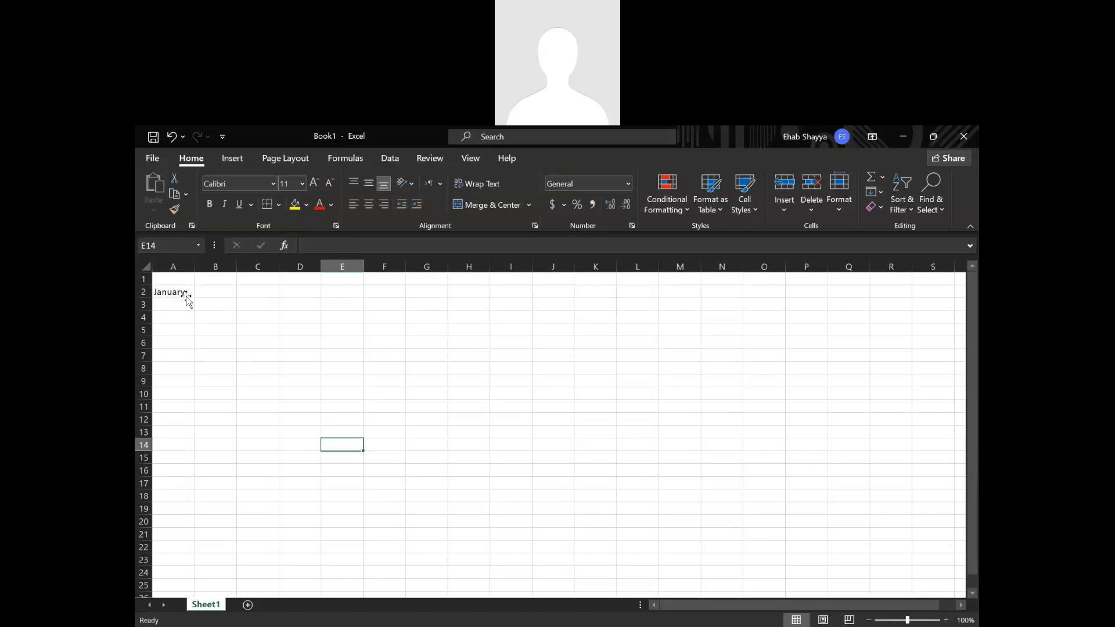
pyautogui.click(185, 294)
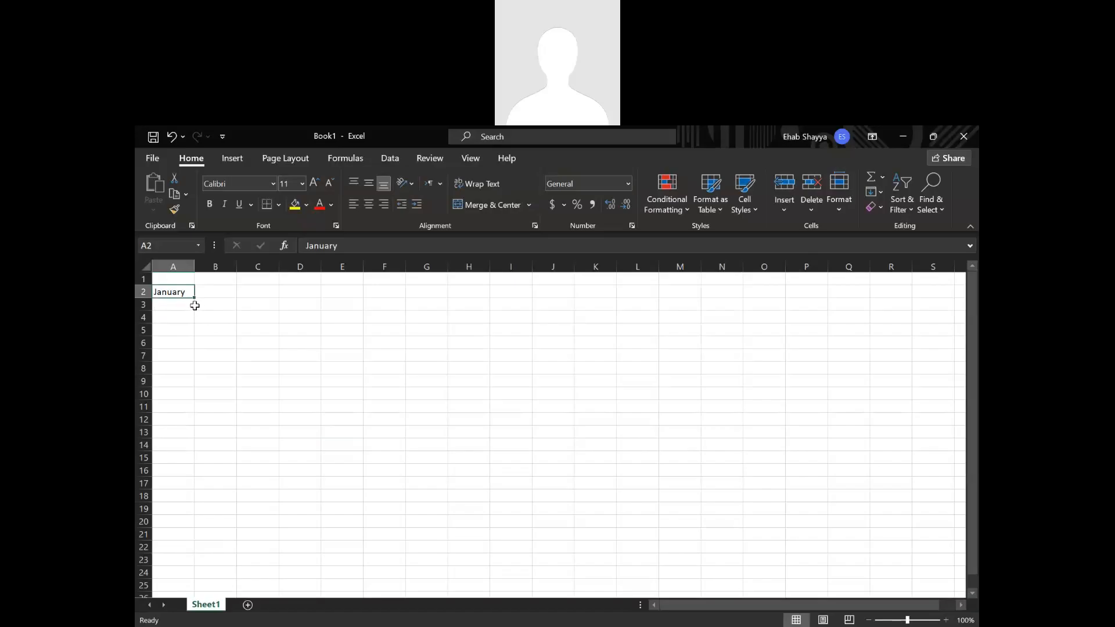
pyautogui.moveTo(195, 299); pyautogui.dragTo(195, 299)
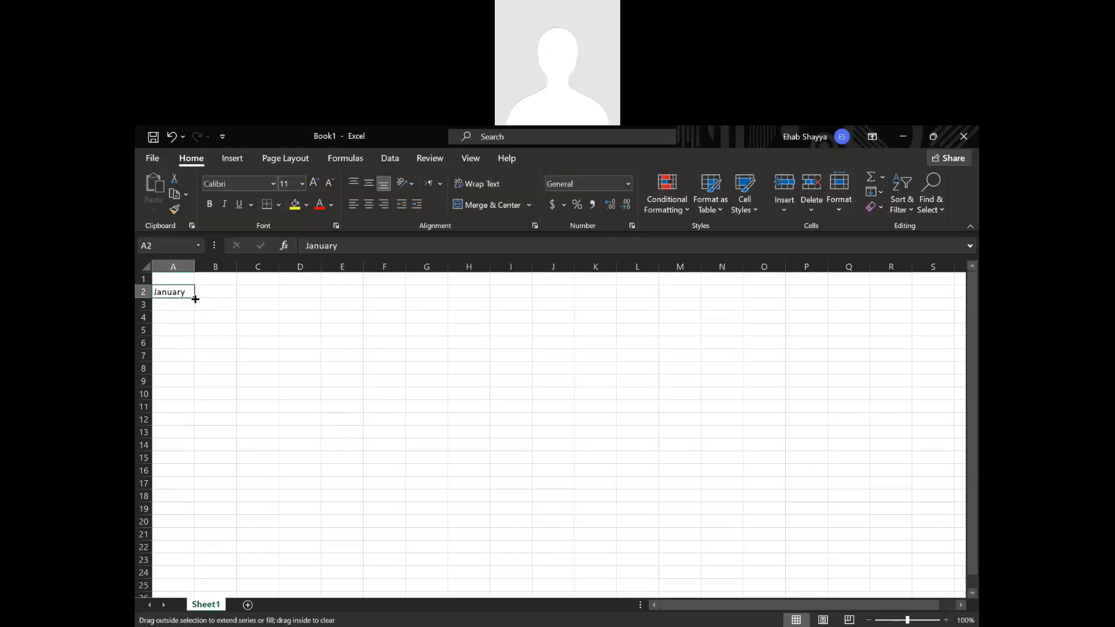
pyautogui.moveTo(195, 299); pyautogui.dragTo(198, 549)
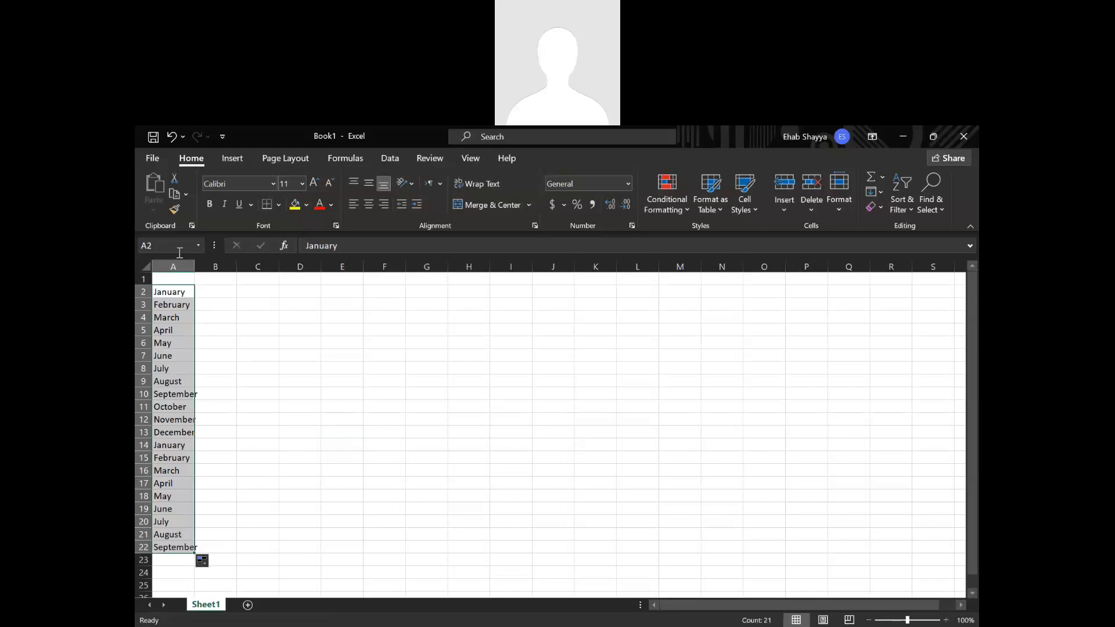
pyautogui.moveTo(194, 259); pyautogui.dragTo(200, 259)
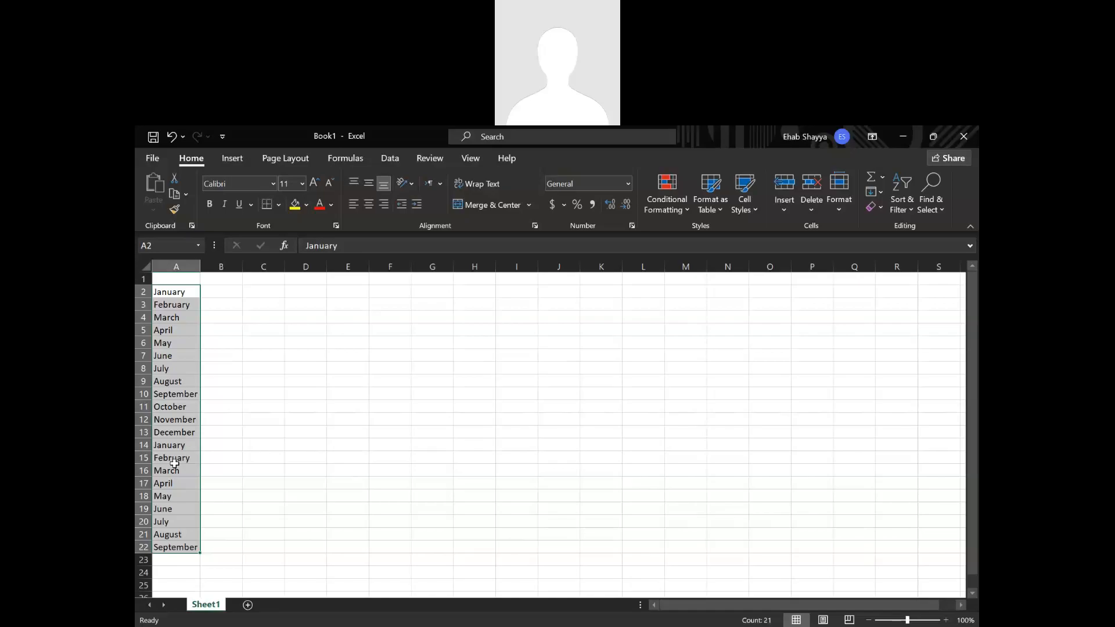
# Enter Jan in cell B2 and autofill the abbreviated month series down to B22.
pyautogui.click(219, 291)
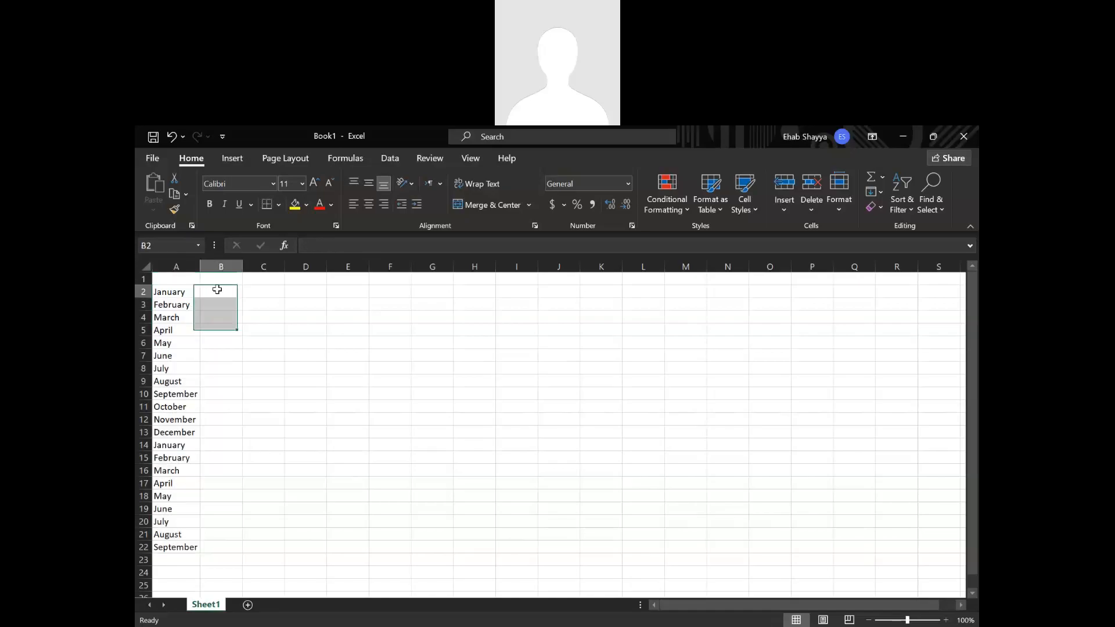
pyautogui.write('Jan')
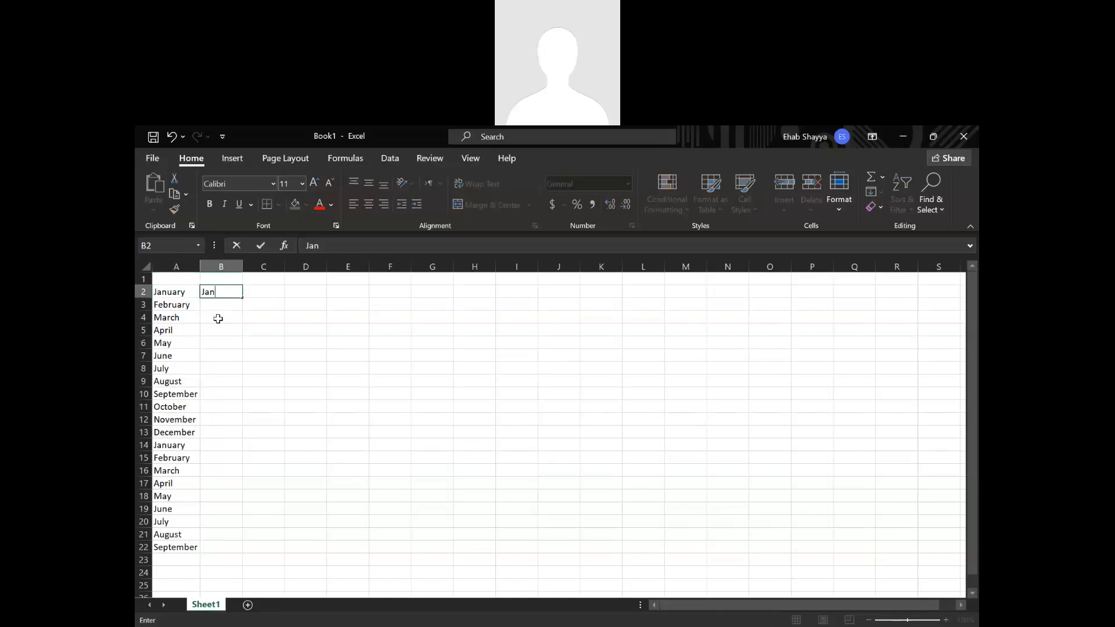
pyautogui.click(214, 316)
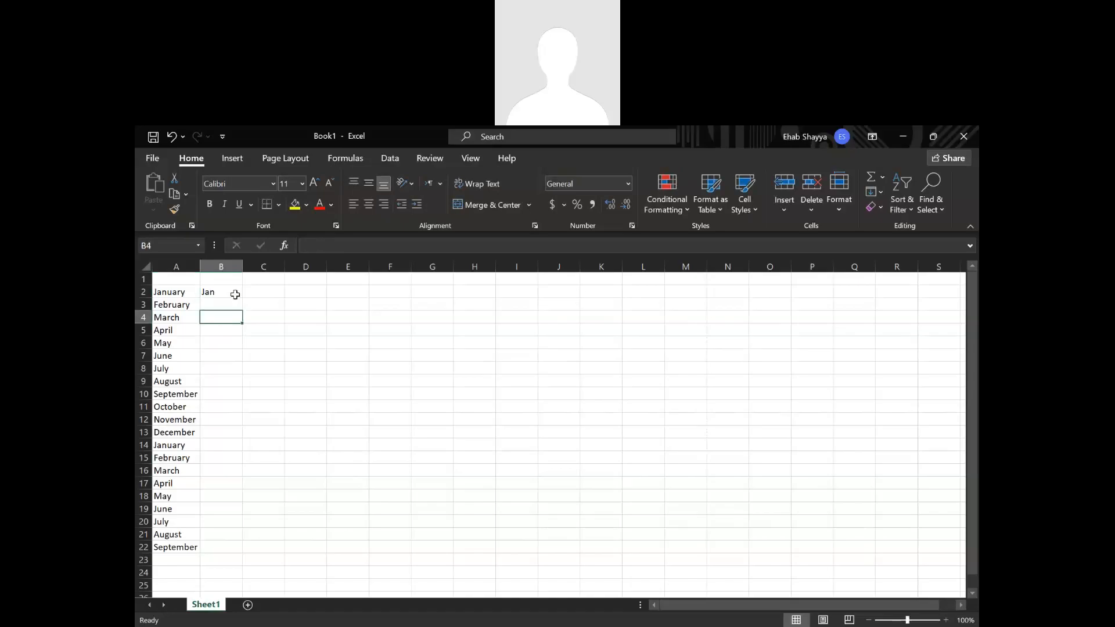
pyautogui.click(236, 294)
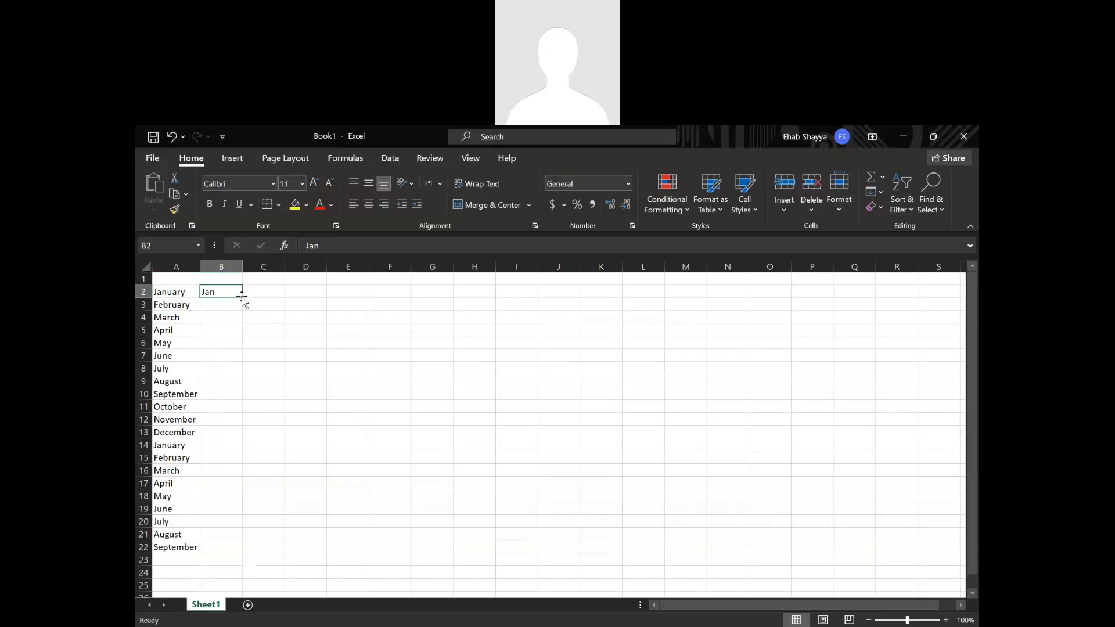
pyautogui.doubleClick(243, 297)
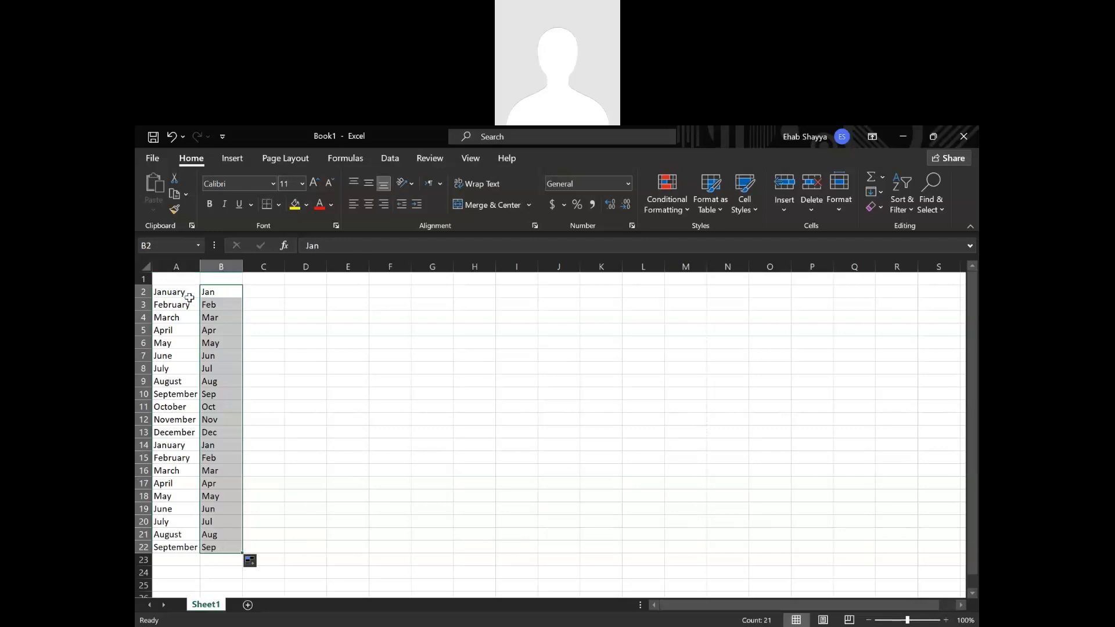
pyautogui.moveTo(189, 298)
pyautogui.mouseDown()
pyautogui.moveTo(187, 547)
pyautogui.moveTo(212, 545)
pyautogui.moveTo(197, 291)
pyautogui.mouseUp()
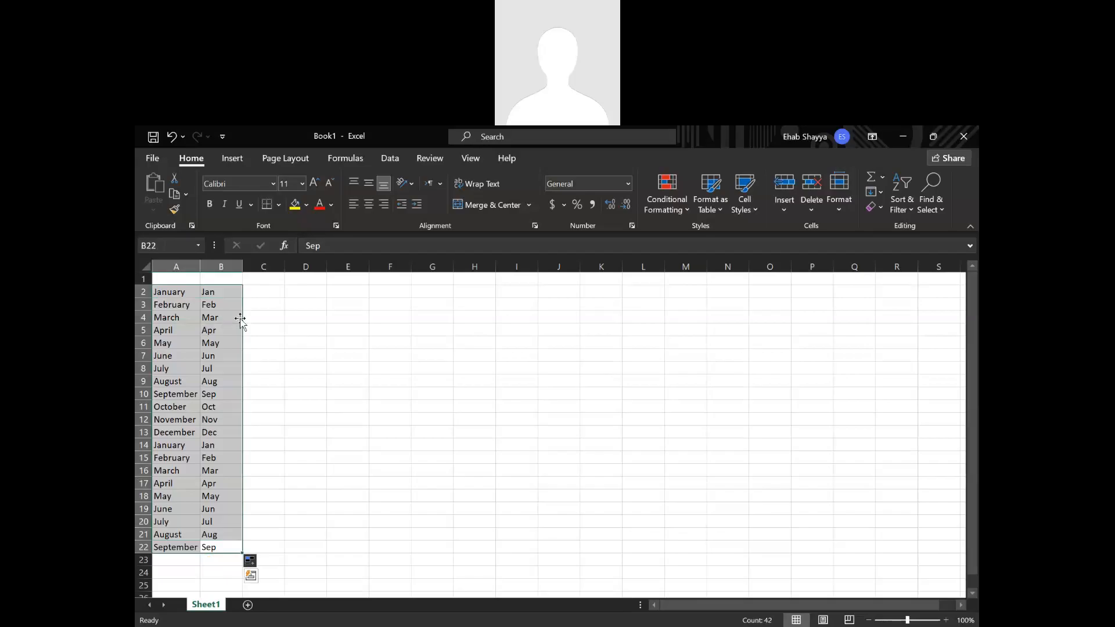
pyautogui.click(342, 367)
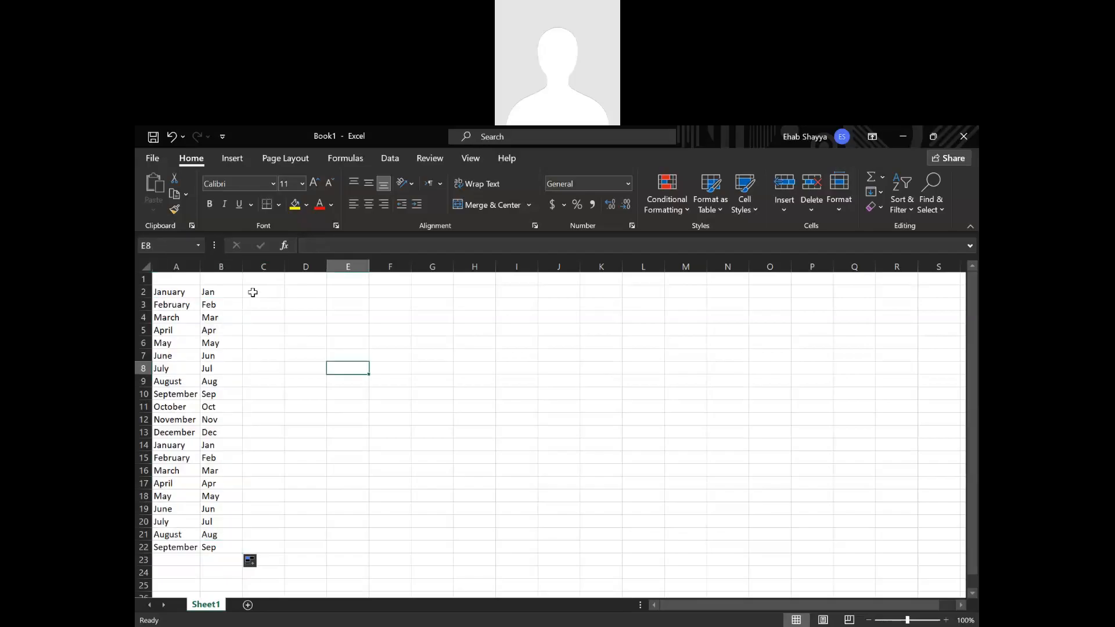
# Enter Monday in cell C2, autofill the weekday series down to C22, and fit column C to its longest entry.
pyautogui.click(253, 292)
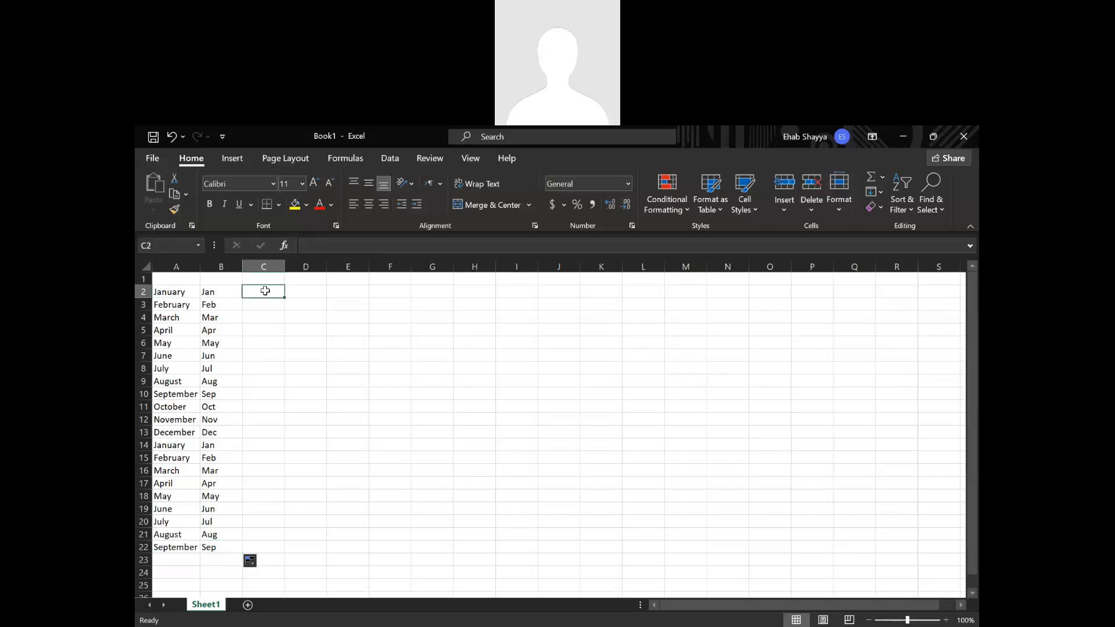
pyautogui.write('Monday')
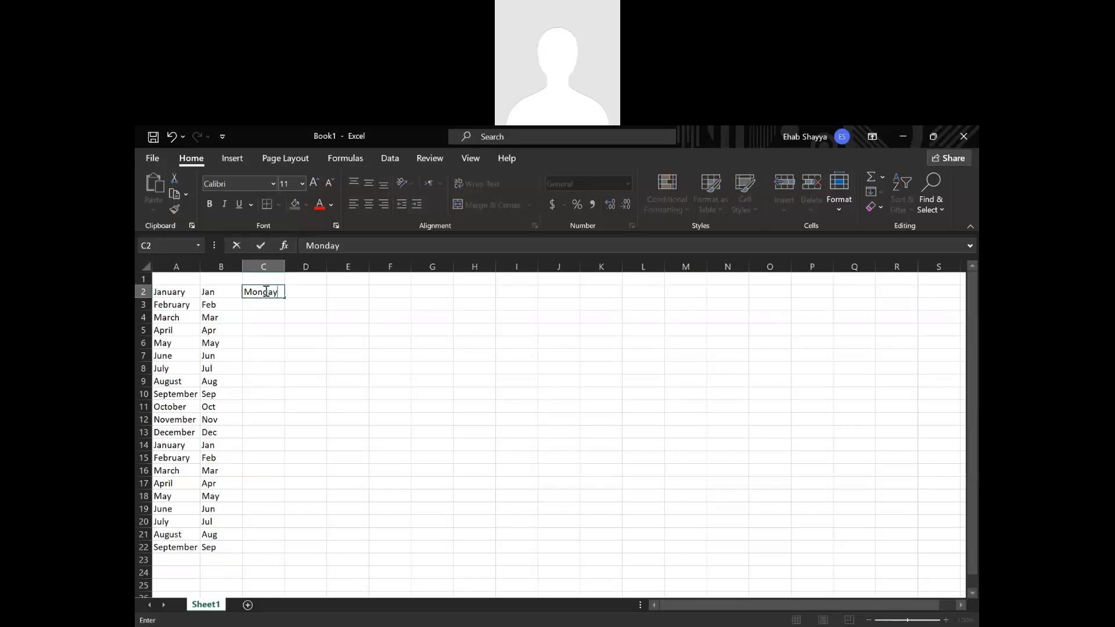
pyautogui.press('Return')
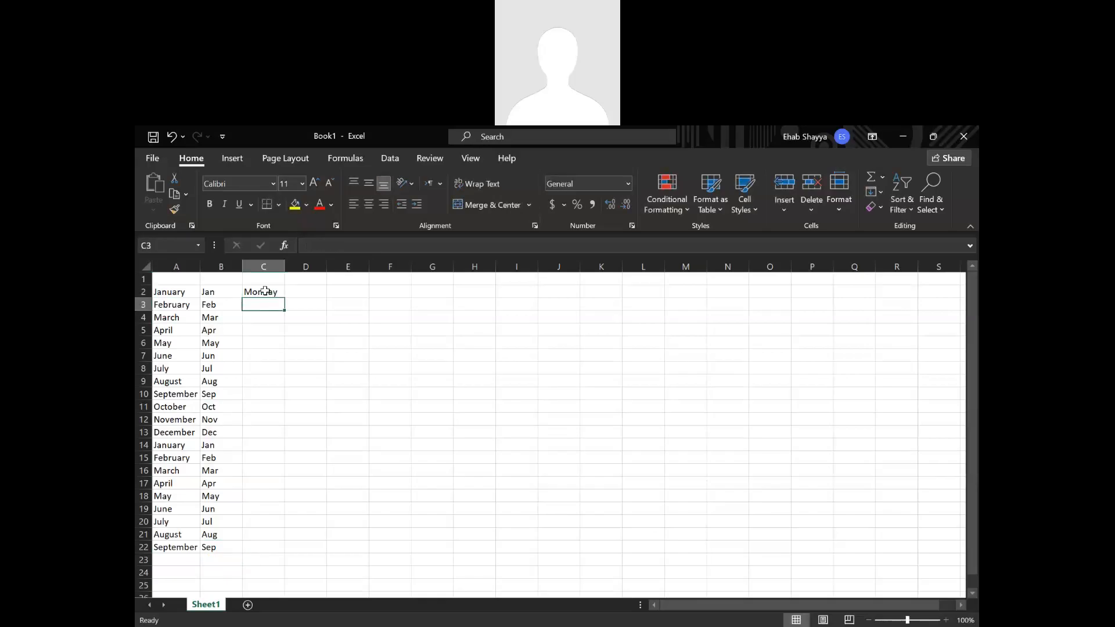
pyautogui.click(265, 292)
pyautogui.doubleClick(285, 298)
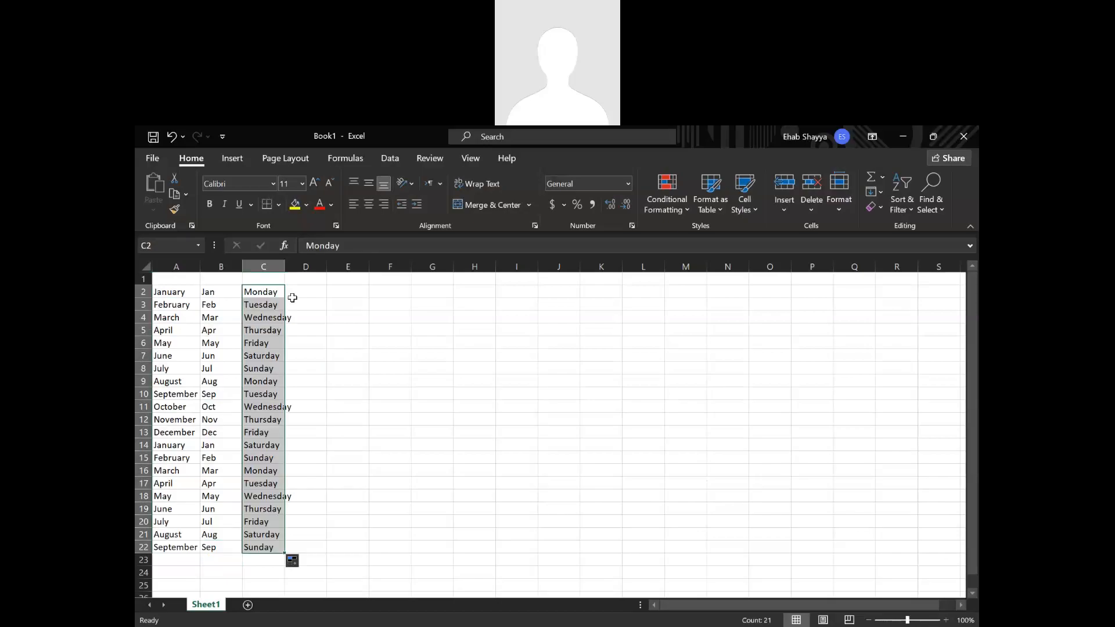
pyautogui.doubleClick(284, 269)
# Enter 1 and 2 in cells D2 and D3, and autofill the number series down to D22.
pyautogui.click(314, 293)
pyautogui.write('1')
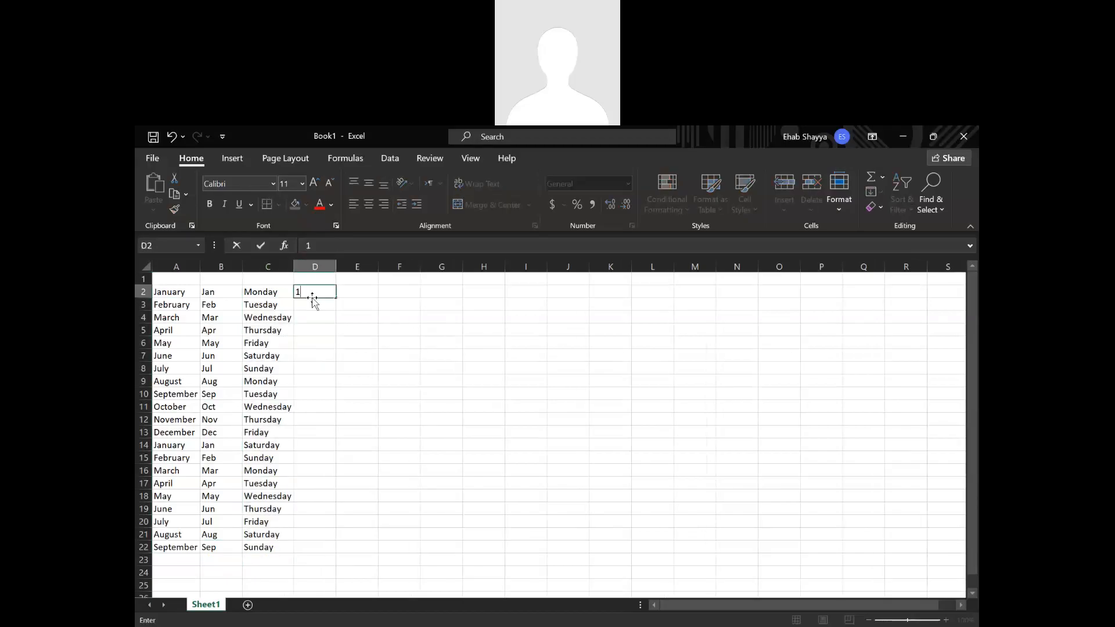
pyautogui.press('Return')
pyautogui.write('2')
pyautogui.press('Return')
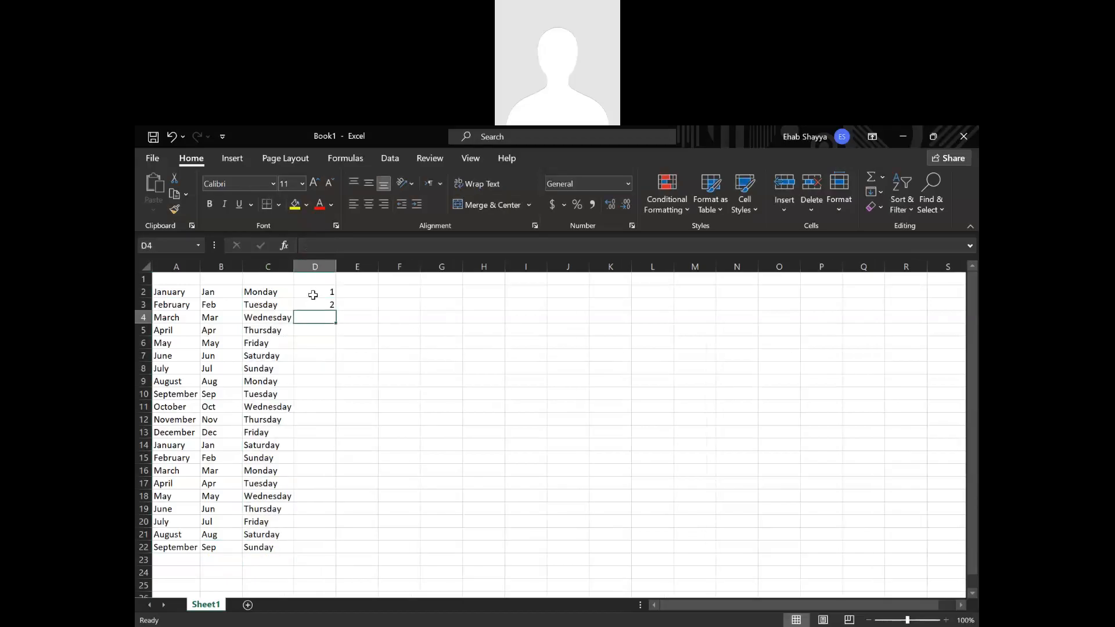
pyautogui.moveTo(311, 292); pyautogui.dragTo(316, 305)
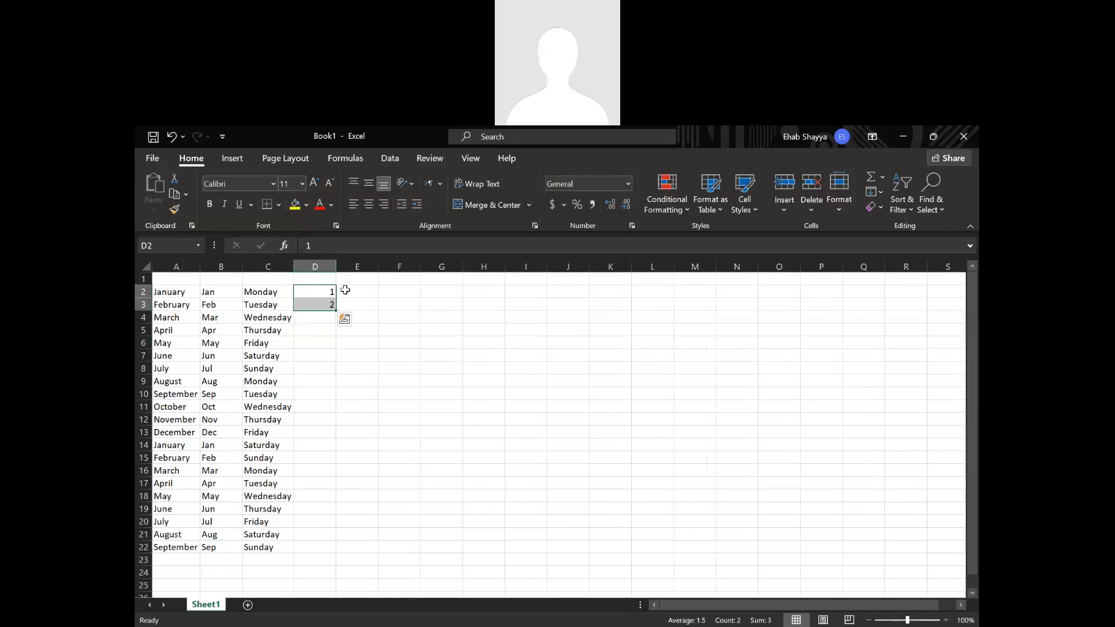
pyautogui.doubleClick(337, 311)
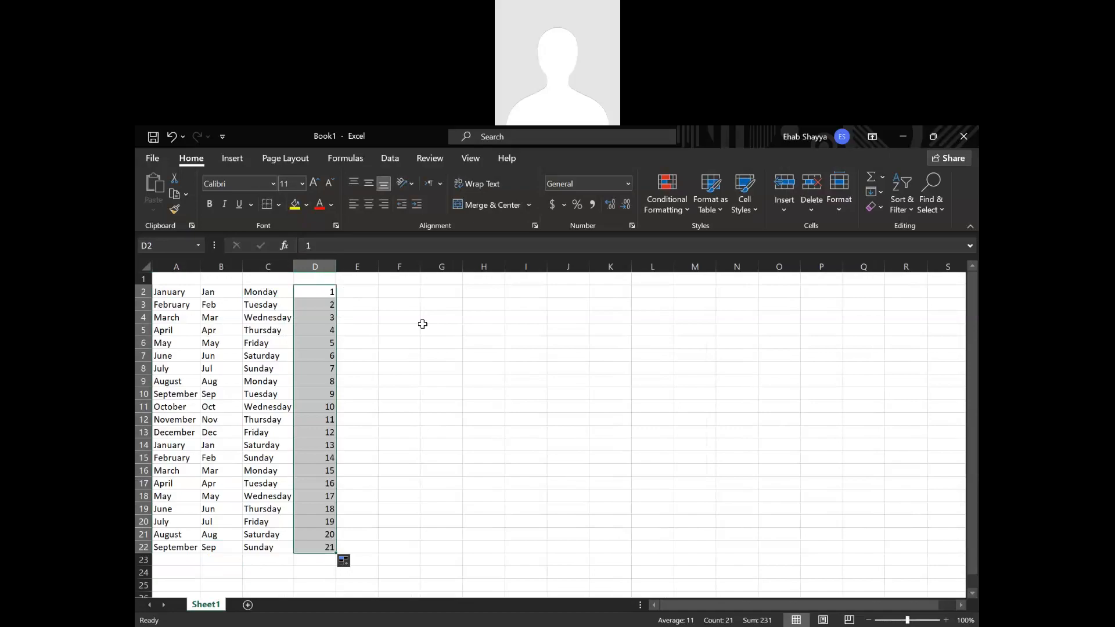
# Enter 2, 4 and 6 in cells E2 to E4, and autofill the even-number series down to E22.
pyautogui.click(350, 293)
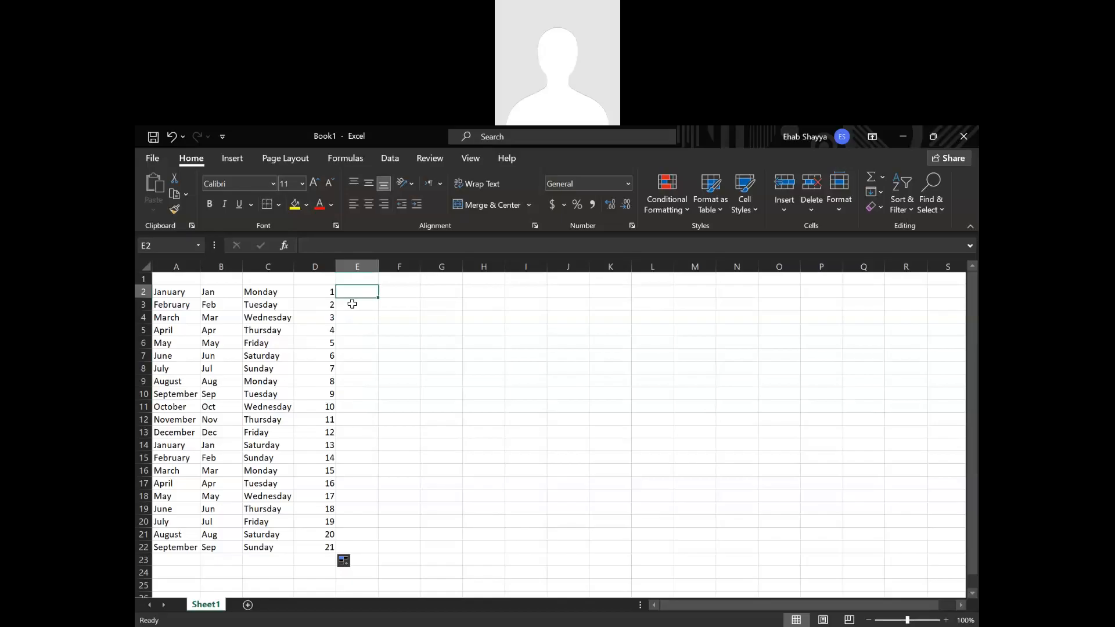
pyautogui.write('2')
pyautogui.press('Return')
pyautogui.write('4')
pyautogui.press('Return')
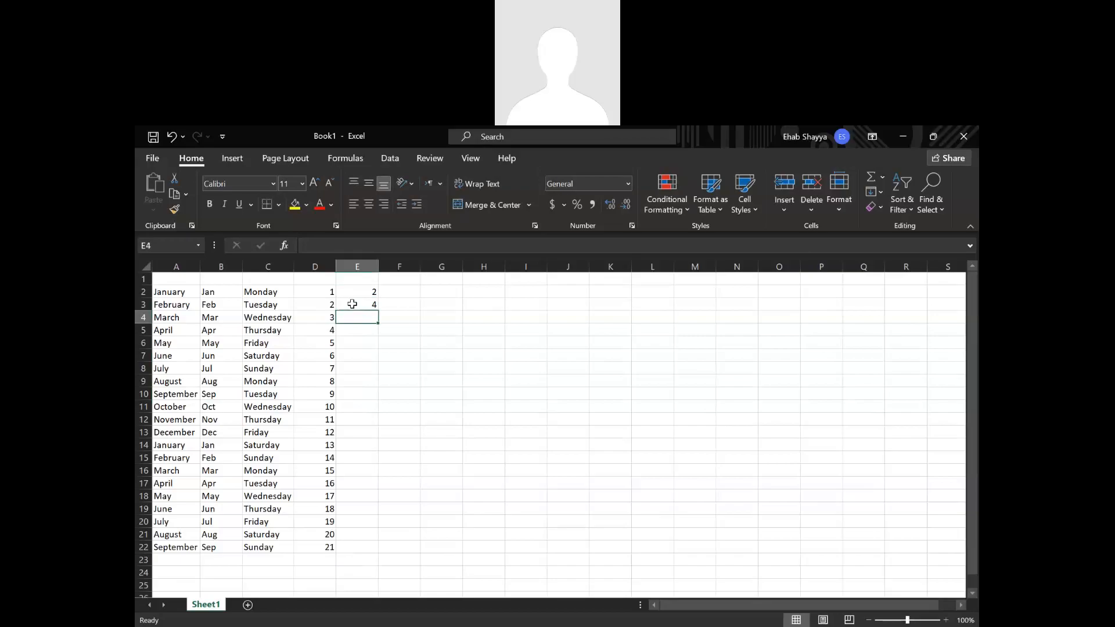
pyautogui.write('6')
pyautogui.press('Return')
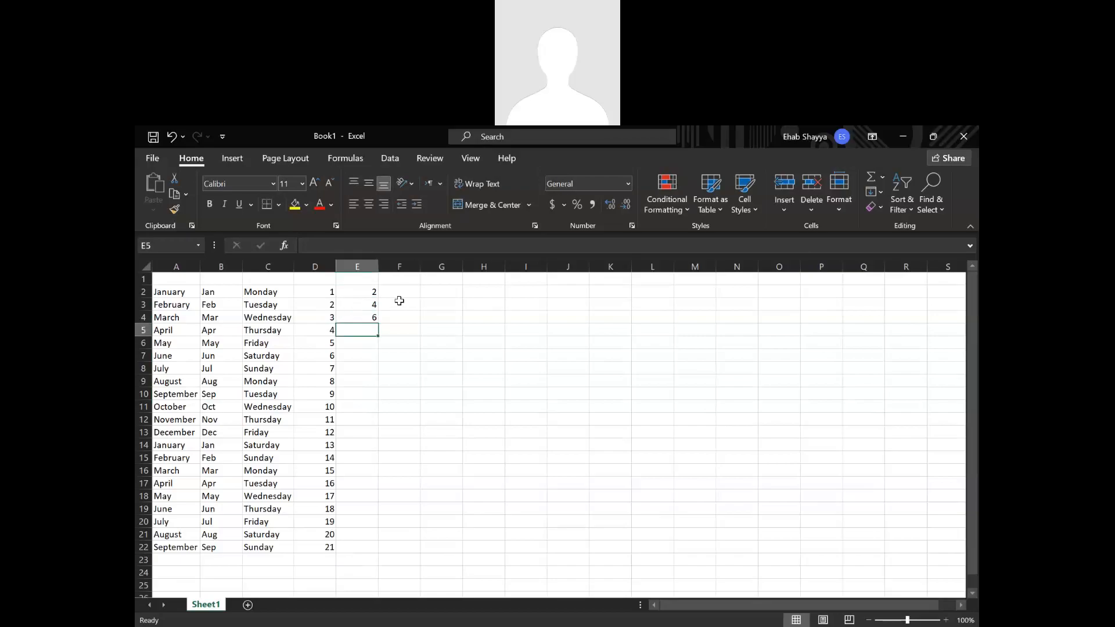
pyautogui.moveTo(366, 292); pyautogui.dragTo(371, 316)
pyautogui.doubleClick(378, 324)
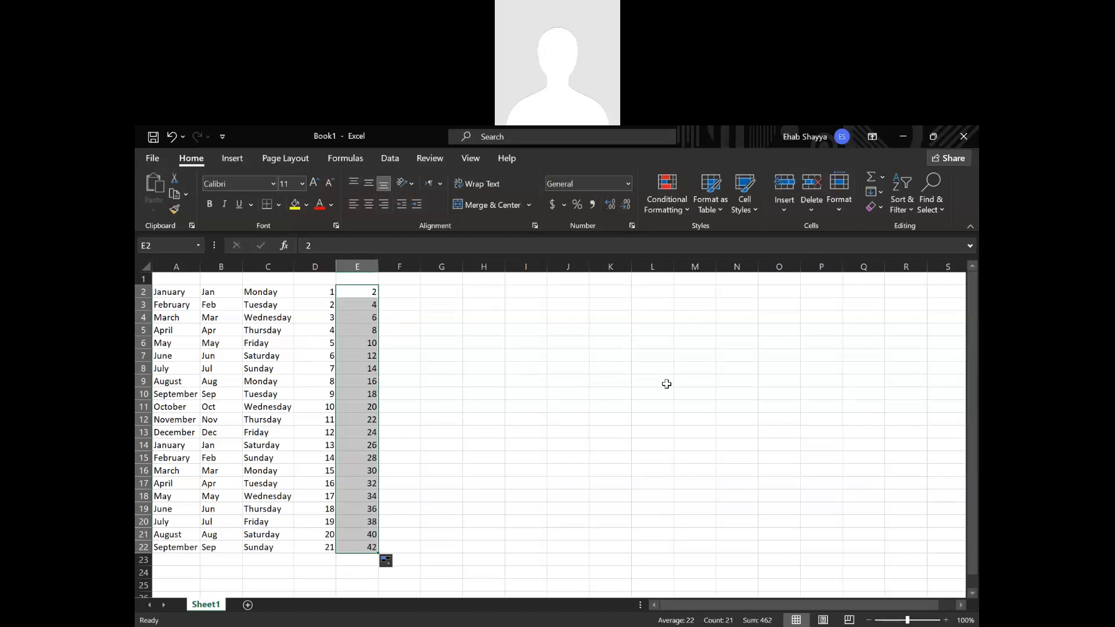
pyautogui.click(545, 399)
# Clear cells E4 to E22 and refill the even-number series down to E22 using only E2 and E3 as the pattern.
pyautogui.moveTo(369, 314); pyautogui.dragTo(341, 550)
pyautogui.press('Delete')
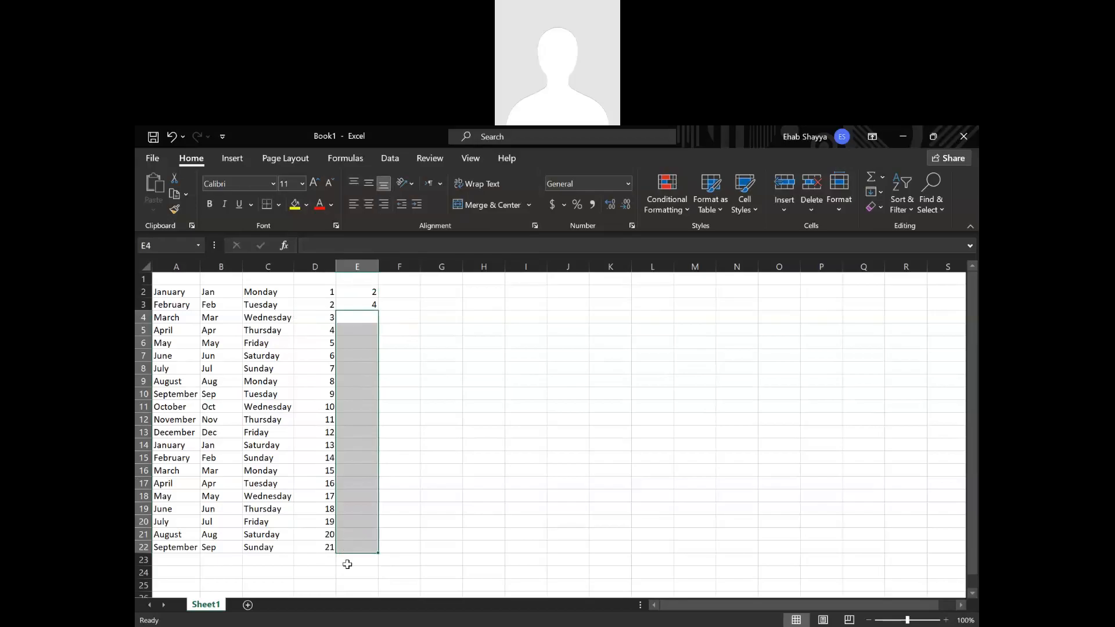
pyautogui.moveTo(373, 292); pyautogui.dragTo(374, 305)
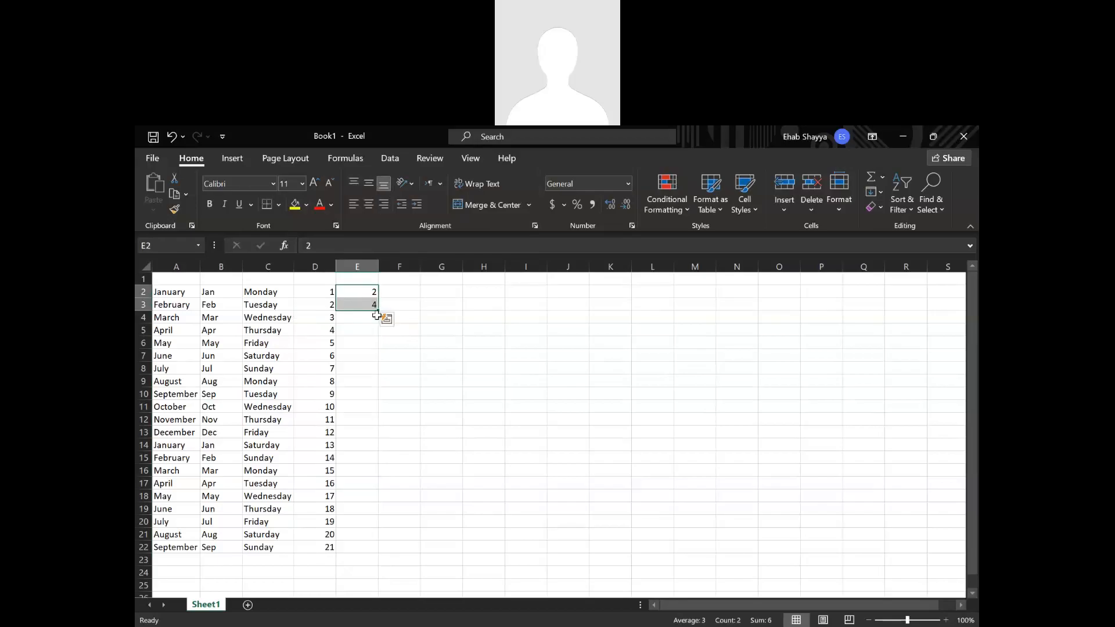
pyautogui.doubleClick(378, 310)
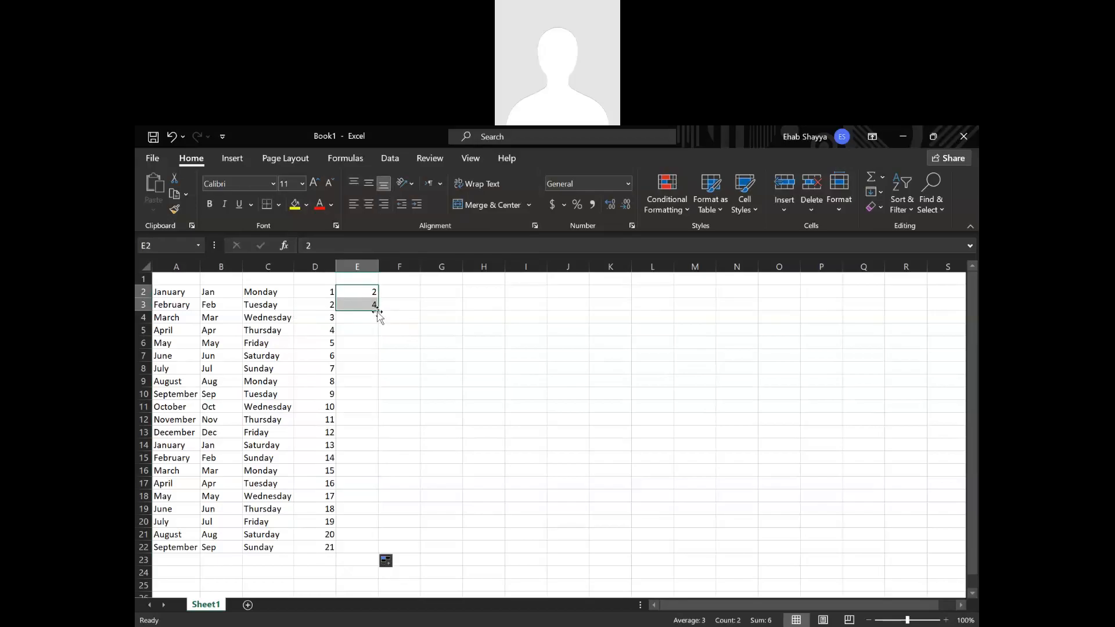
pyautogui.click(406, 339)
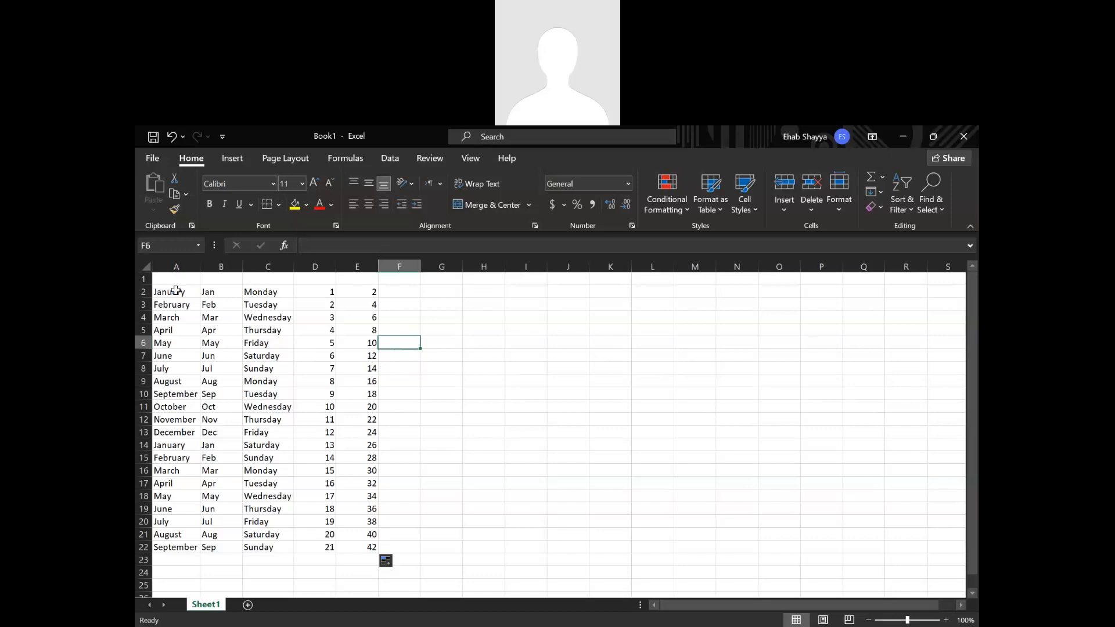
# Clear the contents of all the filled series in the range A2 to E22.
pyautogui.moveTo(175, 290); pyautogui.dragTo(176, 306)
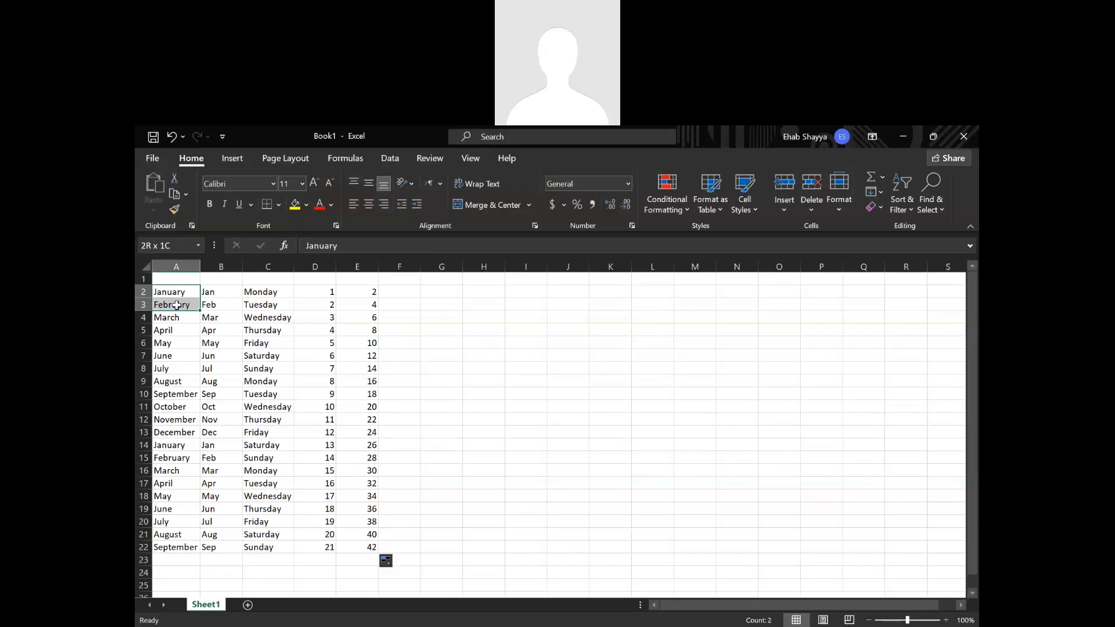
pyautogui.click(464, 506)
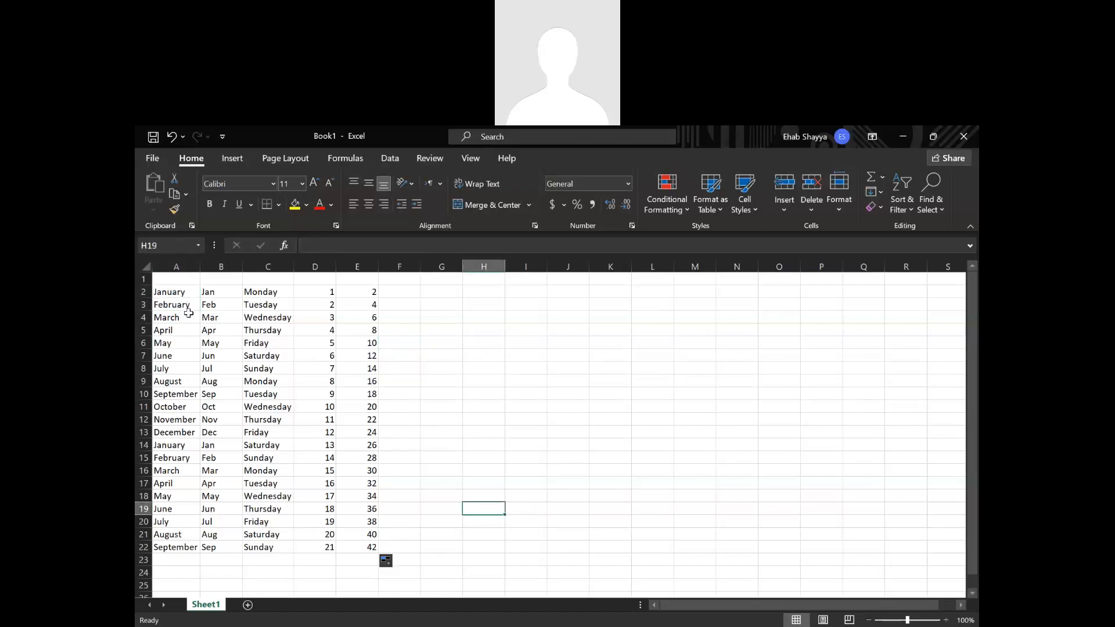
pyautogui.moveTo(174, 289); pyautogui.dragTo(371, 549)
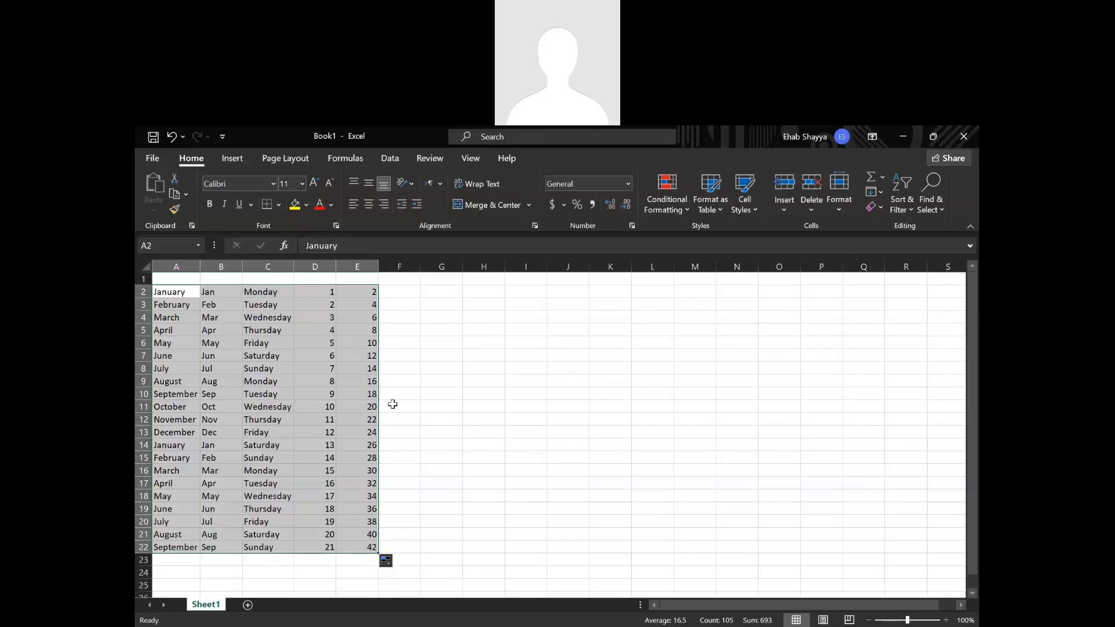
pyautogui.press('Delete')
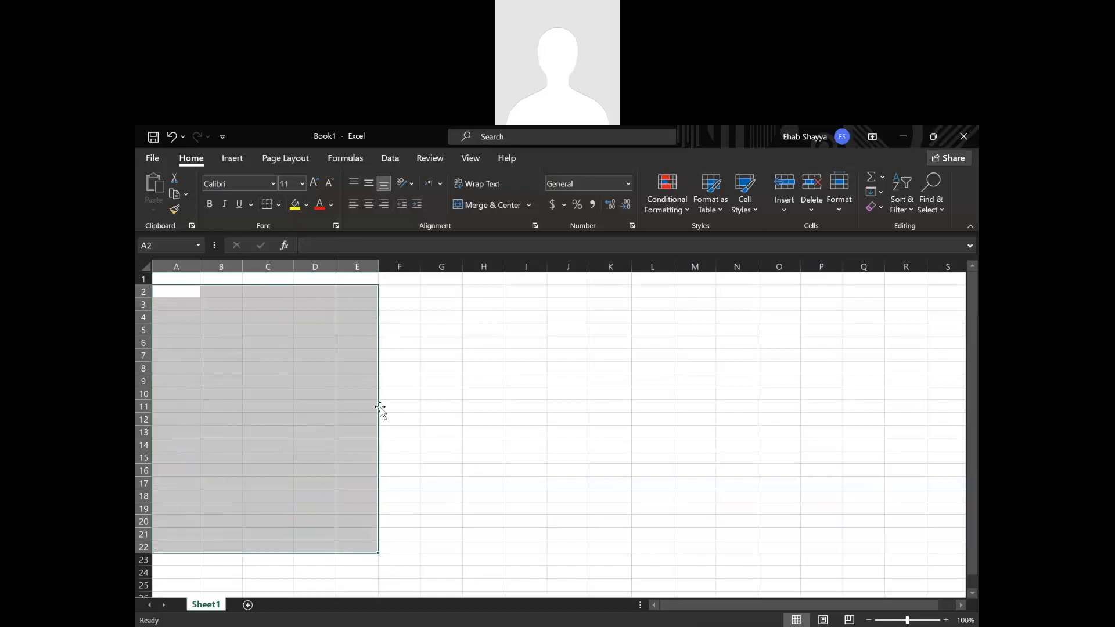
pyautogui.click(486, 337)
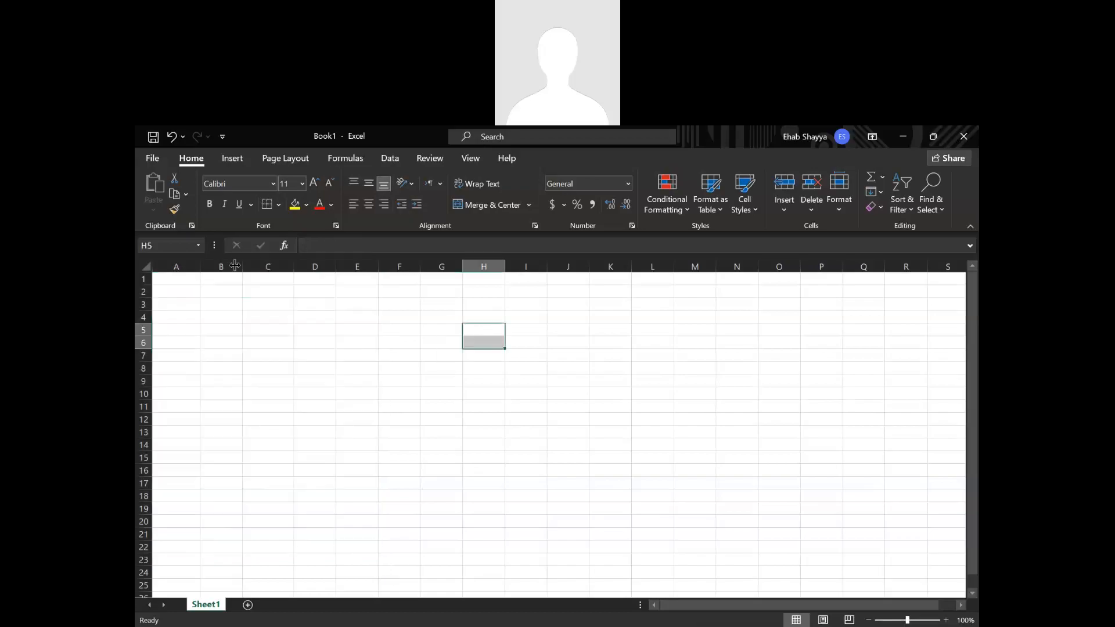
# Enter the first person's full name in cell A2 and fit column A to its width.
pyautogui.click(183, 292)
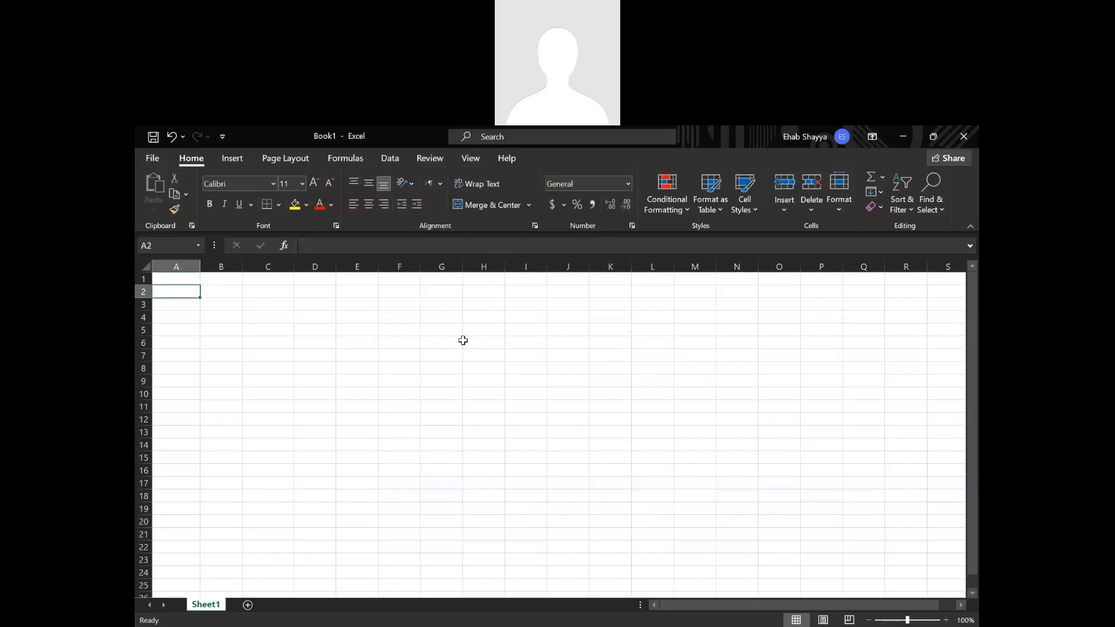
pyautogui.write('Charbe')
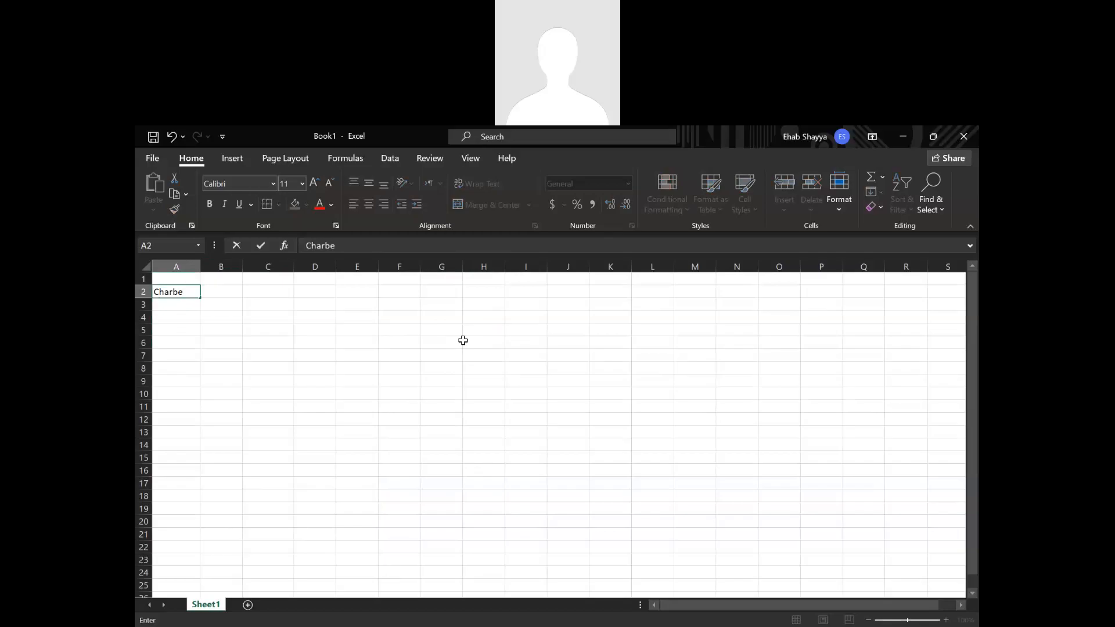
pyautogui.write('l Issa')
pyautogui.press('Return')
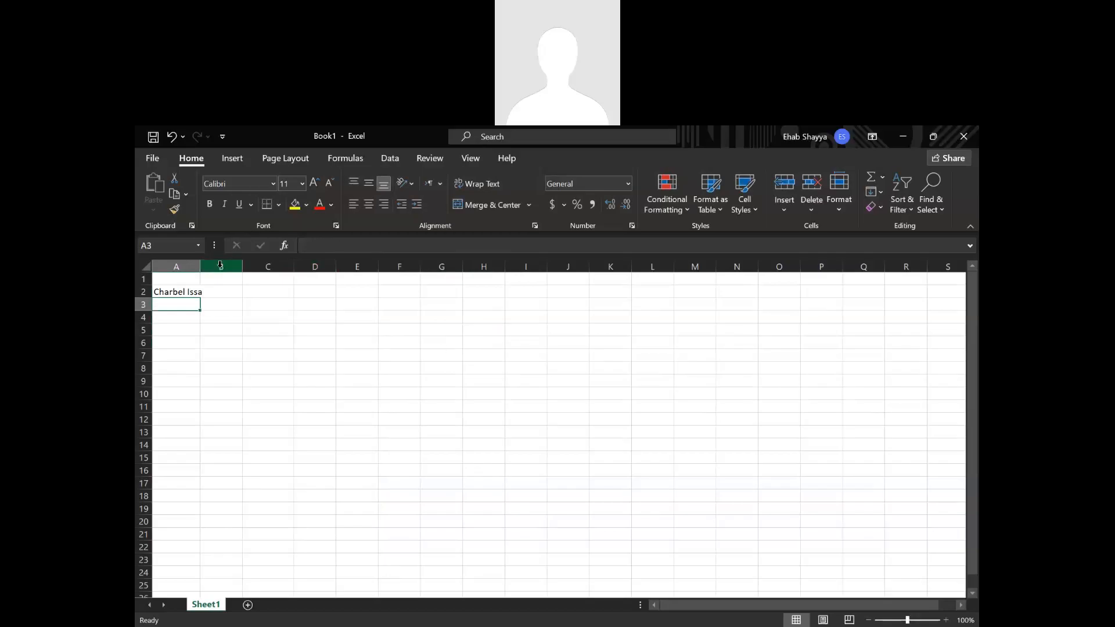
pyautogui.doubleClick(202, 269)
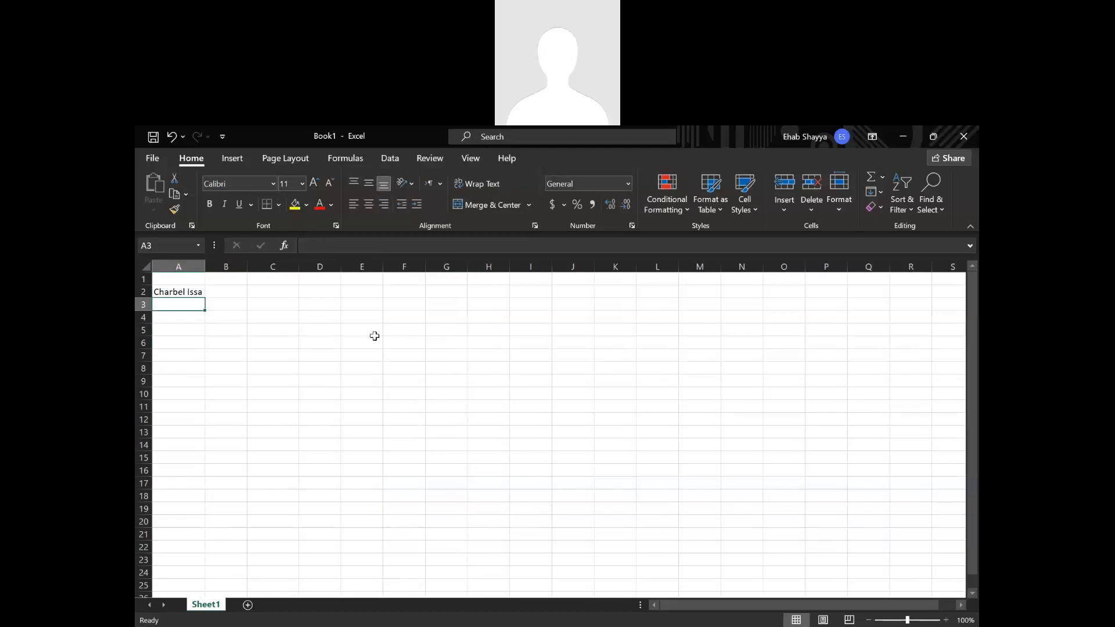
# Enter the second and third persons' full names in cells A3 and A4.
pyautogui.write('Chl')
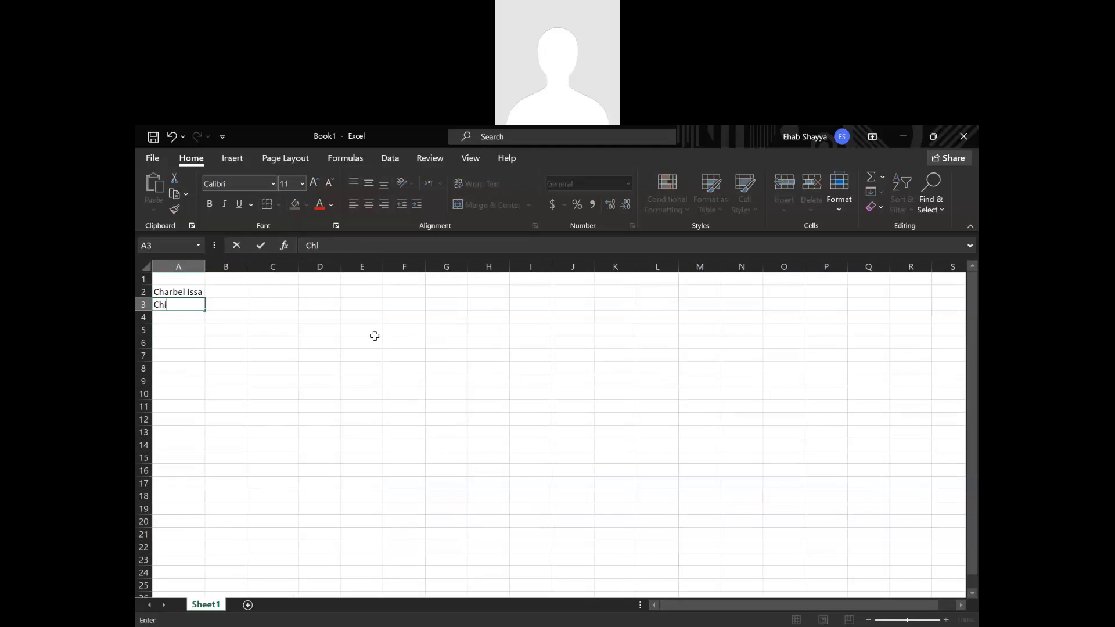
pyautogui.write('oe Eid')
pyautogui.press('Return')
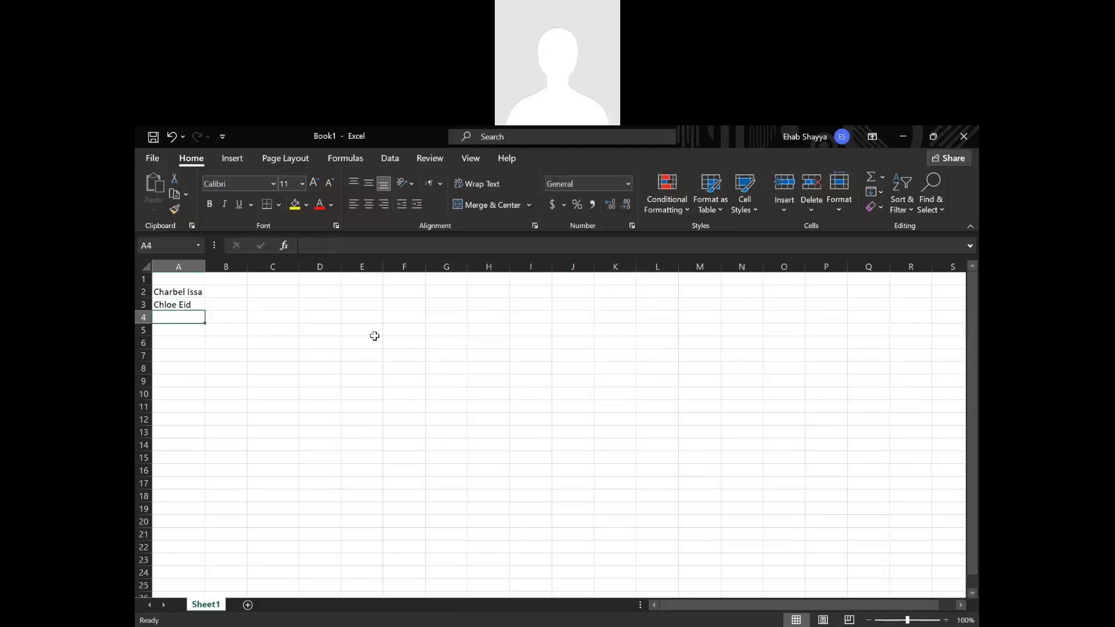
pyautogui.write('Jad')
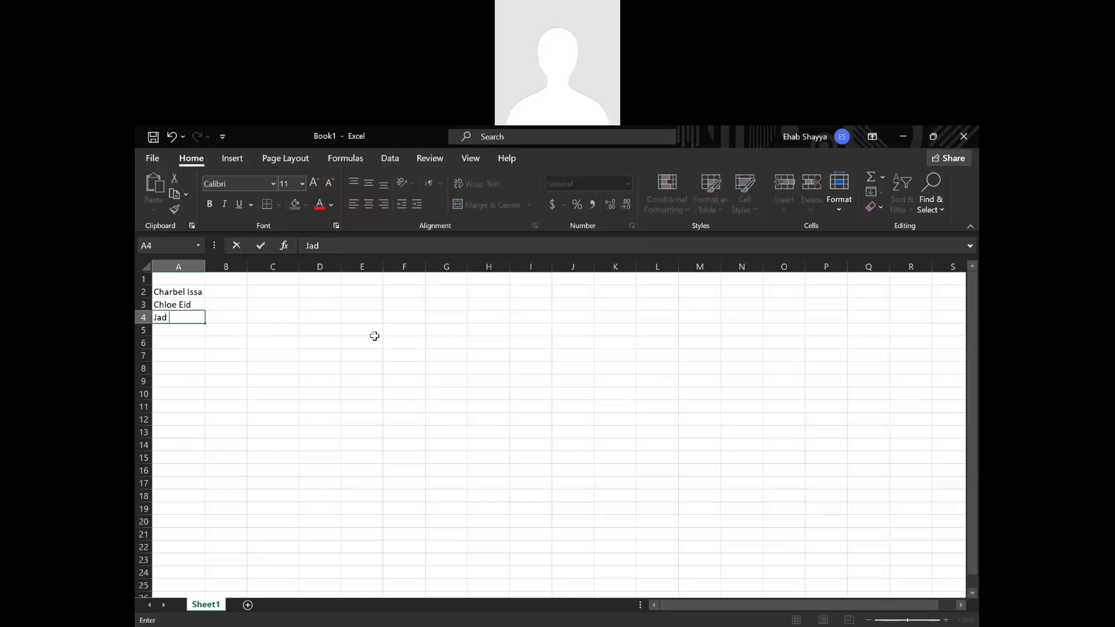
pyautogui.write('Karam')
pyautogui.press('Return')
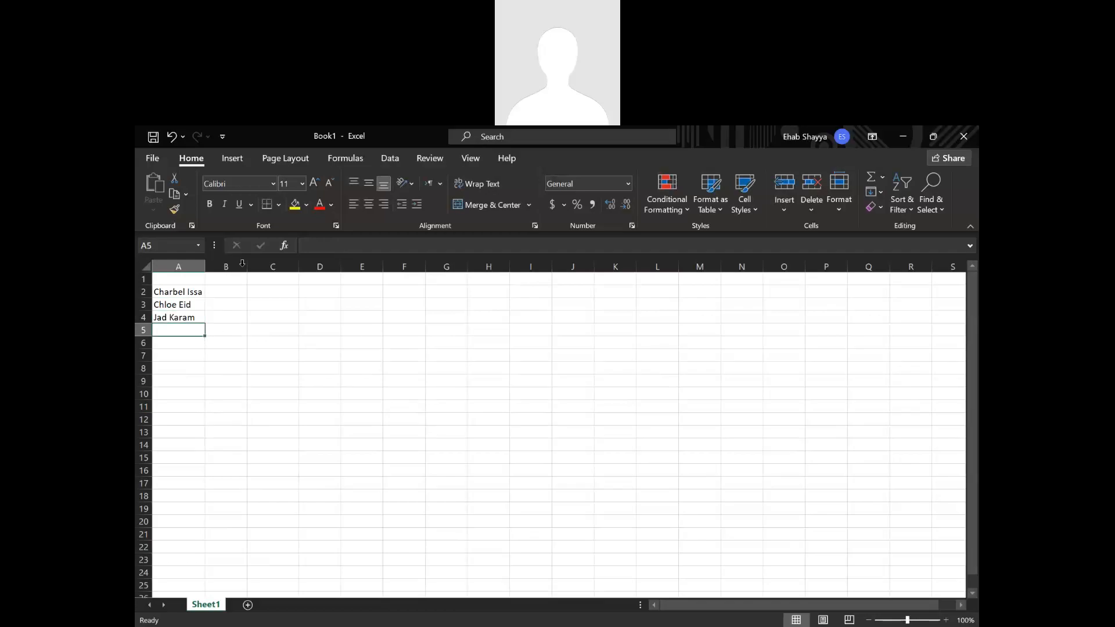
# Insert an empty row above the list of names, at row 2.
pyautogui.moveTo(163, 290); pyautogui.dragTo(172, 313)
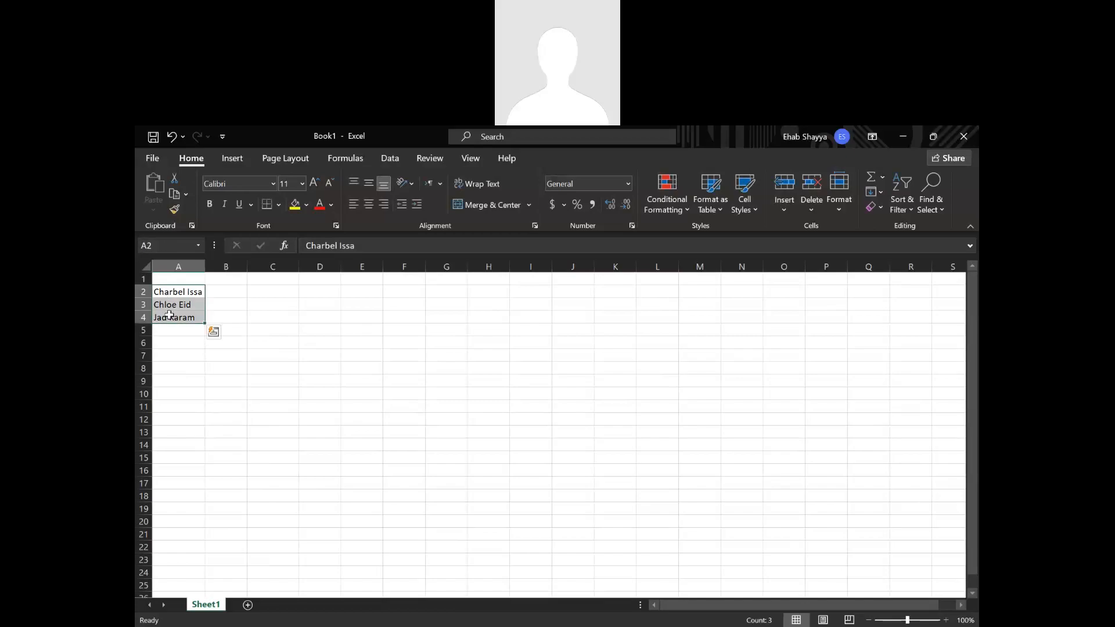
pyautogui.rightClick(143, 292)
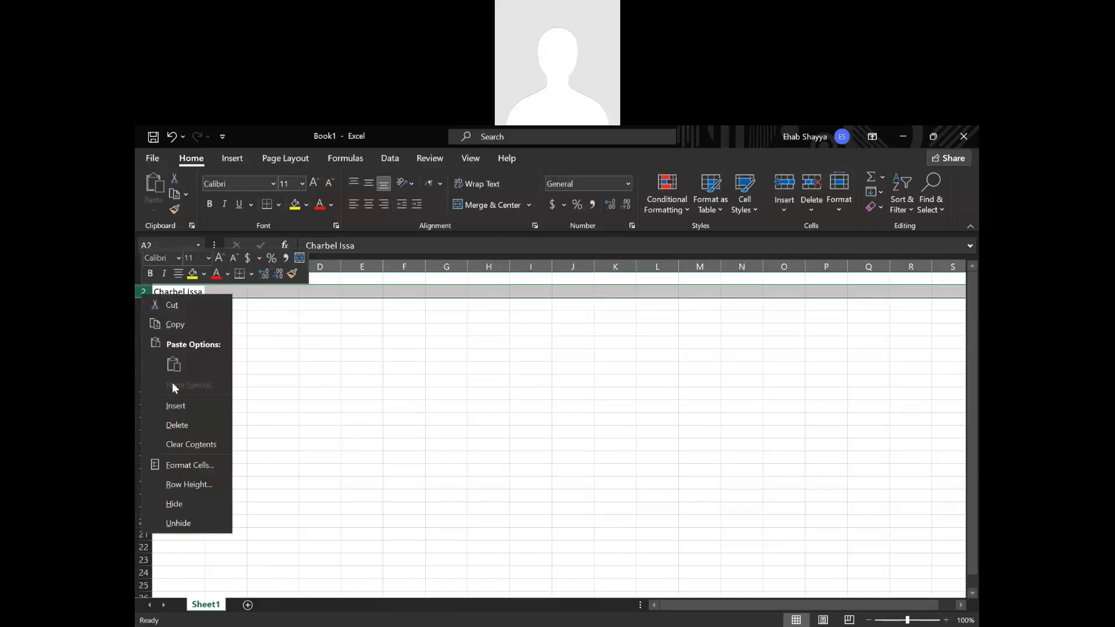
pyautogui.click(181, 399)
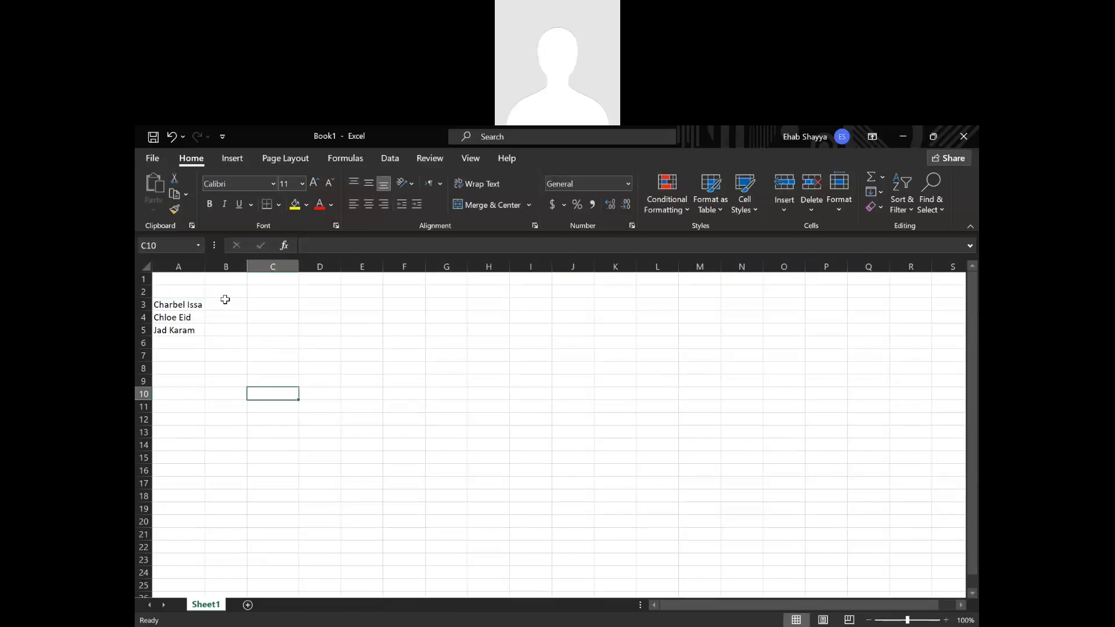
# Enter the date 1-Dec in cell B2 as the first column heading.
pyautogui.click(227, 290)
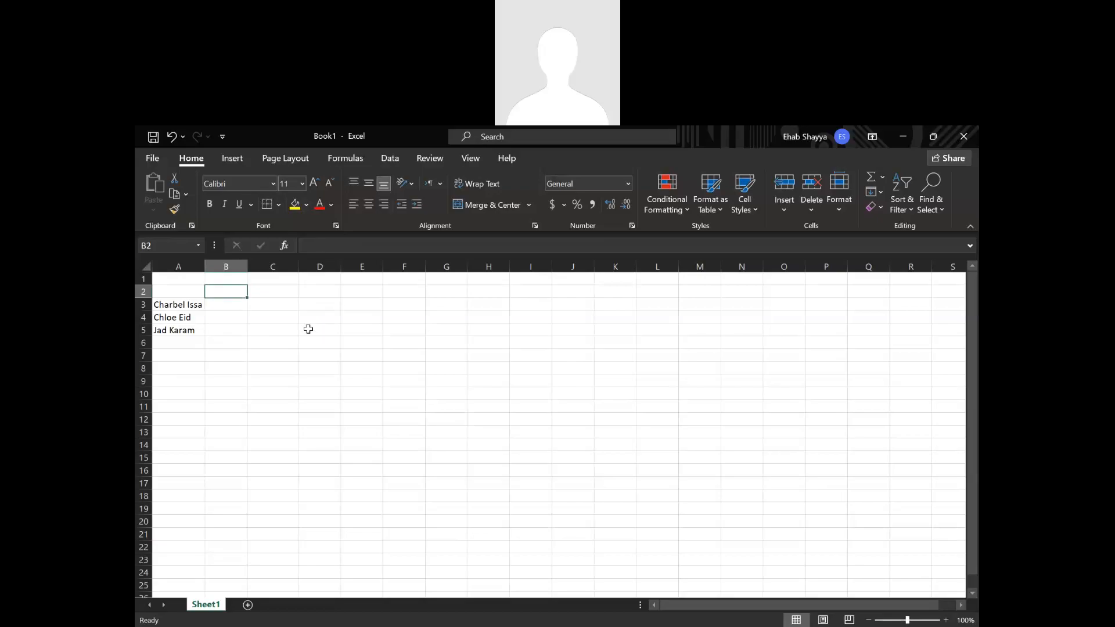
pyautogui.write('1-')
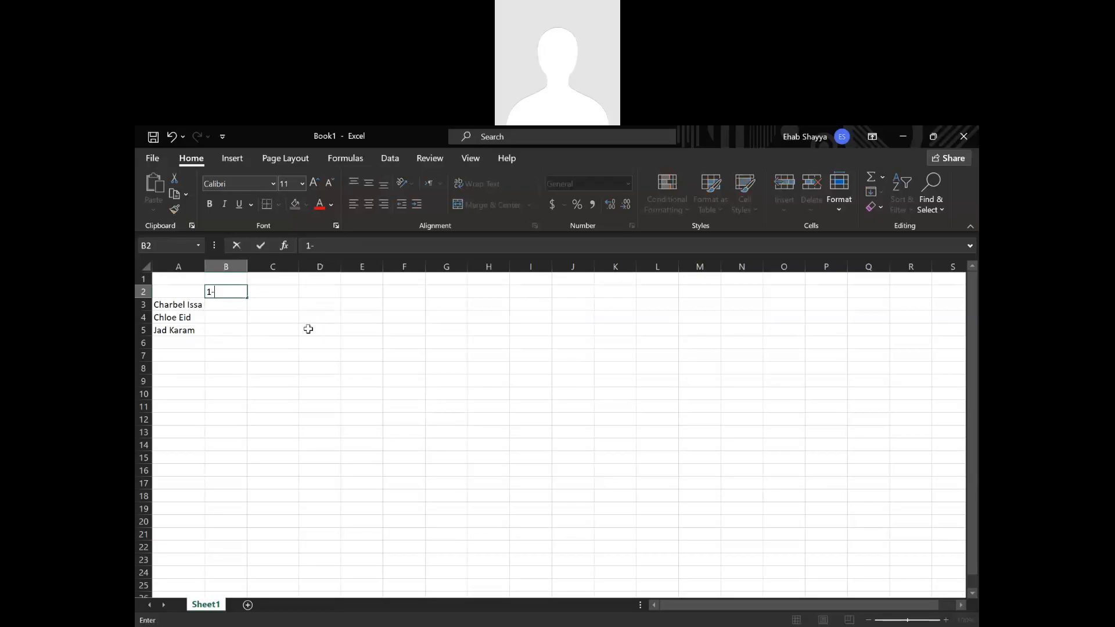
pyautogui.write('Dec')
pyautogui.press('Return')
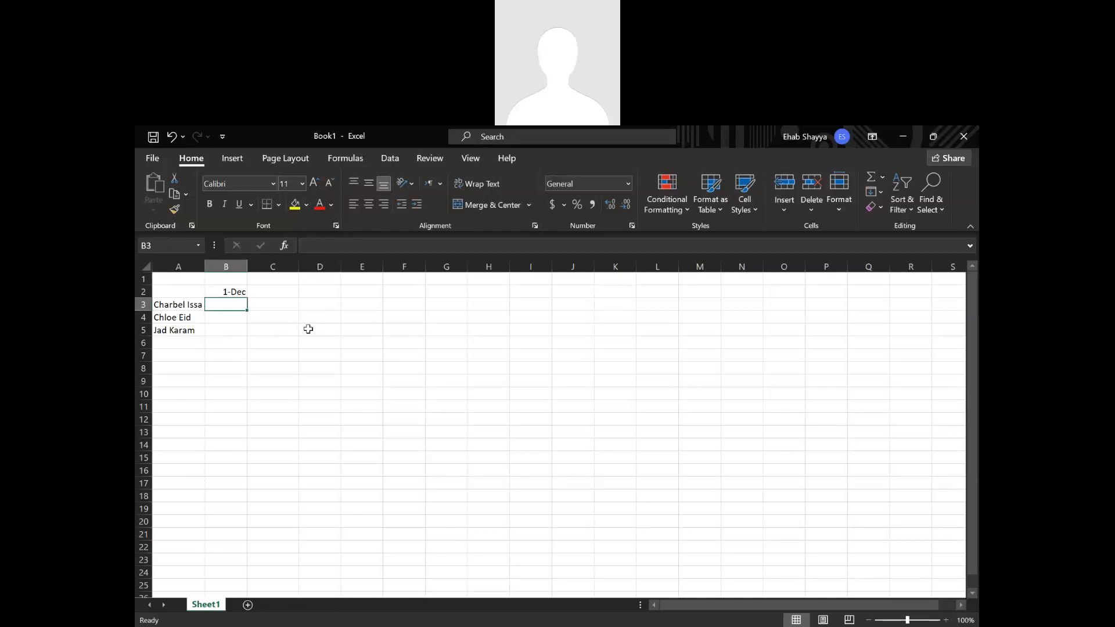
# Apply the Short Date number format to the date in cell B2.
pyautogui.click(232, 294)
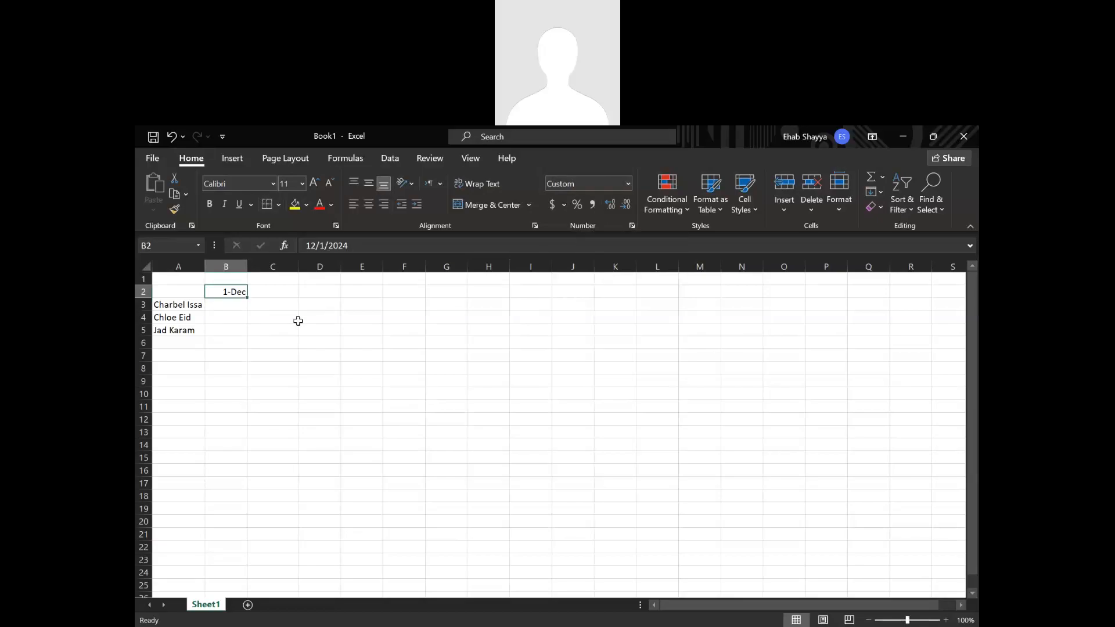
pyautogui.click(258, 330)
pyautogui.click(230, 292)
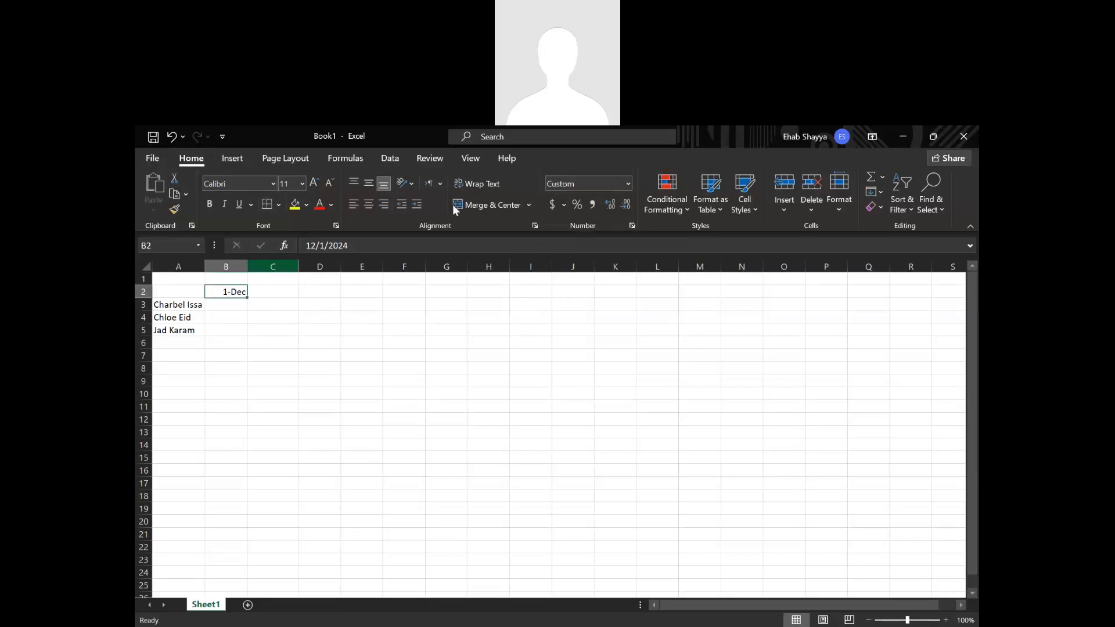
pyautogui.click(627, 183)
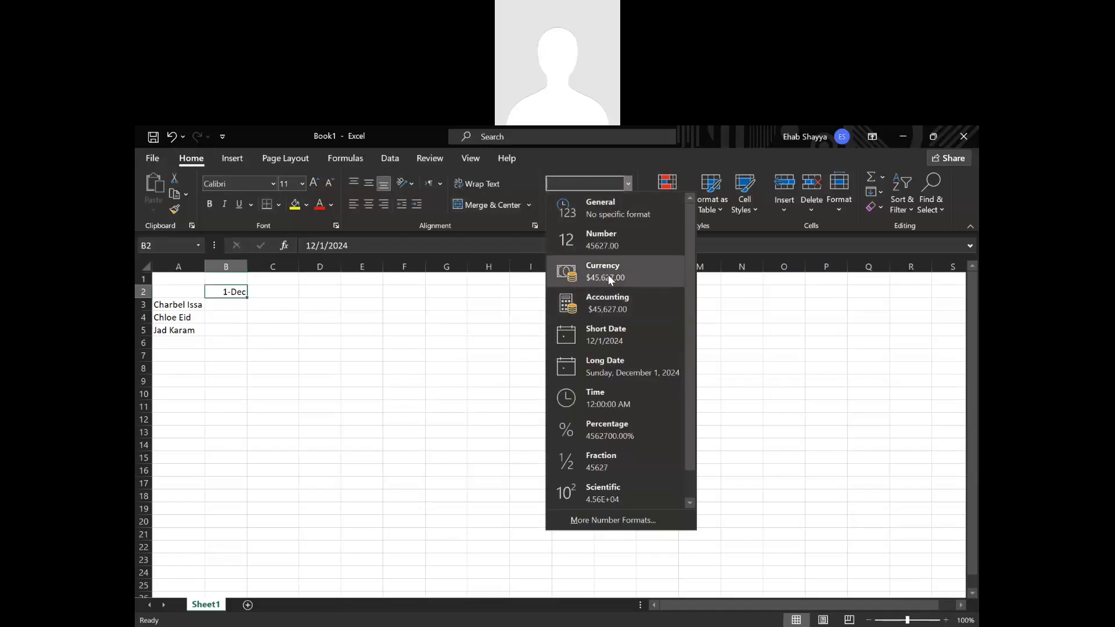
pyautogui.click(500, 329)
pyautogui.click(627, 183)
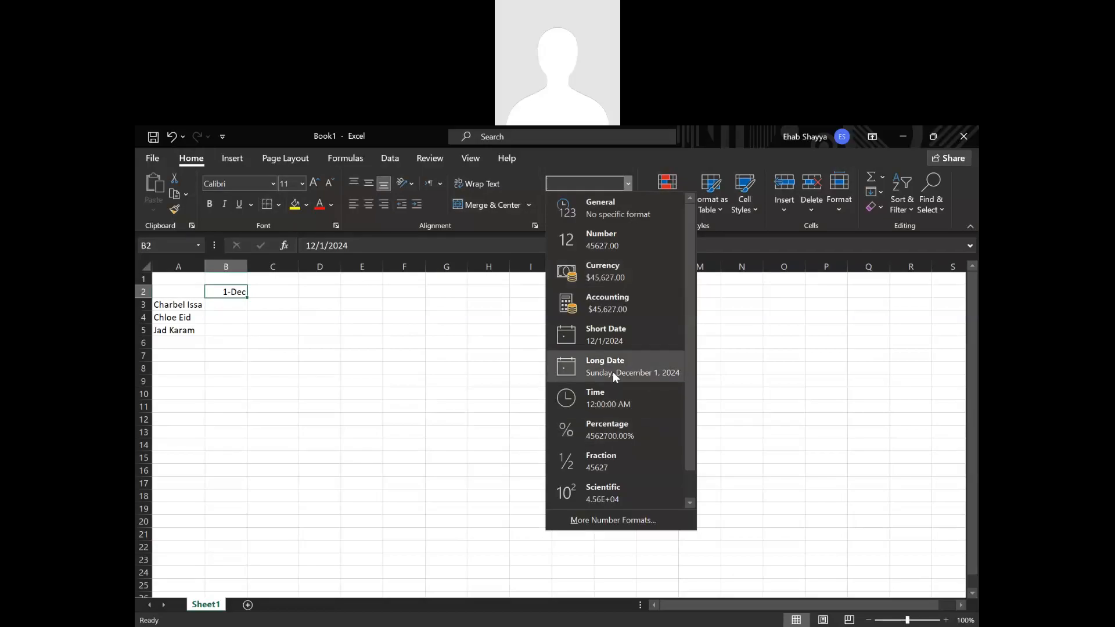
pyautogui.click(607, 341)
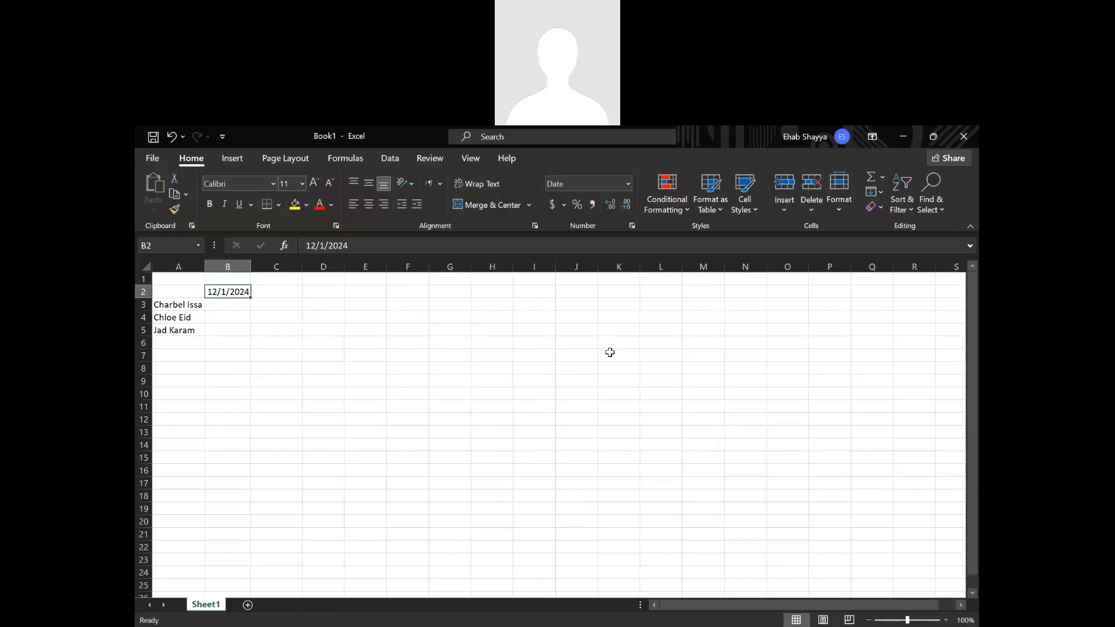
# Set the date format of cell B2 to the 14-Mar type from the full set of number formats.
pyautogui.click(632, 226)
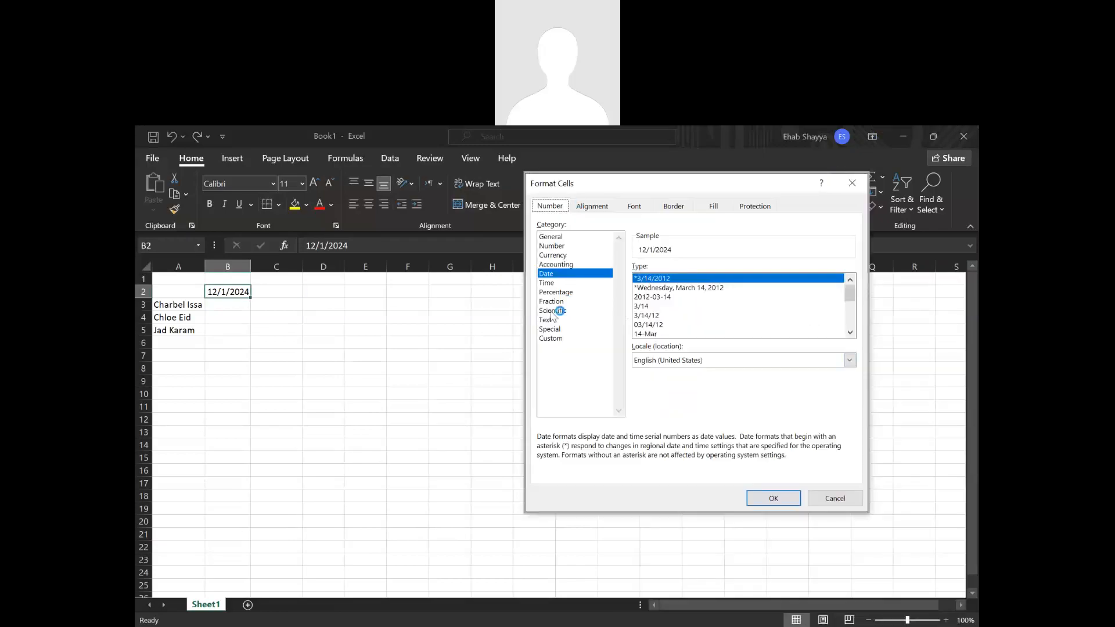
pyautogui.click(671, 290)
pyautogui.click(666, 297)
pyautogui.click(645, 307)
pyautogui.click(653, 326)
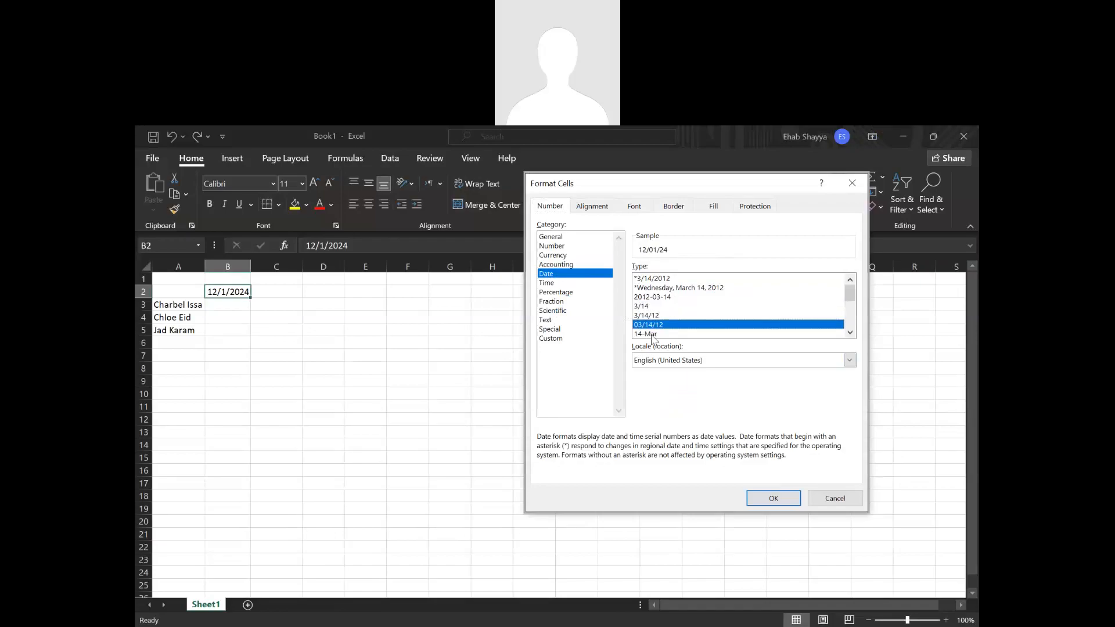
pyautogui.click(652, 335)
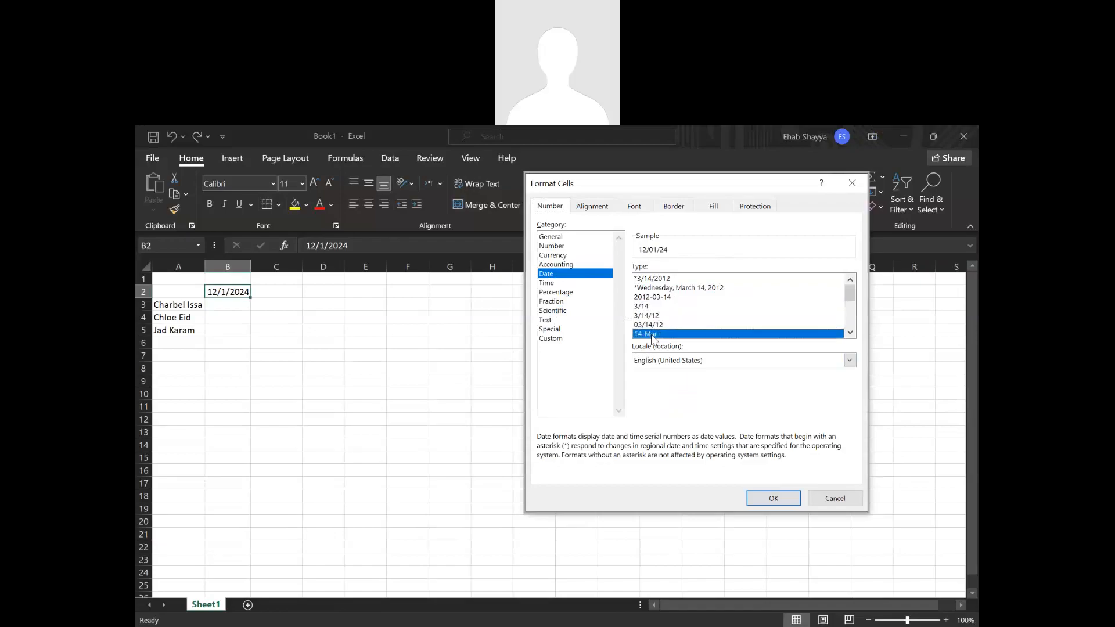
pyautogui.click(770, 509)
# Enter the date 8-Dec in cell C2.
pyautogui.click(264, 296)
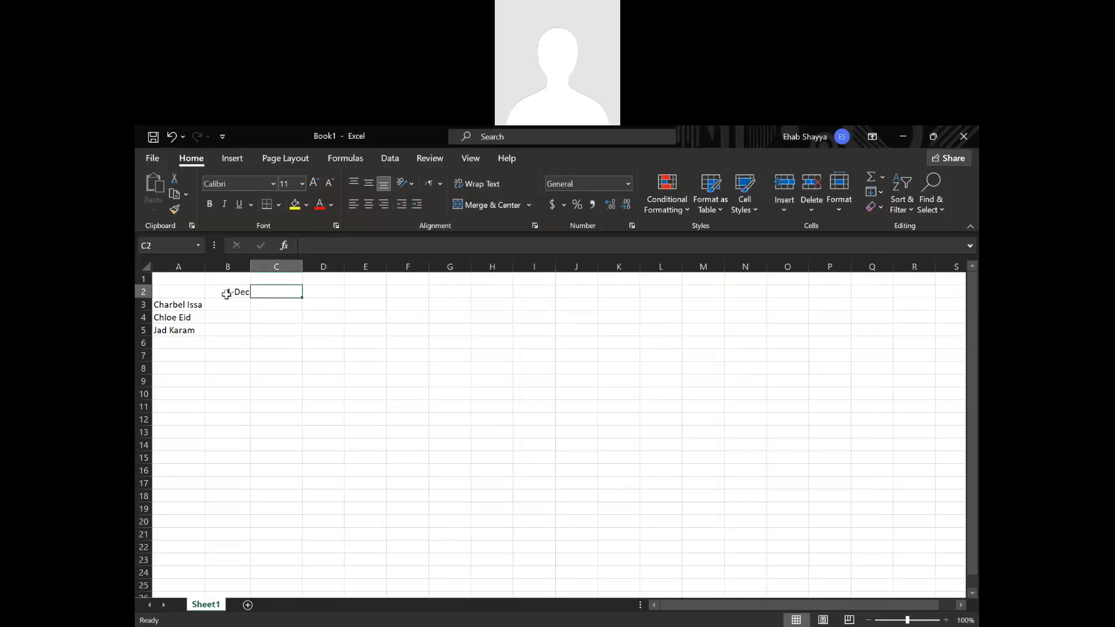
pyautogui.write('8-Dec')
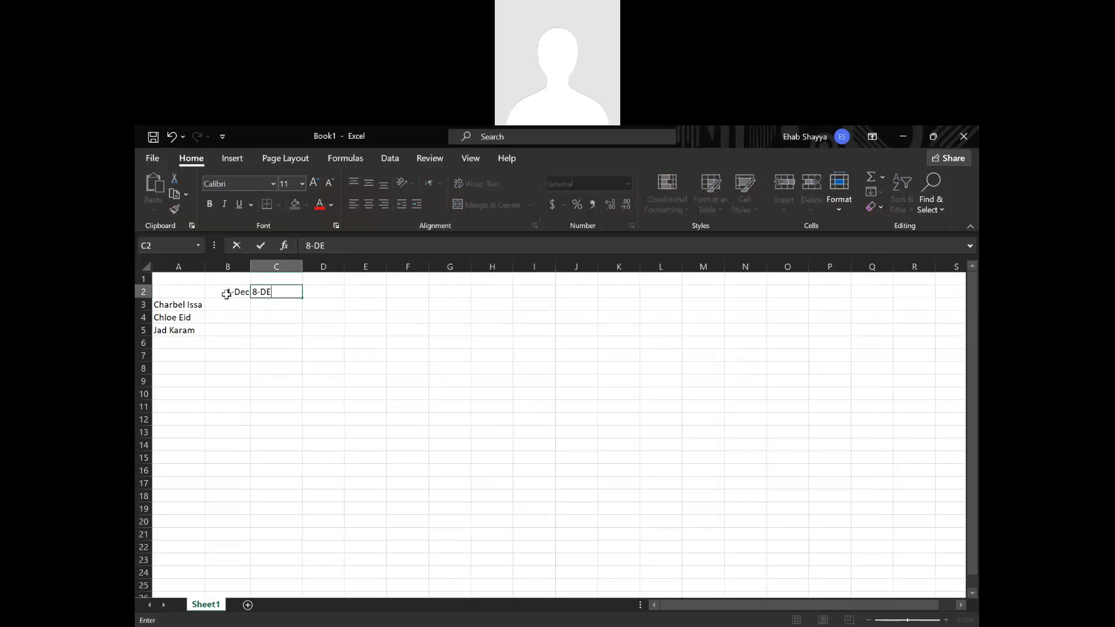
pyautogui.press('Return')
pyautogui.press('Down')
pyautogui.press('Down')
pyautogui.press('Down')
# Center the dates in B2 and C2 horizontally and vertically, and autofill the weekly series across to K2.
pyautogui.moveTo(238, 297); pyautogui.dragTo(288, 292)
pyautogui.click(369, 204)
pyautogui.click(371, 185)
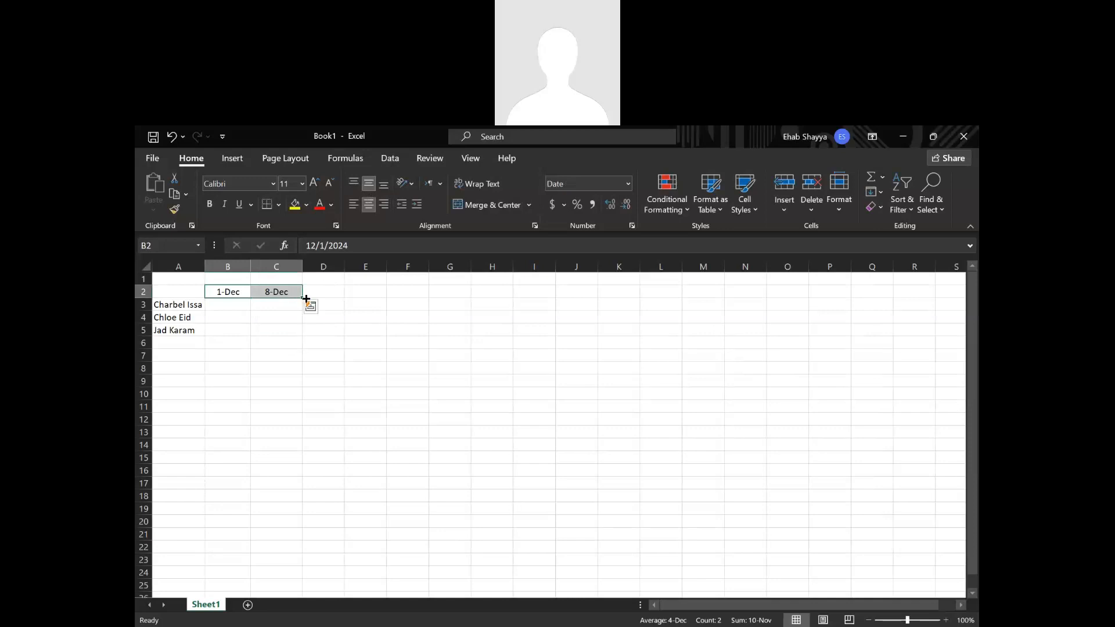
pyautogui.moveTo(302, 298); pyautogui.dragTo(633, 317)
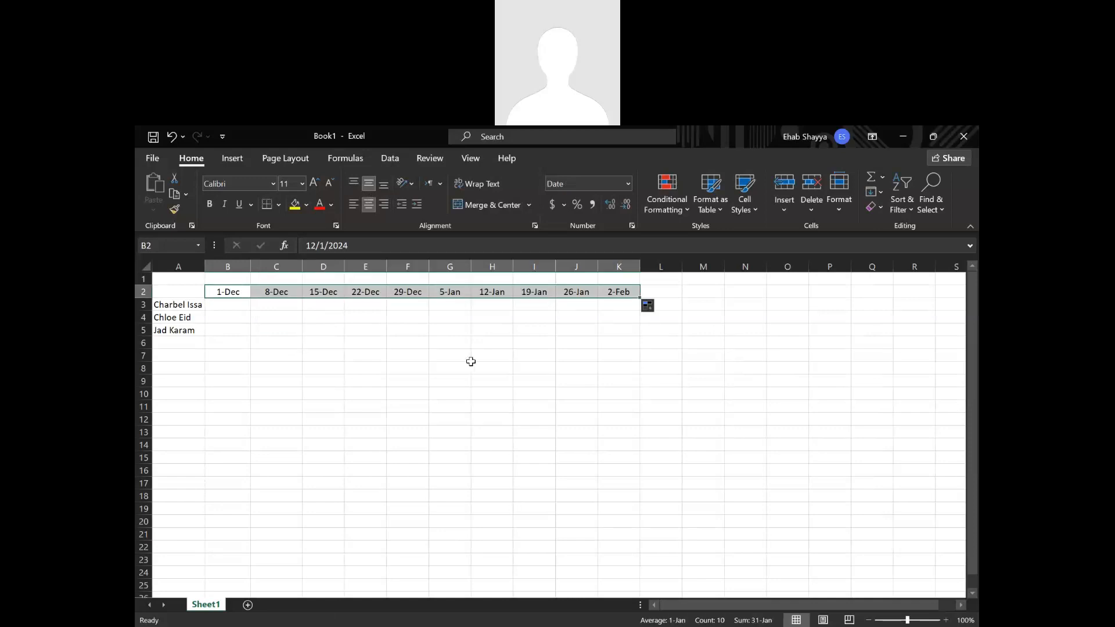
pyautogui.click(506, 394)
# Clear the dates after 5-Jan in row 2, from cell H2 onward.
pyautogui.moveTo(229, 295); pyautogui.dragTo(666, 297)
pyautogui.click(481, 315)
pyautogui.press('Delete')
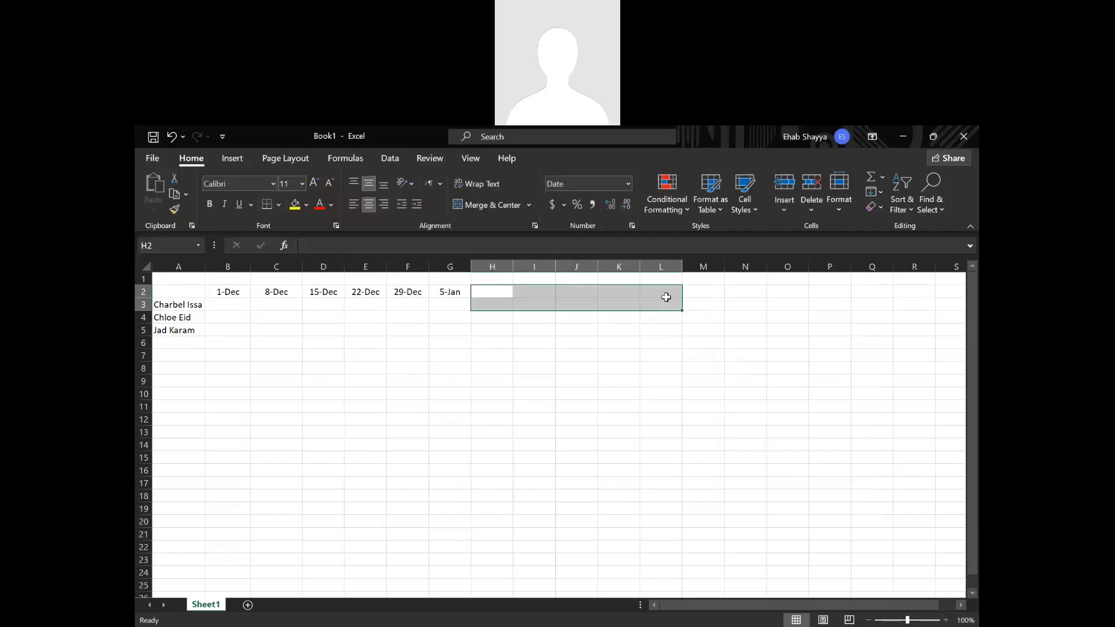
pyautogui.moveTo(572, 420); pyautogui.dragTo(557, 445)
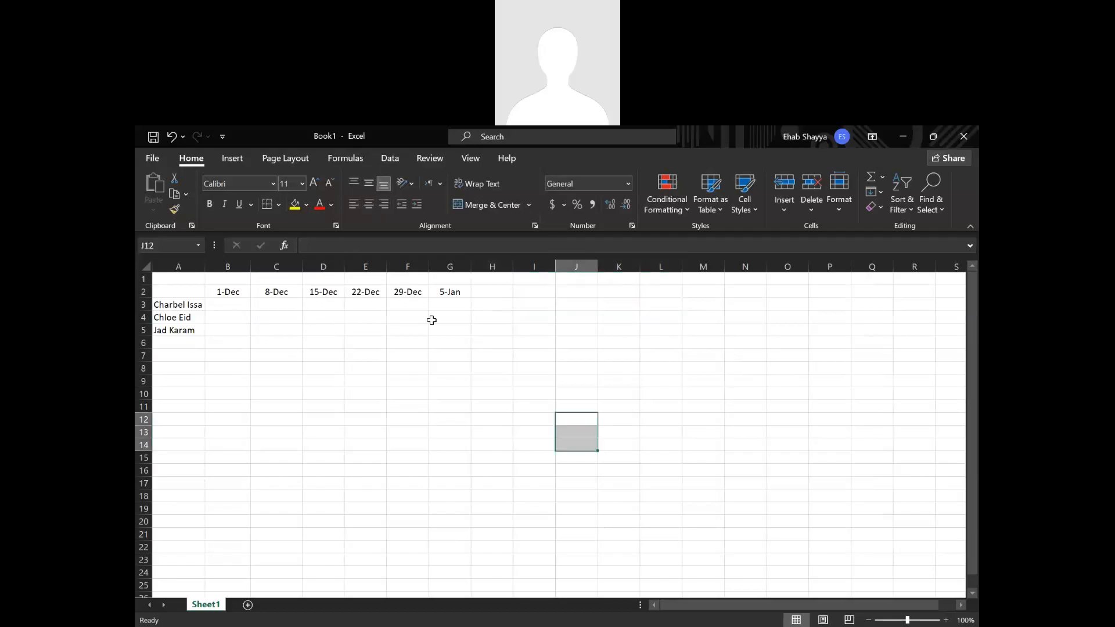
pyautogui.click(432, 321)
pyautogui.click(478, 317)
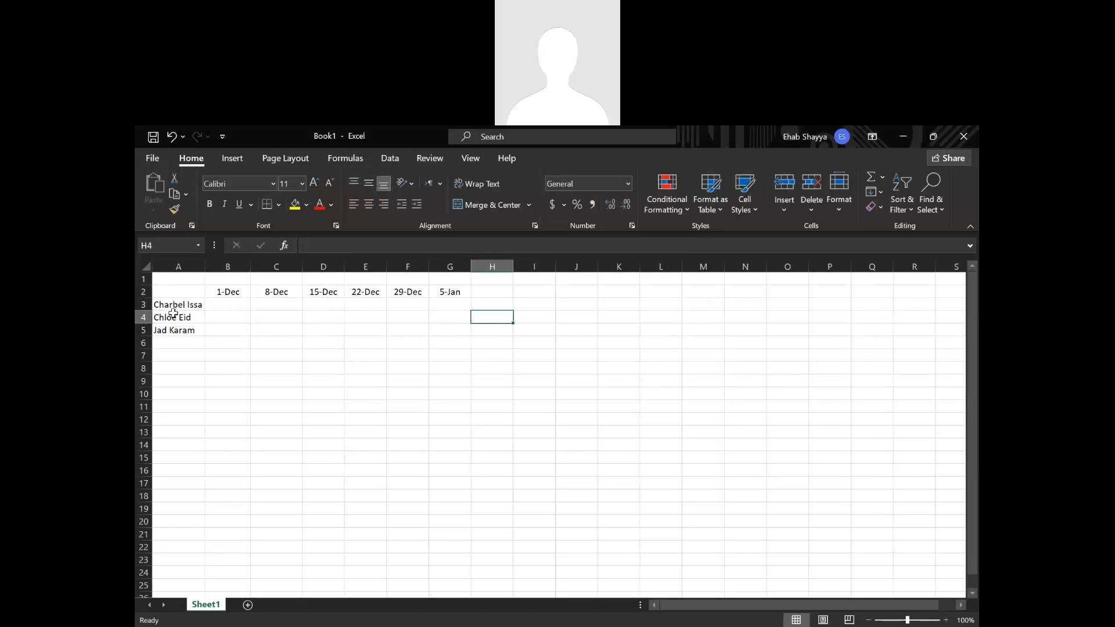
# Enter Yes for the first person under 1-Dec and 8-Dec, in cells B3 and C3.
pyautogui.click(230, 305)
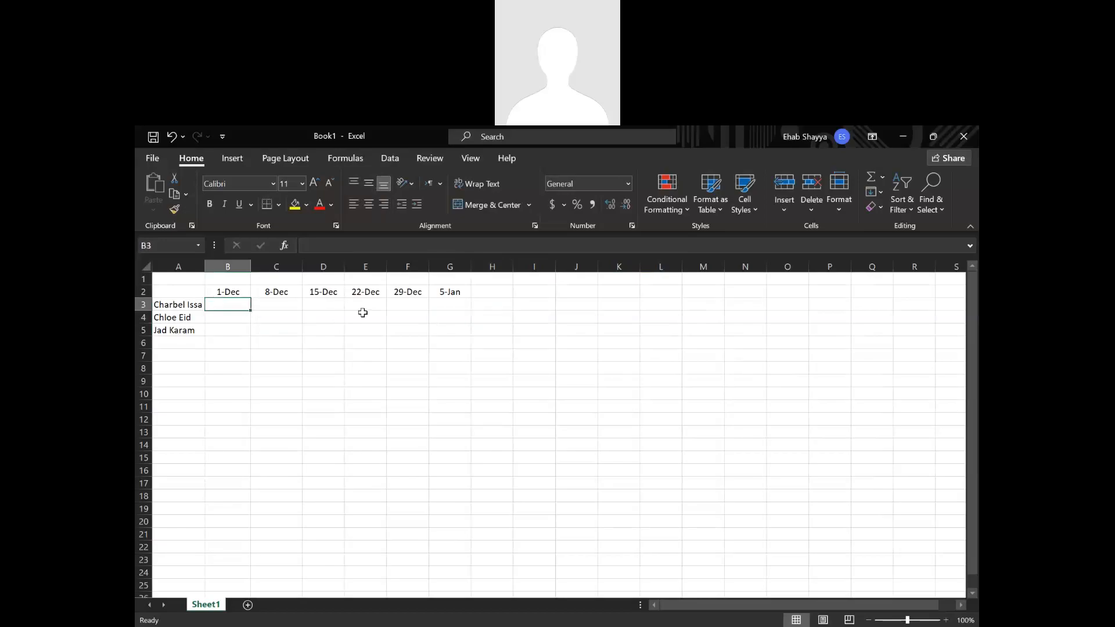
pyautogui.write('Yes')
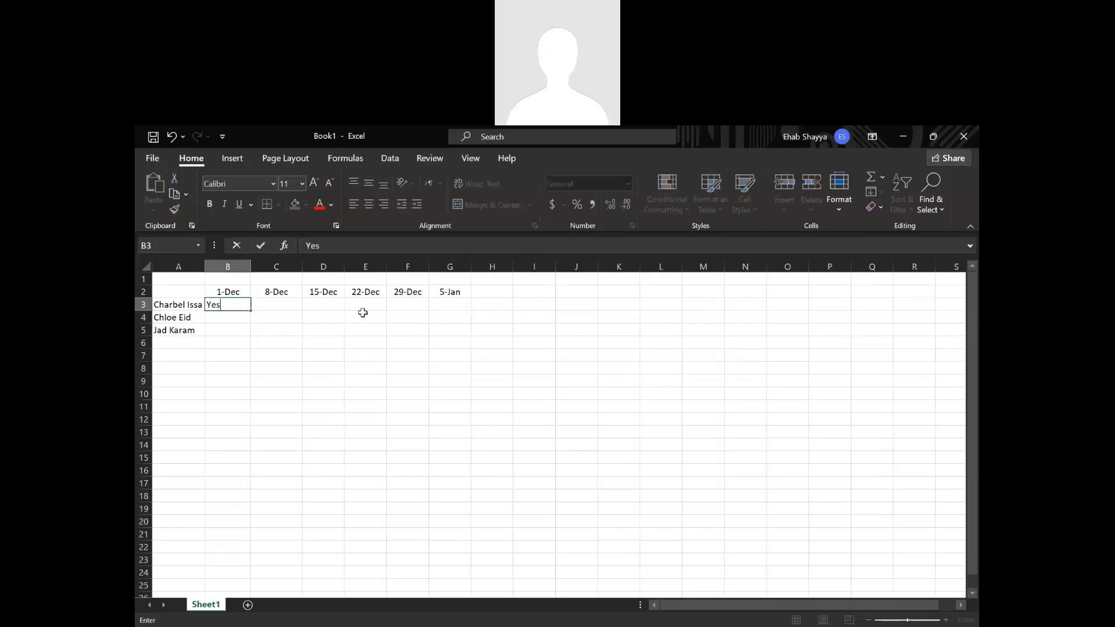
pyautogui.press('Tab')
pyautogui.write('Yes')
pyautogui.press('Tab')
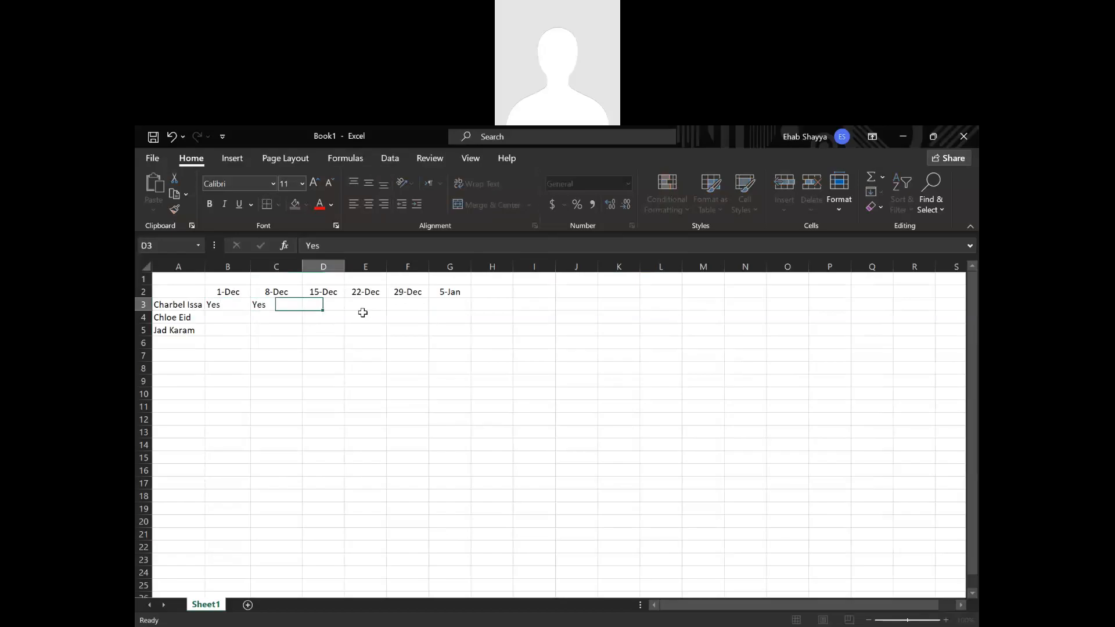
# Copy the two Yes entries in B3 and C3 into cells D3 to G3.
pyautogui.moveTo(228, 306); pyautogui.dragTo(278, 306)
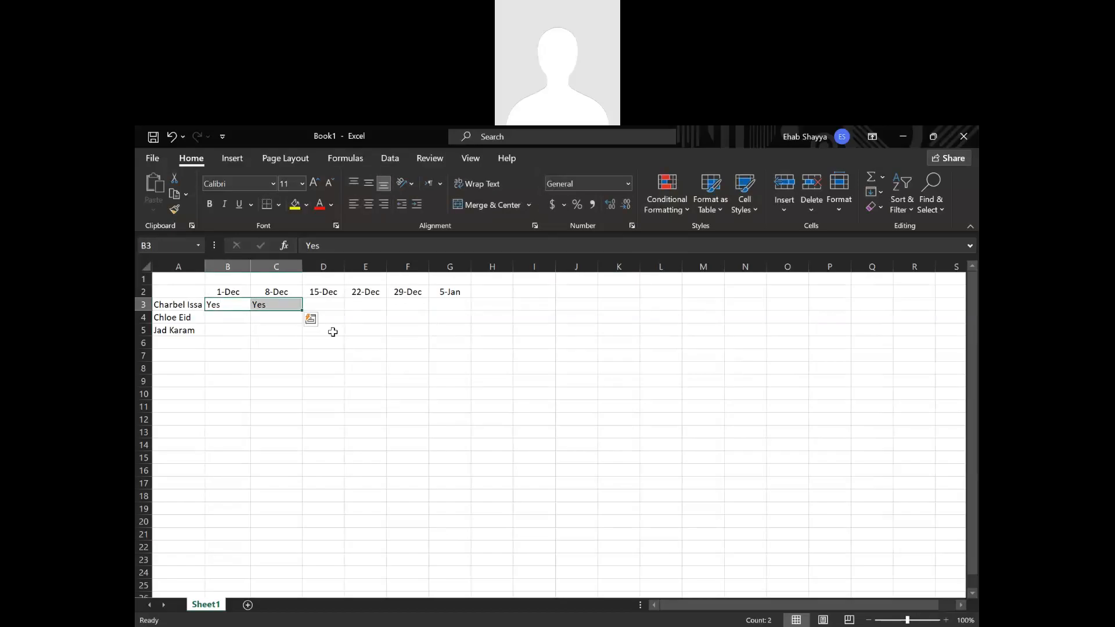
pyautogui.hotkey('ctrl', 'c')
pyautogui.click(332, 309)
pyautogui.hotkey('ctrl', 'v')
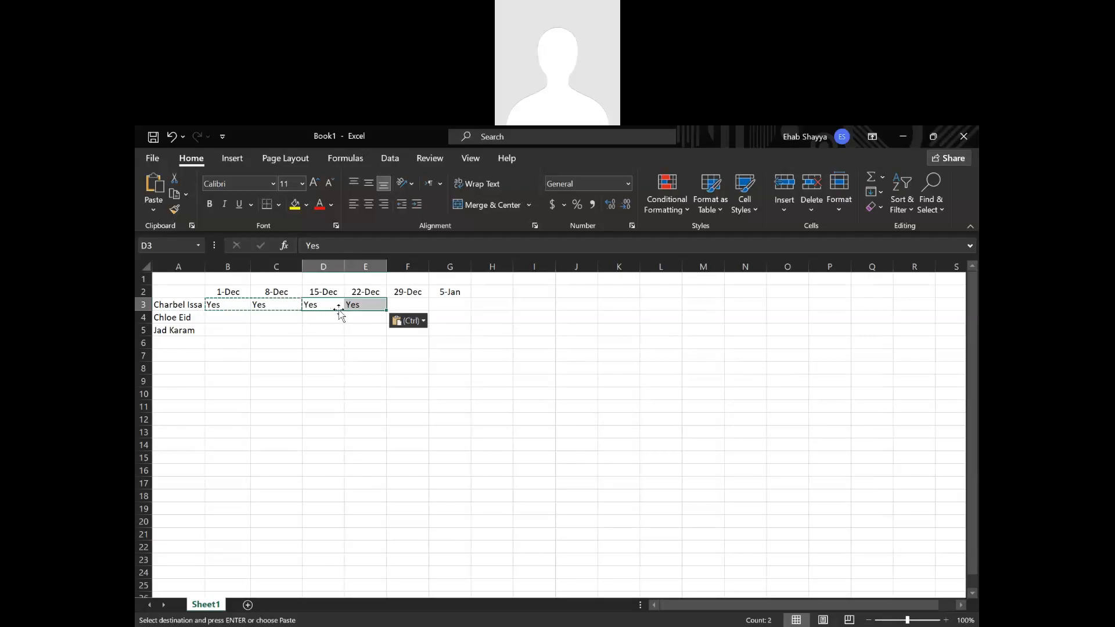
pyautogui.click(406, 304)
pyautogui.hotkey('ctrl', 'v')
pyautogui.click(396, 368)
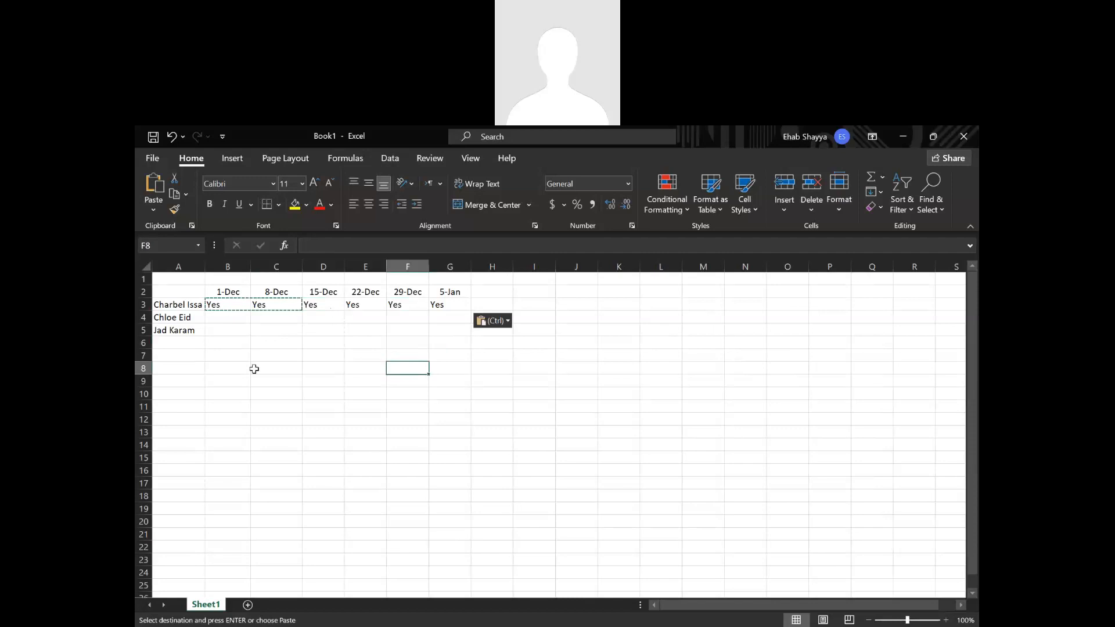
# Center the Yes entries in cells B3 to G3 horizontally and vertically.
pyautogui.moveTo(218, 305); pyautogui.dragTo(456, 308)
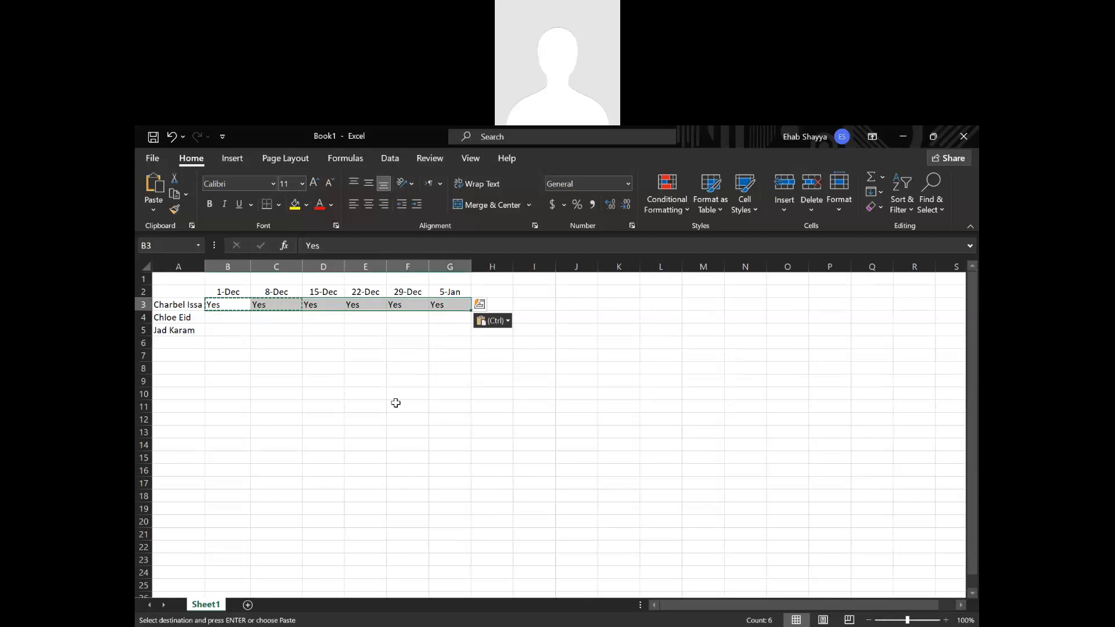
pyautogui.click(372, 204)
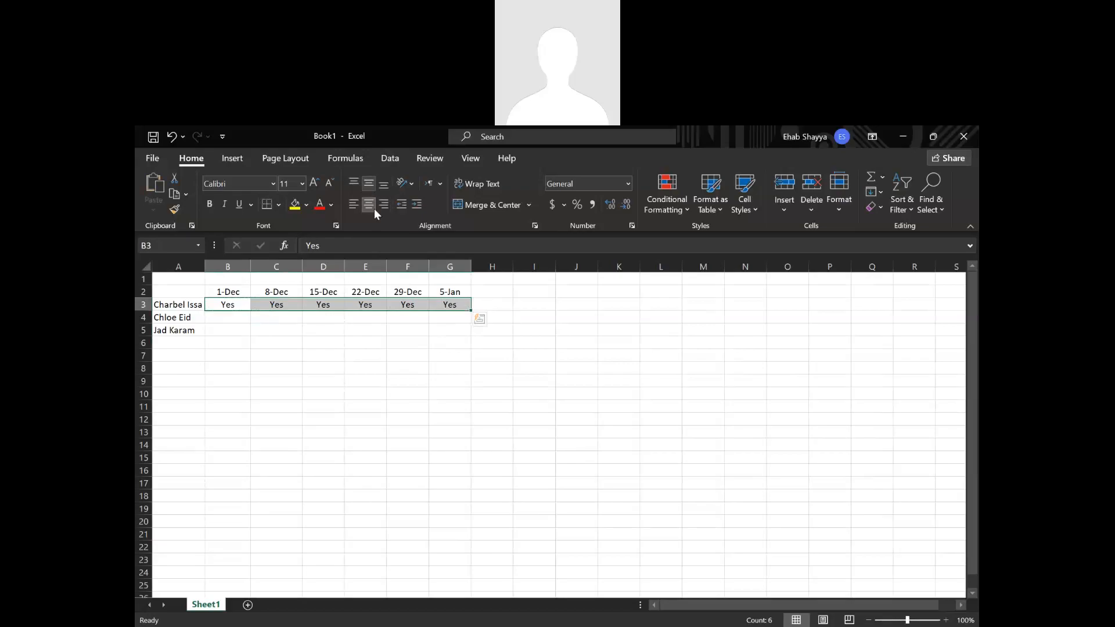
pyautogui.click(365, 356)
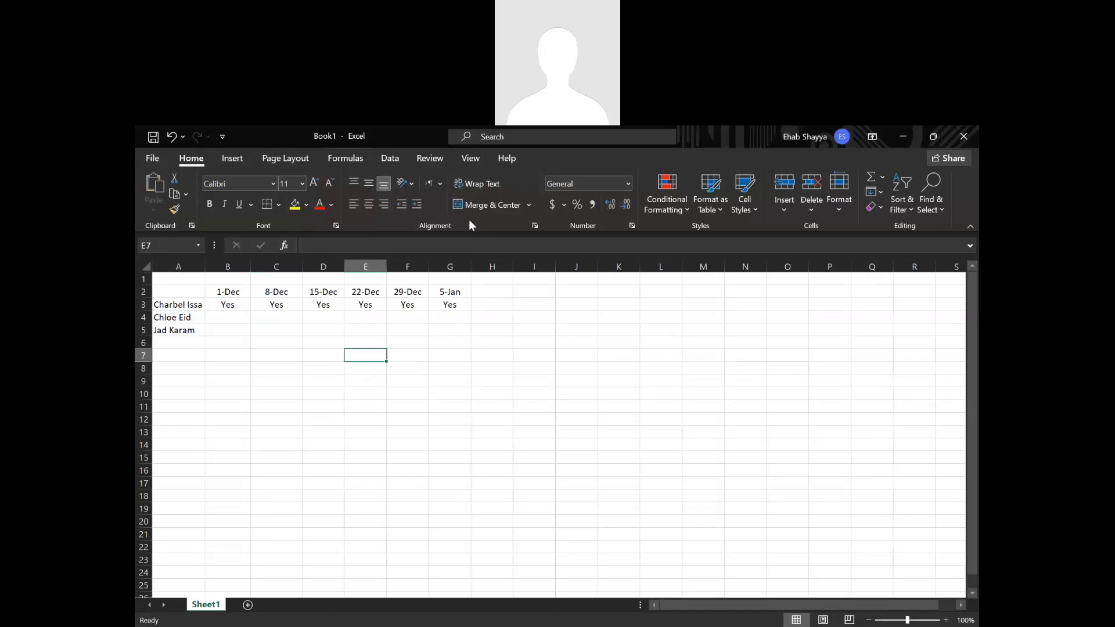
pyautogui.click(528, 205)
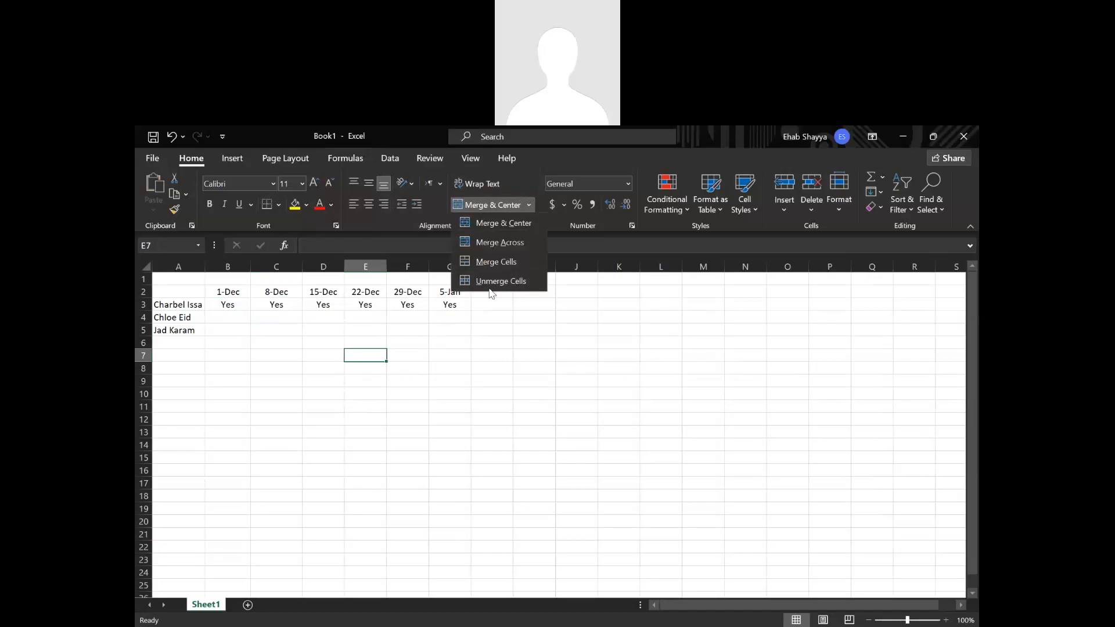
pyautogui.click(583, 351)
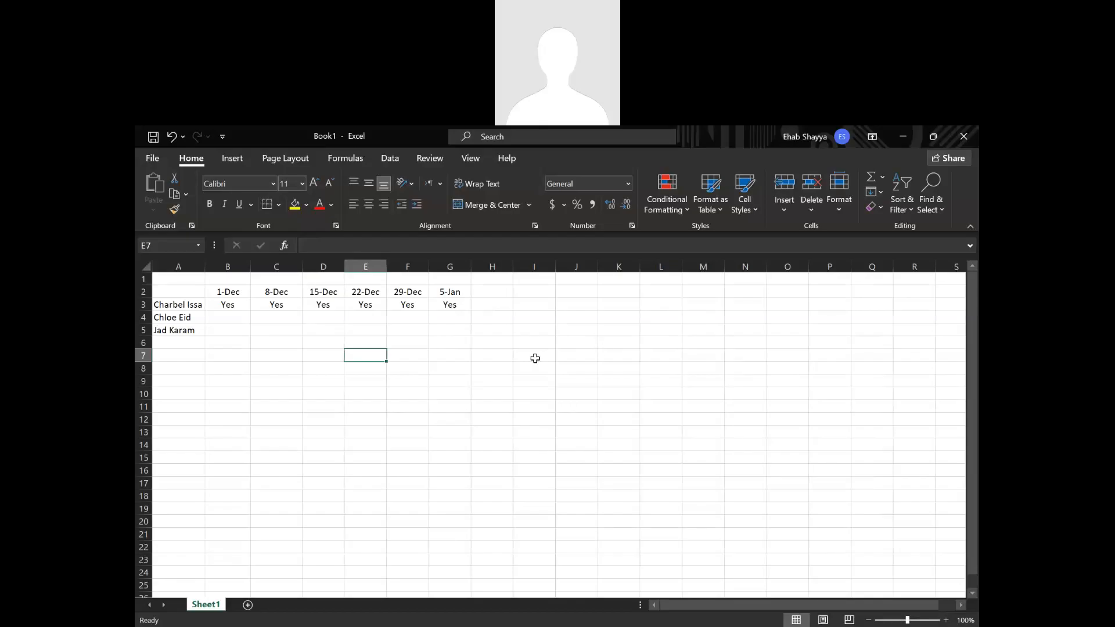
# Enter Yes under 1-Dec and No under 8-Dec for the second person, in cells B4 and C4.
pyautogui.click(227, 315)
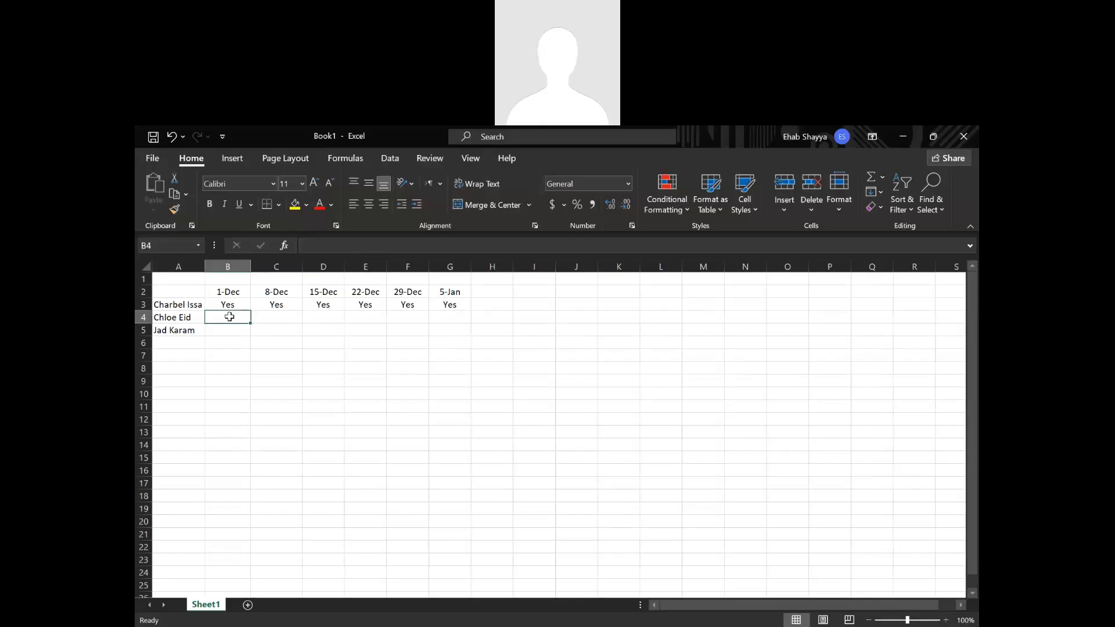
pyautogui.write('Yes')
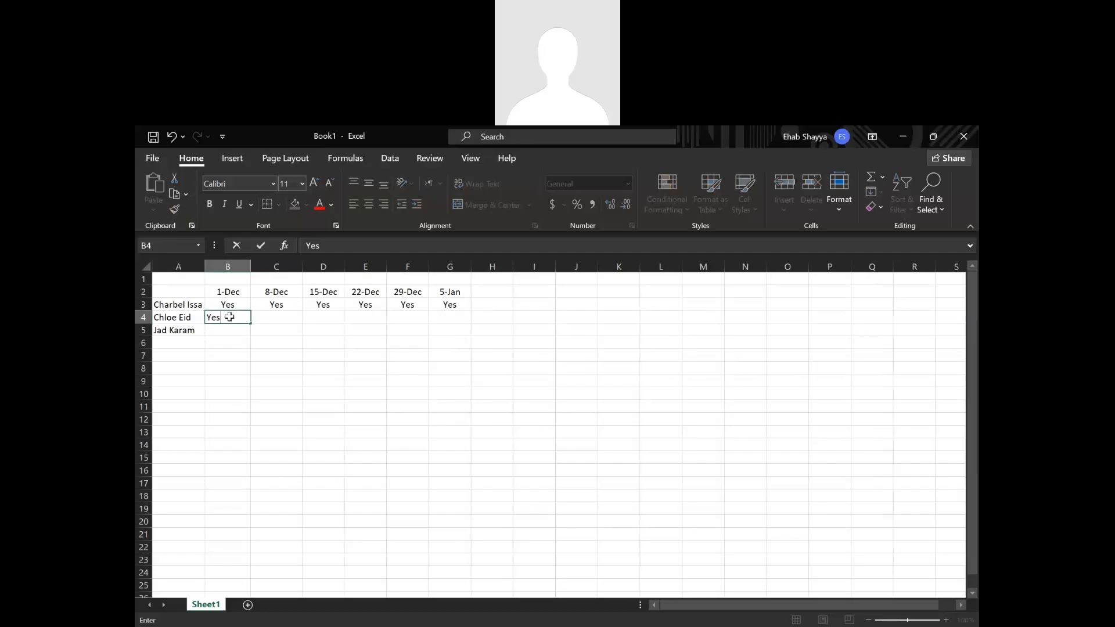
pyautogui.press('Tab')
pyautogui.write('No')
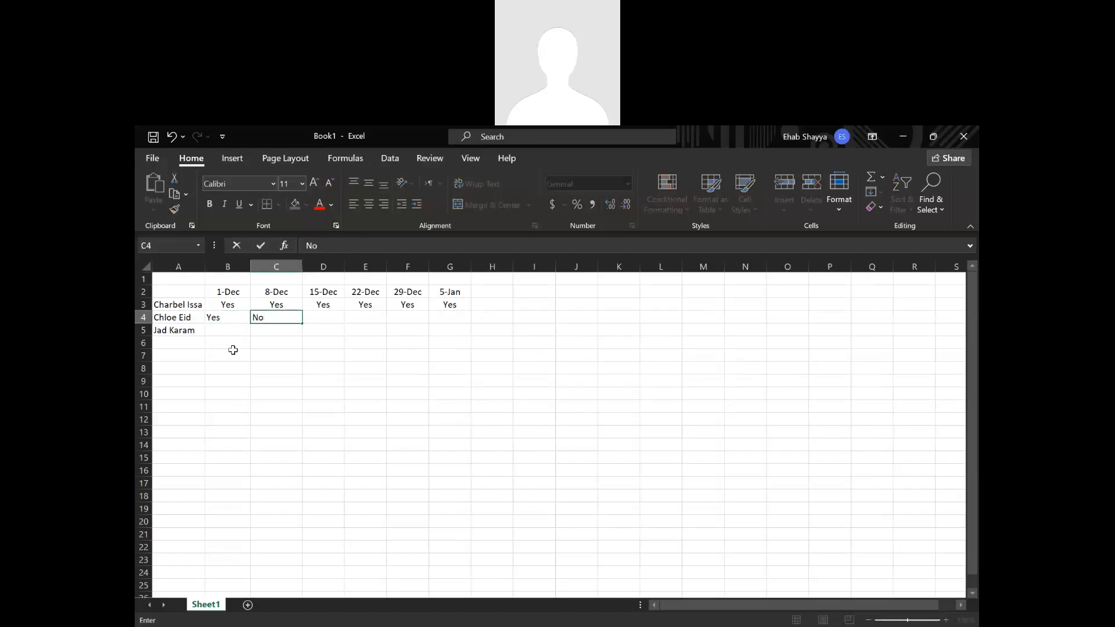
# Copy the Yes and No pair in B4 and C4 into cells D4 to G4.
pyautogui.moveTo(233, 319); pyautogui.dragTo(271, 316)
pyautogui.hotkey('ctrl', 'c')
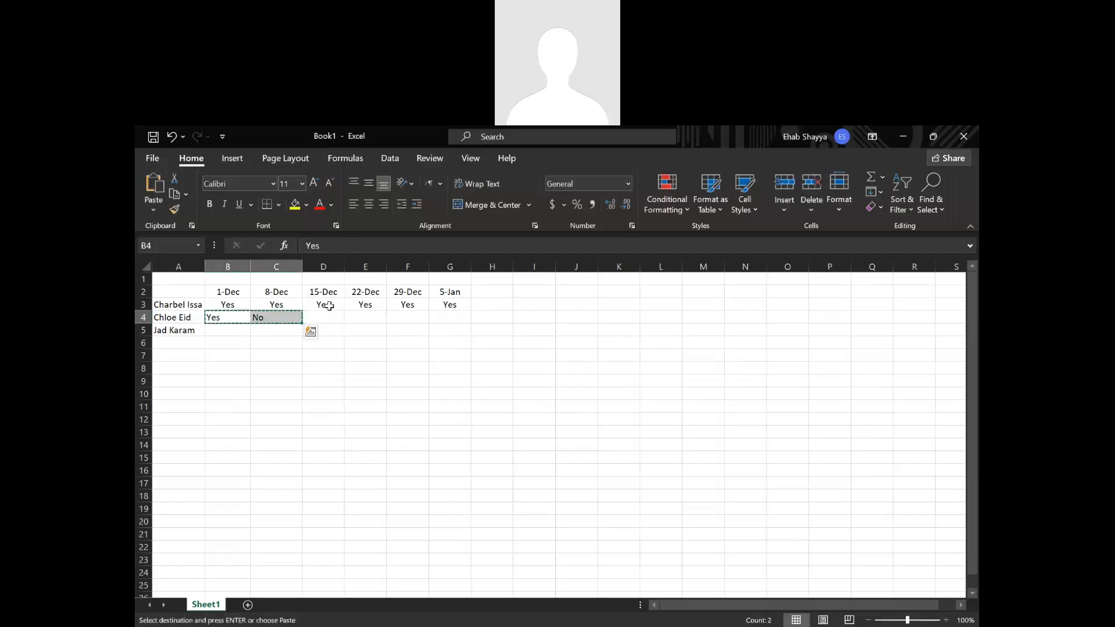
pyautogui.click(325, 317)
pyautogui.hotkey('ctrl', 'v')
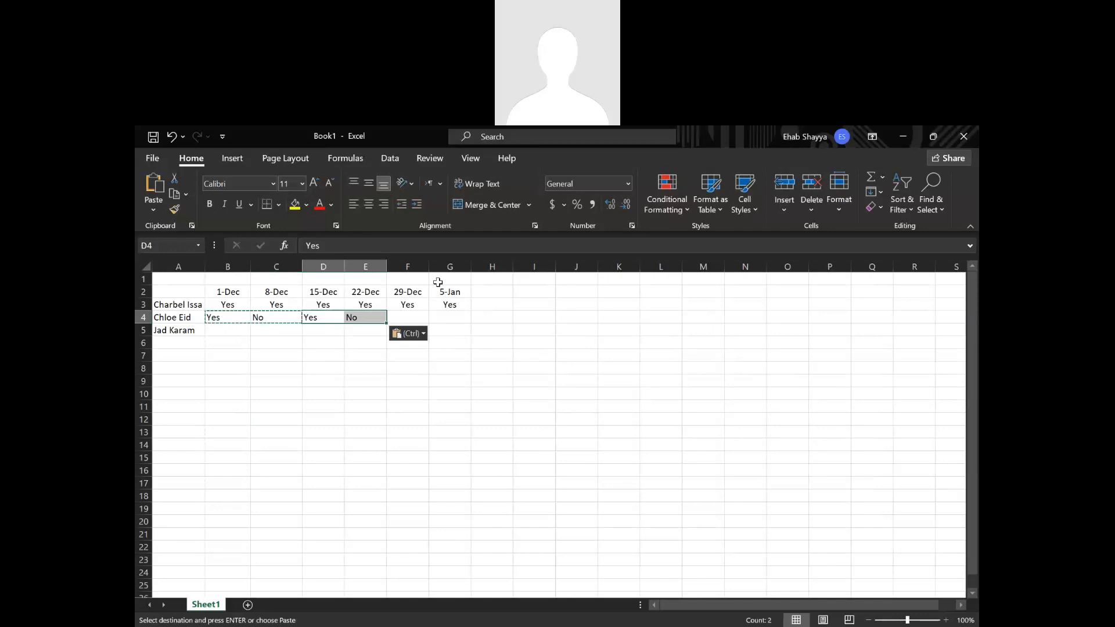
pyautogui.click(419, 324)
pyautogui.press('ctrl')
pyautogui.click(417, 317)
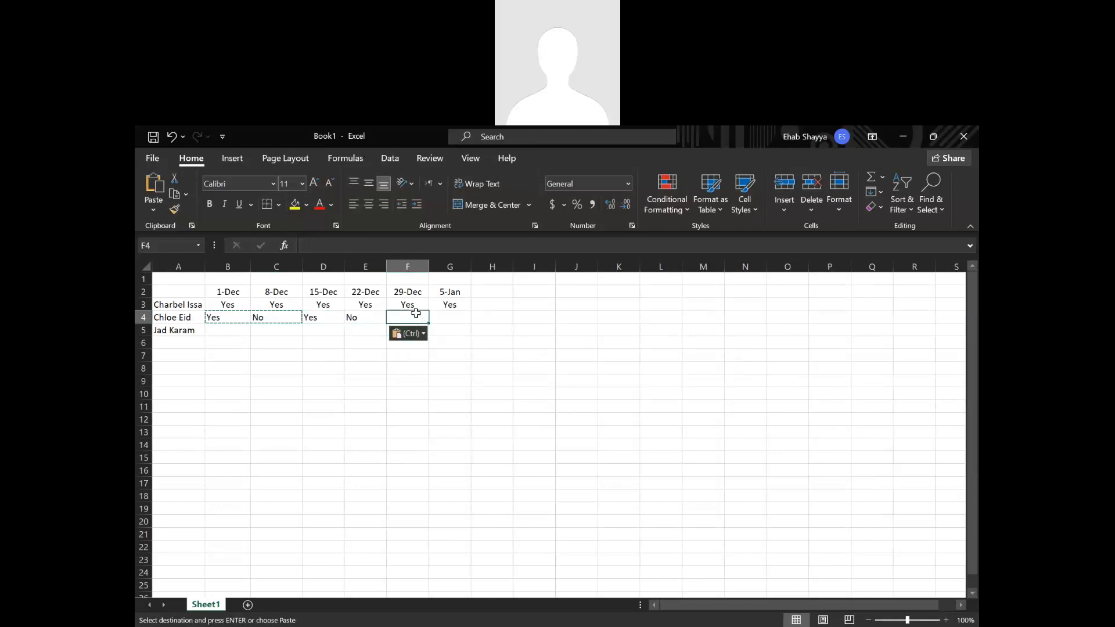
pyautogui.hotkey('ctrl', 'v')
pyautogui.click(407, 406)
# Fill the third person's attendance in B5 to G5 with No, nO, No, Yes, Yes and No.
pyautogui.click(232, 336)
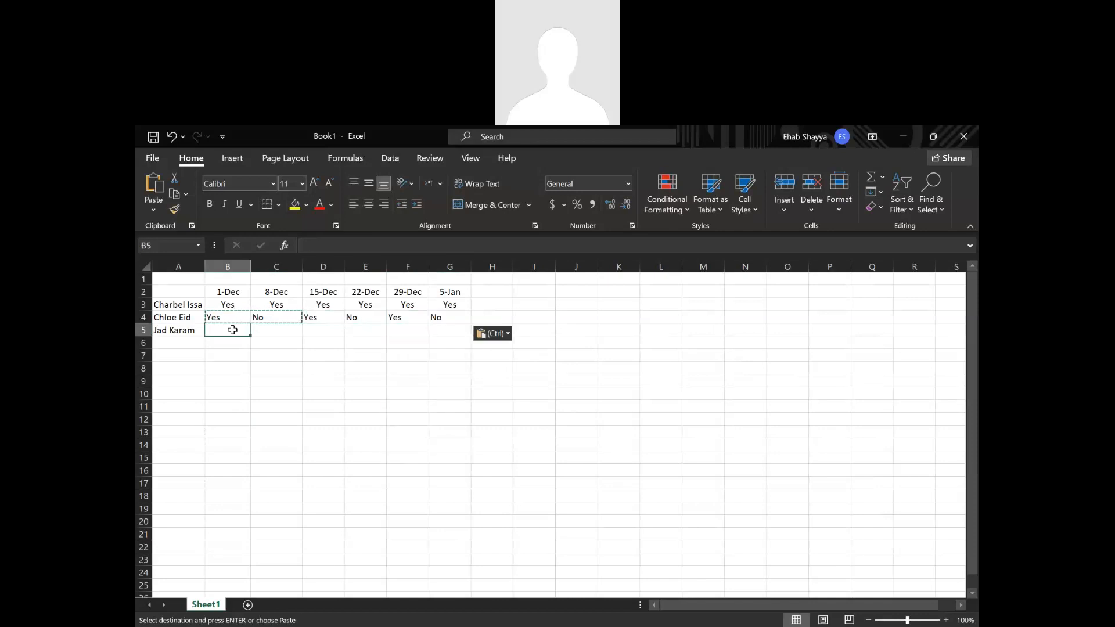
pyautogui.write('No')
pyautogui.press('Tab')
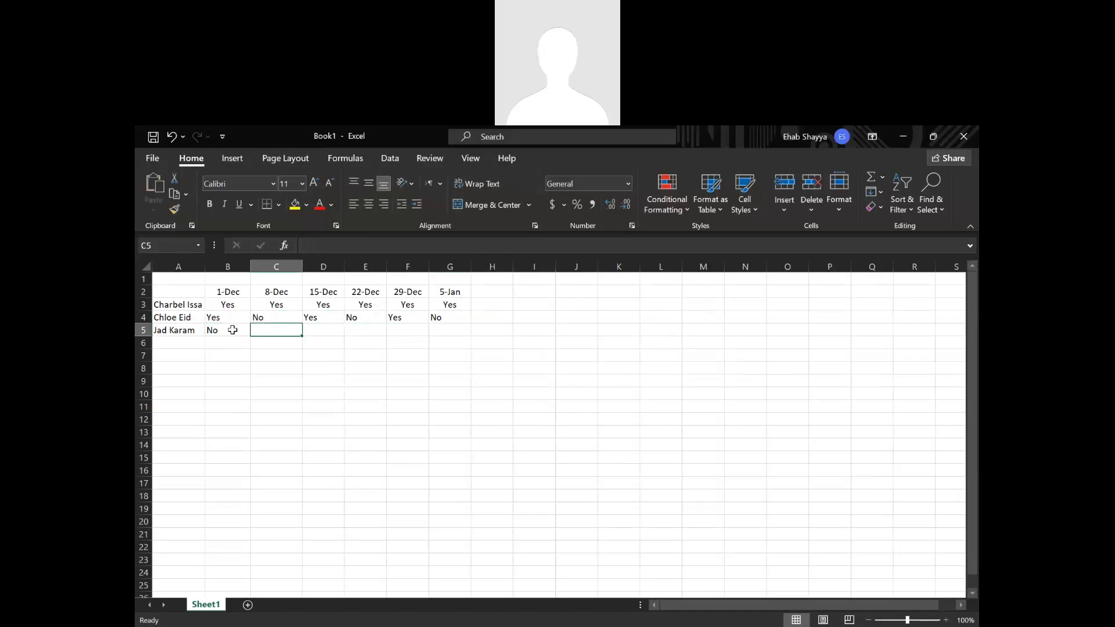
pyautogui.write('nO')
pyautogui.press('Tab')
pyautogui.write('nO')
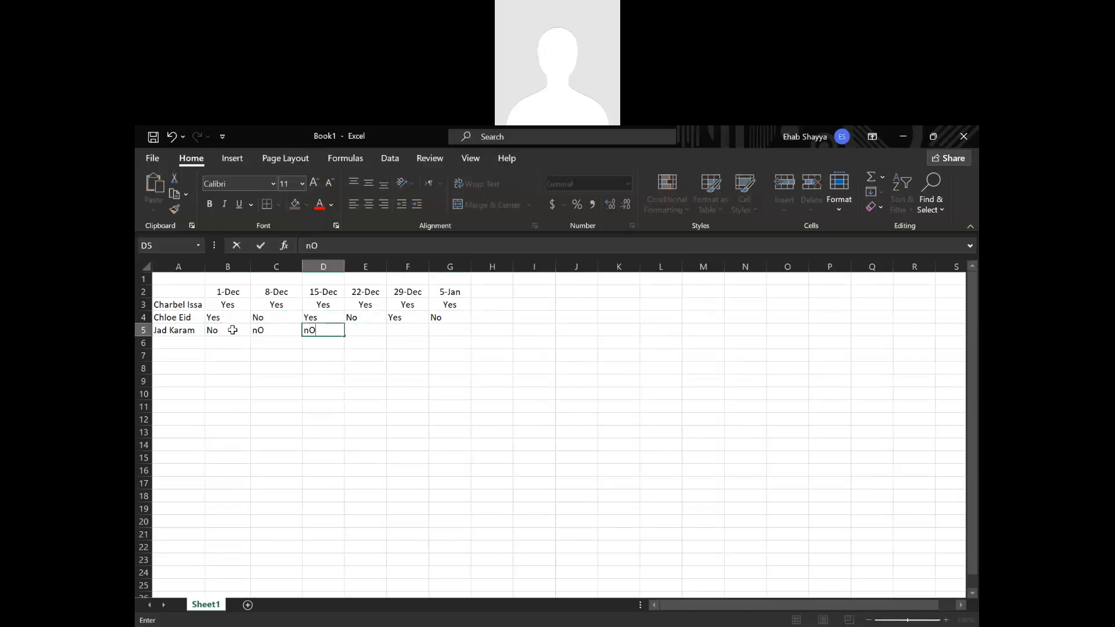
pyautogui.press('Tab')
pyautogui.write('Yes')
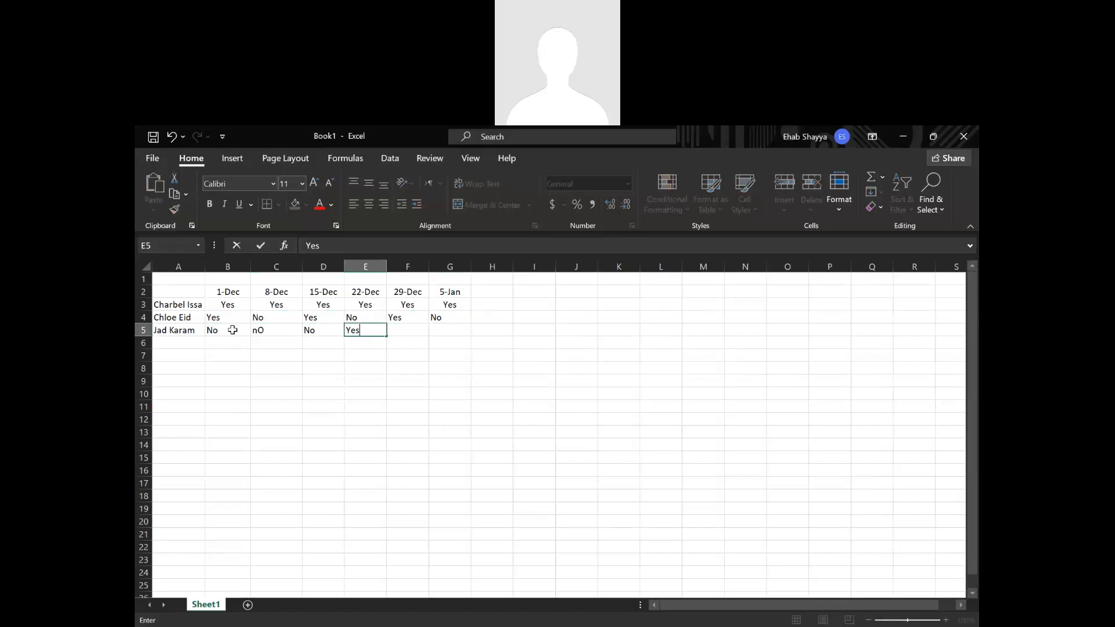
pyautogui.press('Tab')
pyautogui.write('Yes')
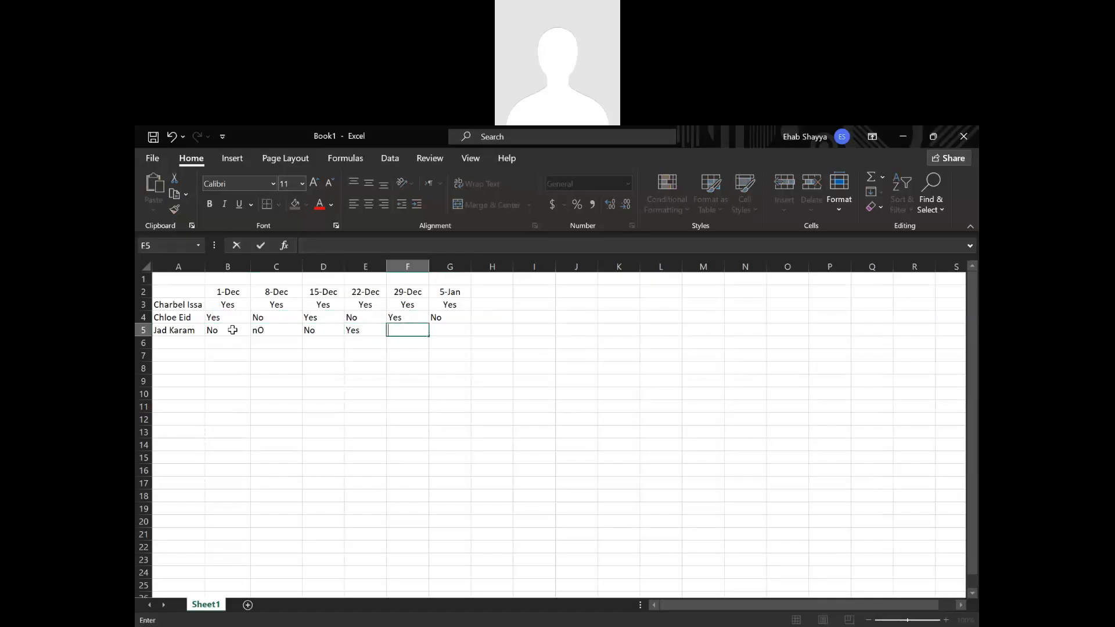
pyautogui.press('Tab')
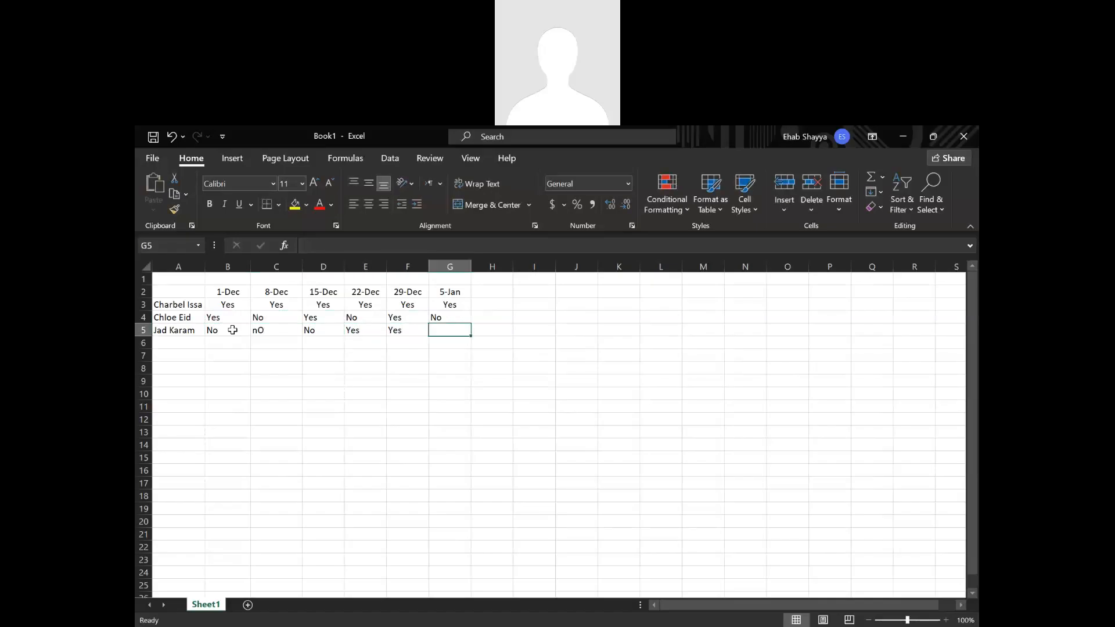
pyautogui.write('No')
pyautogui.click(323, 381)
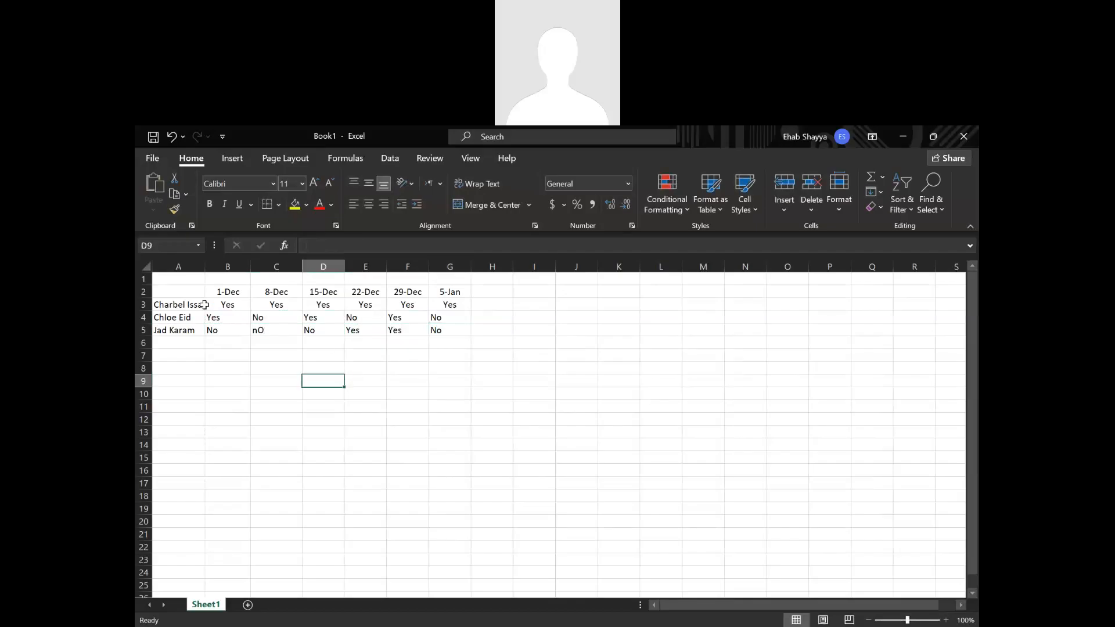
# Copy the centered formatting of cells B3 to G3 onto cells B4 to G5 with Format Painter.
pyautogui.moveTo(218, 305); pyautogui.dragTo(448, 334)
pyautogui.click(376, 342)
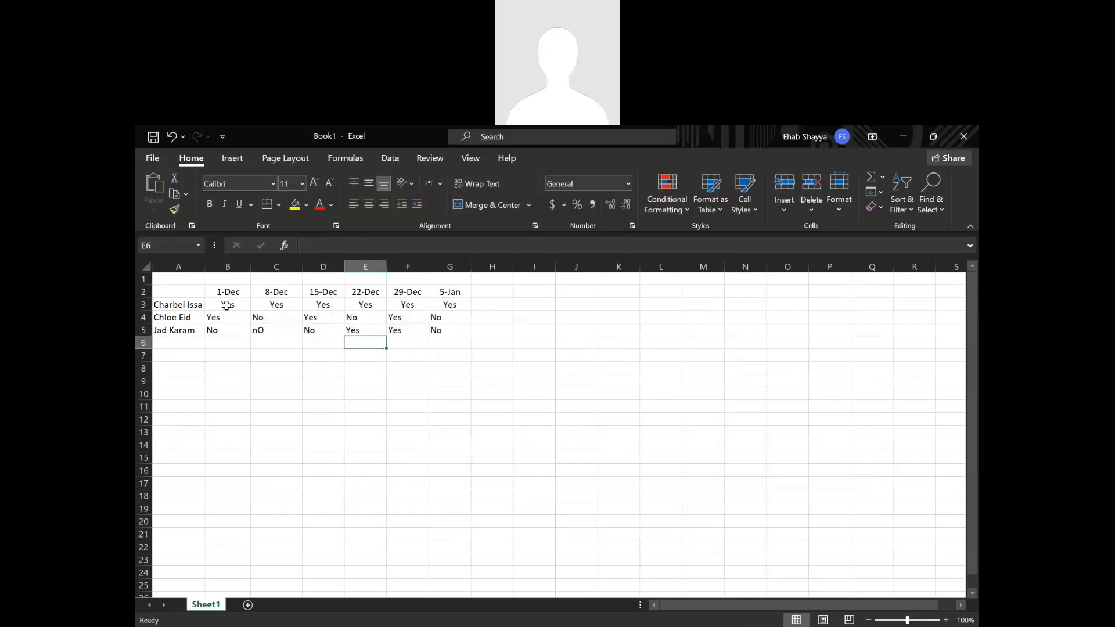
pyautogui.moveTo(227, 304); pyautogui.dragTo(456, 304)
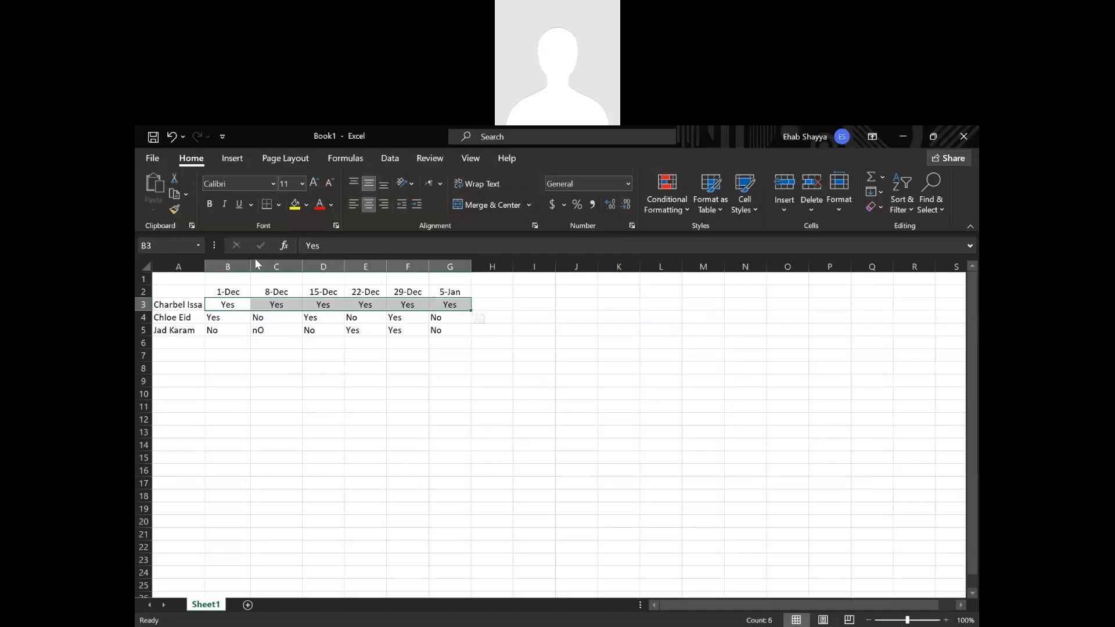
pyautogui.click(174, 209)
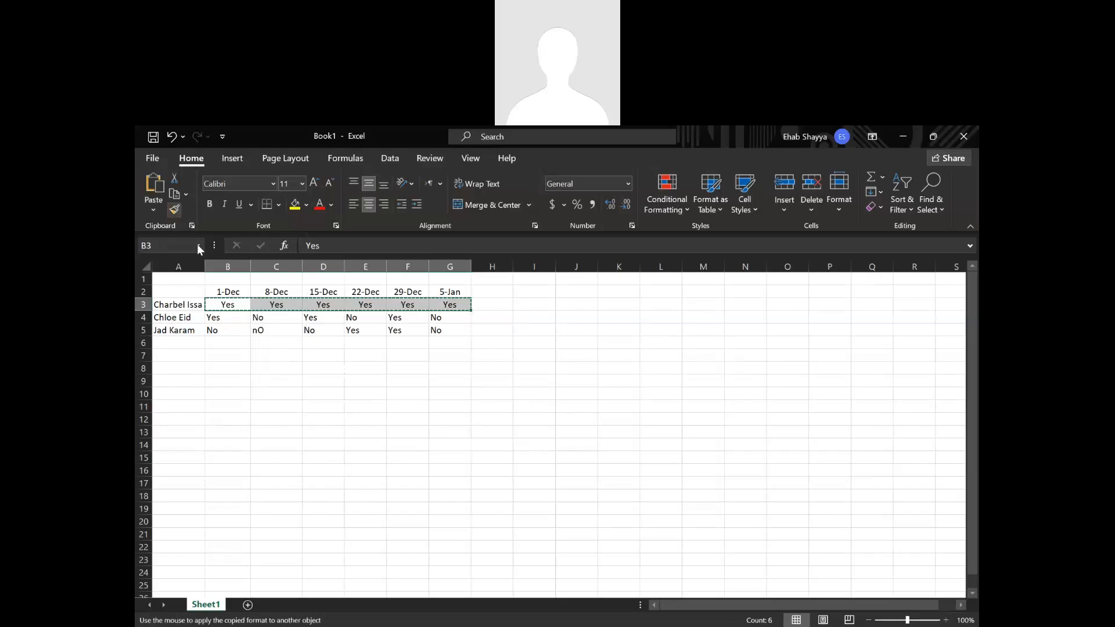
pyautogui.moveTo(231, 318); pyautogui.dragTo(450, 330)
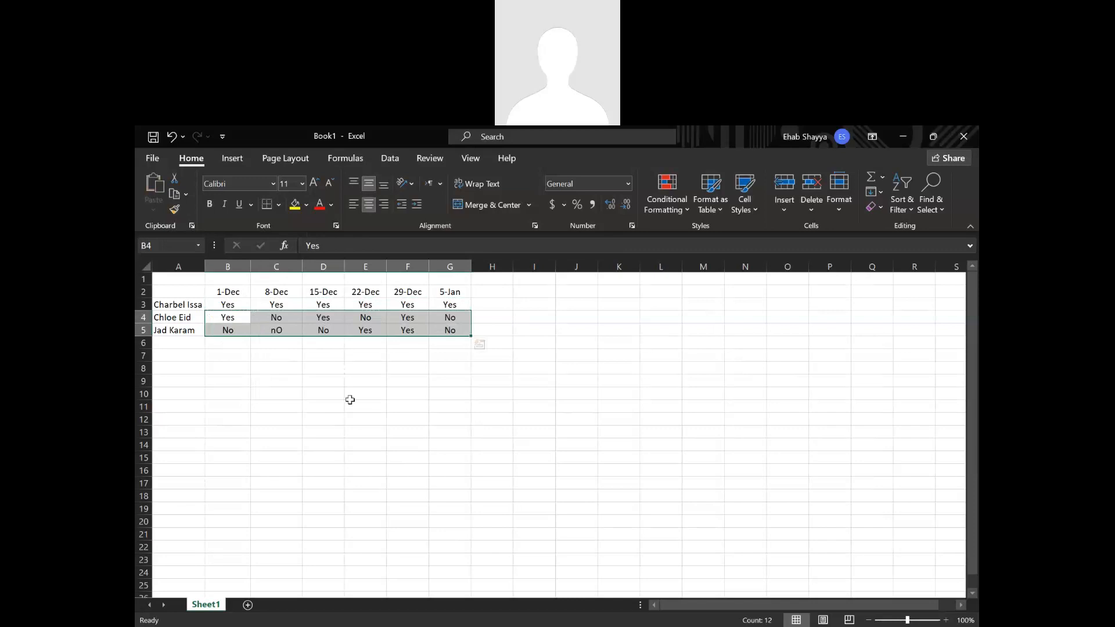
pyautogui.moveTo(368, 475); pyautogui.dragTo(367, 484)
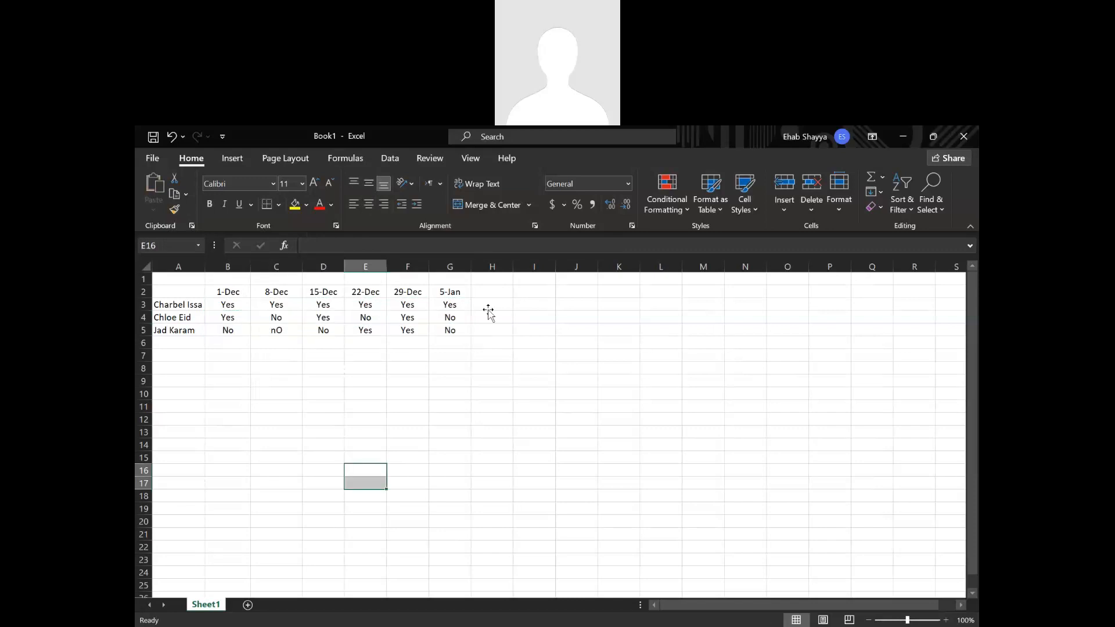
pyautogui.click(490, 308)
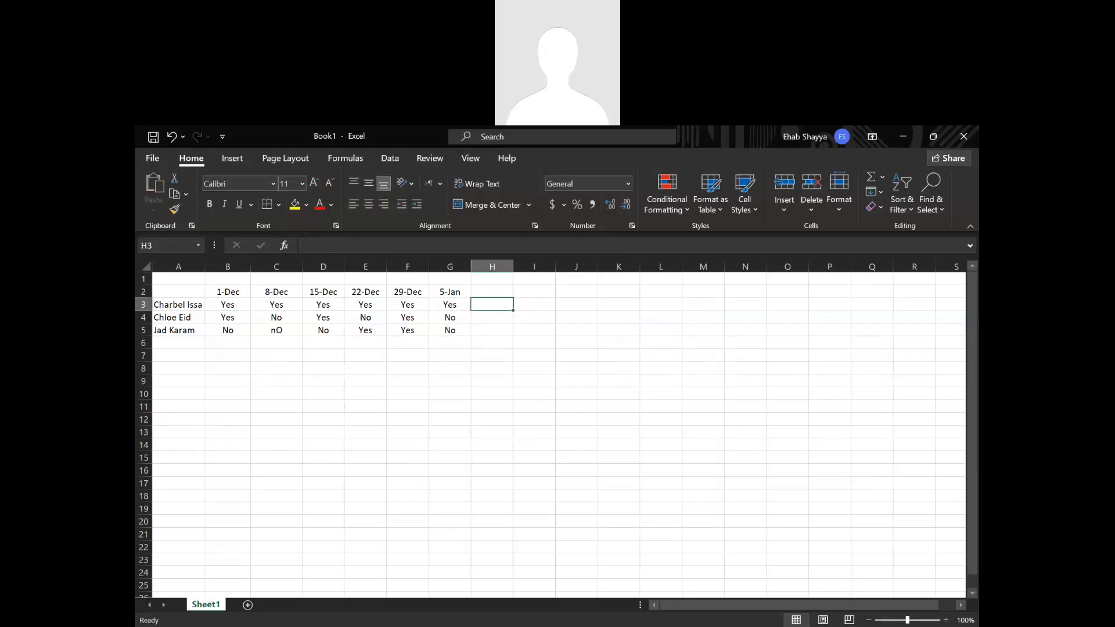
pyautogui.click(835, 624)
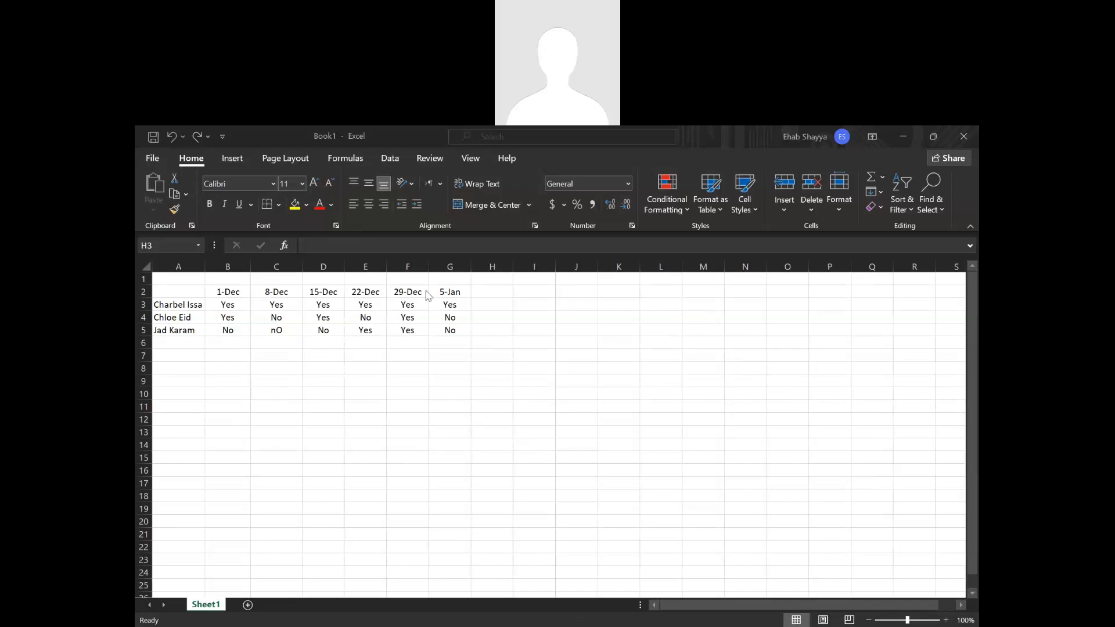
pyautogui.click(487, 306)
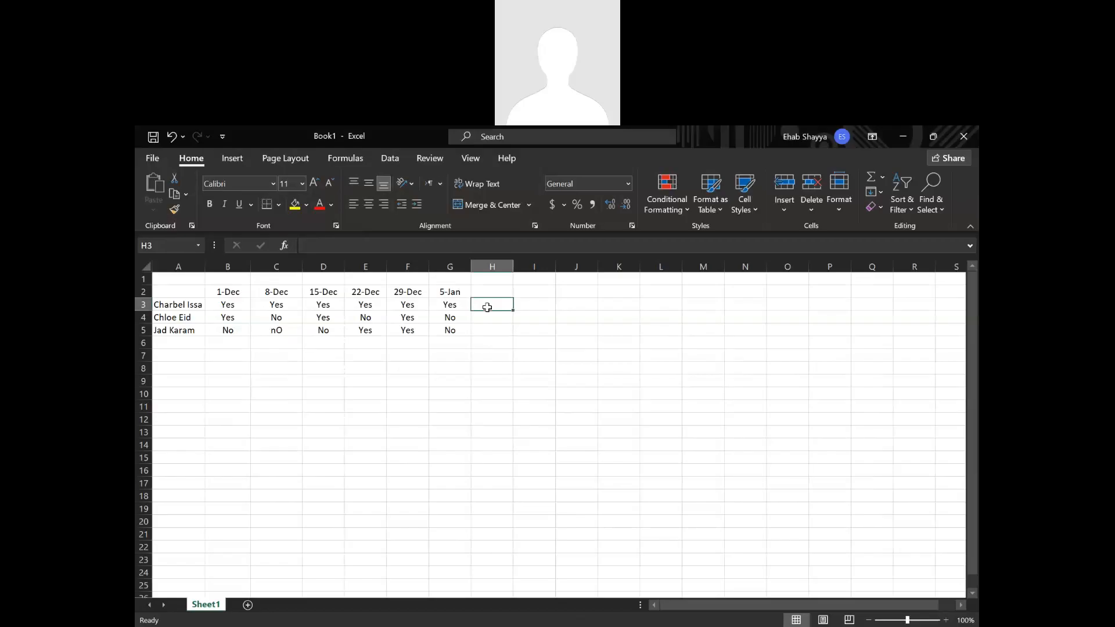
pyautogui.write('=')
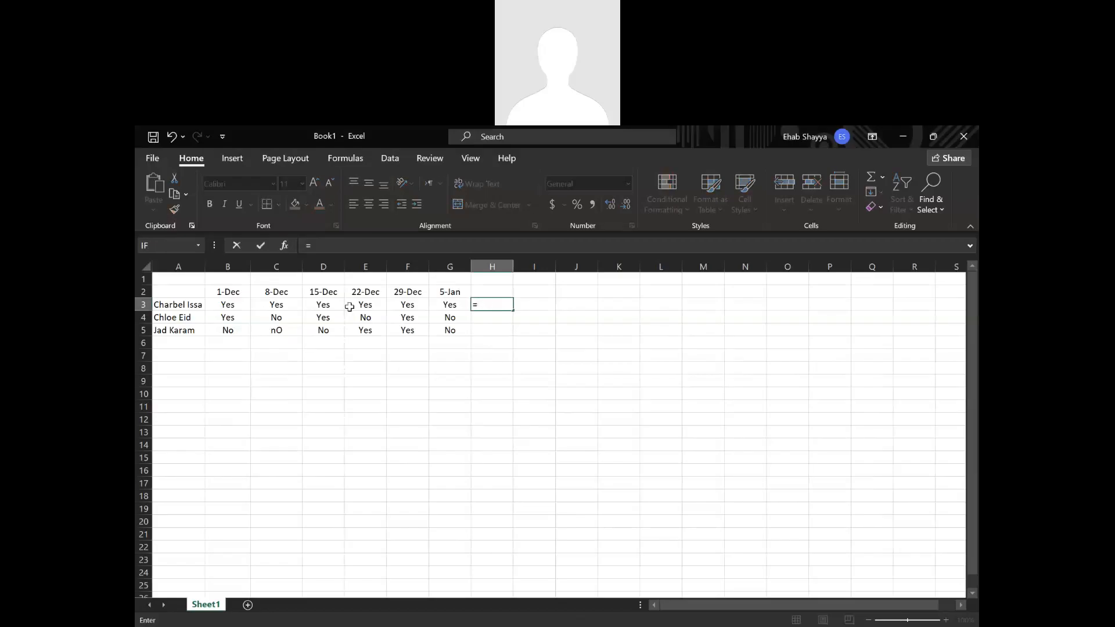
pyautogui.press('Escape')
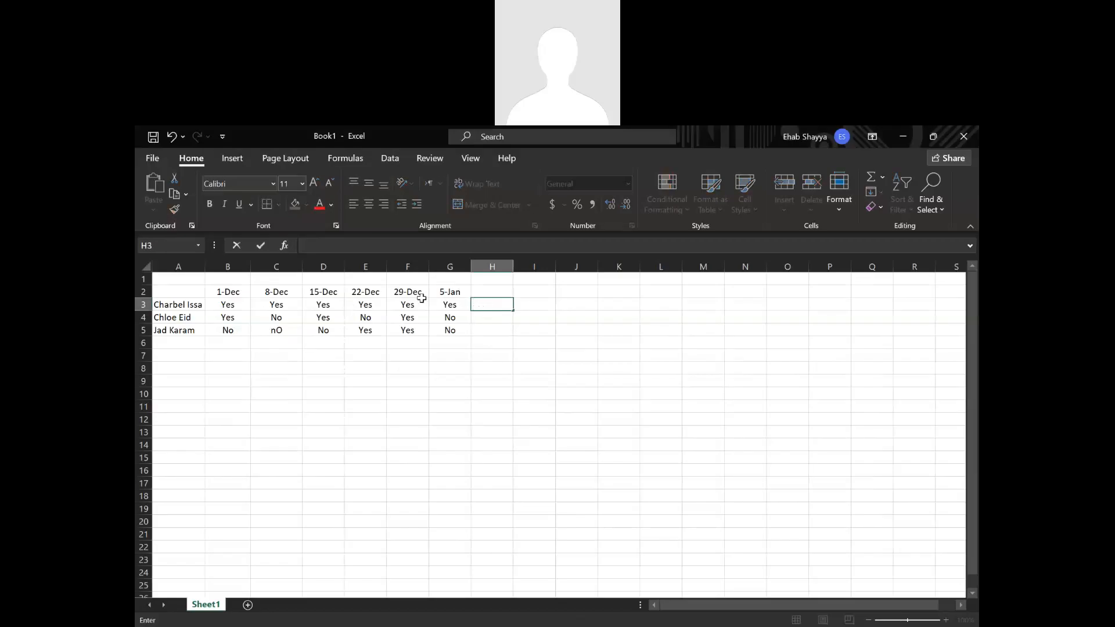
# Change the first person's 29-Dec attendance in cell F3 to NO.
pyautogui.click(419, 305)
pyautogui.write('NO')
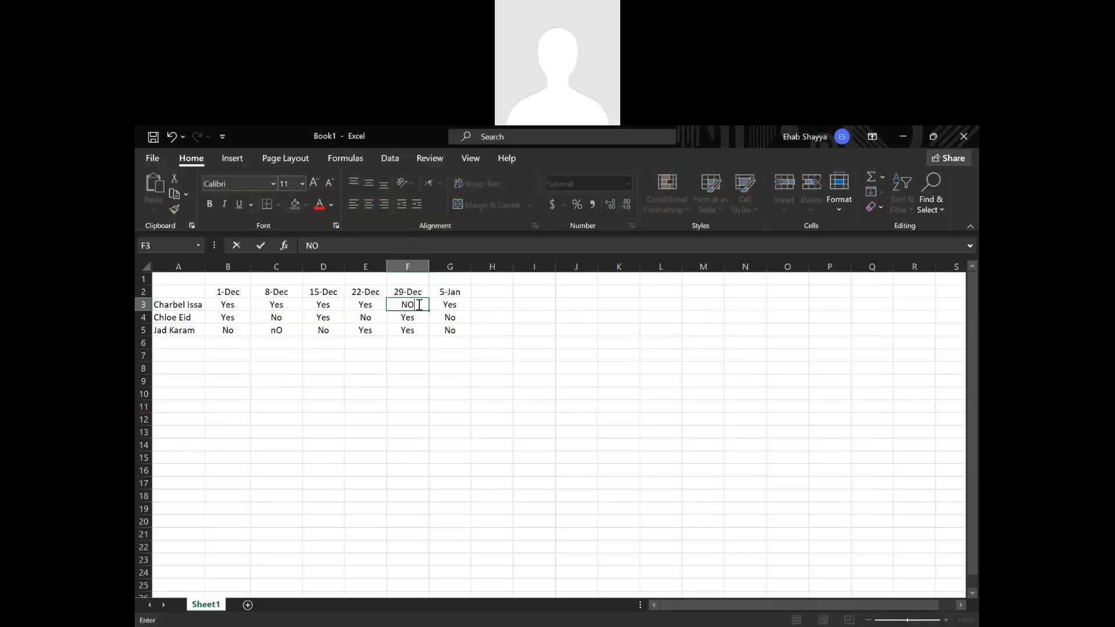
pyautogui.click(485, 300)
# Calculate the first person's attendance percentage in cell H3 with =(5/6)*100 and review the formula.
pyautogui.write('=')
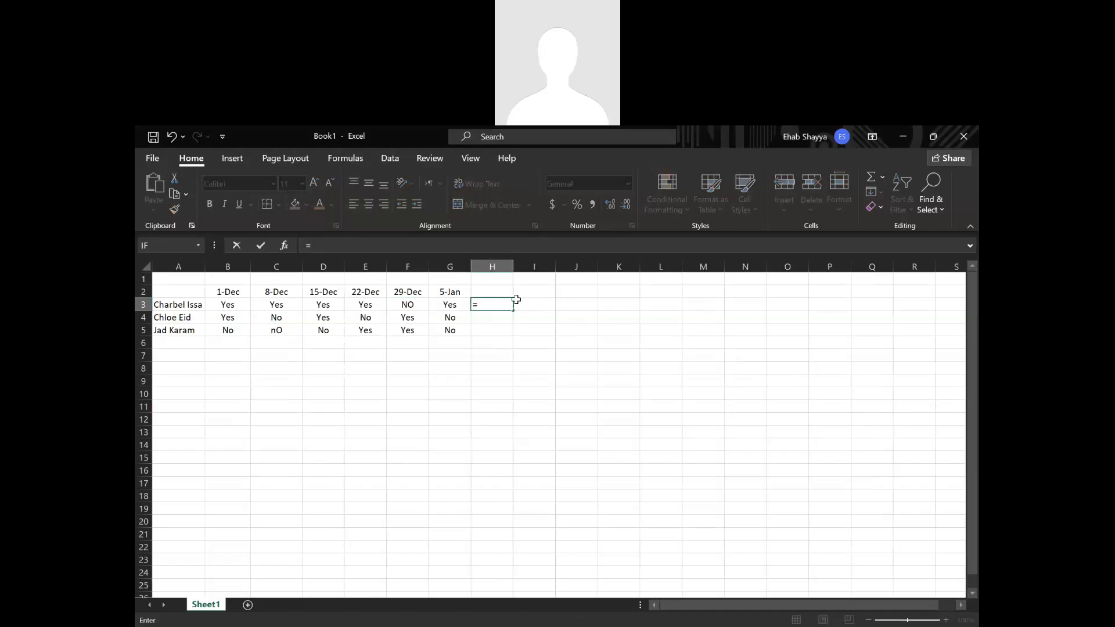
pyautogui.write('(5/6)*100')
pyautogui.press('Return')
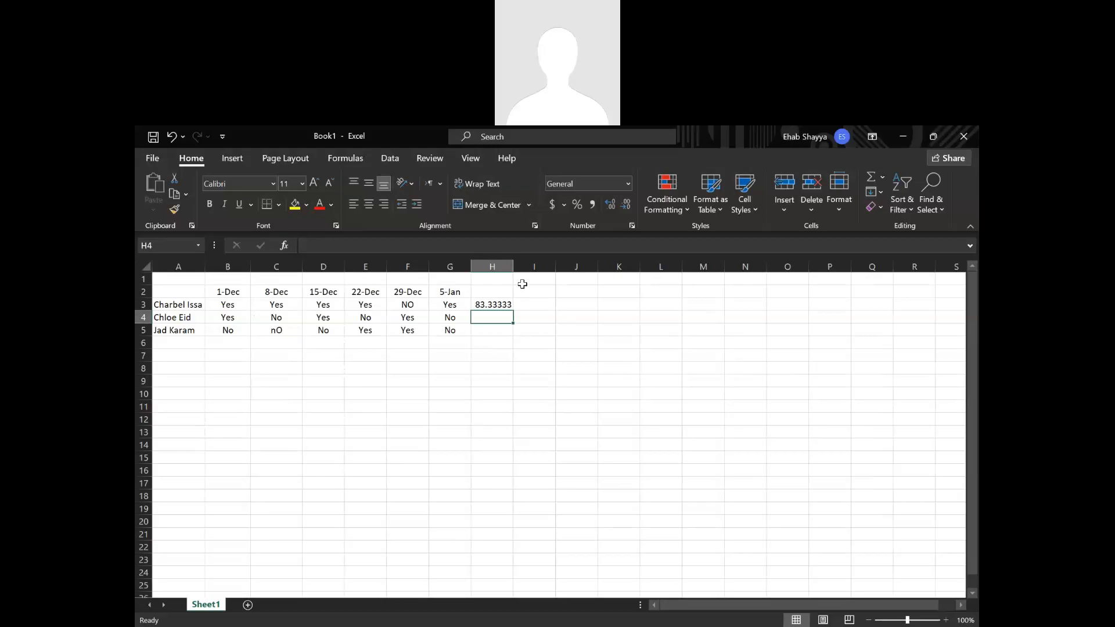
pyautogui.doubleClick(498, 306)
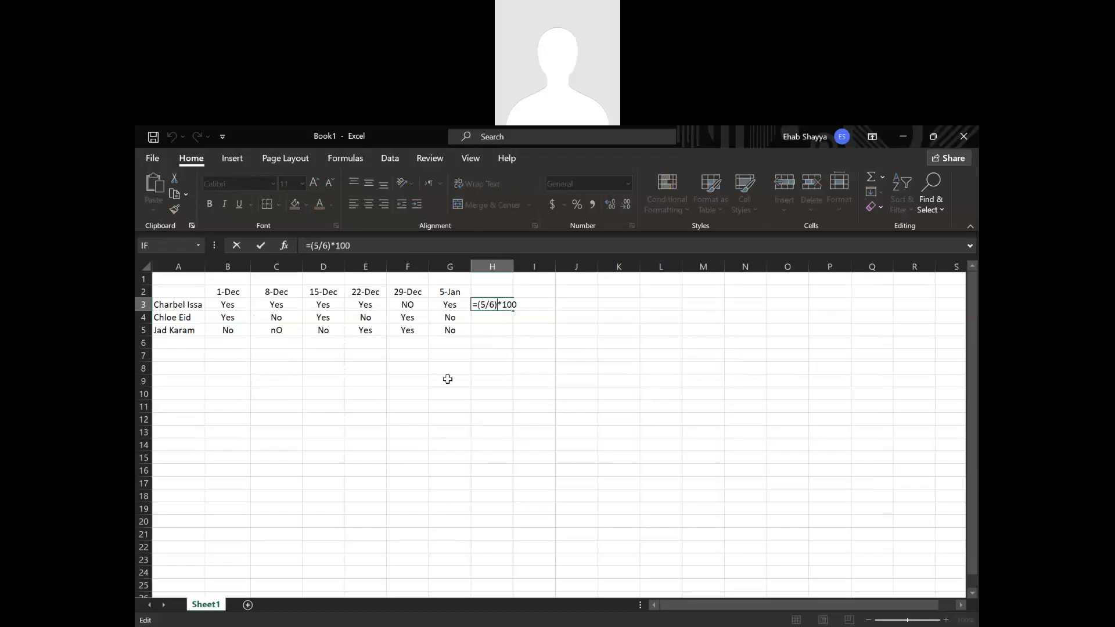
pyautogui.doubleClick(482, 306)
pyautogui.press('Return')
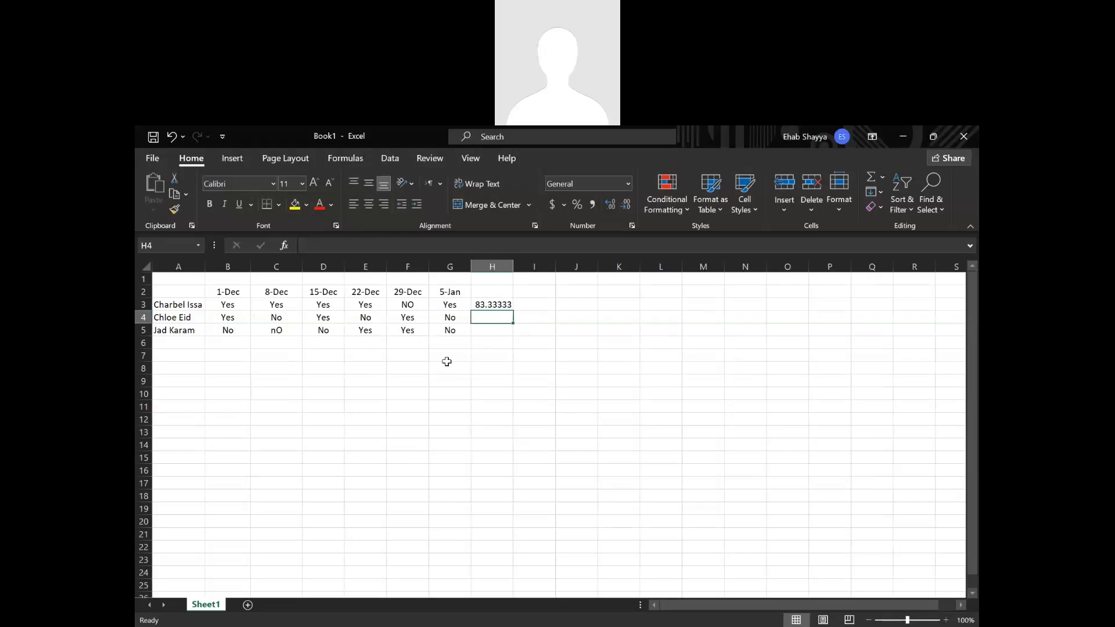
pyautogui.click(534, 302)
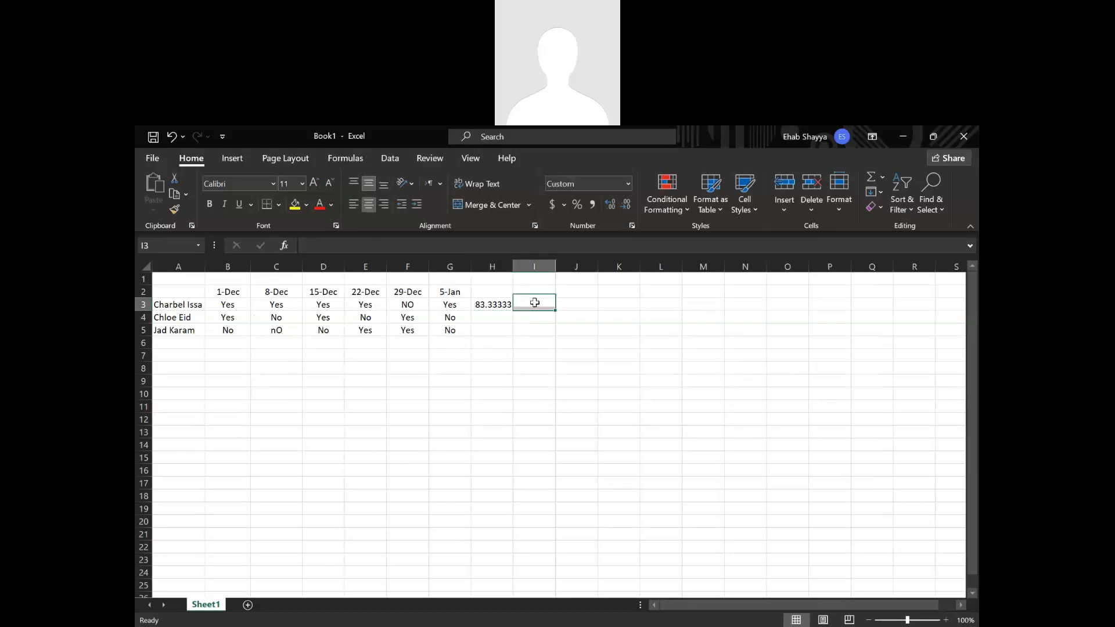
pyautogui.write('=')
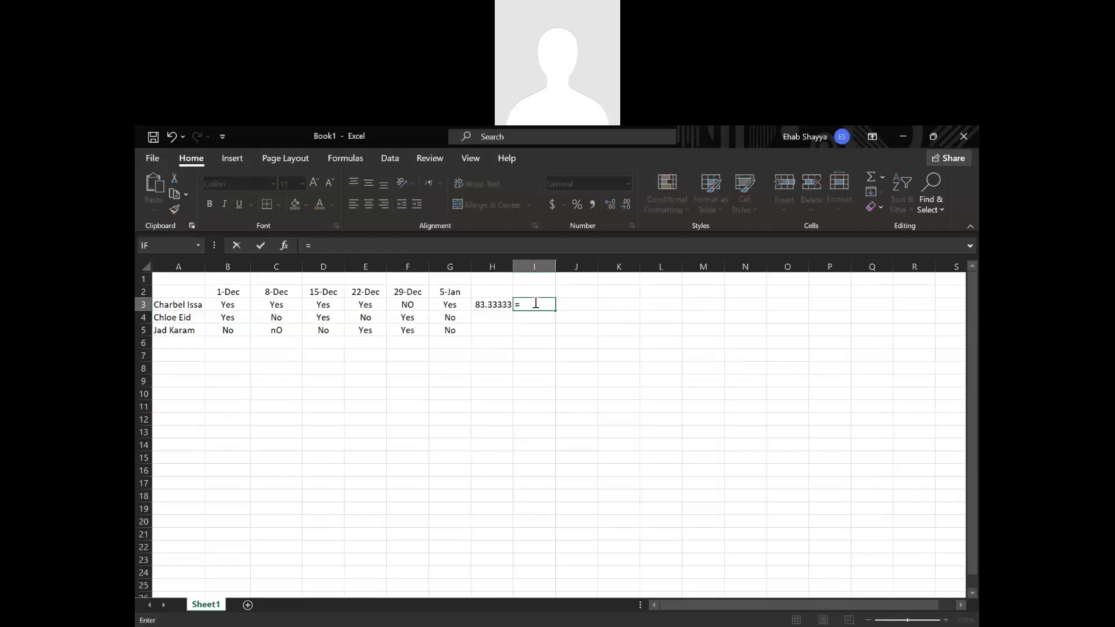
pyautogui.write('coun')
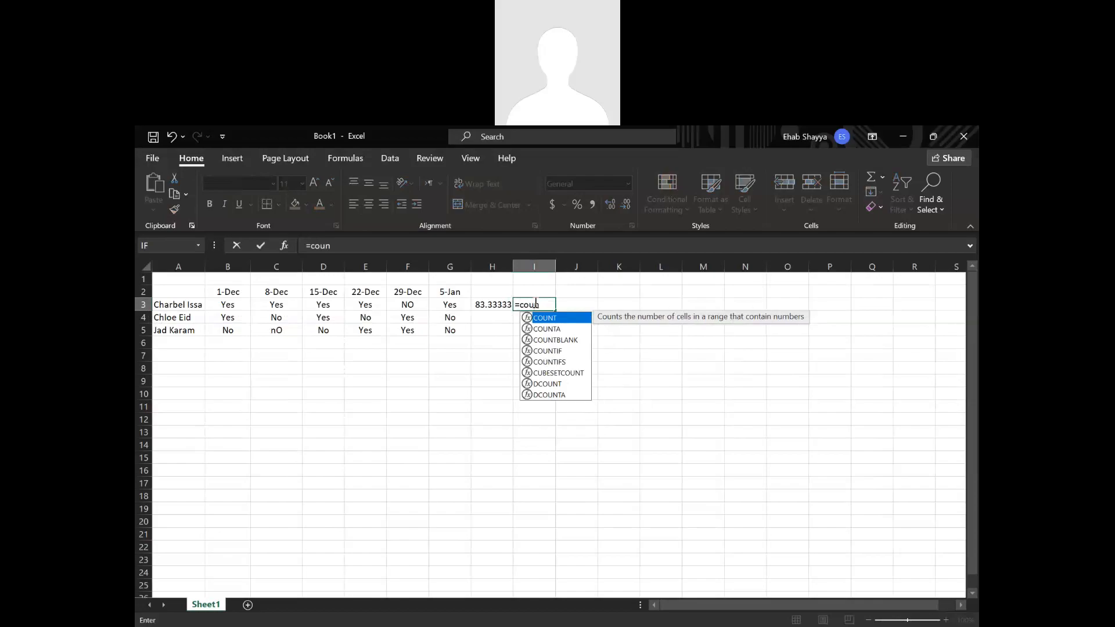
pyautogui.click(550, 330)
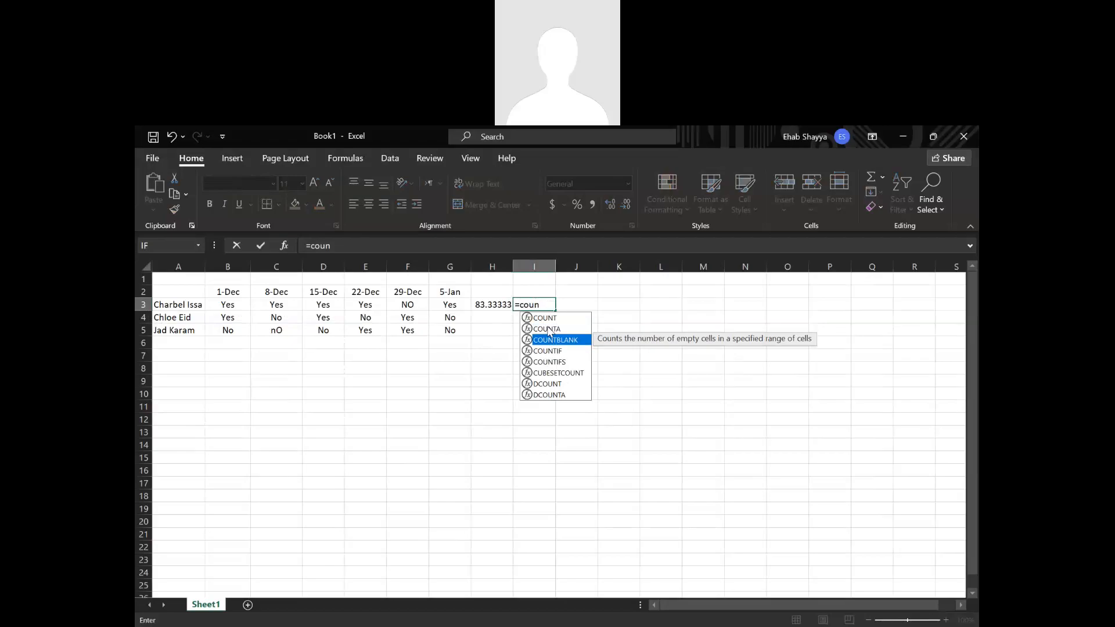
pyautogui.click(550, 322)
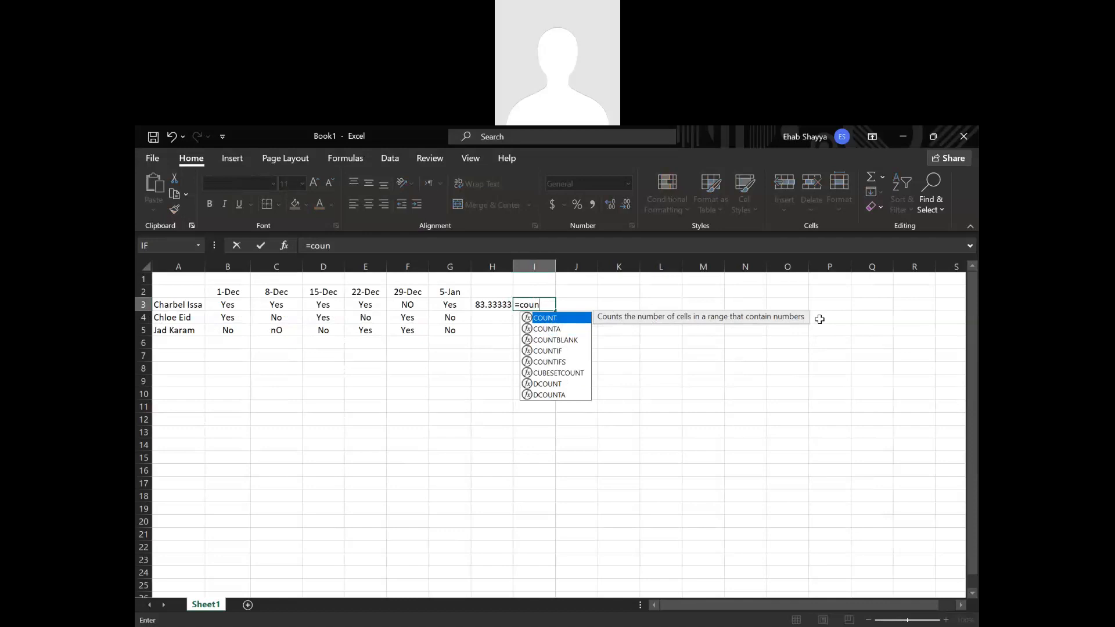
pyautogui.press('Down')
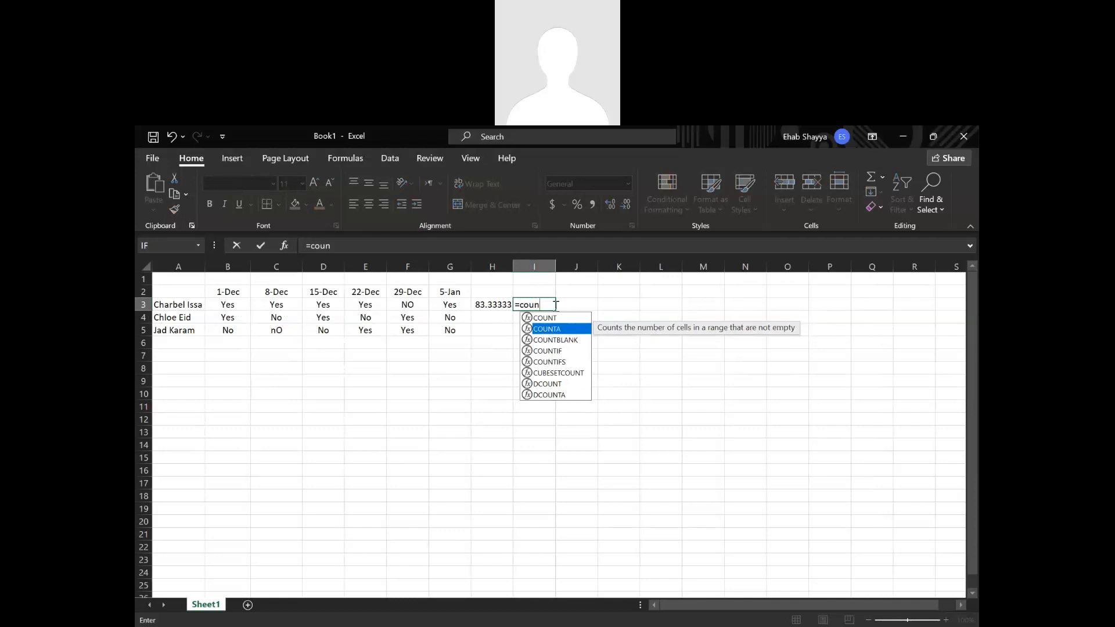
pyautogui.press('BackSpace')
pyautogui.press('BackSpace')
pyautogui.press('BackSpace')
pyautogui.press('BackSpace')
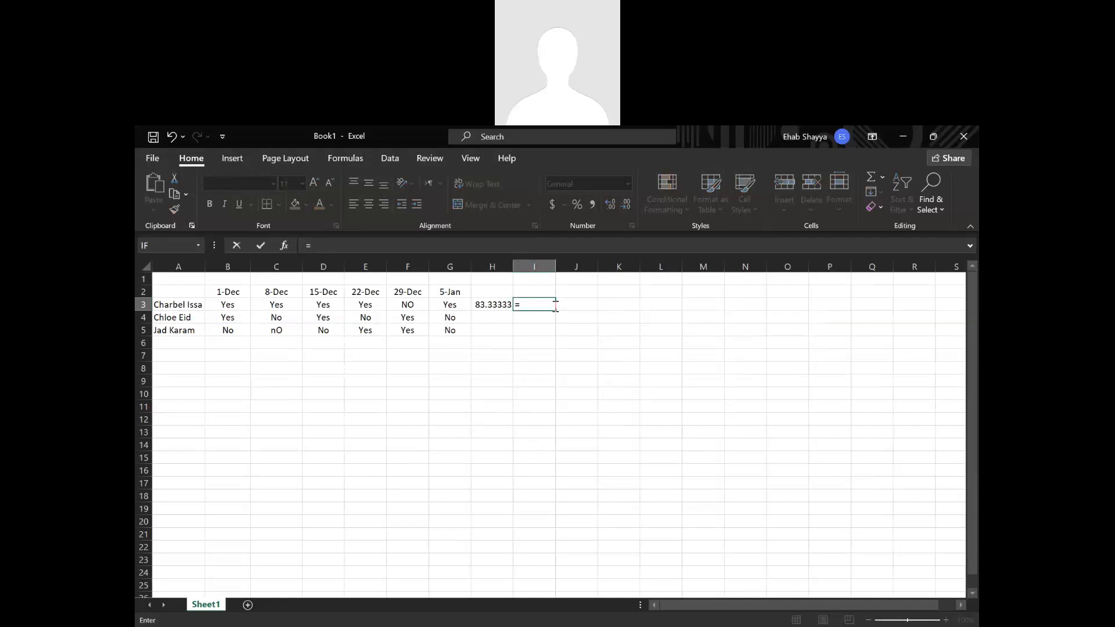
pyautogui.press('BackSpace')
pyautogui.click(537, 369)
# Look up a function for cell I3 with Insert Function, searching for "count number of yes" and, as a second attempt, "Count cells".
pyautogui.click(533, 309)
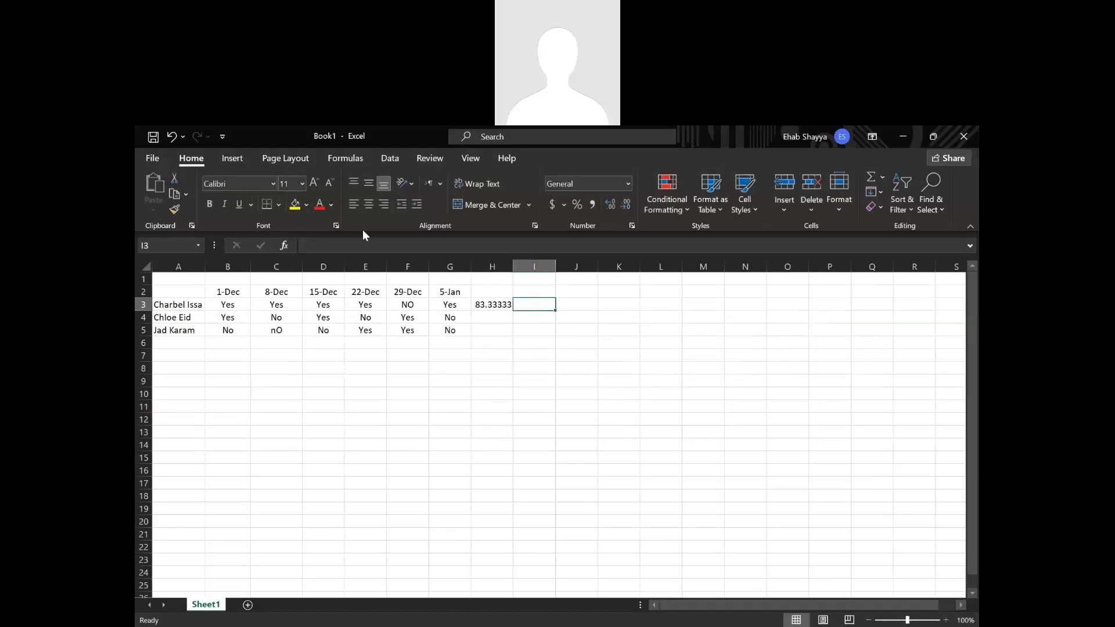
pyautogui.click(284, 246)
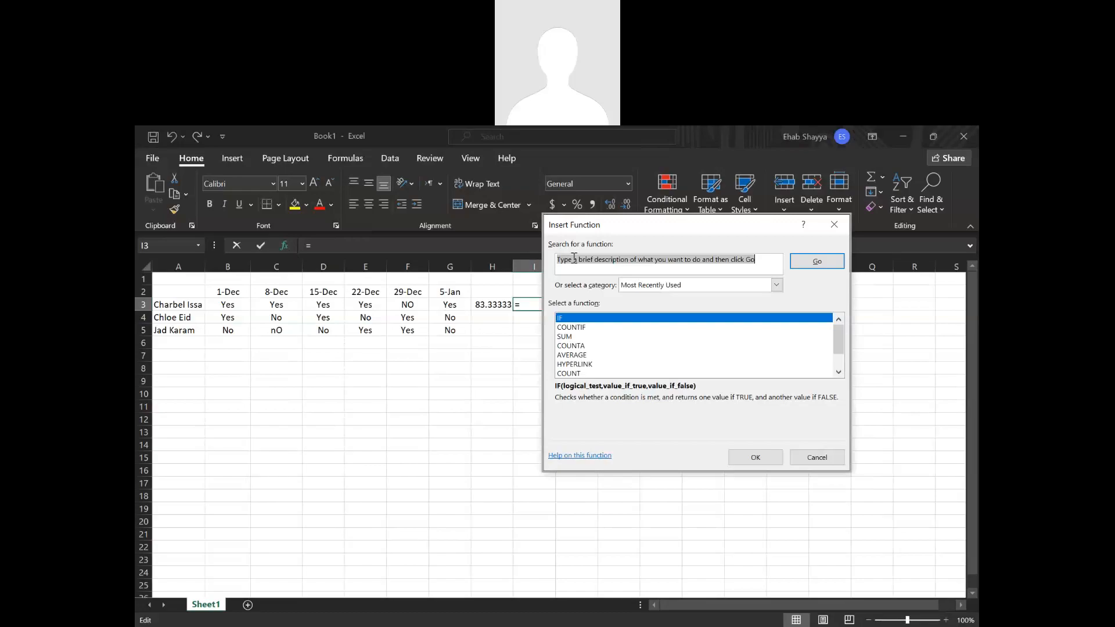
pyautogui.write('count')
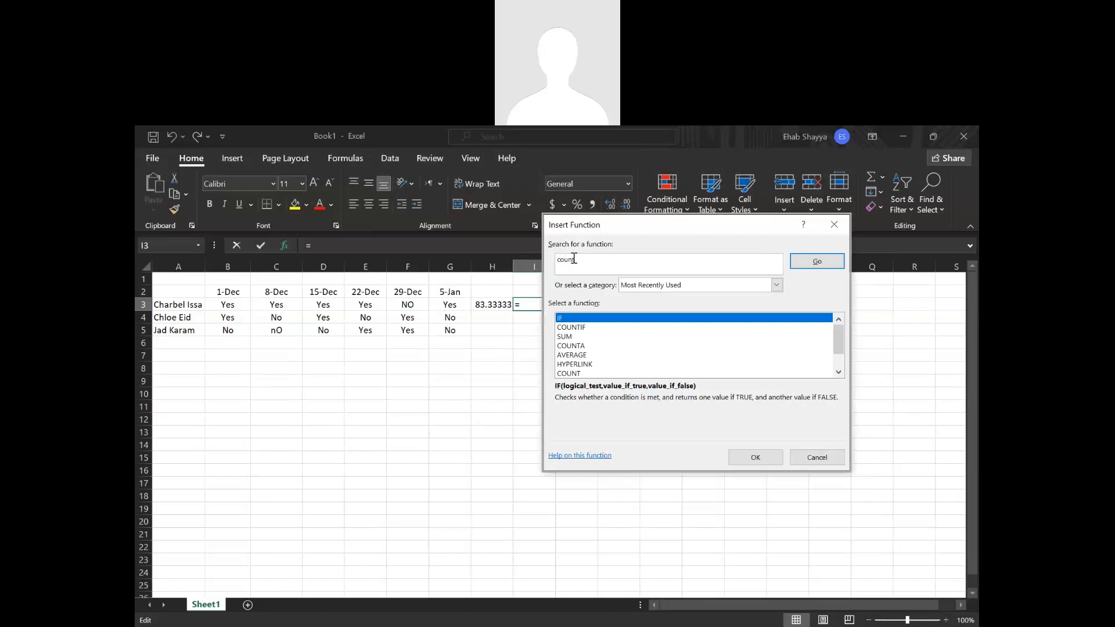
pyautogui.write(' number of yes')
pyautogui.click(817, 261)
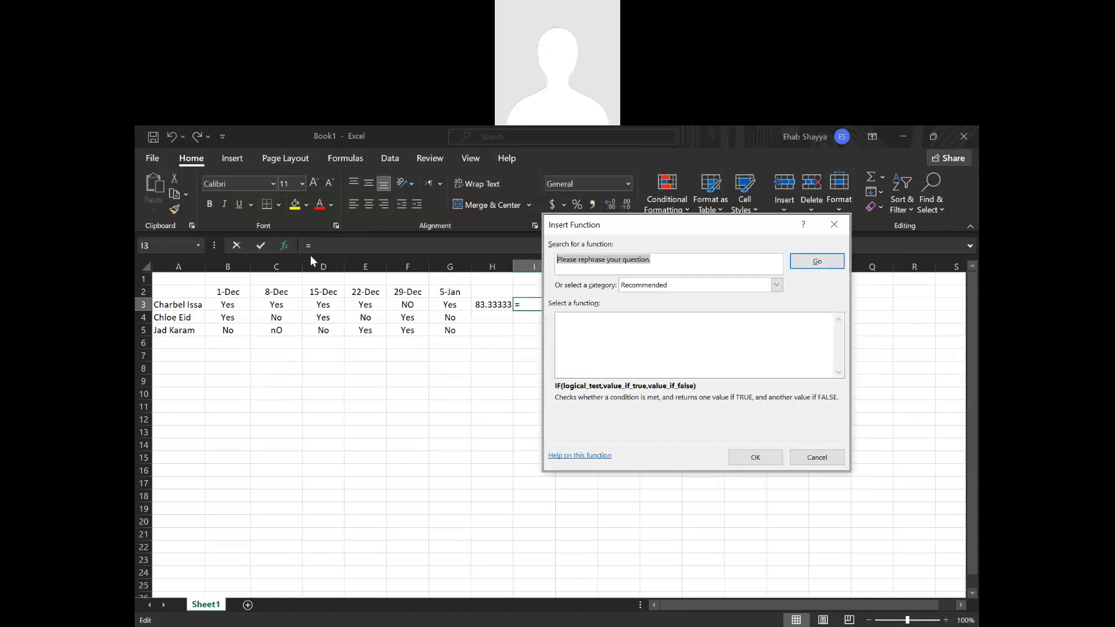
pyautogui.write('Coun')
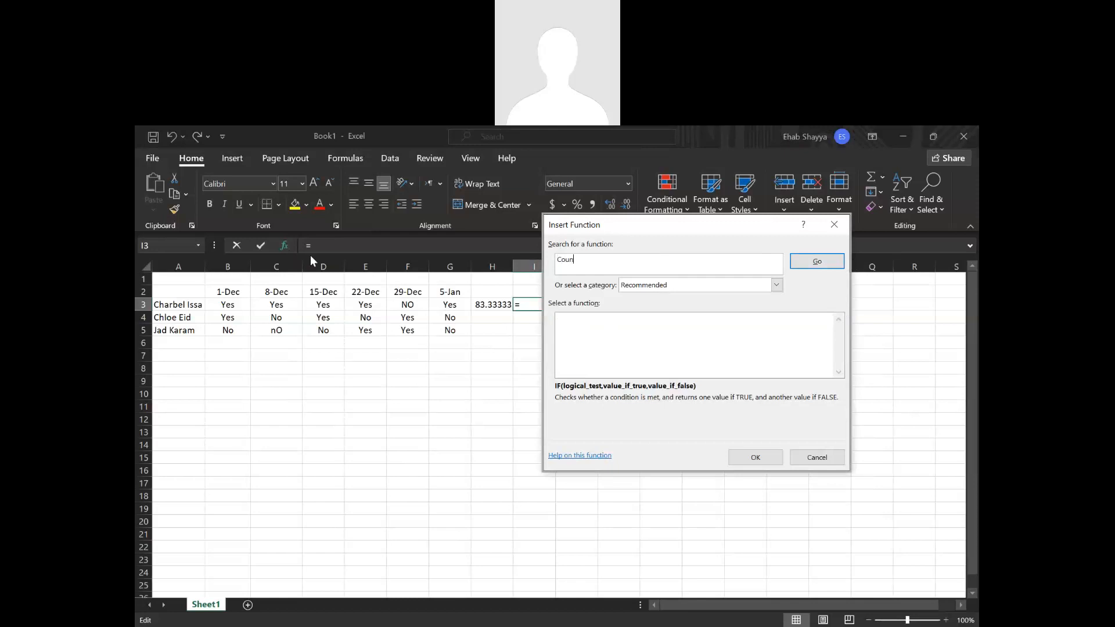
pyautogui.write('t cells')
pyautogui.click(805, 270)
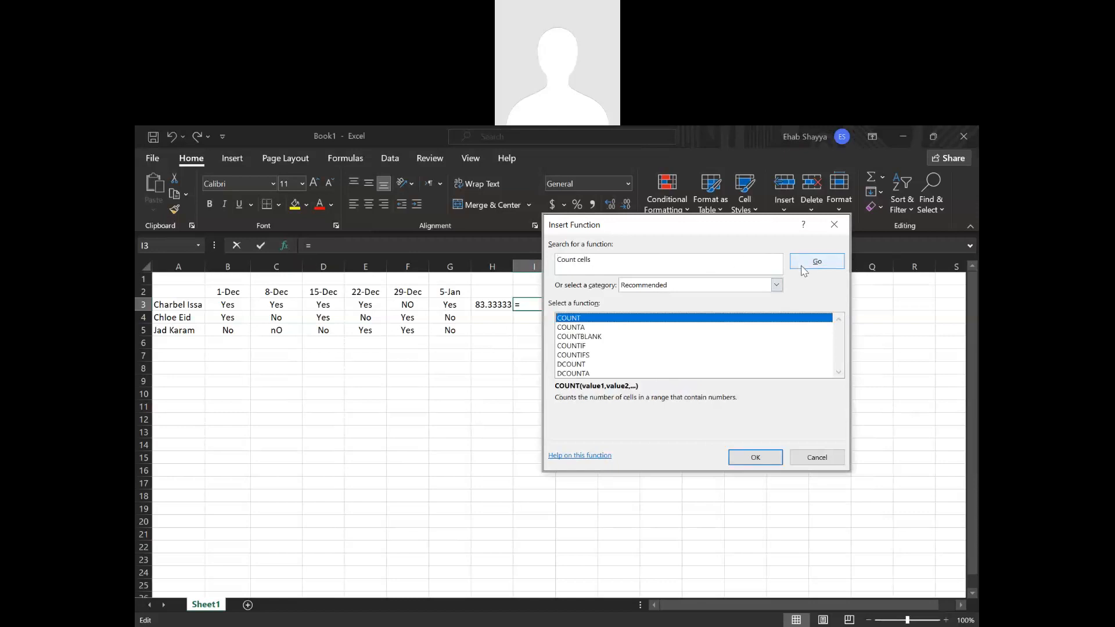
# Compare the descriptions of COUNT, COUNTA, COUNTBLANK and COUNTIF, and insert COUNTIF into cell I3.
pyautogui.click(580, 327)
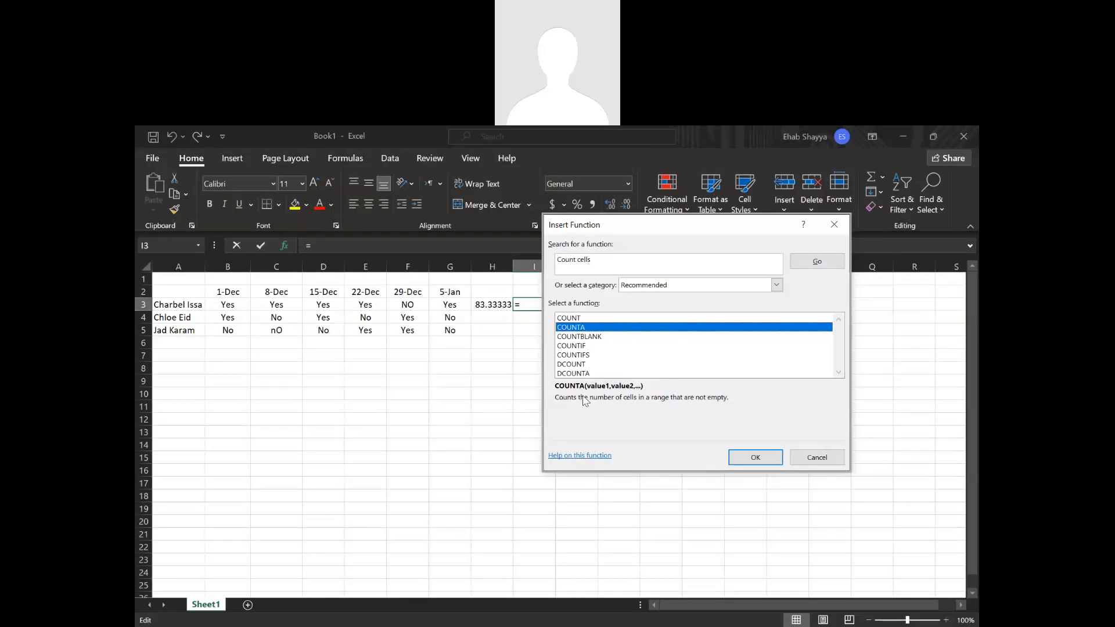
pyautogui.click(575, 318)
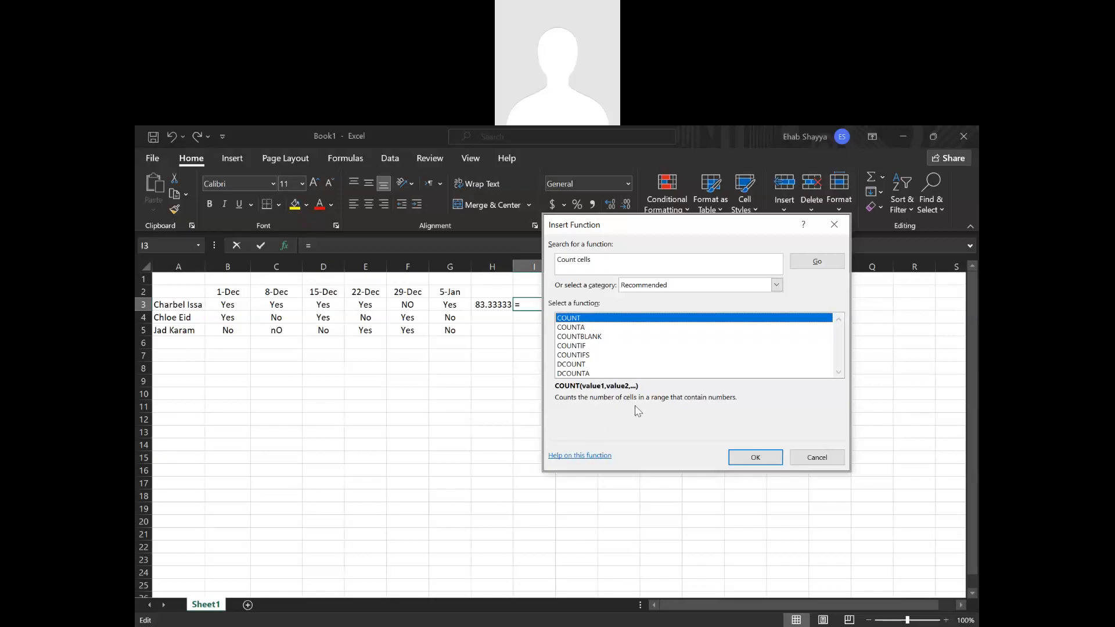
pyautogui.click(573, 330)
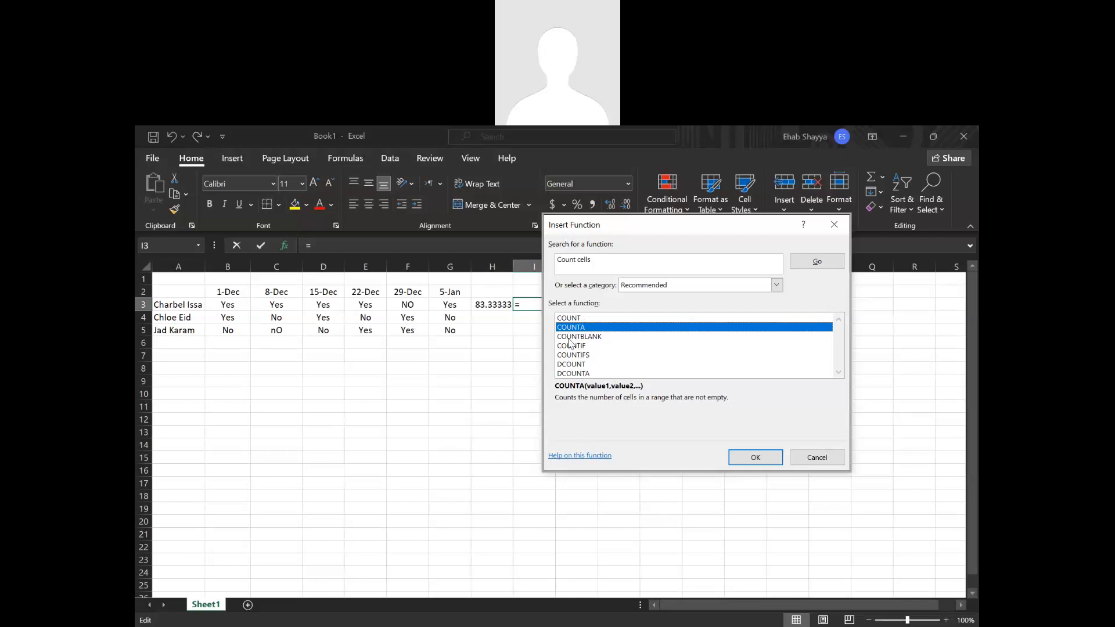
pyautogui.click(580, 339)
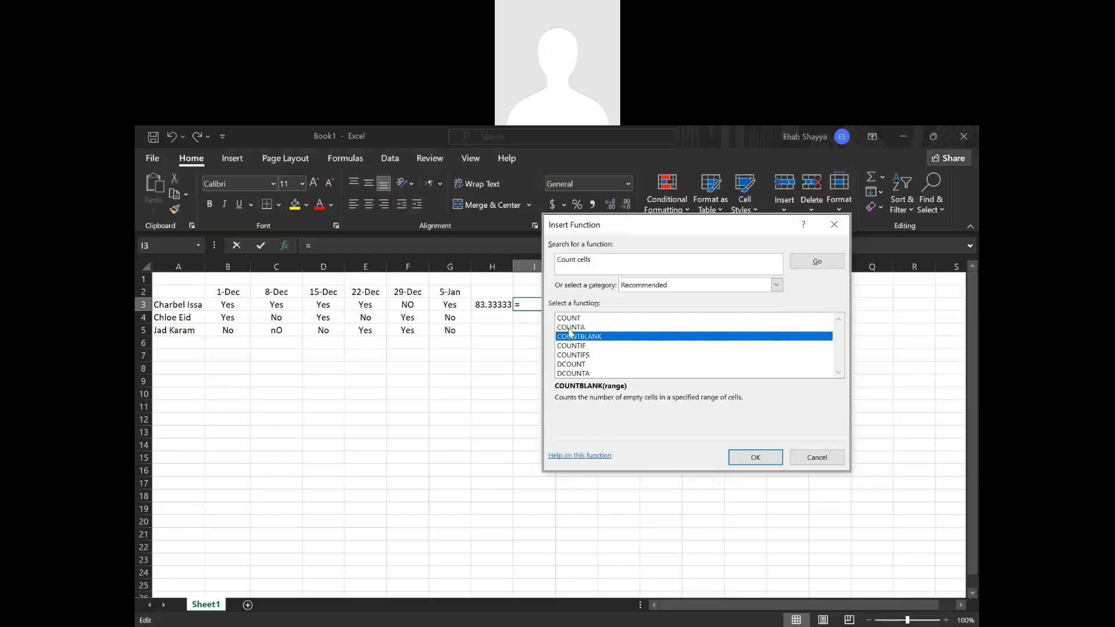
pyautogui.click(577, 346)
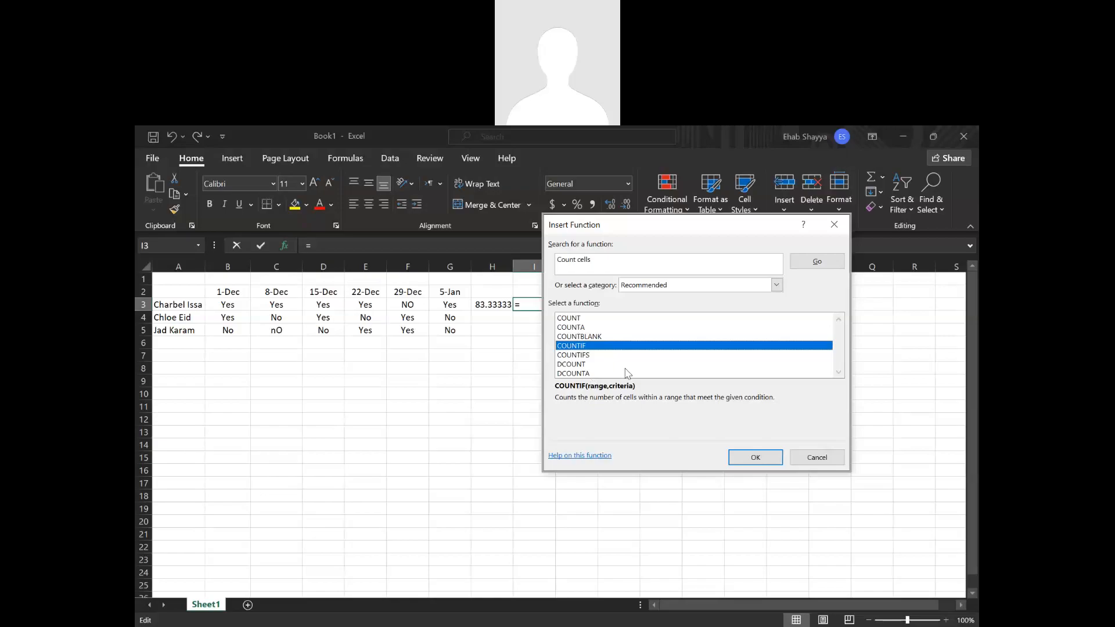
pyautogui.click(768, 460)
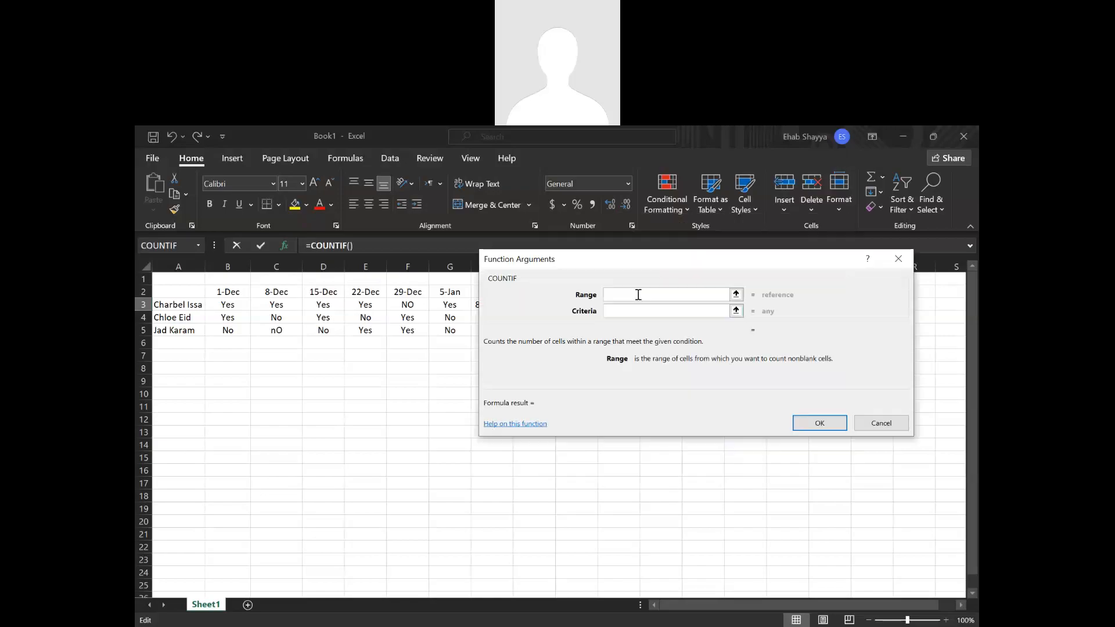
# Complete the COUNTIF in cell I3 with range B3:G3 and criteria Yes.
pyautogui.moveTo(712, 261); pyautogui.dragTo(839, 262)
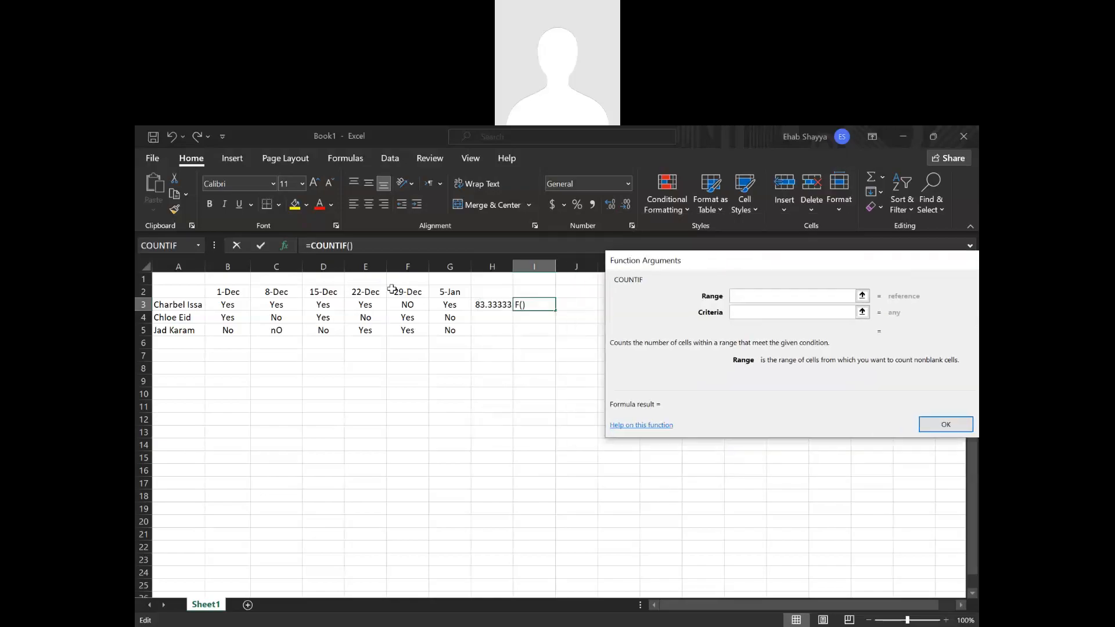
pyautogui.click(862, 297)
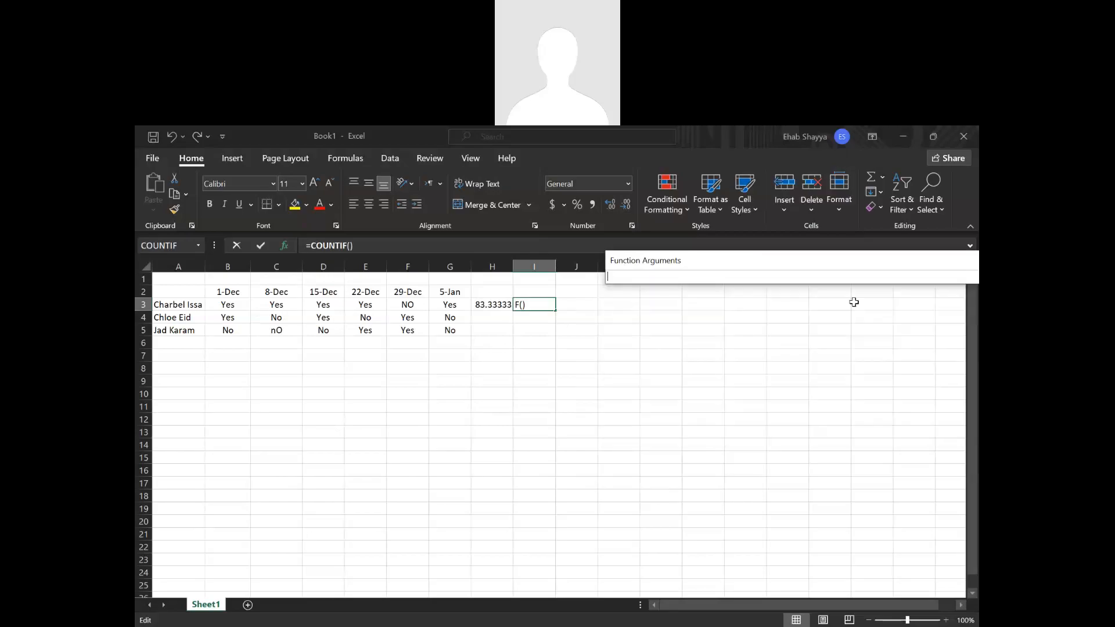
pyautogui.moveTo(234, 304); pyautogui.dragTo(448, 307)
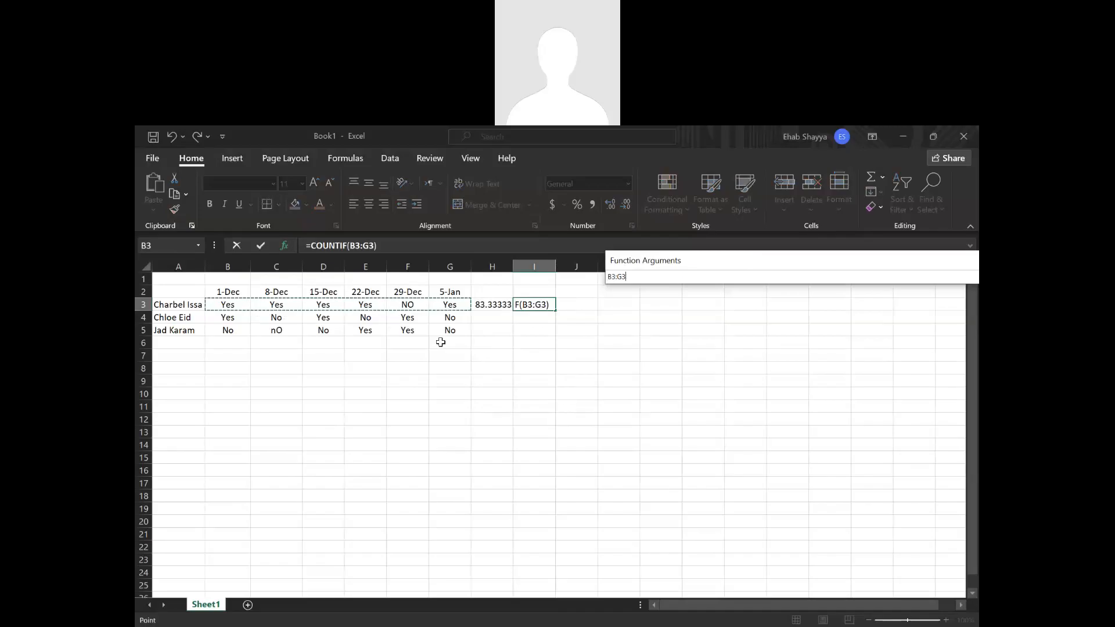
pyautogui.press('Return')
pyautogui.click(764, 314)
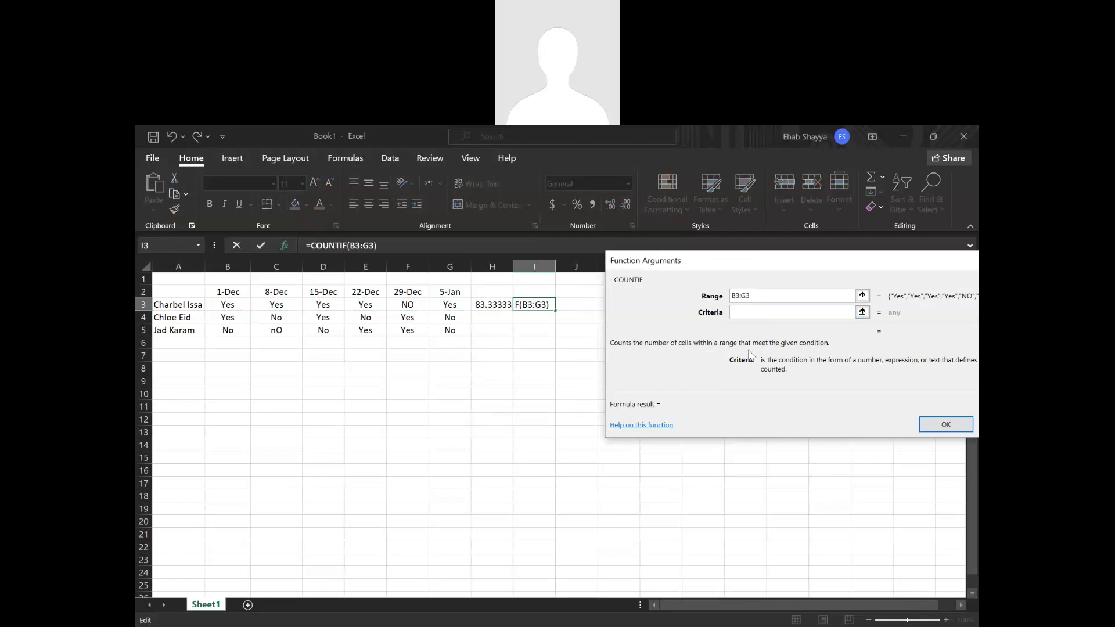
pyautogui.write('Yes')
pyautogui.press('Return')
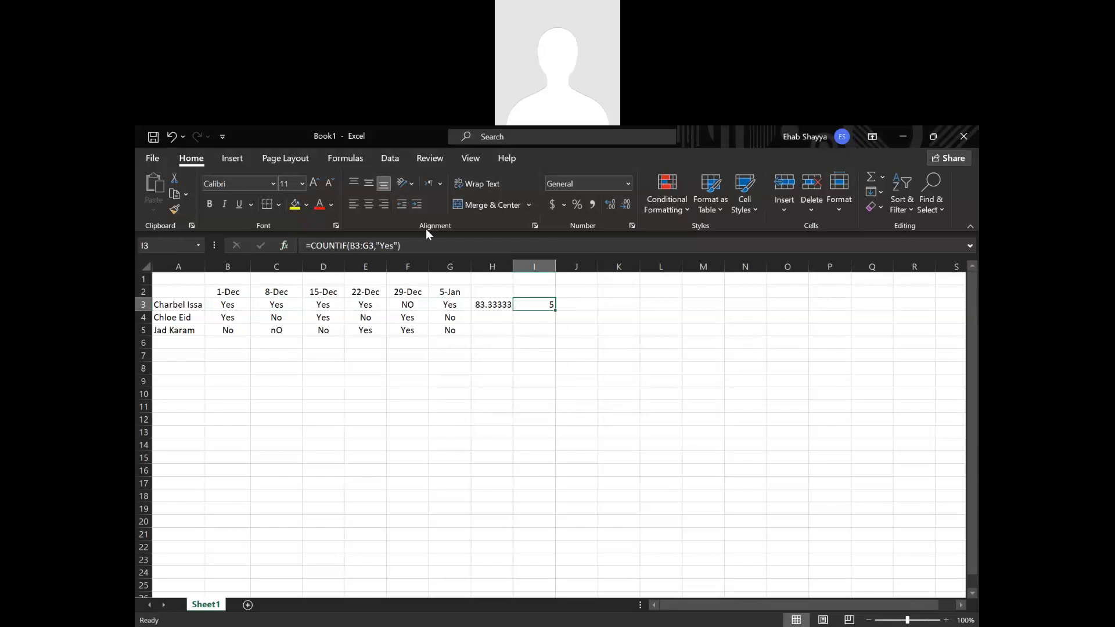
# Center the count in cell I3 horizontally and vertically, and fill its formula down to I5.
pyautogui.click(368, 204)
pyautogui.click(368, 184)
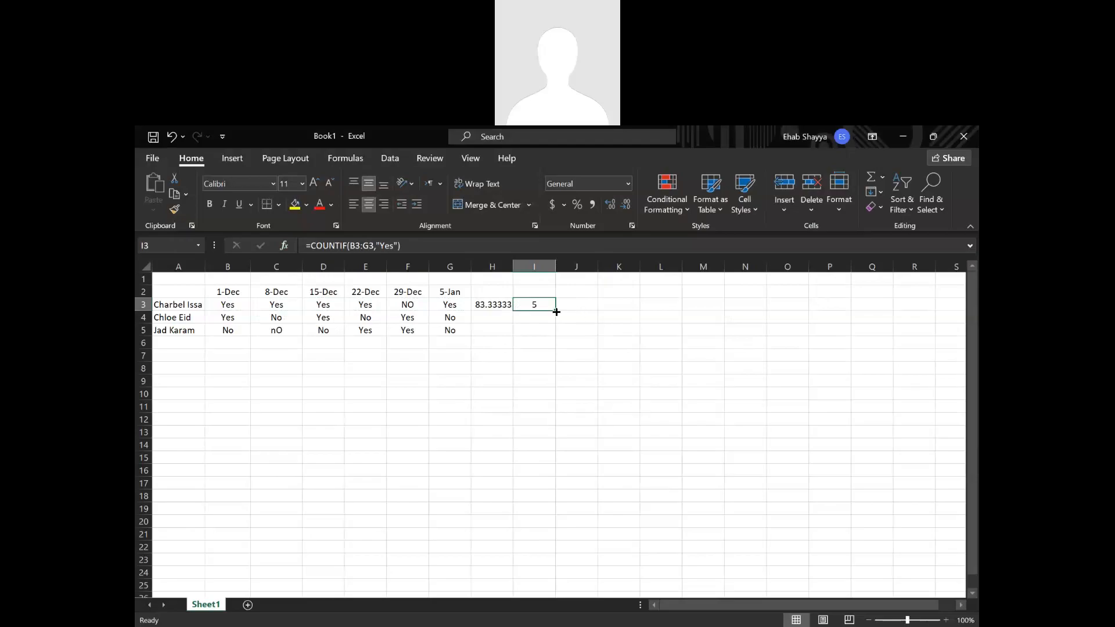
pyautogui.moveTo(556, 312); pyautogui.dragTo(556, 337)
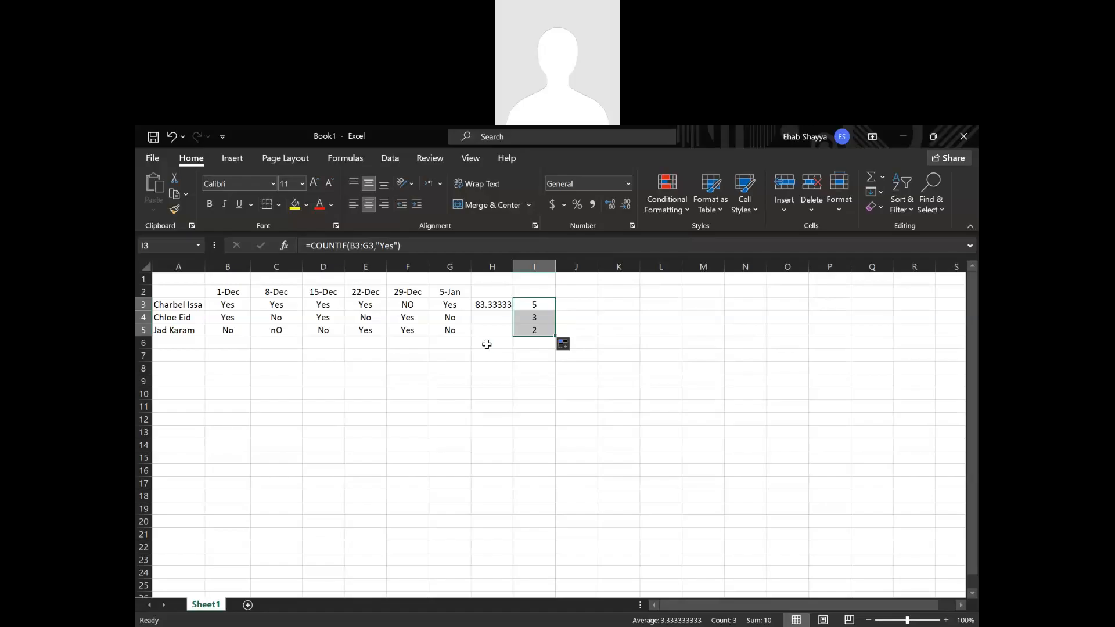
# Examine the COUNTIF formulas in cells I3 and I4 to compare the ranges they reference.
pyautogui.click(540, 305)
pyautogui.doubleClick(532, 305)
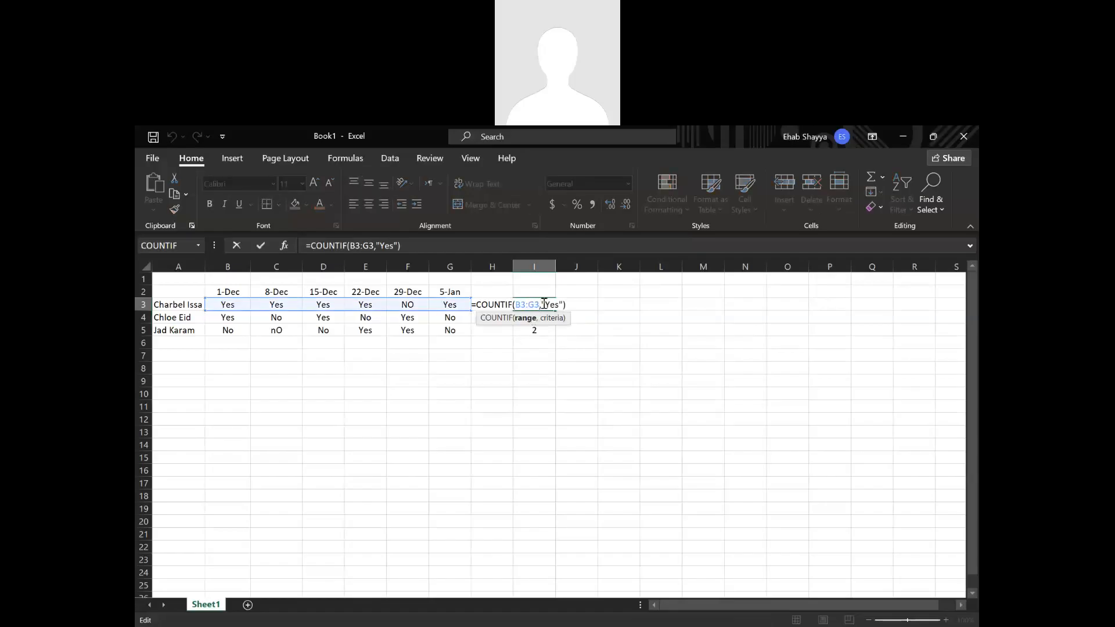
pyautogui.click(536, 318)
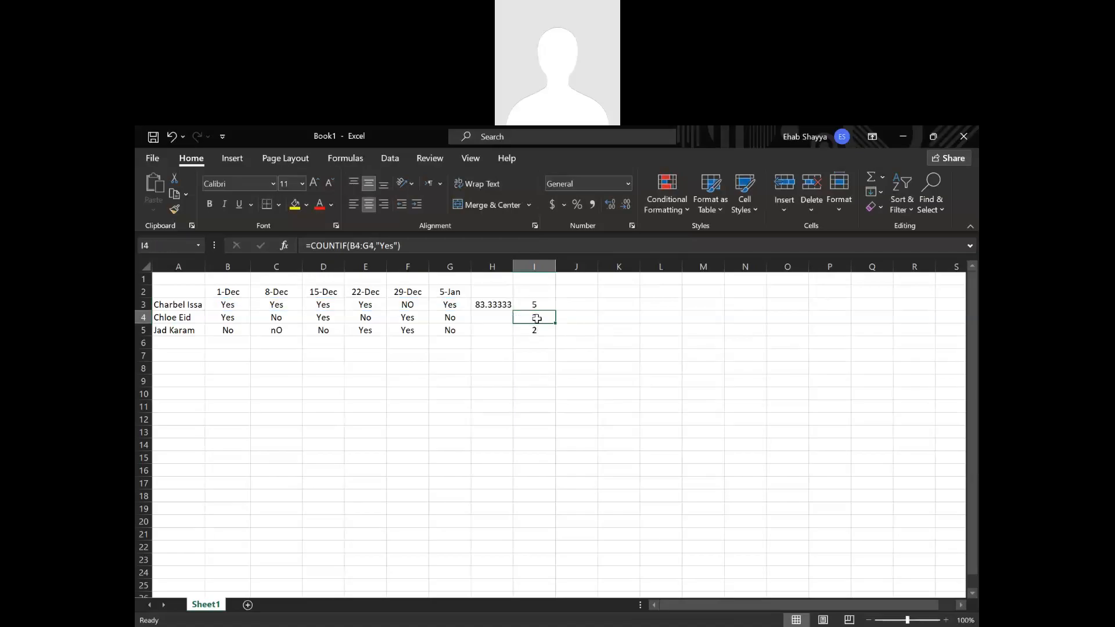
pyautogui.doubleClick(537, 318)
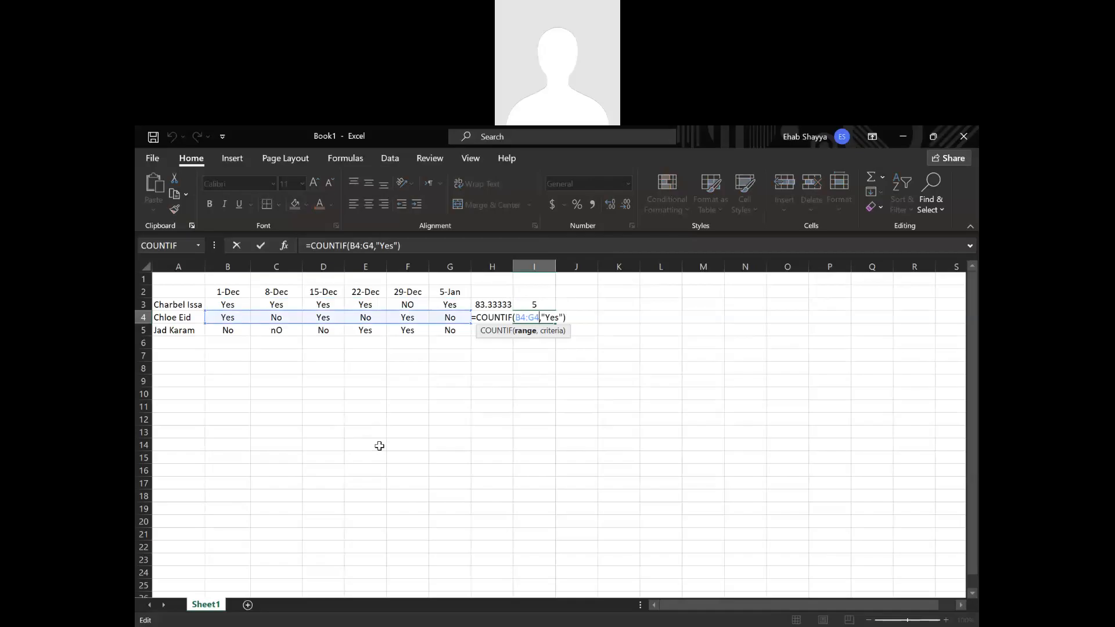
pyautogui.press('Return')
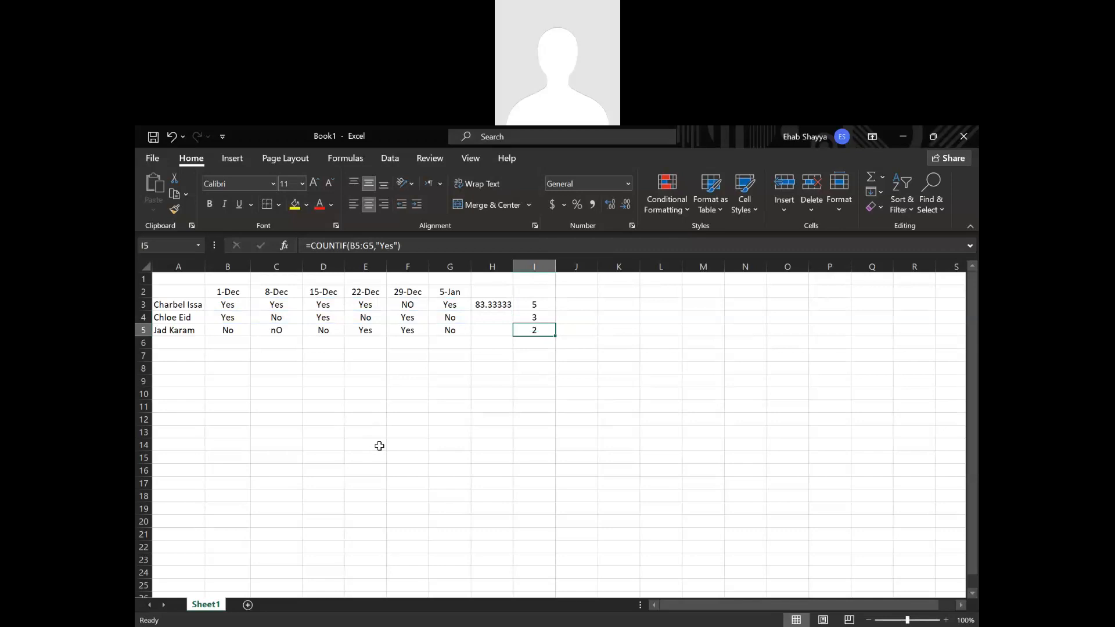
# Replace the 5 in cell H3's percentage formula with the COUNTIF function.
pyautogui.doubleClick(490, 305)
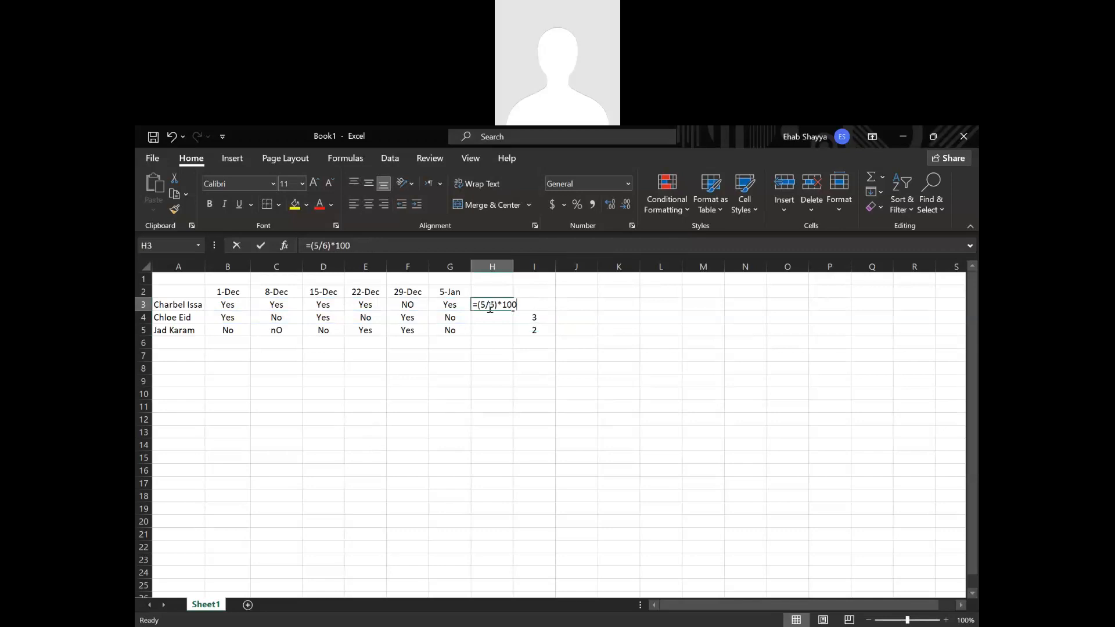
pyautogui.moveTo(486, 305); pyautogui.dragTo(480, 305)
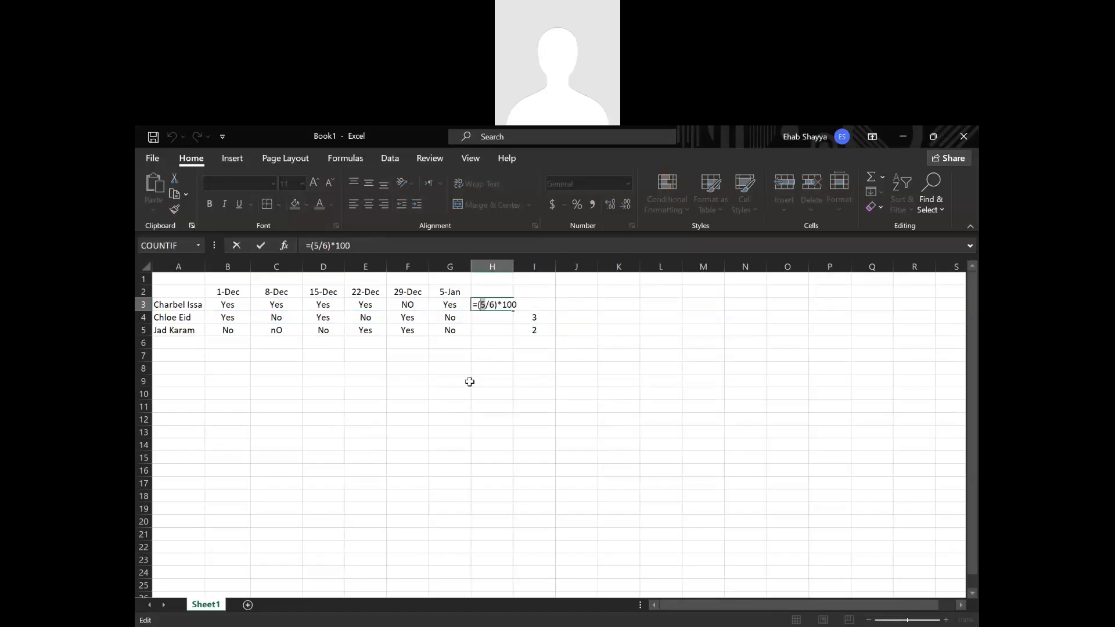
pyautogui.write('count')
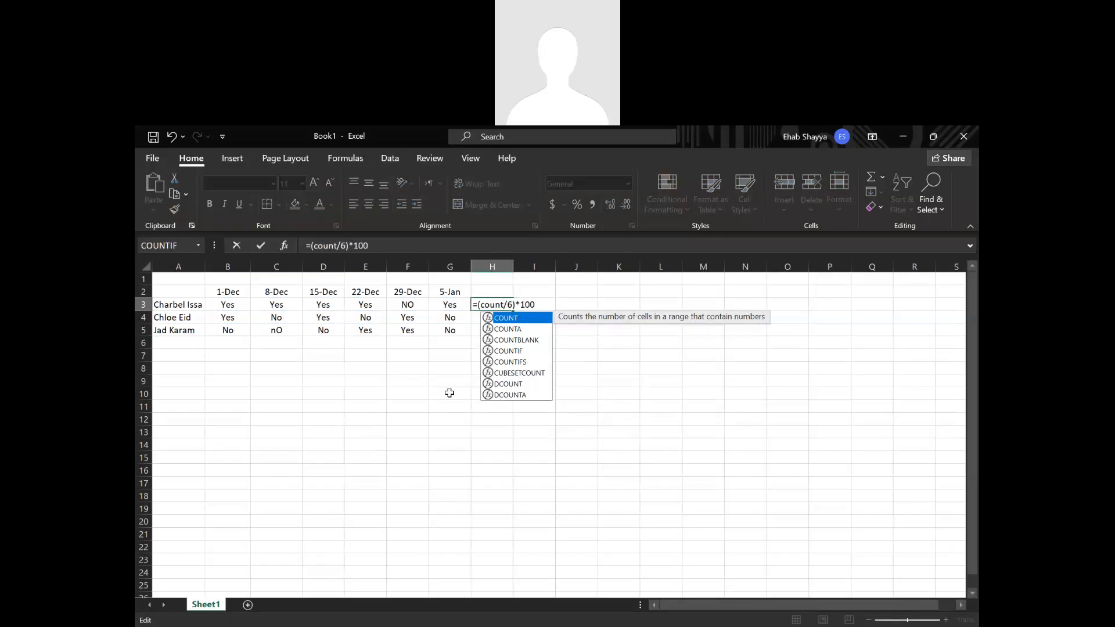
pyautogui.click(520, 352)
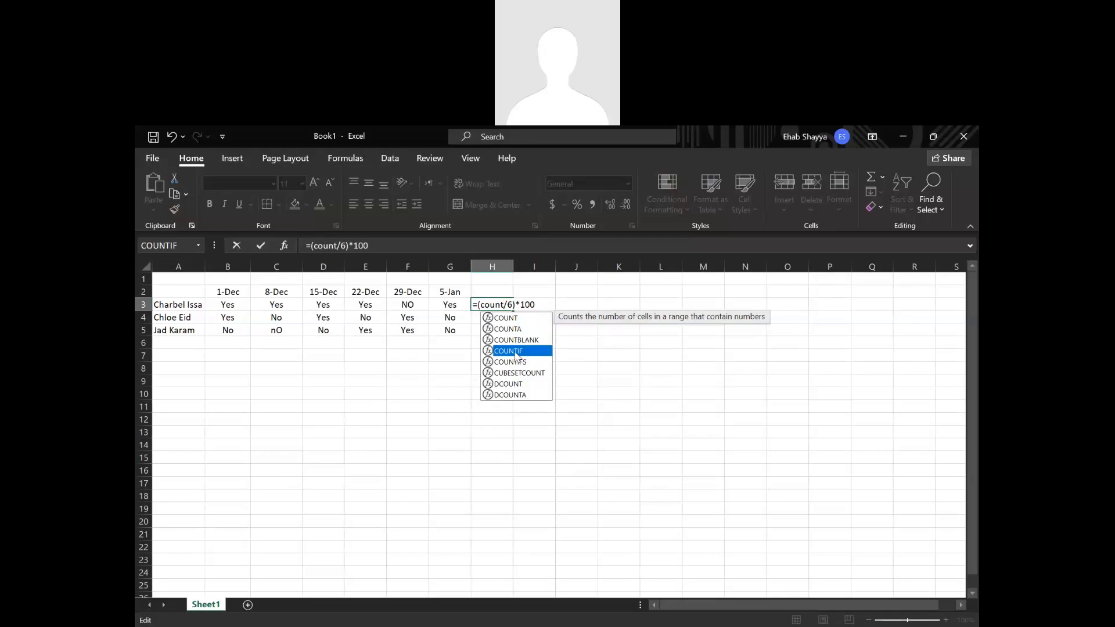
pyautogui.doubleClick(515, 352)
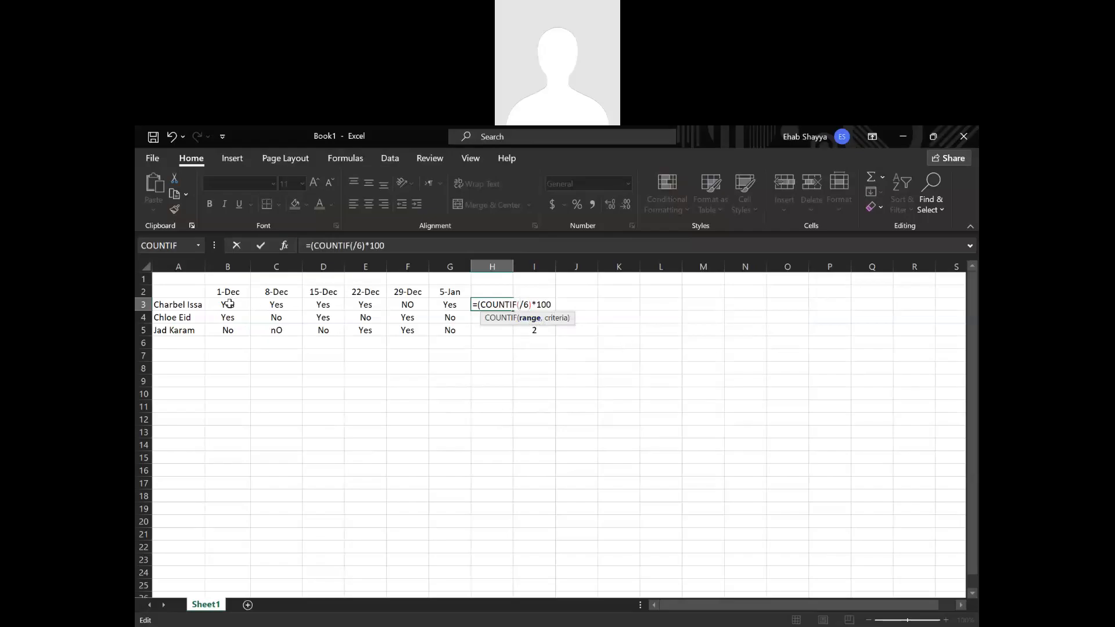
# Complete the COUNTIF in H3 with range B3:G3 and criteria "Yes", keeping the division by 6 and multiplication by 100.
pyautogui.moveTo(230, 303); pyautogui.dragTo(450, 305)
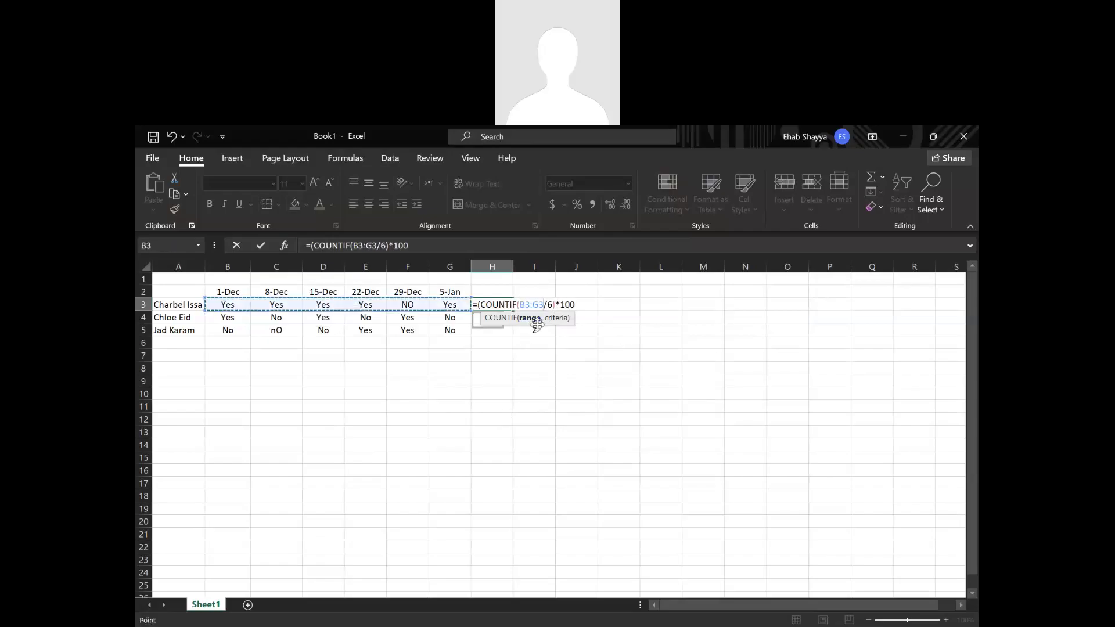
pyautogui.write(',')
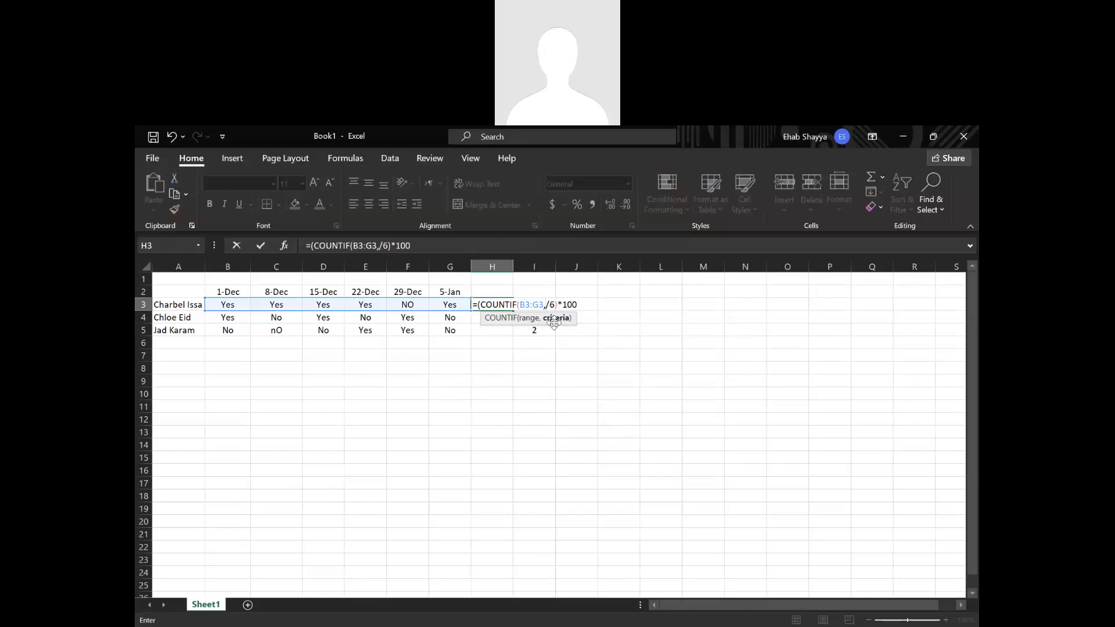
pyautogui.write('"Yes")')
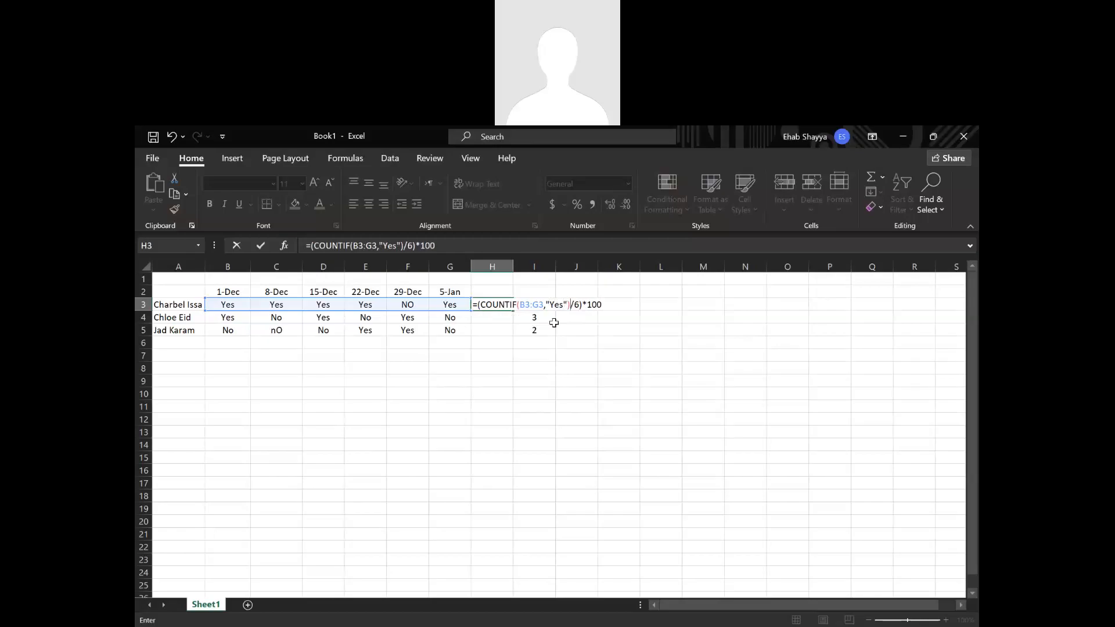
pyautogui.press('Return')
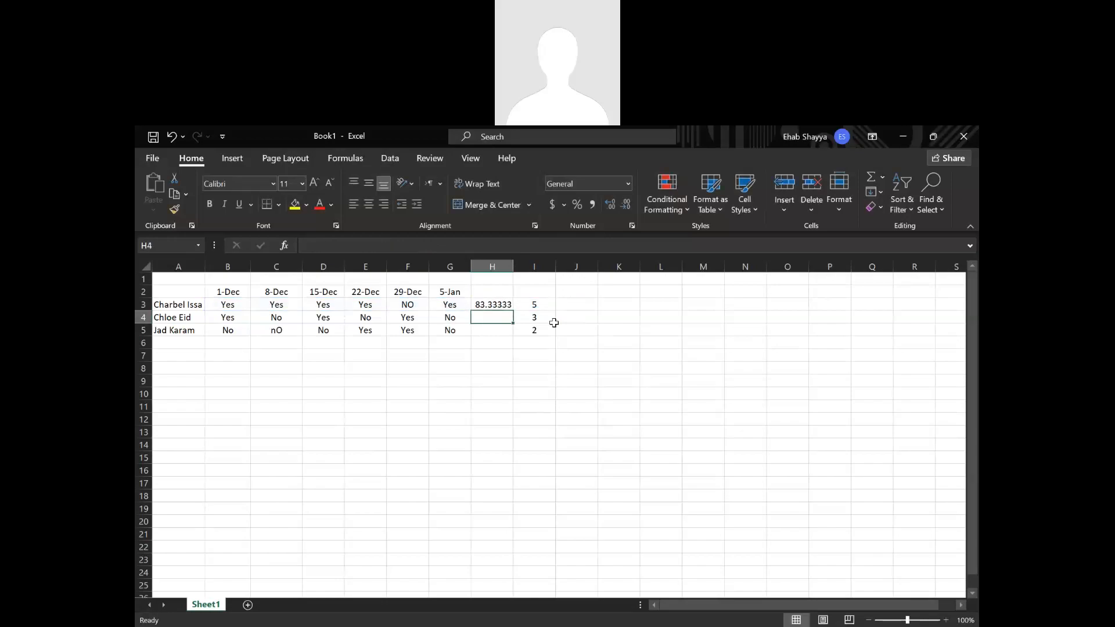
# Clear the counts in I3:I5 and check the divisor in H3's percentage formula.
pyautogui.moveTo(534, 305); pyautogui.dragTo(530, 331)
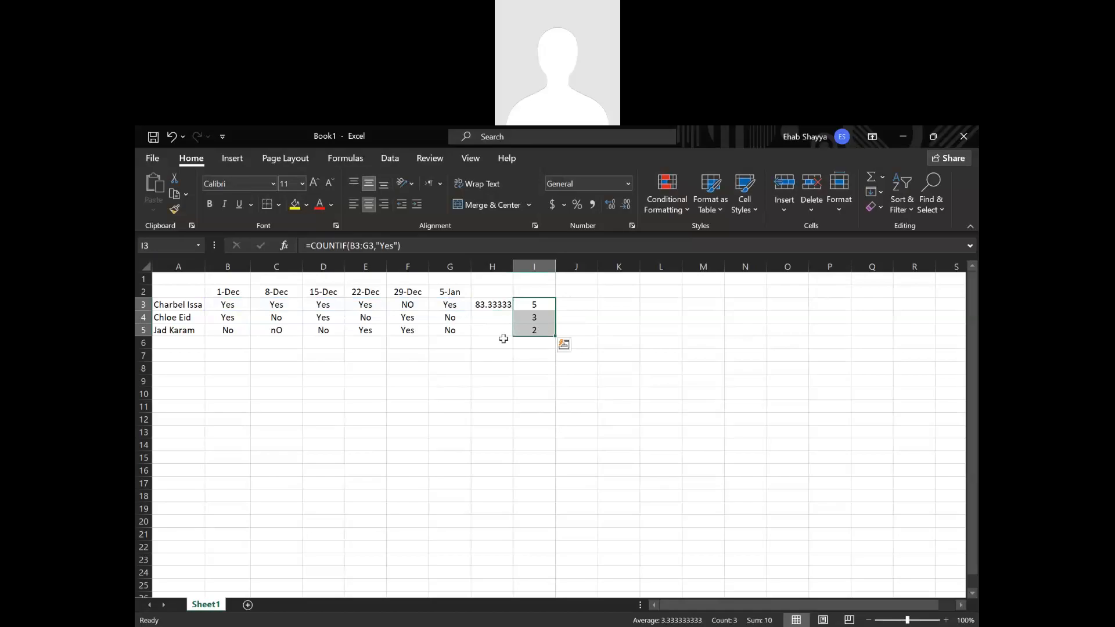
pyautogui.doubleClick(493, 303)
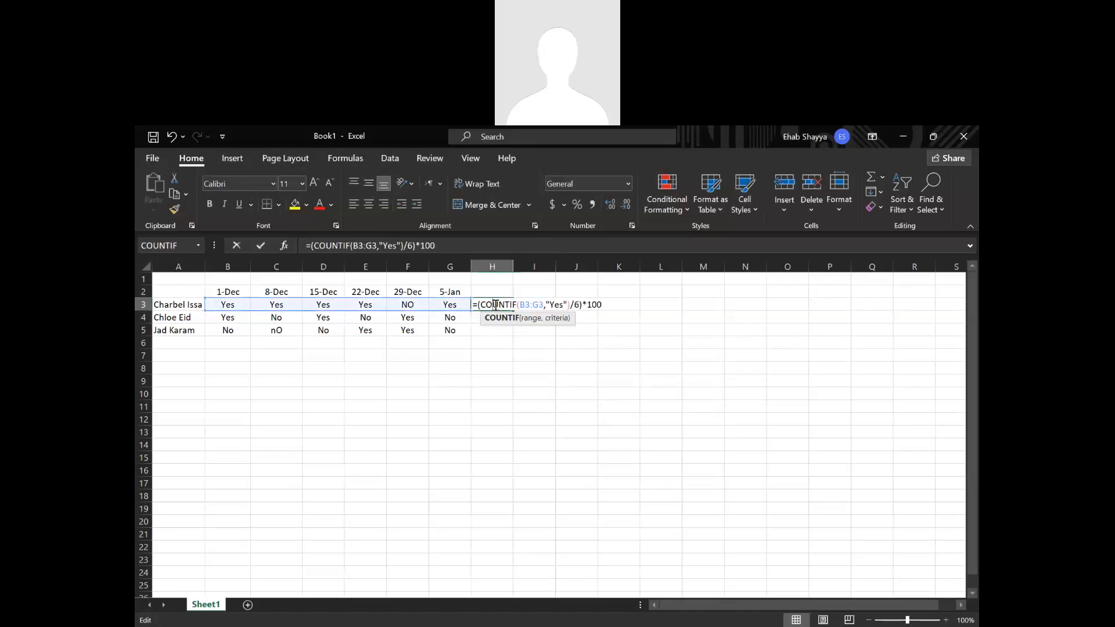
pyautogui.click(576, 305)
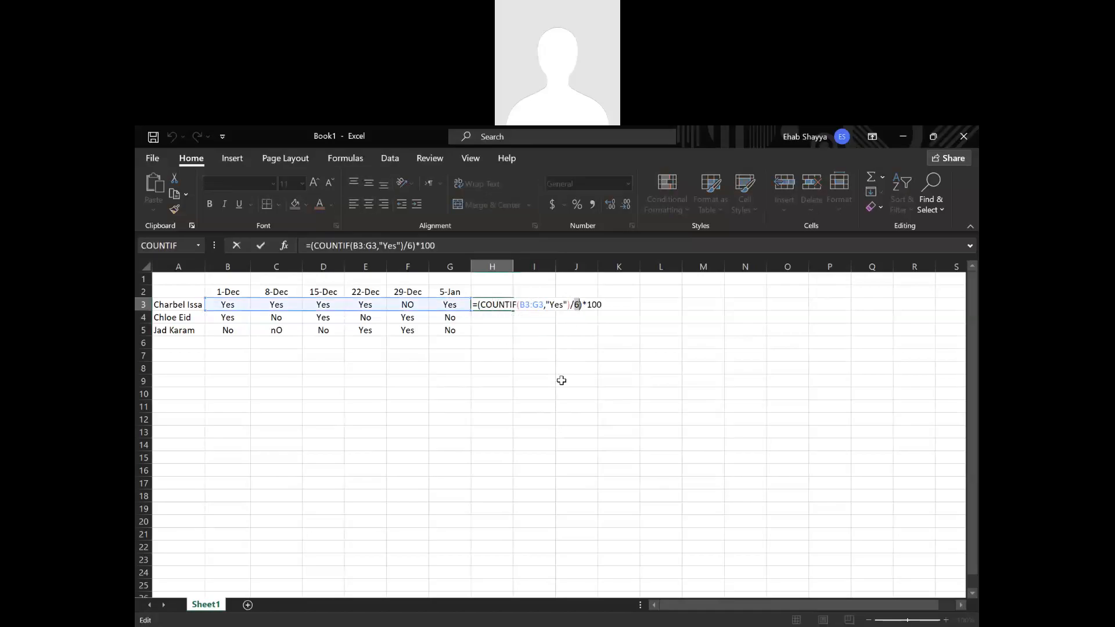
pyautogui.press('Return')
# Clear the attendance entries under 22-Dec in E3:E5, keeping the date header.
pyautogui.click(374, 259)
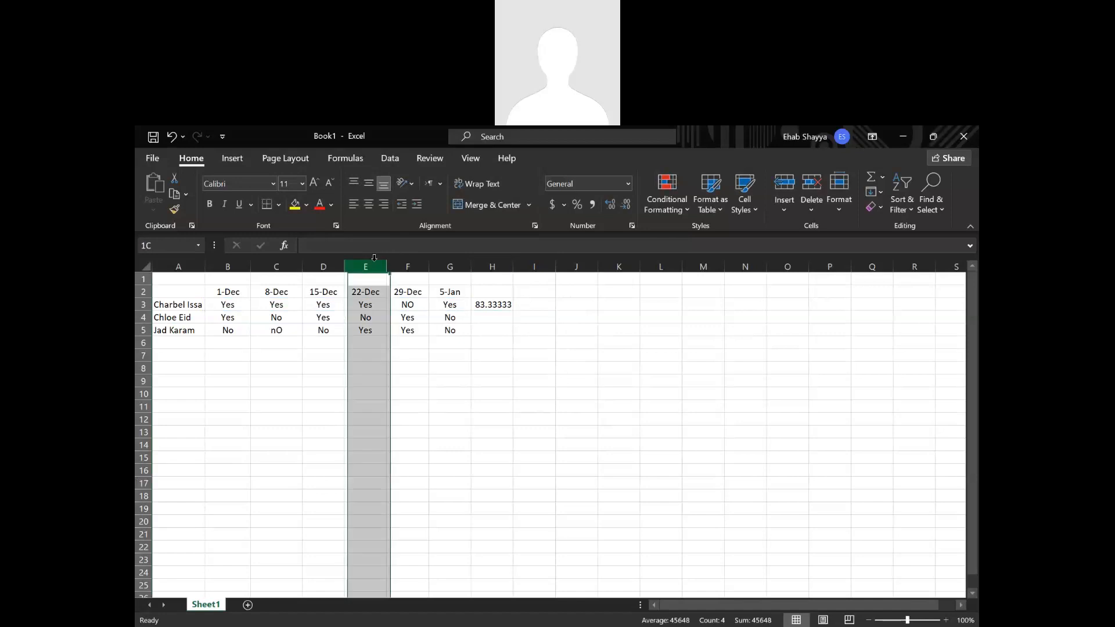
pyautogui.rightClick(374, 259)
pyautogui.press('Escape')
pyautogui.click(368, 305)
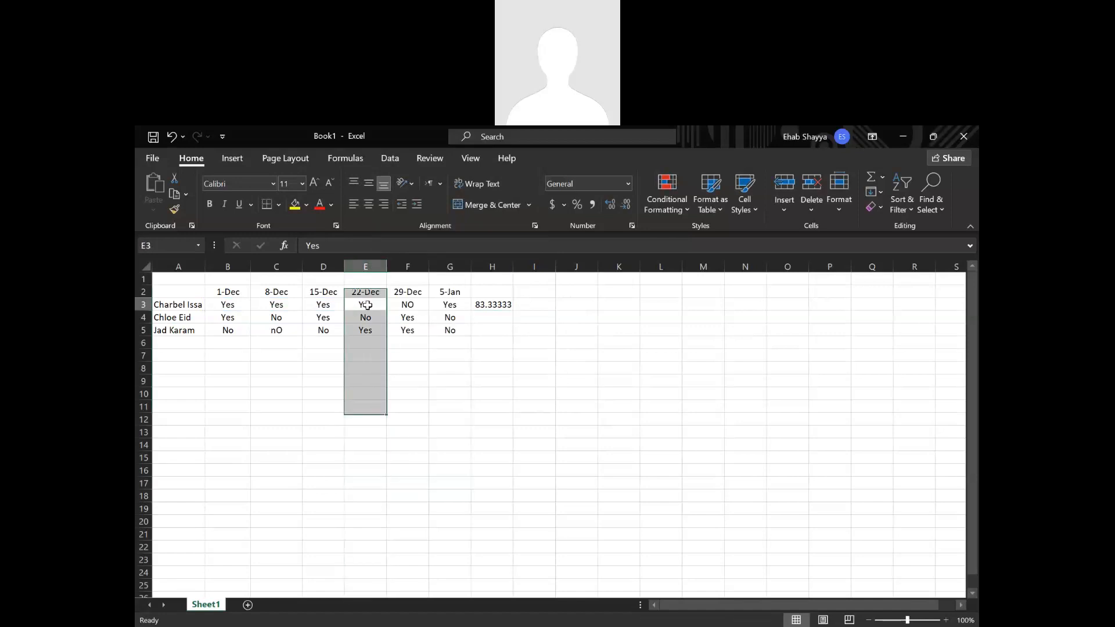
pyautogui.moveTo(366, 354); pyautogui.dragTo(366, 308)
pyautogui.press('Delete')
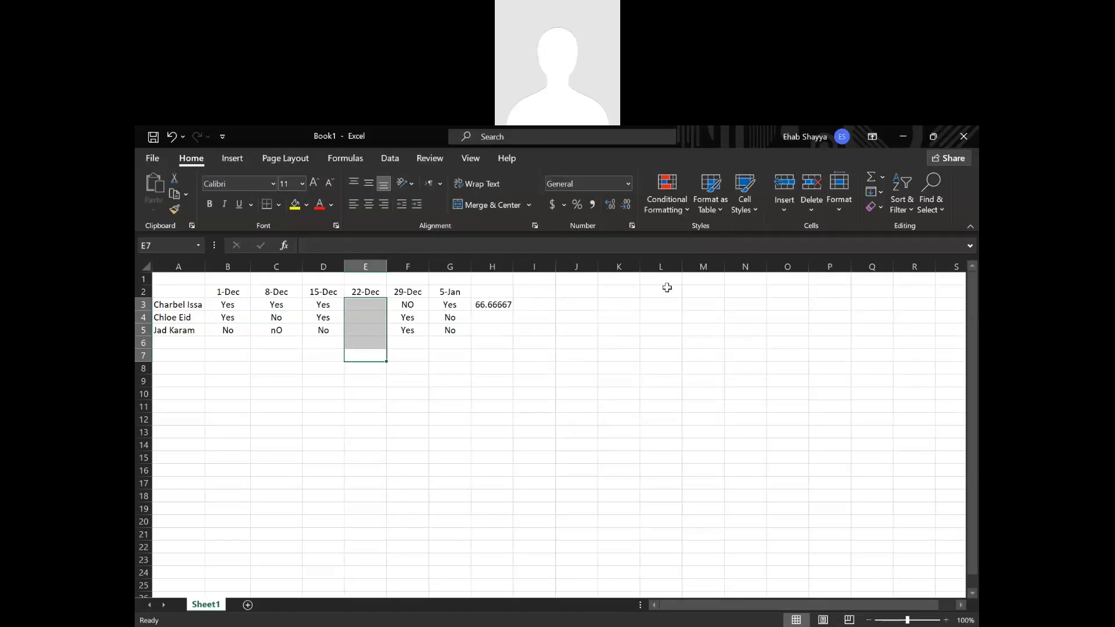
# Replace the divisor 6 in H3's formula with the COUNTA function, which counts non-empty cells.
pyautogui.click(491, 303)
pyautogui.doubleClick(490, 303)
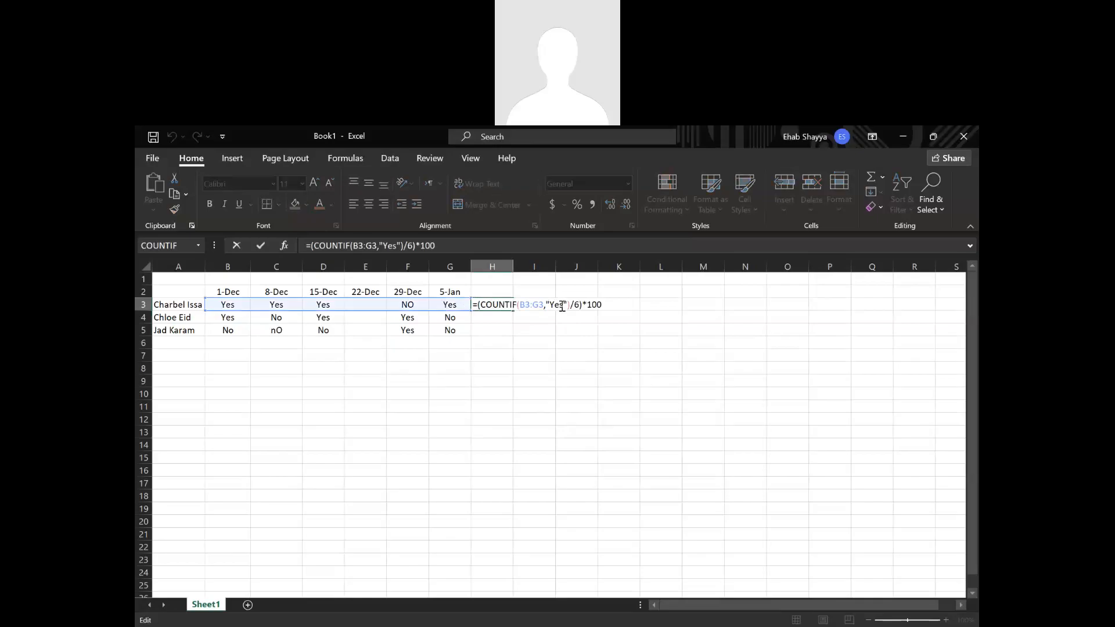
pyautogui.moveTo(580, 305); pyautogui.dragTo(575, 305)
pyautogui.write('cou')
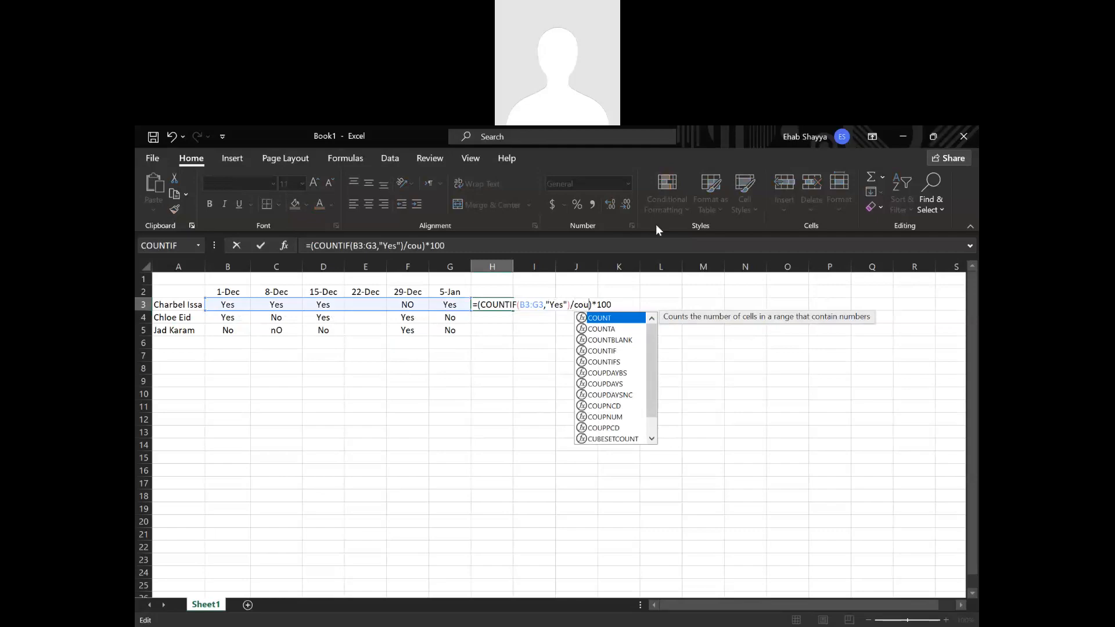
pyautogui.click(611, 341)
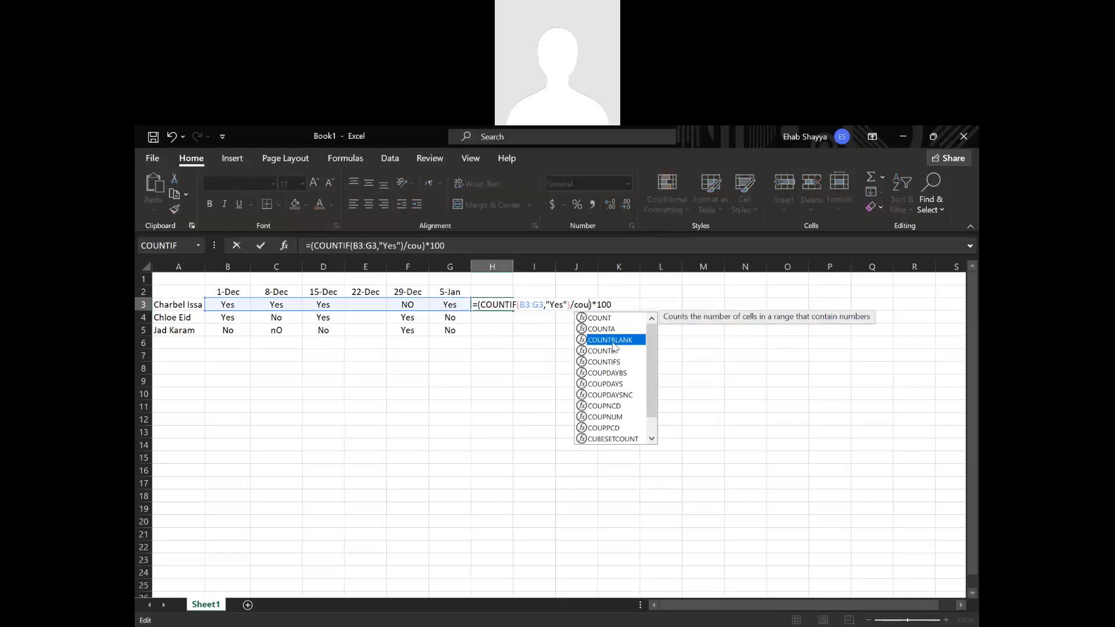
pyautogui.press('Up')
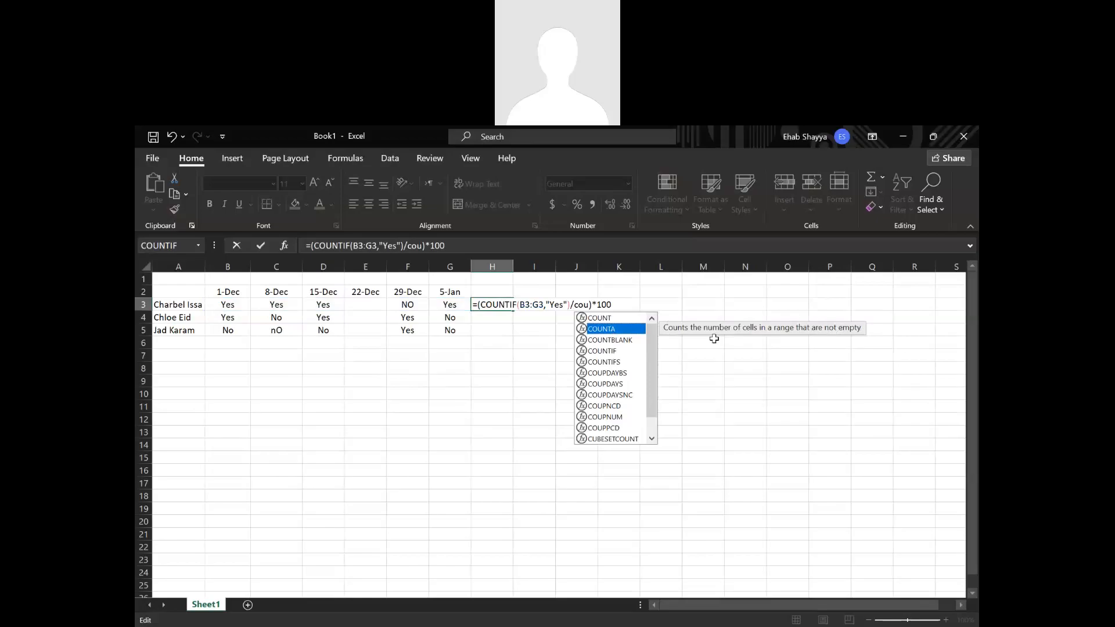
pyautogui.doubleClick(616, 330)
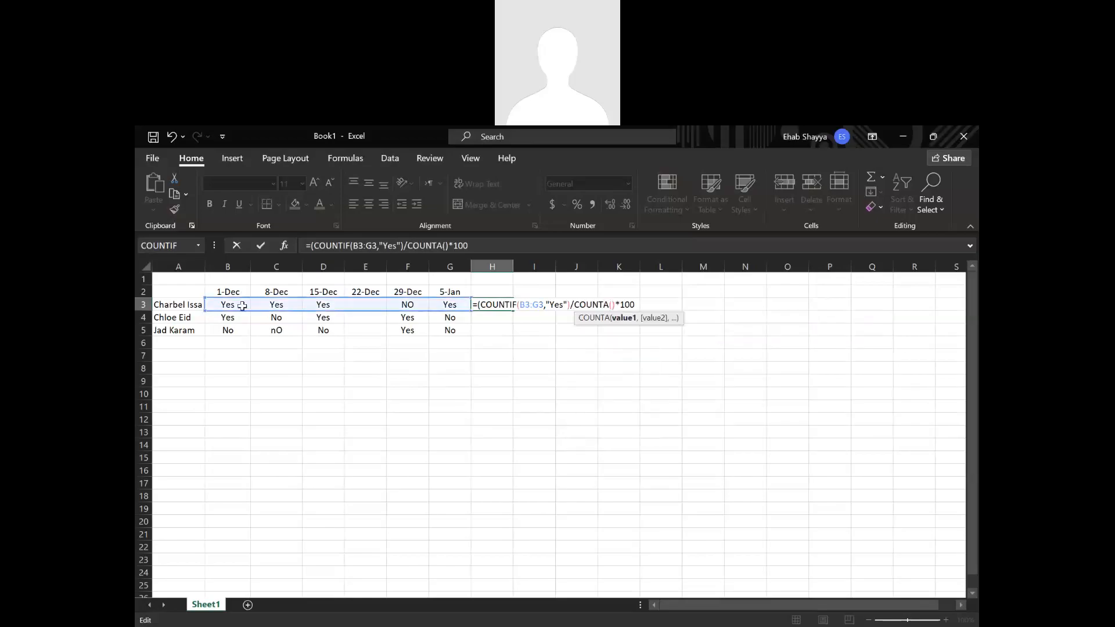
# Complete the COUNTA in H3 with range B3:G3, accepting the suggested parenthesis correction, and fill the formula down to H5.
pyautogui.moveTo(243, 303); pyautogui.dragTo(442, 312)
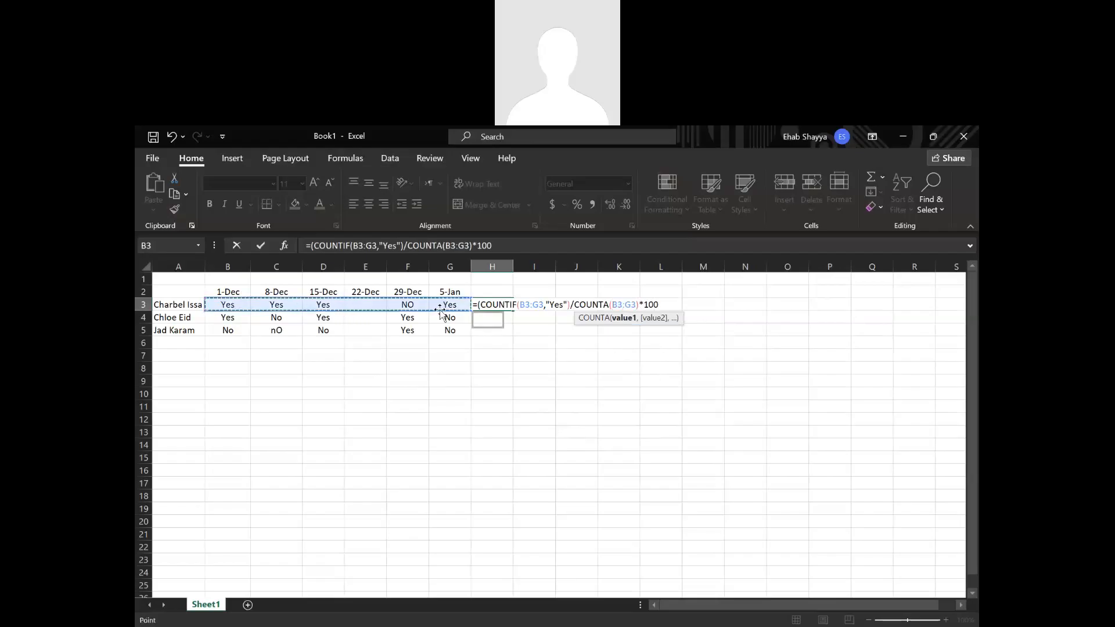
pyautogui.press('Return')
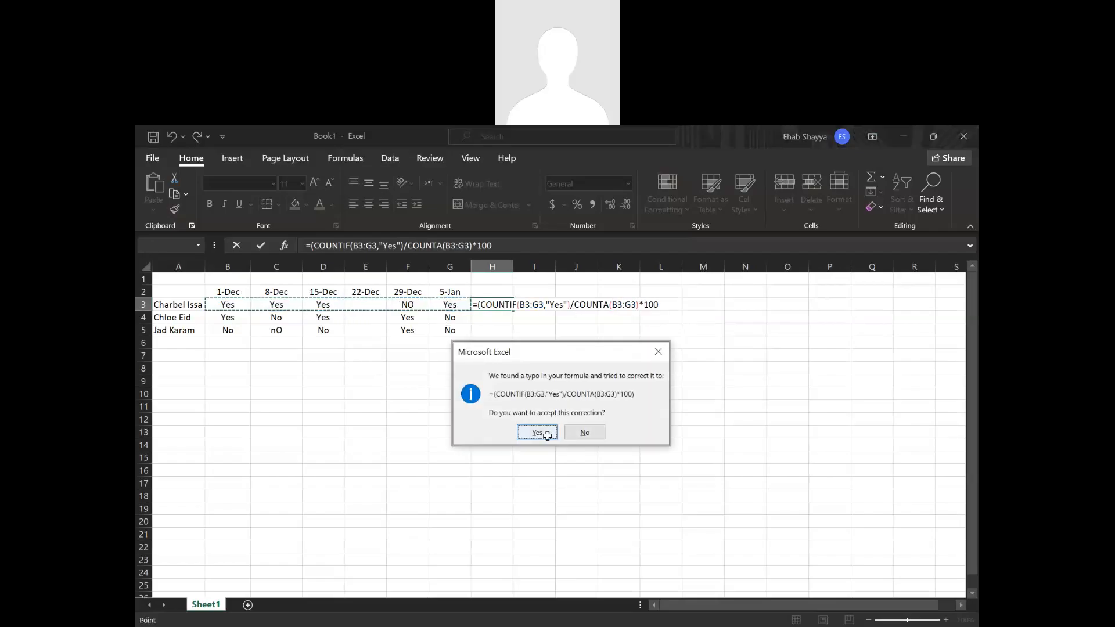
pyautogui.click(536, 431)
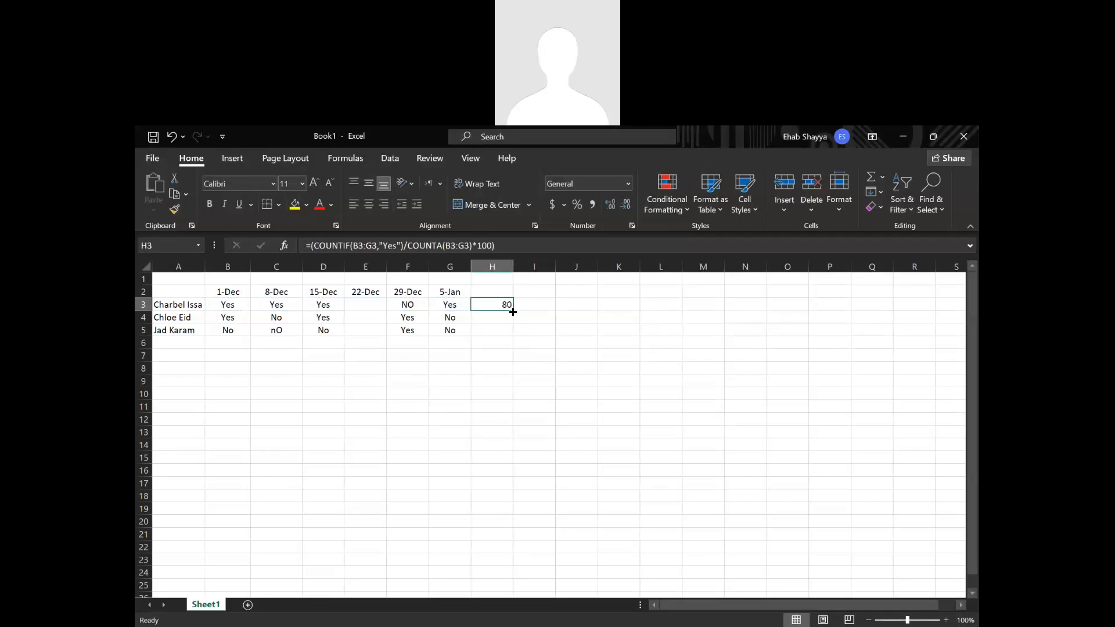
pyautogui.moveTo(517, 309); pyautogui.dragTo(513, 334)
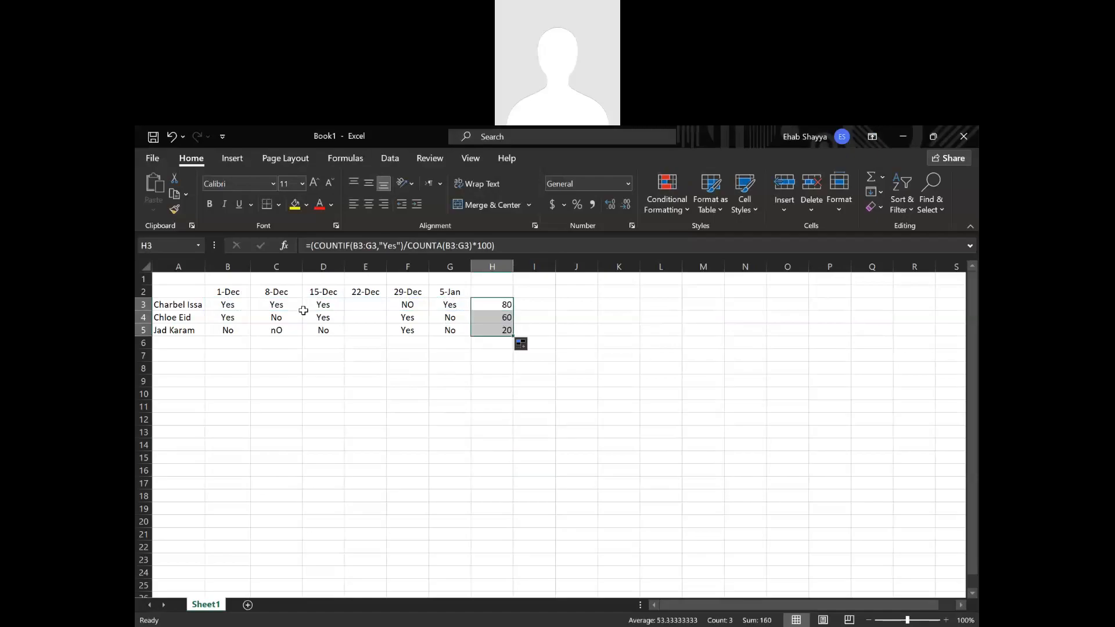
# Enter Yes for all three people under 22-Dec in cells E3, E4 and E5.
pyautogui.click(372, 305)
pyautogui.write('Yes')
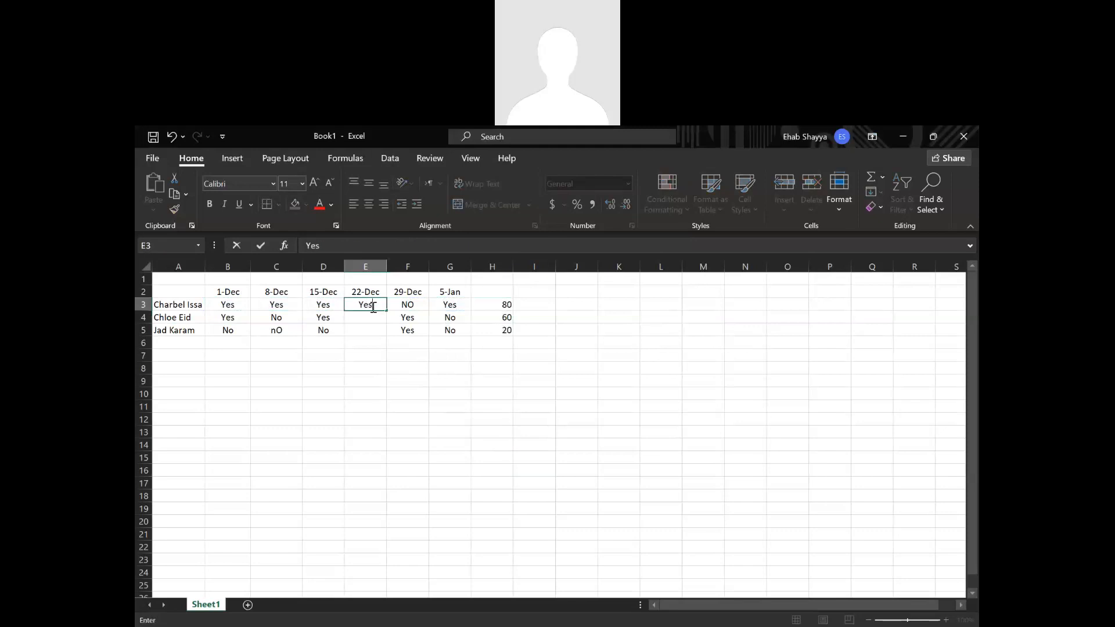
pyautogui.press('Return')
pyautogui.write('Yes')
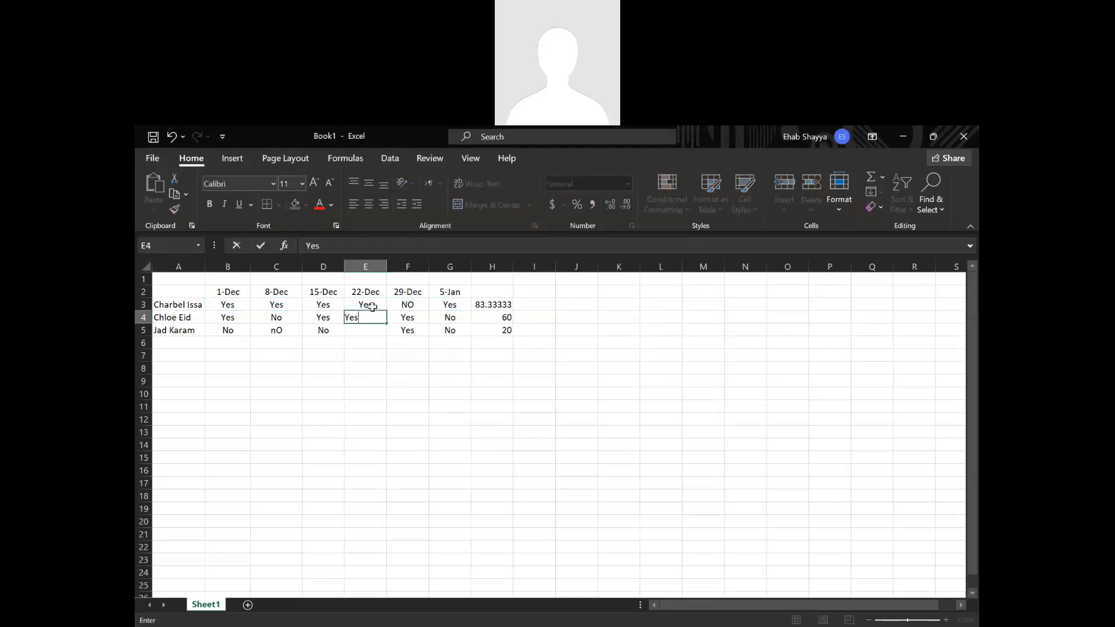
pyautogui.press('Return')
pyautogui.write('Yes')
pyautogui.press('Return')
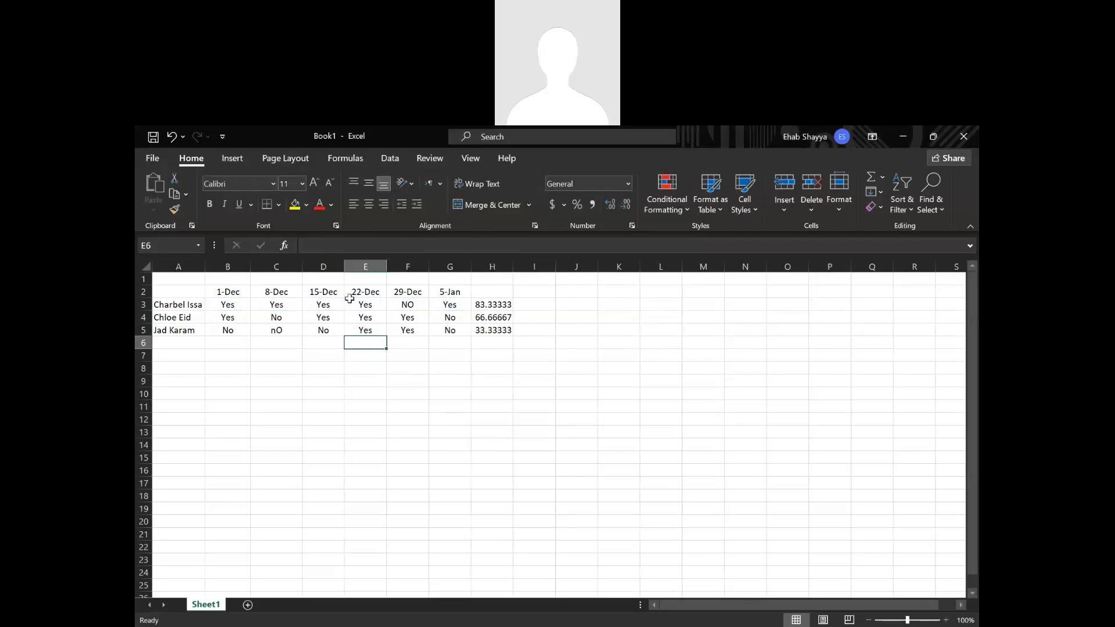
# Insert the ROUND function in front of COUNTIF in H3's percentage formula.
pyautogui.click(483, 306)
pyautogui.doubleClick(479, 305)
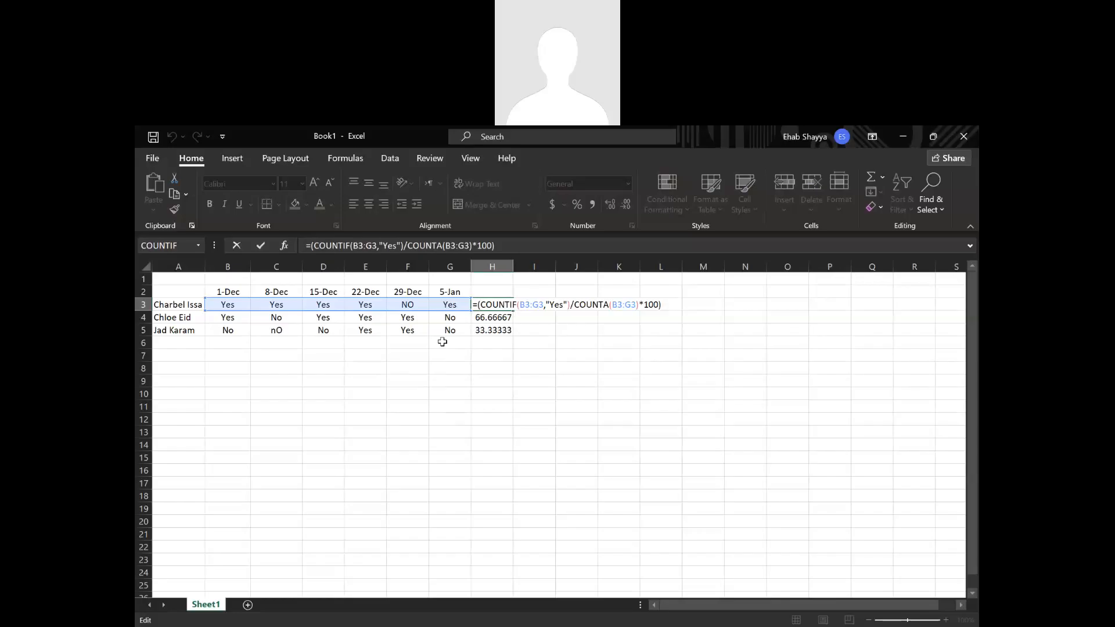
pyautogui.write('rou')
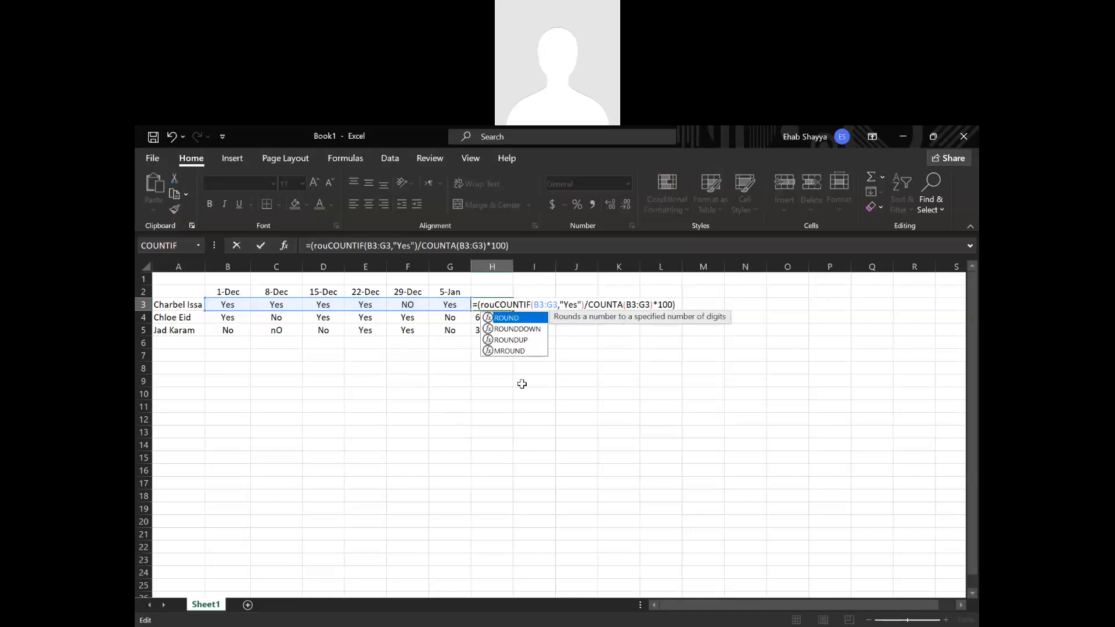
pyautogui.click(518, 352)
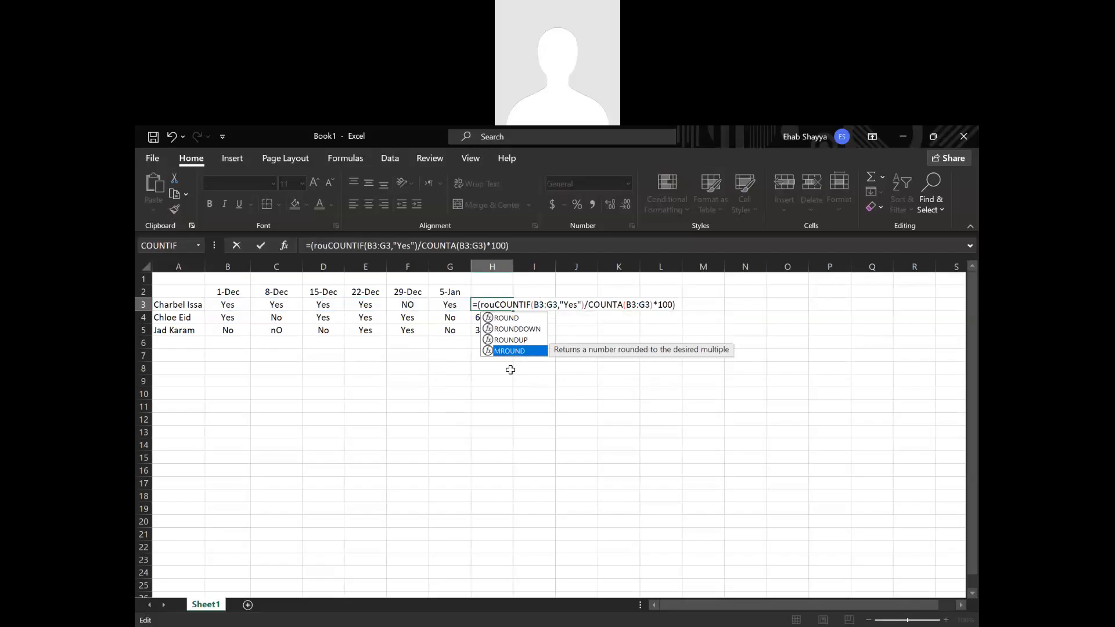
pyautogui.click(521, 320)
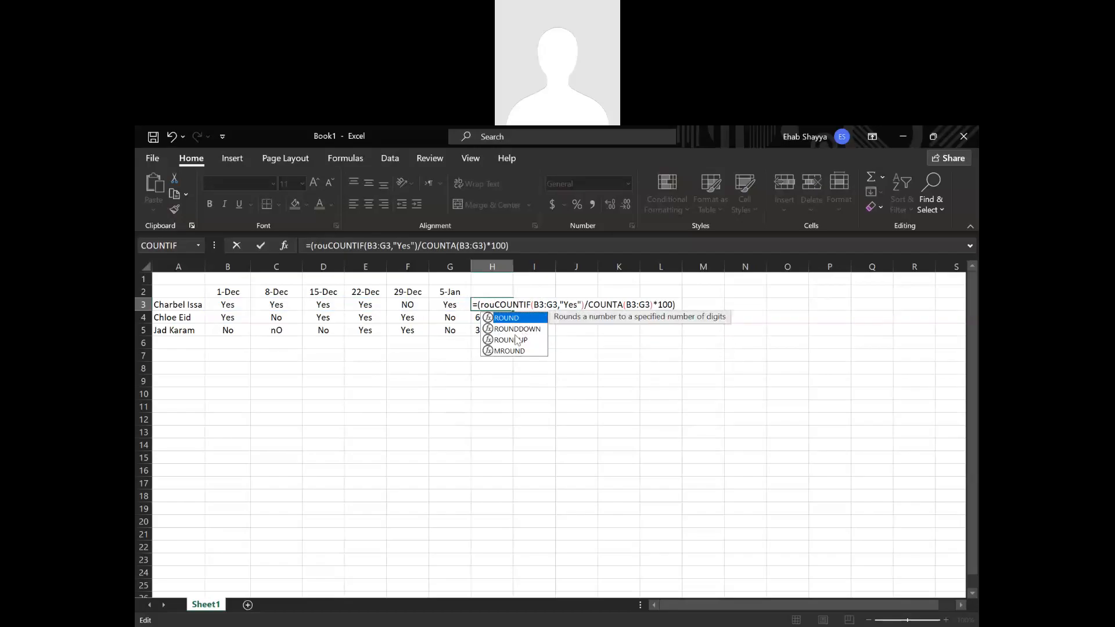
pyautogui.doubleClick(514, 319)
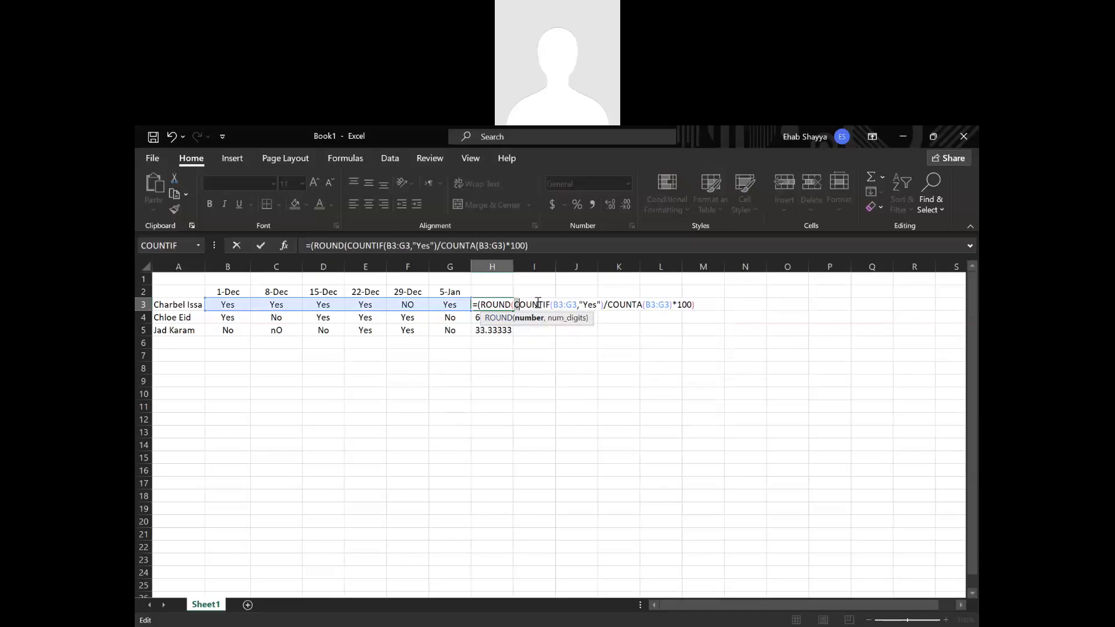
# Finish H3's ROUND function with 1 decimal digit after the *100 percentage expression, accepting the parenthesis correction.
pyautogui.moveTo(521, 304); pyautogui.dragTo(697, 293)
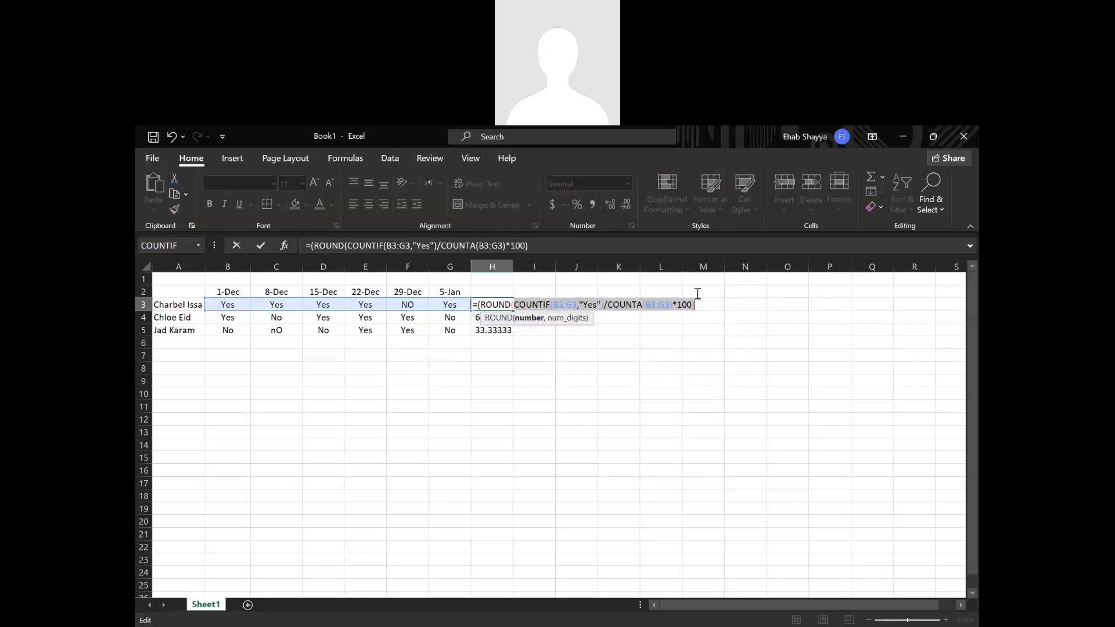
pyautogui.click(701, 307)
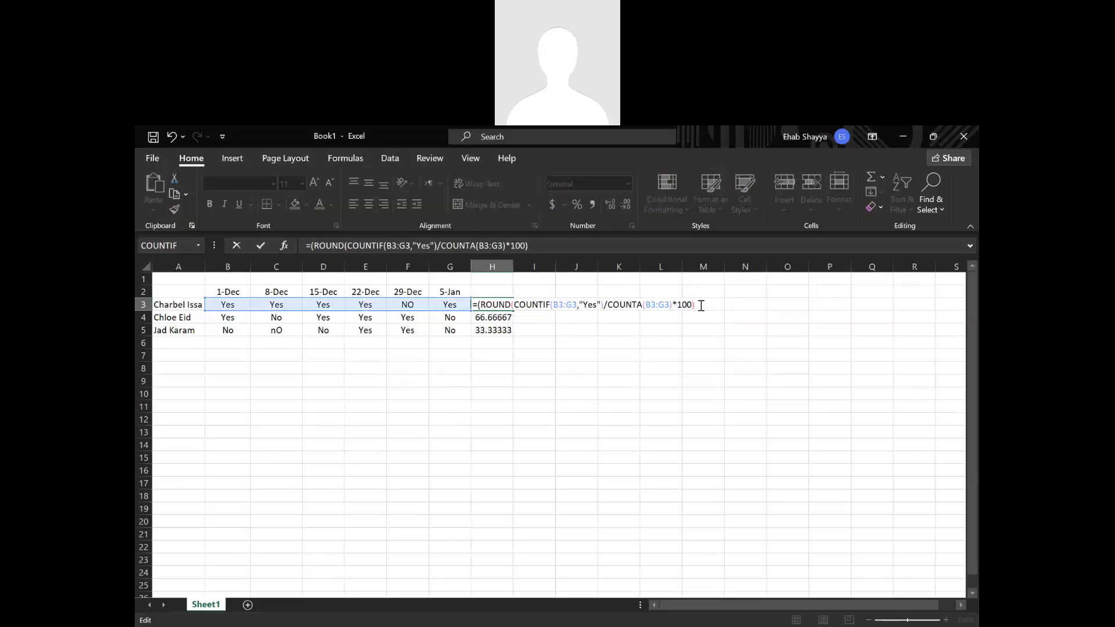
pyautogui.write(',')
pyautogui.press('BackSpace')
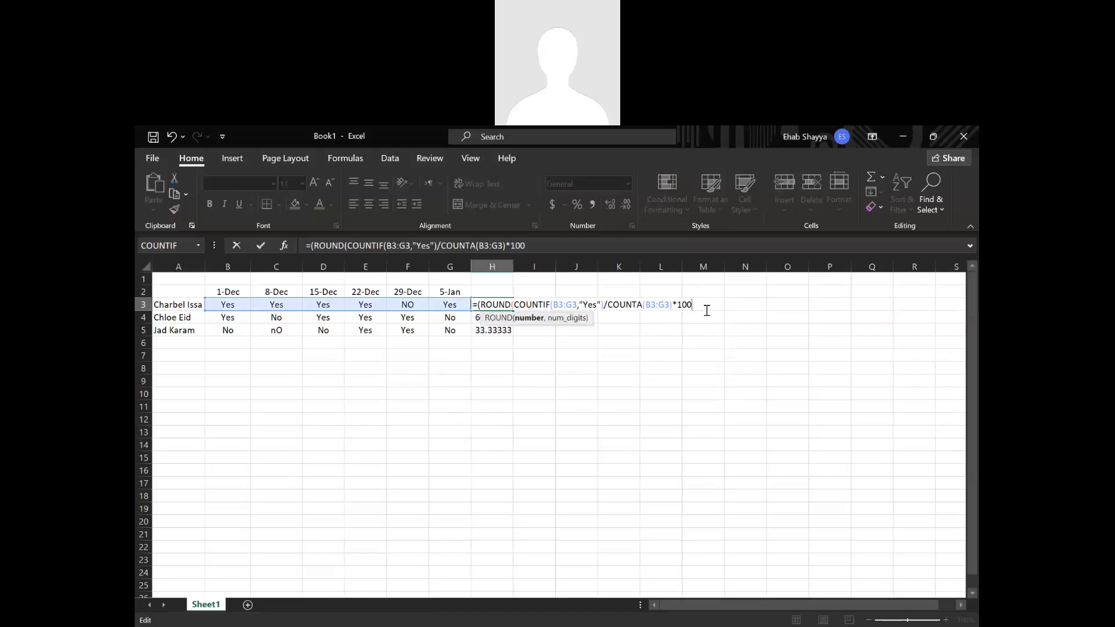
pyautogui.write(',1')
pyautogui.write(')')
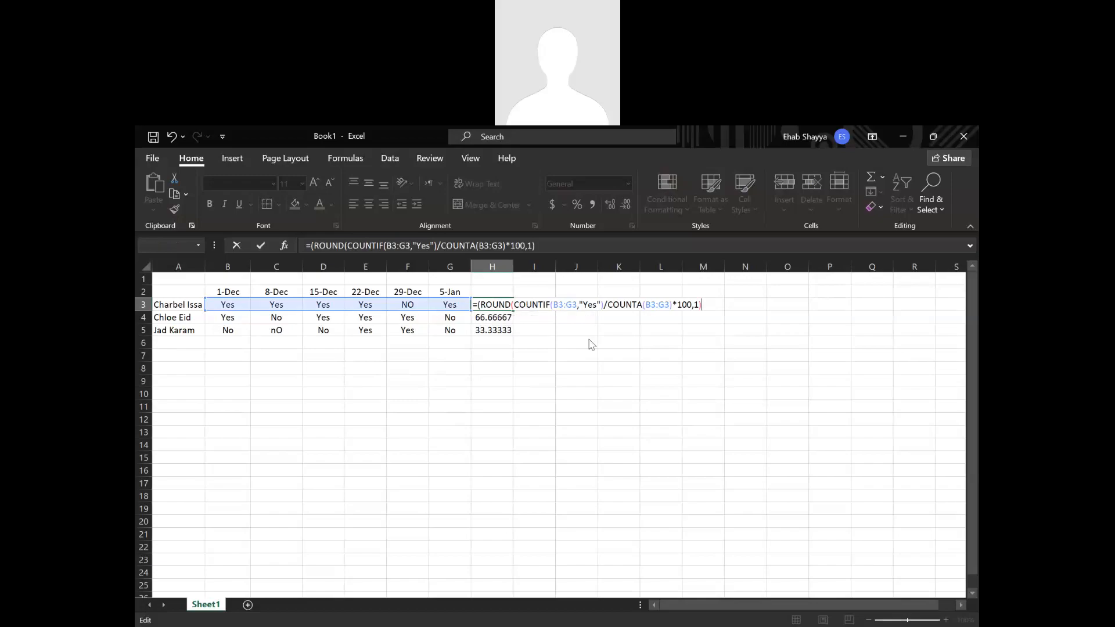
pyautogui.press('Return')
pyautogui.click(534, 430)
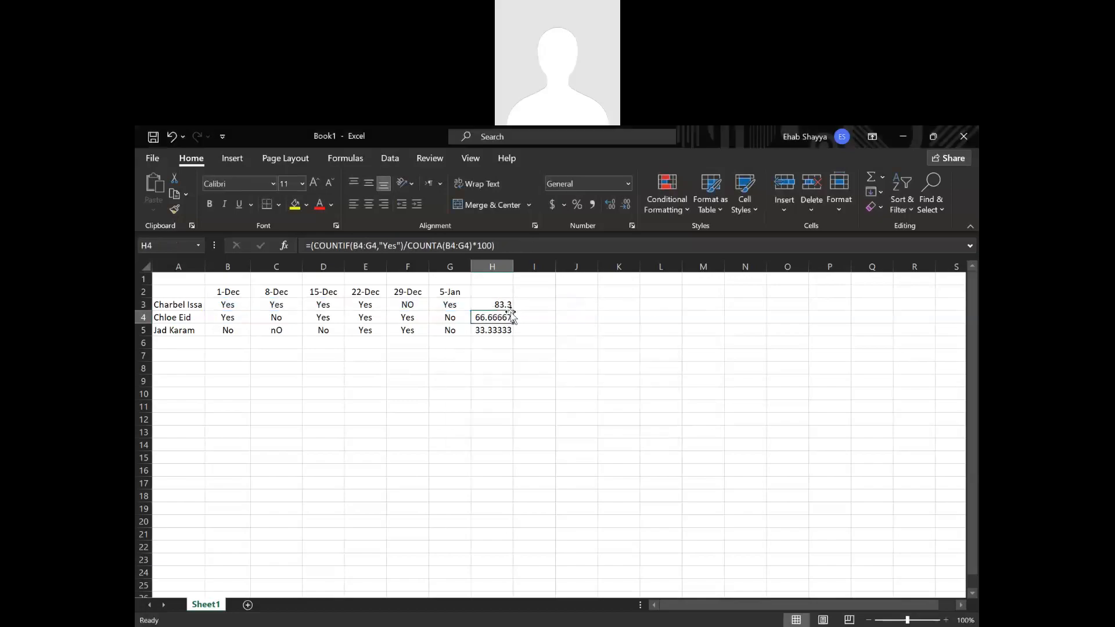
# Fill H3's rounded attendance formula down to H5.
pyautogui.moveTo(508, 306); pyautogui.dragTo(511, 330)
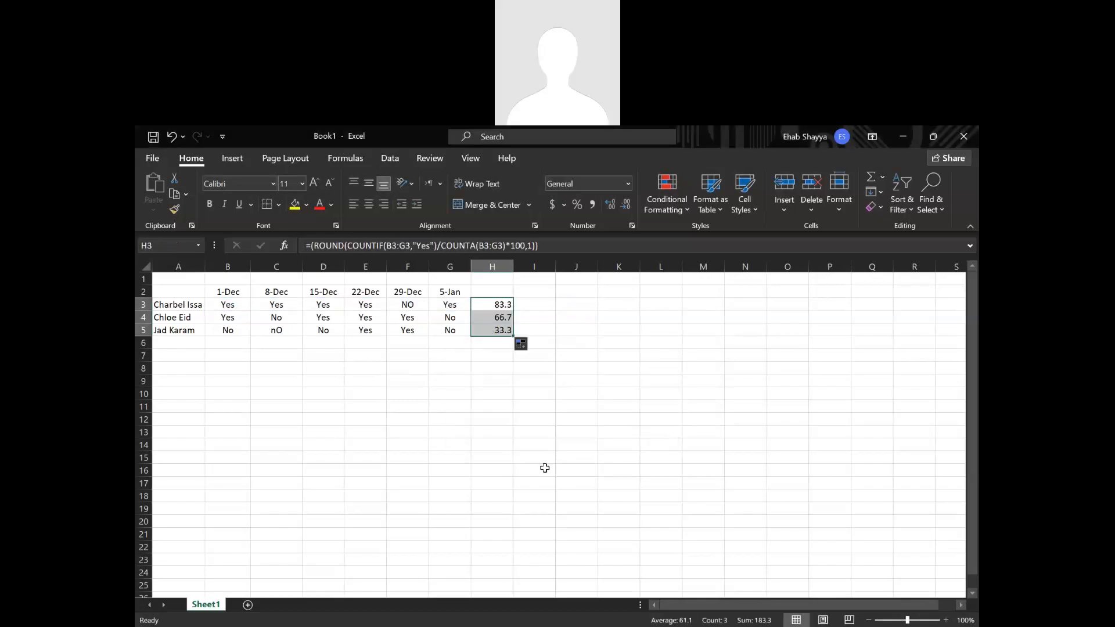
pyautogui.click(544, 469)
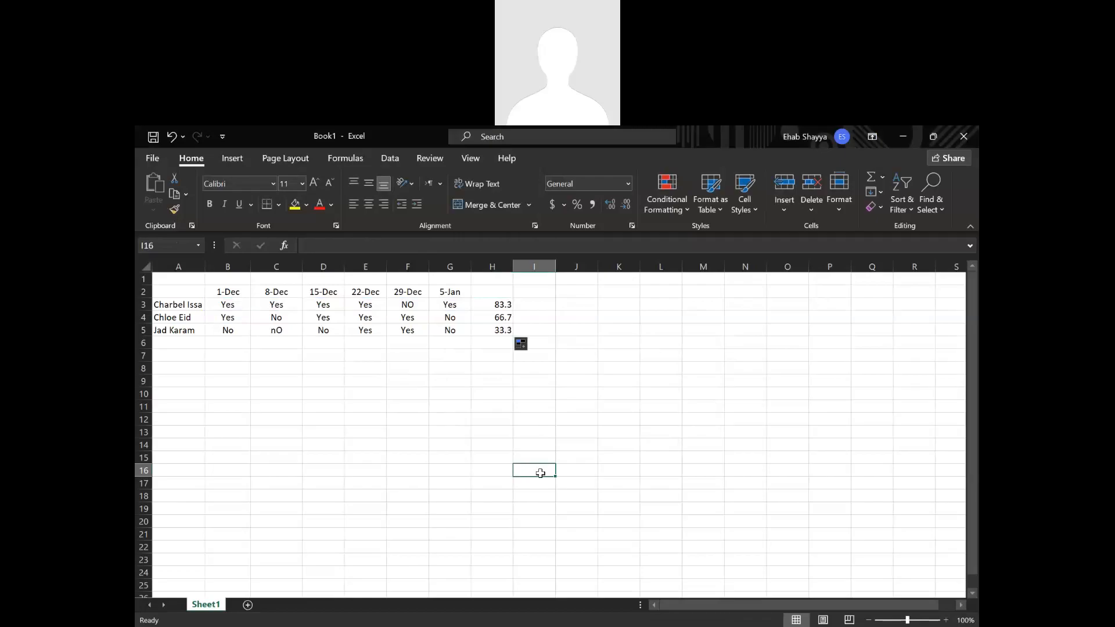
pyautogui.click(506, 305)
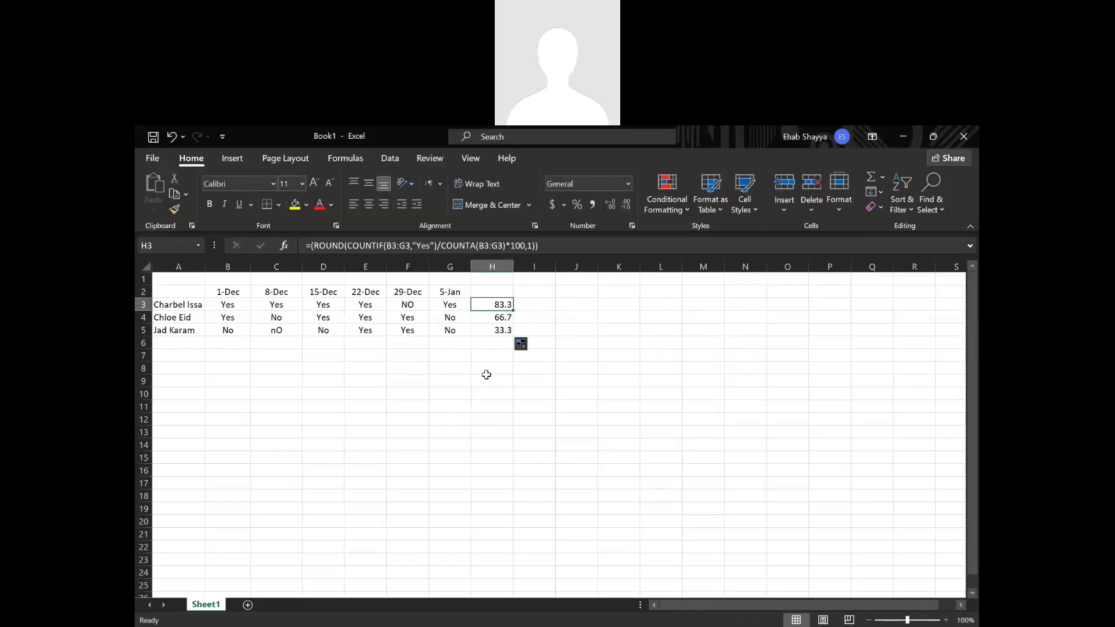
pyautogui.moveTo(478, 378); pyautogui.dragTo(478, 392)
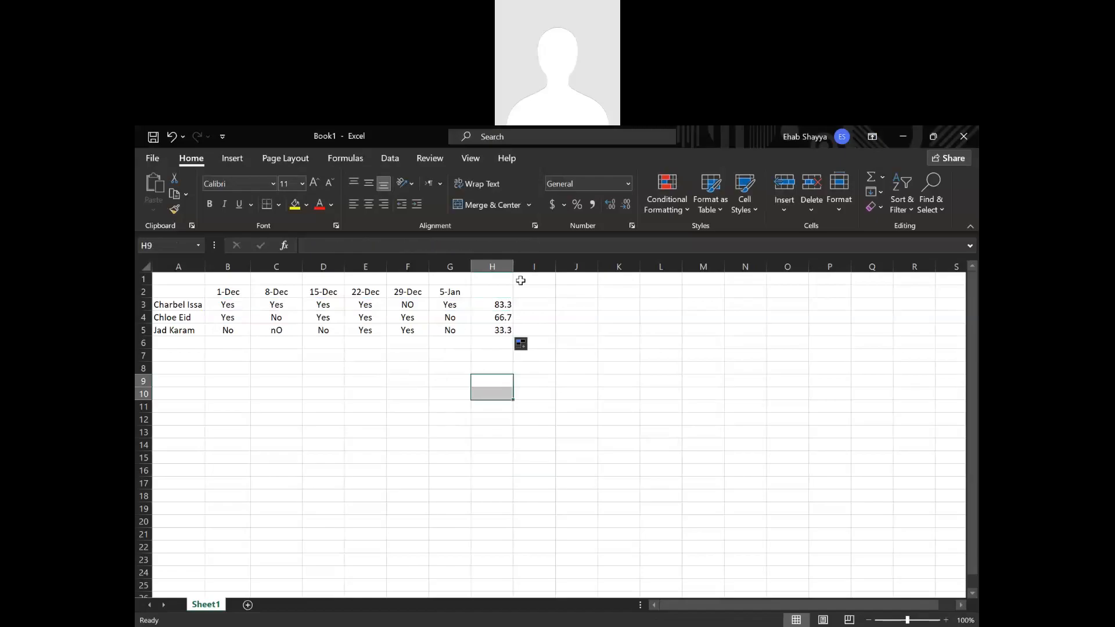
# Enter the header Attendance in H2 and autofit the width of column H.
pyautogui.click(503, 292)
pyautogui.write('Att')
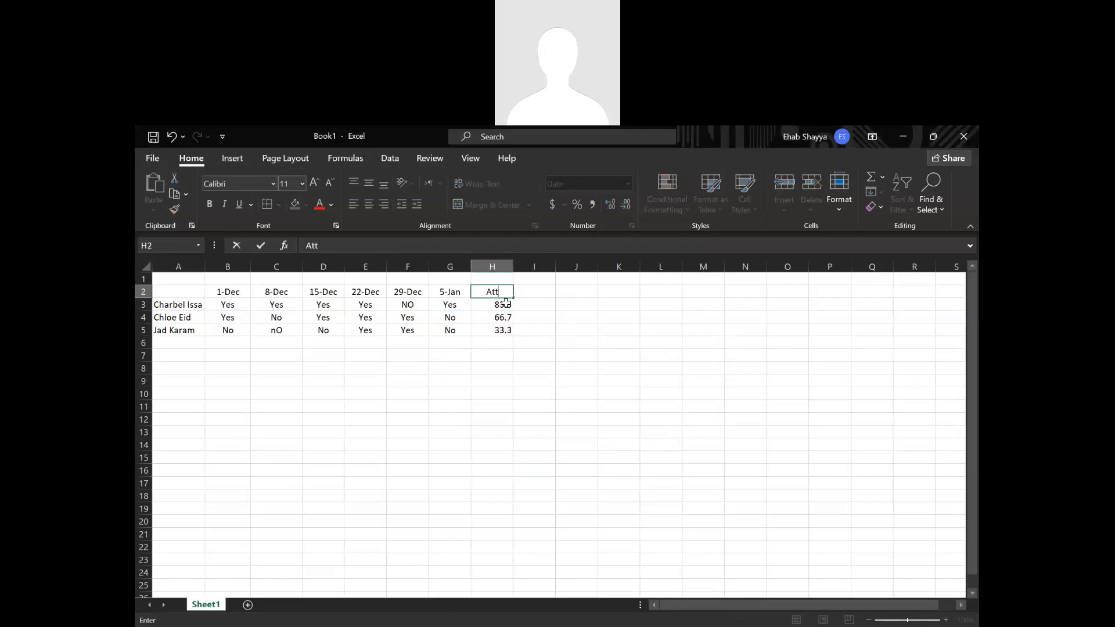
pyautogui.write('endance')
pyautogui.click(535, 368)
pyautogui.click(501, 267)
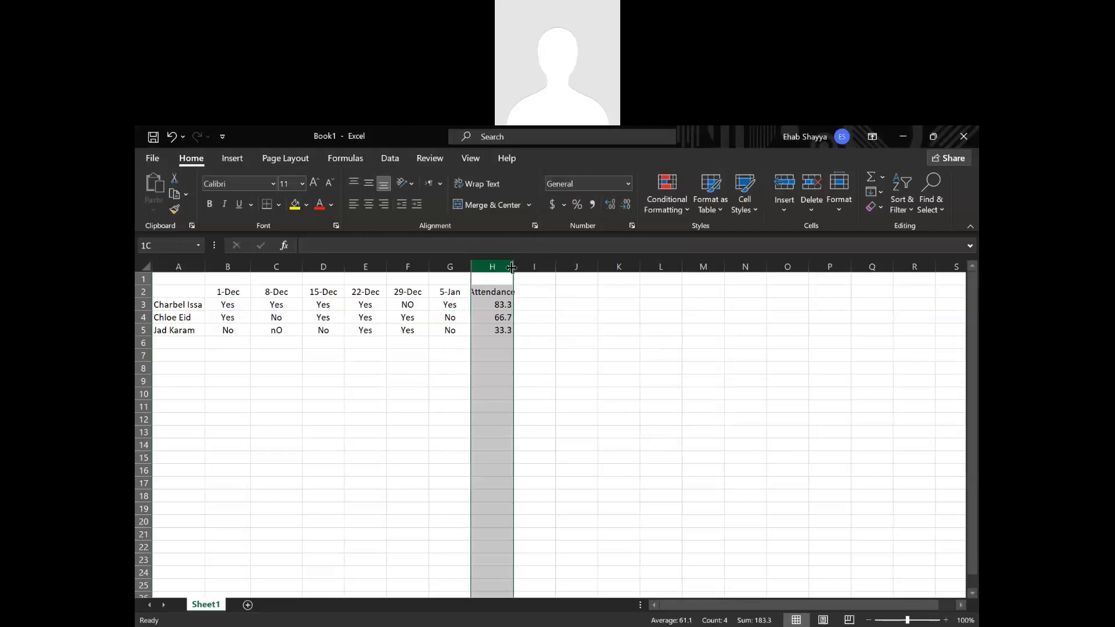
pyautogui.doubleClick(514, 266)
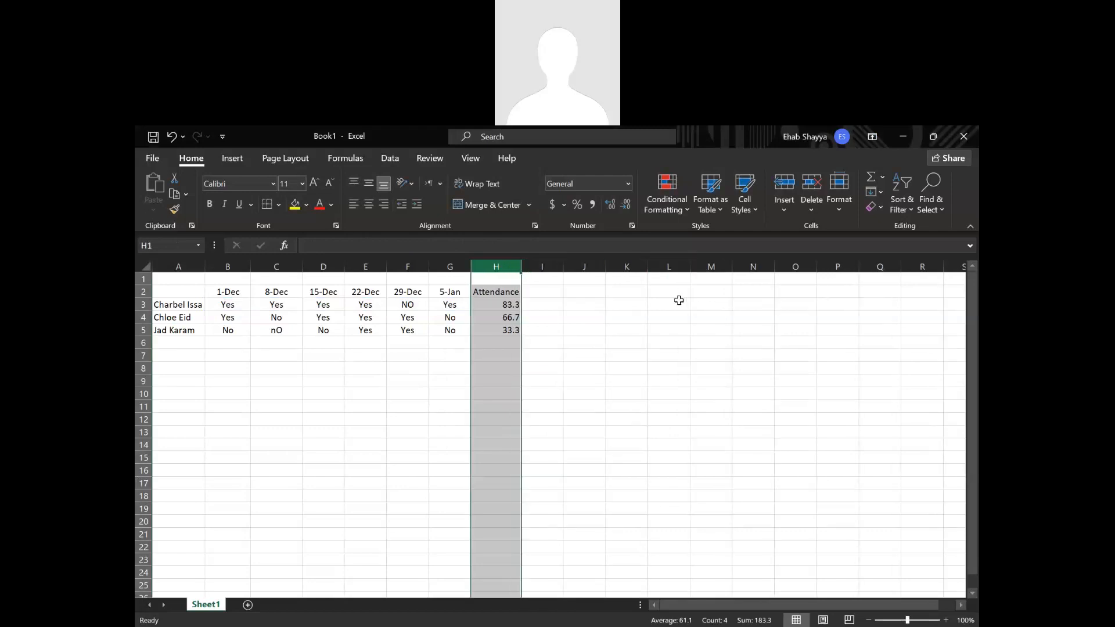
# Enter the headers Assignments in I2, Exam 1 in J2 and Fianl Exam in K2.
pyautogui.click(539, 291)
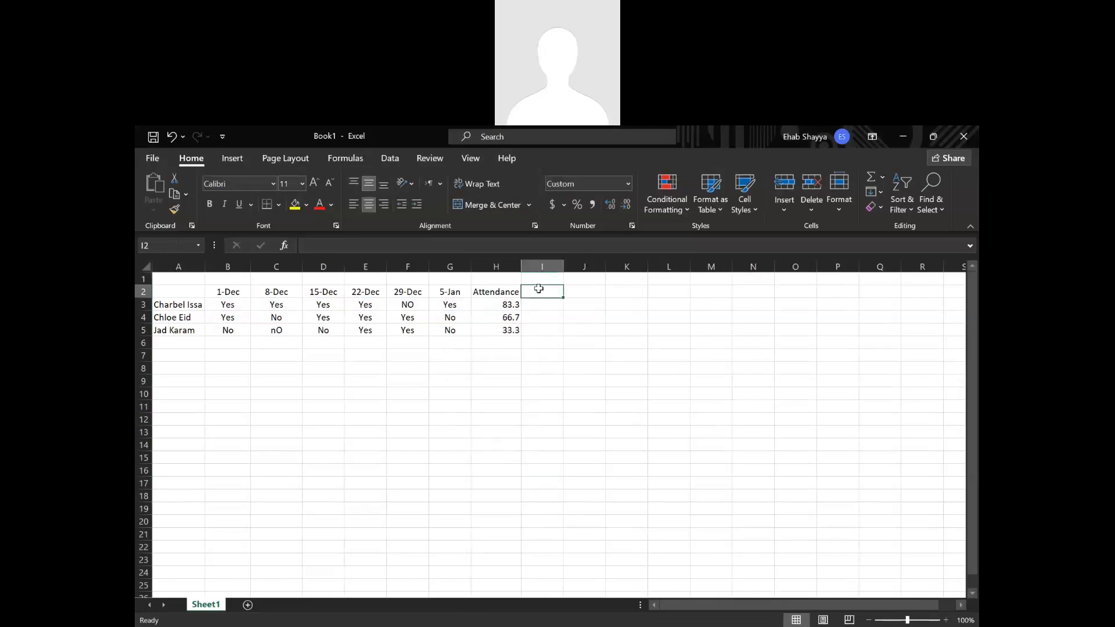
pyautogui.write('Assignme')
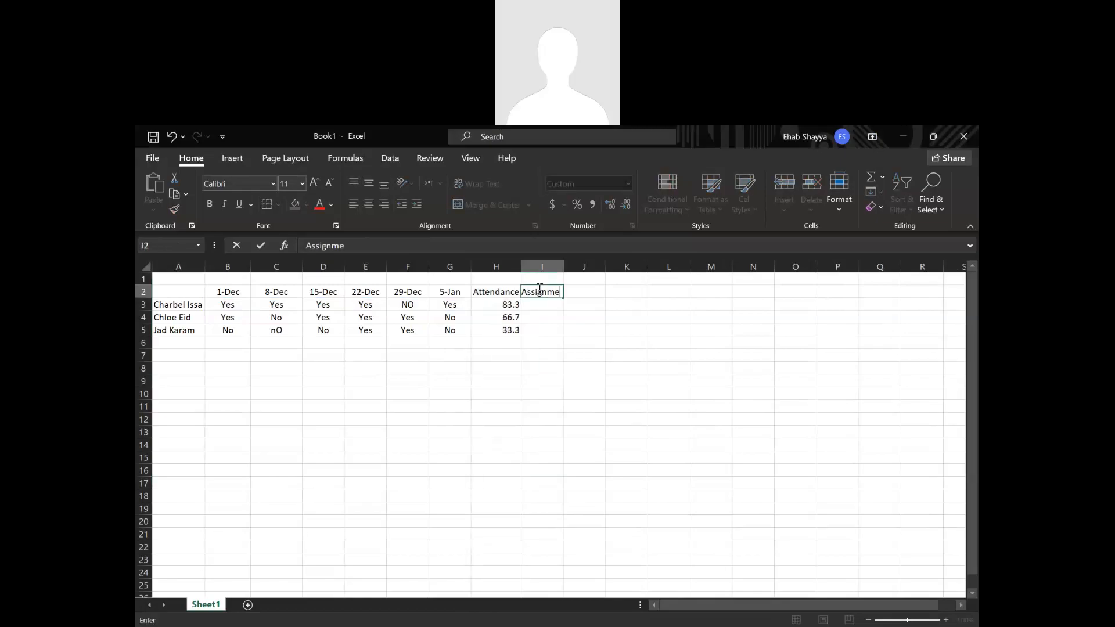
pyautogui.write('nts')
pyautogui.press('Tab')
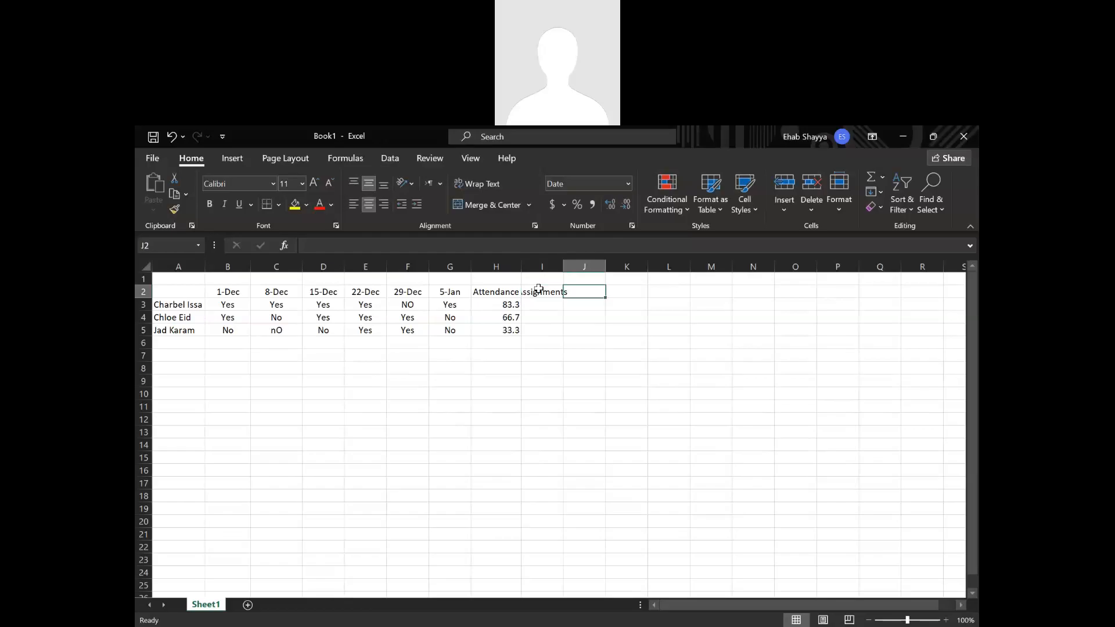
pyautogui.press('BackSpace')
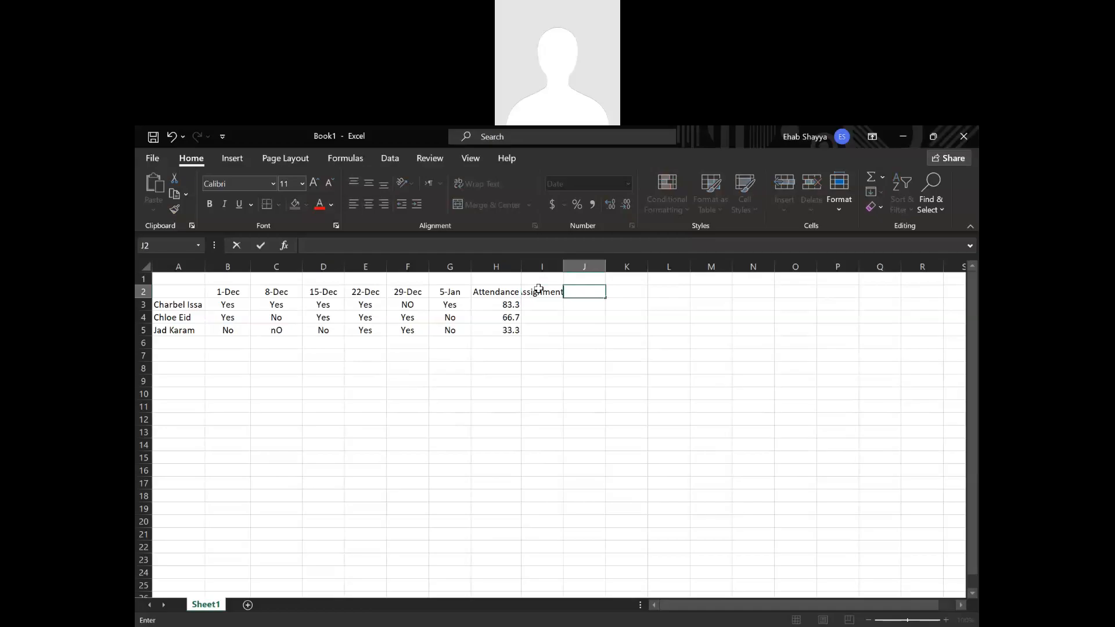
pyautogui.write('Exam 1')
pyautogui.press('Return')
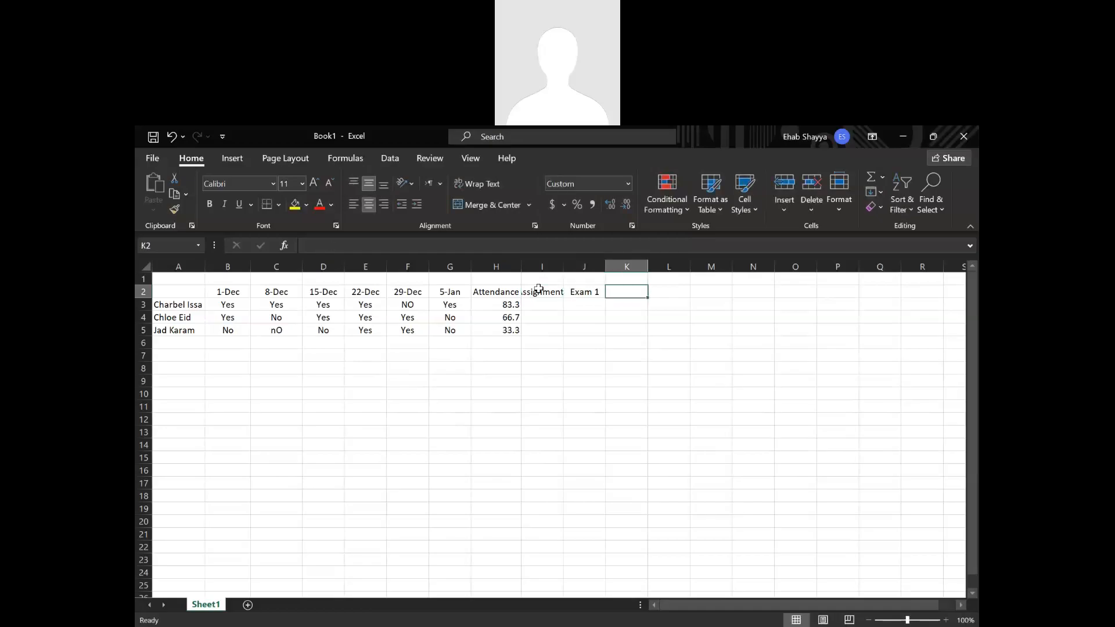
pyautogui.write('Fianl')
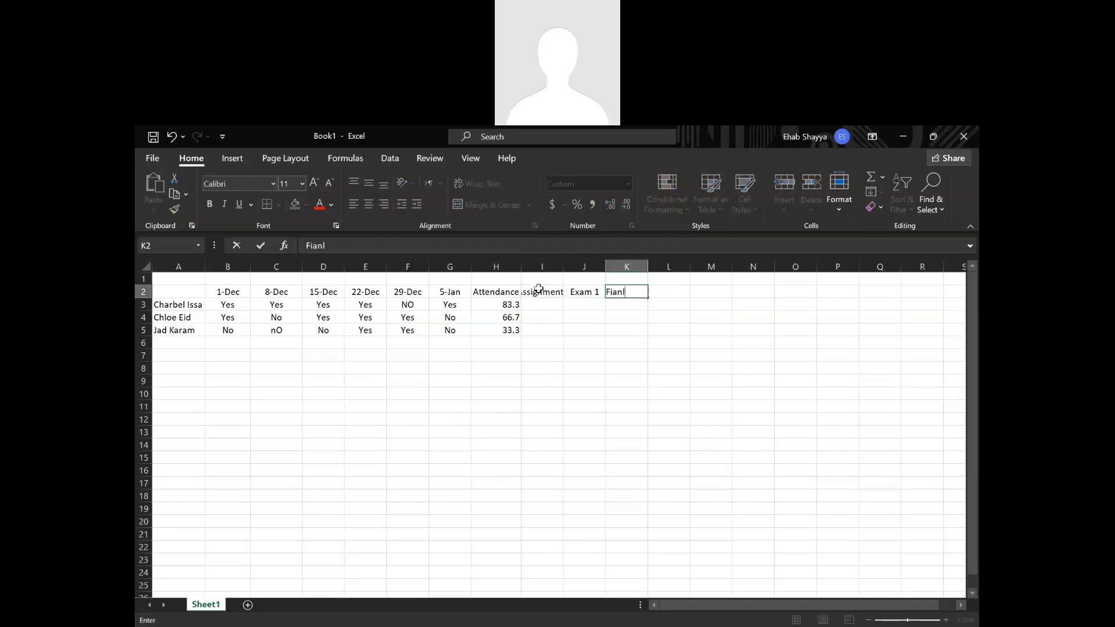
pyautogui.write(' Exam')
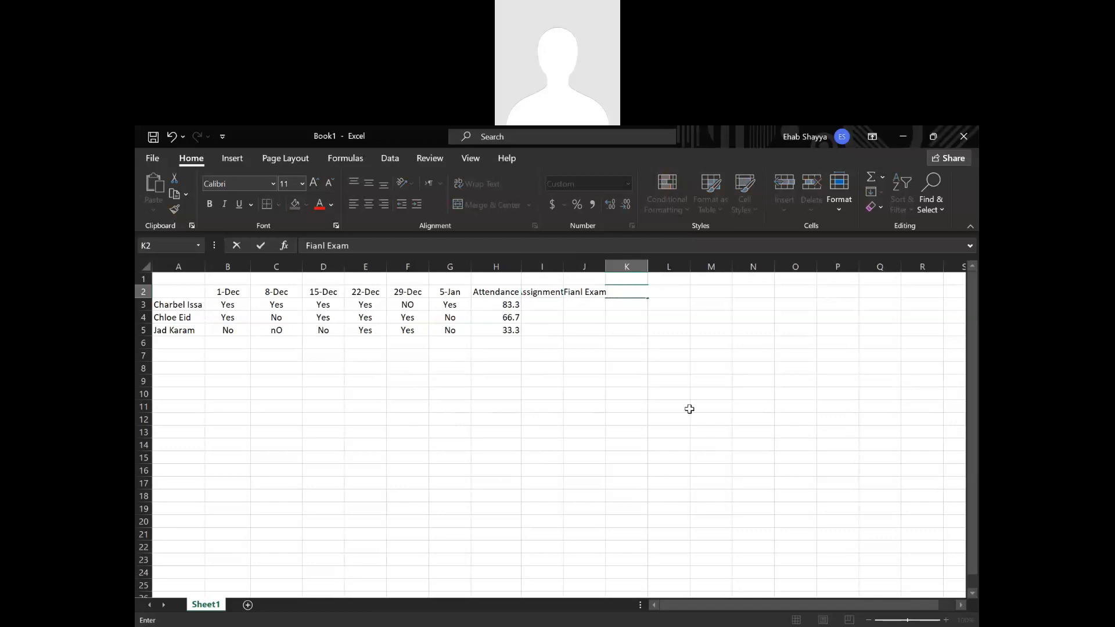
pyautogui.click(689, 408)
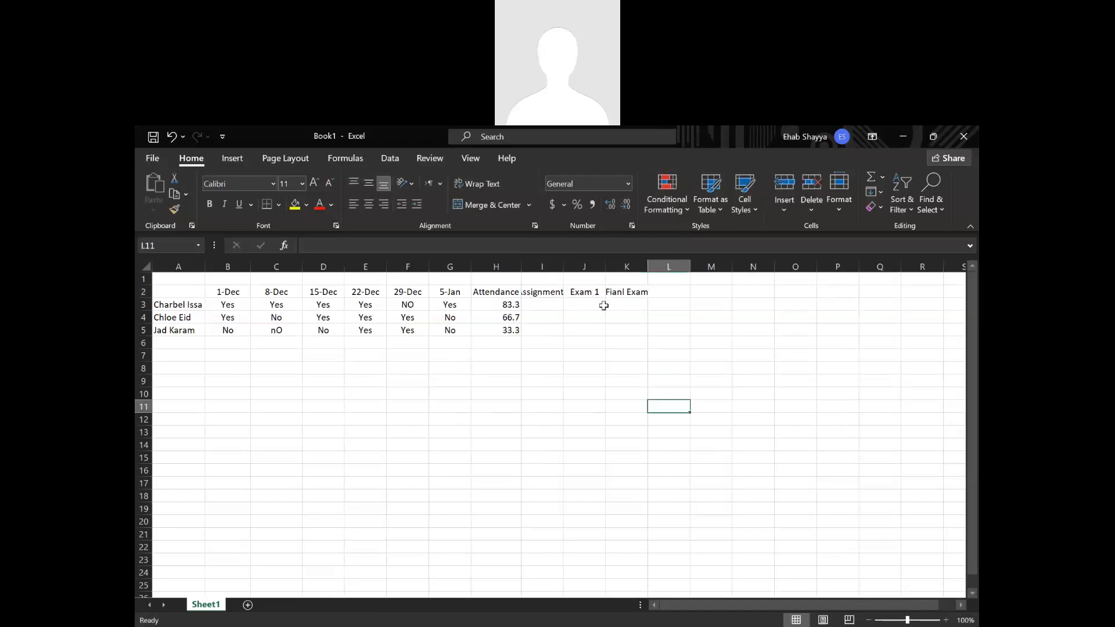
# Try autofitting column I and wrapping the text of the Assignments header in I2.
pyautogui.click(539, 293)
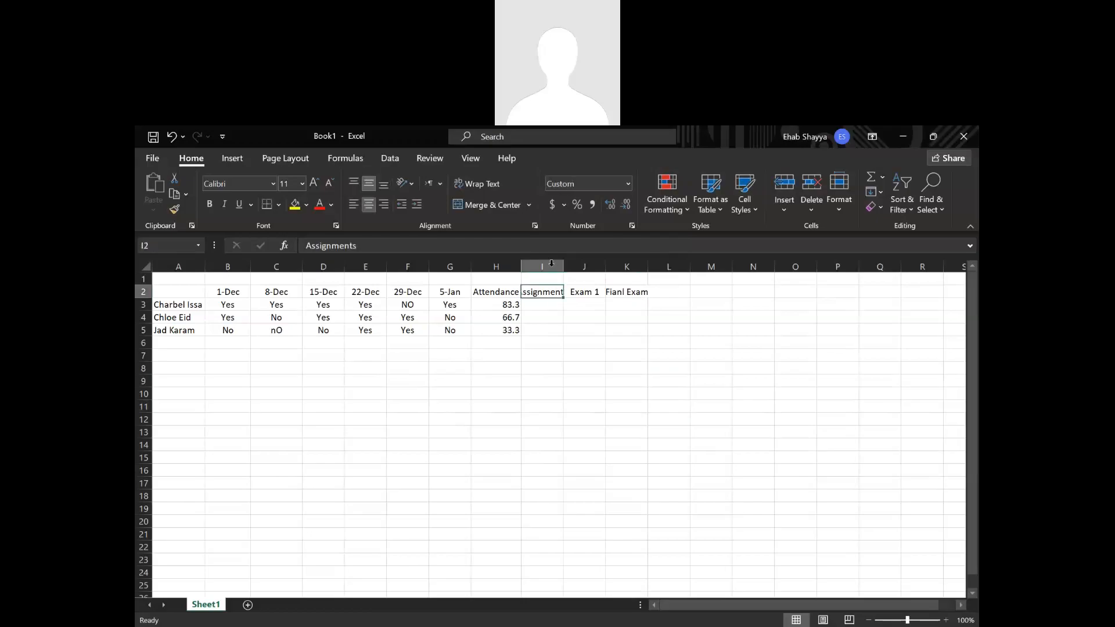
pyautogui.doubleClick(563, 266)
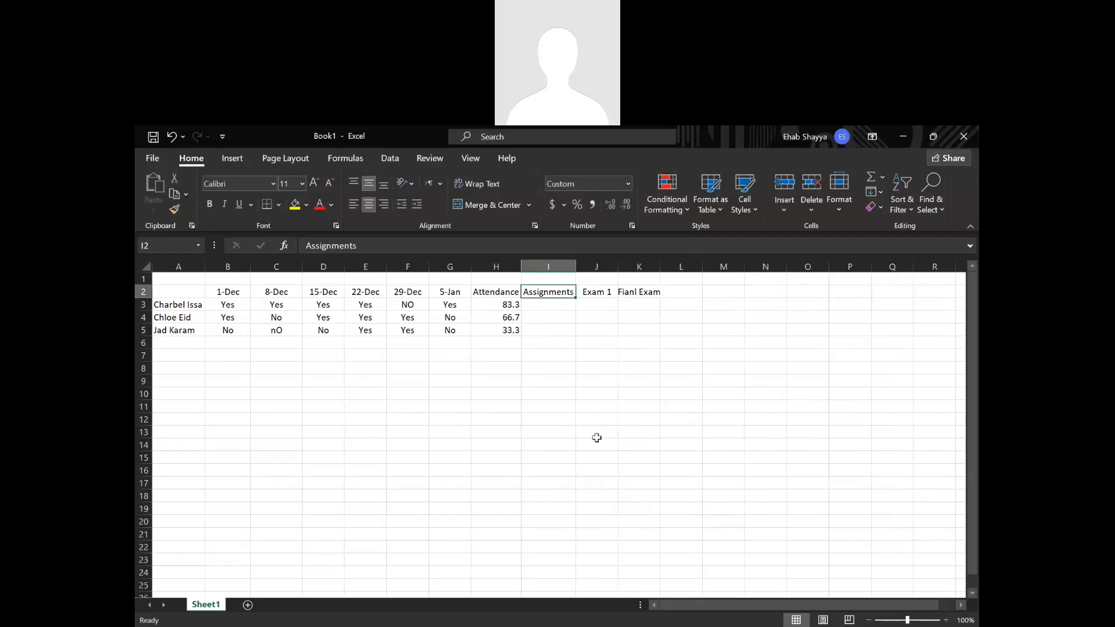
pyautogui.moveTo(576, 266); pyautogui.dragTo(586, 366)
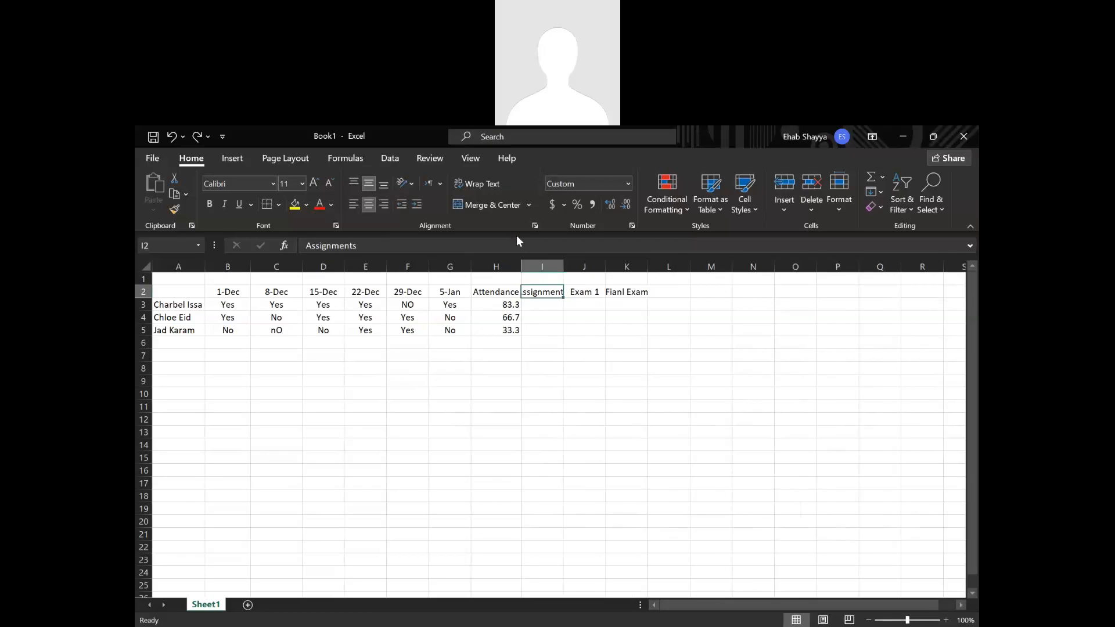
pyautogui.click(474, 187)
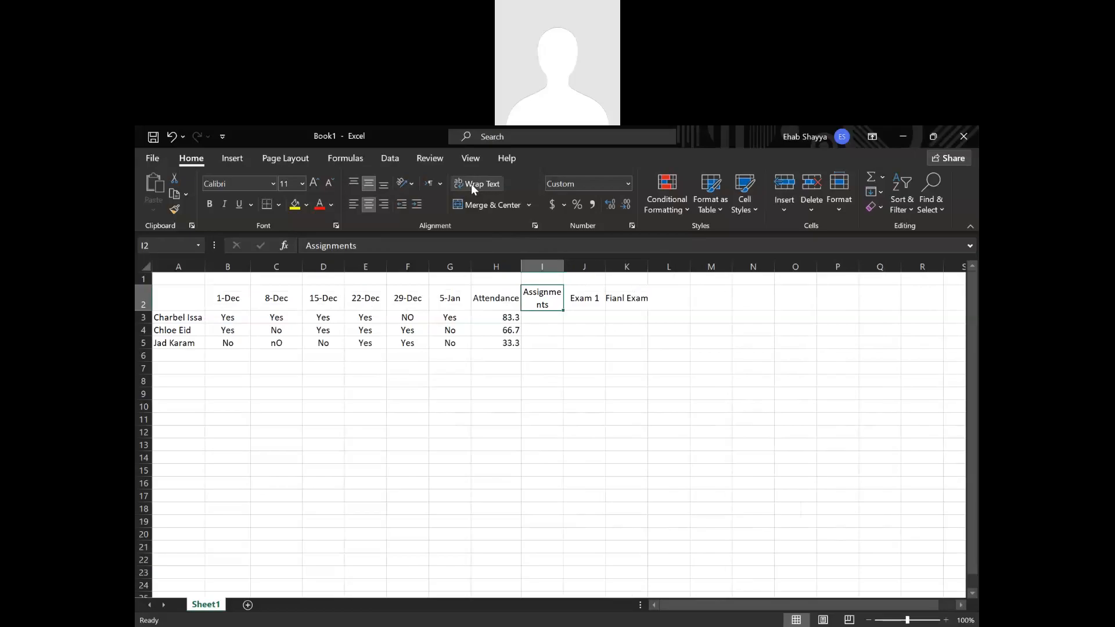
pyautogui.click(471, 183)
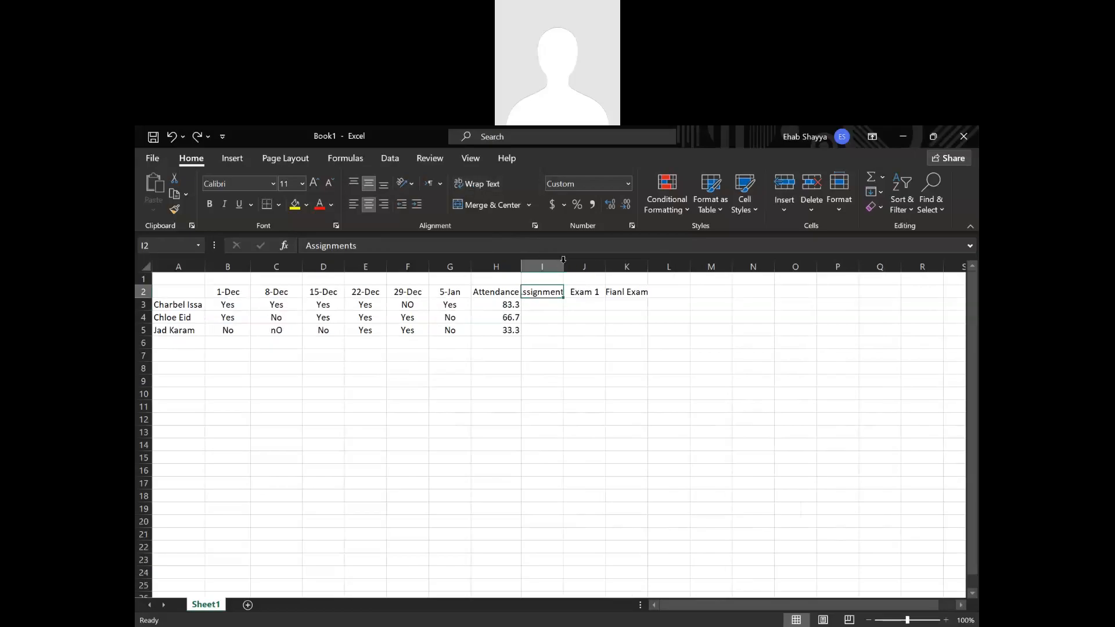
# Autofit column I and enter the first student's grades 20, 80 and 50 in I3, J3 and K3.
pyautogui.doubleClick(563, 266)
pyautogui.click(553, 305)
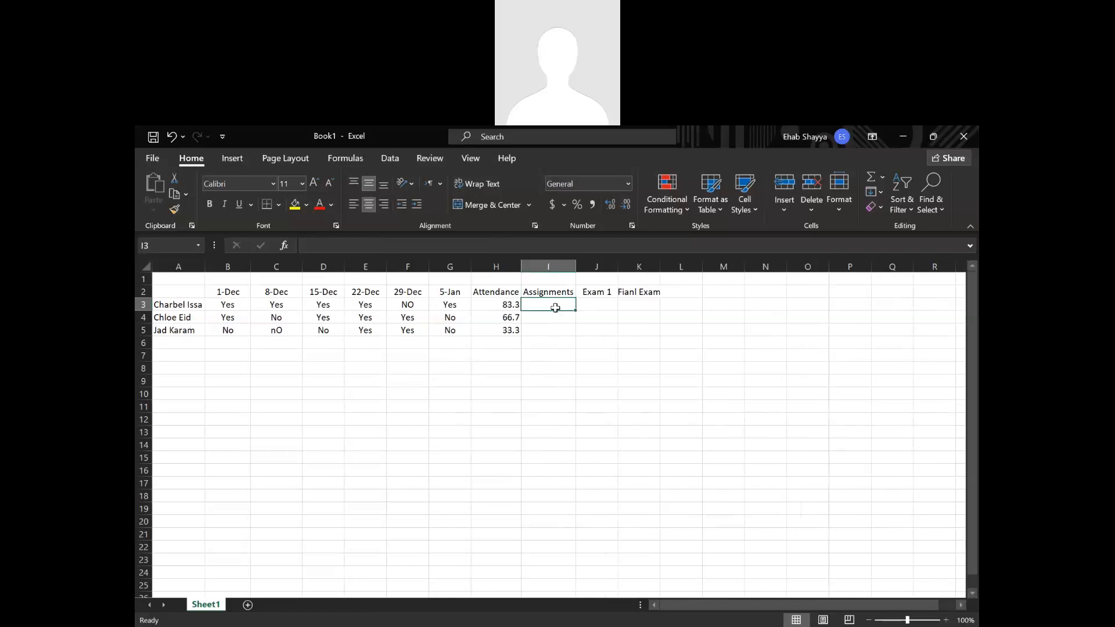
pyautogui.write('20')
pyautogui.press('Tab')
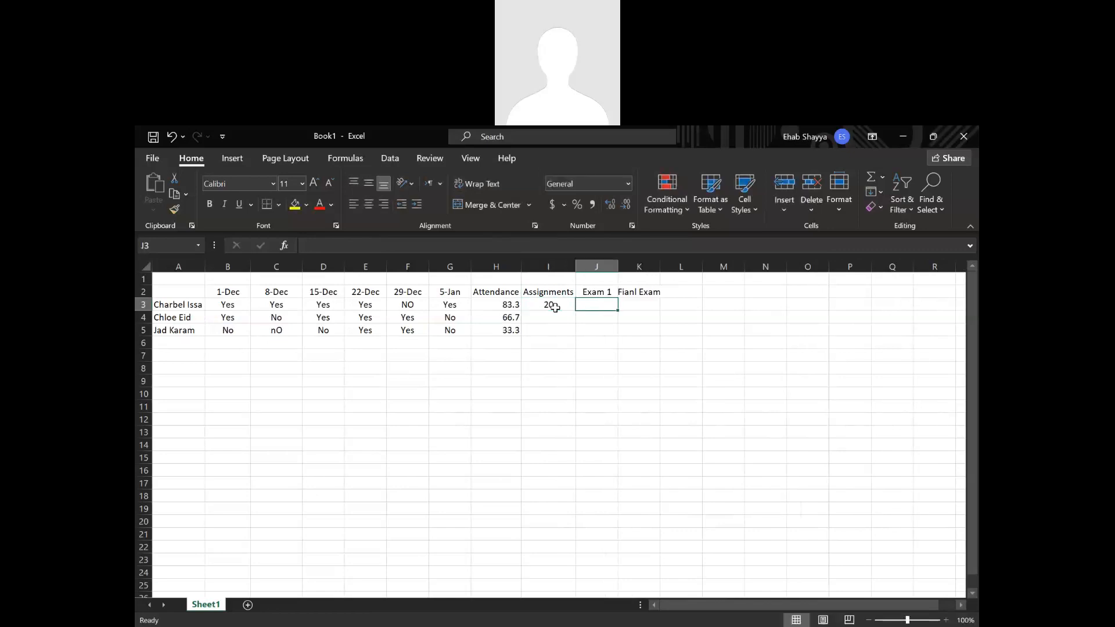
pyautogui.write('80')
pyautogui.press('Tab')
pyautogui.write('50')
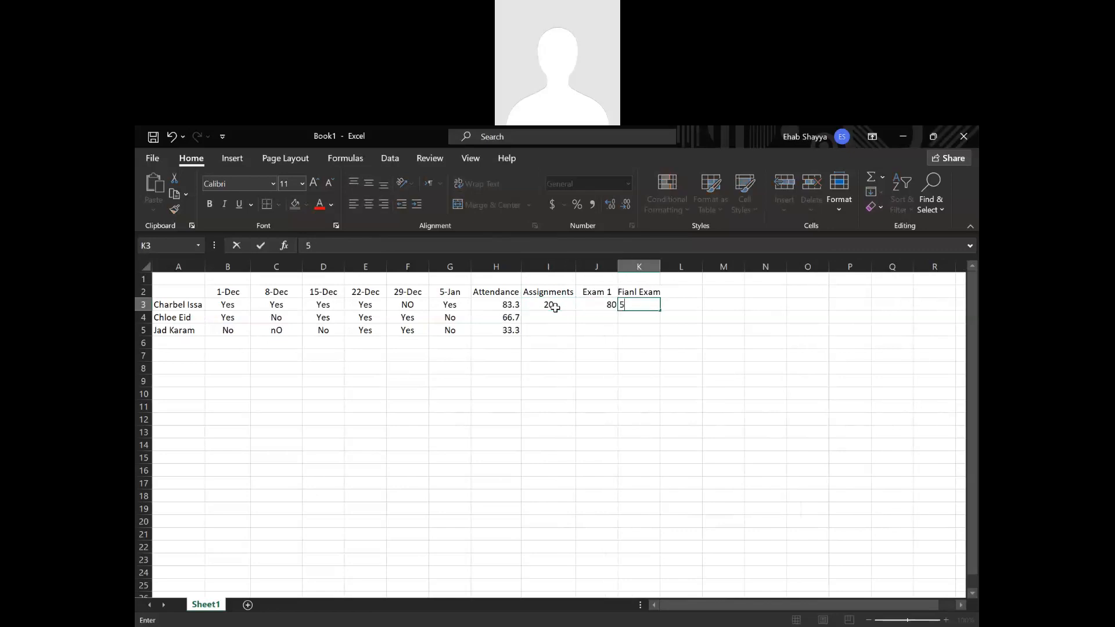
pyautogui.hotkey('ctrl', 'Return')
pyautogui.click(543, 365)
# Enter the second student's grades 80, 50 and 90 in cells I4, J4 and K4.
pyautogui.click(547, 317)
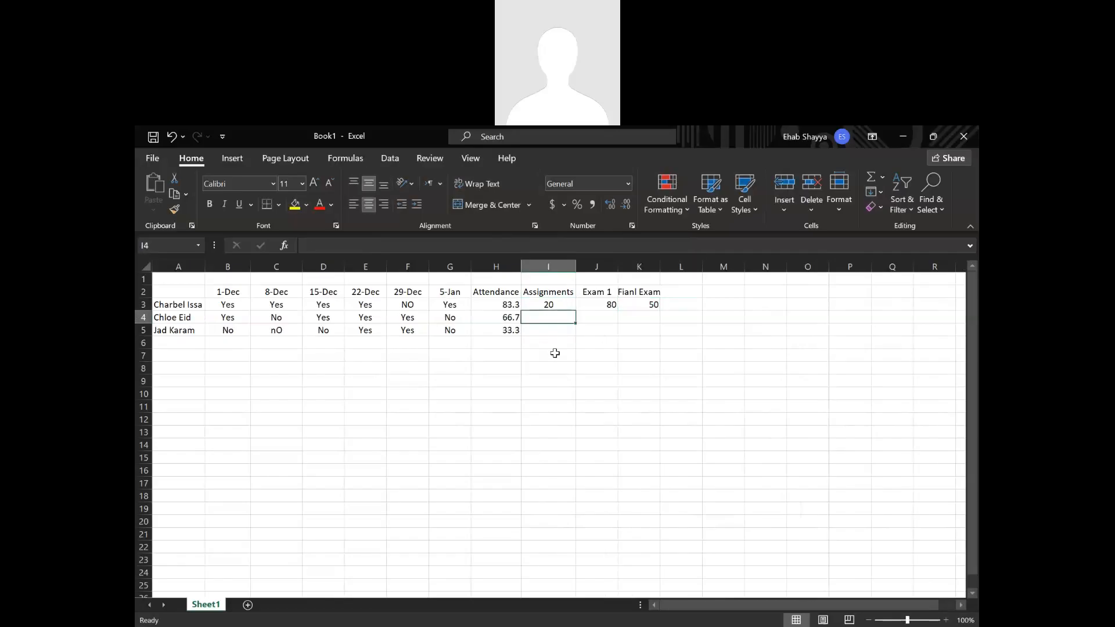
pyautogui.write('80')
pyautogui.press('Tab')
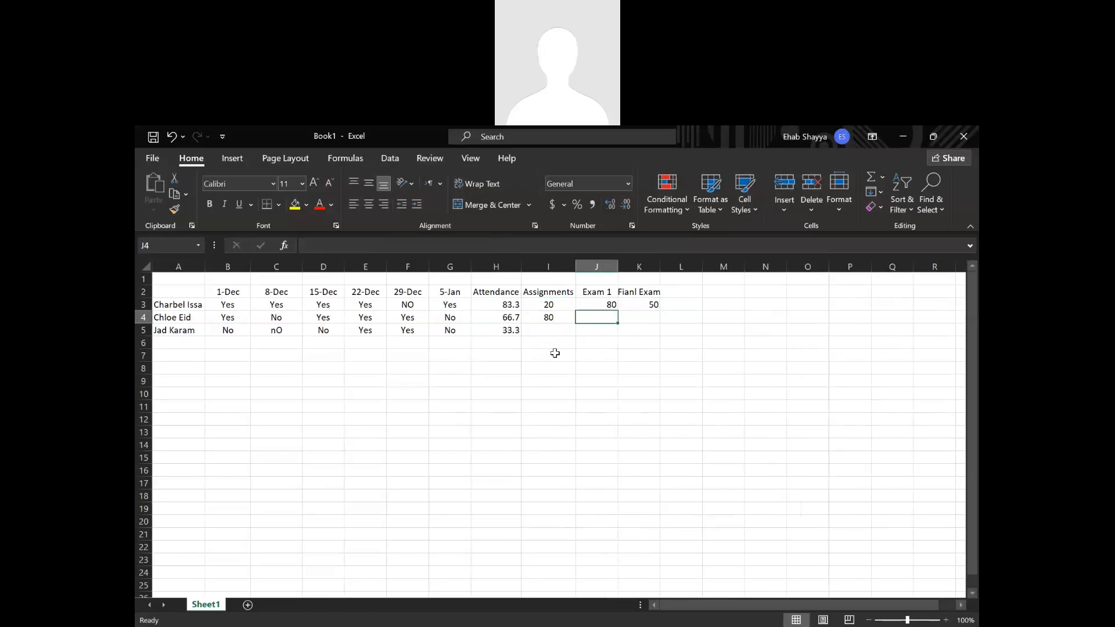
pyautogui.write('50')
pyautogui.press('Tab')
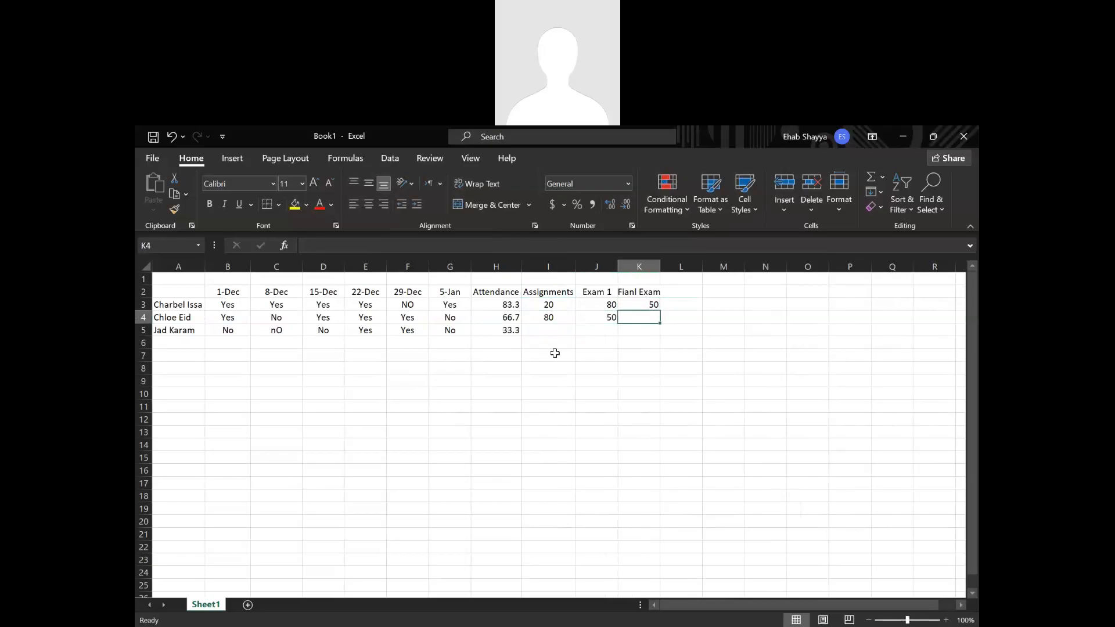
pyautogui.write('90')
pyautogui.press('Return')
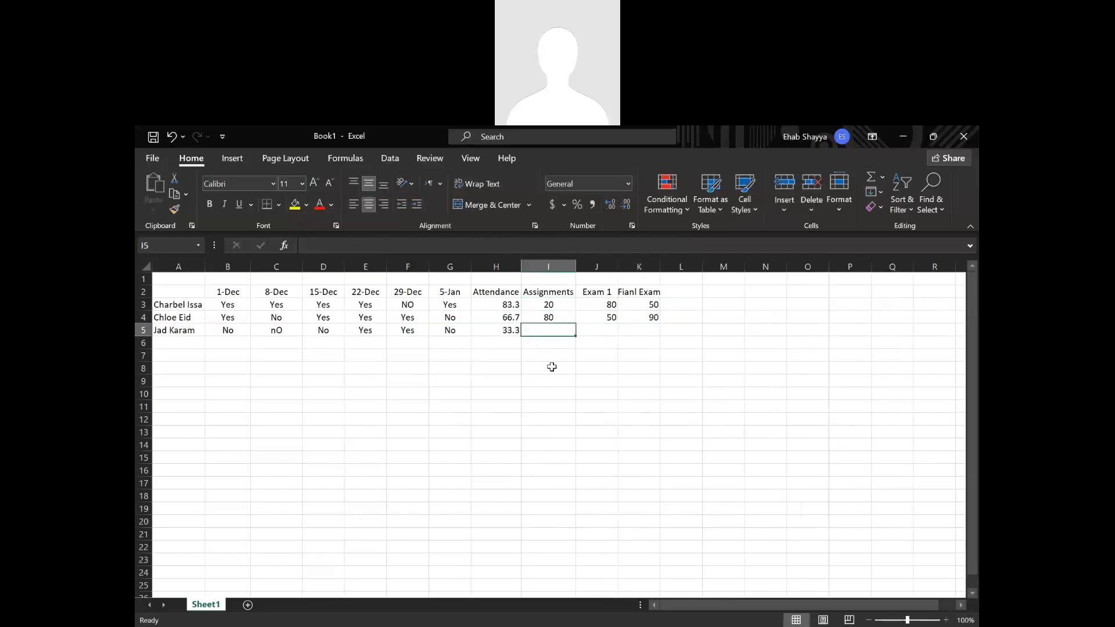
# Enter the third student's grades 10, 20 and 50 in cells I5, J5 and K5.
pyautogui.write('10')
pyautogui.press('Tab')
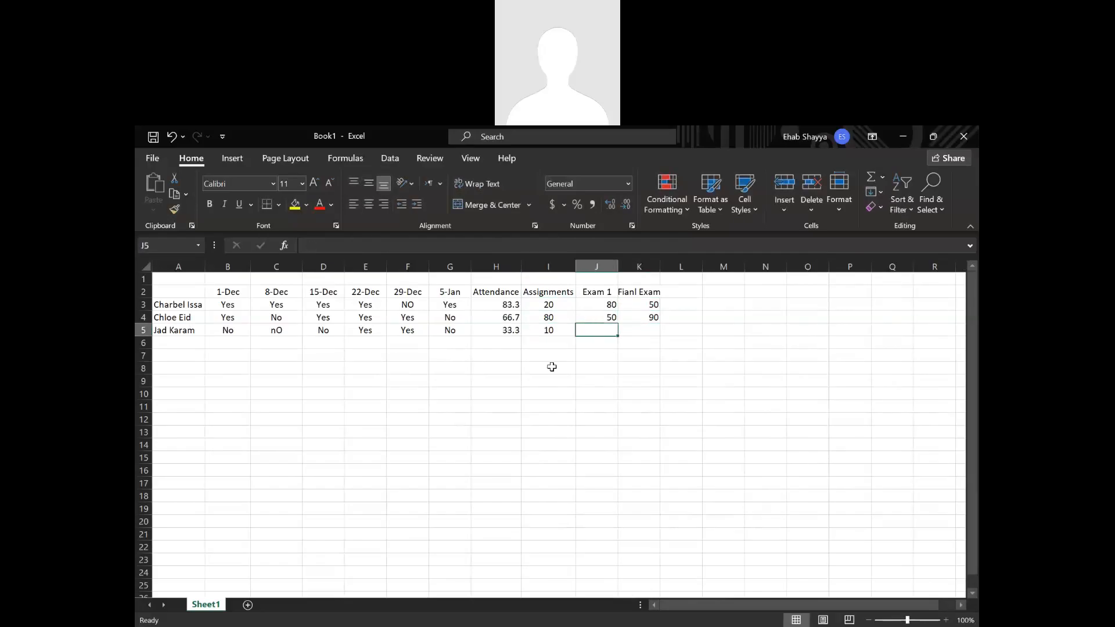
pyautogui.write('20')
pyautogui.press('Tab')
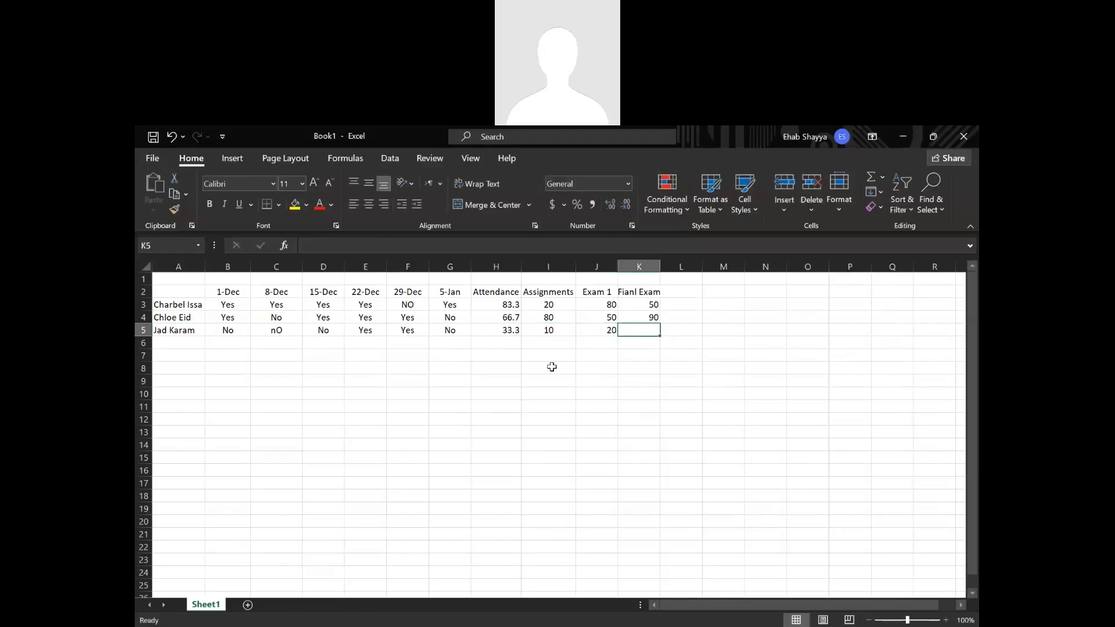
pyautogui.write('50')
pyautogui.click(592, 393)
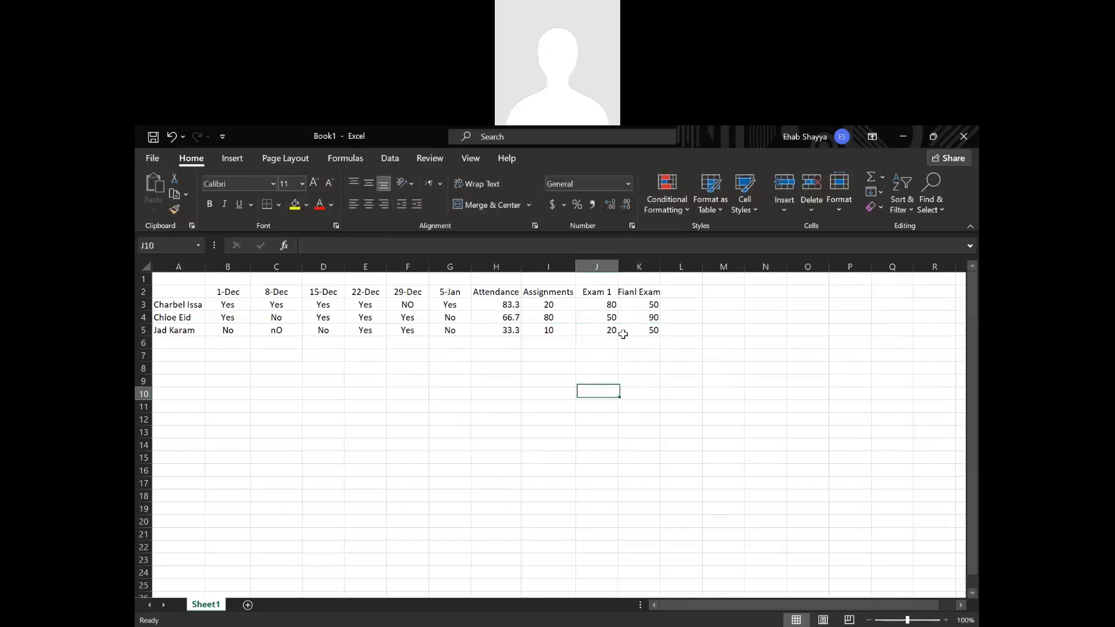
# Change the first student's Assignments grade in I3 to 90 and the final exam grade in K3 to 90.
pyautogui.click(549, 307)
pyautogui.write('90')
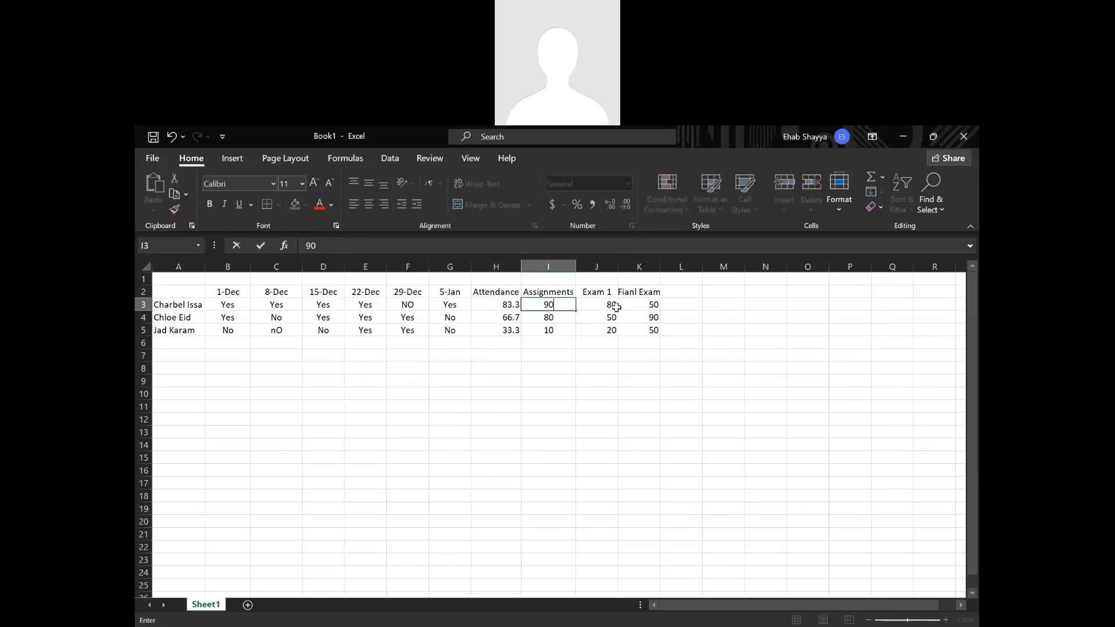
pyautogui.click(641, 304)
pyautogui.write('990')
pyautogui.press('BackSpace')
pyautogui.press('BackSpace')
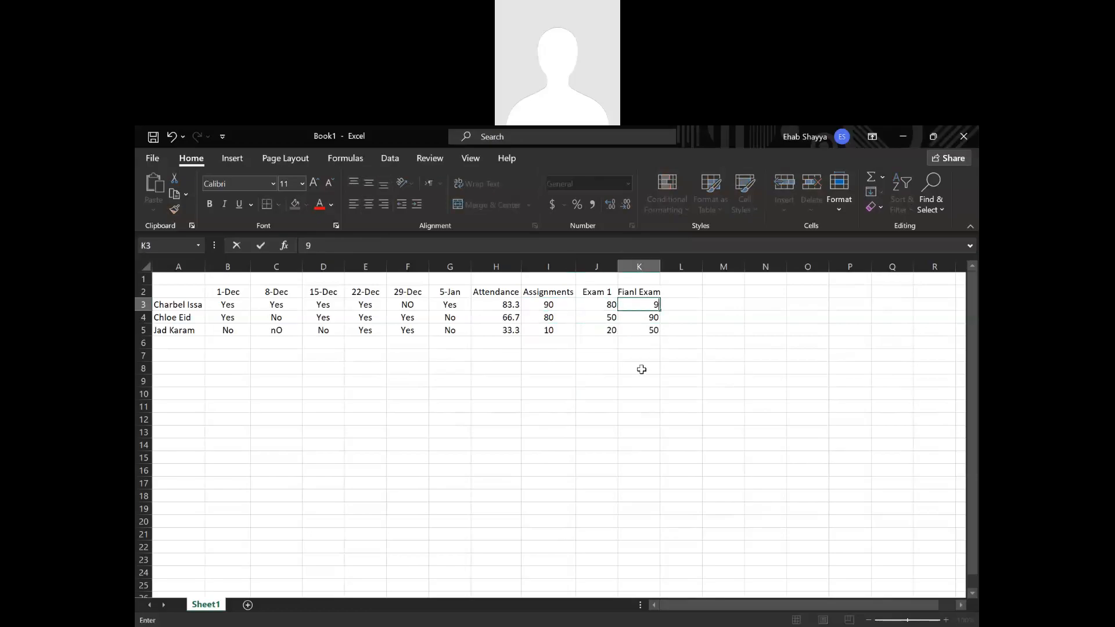
pyautogui.write('0')
pyautogui.click(639, 370)
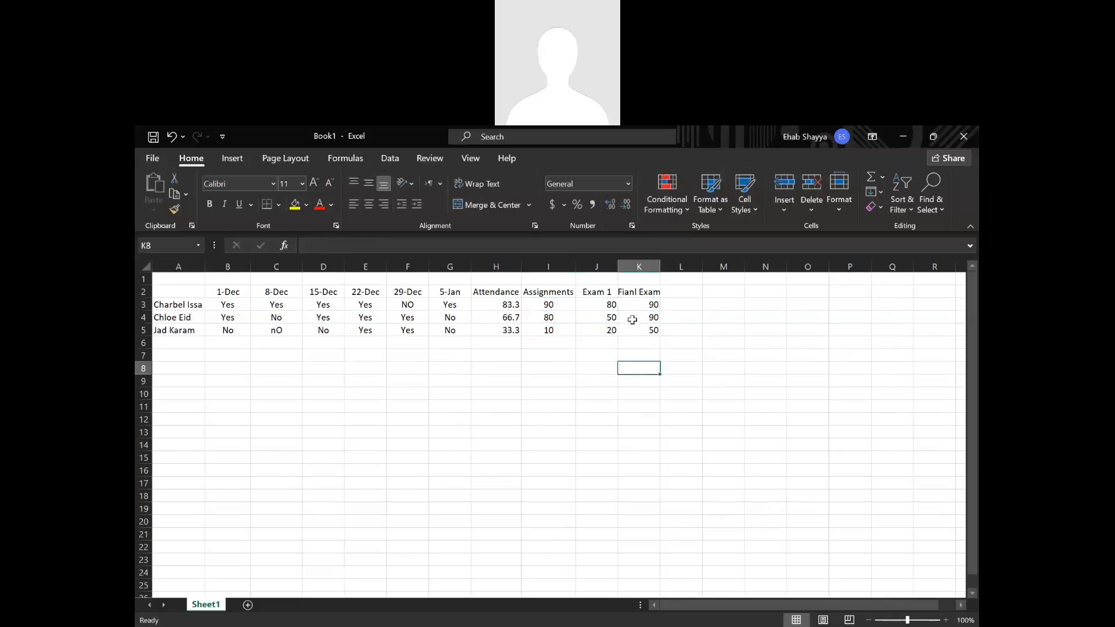
# Center the values in H3:K5 horizontally and vertically, and autofit column K.
pyautogui.moveTo(502, 305); pyautogui.dragTo(639, 330)
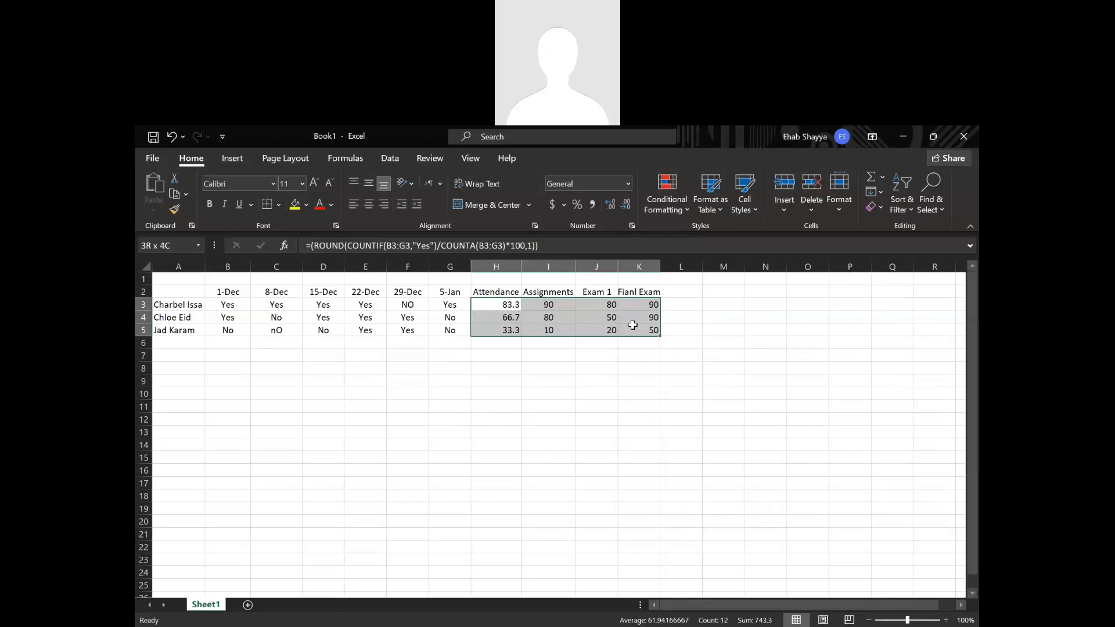
pyautogui.click(368, 204)
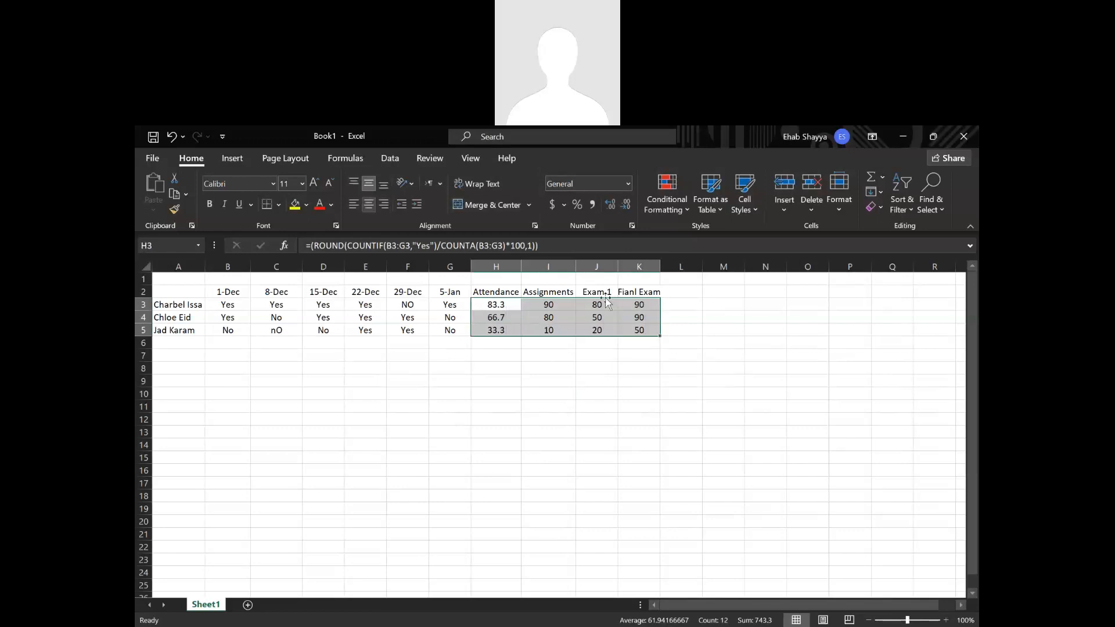
pyautogui.click(639, 406)
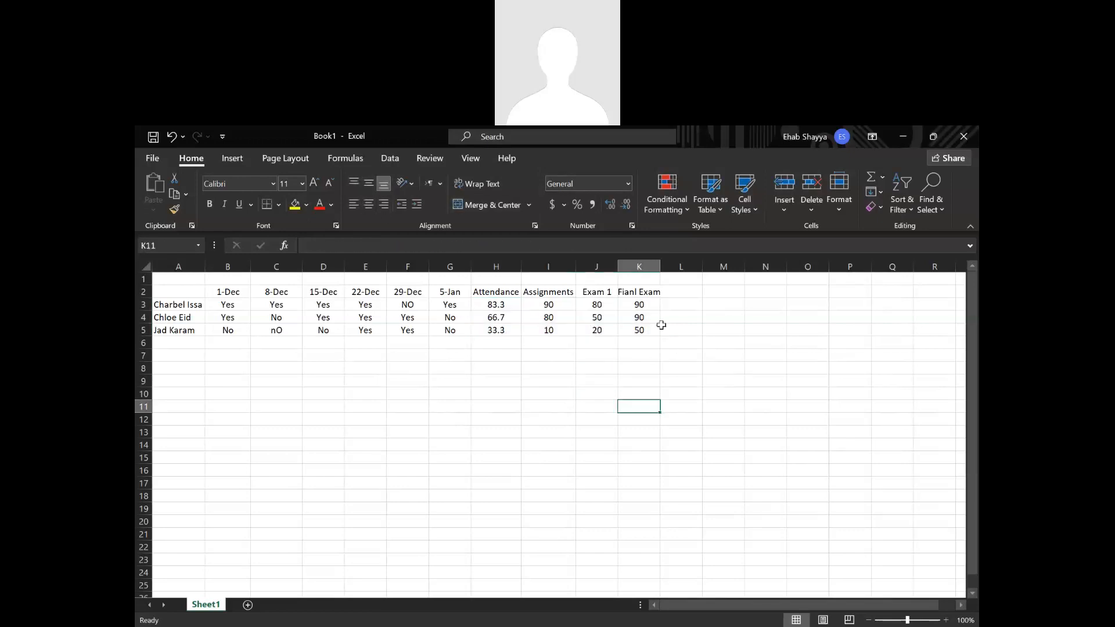
pyautogui.doubleClick(660, 266)
# Enter the header Final Grade in L2 and wrap its text.
pyautogui.click(689, 292)
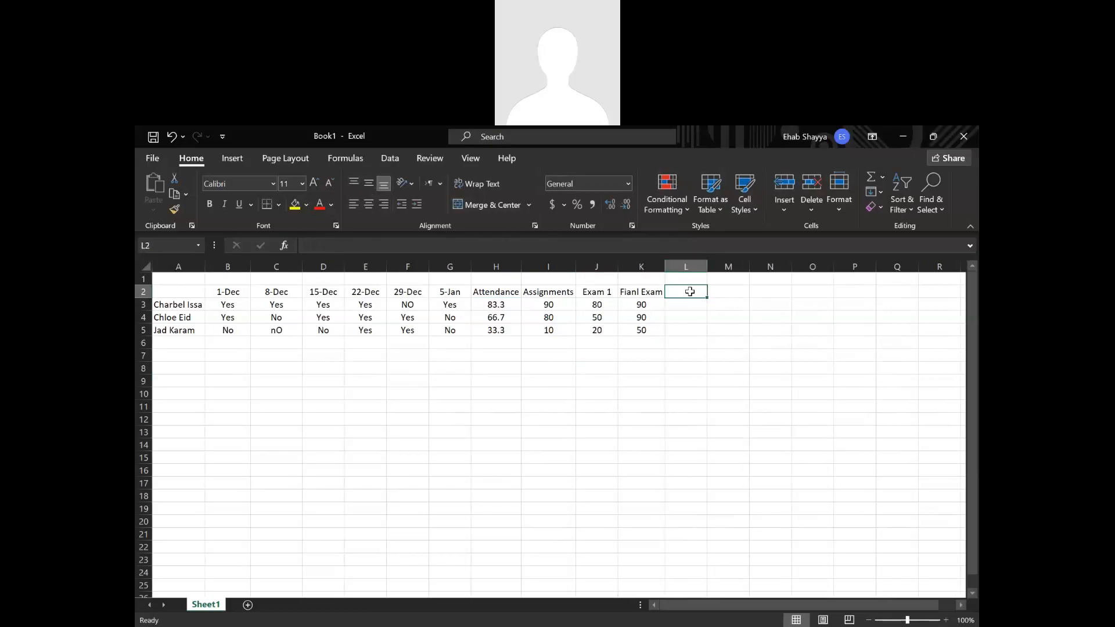
pyautogui.write('Final Gra')
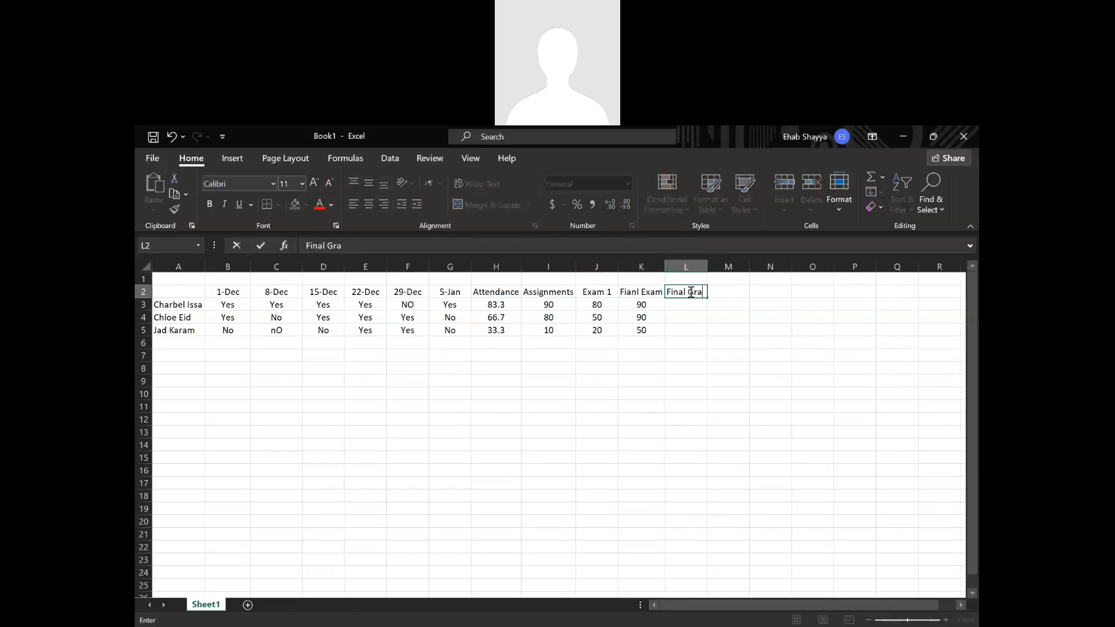
pyautogui.write('de')
pyautogui.press('Return')
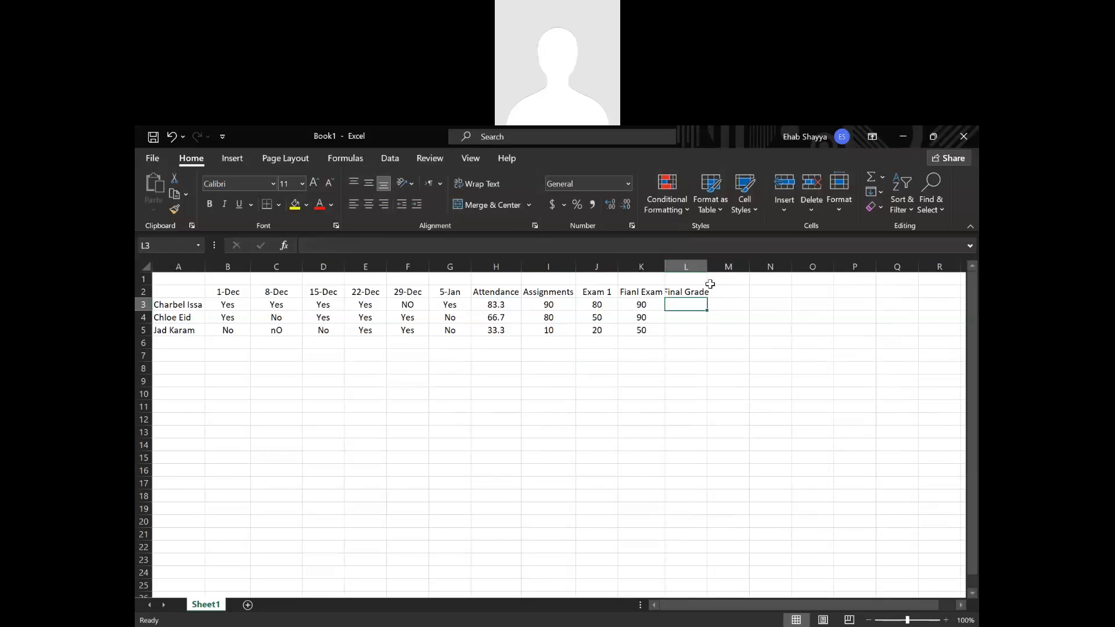
pyautogui.click(700, 292)
pyautogui.click(490, 187)
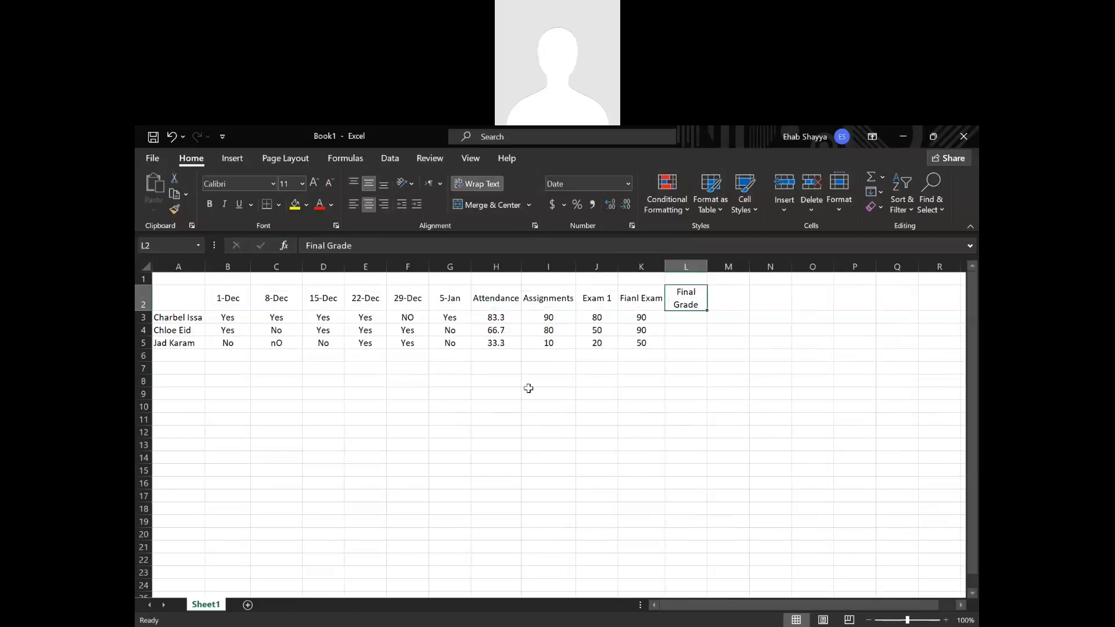
pyautogui.click(700, 369)
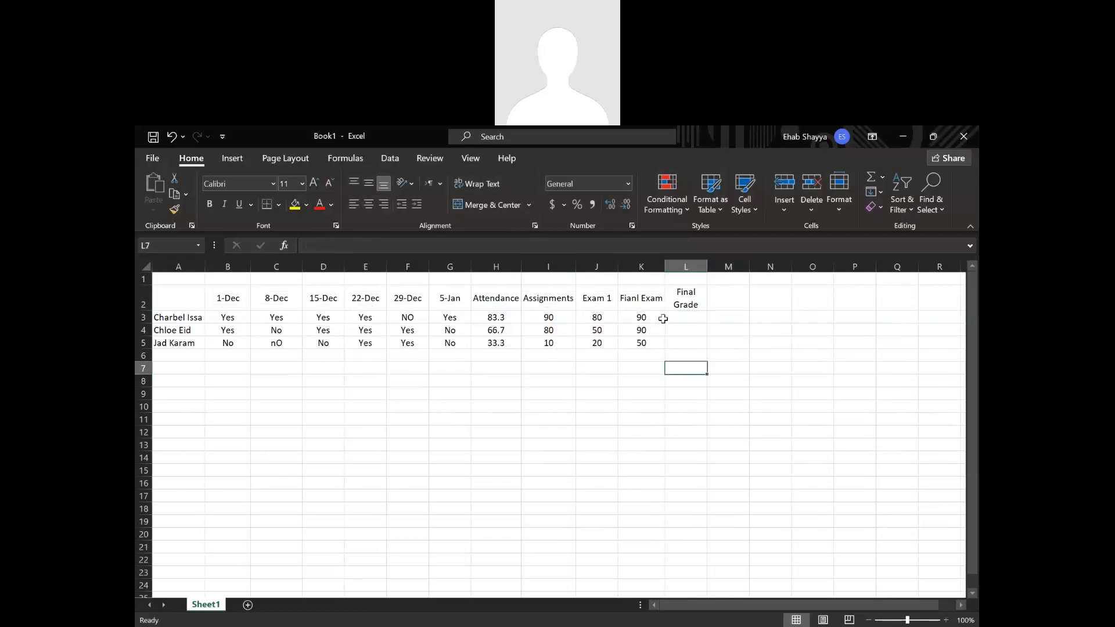
# Enter the sample text hdfshfgsf in L3 without a leading equals sign.
pyautogui.click(669, 318)
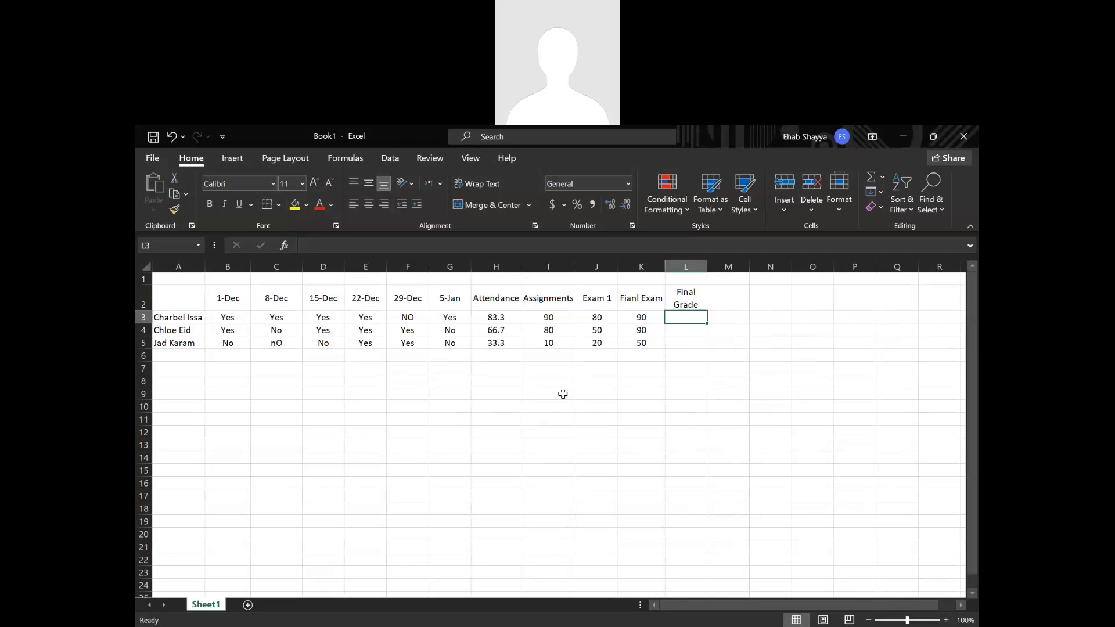
pyautogui.write('=')
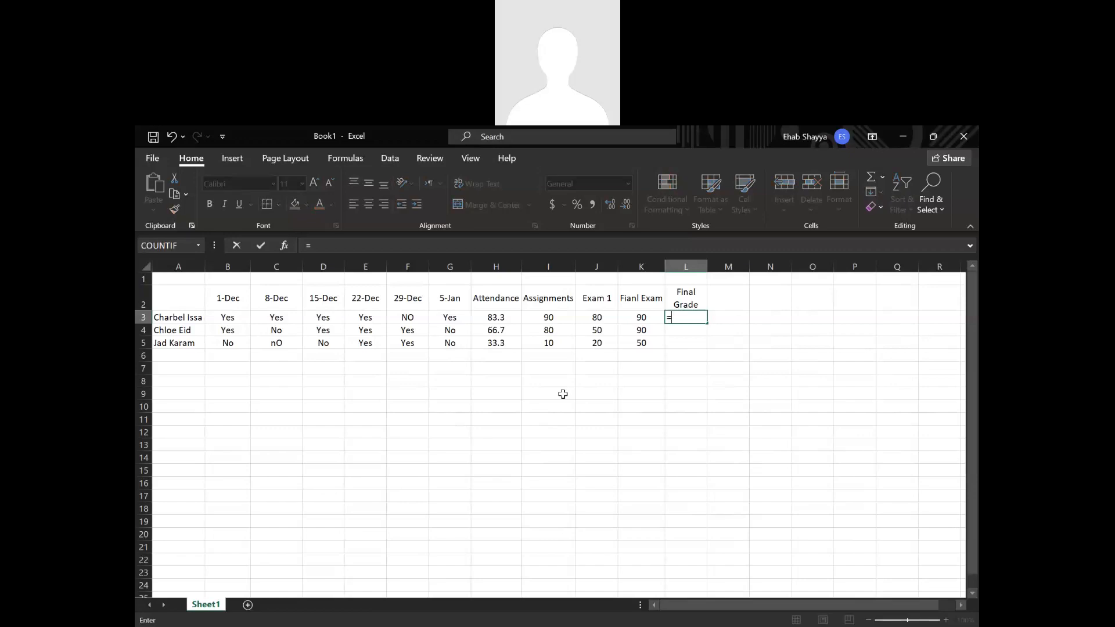
pyautogui.press('BackSpace')
pyautogui.write('hdfshfgsf')
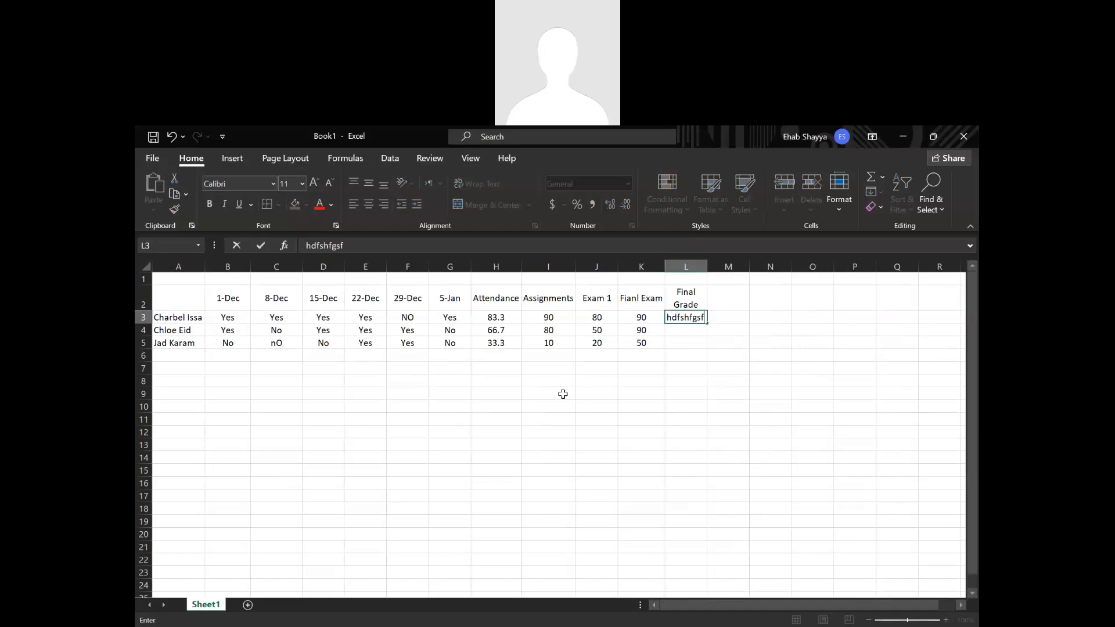
pyautogui.press('Return')
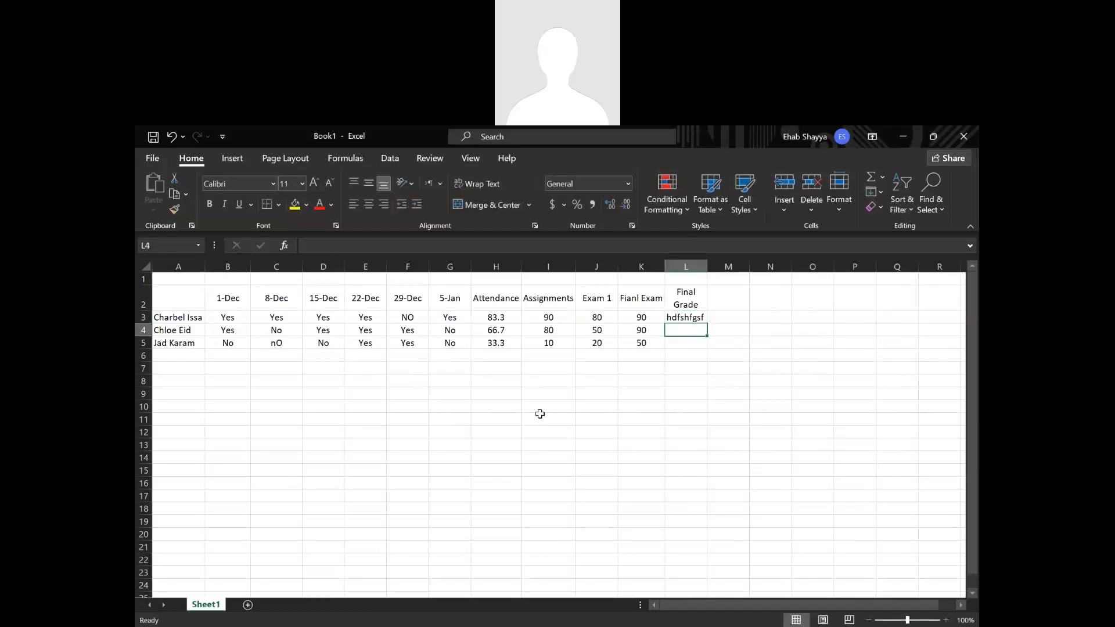
# Replace the content of L3 with the plain text 1+1 and convert it into the formula =1+1.
pyautogui.click(697, 318)
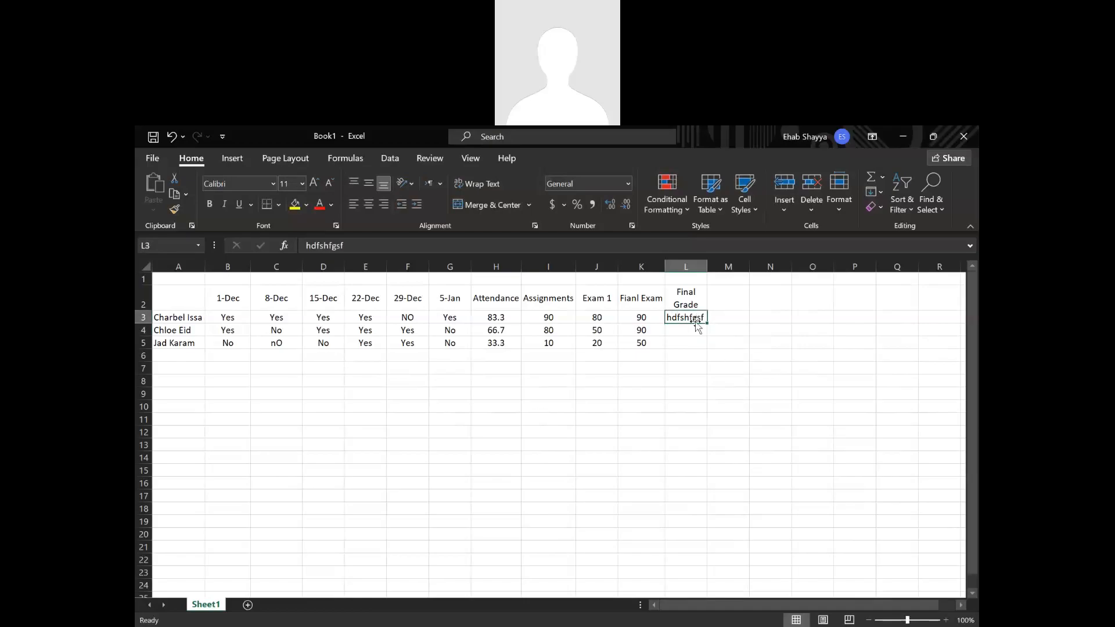
pyautogui.write('1+1')
pyautogui.press('Return')
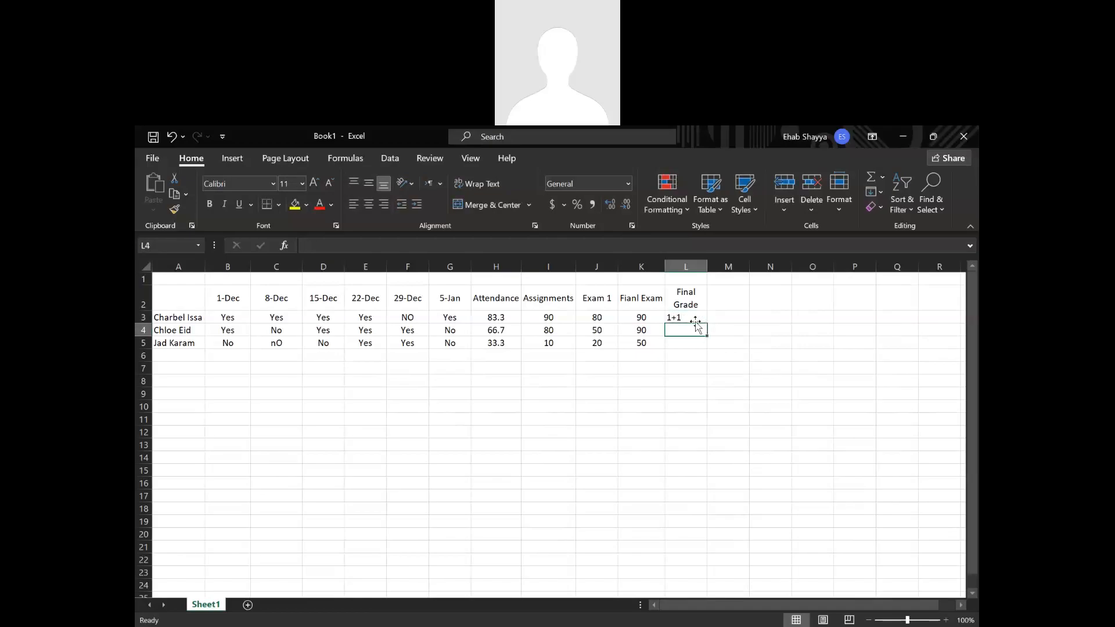
pyautogui.doubleClick(668, 315)
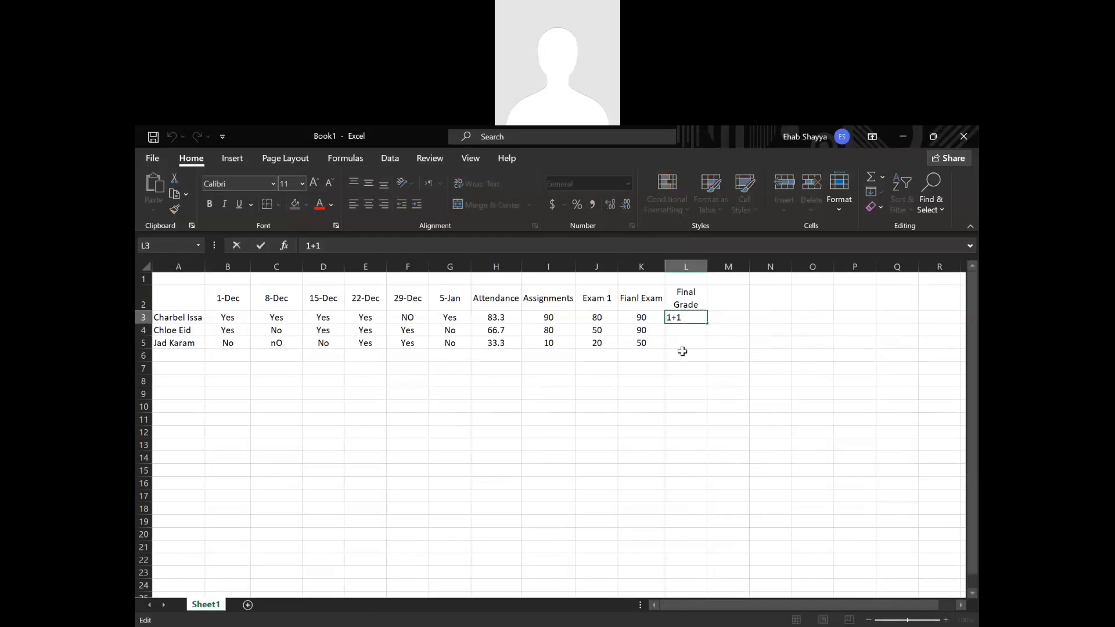
pyautogui.write('=')
pyautogui.press('Return')
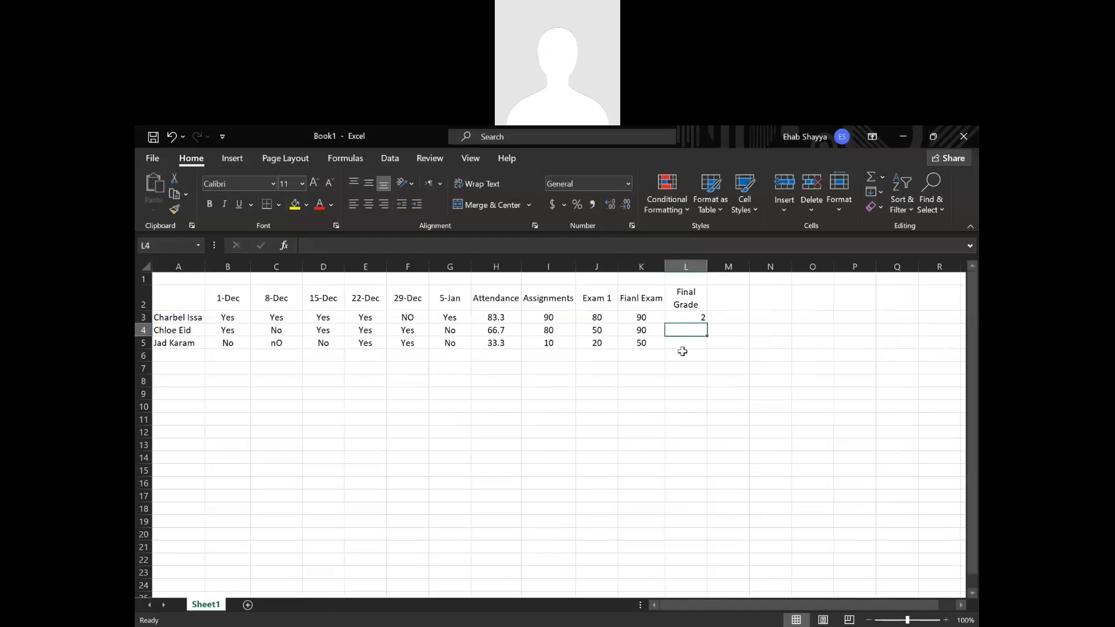
# Undo the conversion to a formula in L3 and clear the cell.
pyautogui.hotkey('ctrl', 'z')
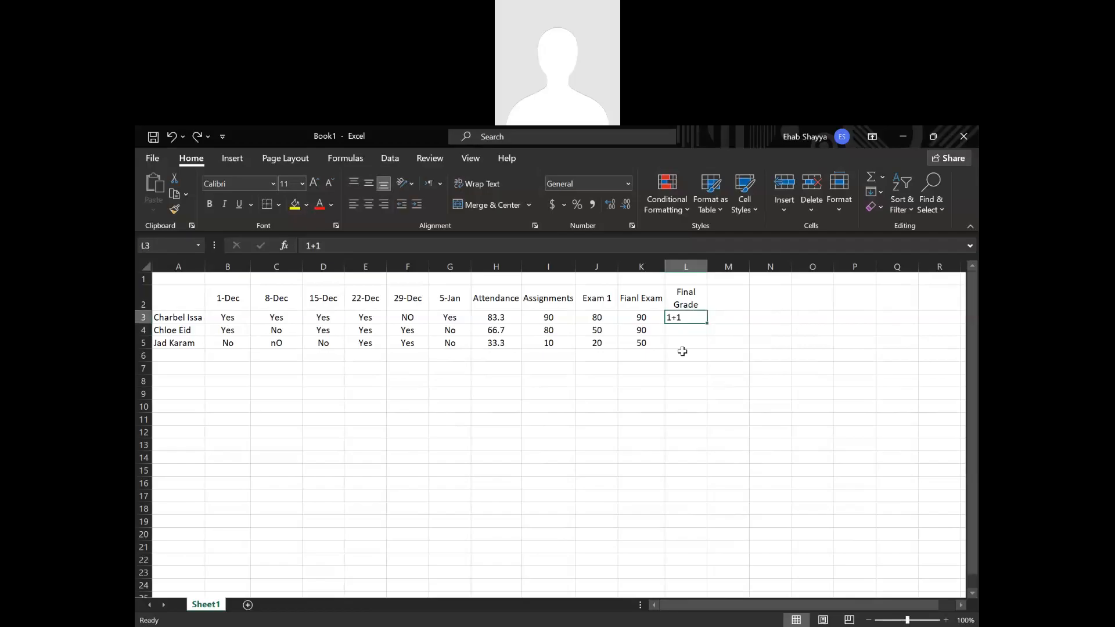
pyautogui.press('Delete')
pyautogui.click(701, 393)
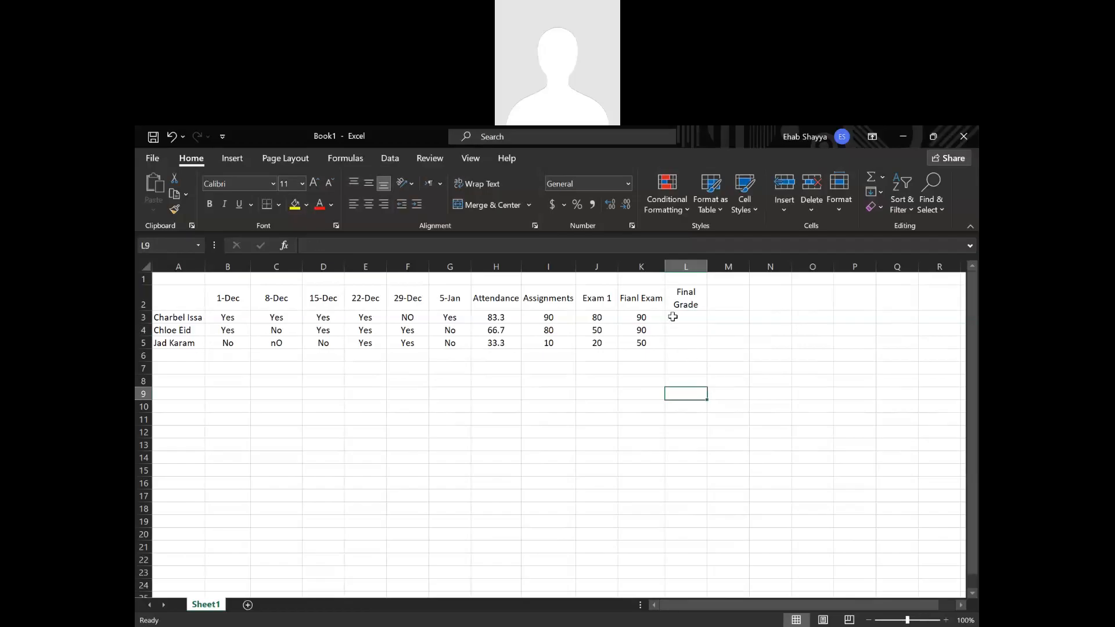
# Start the final grade formula in L3 with attendance H3 weighted 0.1 plus assignments I3 weighted 0.2.
pyautogui.click(676, 319)
pyautogui.write('=')
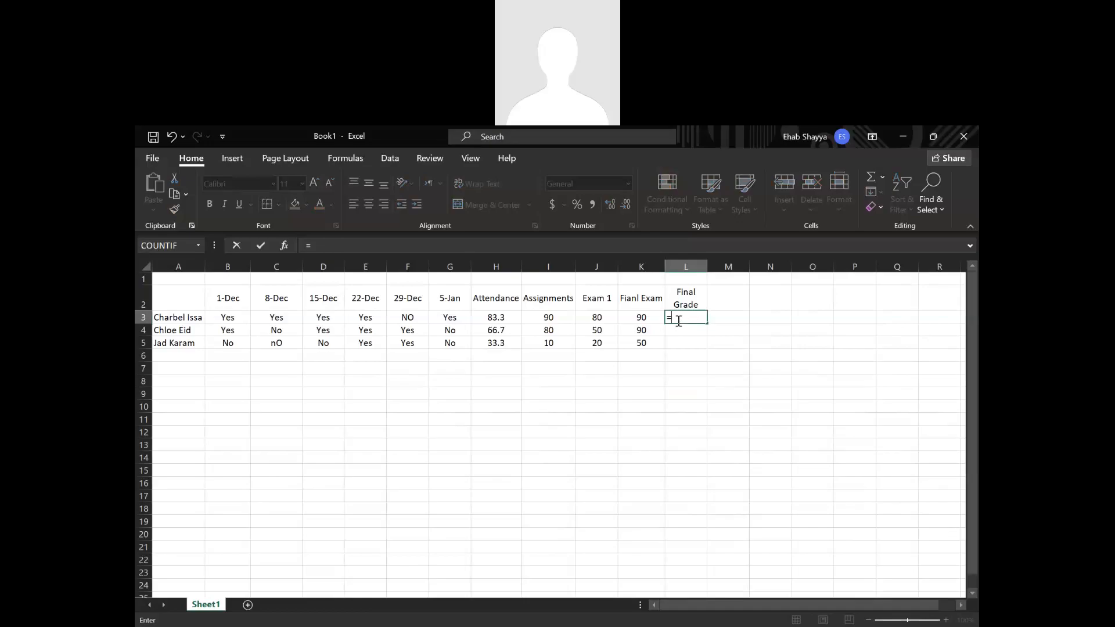
pyautogui.click(498, 320)
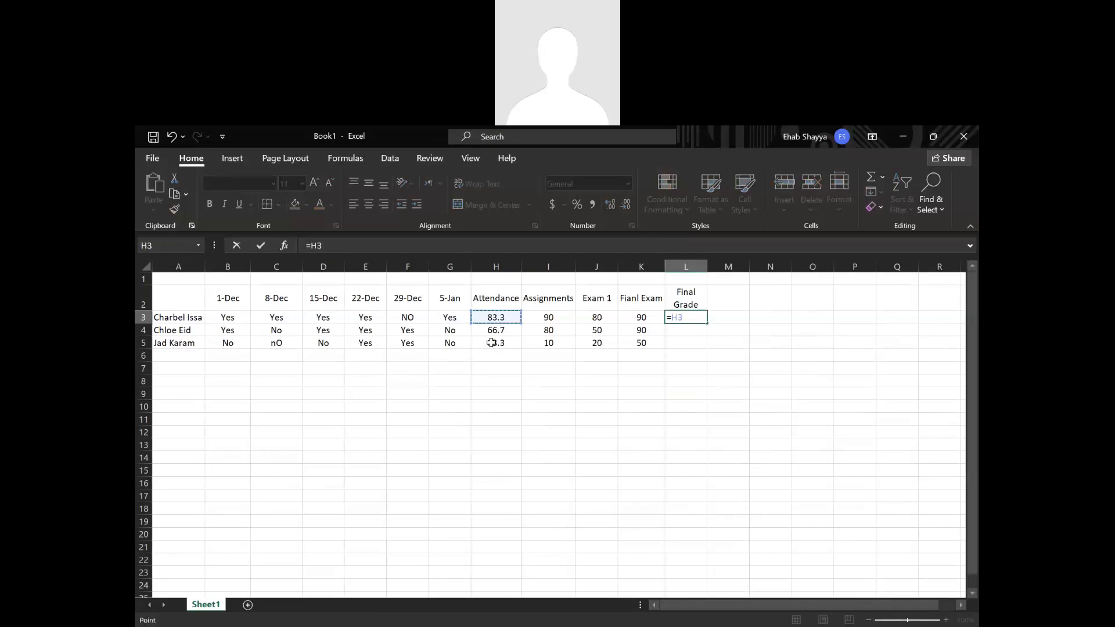
pyautogui.write('*0.1+')
pyautogui.click(568, 318)
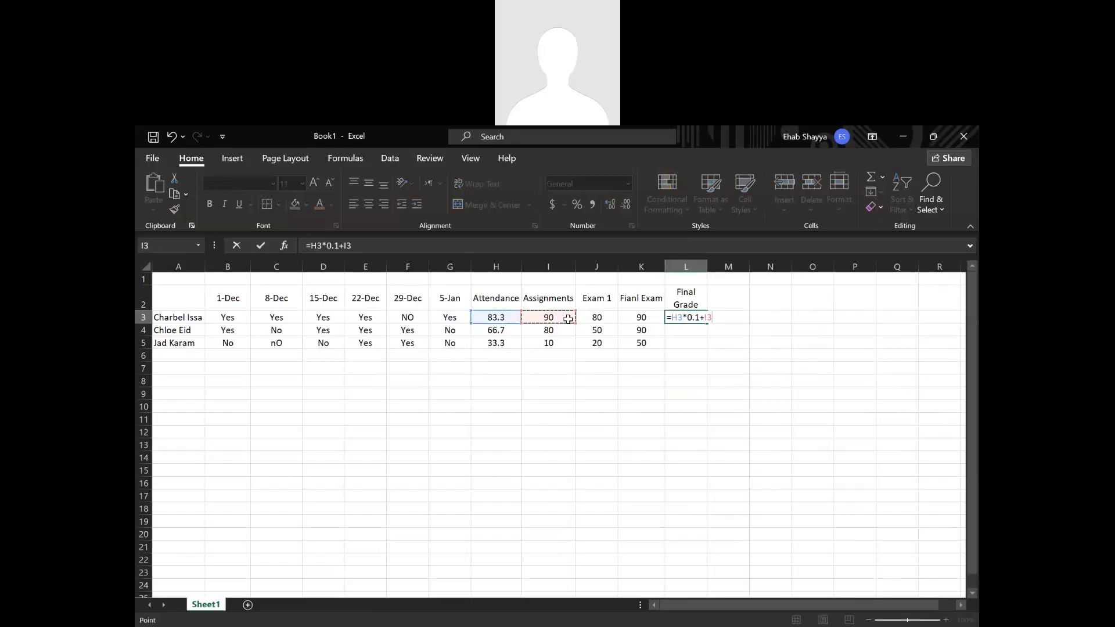
pyautogui.write('*0.2+')
# Complete the L3 formula by adding Exam 1 in J3 weighted 0.3 and the final exam in K3 weighted 0.4.
pyautogui.click(595, 317)
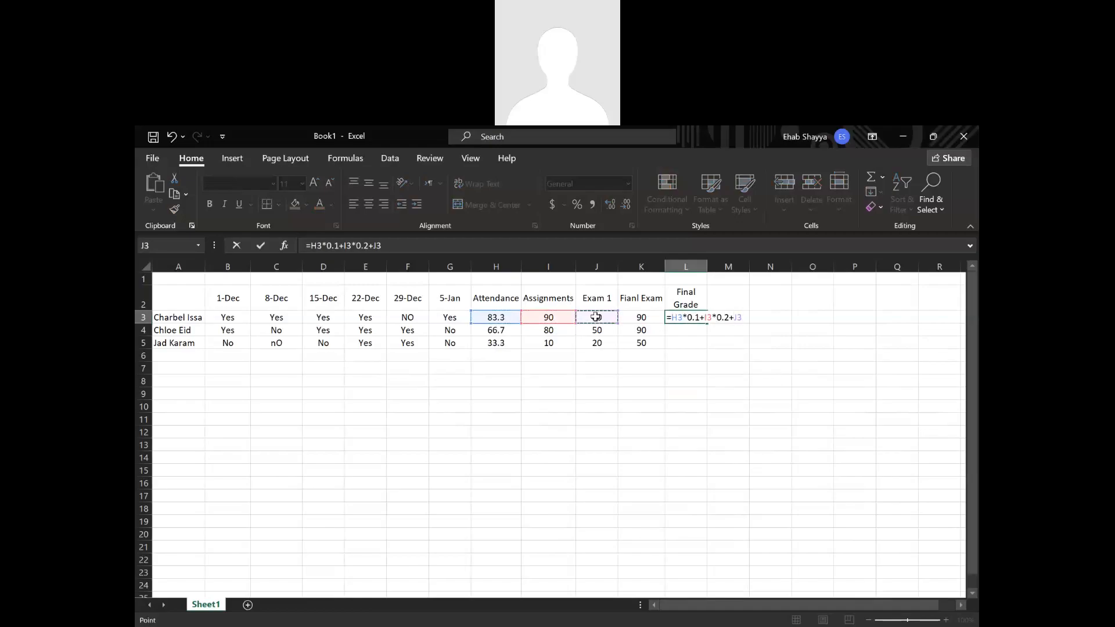
pyautogui.write('*0.3+')
pyautogui.click(637, 317)
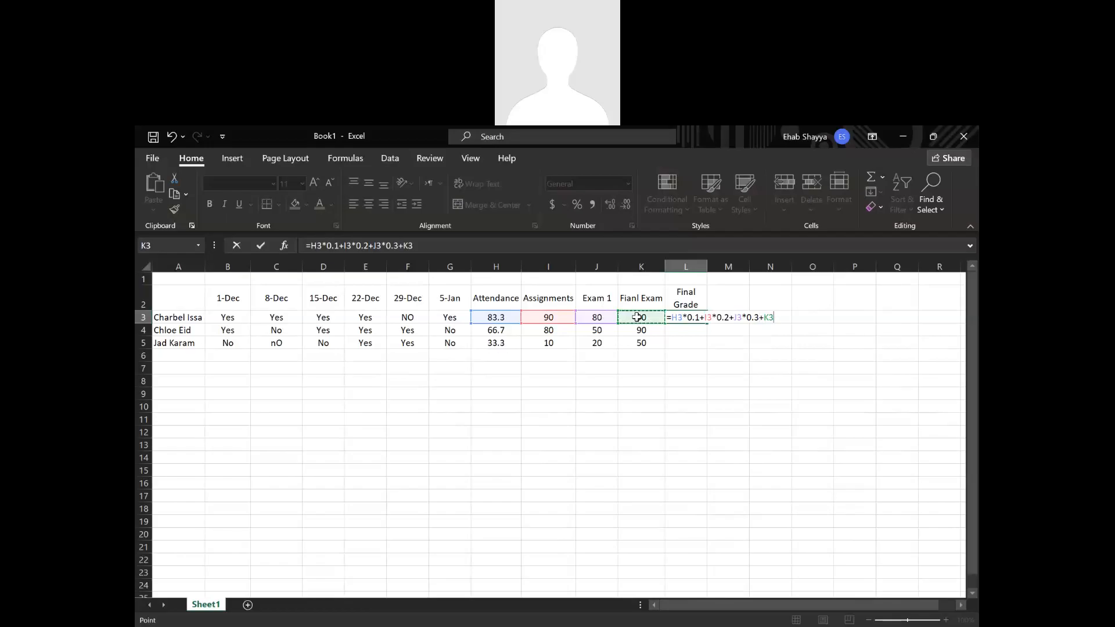
pyautogui.write('*0.4')
pyautogui.press('Return')
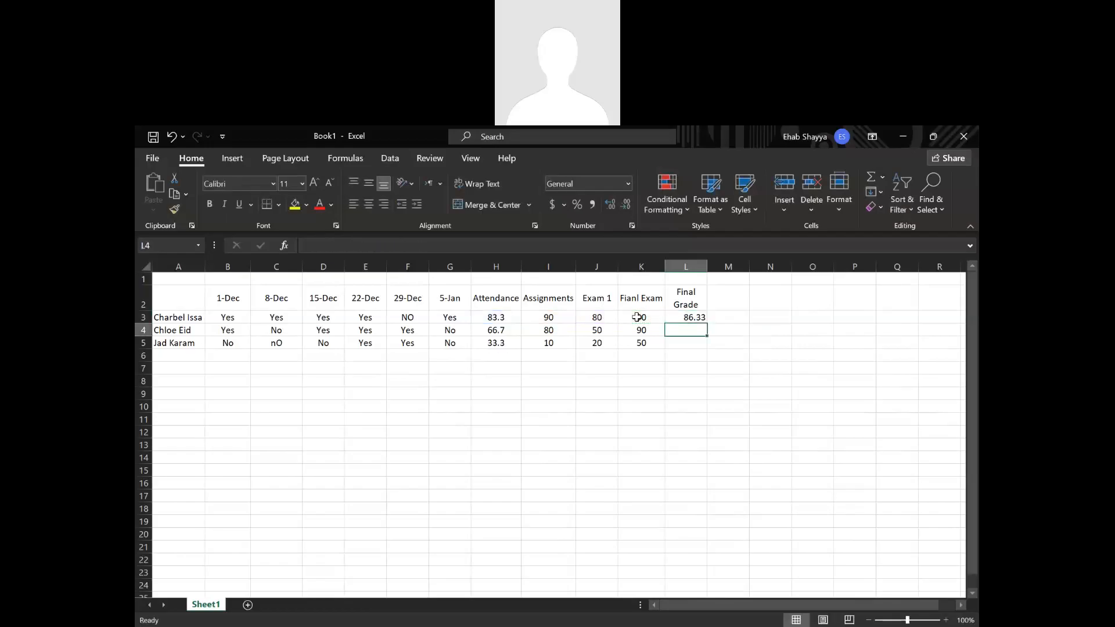
# Fill the final grade formula from L3 down to L5 for the remaining students.
pyautogui.click(688, 317)
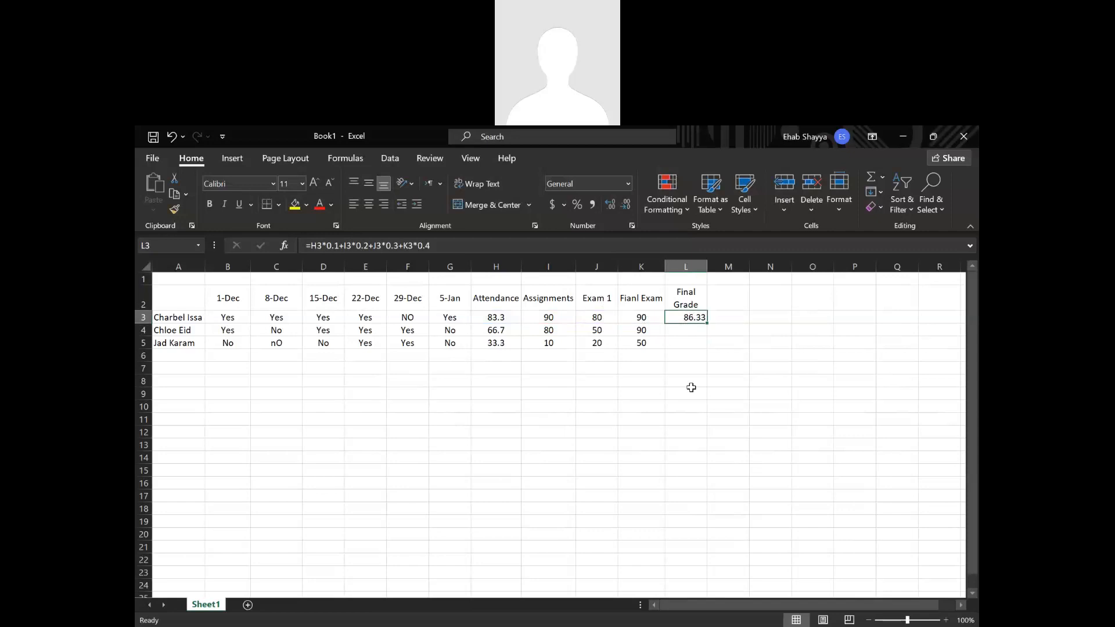
pyautogui.click(708, 324)
pyautogui.doubleClick(707, 324)
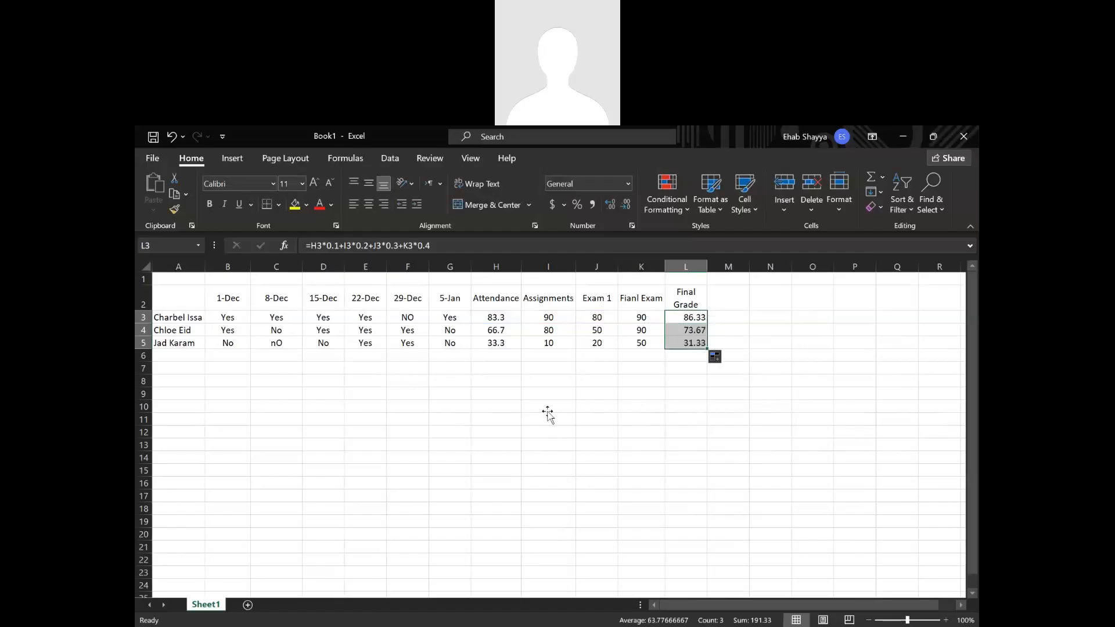
pyautogui.click(527, 402)
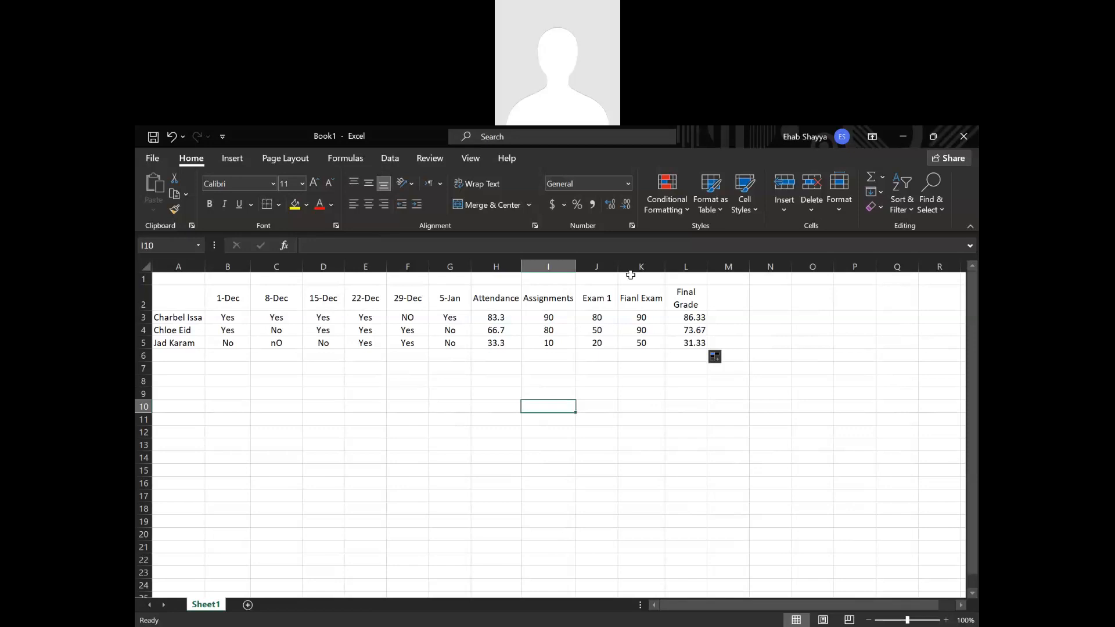
# Review the weights and cell references in the final grade formula in L3.
pyautogui.doubleClick(683, 318)
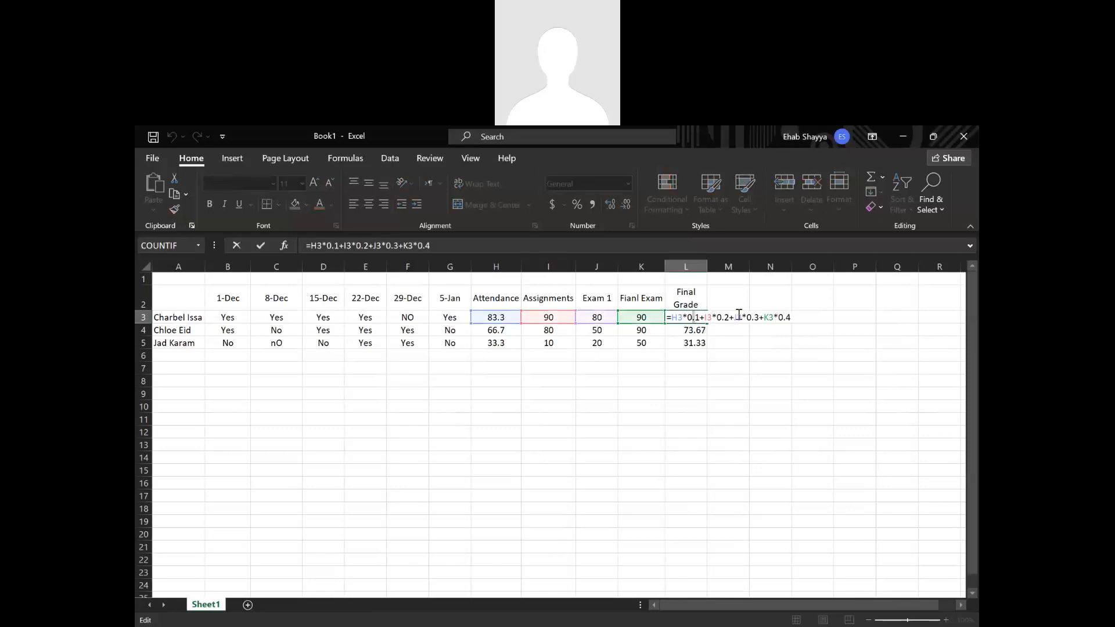
pyautogui.moveTo(747, 317); pyautogui.dragTo(791, 321)
pyautogui.press('Return')
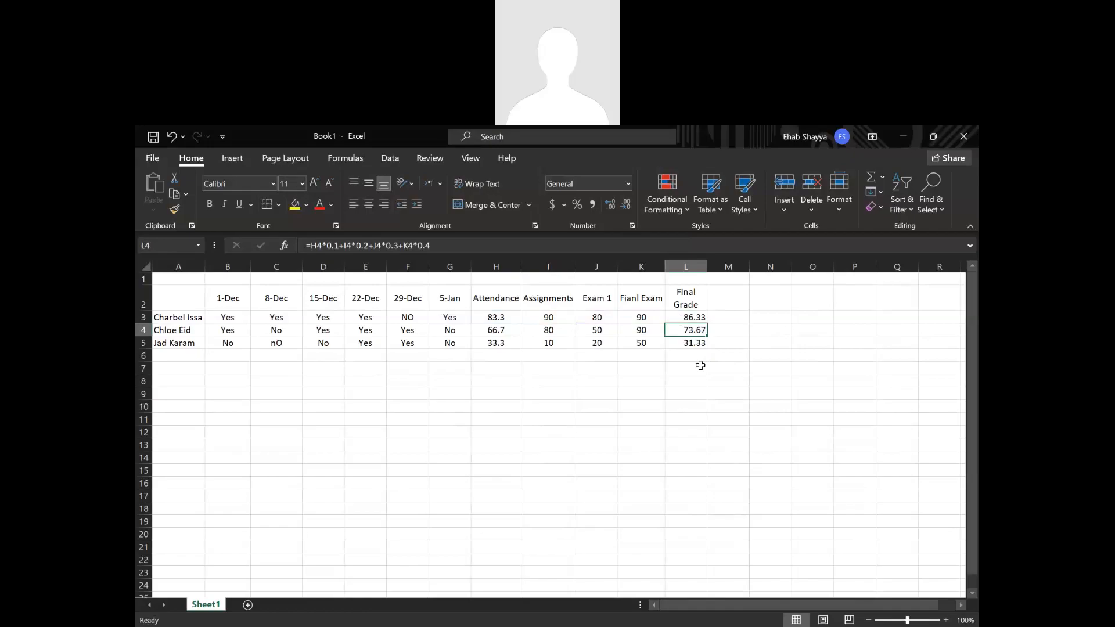
pyautogui.click(683, 307)
pyautogui.click(680, 319)
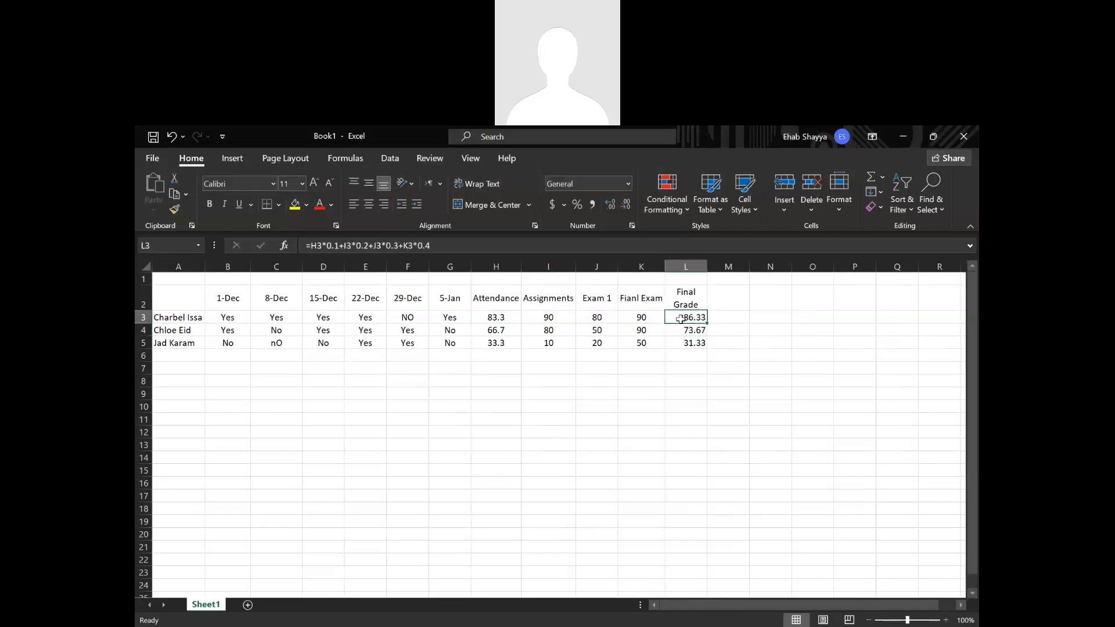
pyautogui.doubleClick(681, 319)
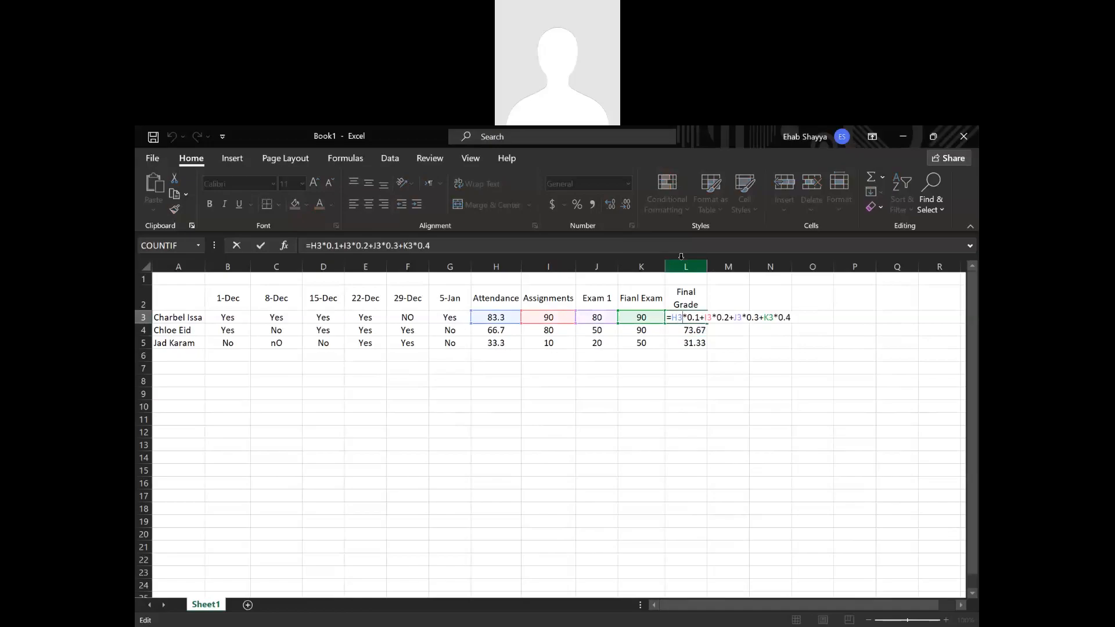
pyautogui.press('Return')
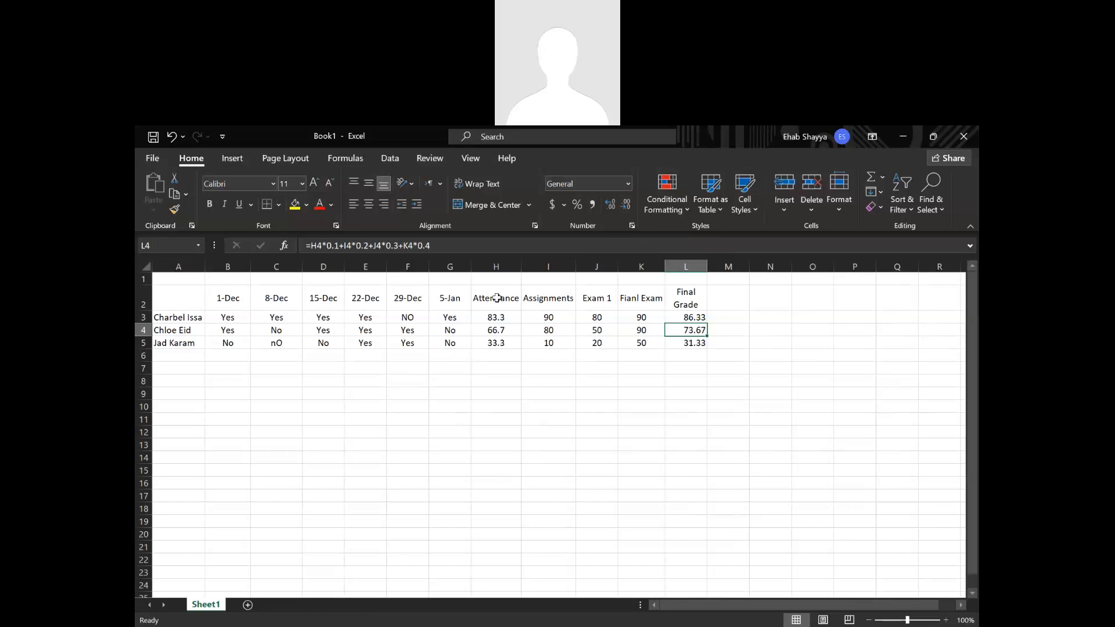
pyautogui.click(496, 306)
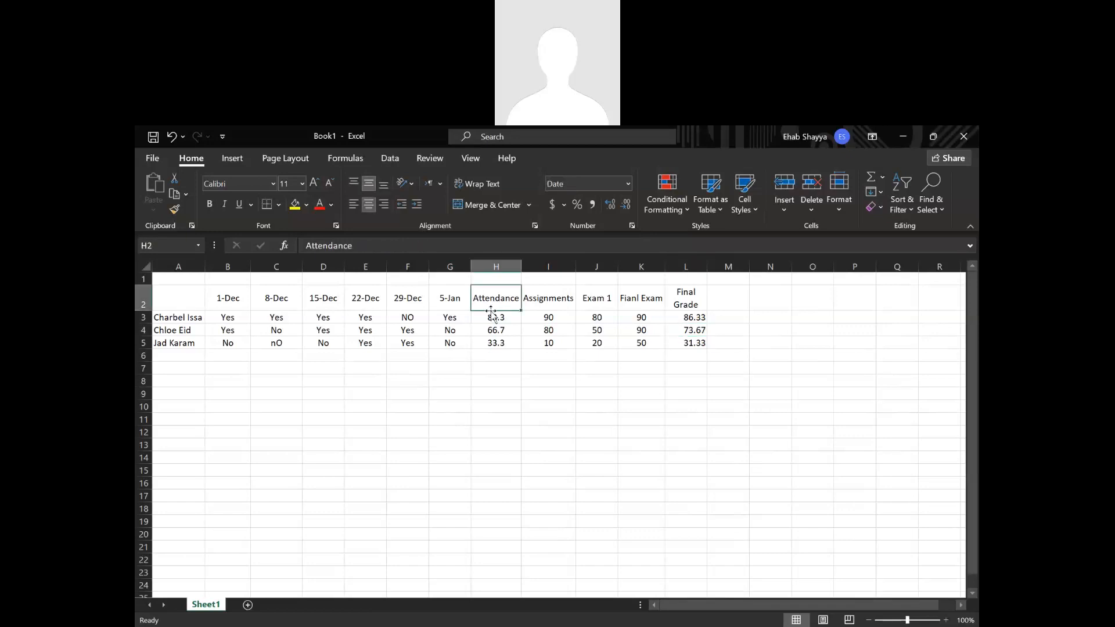
# Start a weights list with the label "Att." in A9 and 10% in B9.
pyautogui.click(187, 398)
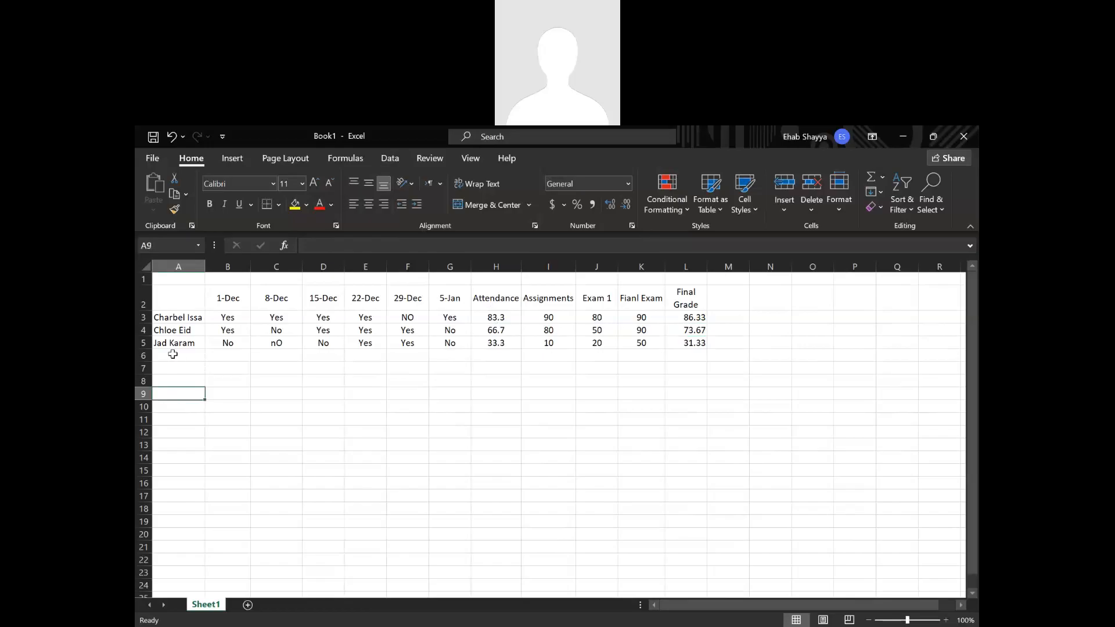
pyautogui.write('Att')
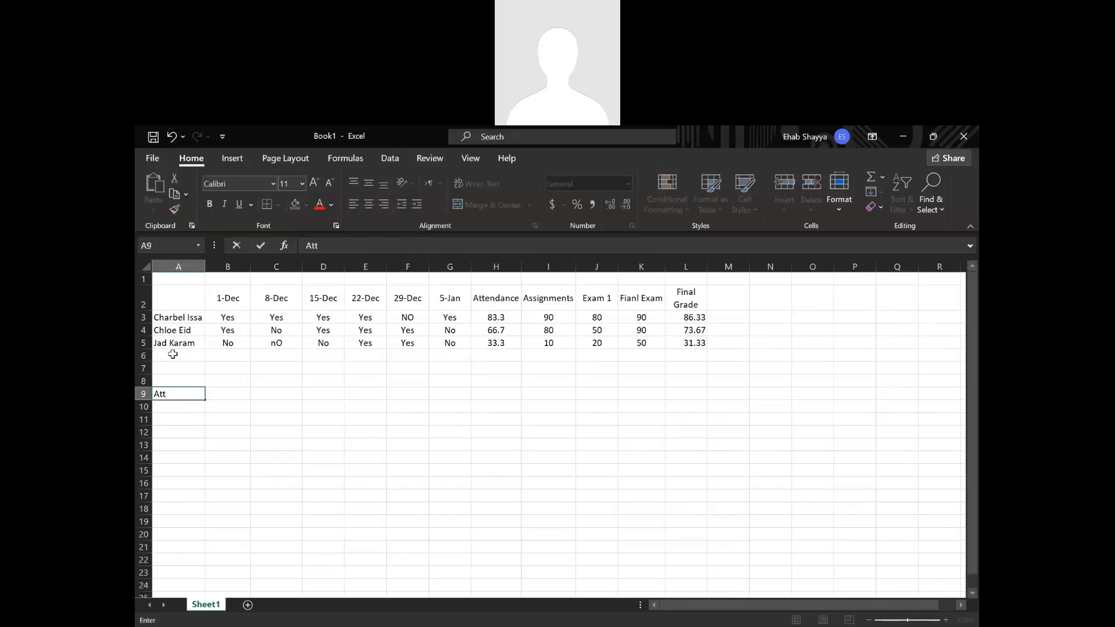
pyautogui.write('.')
pyautogui.press('Tab')
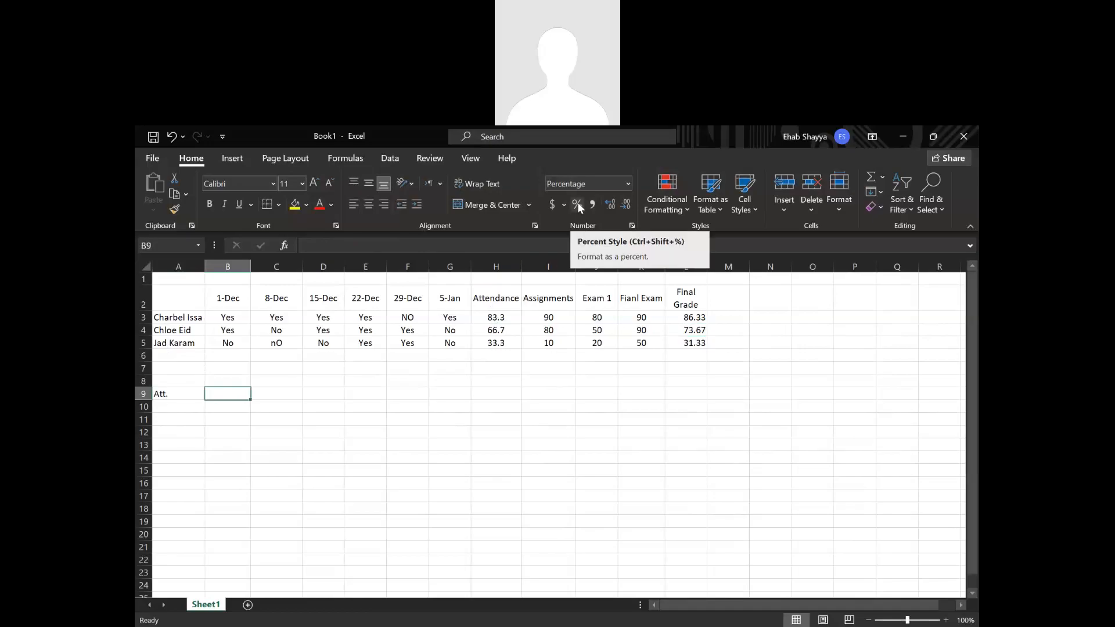
pyautogui.write('10')
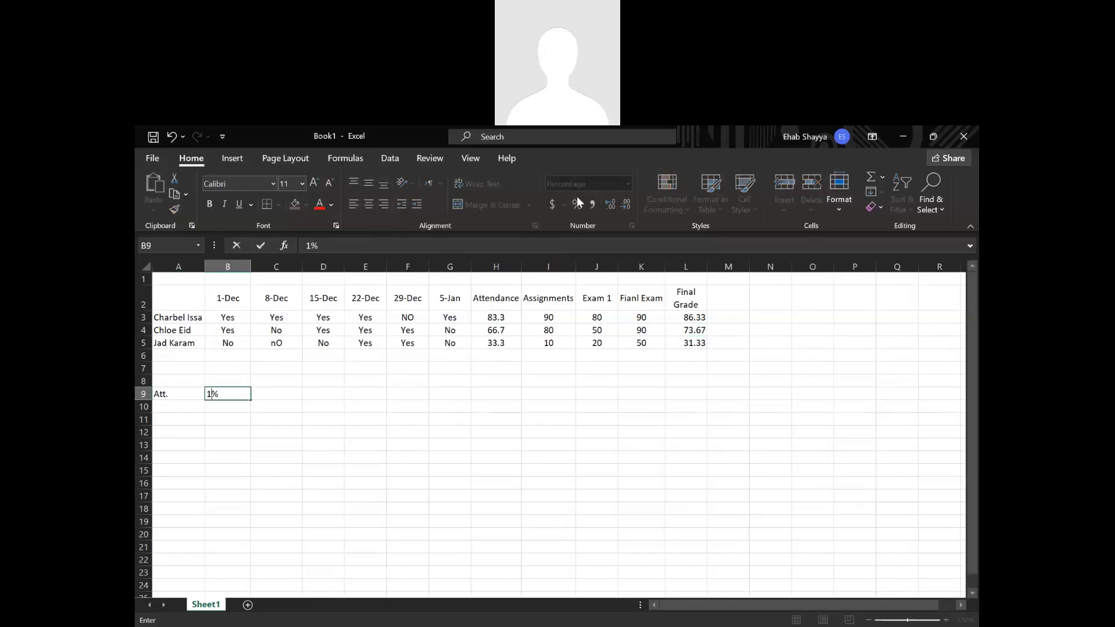
pyautogui.press('Return')
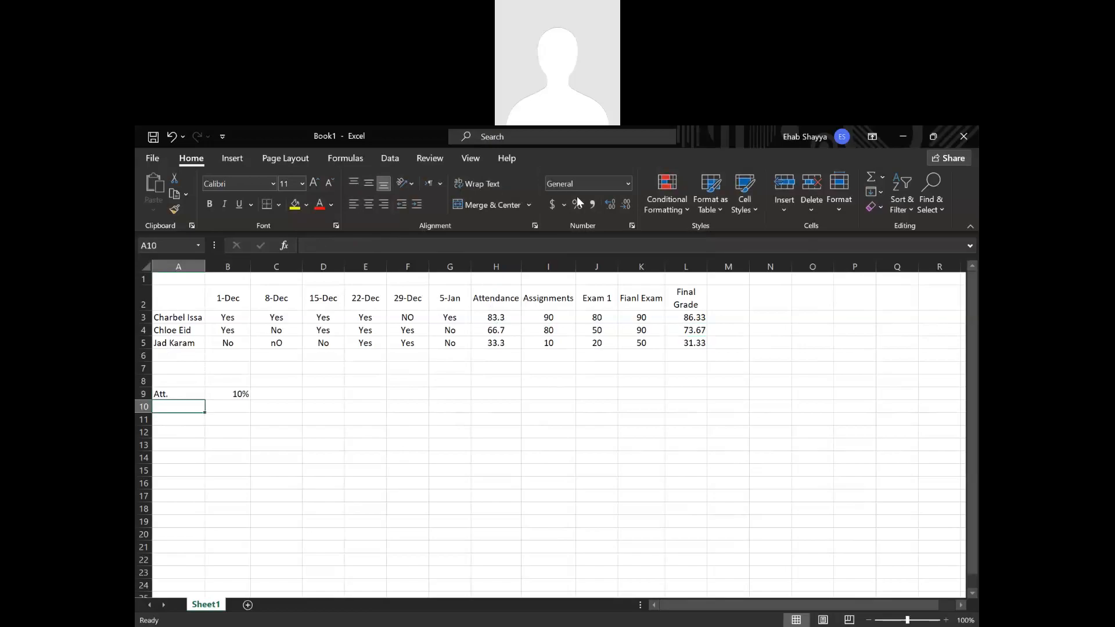
# Add the label "Assignment" in A10 with a weight of 20% in B10.
pyautogui.write('As')
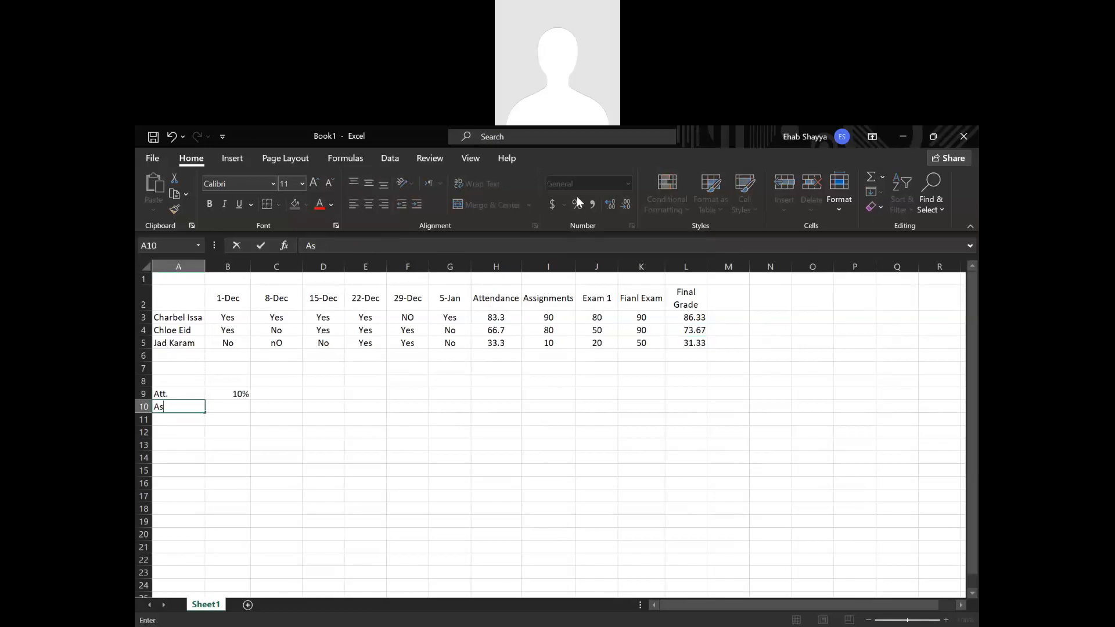
pyautogui.write('signment')
pyautogui.press('Tab')
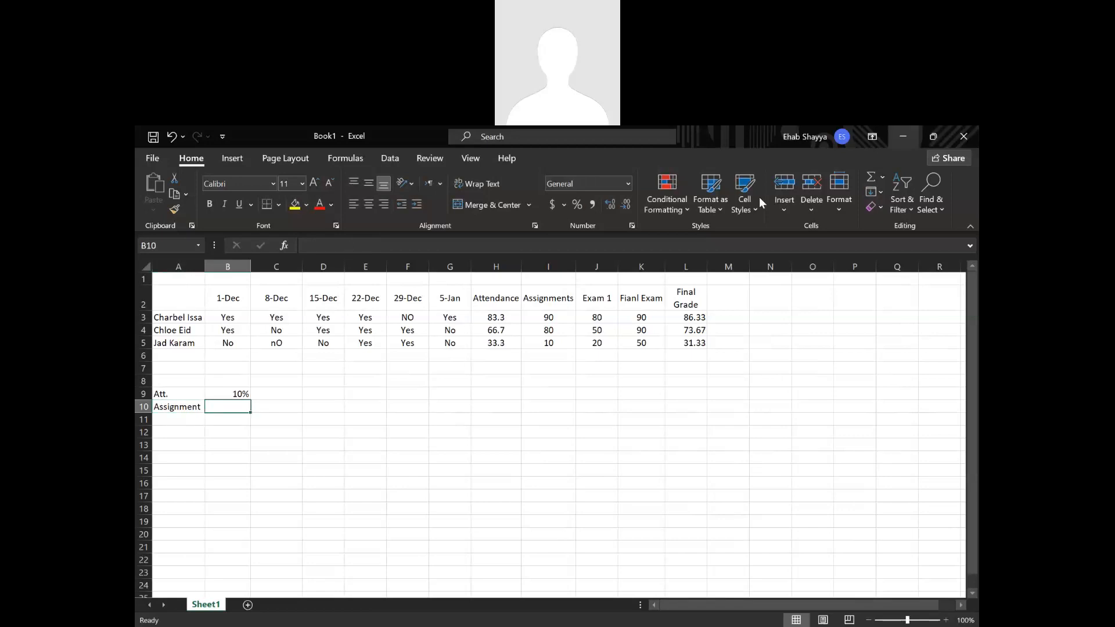
pyautogui.moveTo(237, 394); pyautogui.dragTo(228, 432)
pyautogui.click(227, 407)
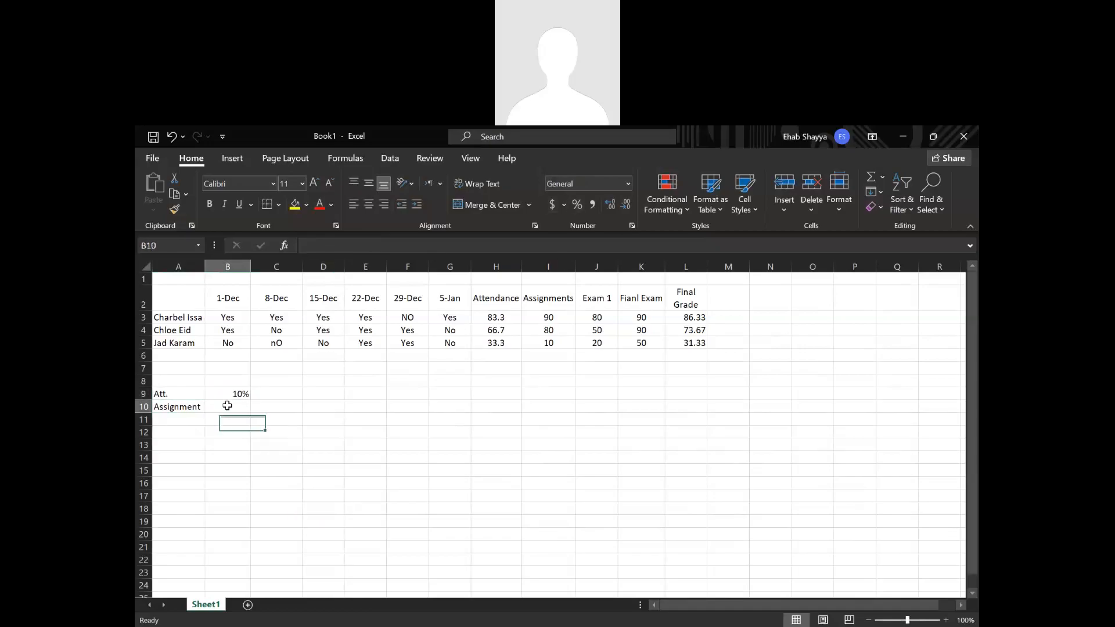
pyautogui.write('20')
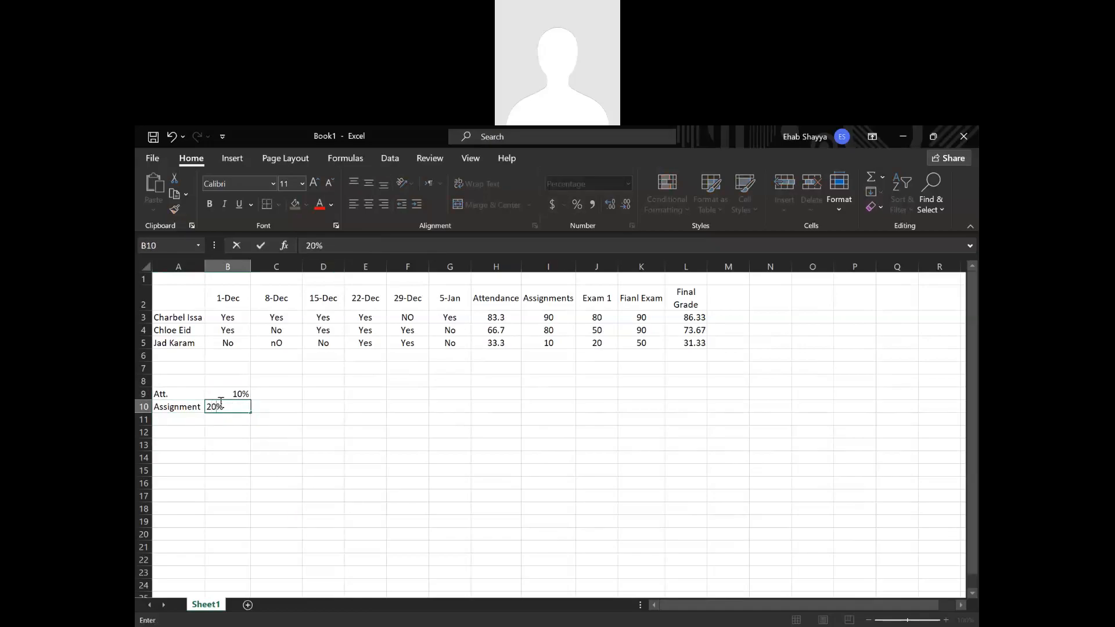
# Add the label "Exam 1" in A11 with a weight of 30% in B11.
pyautogui.click(181, 426)
pyautogui.write('Exam 1')
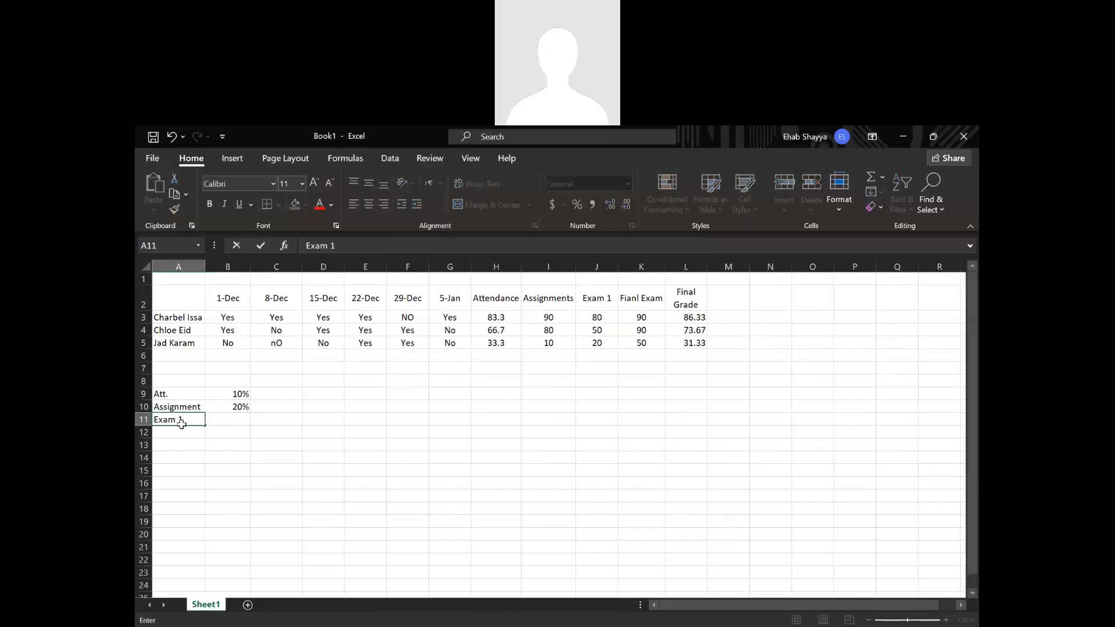
pyautogui.press('Tab')
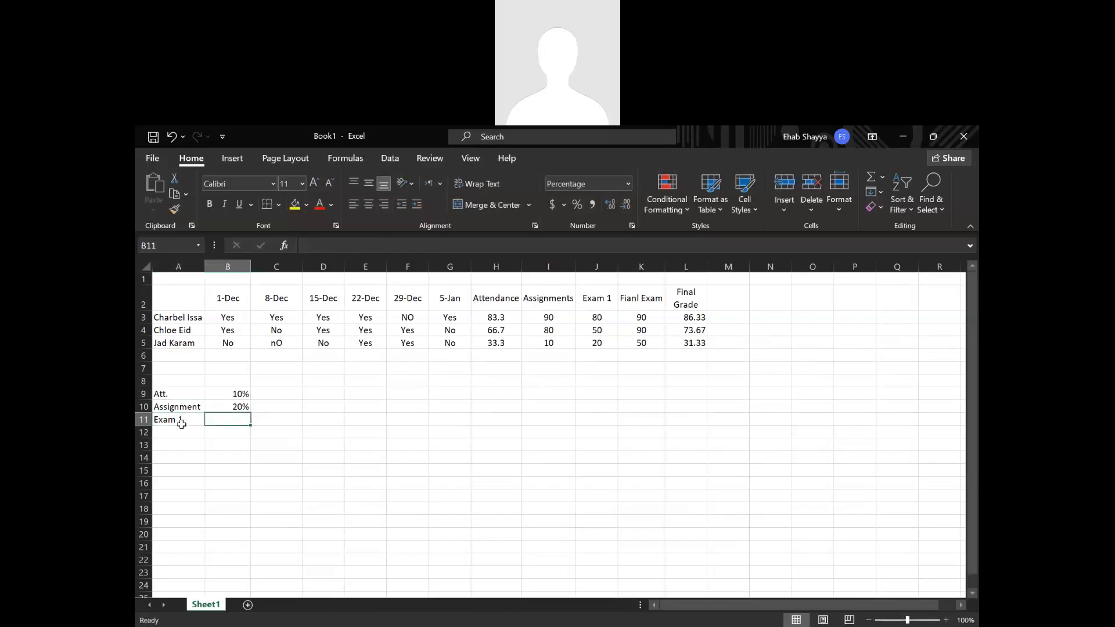
pyautogui.write('30')
pyautogui.press('Tab')
# Add the label "Final" in A12 with a weight of 40% in B12.
pyautogui.click(190, 430)
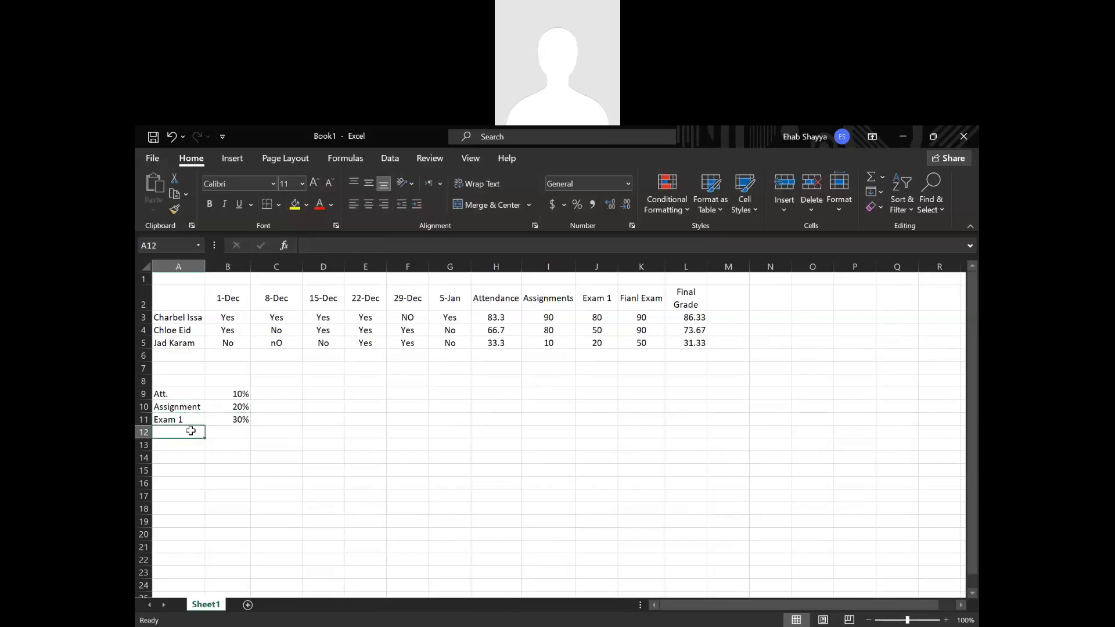
pyautogui.write('Final')
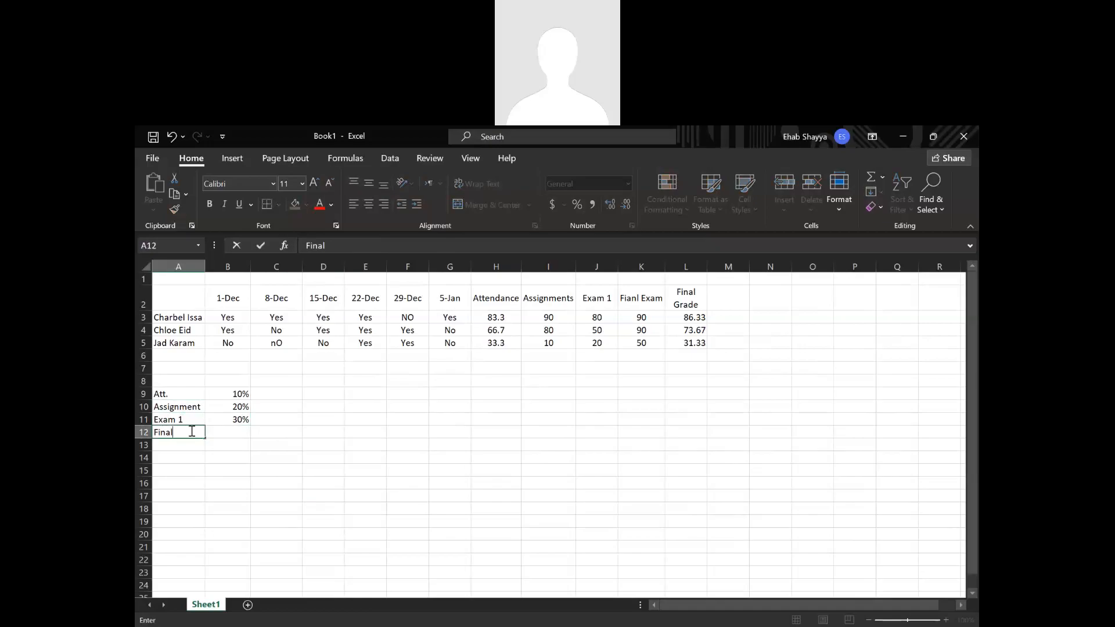
pyautogui.press('Tab')
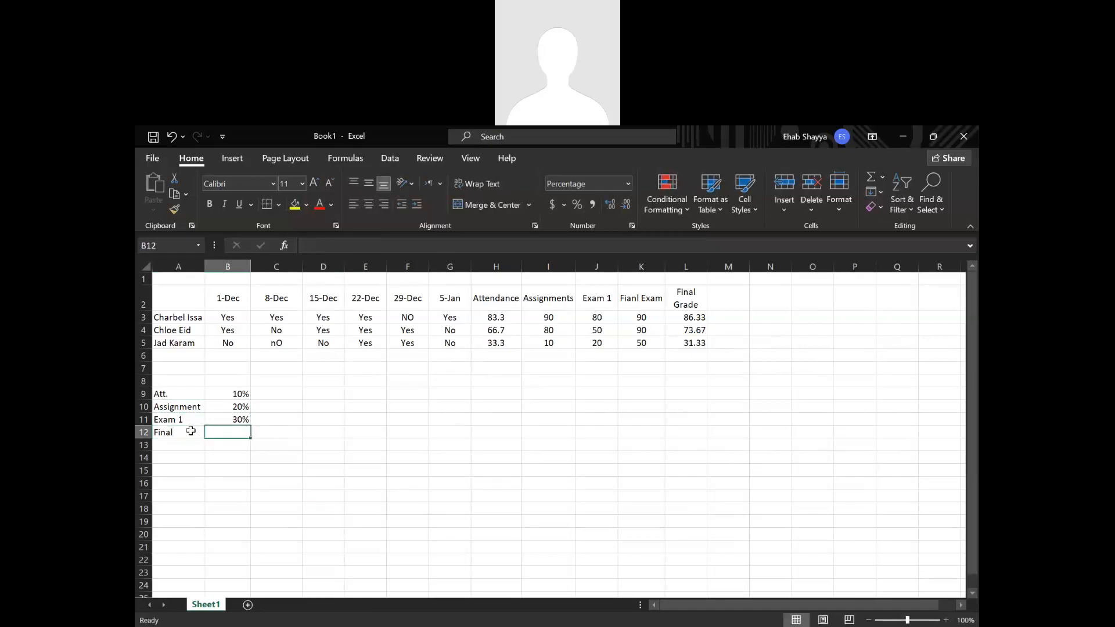
pyautogui.write('40')
pyautogui.press('Return')
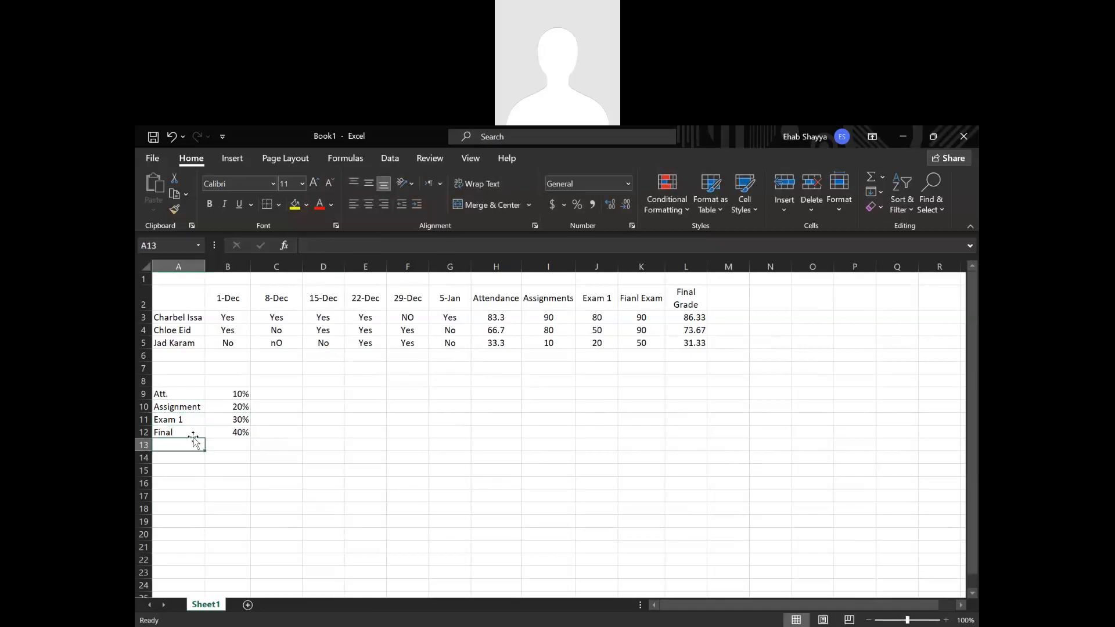
# Total the weights in B13 with a SUM formula over B9:B12.
pyautogui.click(225, 444)
pyautogui.write('=')
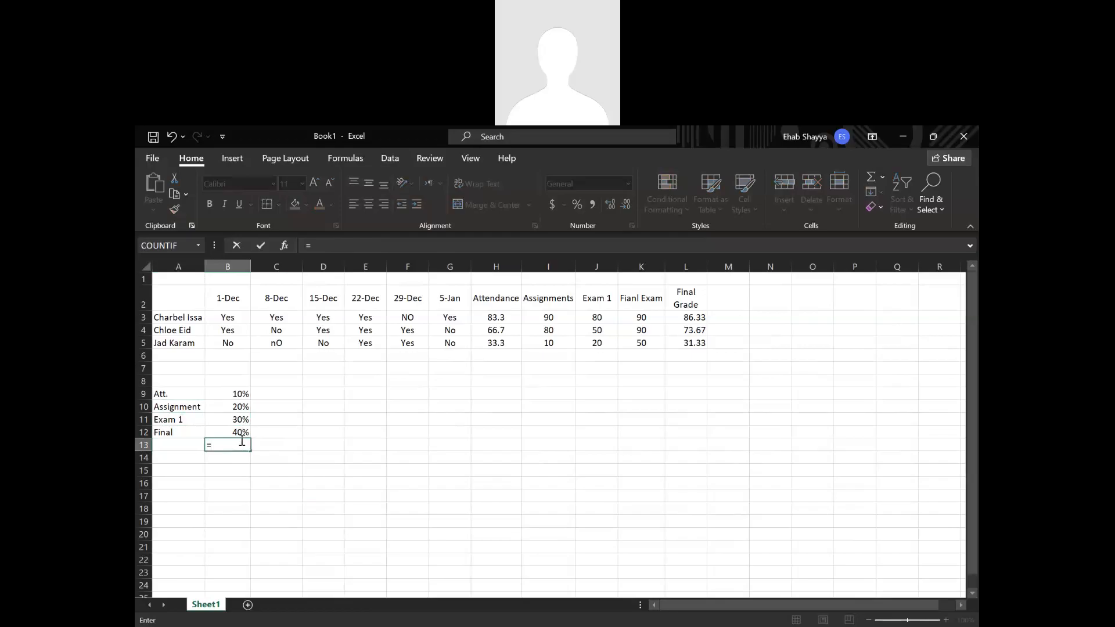
pyautogui.write('s')
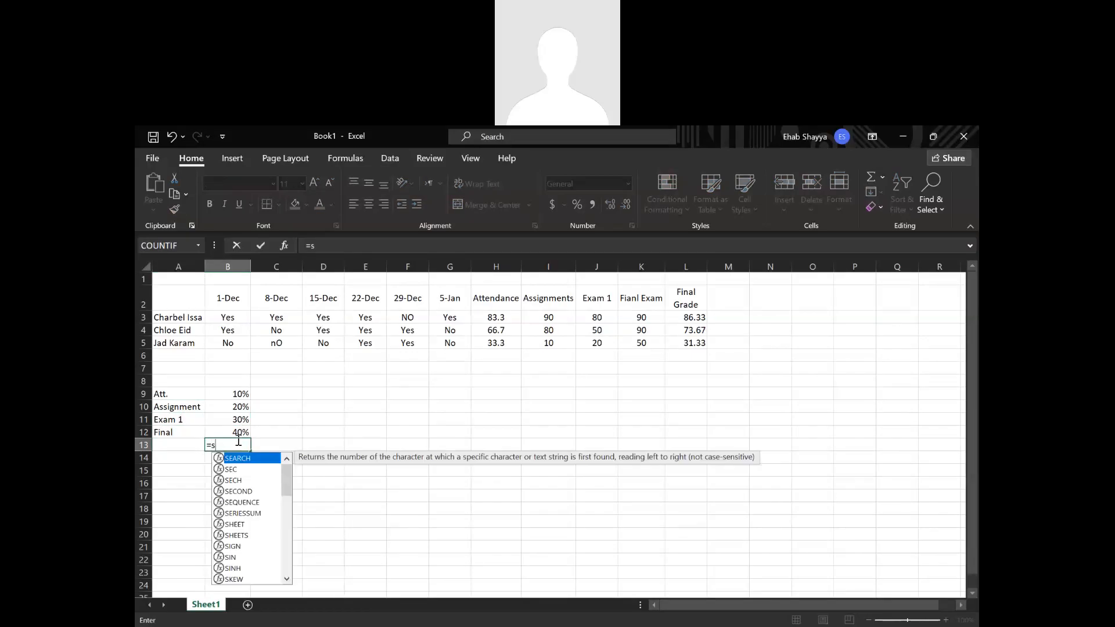
pyautogui.write('um')
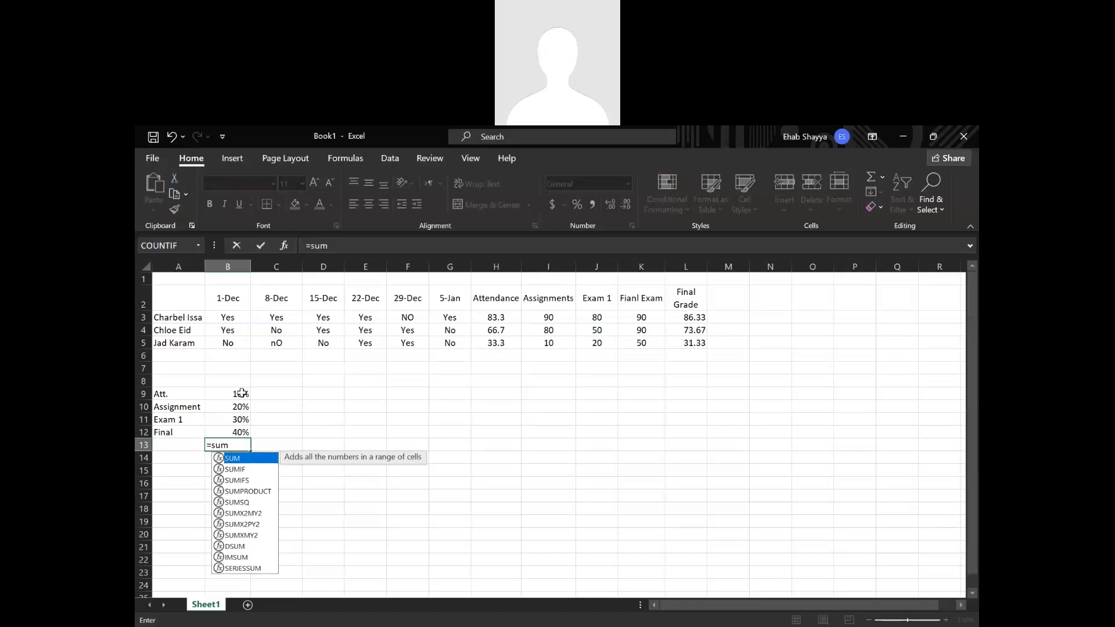
pyautogui.doubleClick(248, 461)
pyautogui.moveTo(238, 409); pyautogui.dragTo(239, 433)
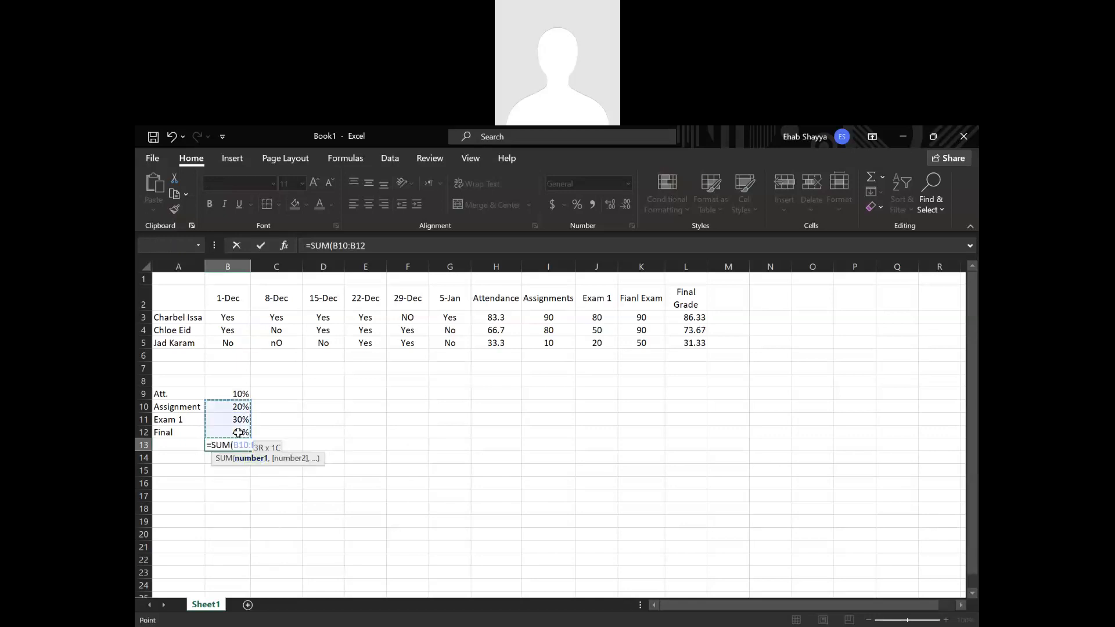
pyautogui.moveTo(239, 393); pyautogui.dragTo(238, 429)
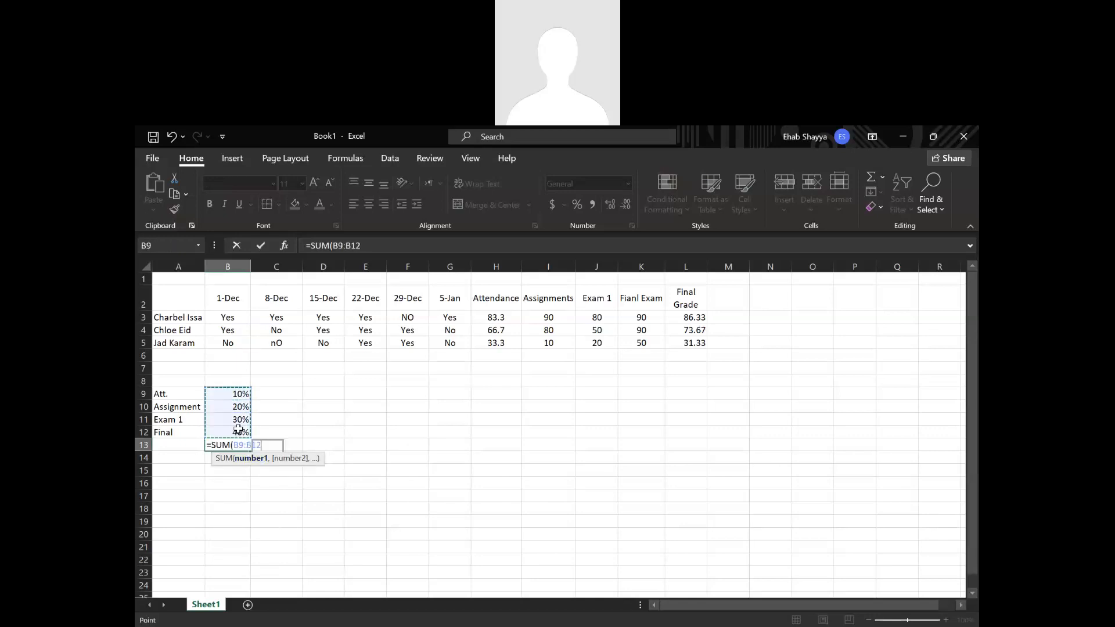
pyautogui.press('Return')
# Try an AutoSum over B9:B13 in B14, and clear that cell again.
pyautogui.click(345, 158)
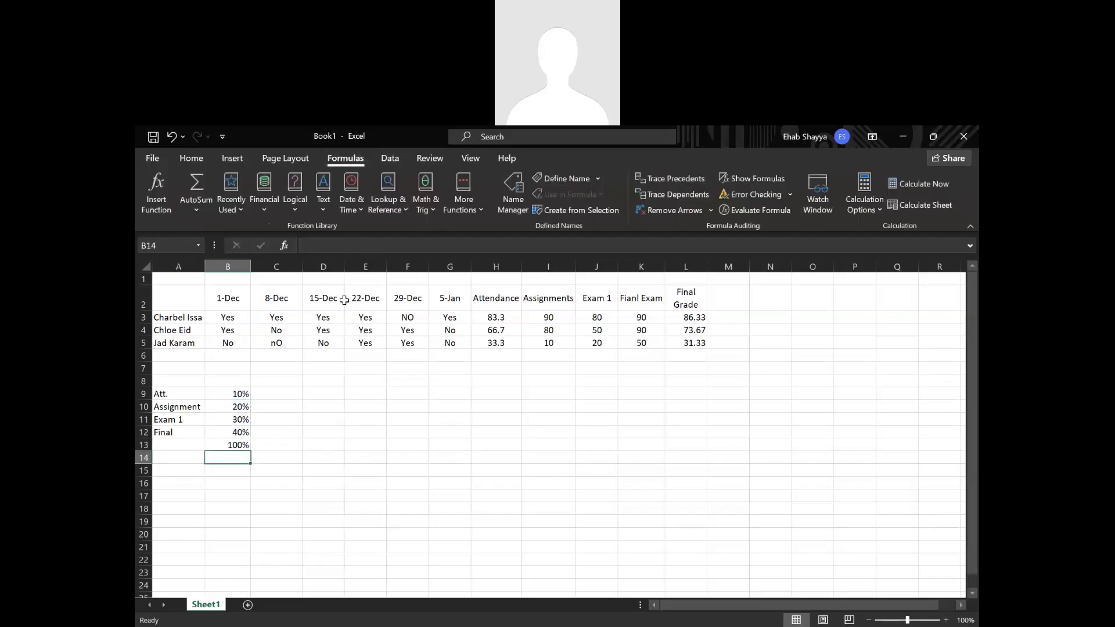
pyautogui.click(206, 207)
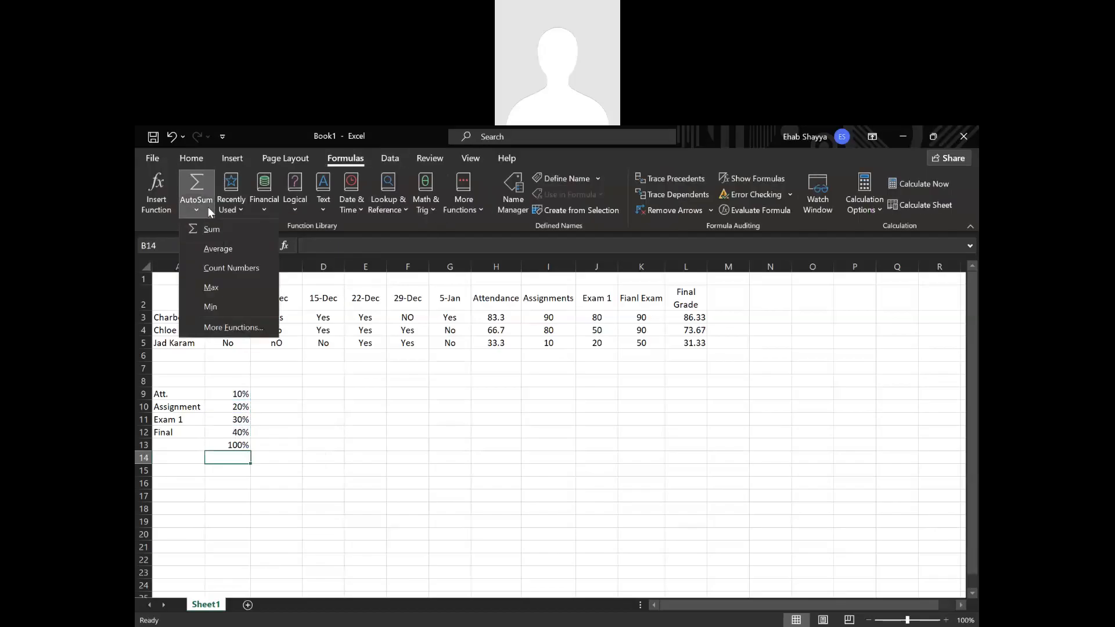
pyautogui.click(221, 233)
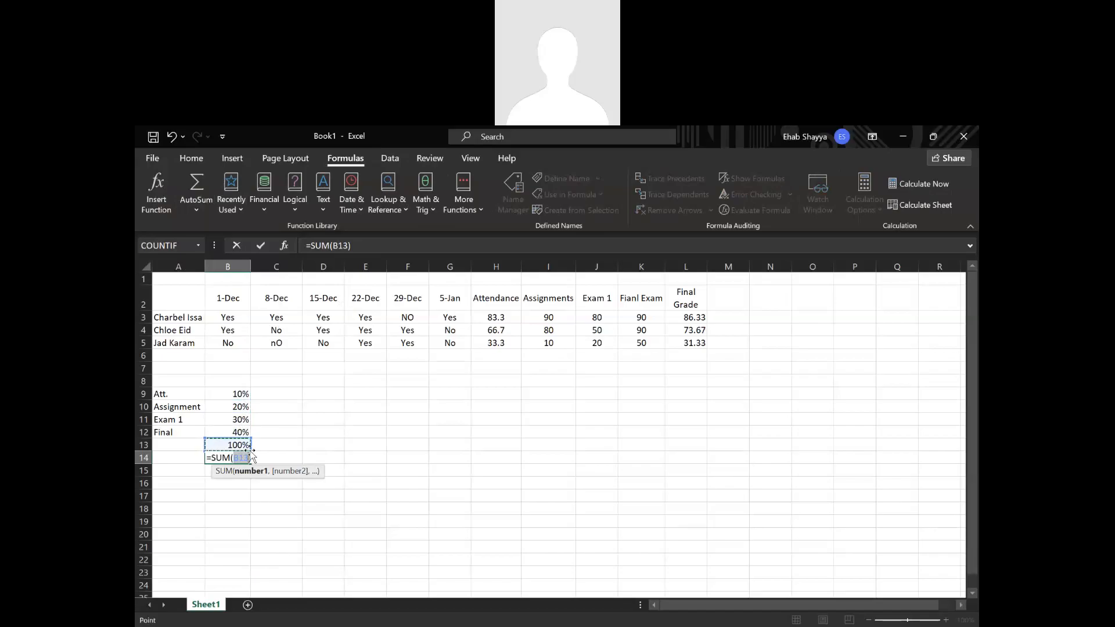
pyautogui.moveTo(250, 439); pyautogui.dragTo(252, 397)
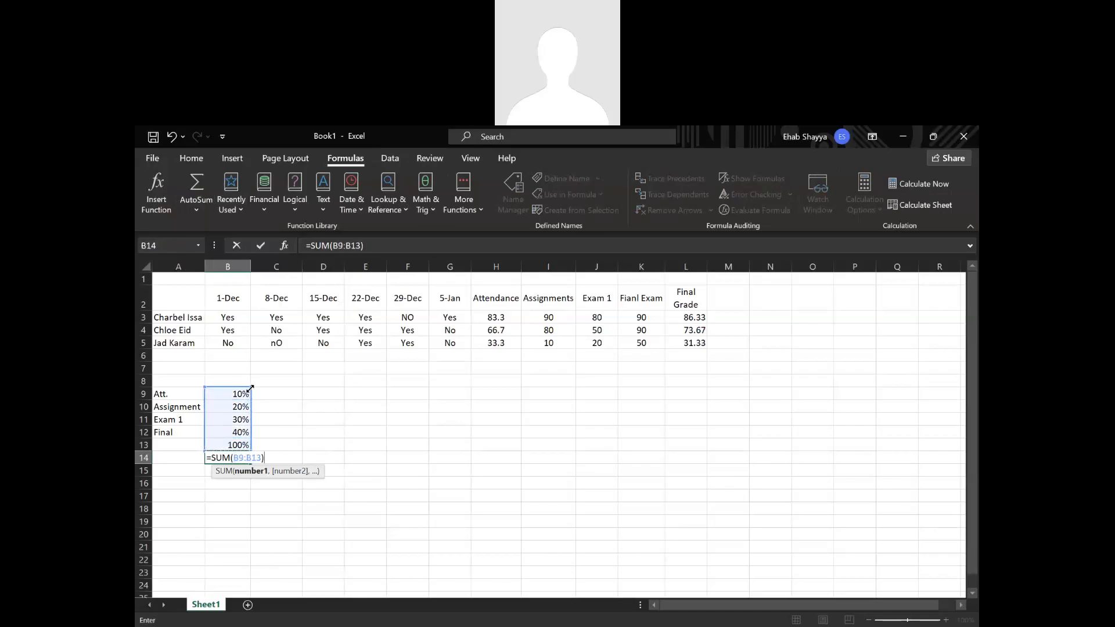
pyautogui.press('Return')
pyautogui.click(248, 457)
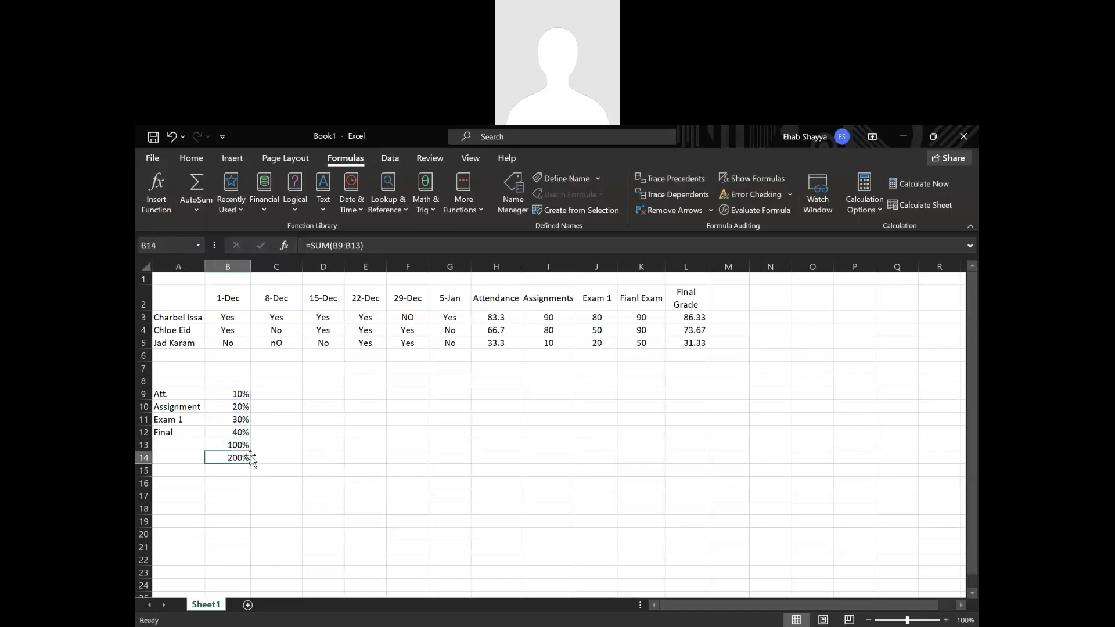
pyautogui.press('Delete')
pyautogui.click(278, 468)
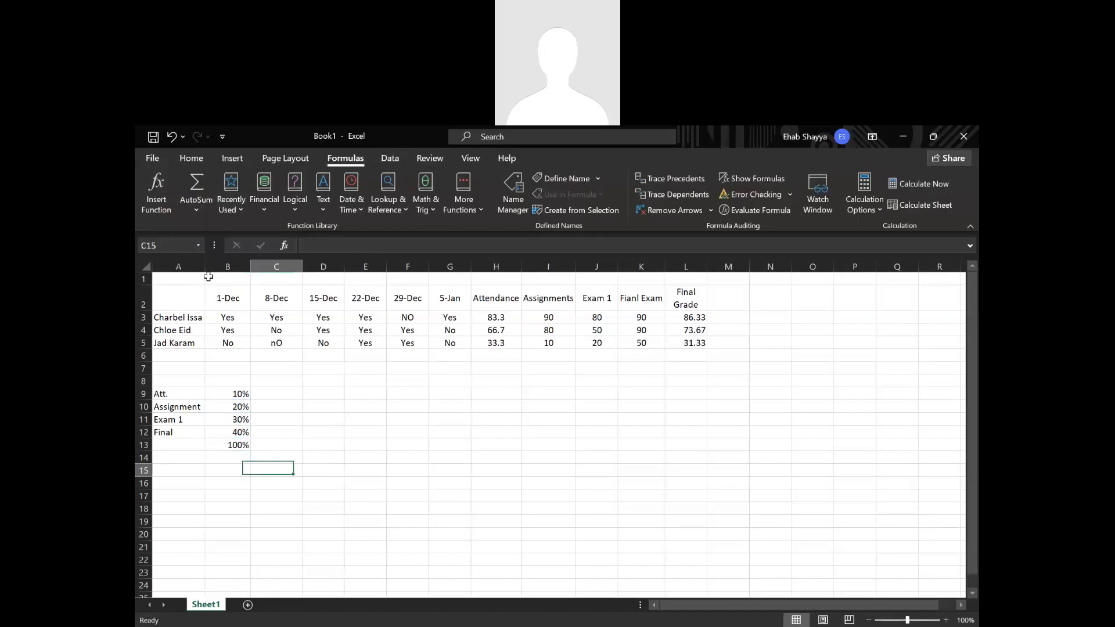
# Replace the hard-coded weights in the L3 final grade formula with cell references, giving =H3*B9+I3*B10+J3*B11+K3*B12.
pyautogui.click(192, 158)
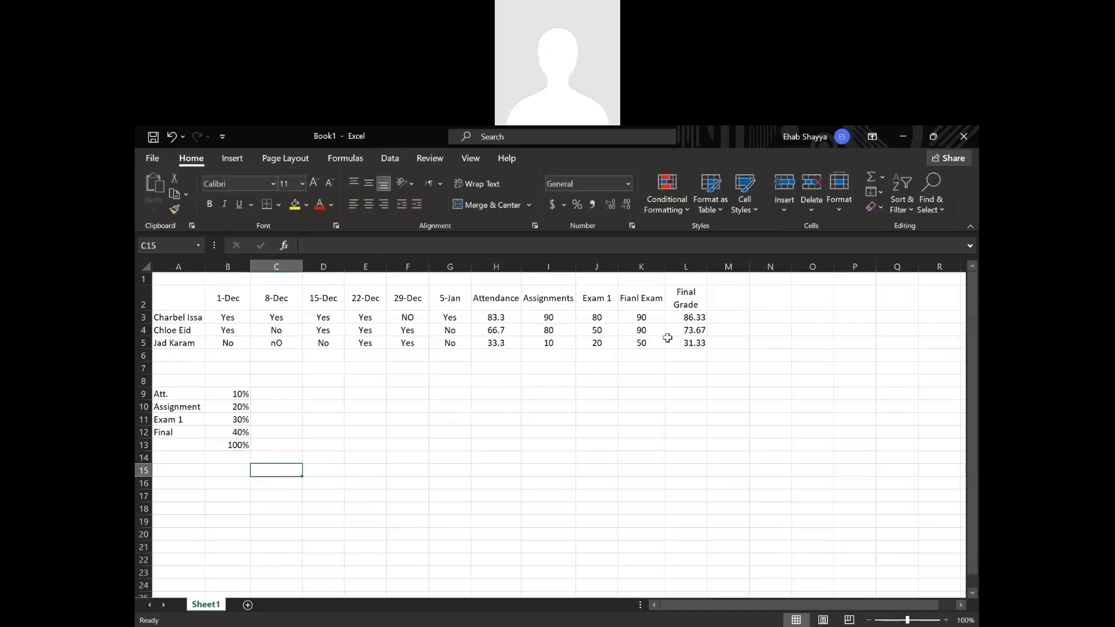
pyautogui.click(685, 317)
pyautogui.doubleClick(684, 318)
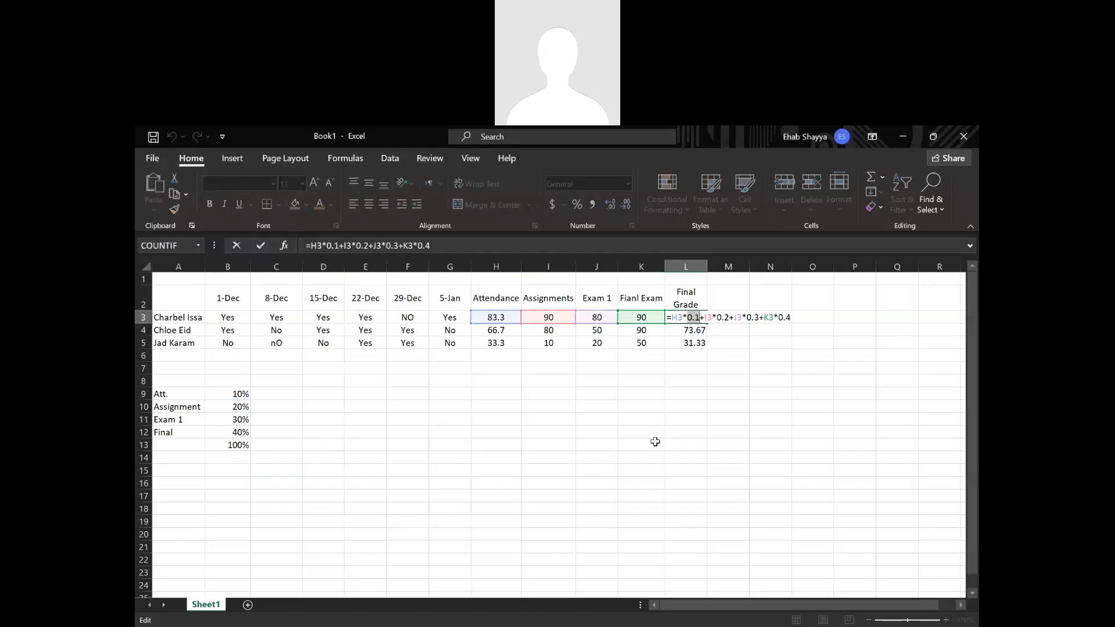
pyautogui.click(241, 395)
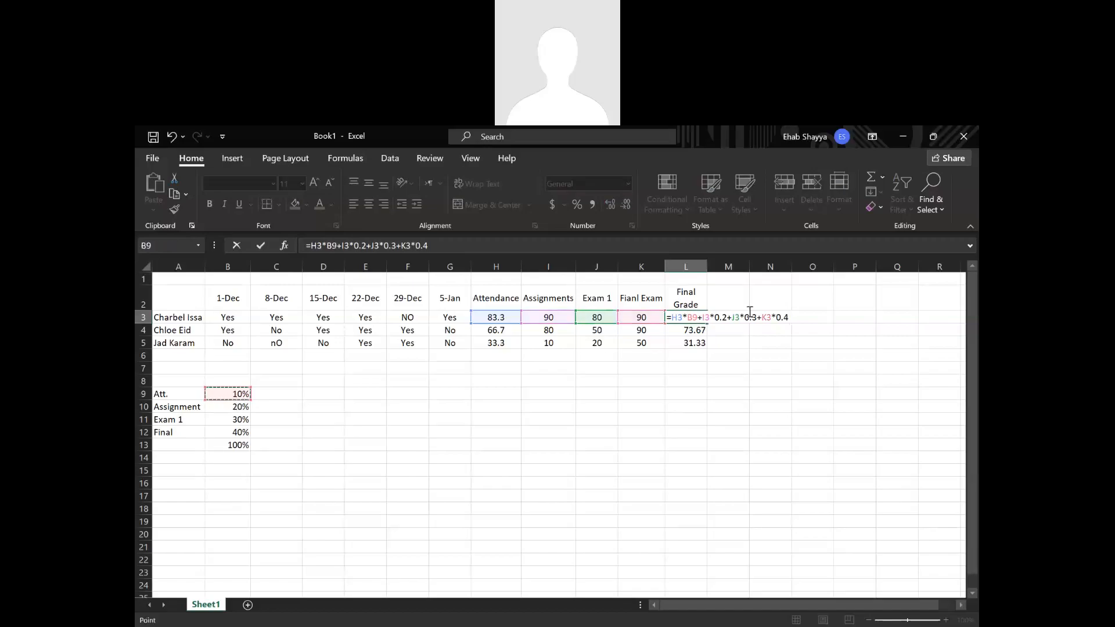
pyautogui.moveTo(729, 319); pyautogui.dragTo(713, 318)
pyautogui.click(241, 410)
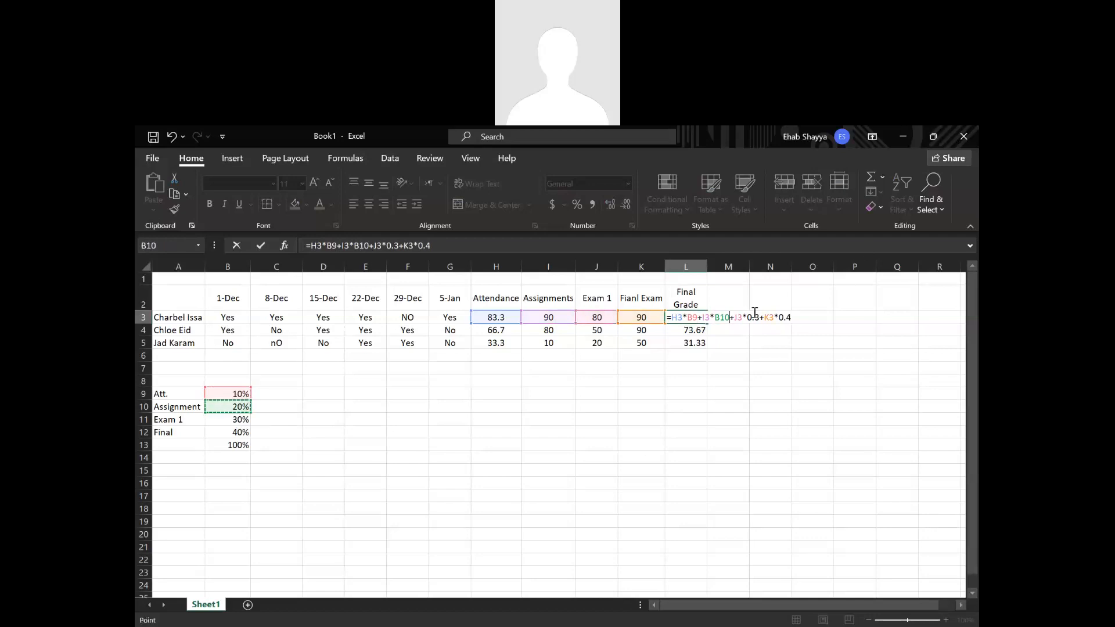
pyautogui.moveTo(761, 318); pyautogui.dragTo(746, 318)
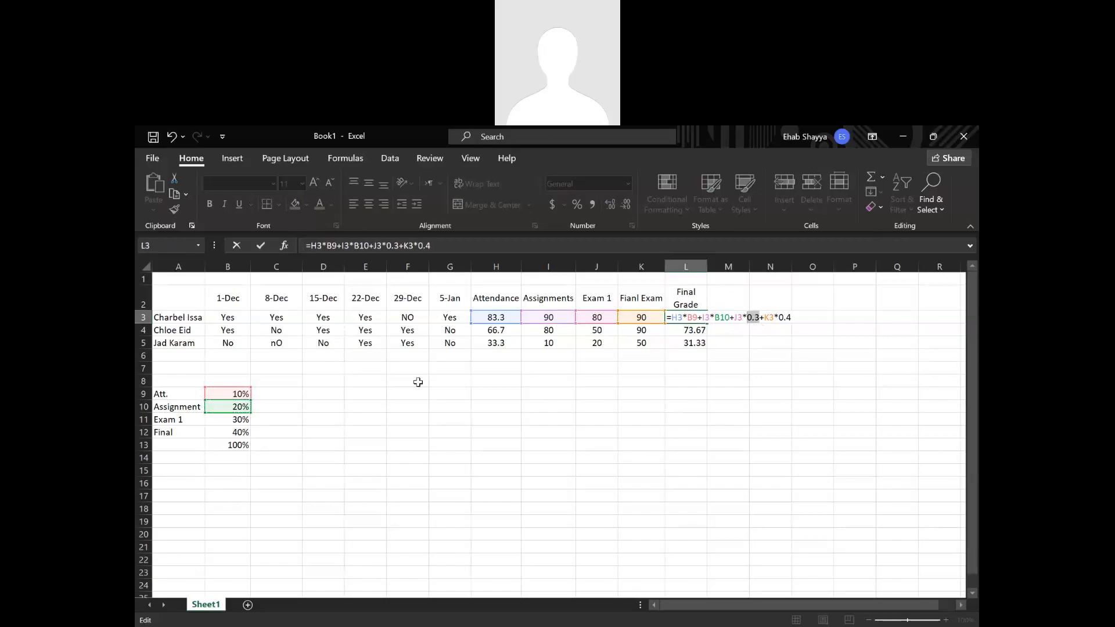
pyautogui.click(222, 420)
pyautogui.doubleClick(785, 317)
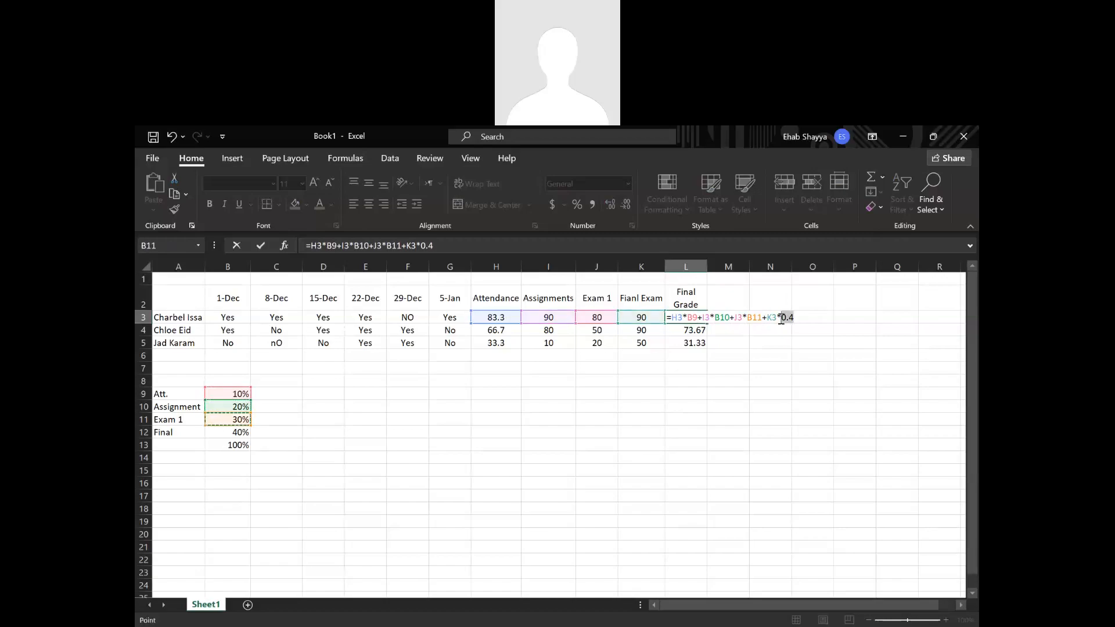
pyautogui.click(242, 432)
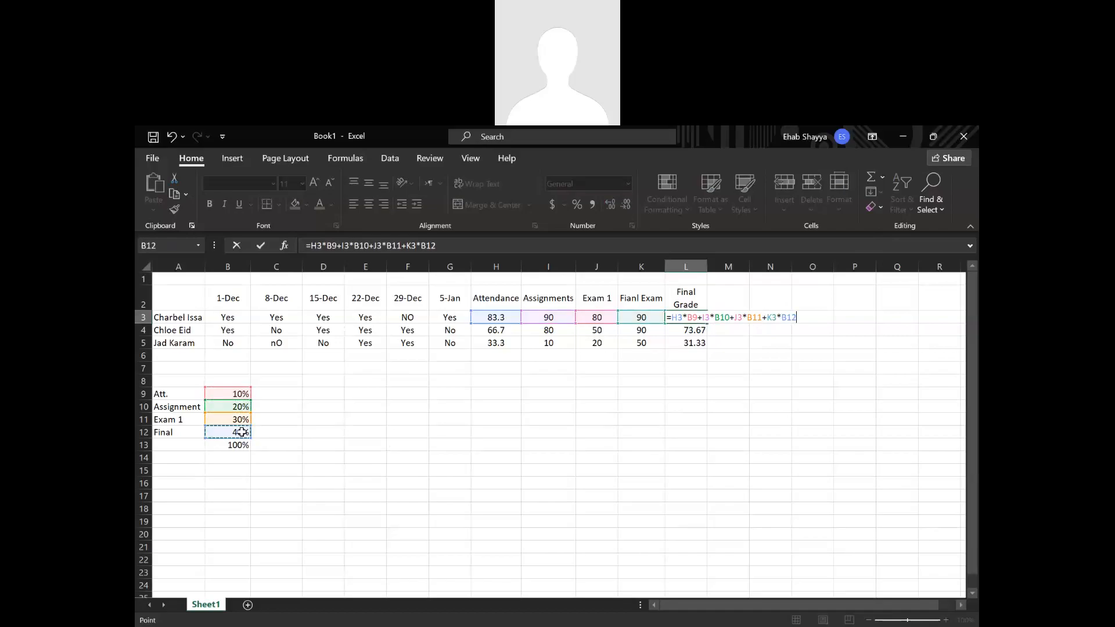
pyautogui.press('Return')
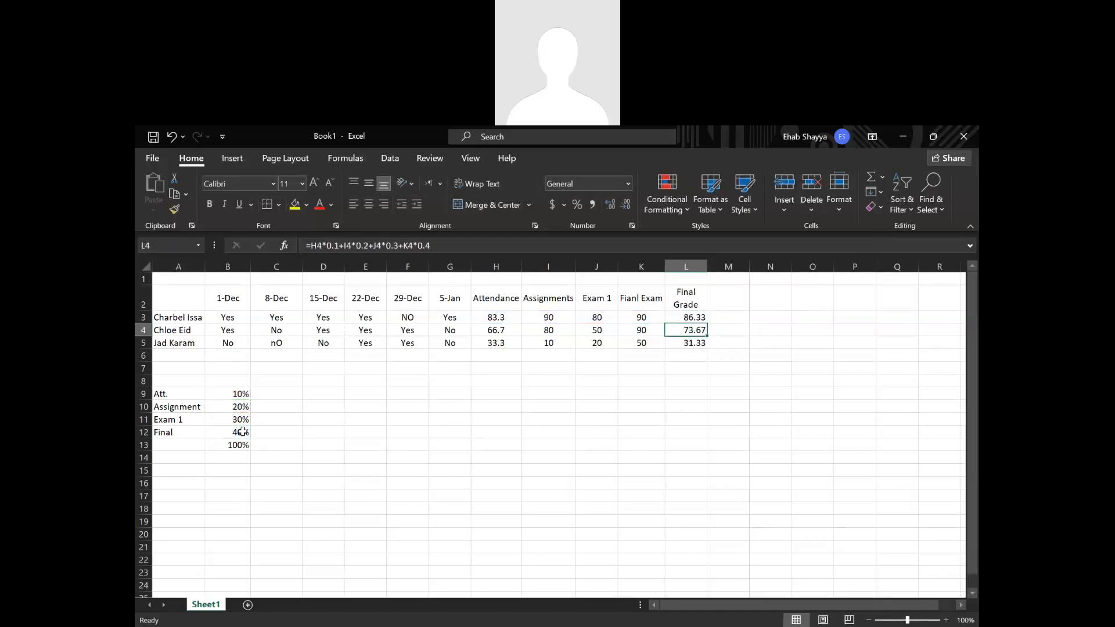
# Set the attendance weight in B9 to 15% and the final exam weight in B12 to 35%.
pyautogui.click(227, 390)
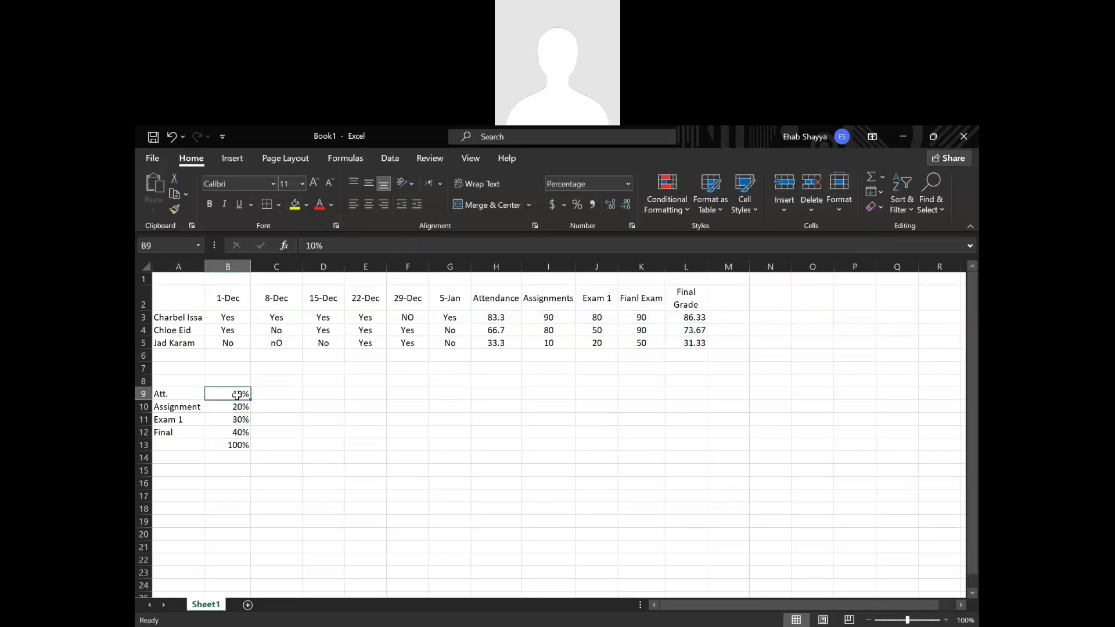
pyautogui.write('15')
pyautogui.click(243, 432)
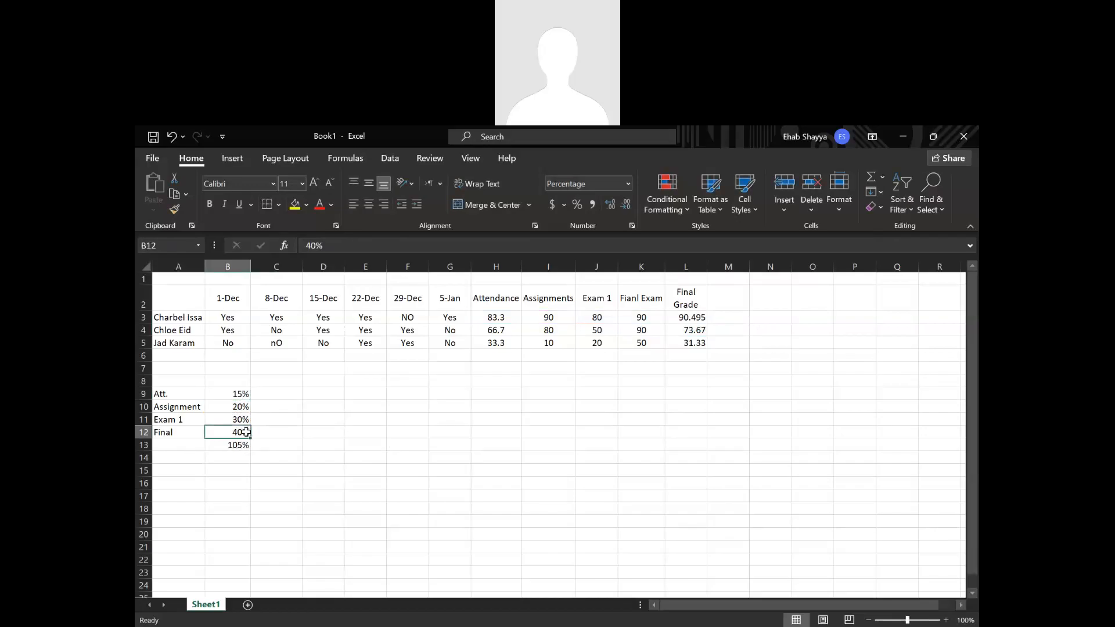
pyautogui.write('35')
pyautogui.click(407, 559)
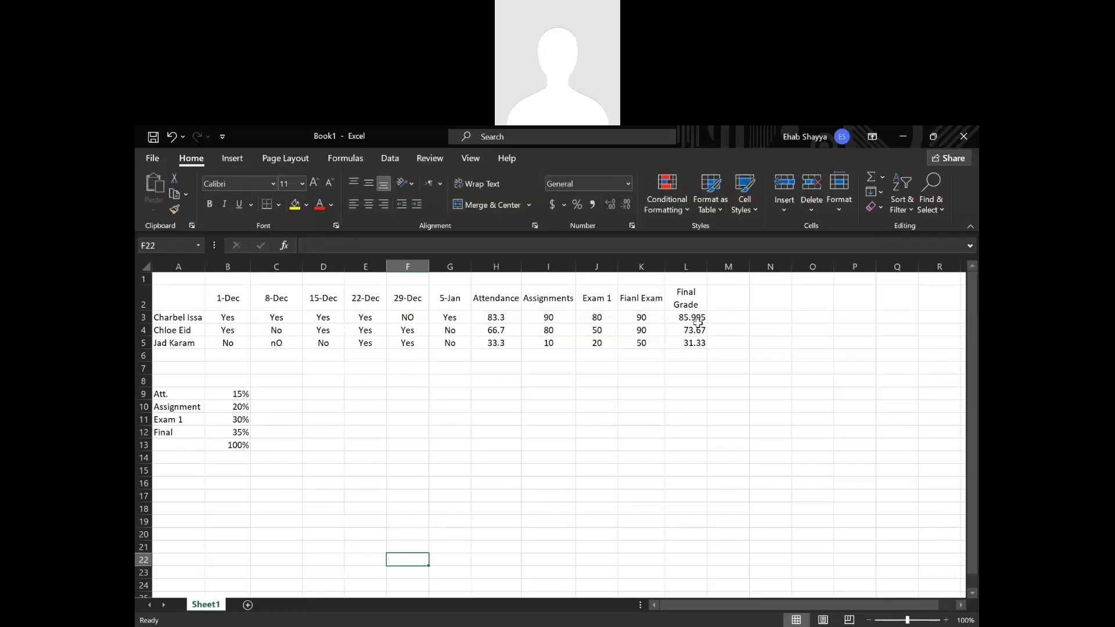
# Fill the final grade formula from L3 down to L5 and select the copy in L4.
pyautogui.click(697, 321)
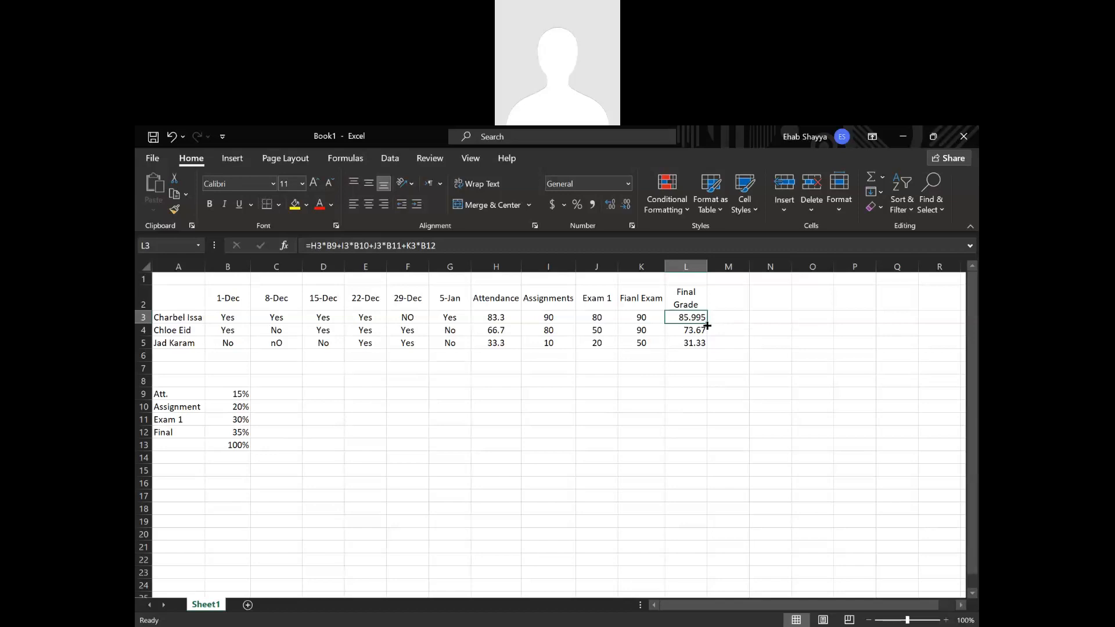
pyautogui.moveTo(707, 326); pyautogui.dragTo(707, 347)
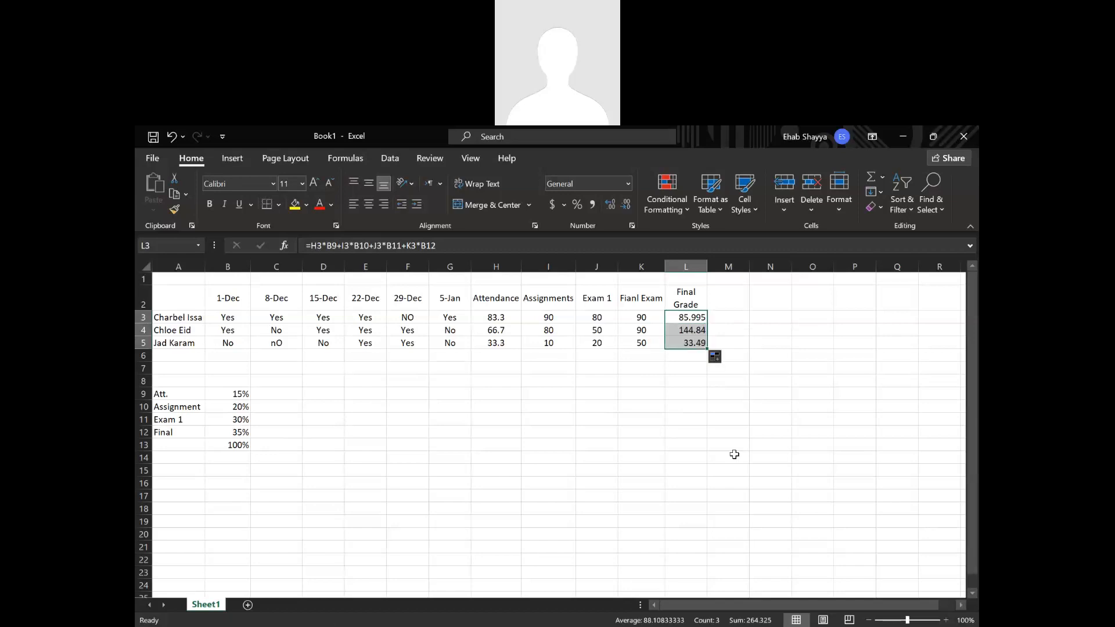
pyautogui.click(694, 332)
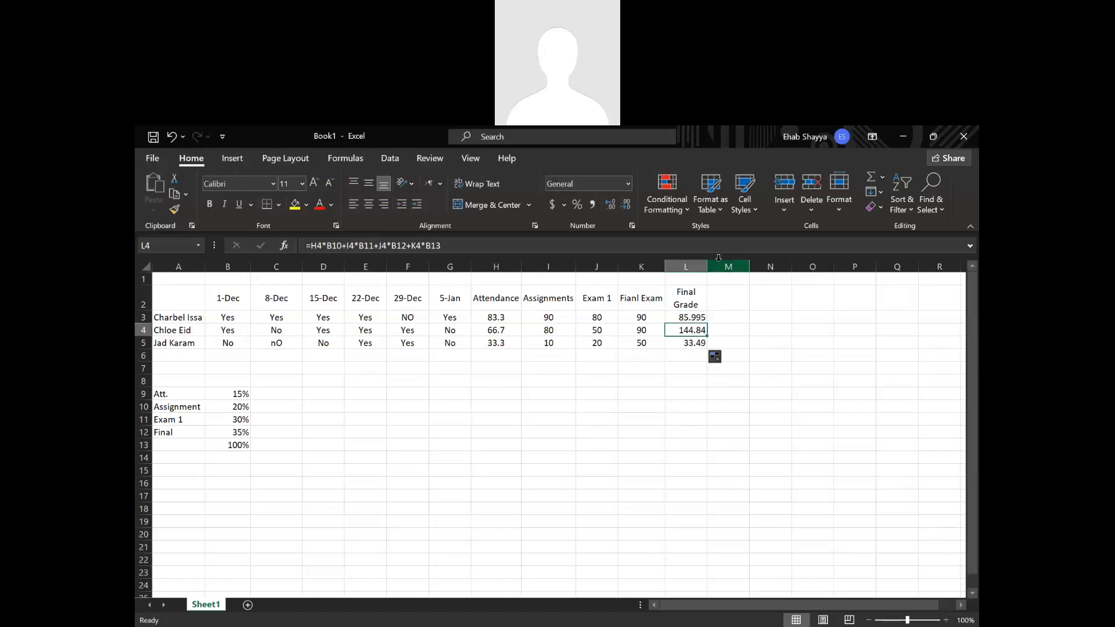
# Examine which weight cells the final grade formulas in L3, L4 and L5 refer to.
pyautogui.doubleClick(683, 317)
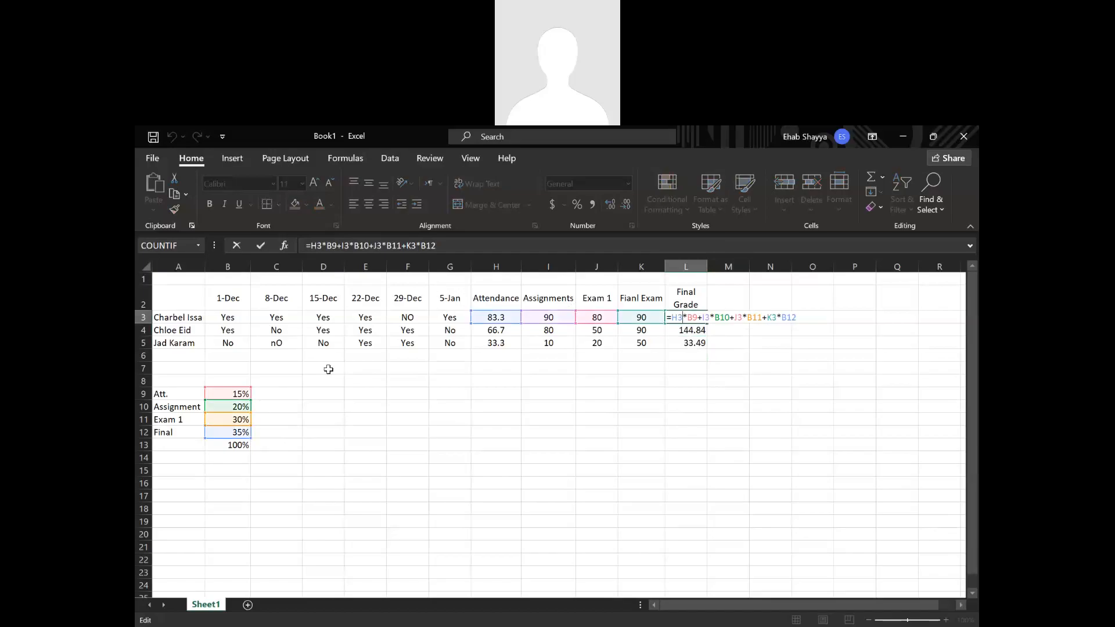
pyautogui.press('Return')
pyautogui.doubleClick(685, 330)
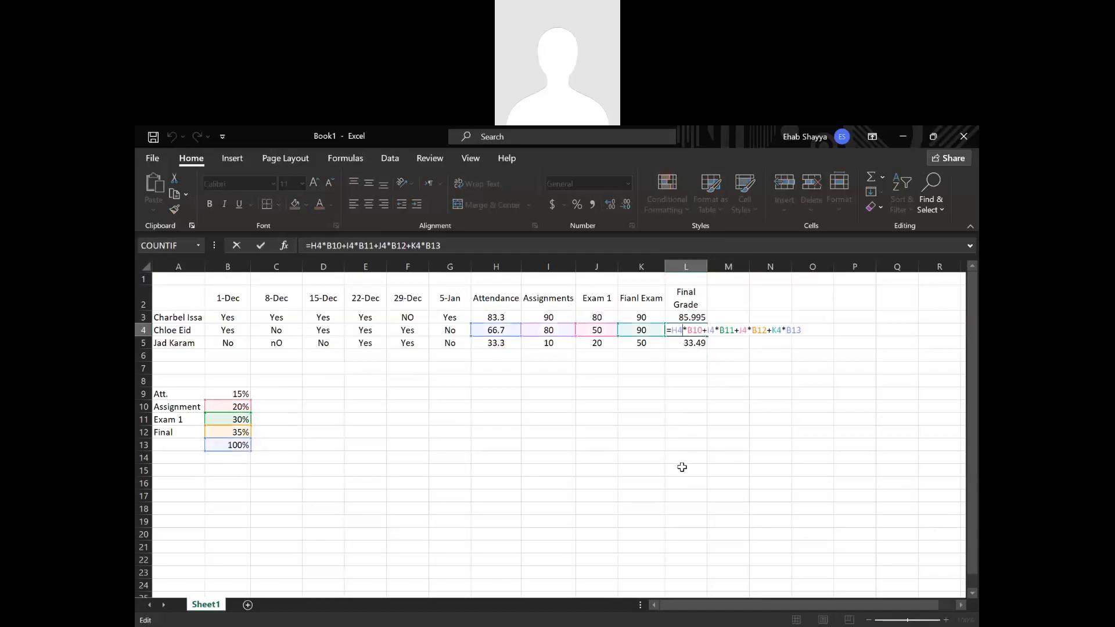
pyautogui.press('Return')
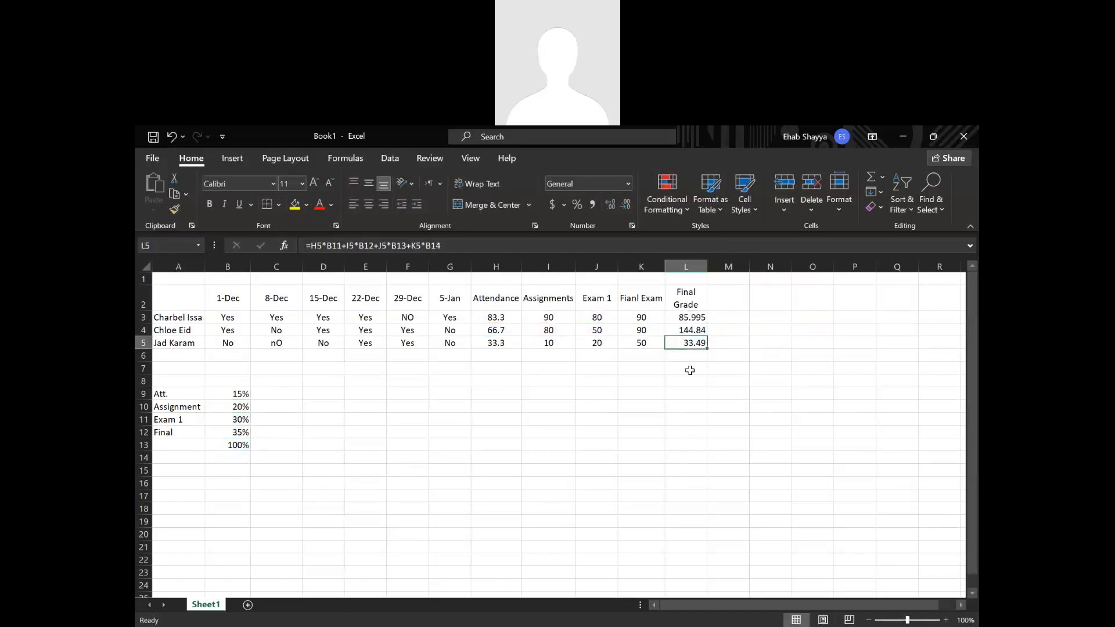
pyautogui.doubleClick(690, 344)
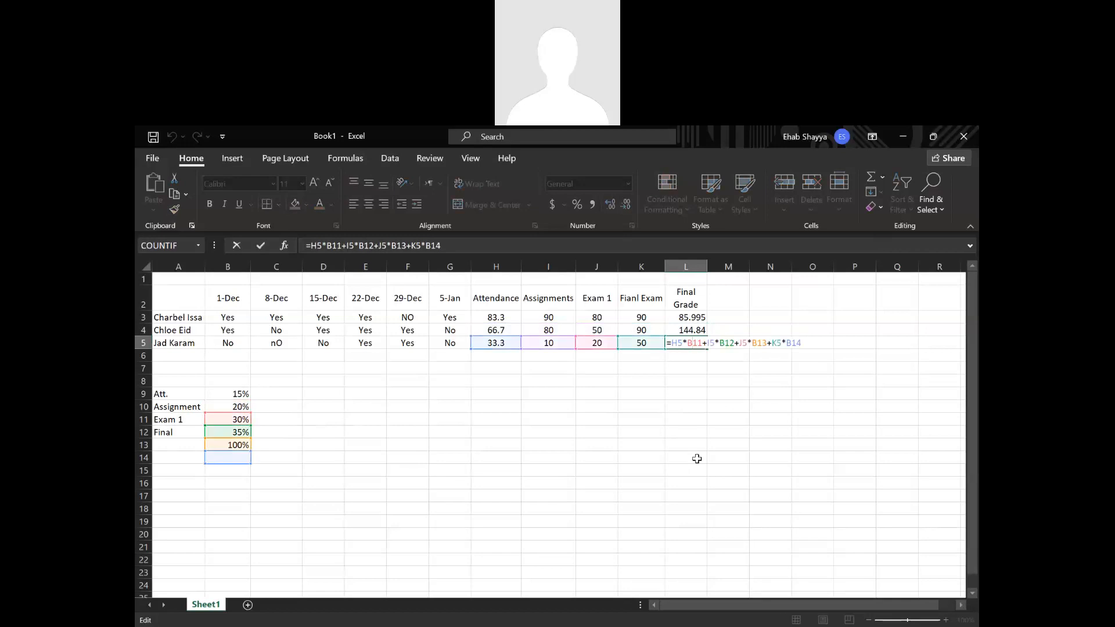
pyautogui.press('Return')
pyautogui.click(695, 329)
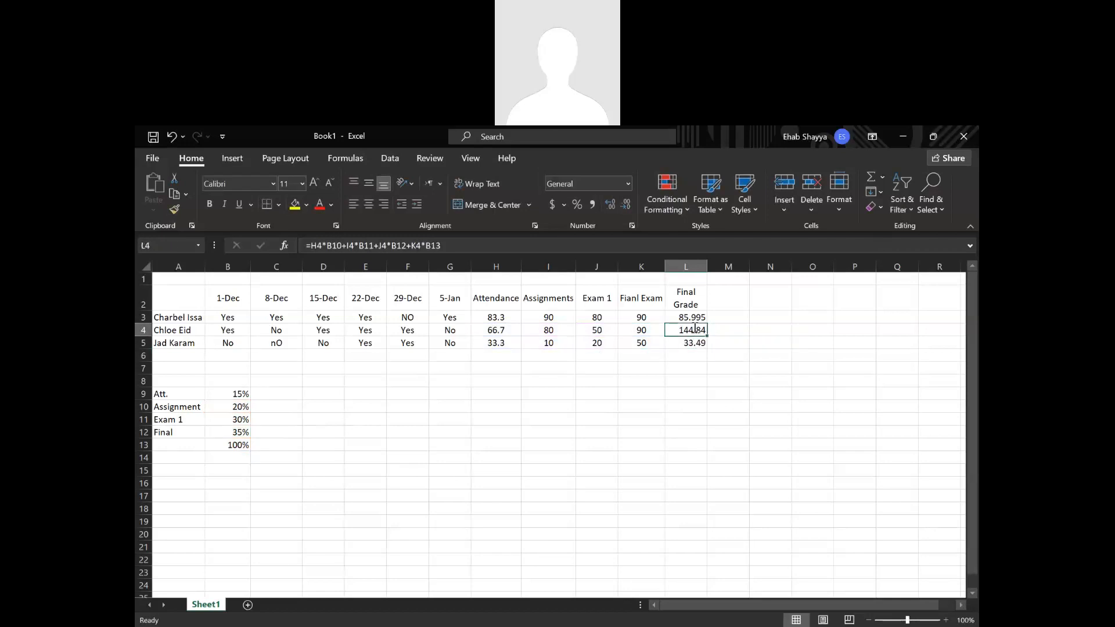
pyautogui.doubleClick(695, 329)
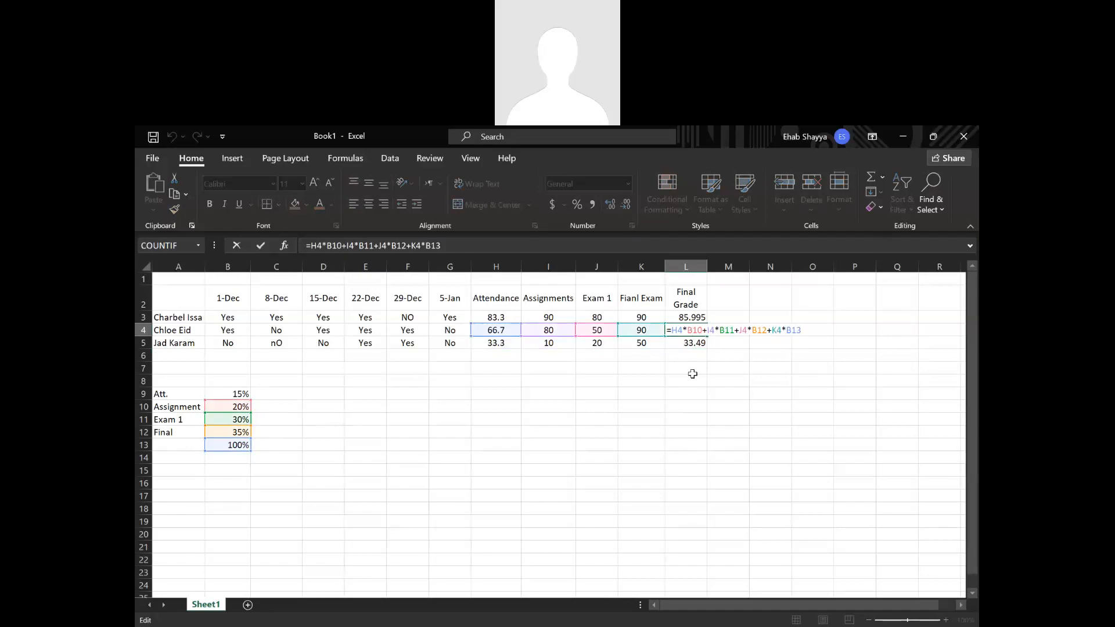
pyautogui.press('Return')
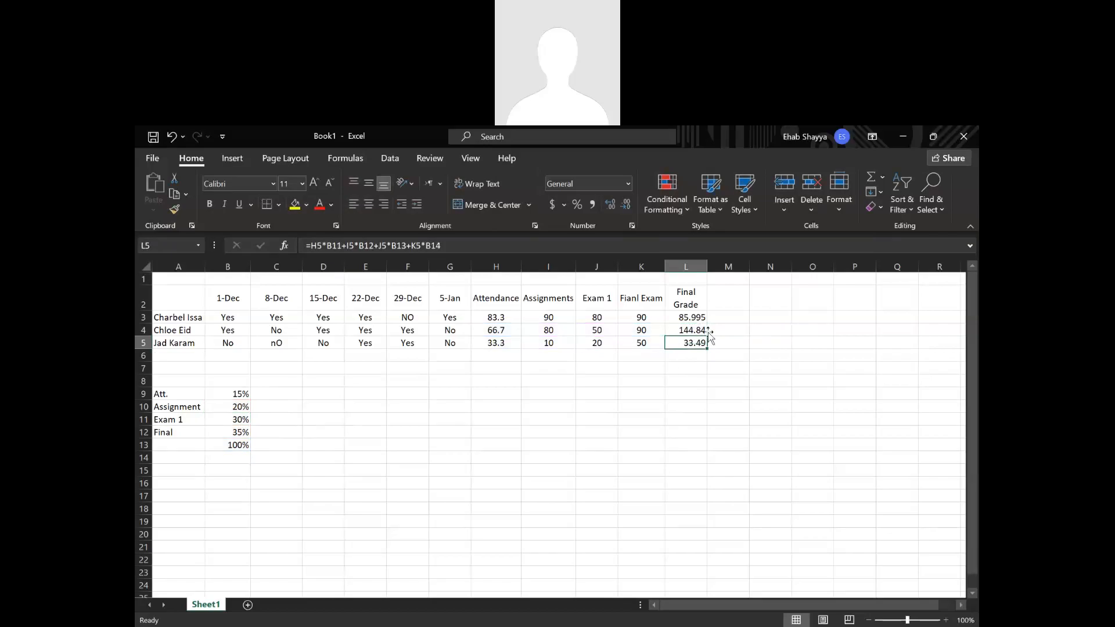
pyautogui.click(697, 319)
pyautogui.doubleClick(696, 319)
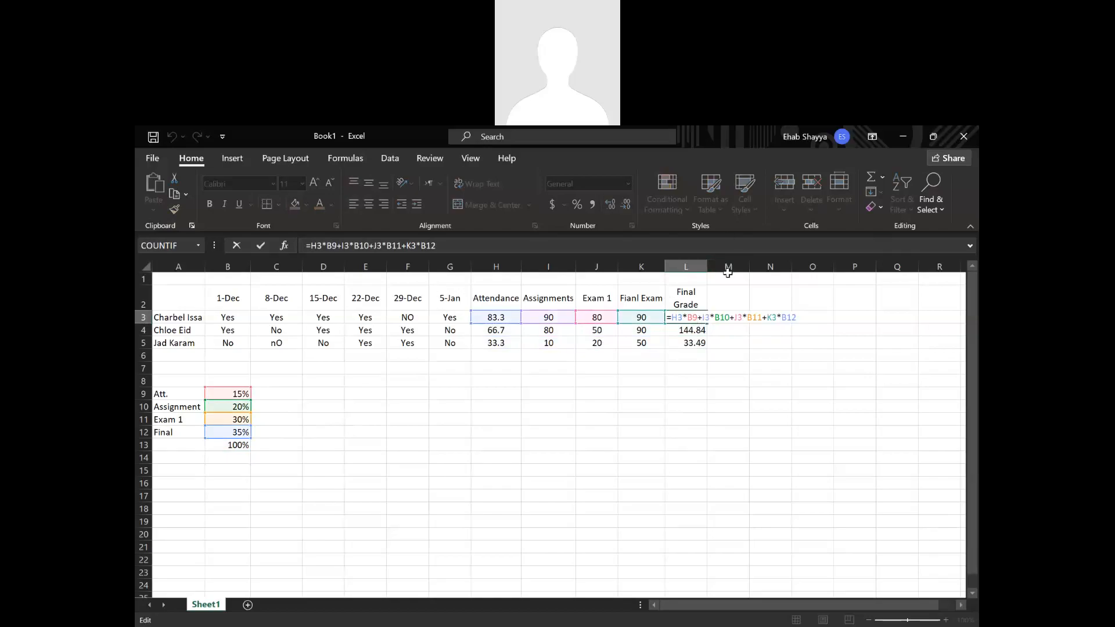
pyautogui.press('Return')
pyautogui.press('Down')
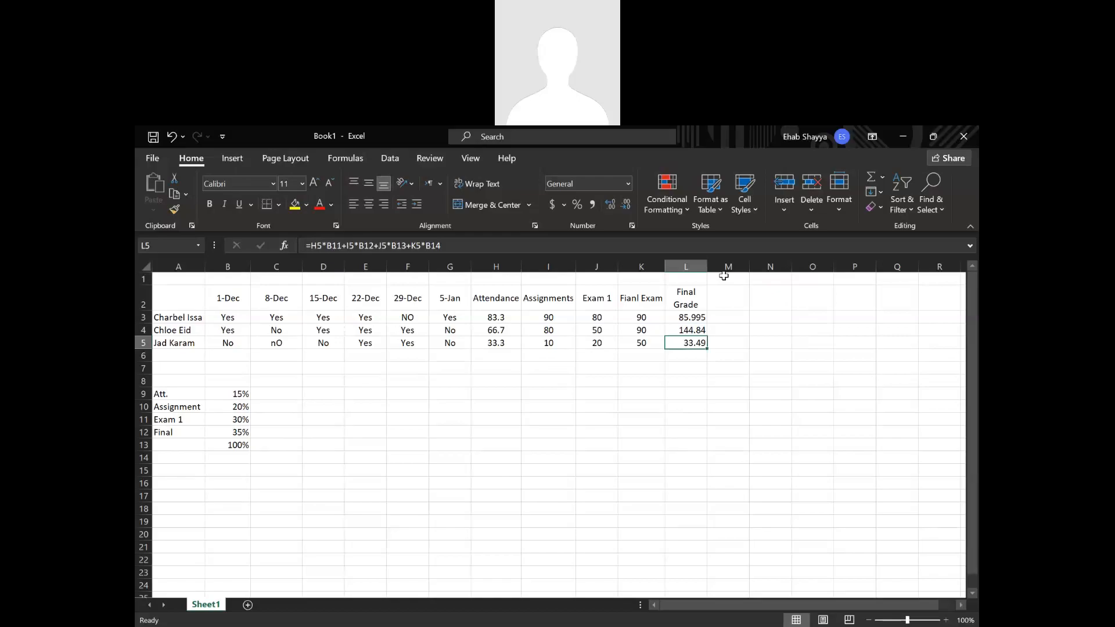
# Lock the weight rows in the L3 formula with dollar signs, giving =H3*B$9+I3*B$10+J3*B$11+K3*B$12.
pyautogui.click(693, 317)
pyautogui.doubleClick(692, 317)
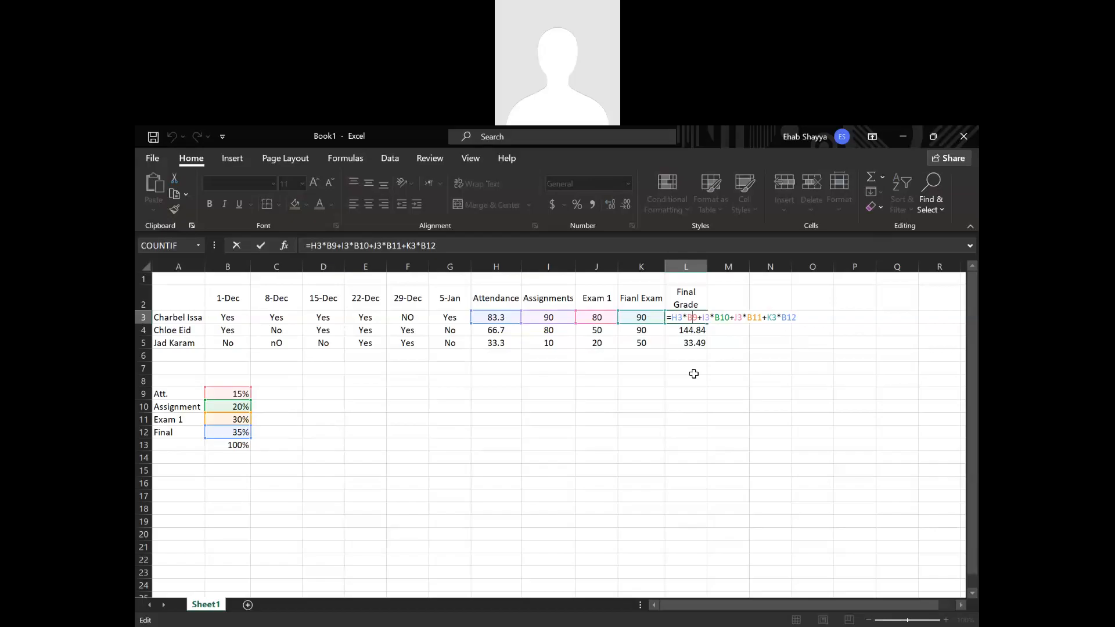
pyautogui.write('$')
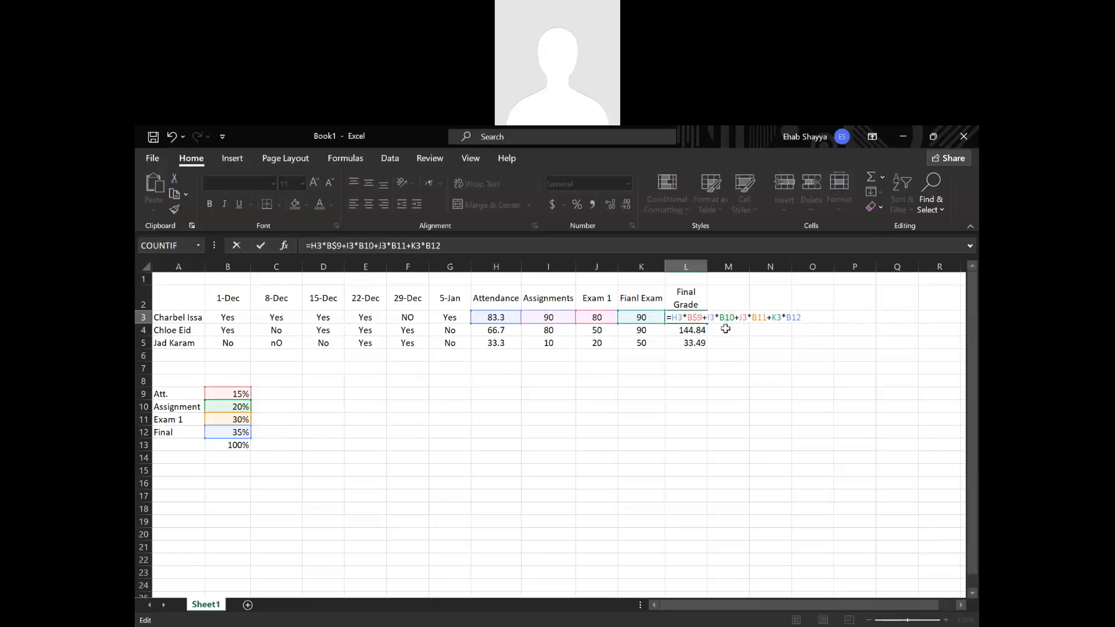
pyautogui.write('$')
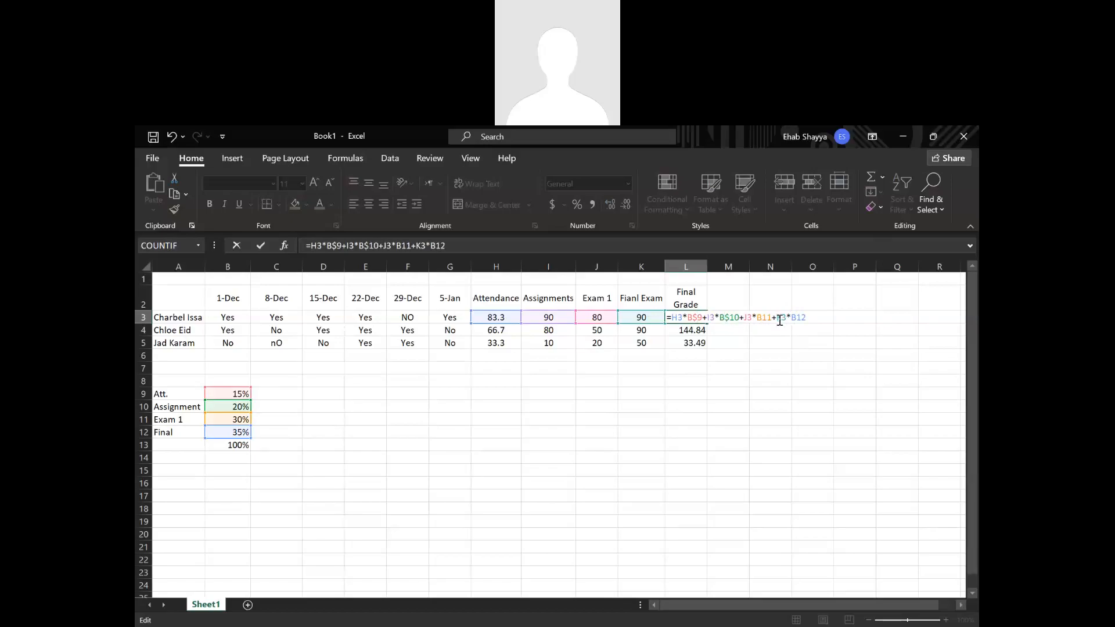
pyautogui.click(763, 317)
pyautogui.write('$')
pyautogui.click(801, 319)
pyautogui.write('$')
pyautogui.press('Return')
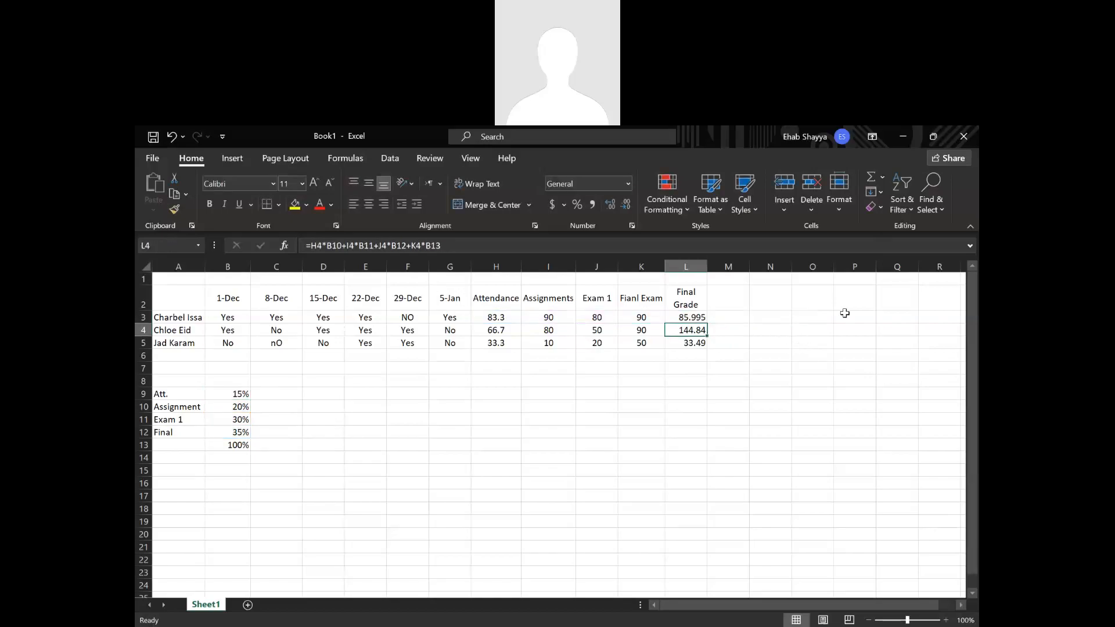
# Fill the row-locked final grade formula from L3 down to L5 and check the references in L4 and L5.
pyautogui.click(693, 317)
pyautogui.doubleClick(708, 323)
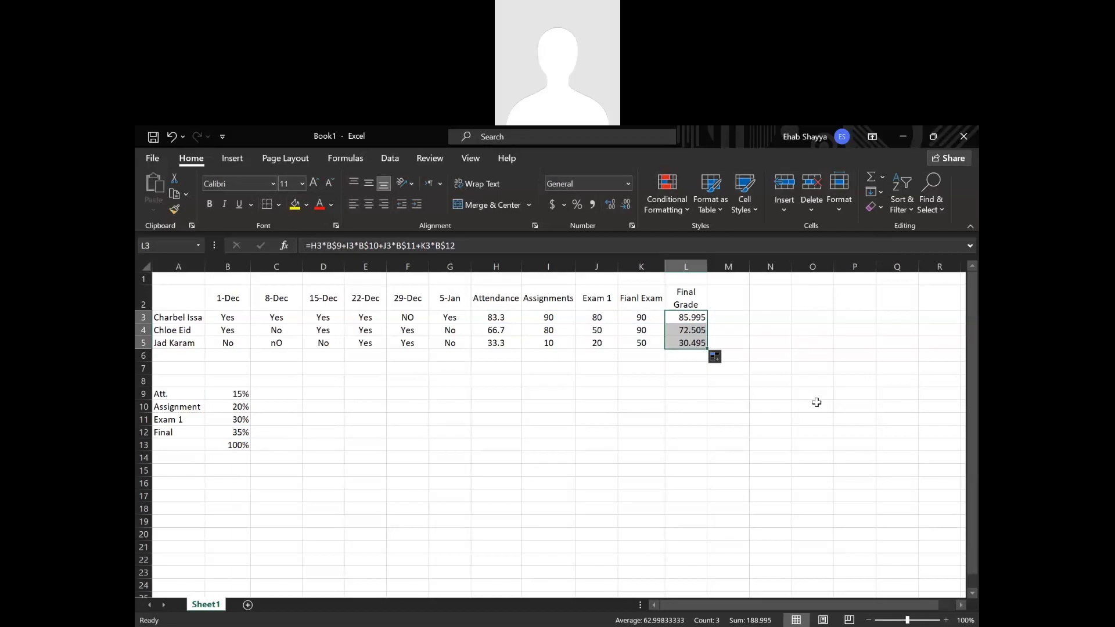
pyautogui.doubleClick(697, 329)
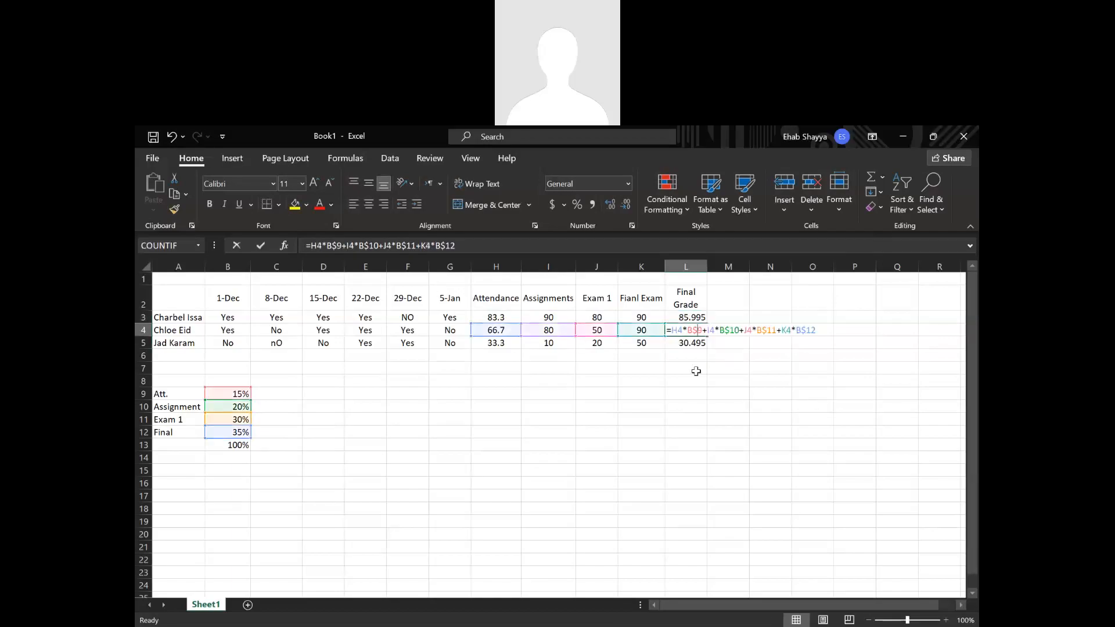
pyautogui.press('Return')
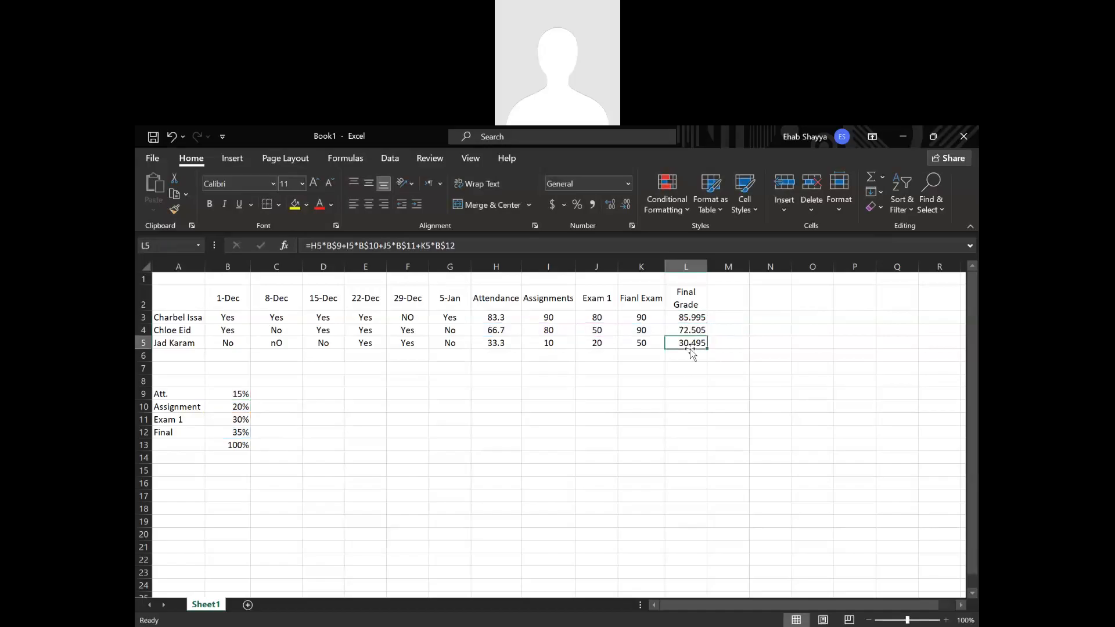
pyautogui.press('F2')
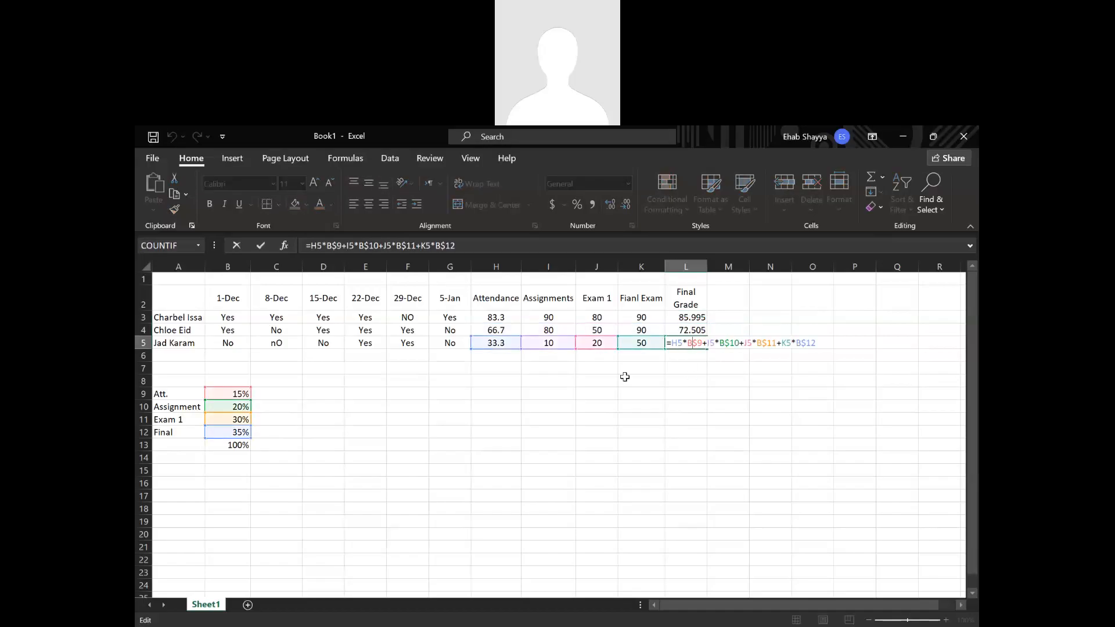
pyautogui.press('Return')
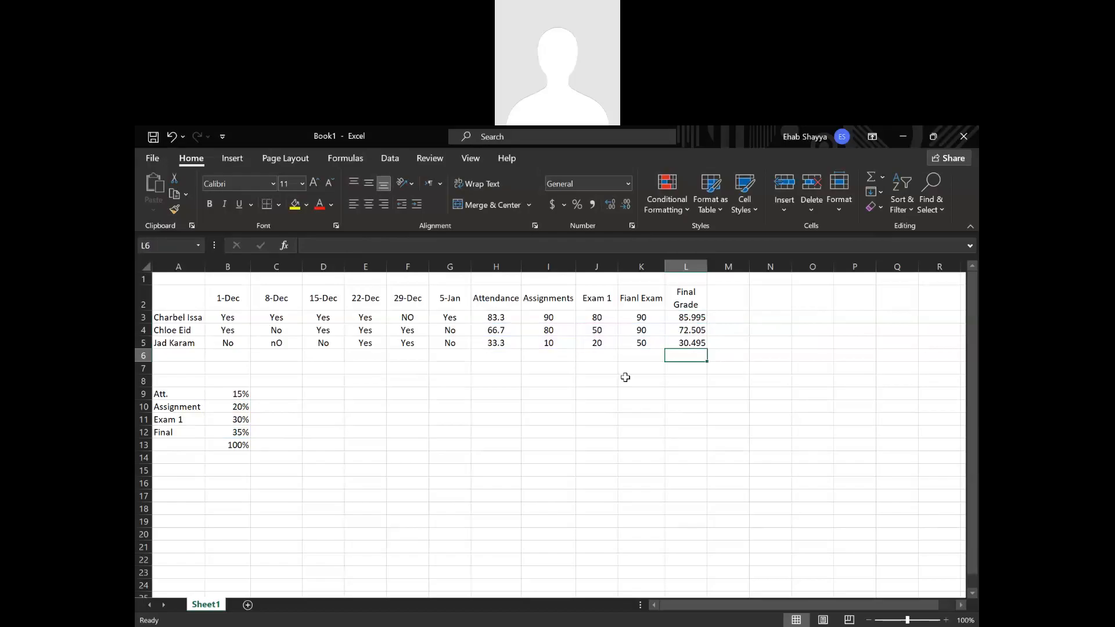
# Lock the column of the first weight reference in the L3 formula, giving =H3*$B$9+I3*B$10+J3*B$11+K3*B$12.
pyautogui.click(686, 309)
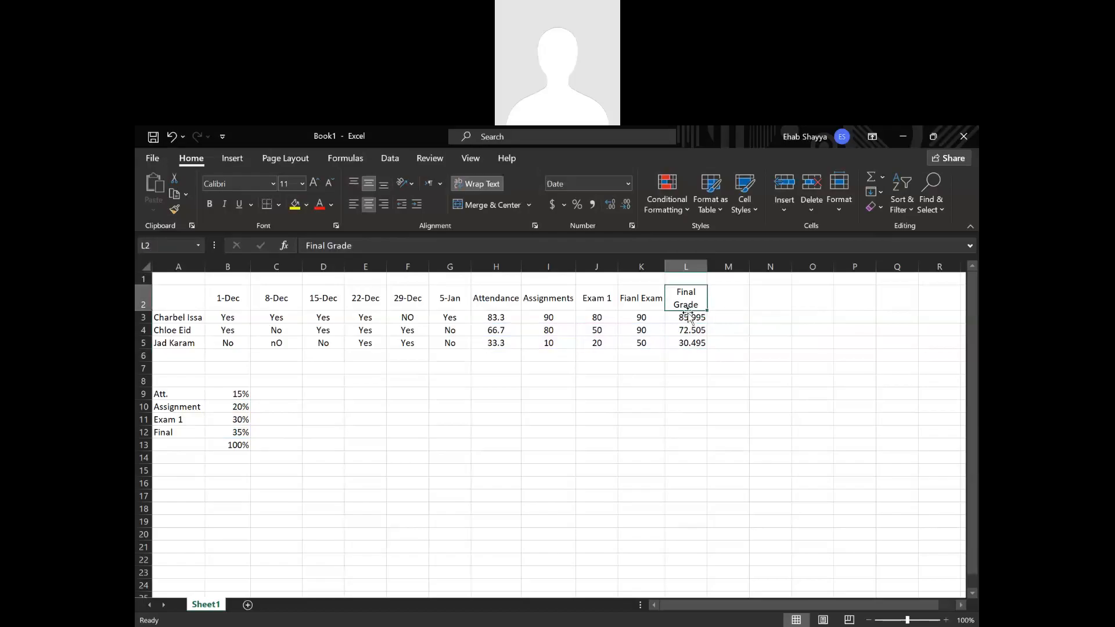
pyautogui.click(689, 317)
pyautogui.doubleClick(690, 317)
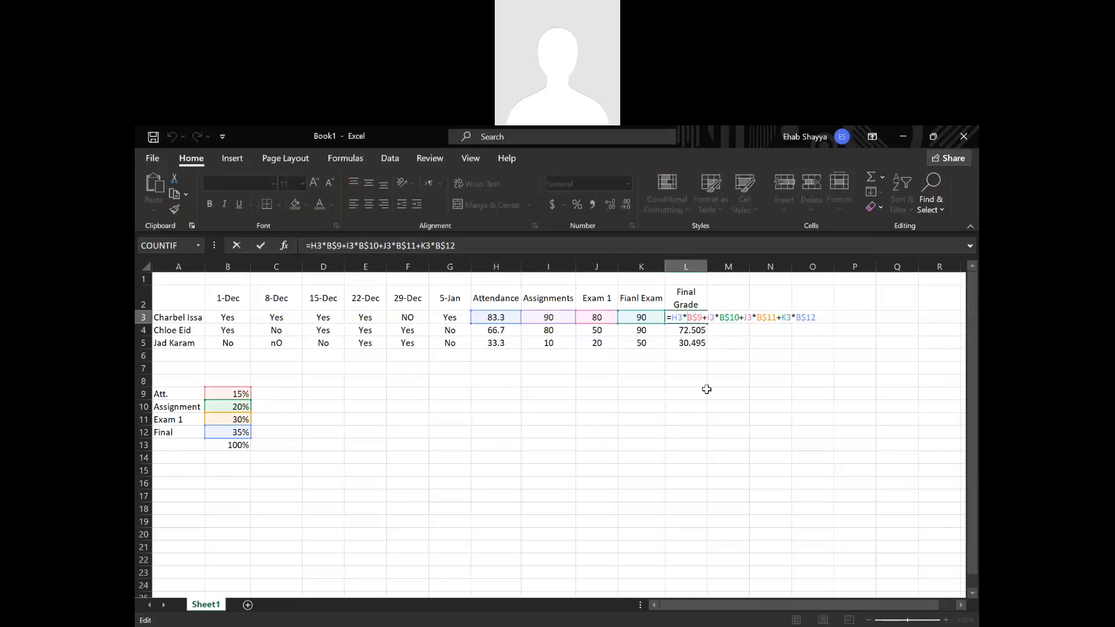
pyautogui.write('$')
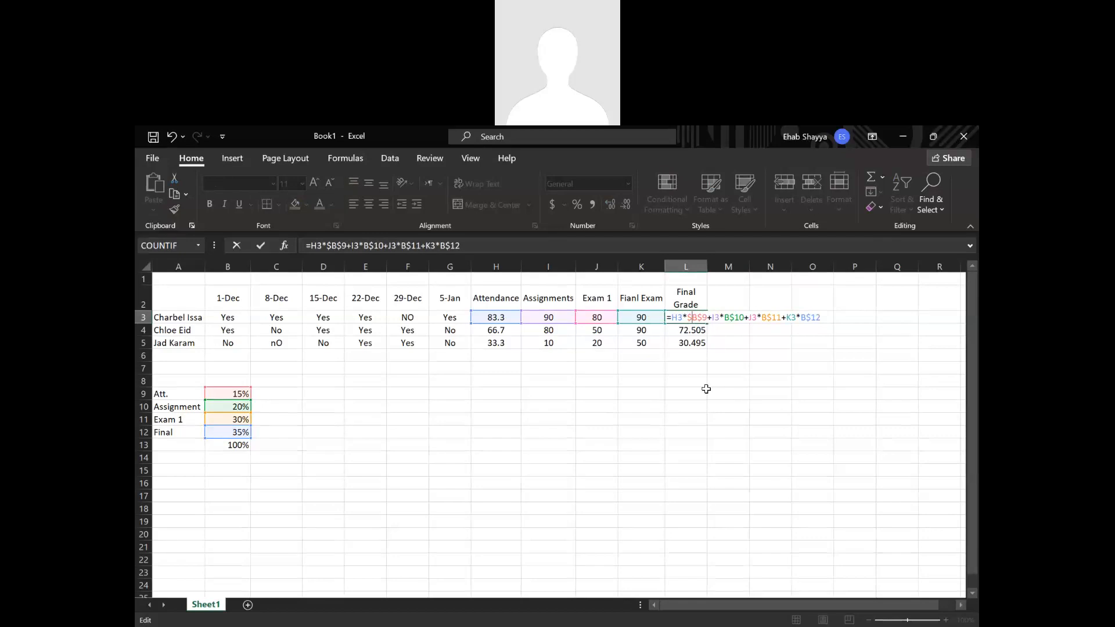
pyautogui.press('BackSpace')
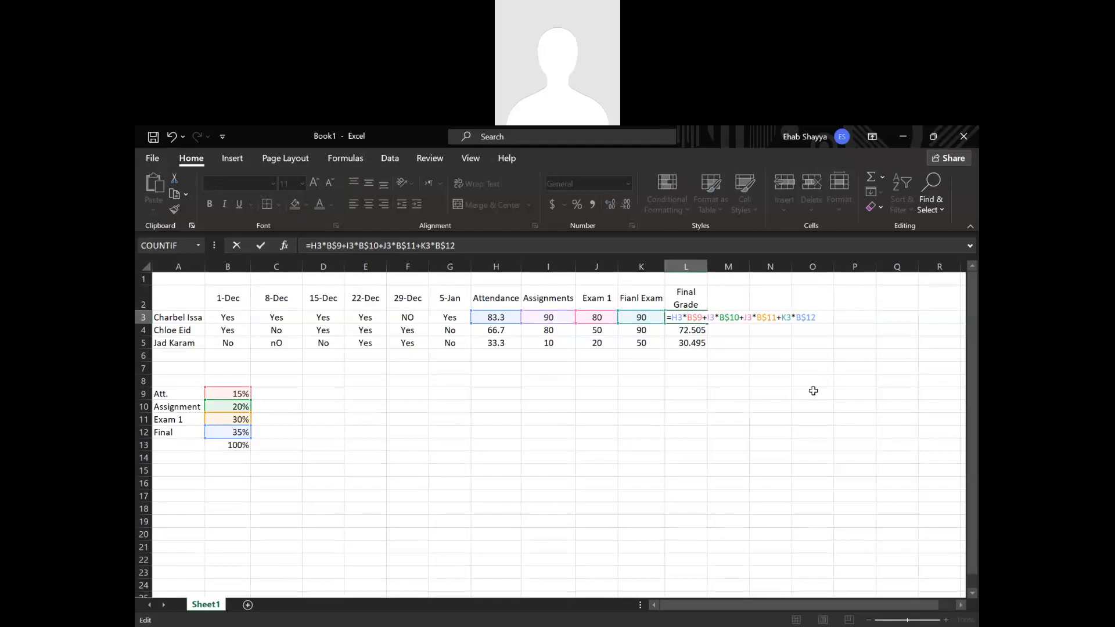
pyautogui.press('Return')
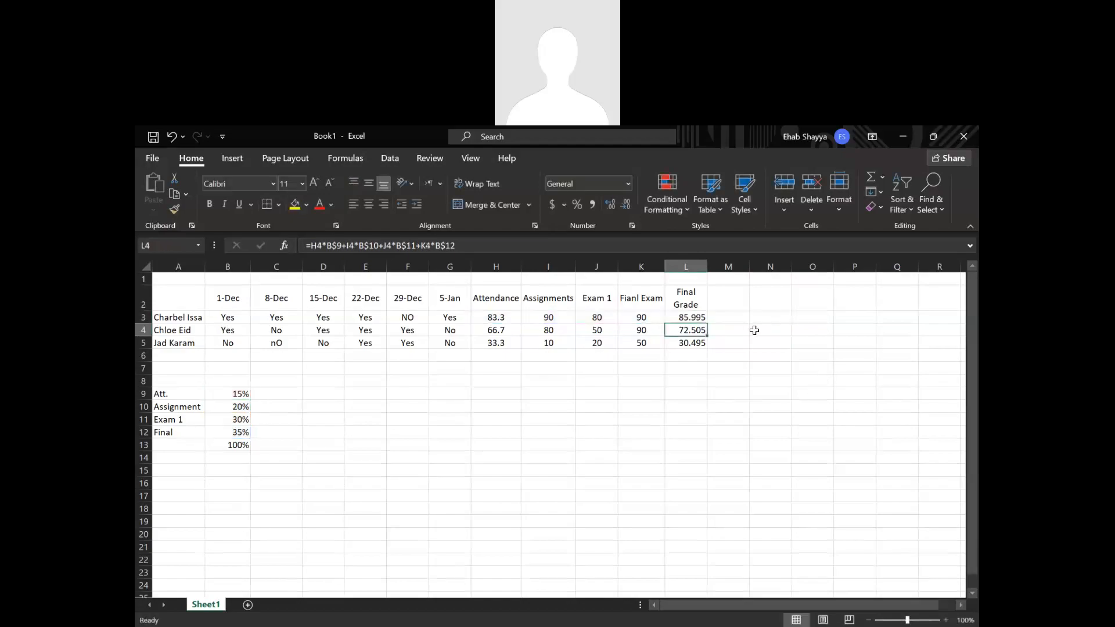
# Try filling the final grade formula from L3 across to M3 and check the copy's weight references.
pyautogui.click(697, 318)
pyautogui.moveTo(707, 324); pyautogui.dragTo(735, 319)
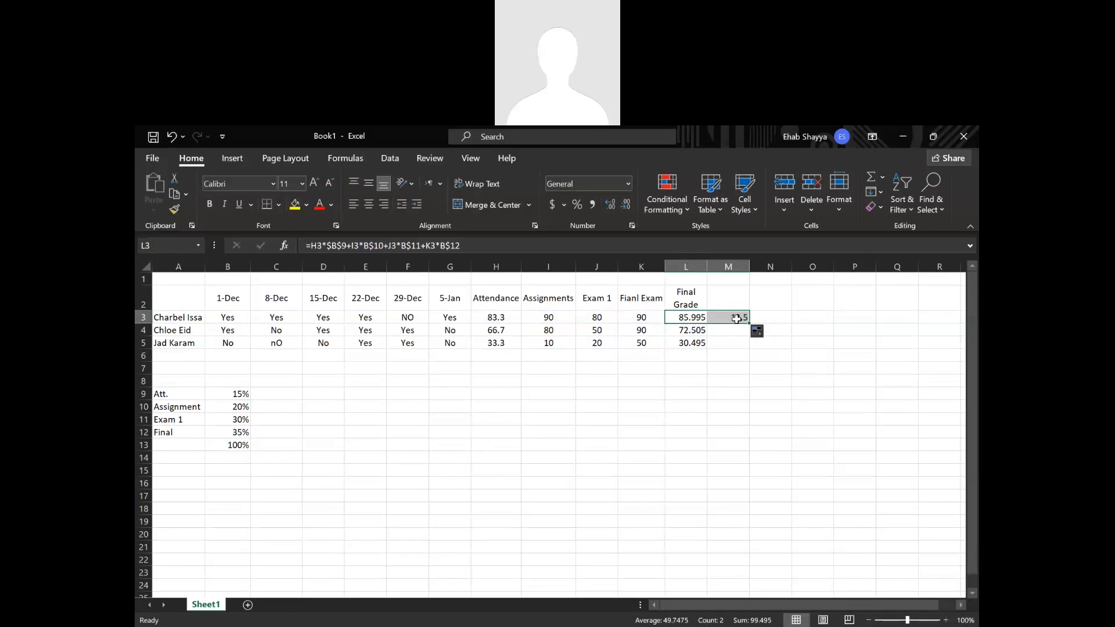
pyautogui.doubleClick(735, 319)
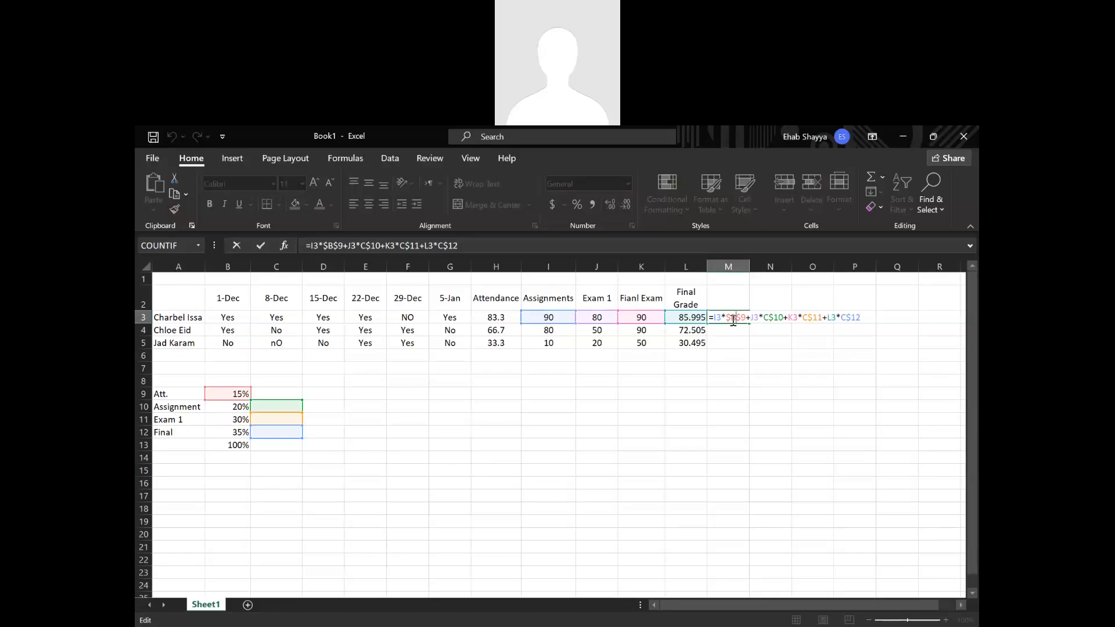
pyautogui.moveTo(763, 318); pyautogui.dragTo(846, 319)
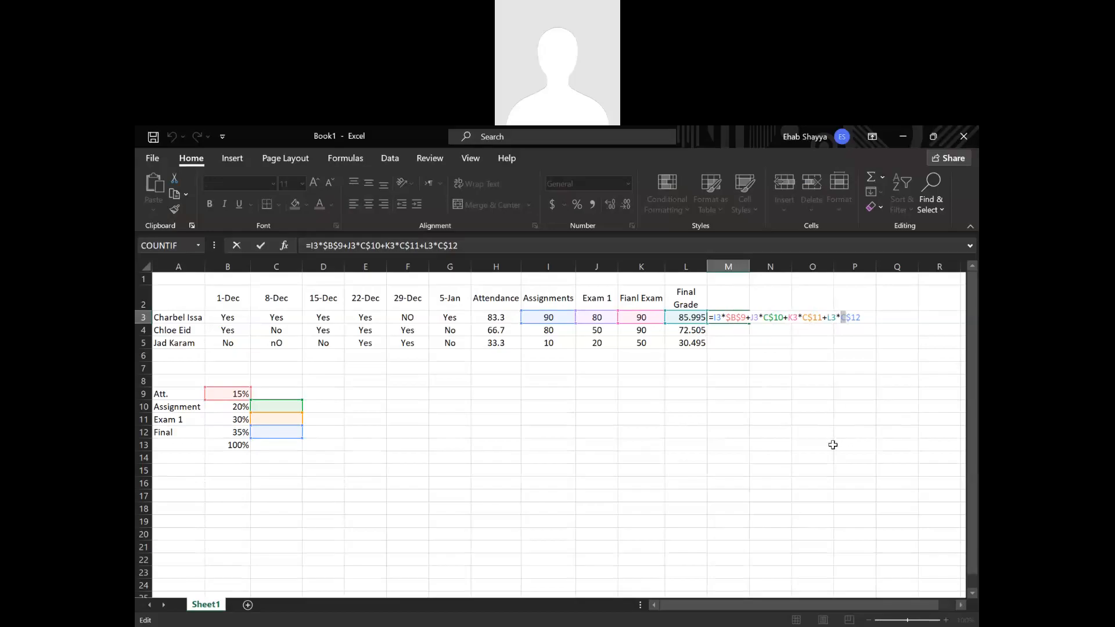
pyautogui.press('Return')
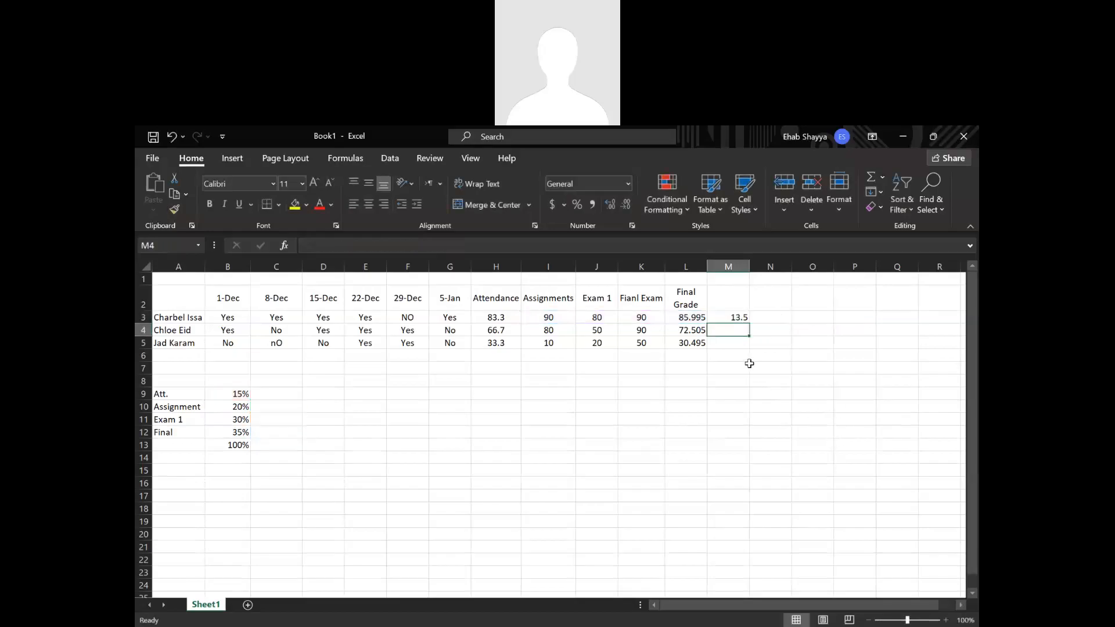
pyautogui.hotkey('ctrl', 'z')
pyautogui.hotkey('ctrl', 'z')
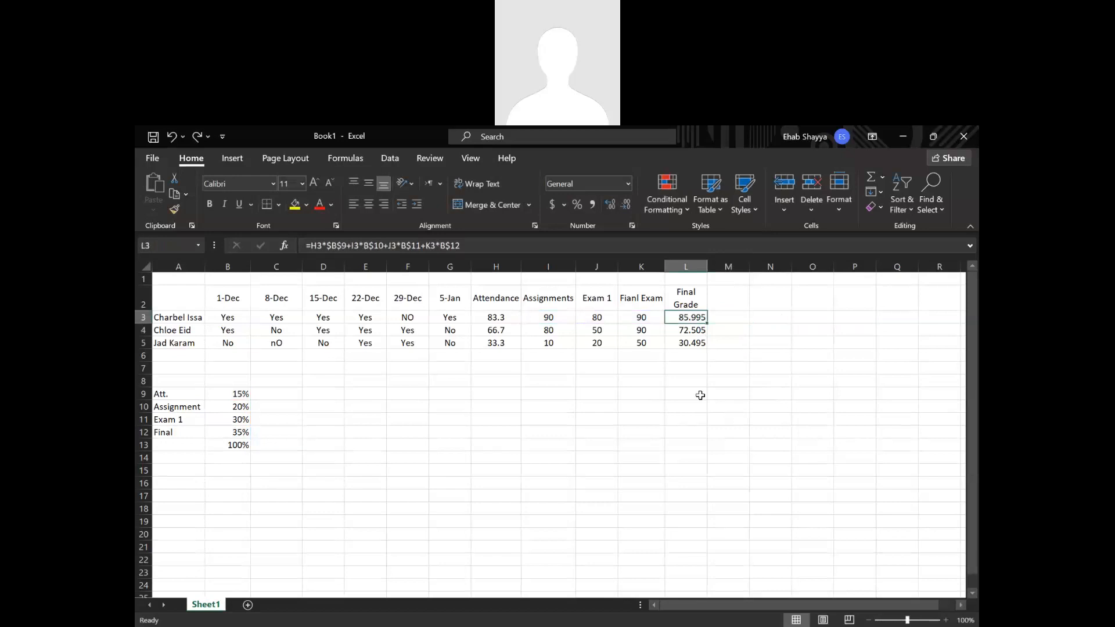
# Examine the L3 formula, comparing the fully locked $B$9 reference with the row-locked B$10, B$11 and B$12.
pyautogui.doubleClick(703, 318)
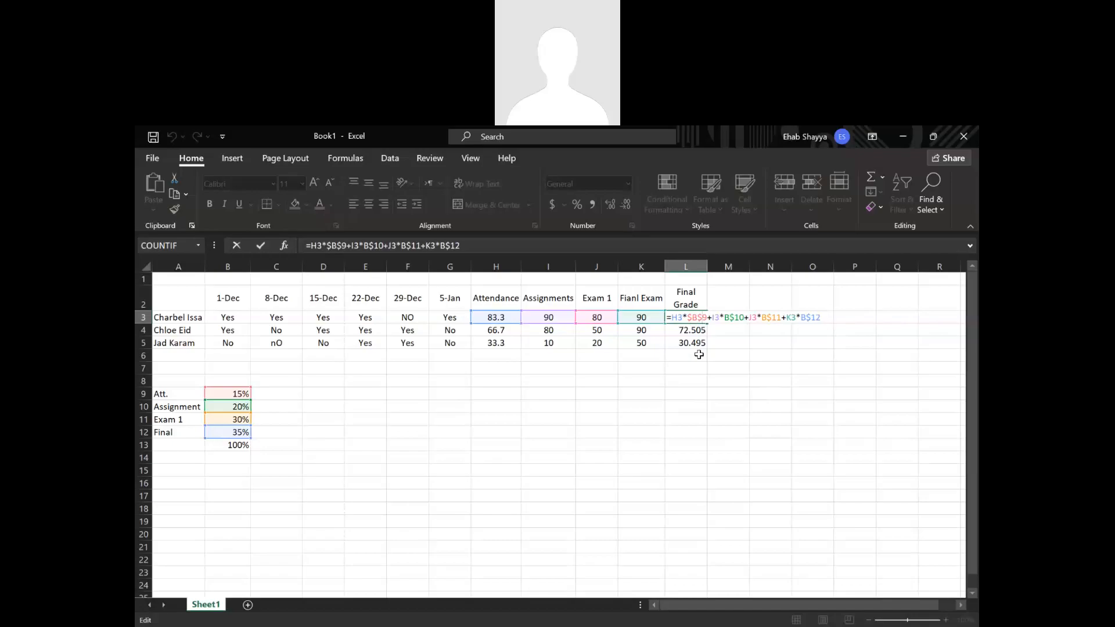
pyautogui.moveTo(687, 318); pyautogui.dragTo(697, 318)
pyautogui.click(730, 317)
pyautogui.click(811, 317)
pyautogui.press('Return')
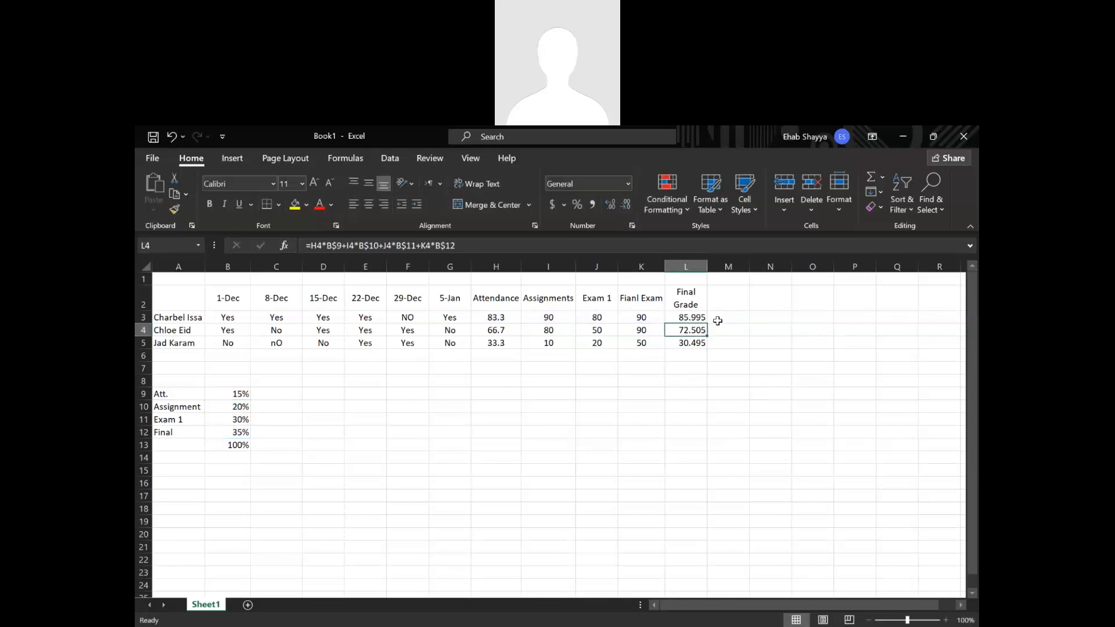
# Copy the L3 formula into M3 once more to compare its $B$9 term with the other weight references.
pyautogui.click(700, 319)
pyautogui.moveTo(708, 323); pyautogui.dragTo(753, 331)
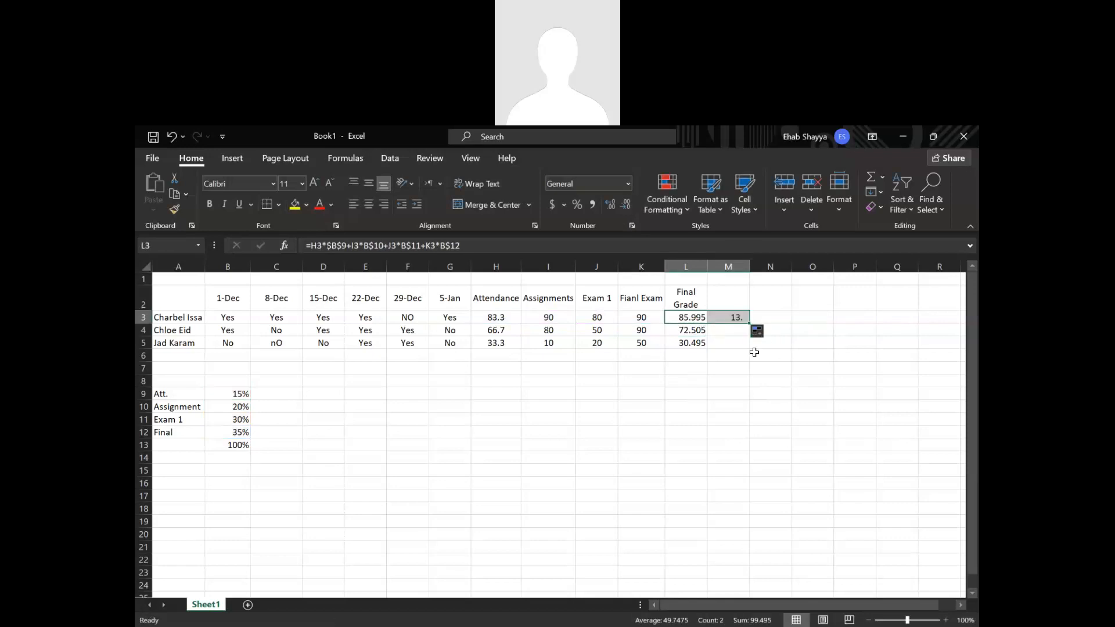
pyautogui.doubleClick(744, 317)
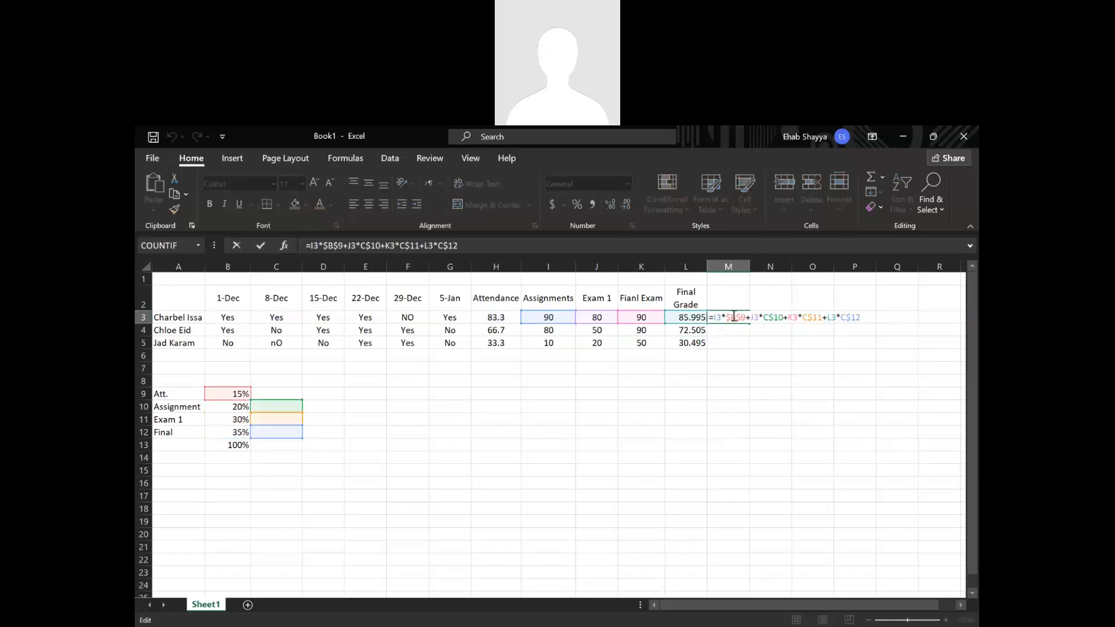
pyautogui.moveTo(730, 317); pyautogui.dragTo(735, 319)
pyautogui.click(770, 320)
pyautogui.press('Escape')
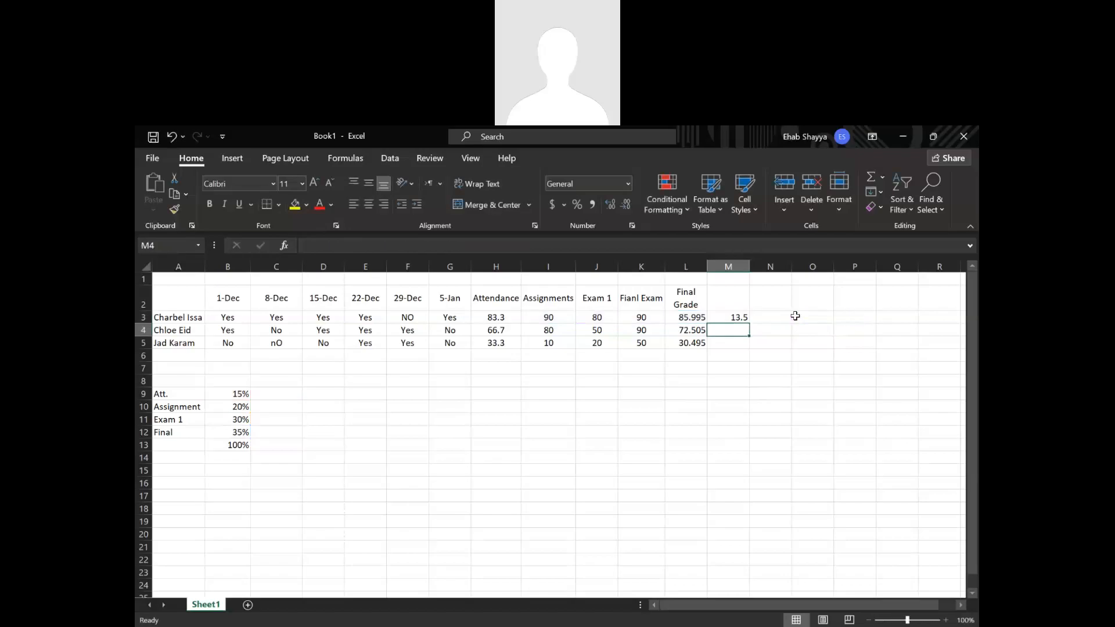
pyautogui.press('Left')
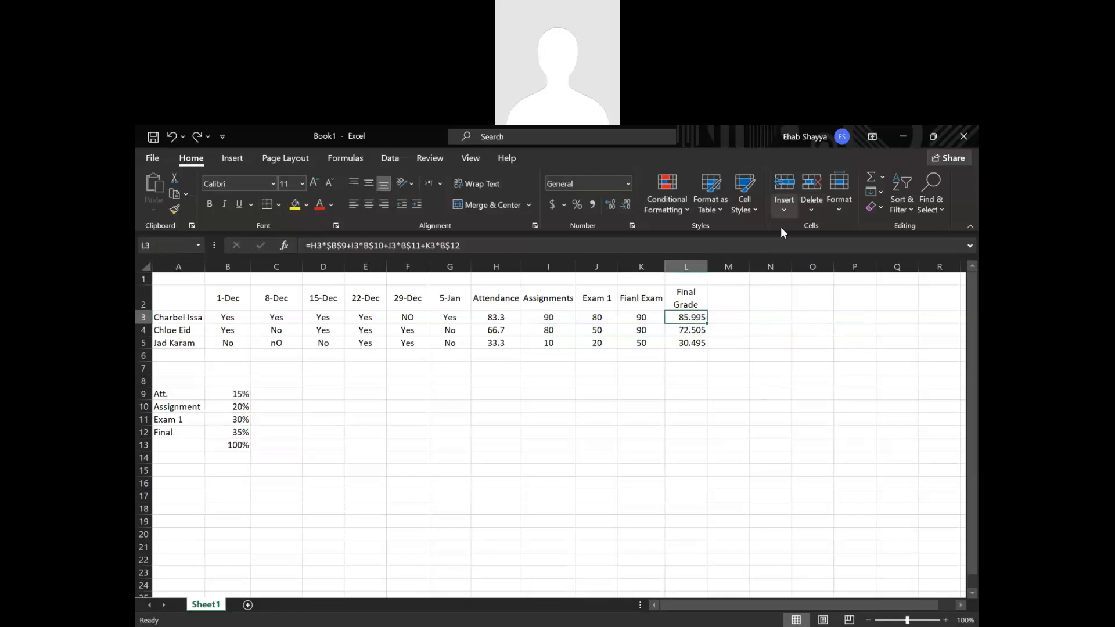
pyautogui.click(722, 318)
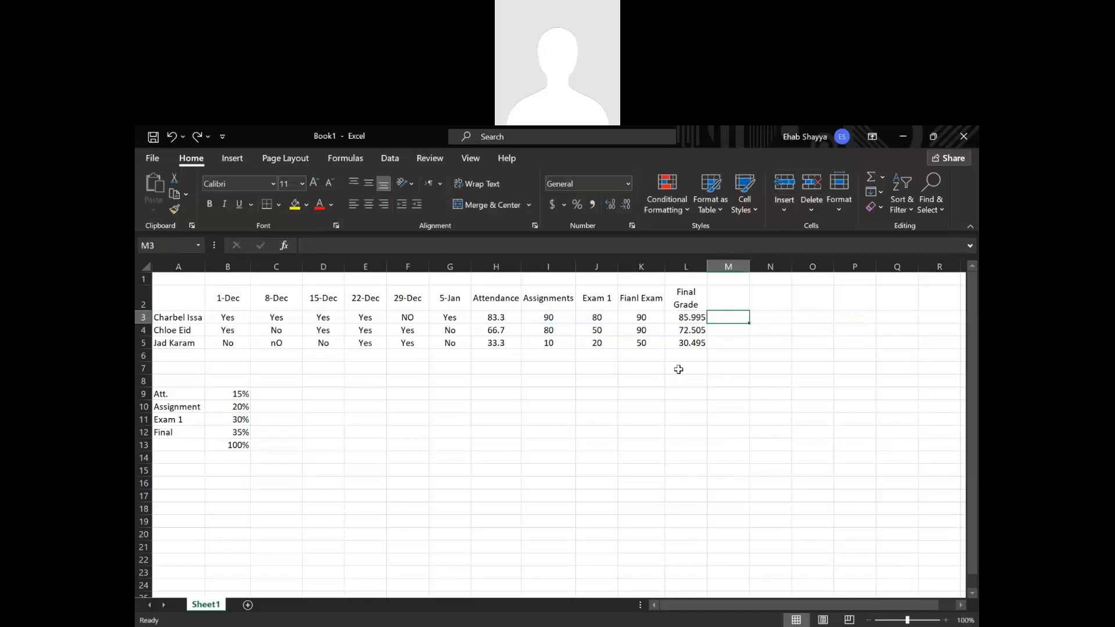
pyautogui.click(639, 404)
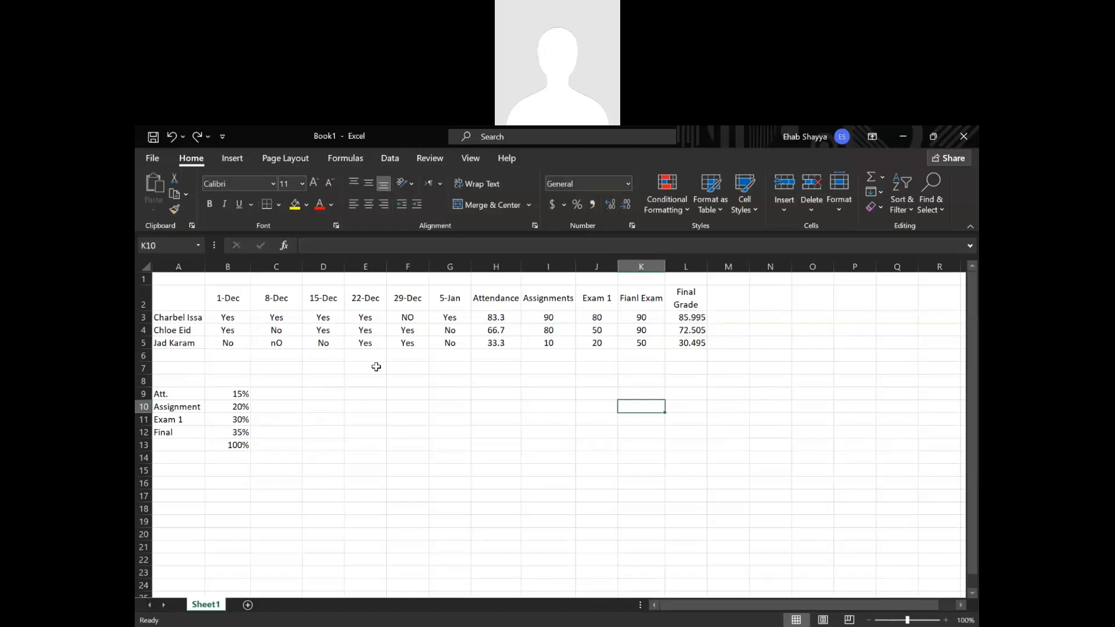
pyautogui.click(735, 381)
# Start a letter grade list with "Below 70" in D9 and the letter D in E9.
pyautogui.click(308, 394)
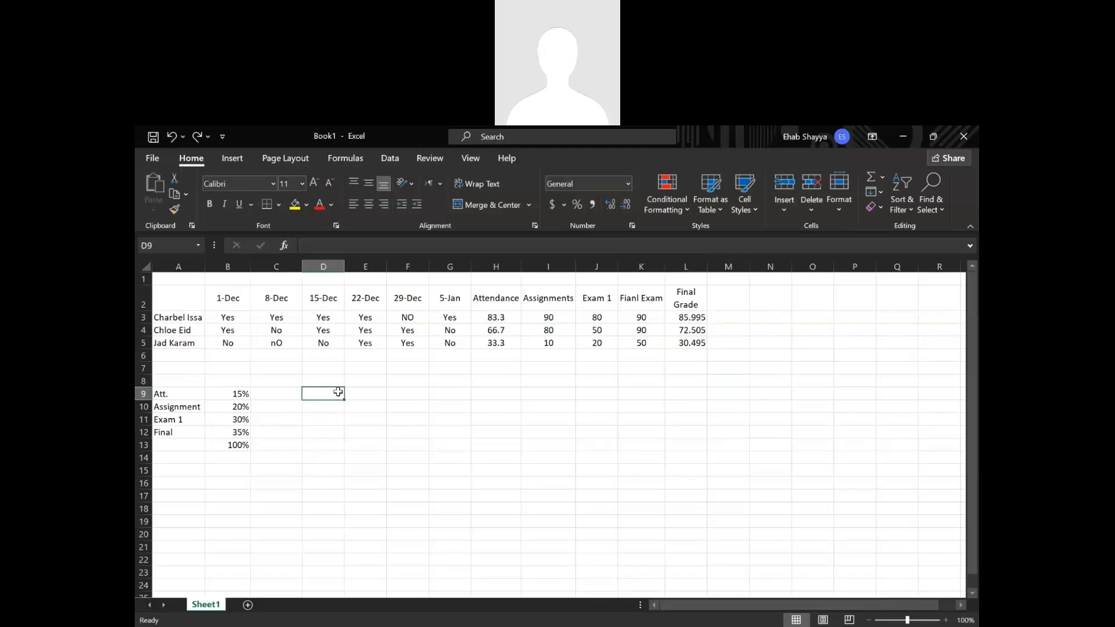
pyautogui.doubleClick(337, 393)
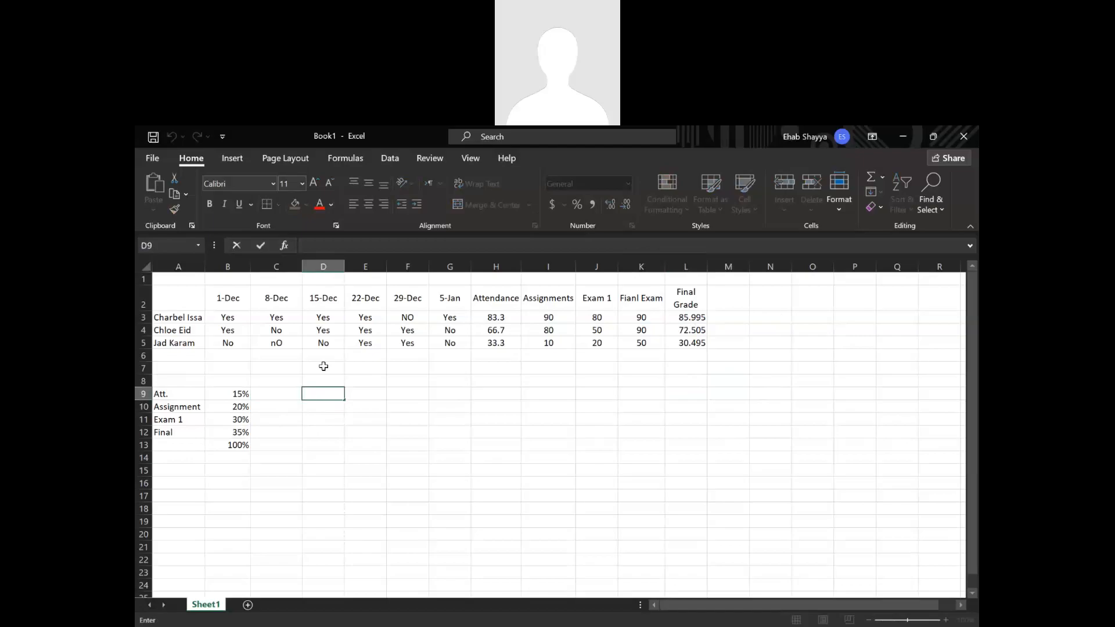
pyautogui.write('Below 7o')
pyautogui.press('BackSpace')
pyautogui.write('0')
pyautogui.press('Tab')
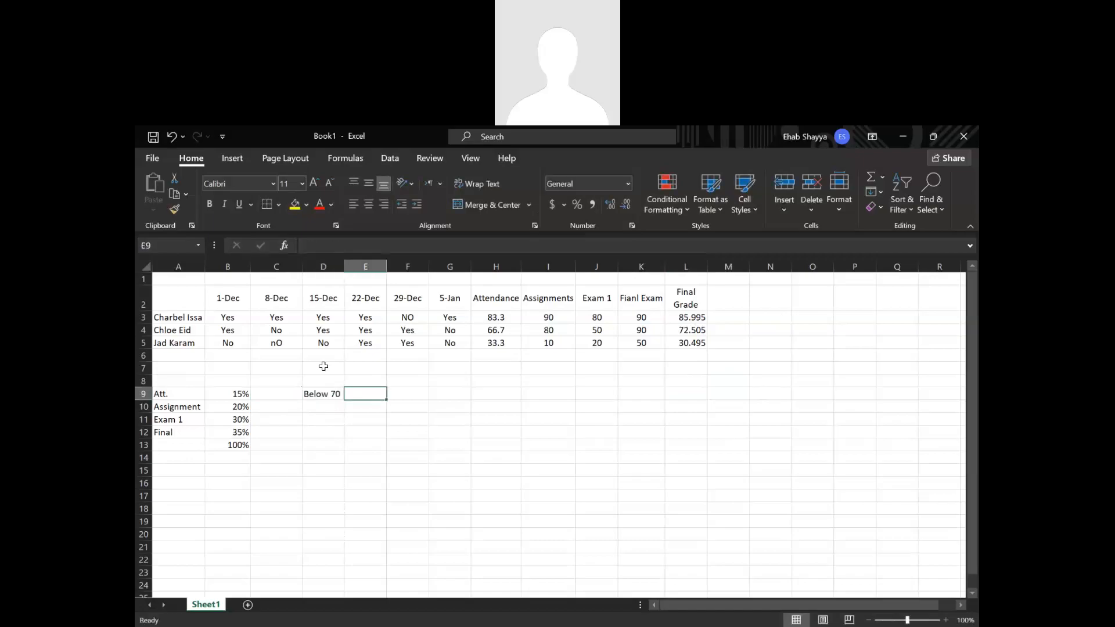
pyautogui.write('D')
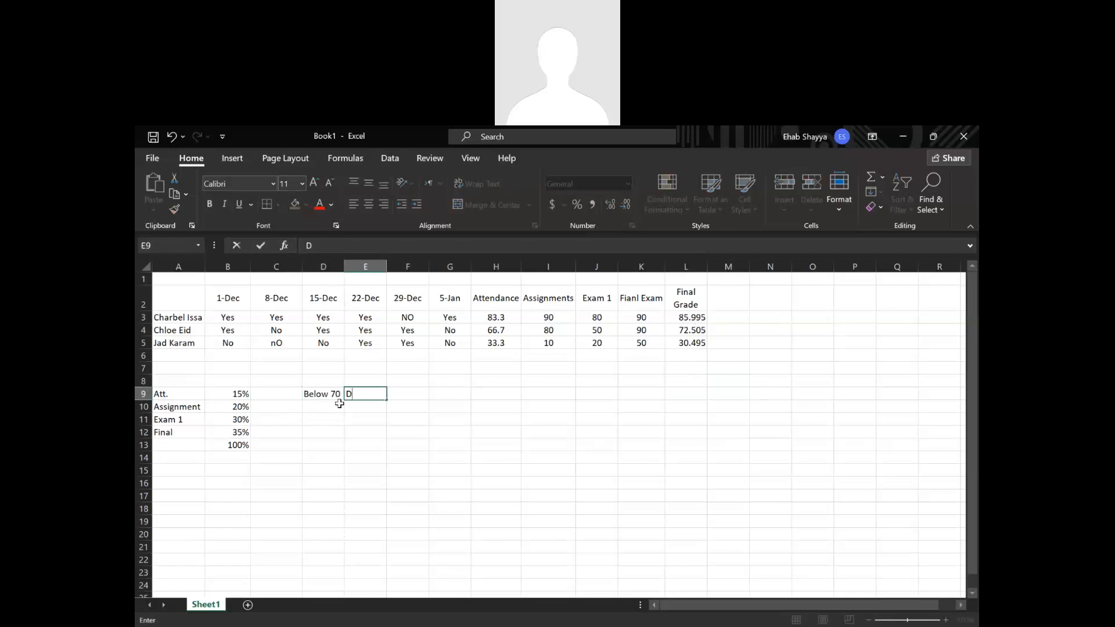
# Add the grade bands 70-80 with letter C and 80-90 with letter B in D10:E11.
pyautogui.click(340, 406)
pyautogui.write('70-80')
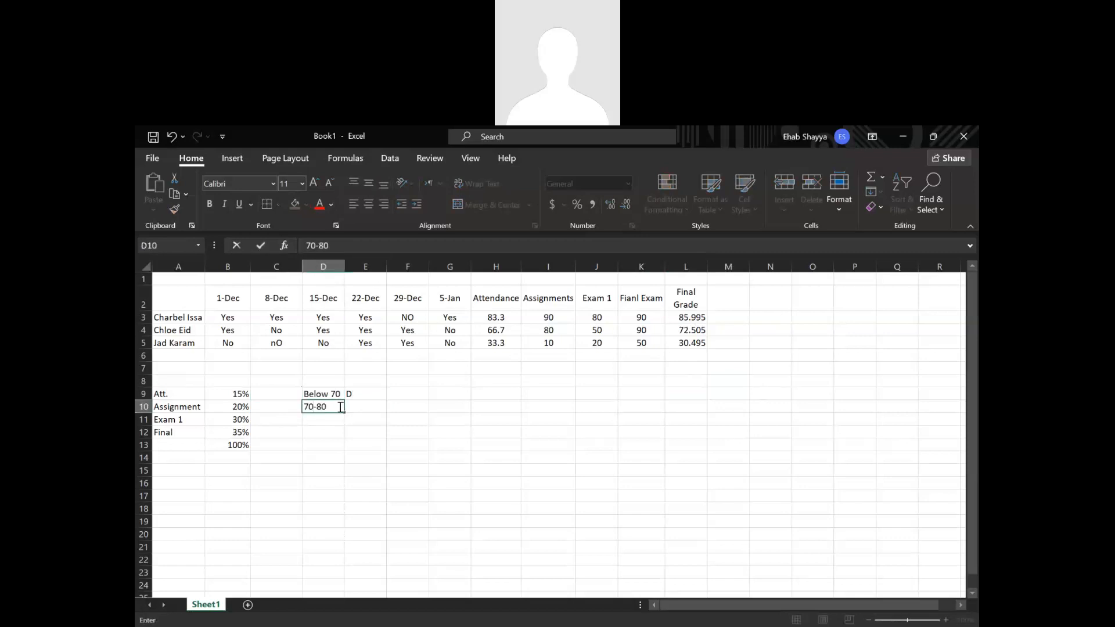
pyautogui.press('Tab')
pyautogui.write('C')
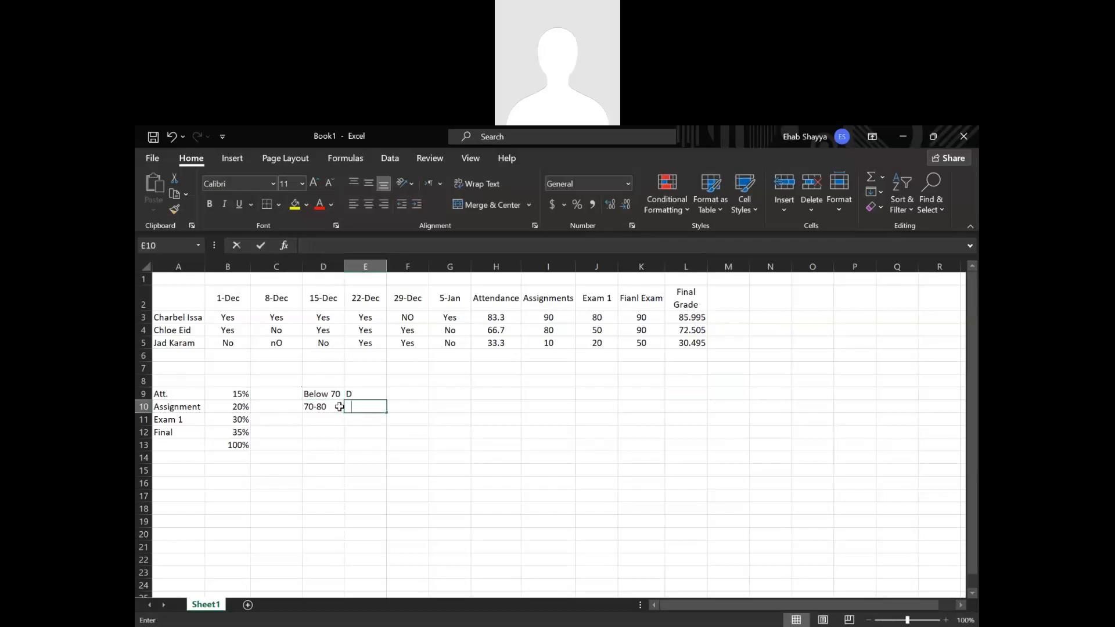
pyautogui.press('Return')
pyautogui.write('80-90')
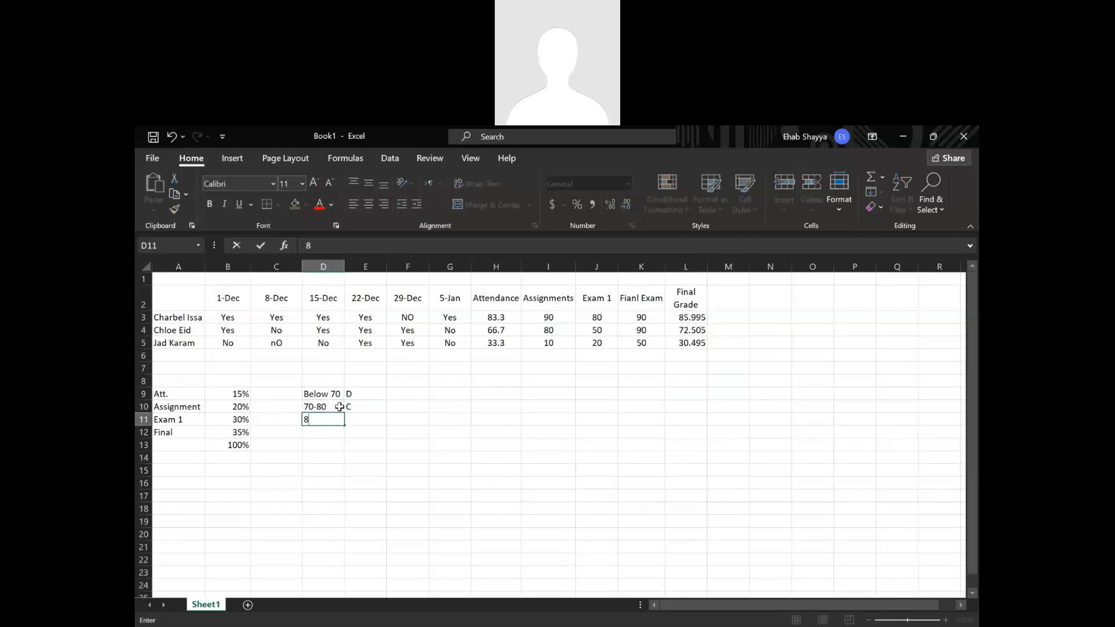
pyautogui.press('Tab')
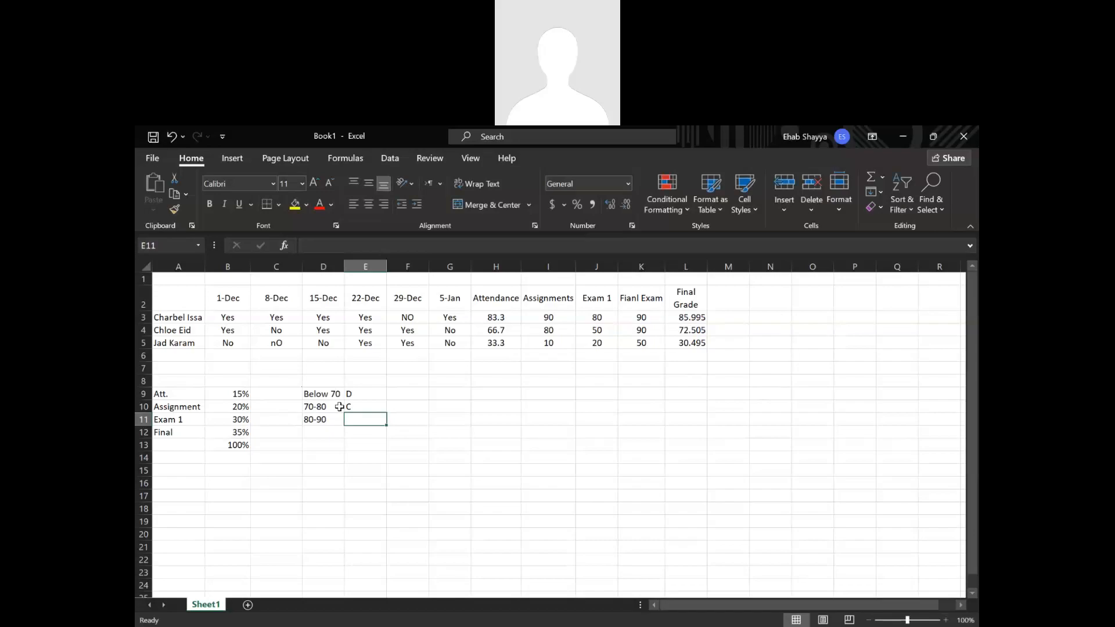
pyautogui.write('B')
pyautogui.press('Return')
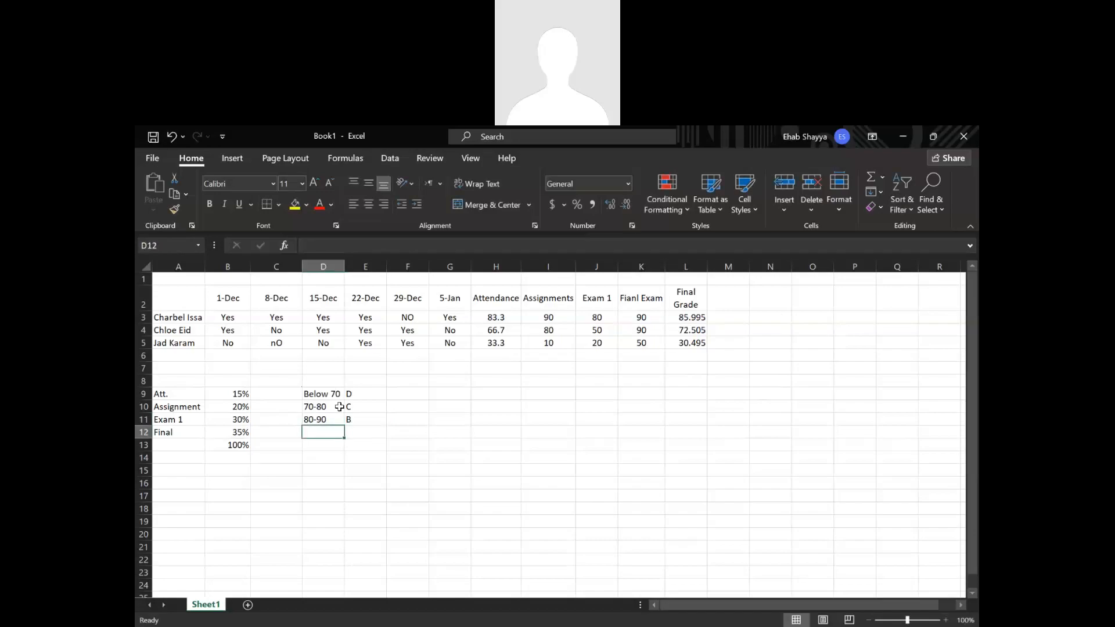
# Complete the letter grade list with "ab0ve 90" in D12 and the letter A in E12.
pyautogui.write('ab')
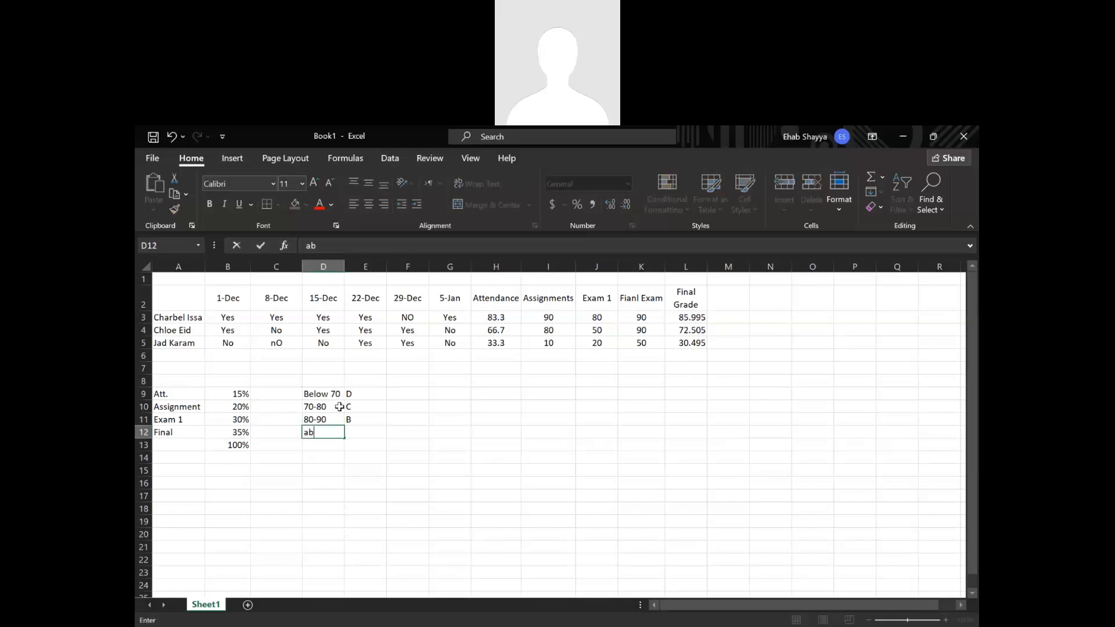
pyautogui.write('0ve 90')
pyautogui.press('Tab')
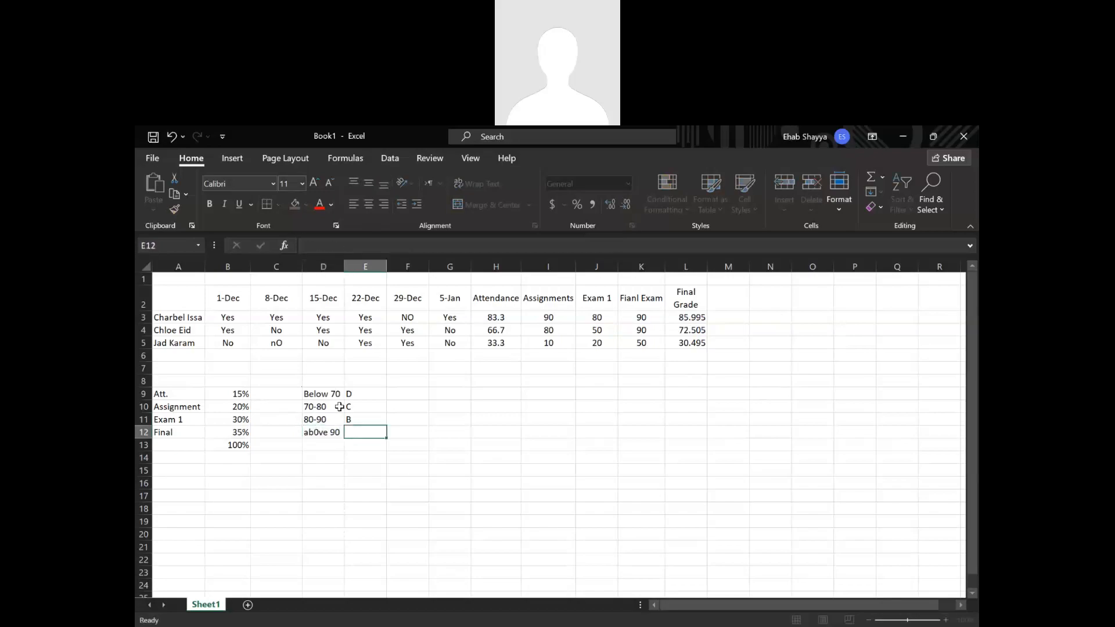
pyautogui.write('A')
pyautogui.moveTo(399, 434); pyautogui.dragTo(397, 441)
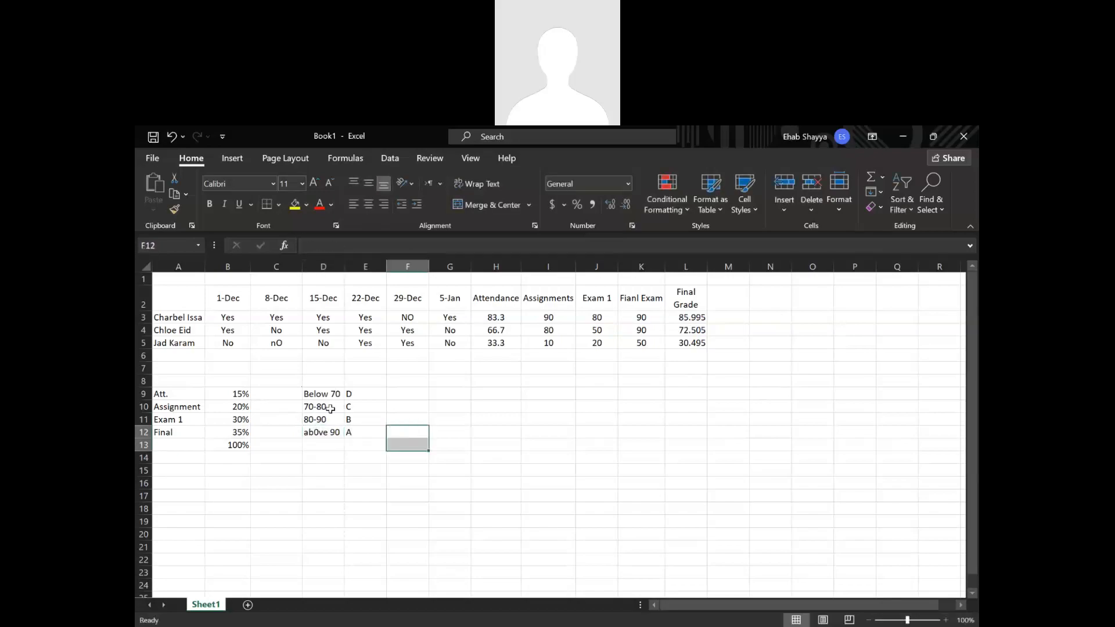
# Center the letter grade list in D9:E12 and the final grades in L3:L5 horizontally.
pyautogui.moveTo(333, 396); pyautogui.dragTo(369, 432)
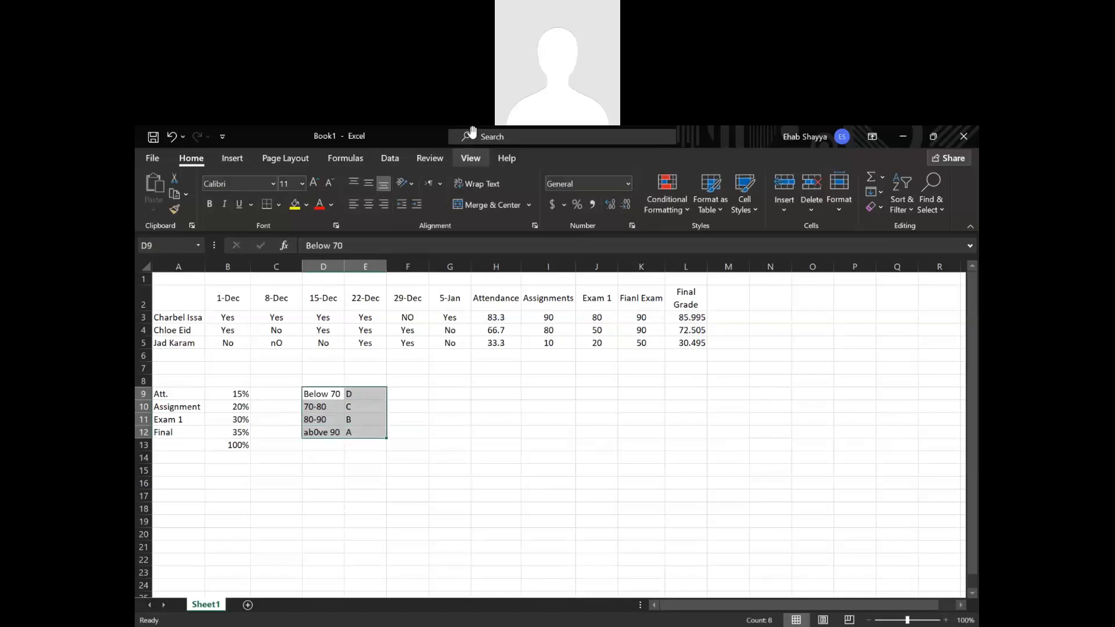
pyautogui.click(369, 203)
pyautogui.click(368, 183)
pyautogui.click(532, 415)
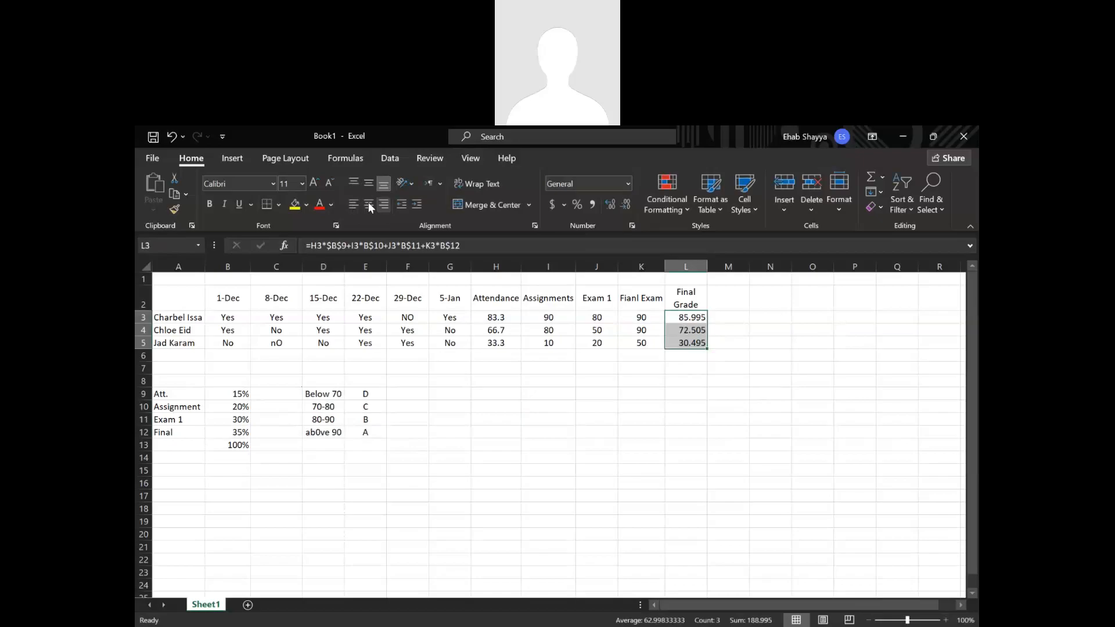
pyautogui.click(730, 317)
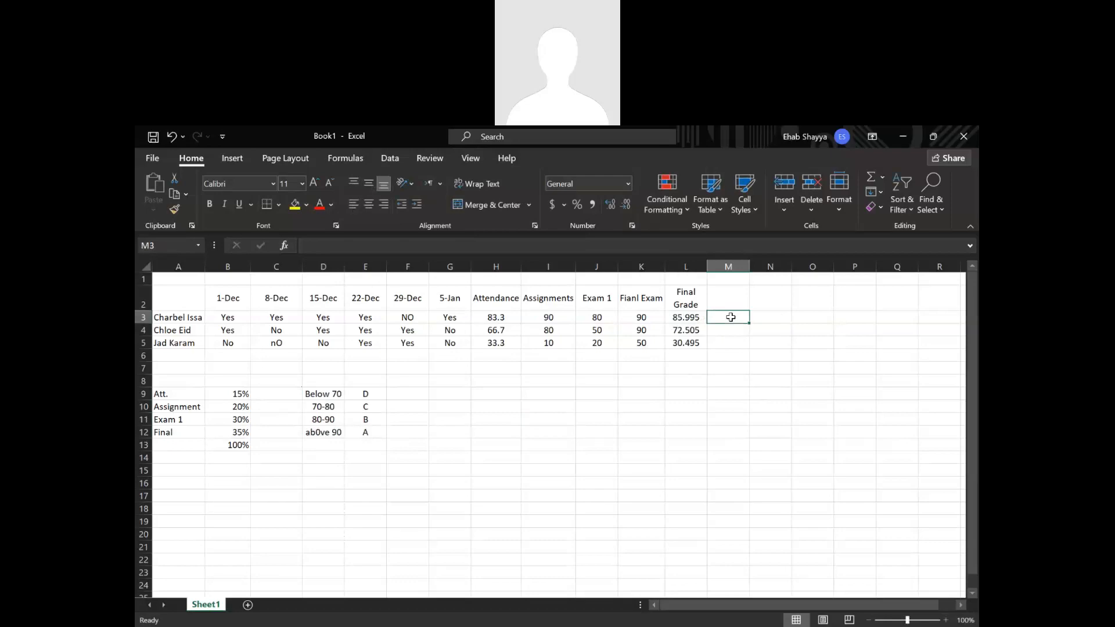
pyautogui.write('<')
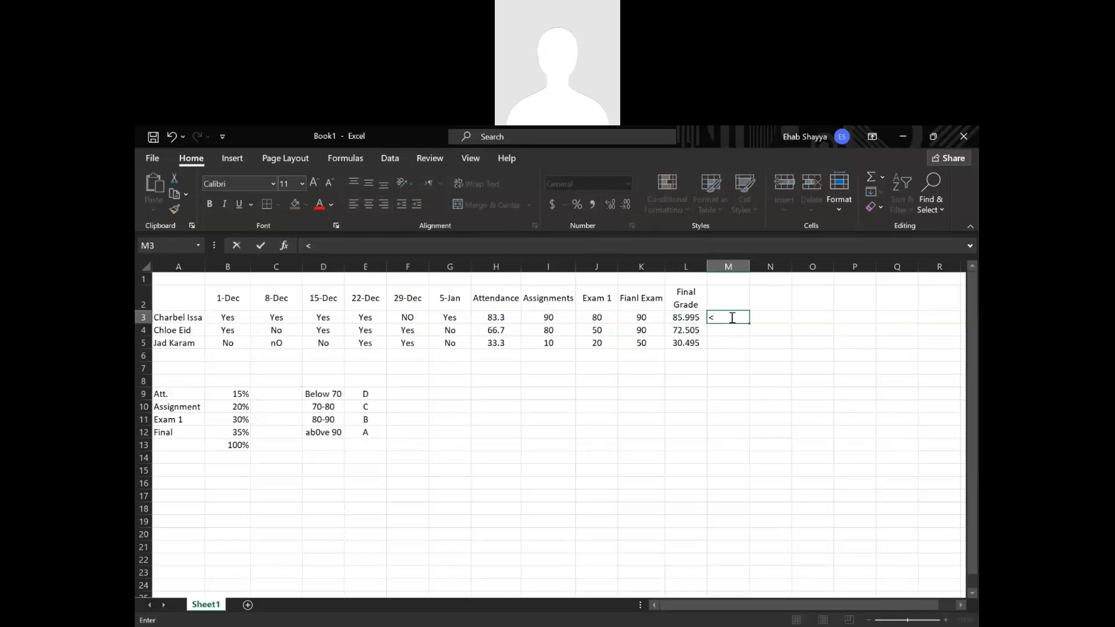
pyautogui.press('BackSpace')
# Edit the "ab0ve 90" label in D12 of the letter grade list.
pyautogui.click(331, 406)
pyautogui.click(313, 433)
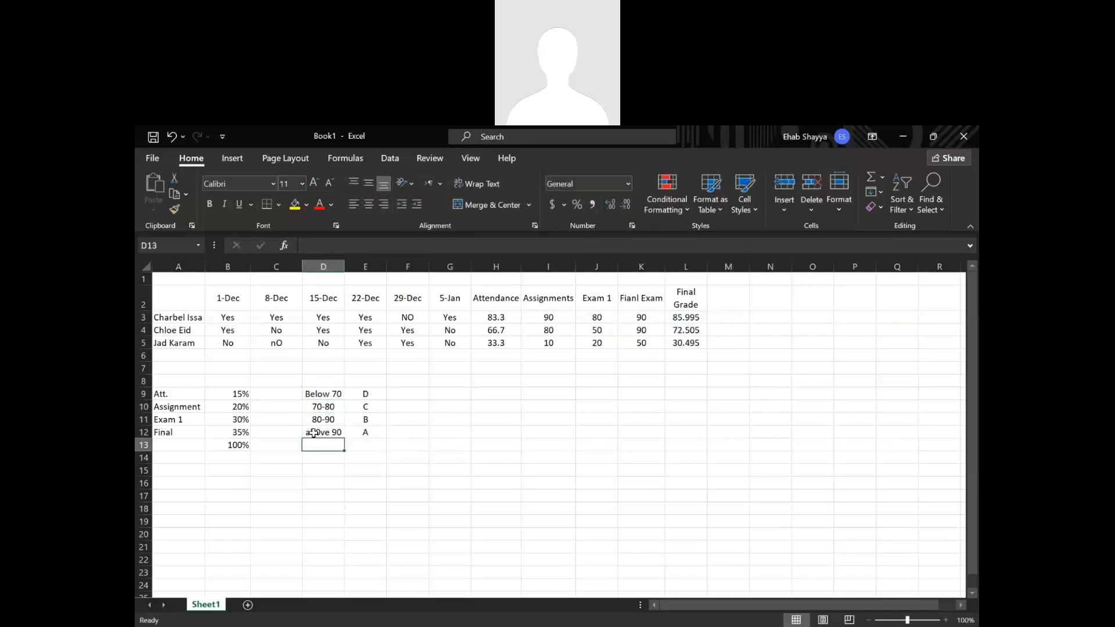
# Change the label of the A band in D12 to "> 90".
pyautogui.doubleClick(315, 433)
pyautogui.doubleClick(327, 432)
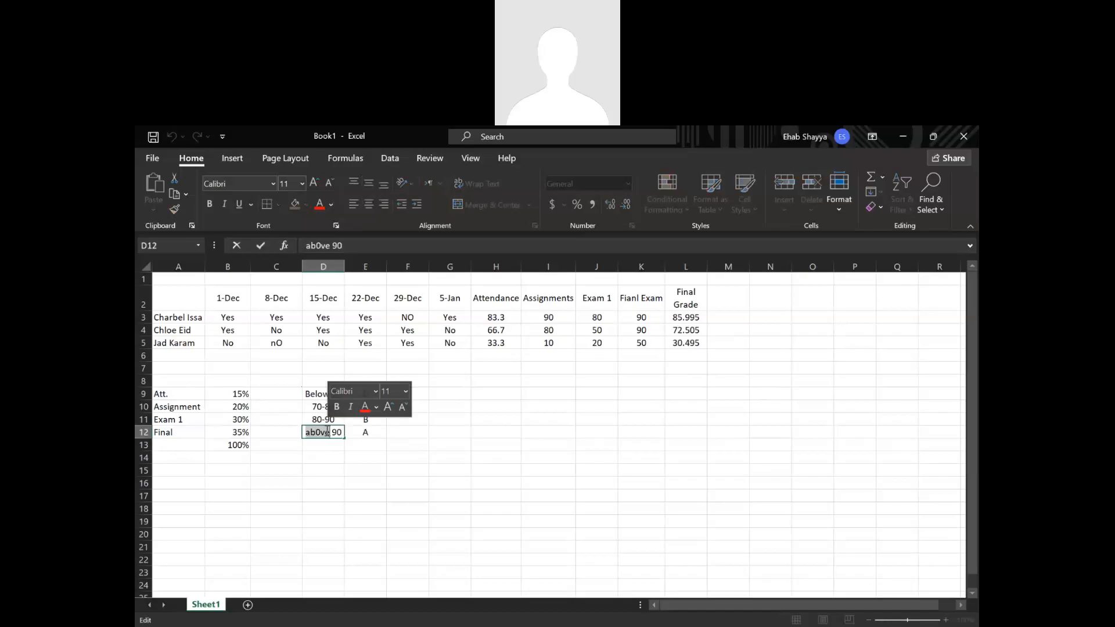
pyautogui.write('<')
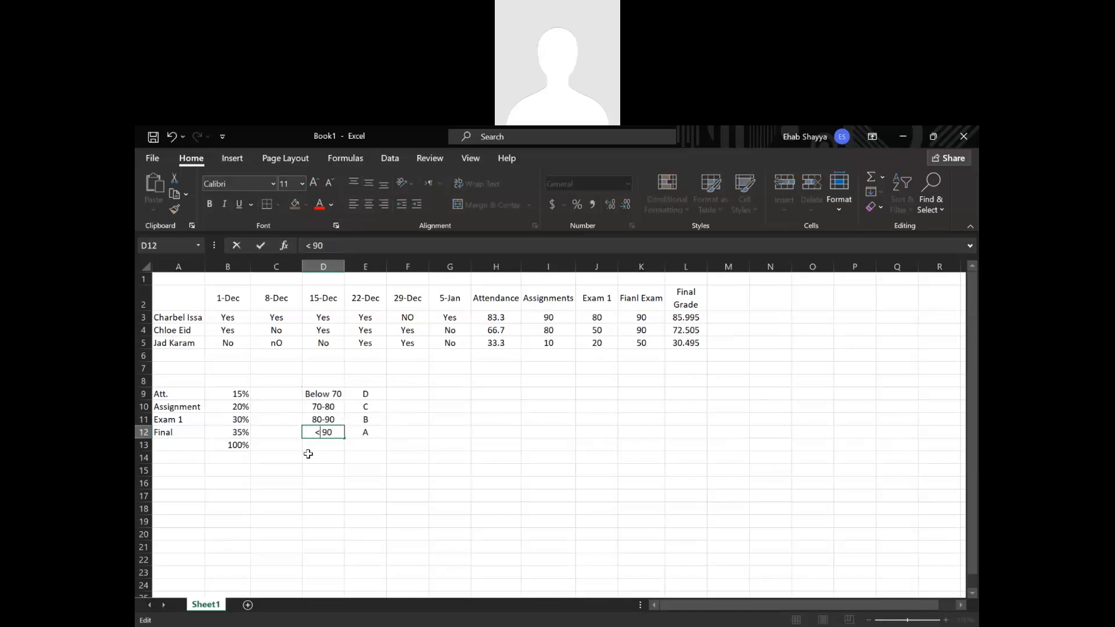
pyautogui.press('BackSpace')
pyautogui.write('>')
# Change the label of the D band in D9 to "< 70".
pyautogui.doubleClick(329, 394)
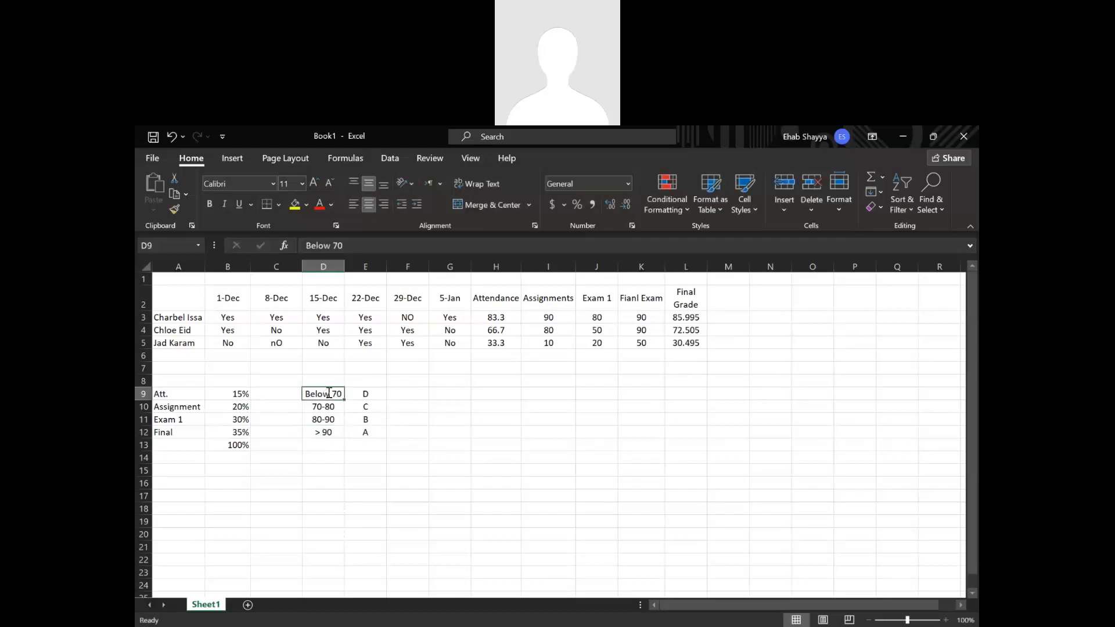
pyautogui.moveTo(329, 394); pyautogui.dragTo(259, 380)
pyautogui.write('<')
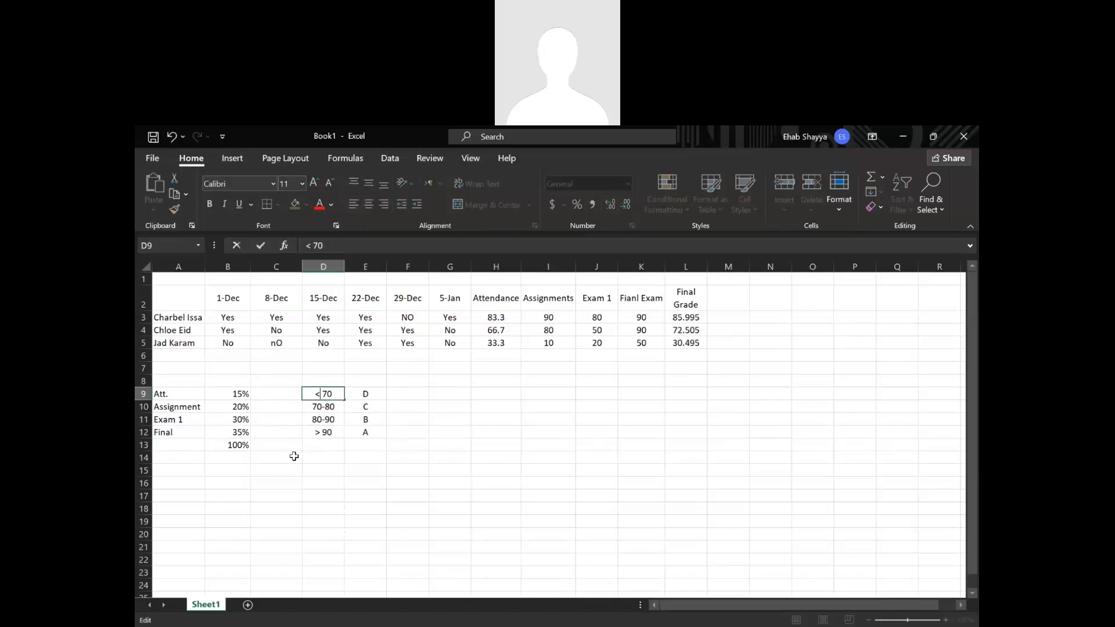
pyautogui.press('Return')
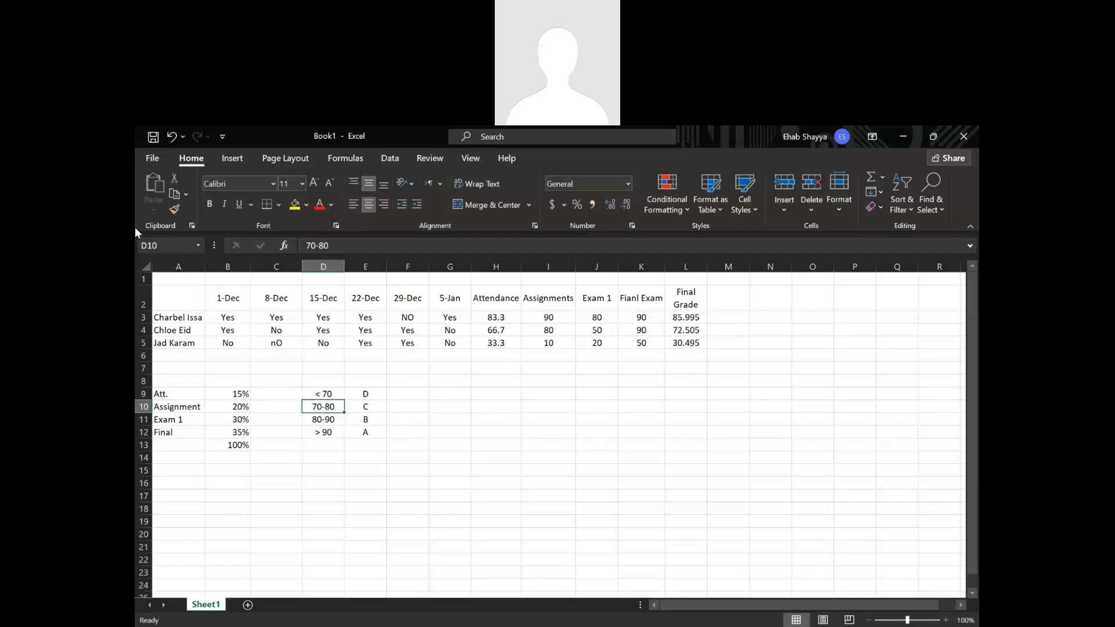
# Start an IF formula in M3 that tests L3<70 and returns "D" when true.
pyautogui.click(726, 318)
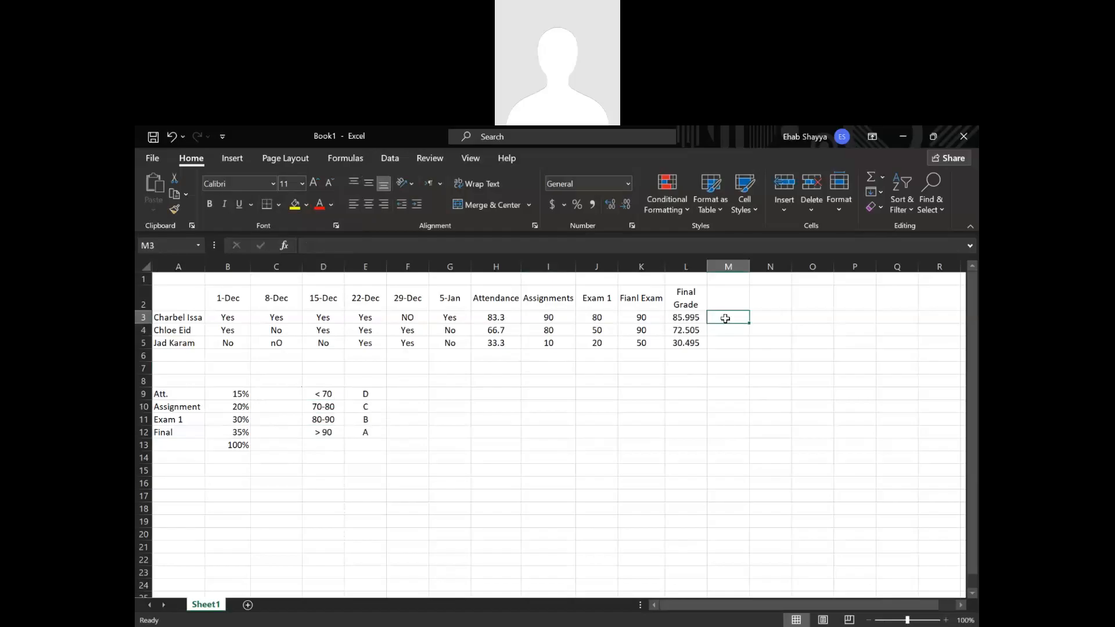
pyautogui.write('=if')
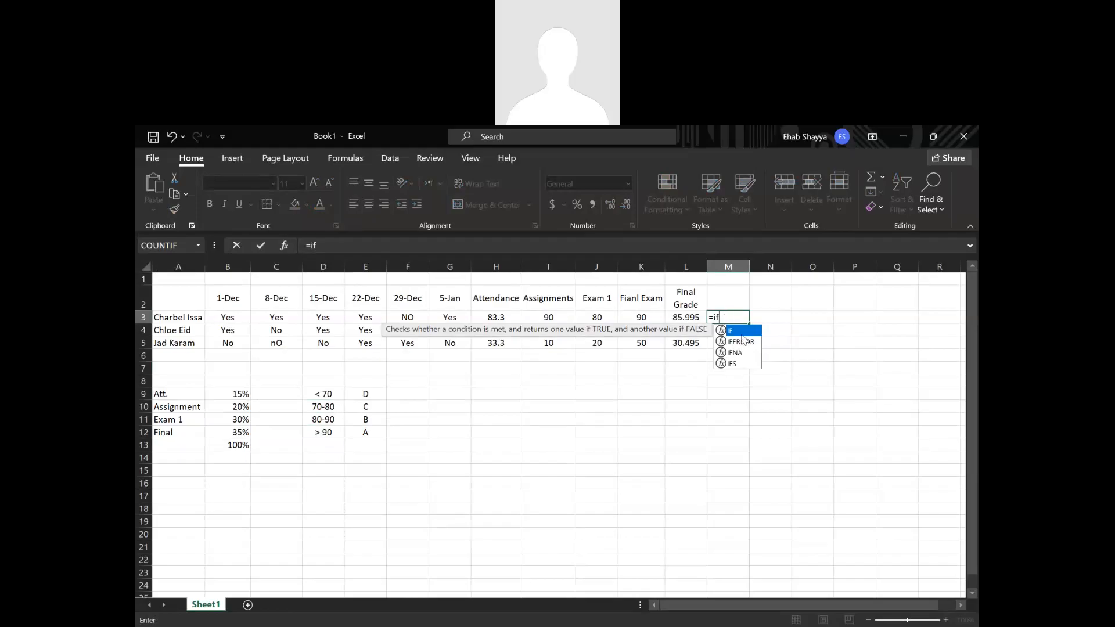
pyautogui.press('Tab')
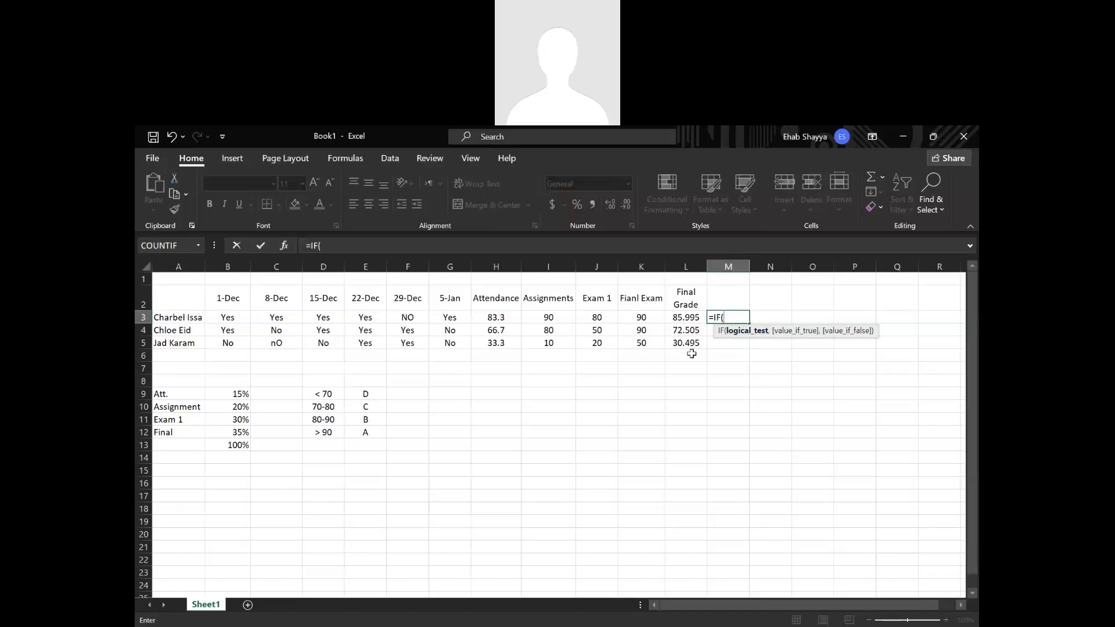
pyautogui.click(692, 317)
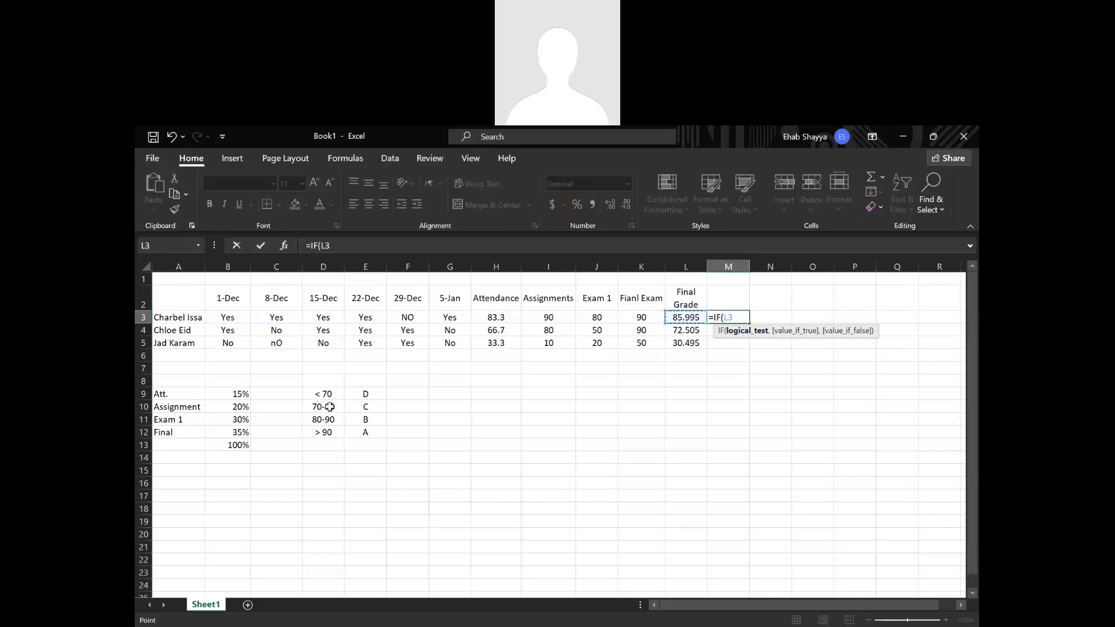
pyautogui.write('<70,')
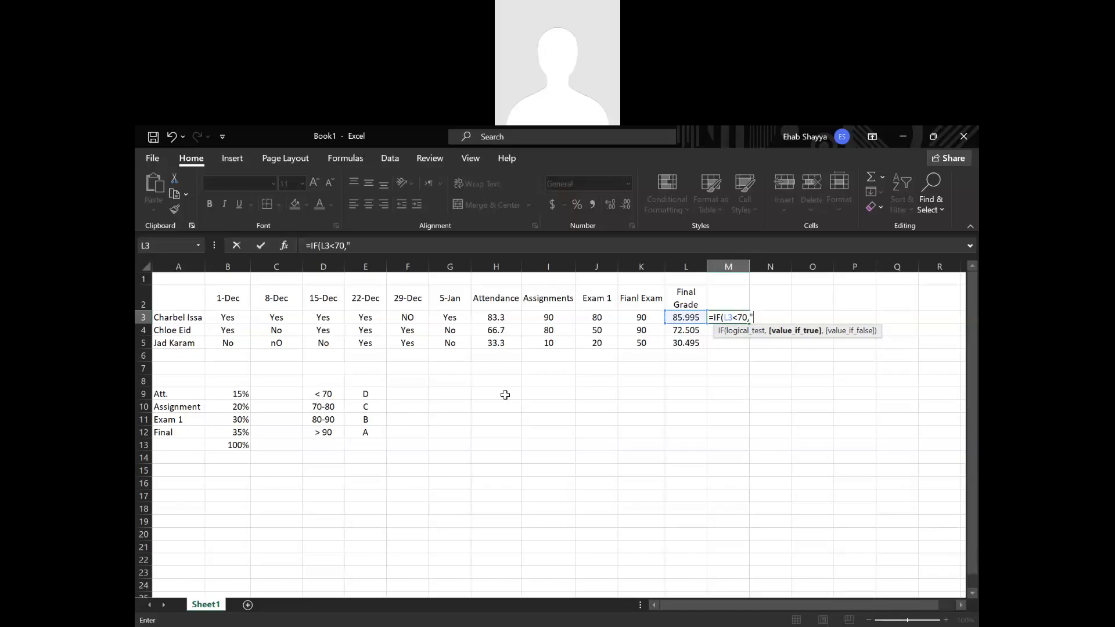
pyautogui.write('D",')
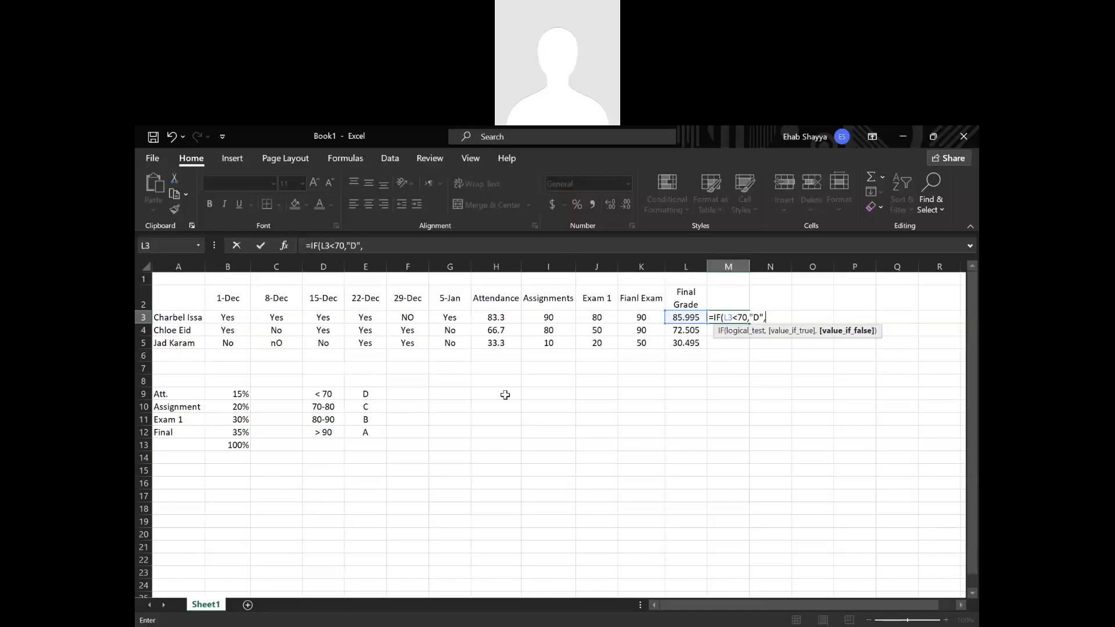
# Nest a second IF as the false value in M3's formula, testing L3<80 and returning "C" when true.
pyautogui.write('if')
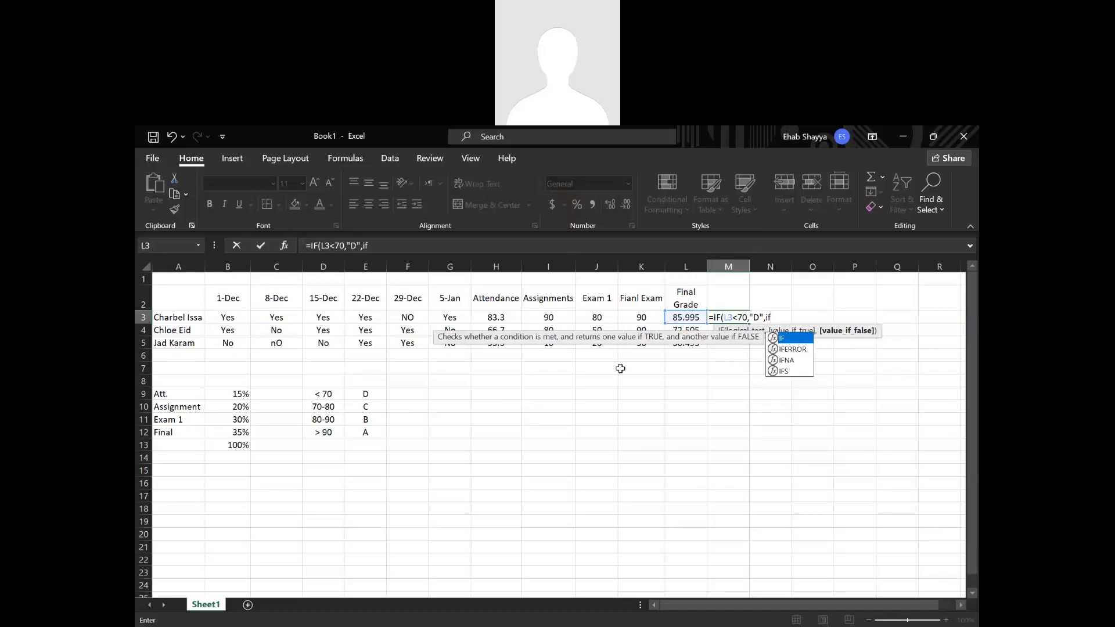
pyautogui.doubleClick(791, 341)
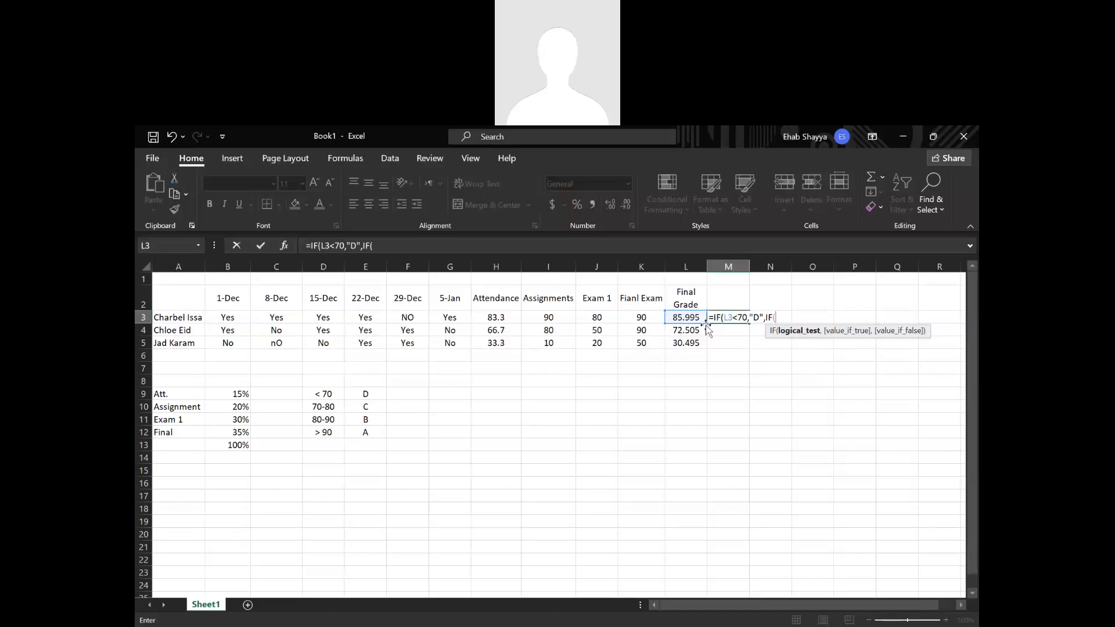
pyautogui.click(692, 318)
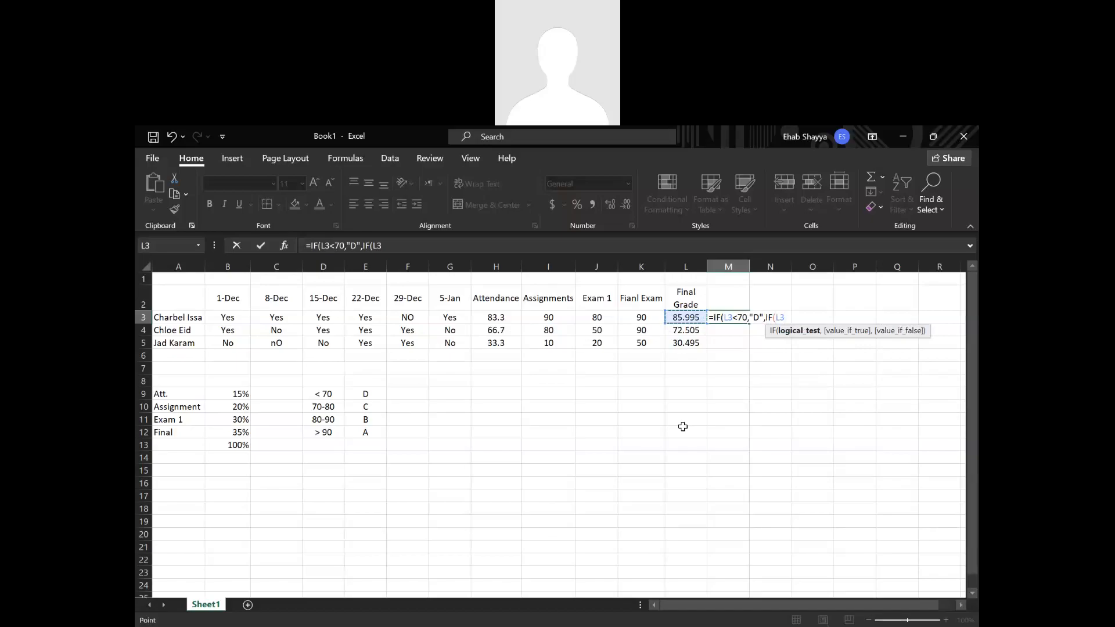
pyautogui.write('<80')
pyautogui.write(',')
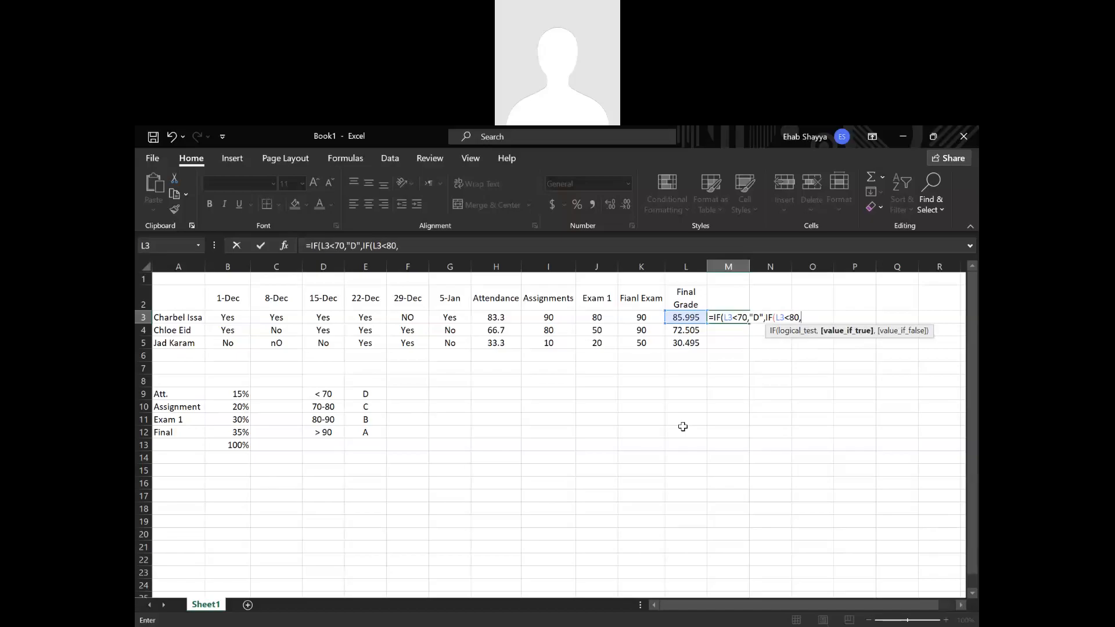
pyautogui.write('"C",')
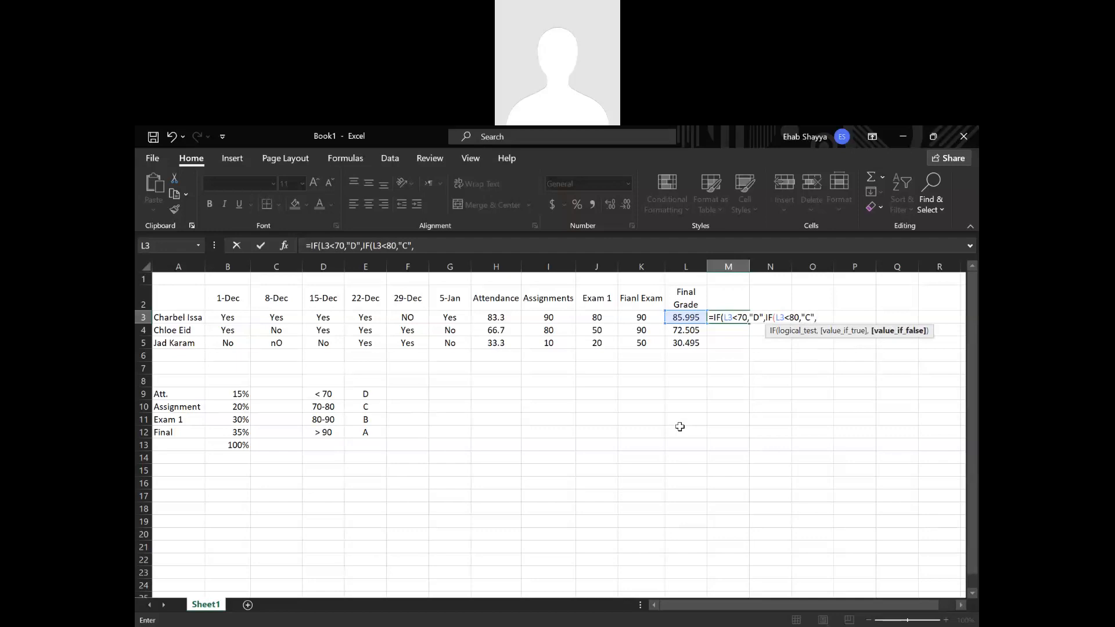
# Nest a third IF as the next false value in M3's formula, with the test L3<90.
pyautogui.write('if')
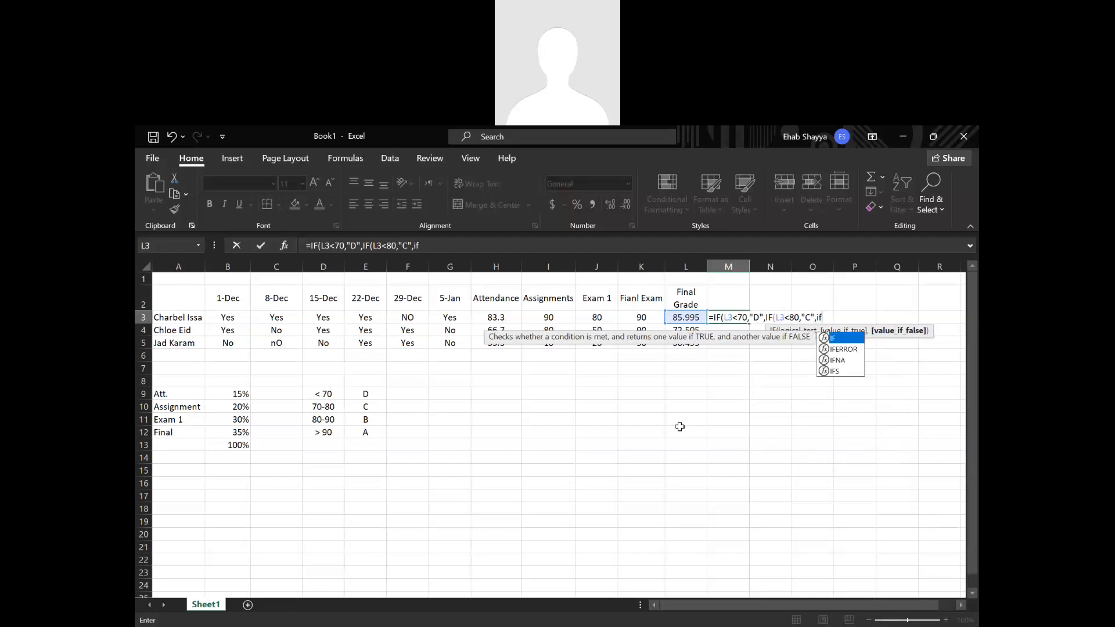
pyautogui.click(837, 340)
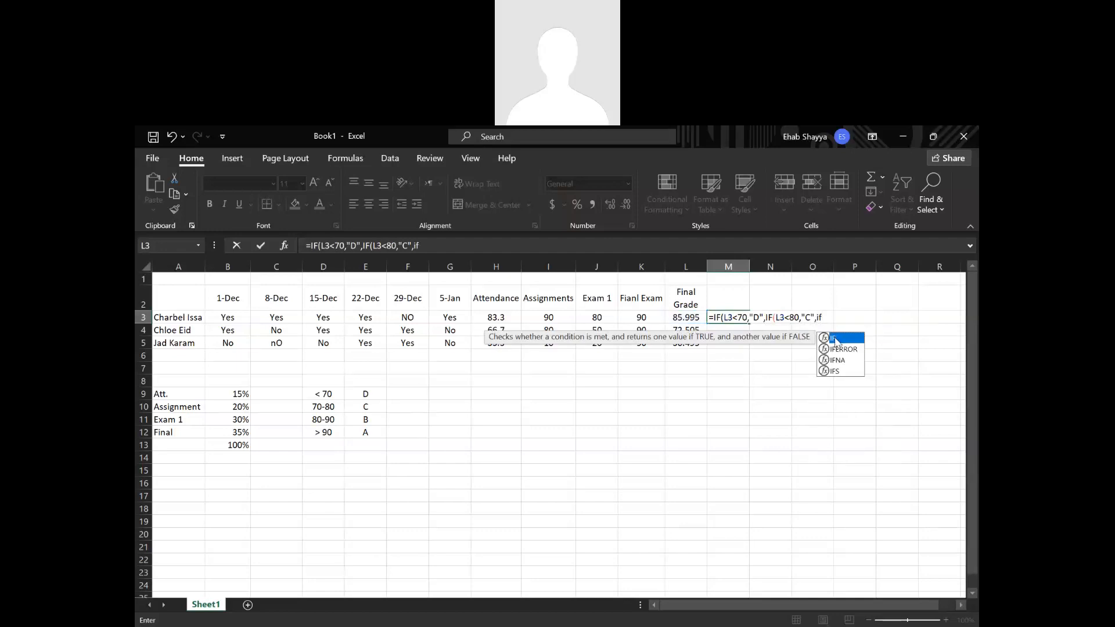
pyautogui.doubleClick(836, 340)
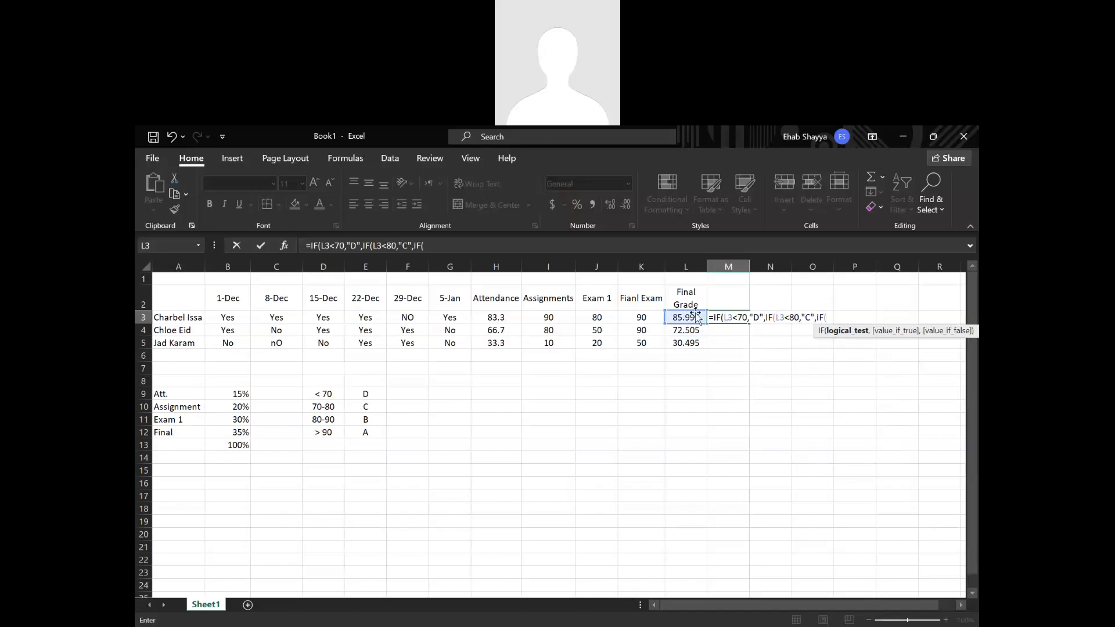
pyautogui.write('<90')
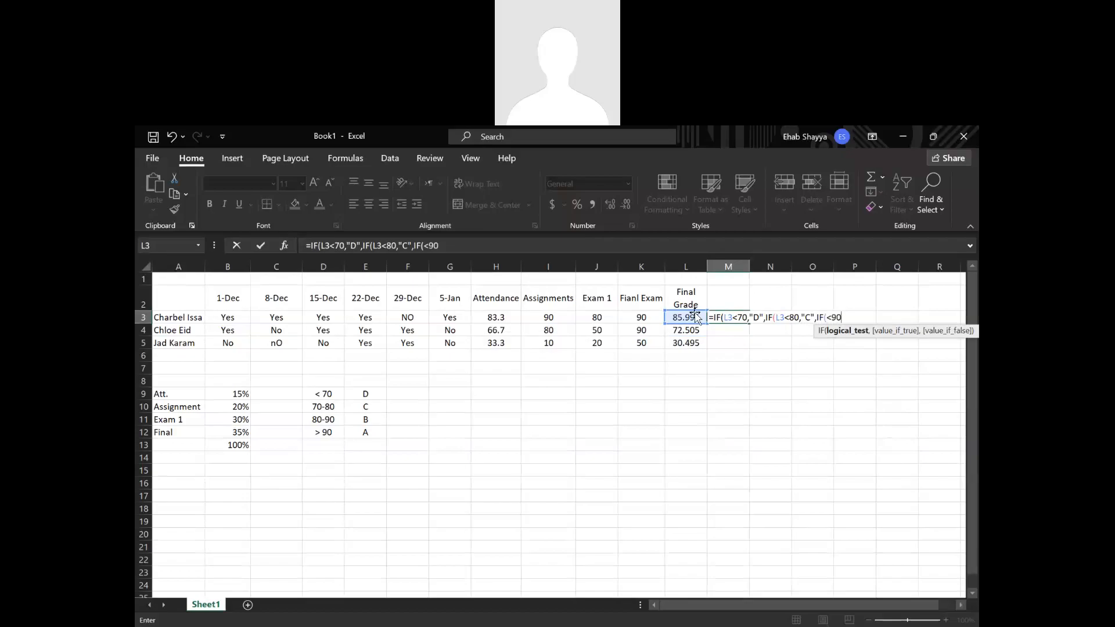
pyautogui.press('BackSpace')
pyautogui.press('BackSpace')
pyautogui.press('BackSpace')
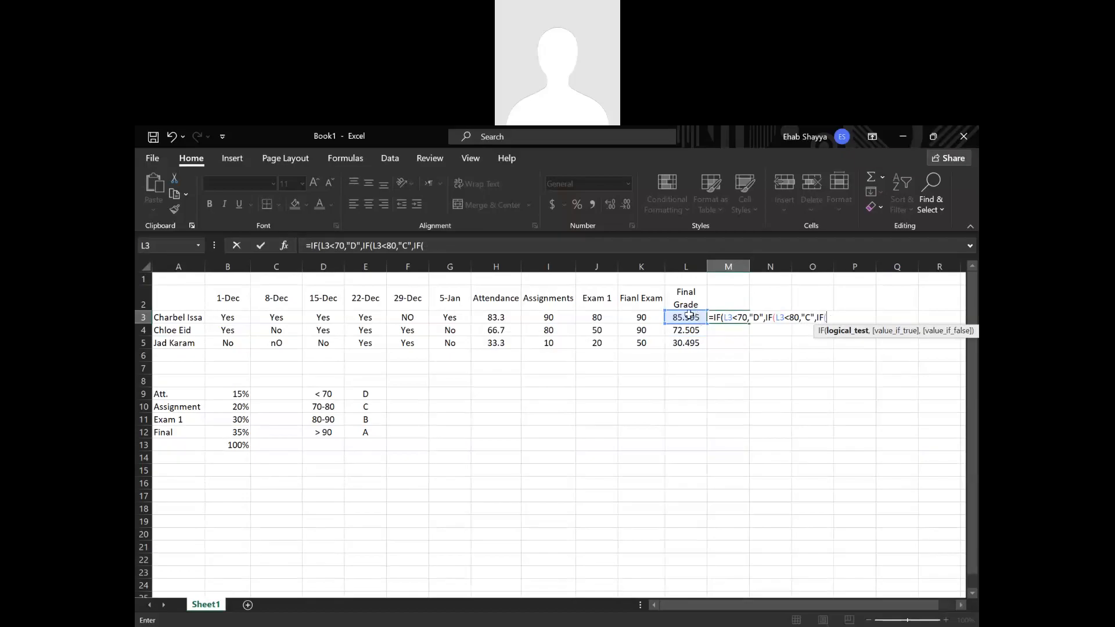
pyautogui.click(688, 316)
pyautogui.write('<90,')
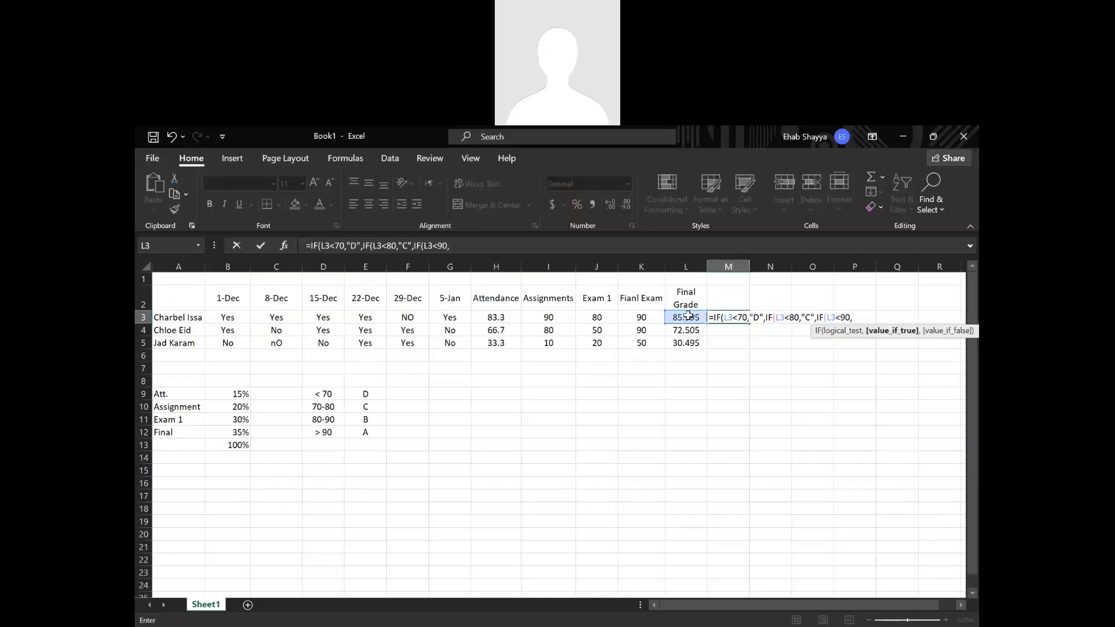
pyautogui.write('"B","A')
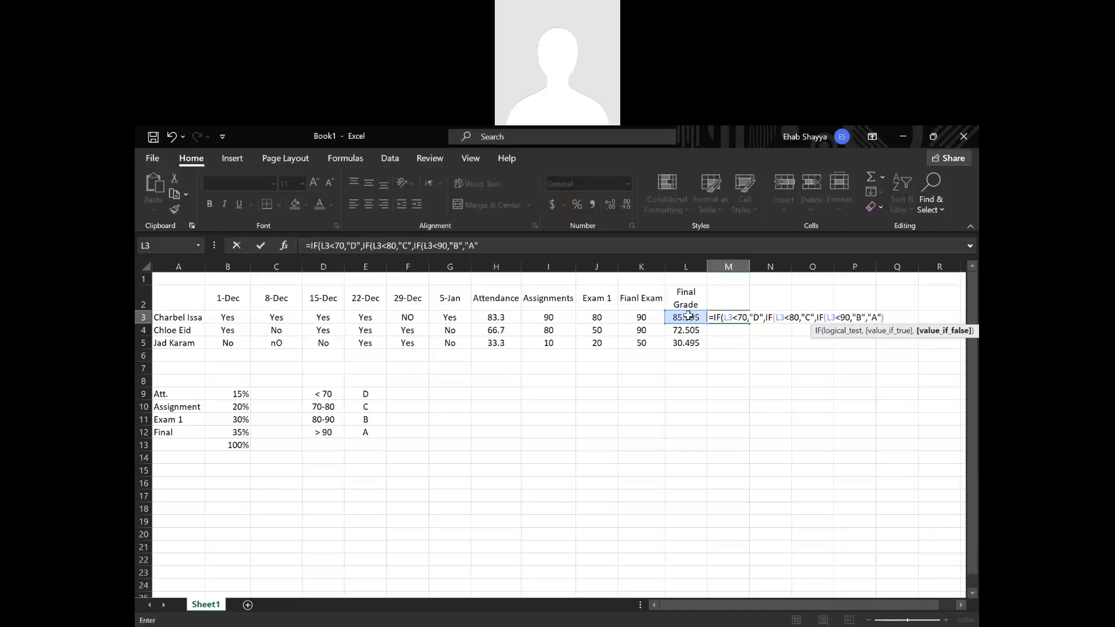
# Finish M3's formula with "B" as the true value and "A" as the false value, accepting the proposed parenthesis correction.
pyautogui.press('Return')
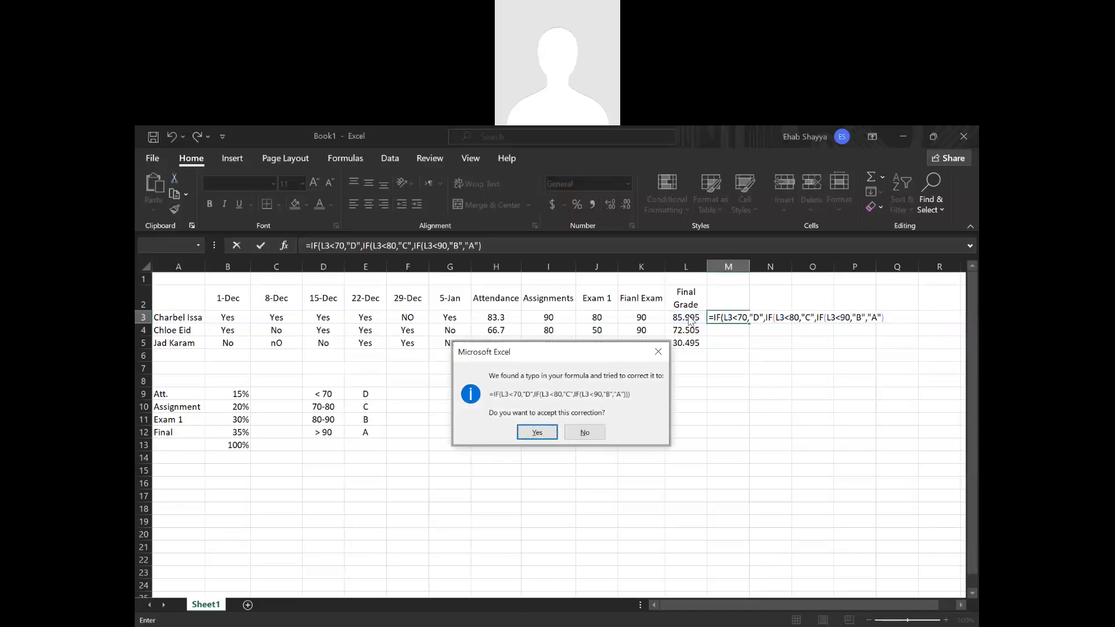
pyautogui.press('Return')
# Copy the letter grade formula from M3 down to M5 and center M3:M5 horizontally.
pyautogui.click(728, 317)
pyautogui.doubleClick(728, 317)
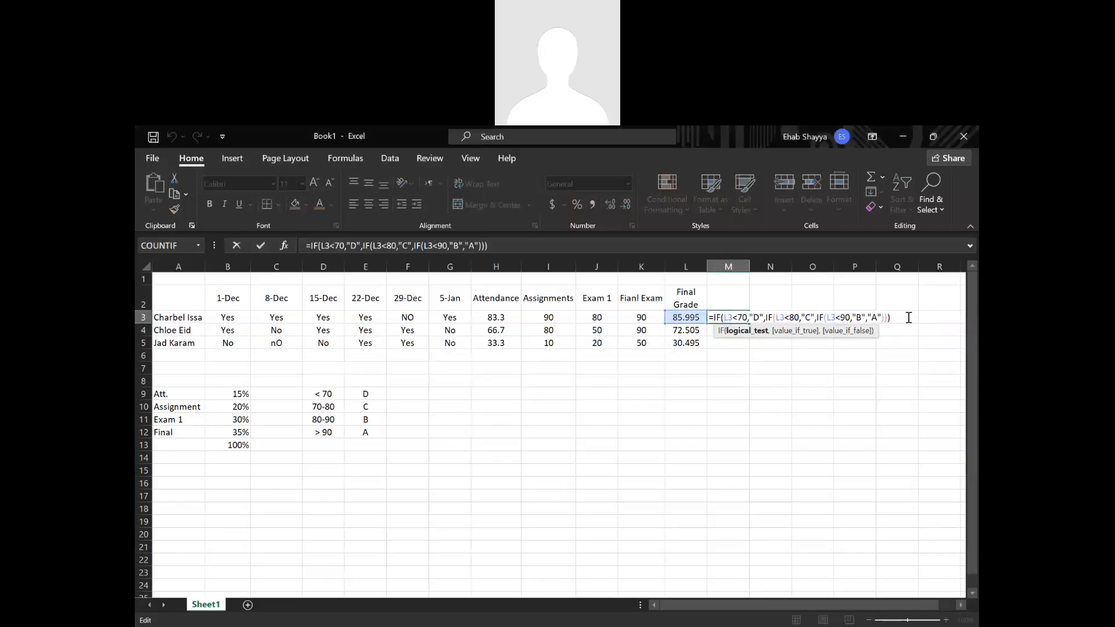
pyautogui.press('Return')
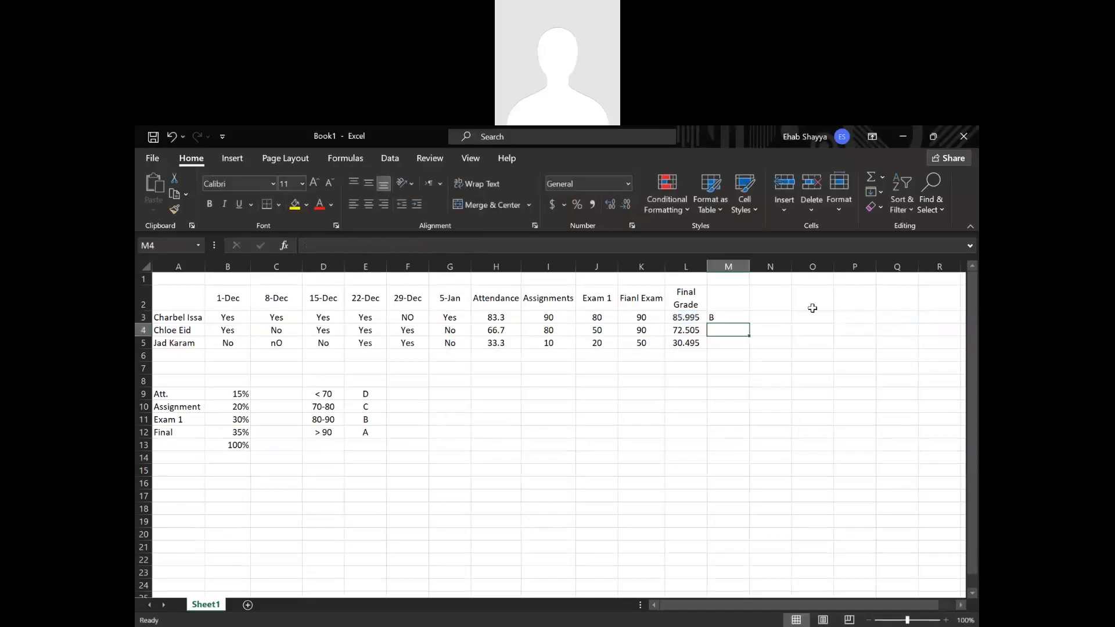
pyautogui.click(743, 317)
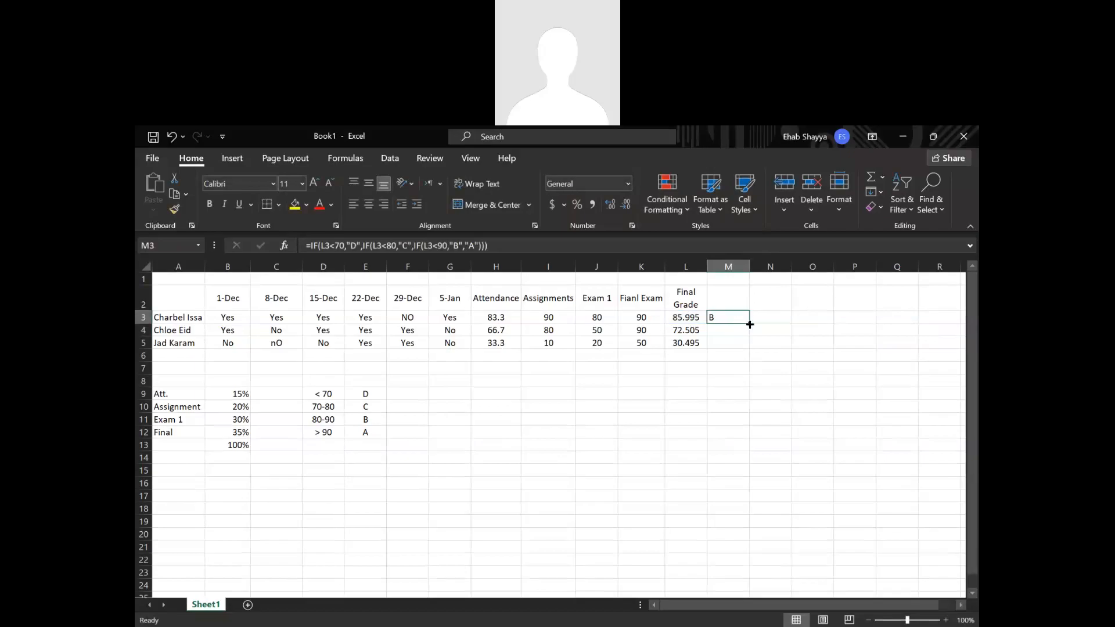
pyautogui.doubleClick(750, 325)
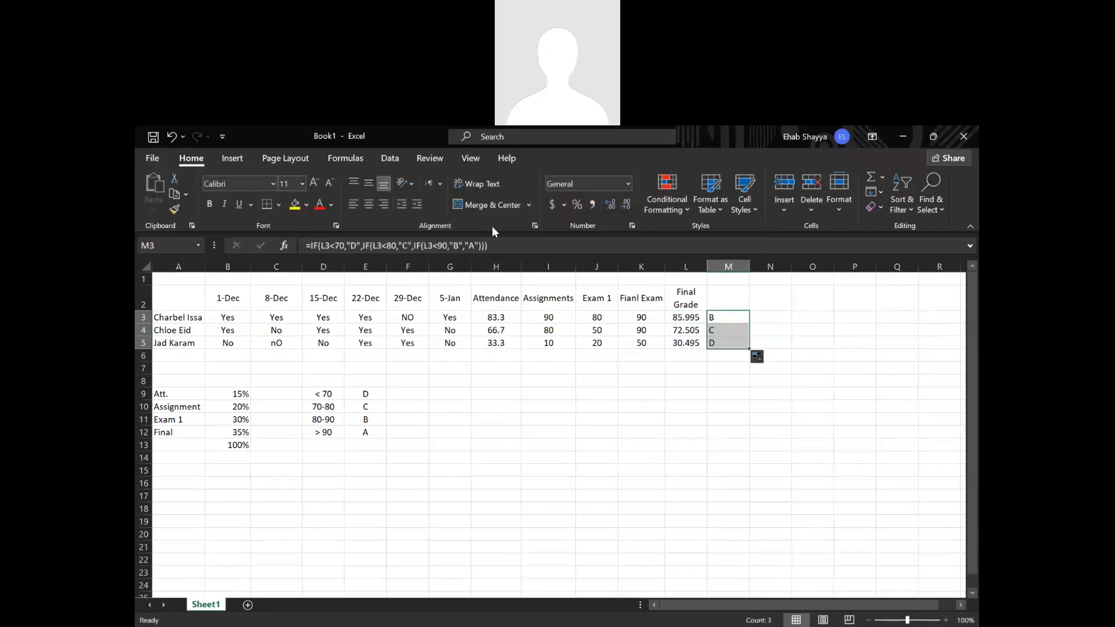
pyautogui.click(371, 203)
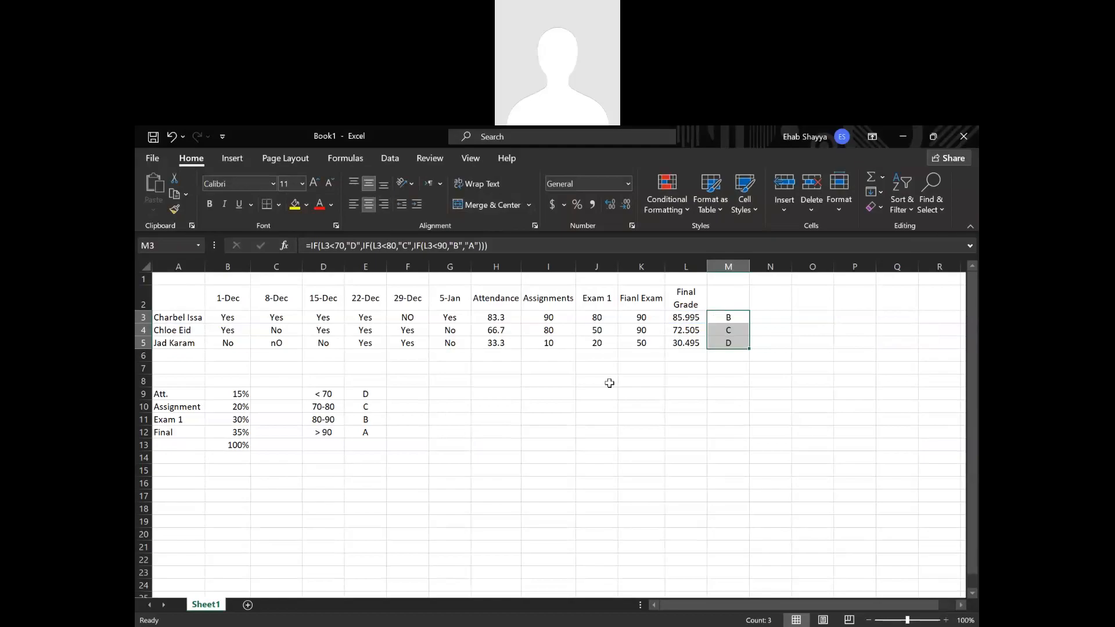
# Examine the nested IF letter grade formulas in M3 and M4 and the final grade cells they refer to.
pyautogui.click(668, 396)
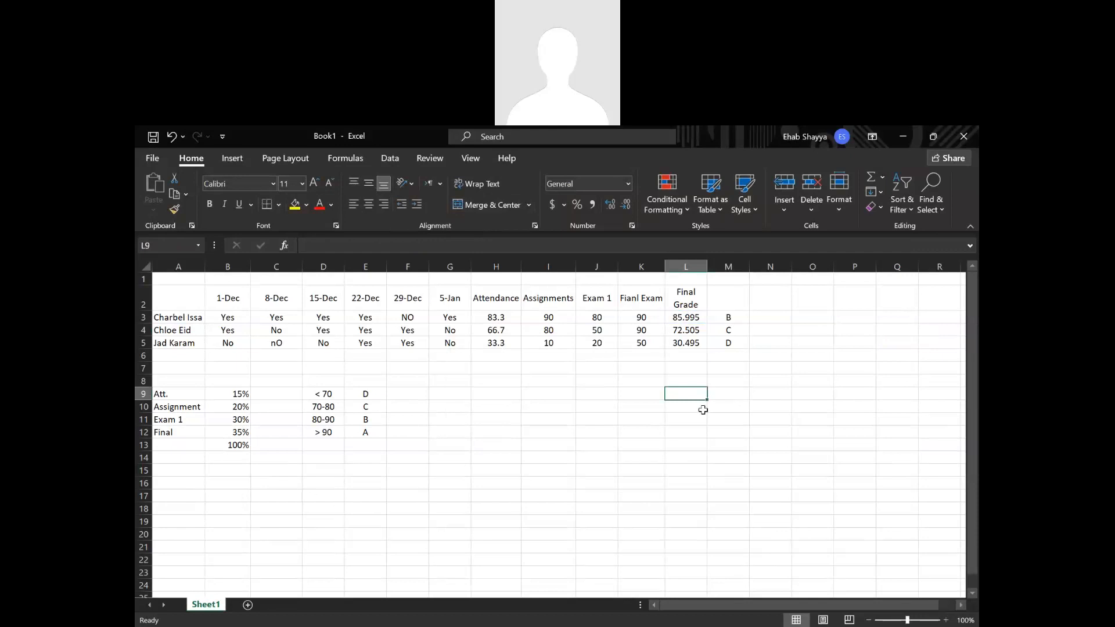
pyautogui.doubleClick(731, 317)
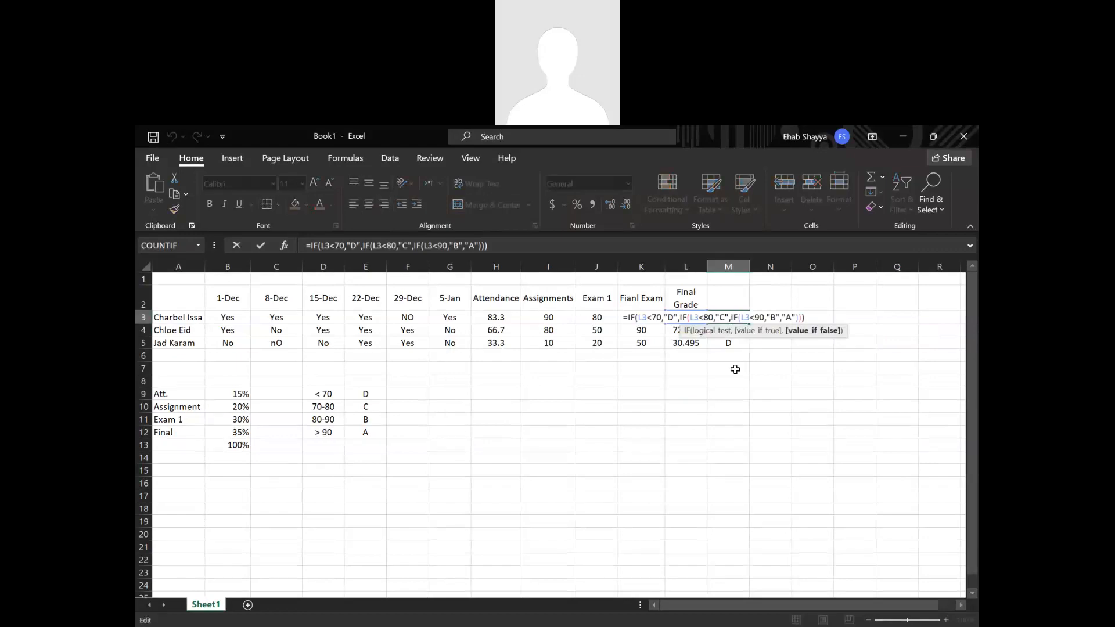
pyautogui.click(690, 317)
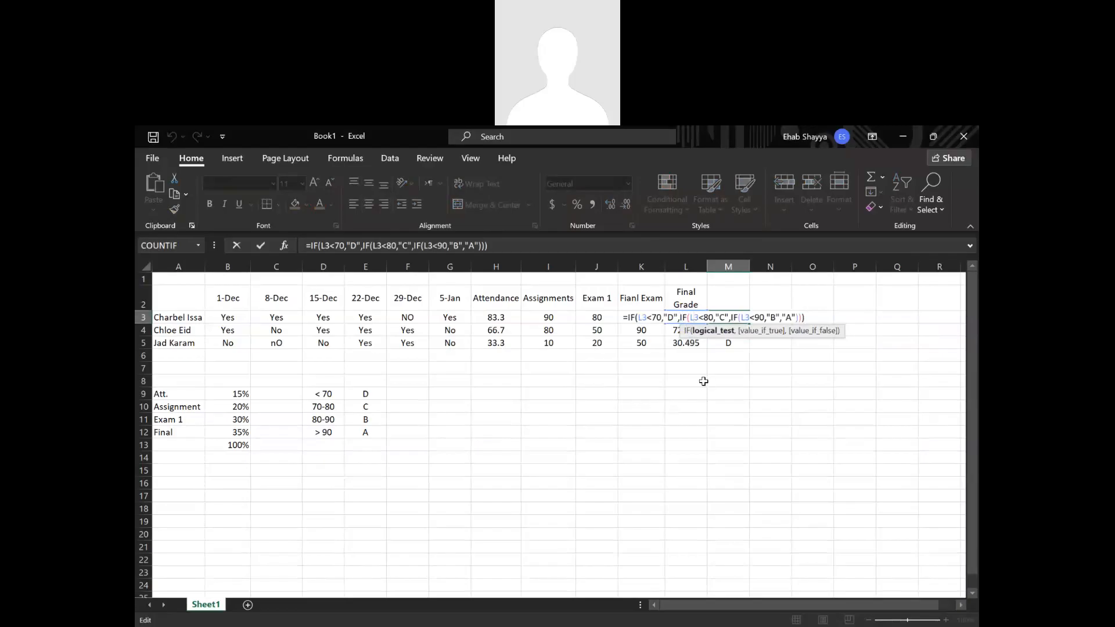
pyautogui.press('Return')
pyautogui.click(725, 316)
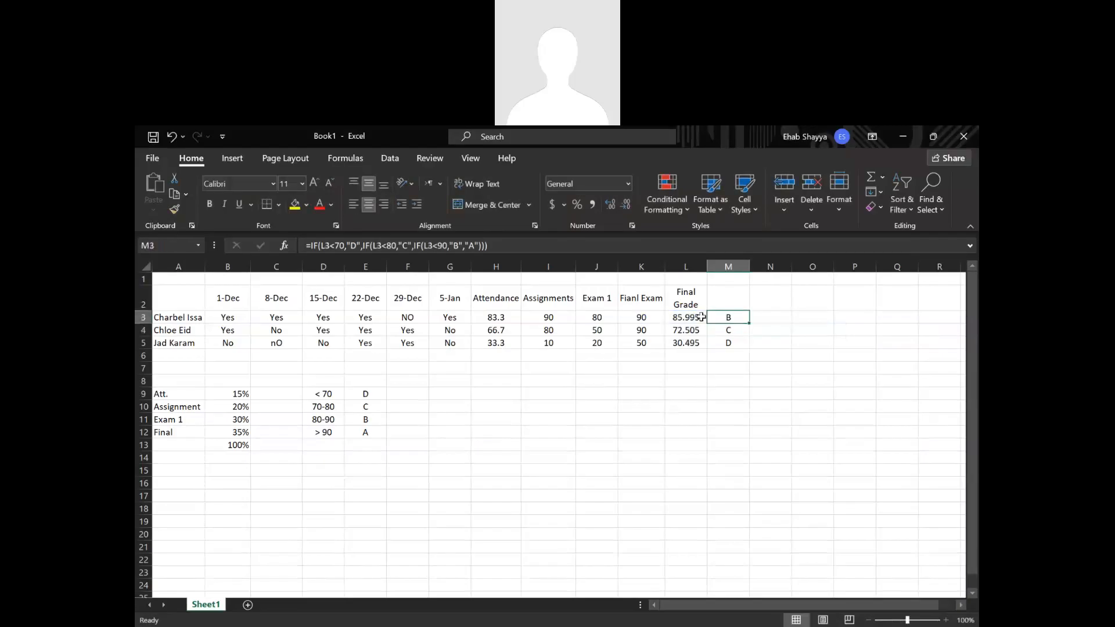
pyautogui.click(700, 317)
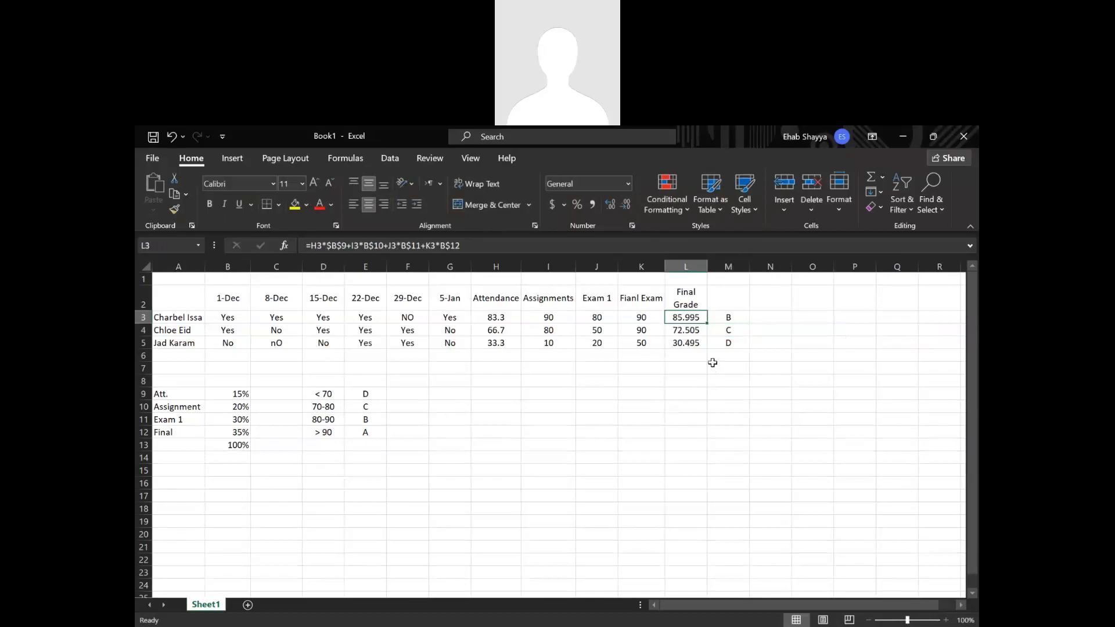
pyautogui.doubleClick(725, 330)
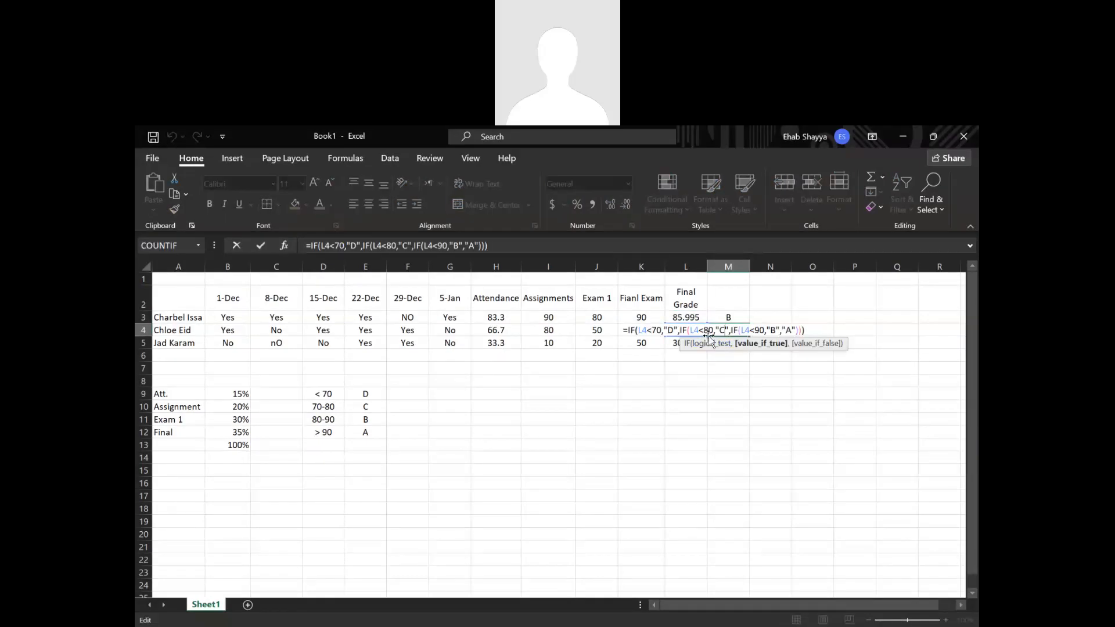
pyautogui.press('Return')
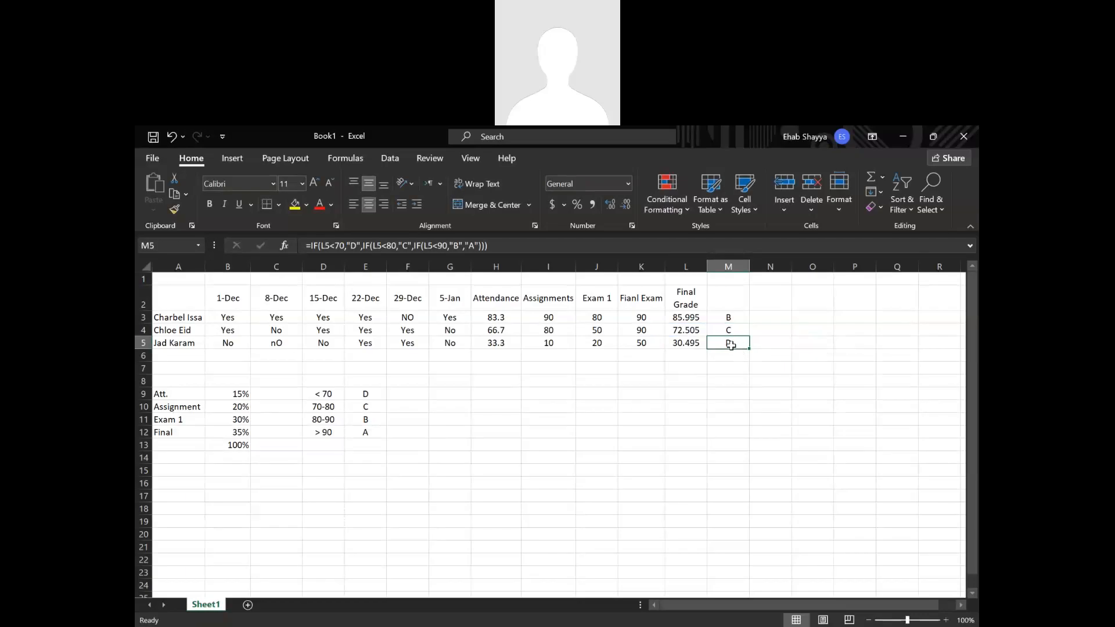
# Compare the weighted final grade formulas in L3 and L4, including their locked weight references, and recheck M3's formula.
pyautogui.doubleClick(686, 317)
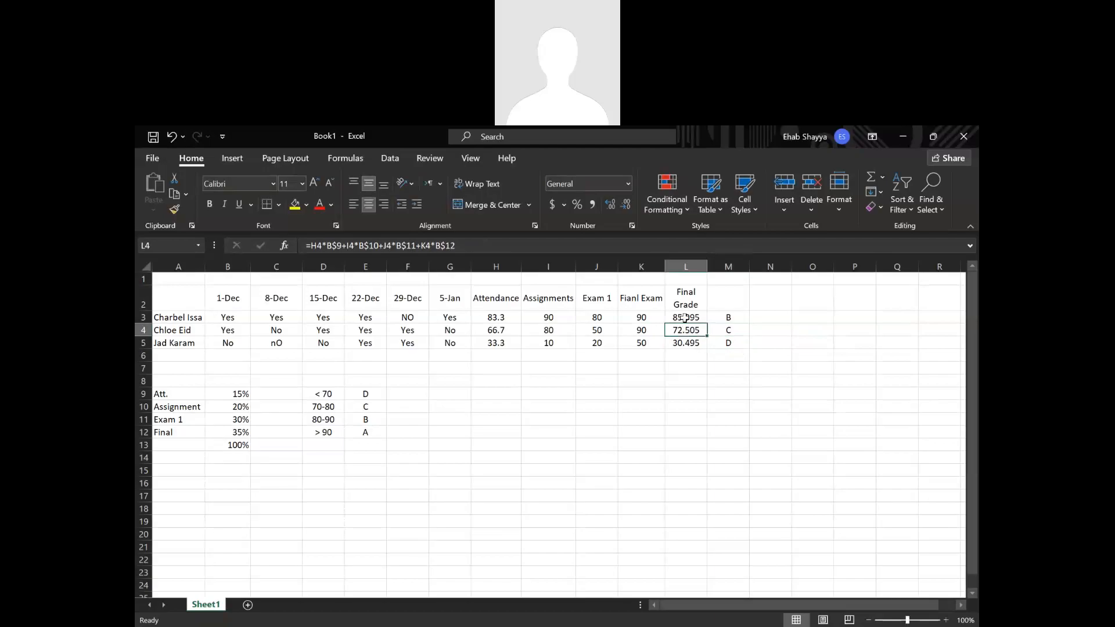
pyautogui.moveTo(598, 317); pyautogui.dragTo(592, 317)
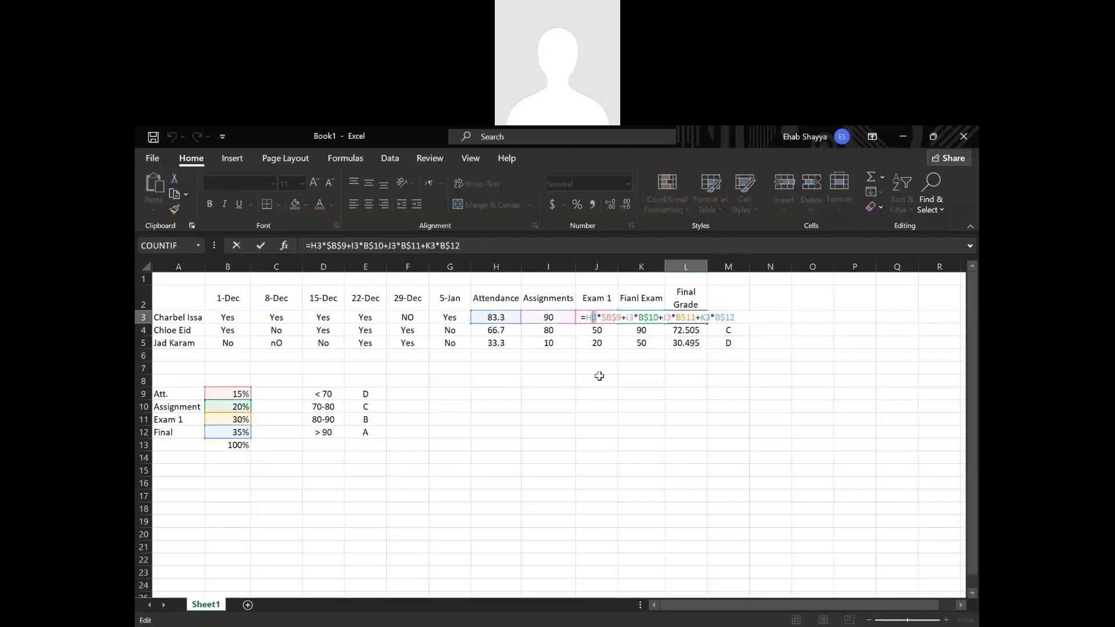
pyautogui.press('Return')
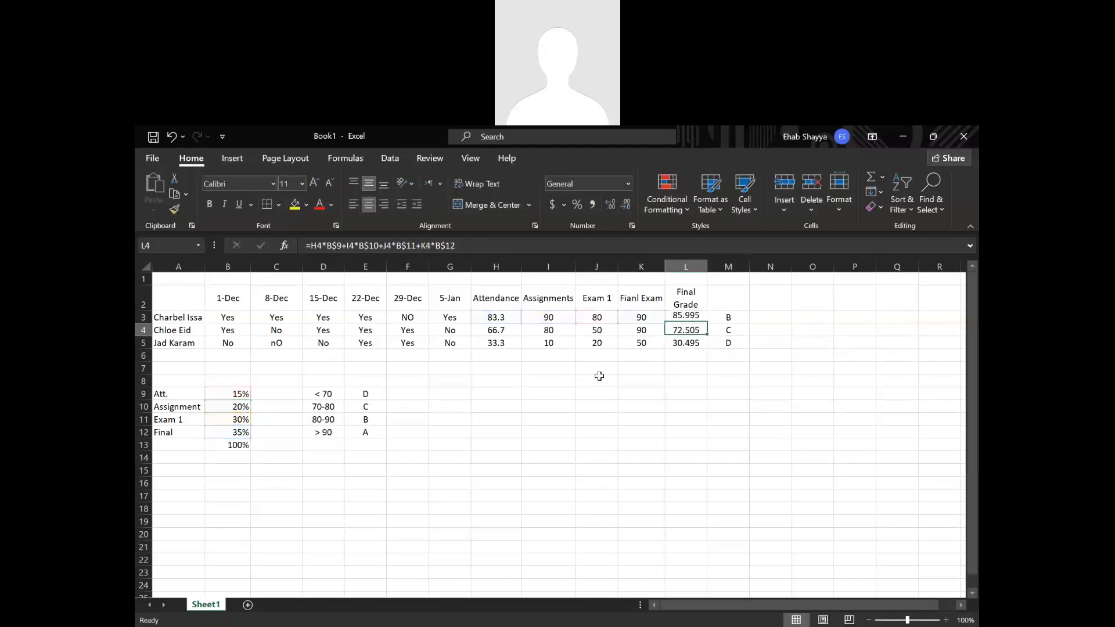
pyautogui.doubleClick(676, 329)
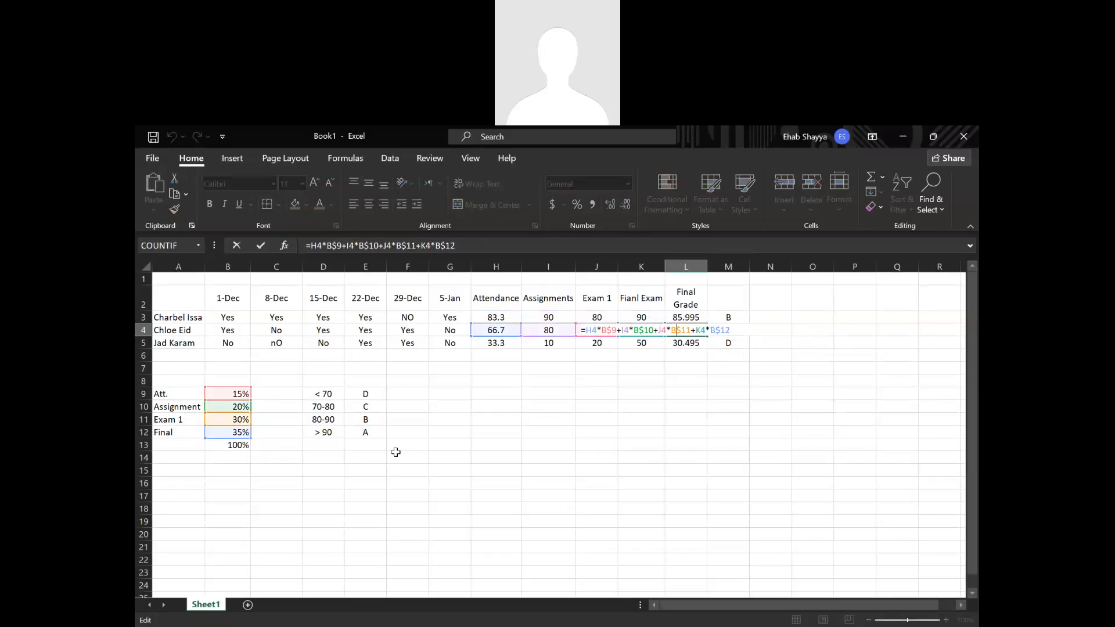
pyautogui.press('Return')
pyautogui.doubleClick(732, 317)
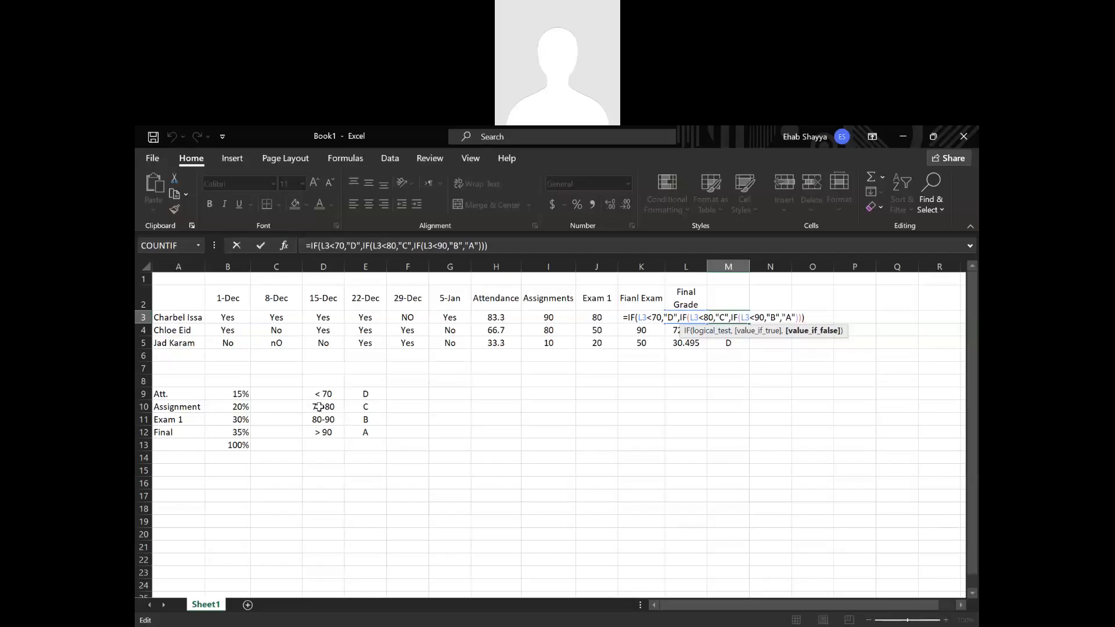
pyautogui.press('Return')
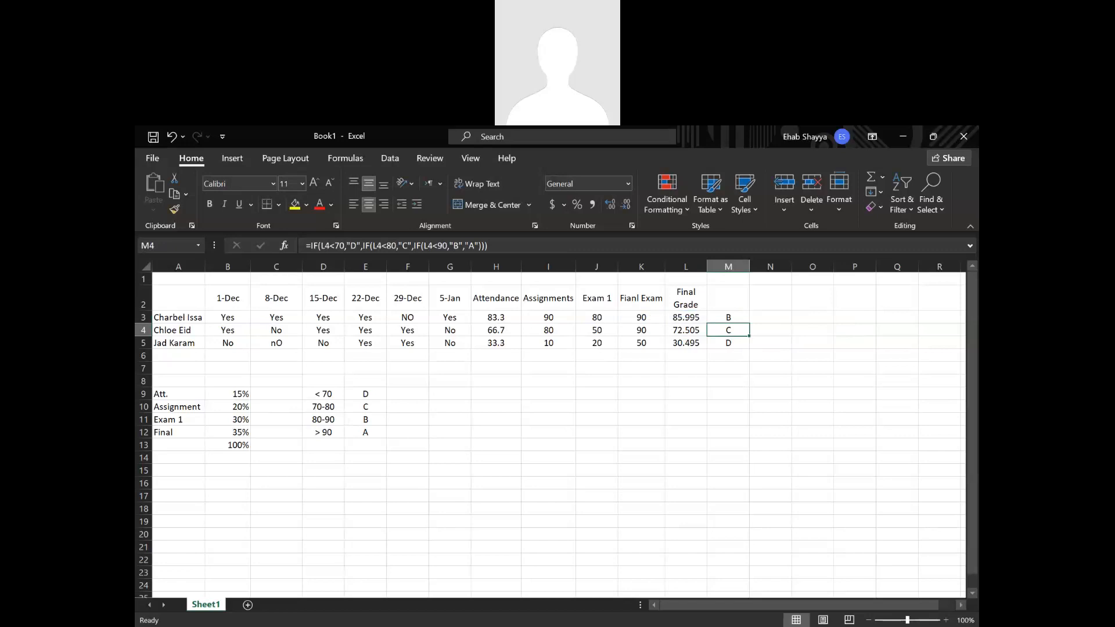
pyautogui.click(835, 566)
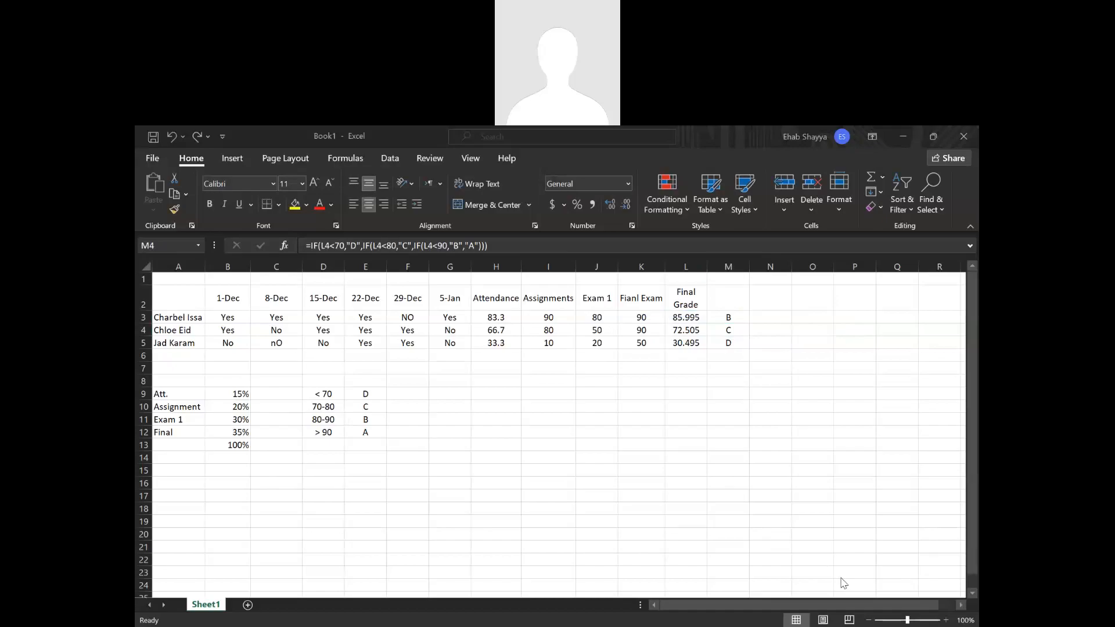
pyautogui.click(728, 420)
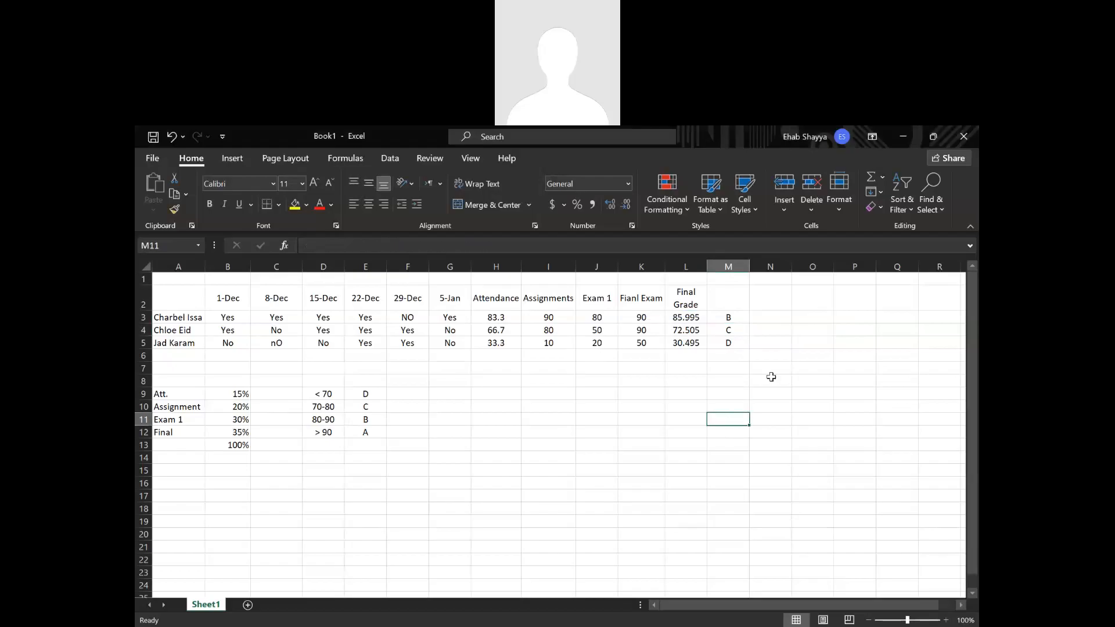
# Enter the header "Letter grade" in M2 and wrap its text.
pyautogui.click(763, 329)
pyautogui.click(765, 305)
pyautogui.click(746, 298)
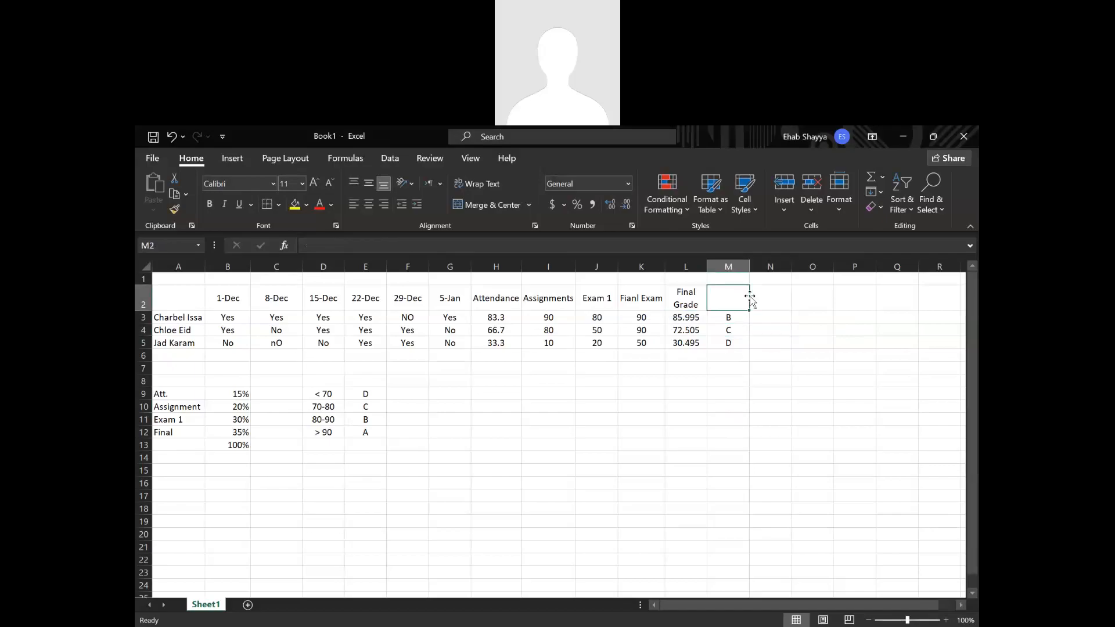
pyautogui.write('Let')
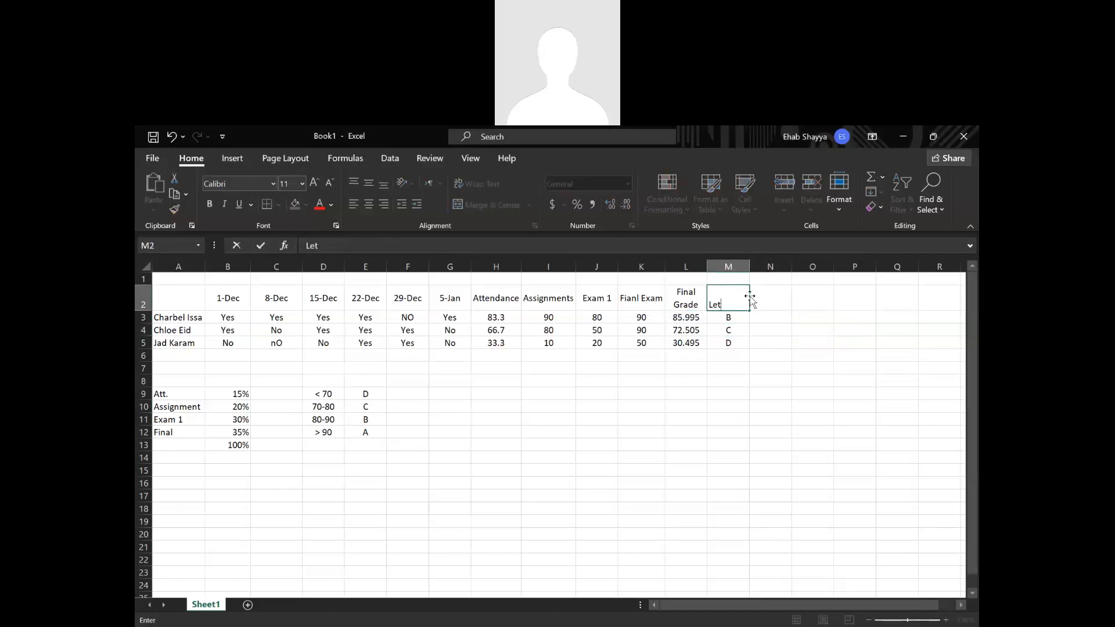
pyautogui.write('ter grade')
pyautogui.press('Return')
pyautogui.click(749, 297)
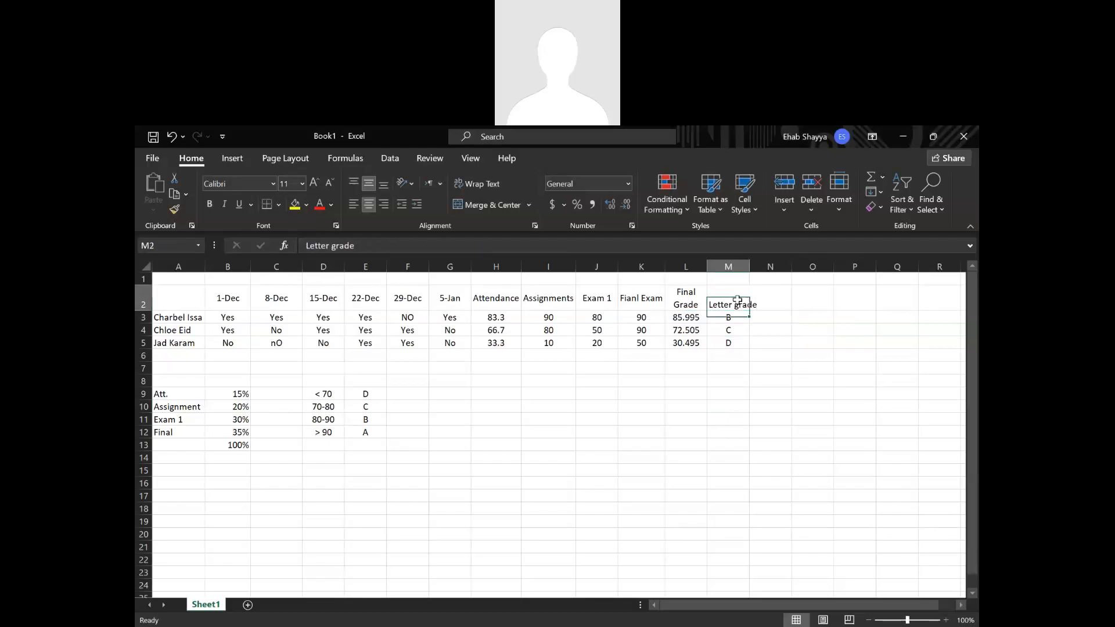
pyautogui.click(494, 185)
pyautogui.click(549, 393)
# Apply all borders to the grade table in A2:M5.
pyautogui.moveTo(223, 317); pyautogui.dragTo(620, 322)
pyautogui.moveTo(177, 299); pyautogui.dragTo(736, 353)
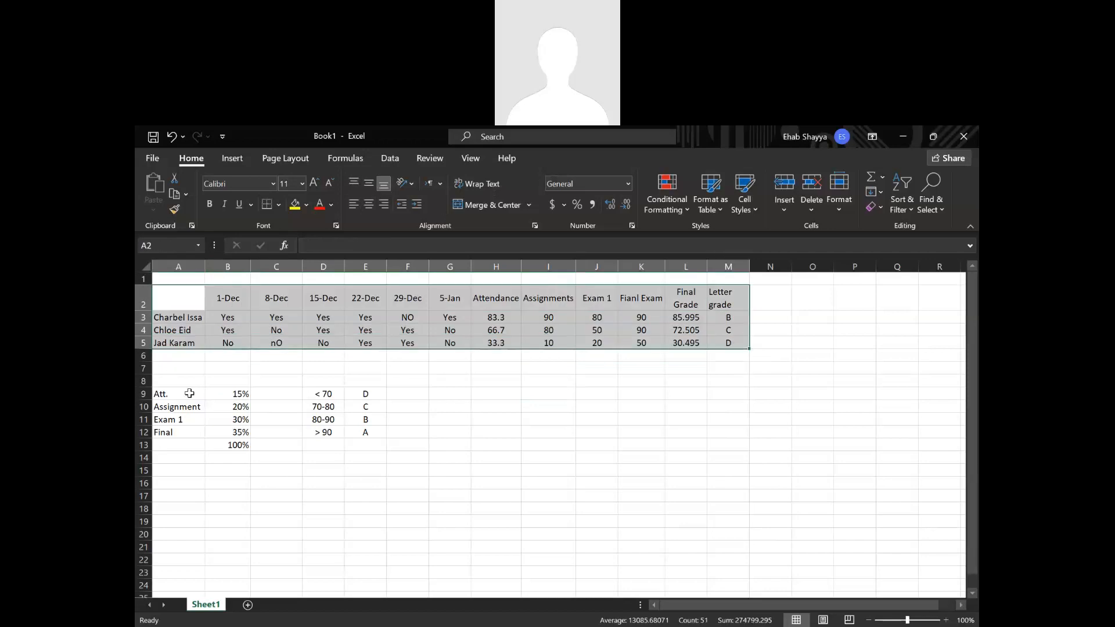
pyautogui.click(279, 207)
pyautogui.click(298, 346)
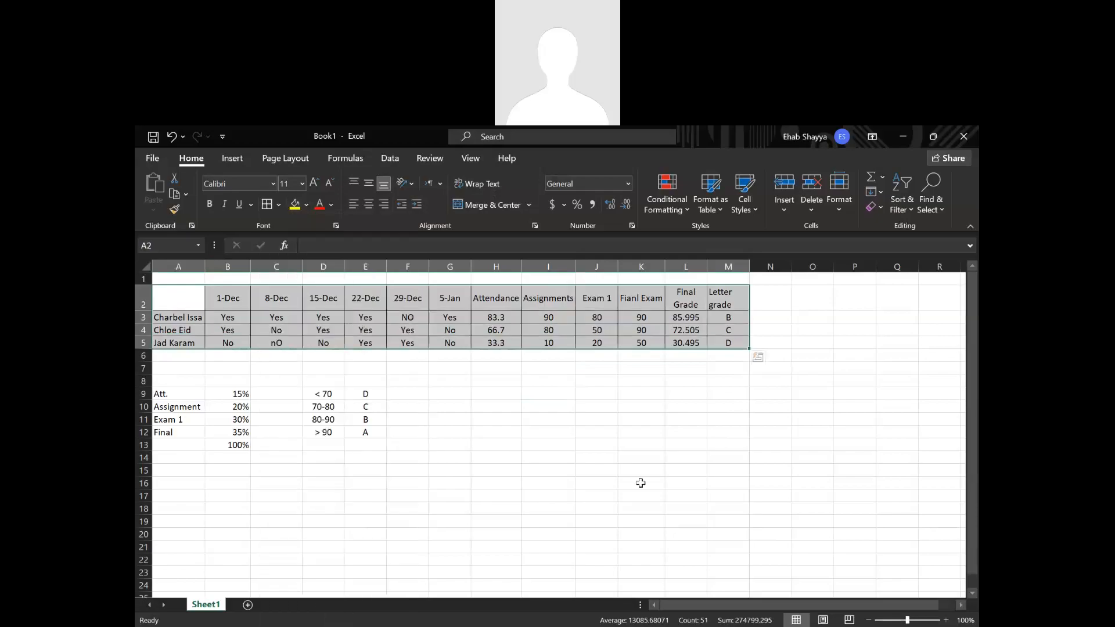
pyautogui.click(640, 483)
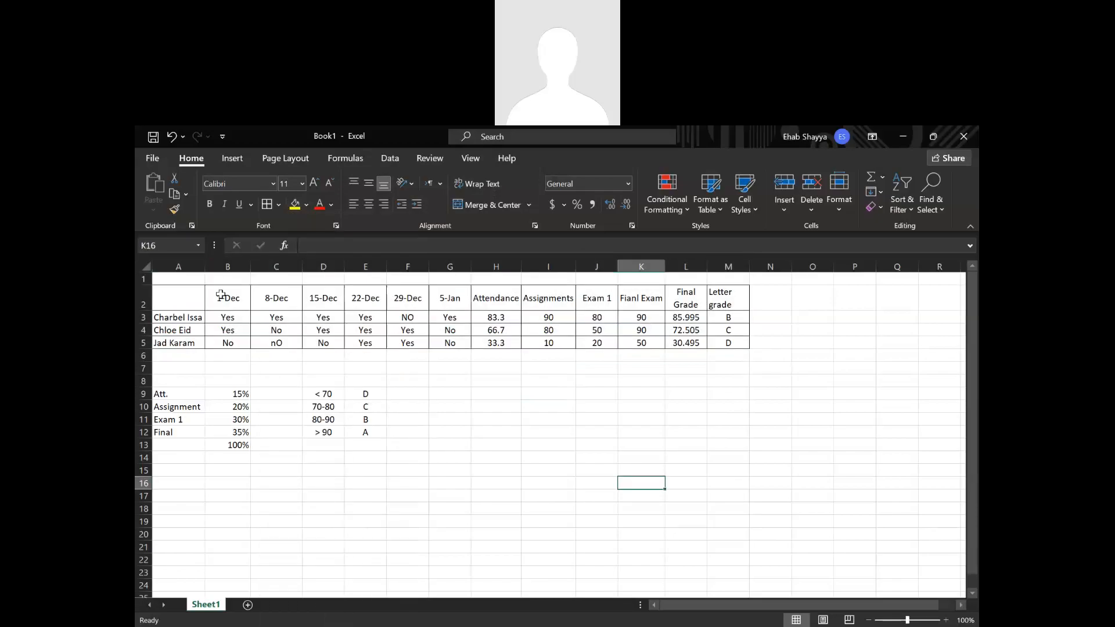
# Put thick outside borders around the attendance dates and entries in B2:G5.
pyautogui.moveTo(220, 295); pyautogui.dragTo(465, 344)
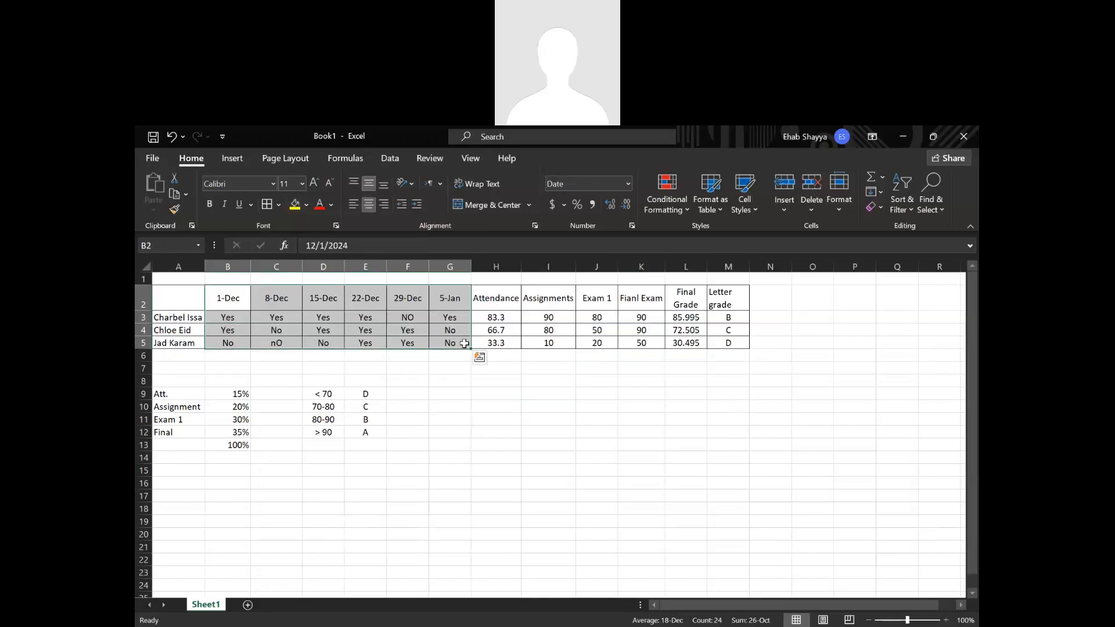
pyautogui.click(280, 204)
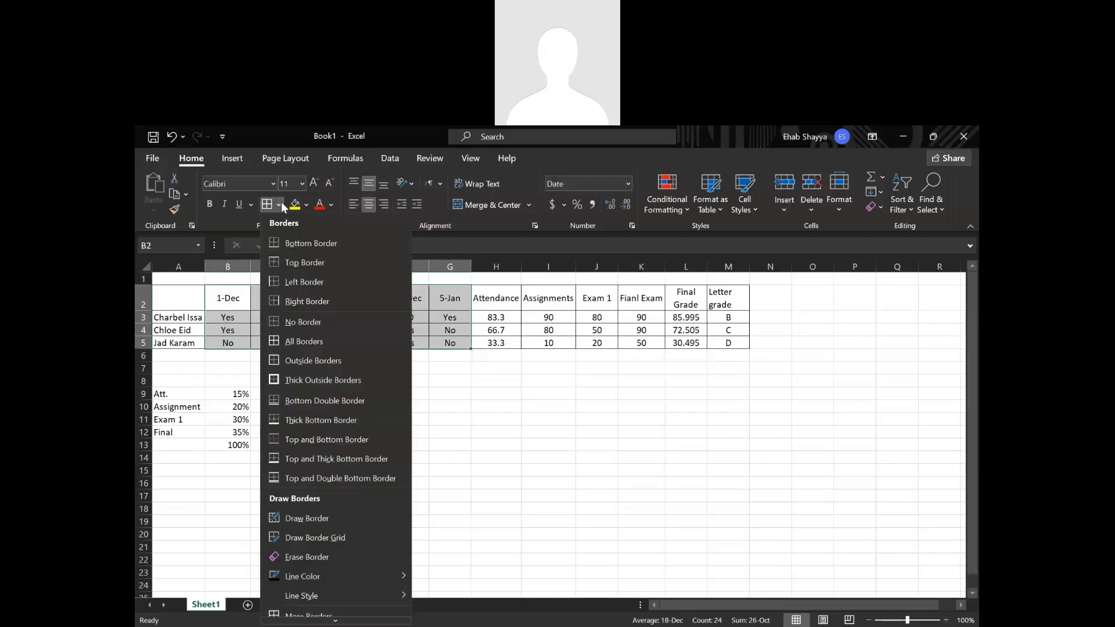
pyautogui.click(290, 380)
pyautogui.click(478, 448)
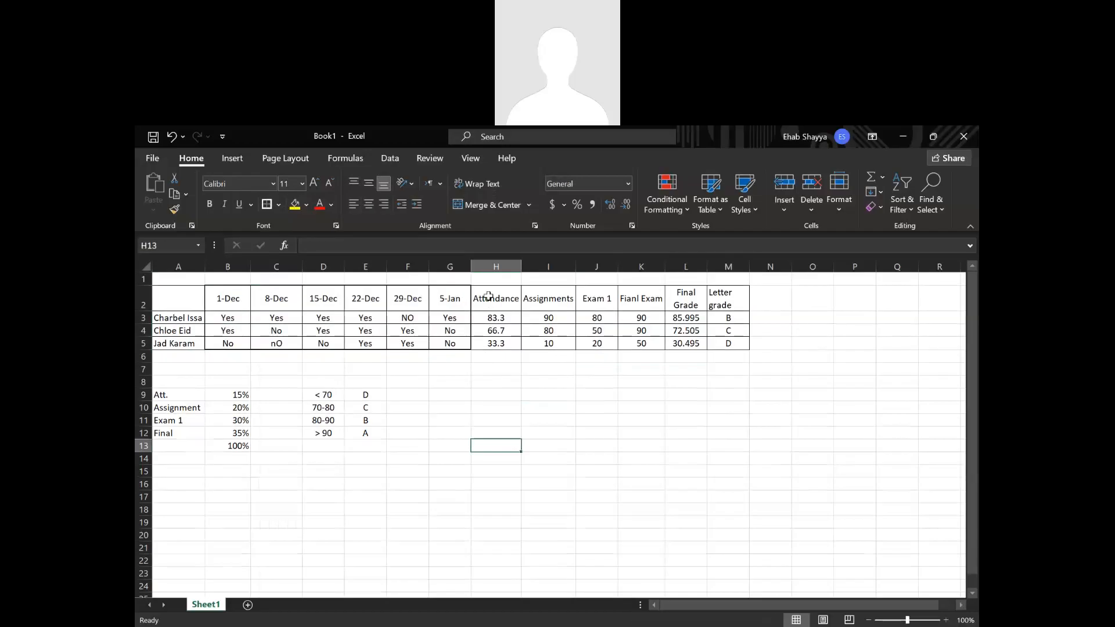
# Give each column from Attendance to Final Grade, H through L in rows 2 to 5, its own thick outside border.
pyautogui.moveTo(487, 299); pyautogui.dragTo(493, 344)
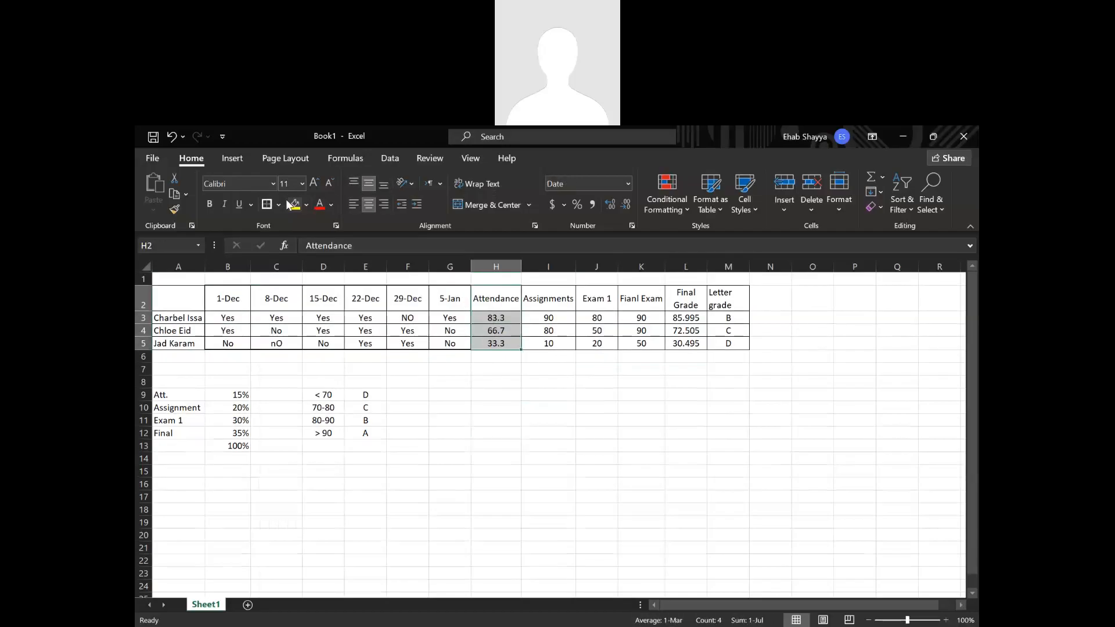
pyautogui.moveTo(548, 299); pyautogui.dragTo(597, 344)
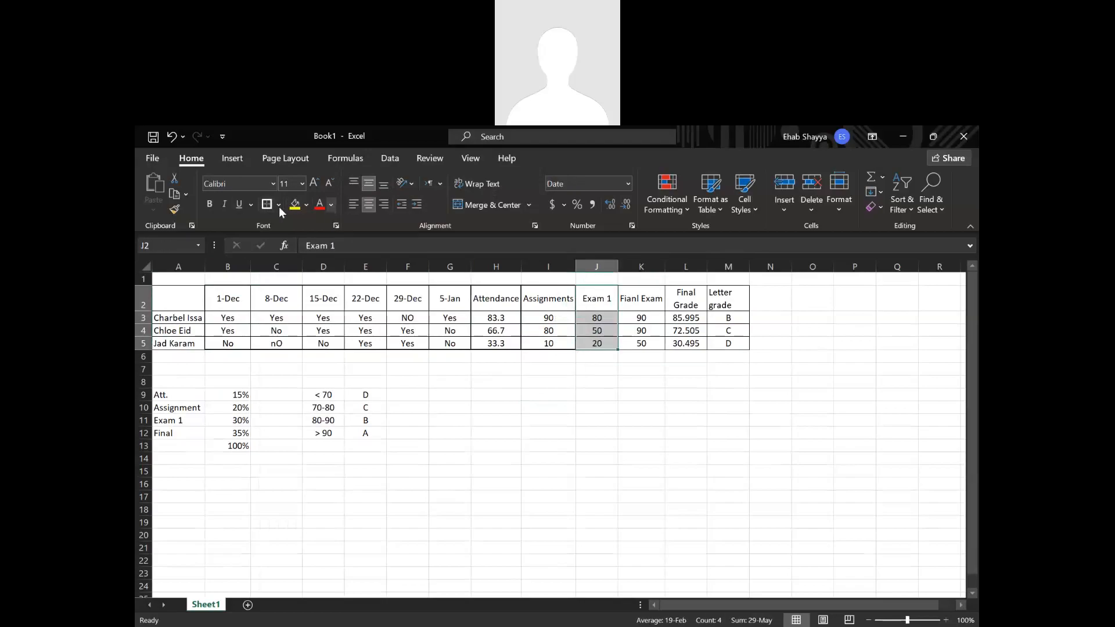
pyautogui.moveTo(653, 300); pyautogui.dragTo(641, 344)
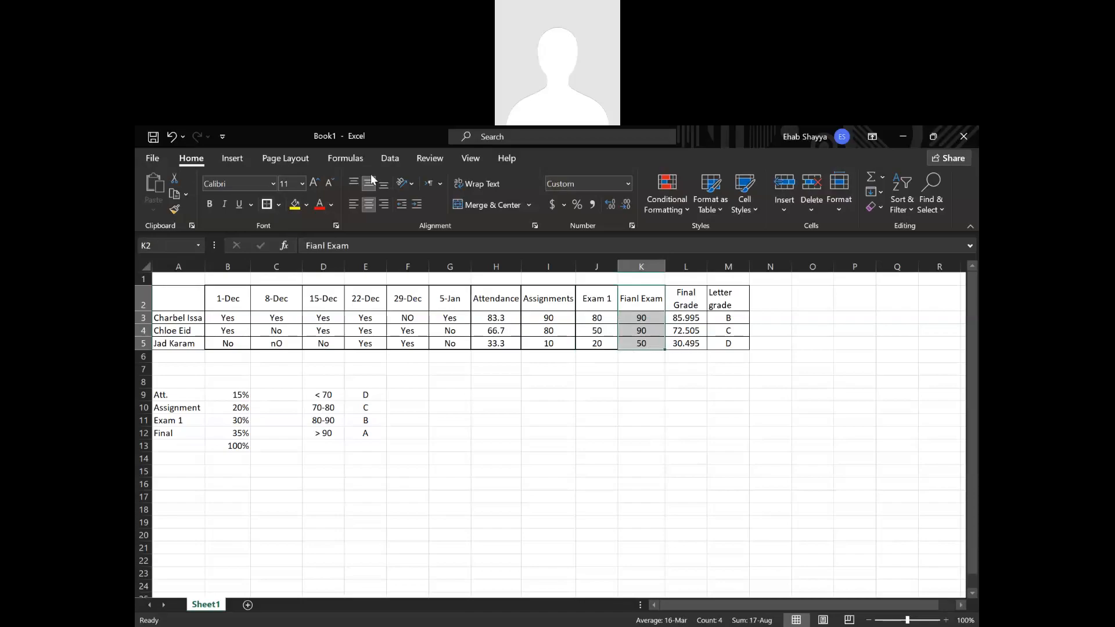
pyautogui.click(275, 203)
pyautogui.moveTo(683, 299); pyautogui.dragTo(686, 344)
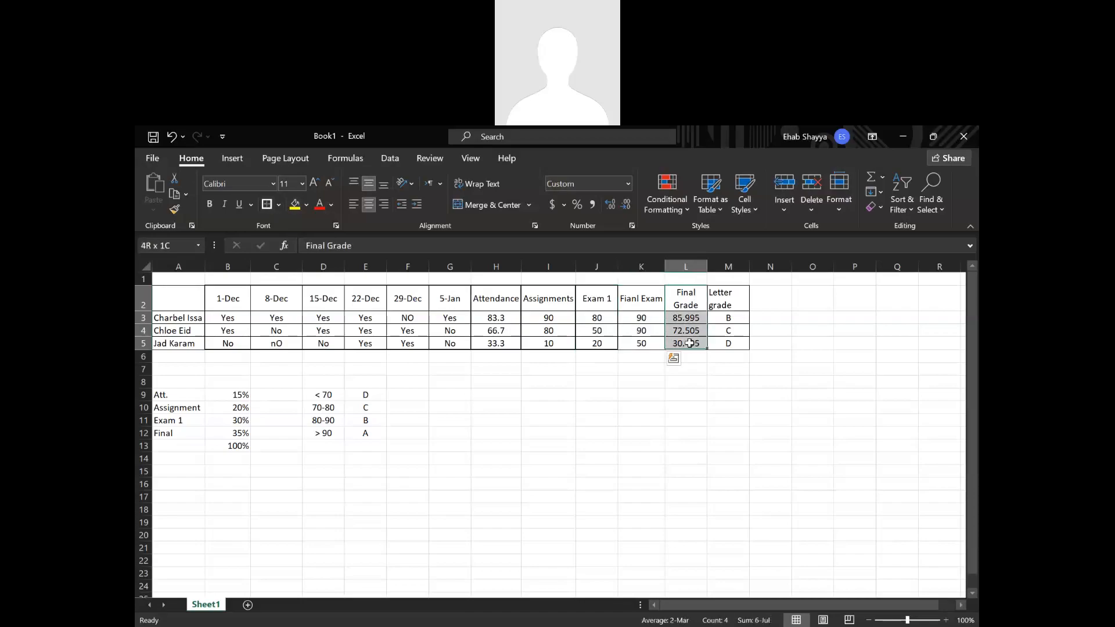
pyautogui.click(273, 205)
pyautogui.click(550, 405)
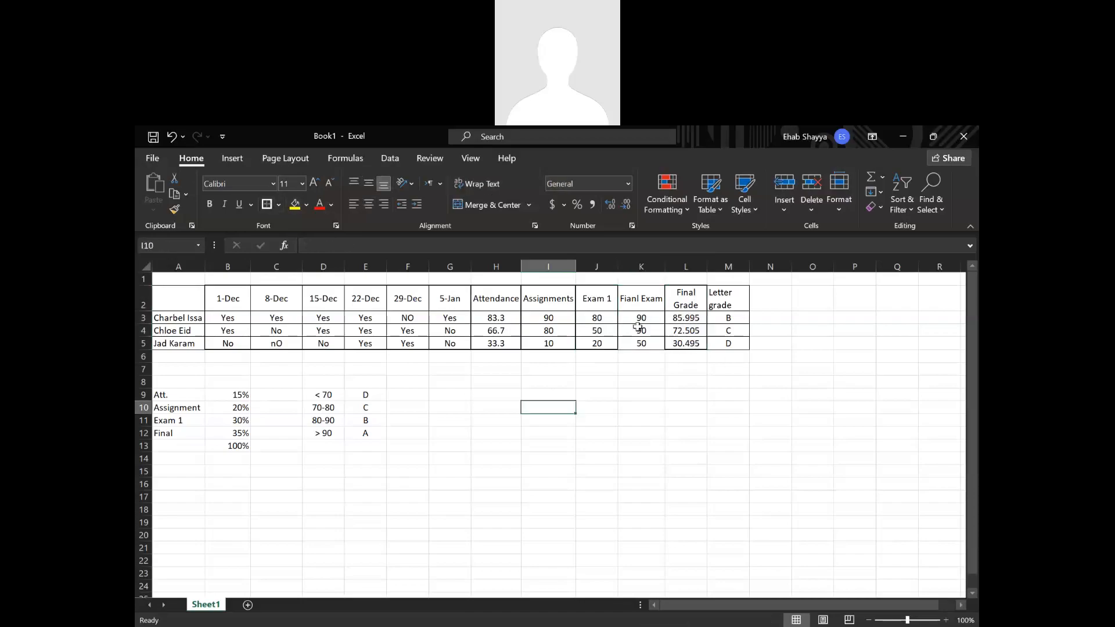
pyautogui.moveTo(639, 302)
pyautogui.mouseDown()
pyautogui.moveTo(644, 343)
pyautogui.moveTo(641, 299)
pyautogui.mouseUp()
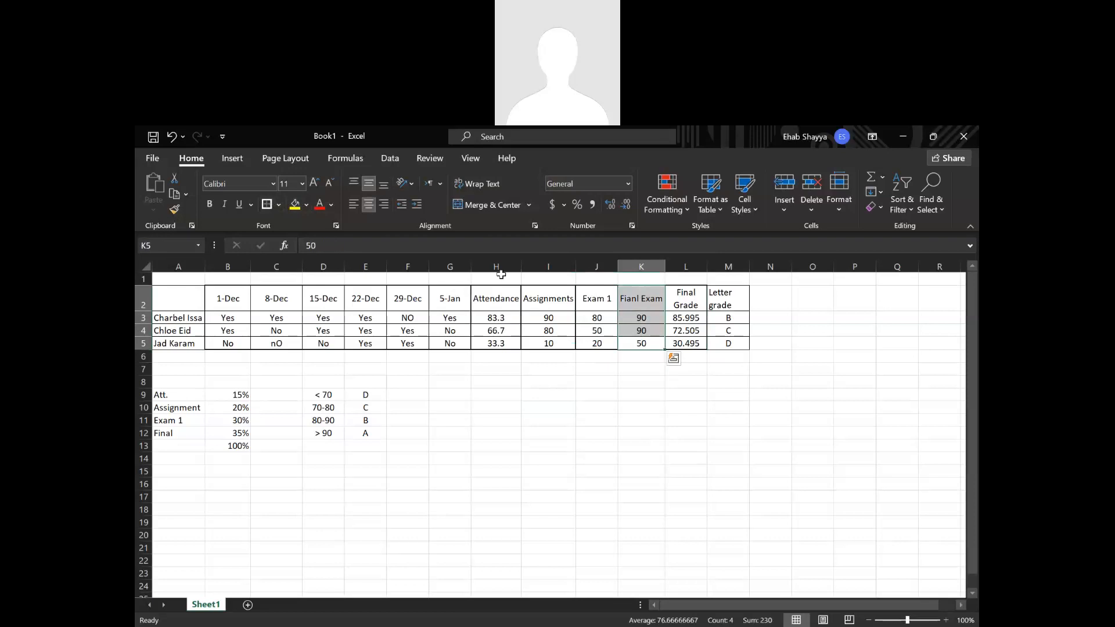
pyautogui.click(276, 204)
# Apply a thick outside border to the Letter grade column M2:M5 and center it horizontally.
pyautogui.moveTo(730, 300); pyautogui.dragTo(729, 343)
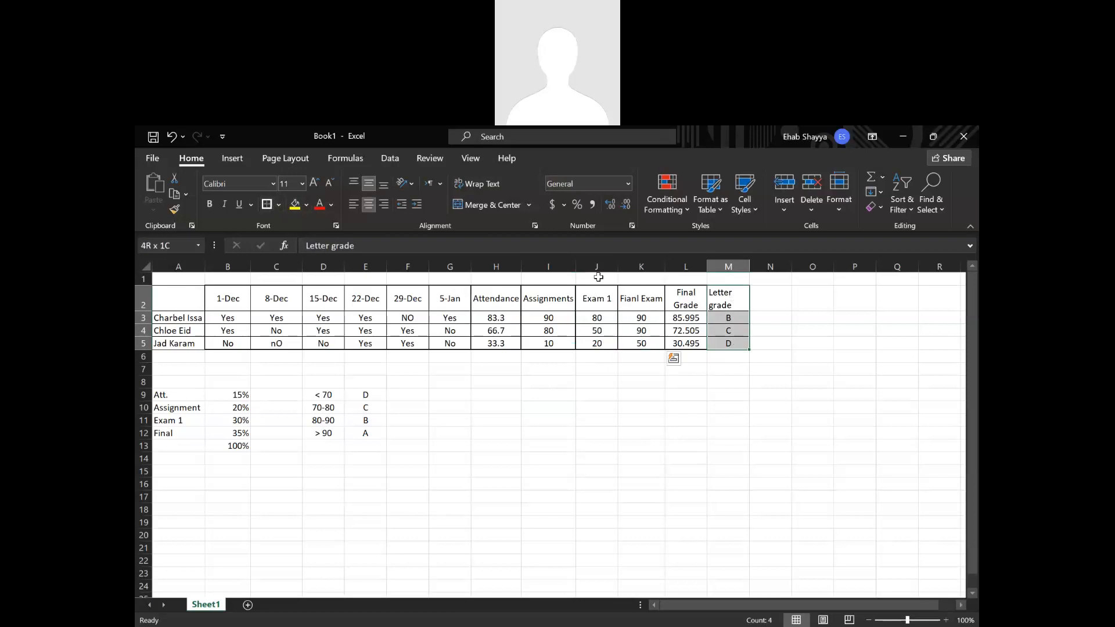
pyautogui.click(368, 204)
pyautogui.click(598, 443)
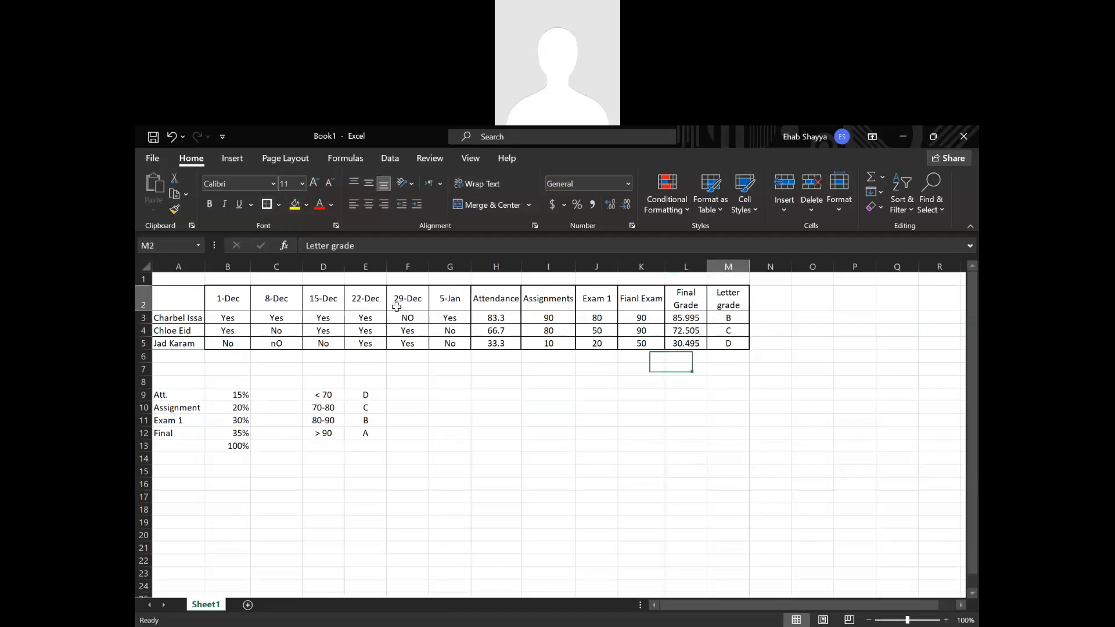
# Fill the header cells B2:M2 and the student name cells A3:A5 with the same medium gray.
pyautogui.moveTo(396, 306); pyautogui.dragTo(227, 299)
pyautogui.click(306, 204)
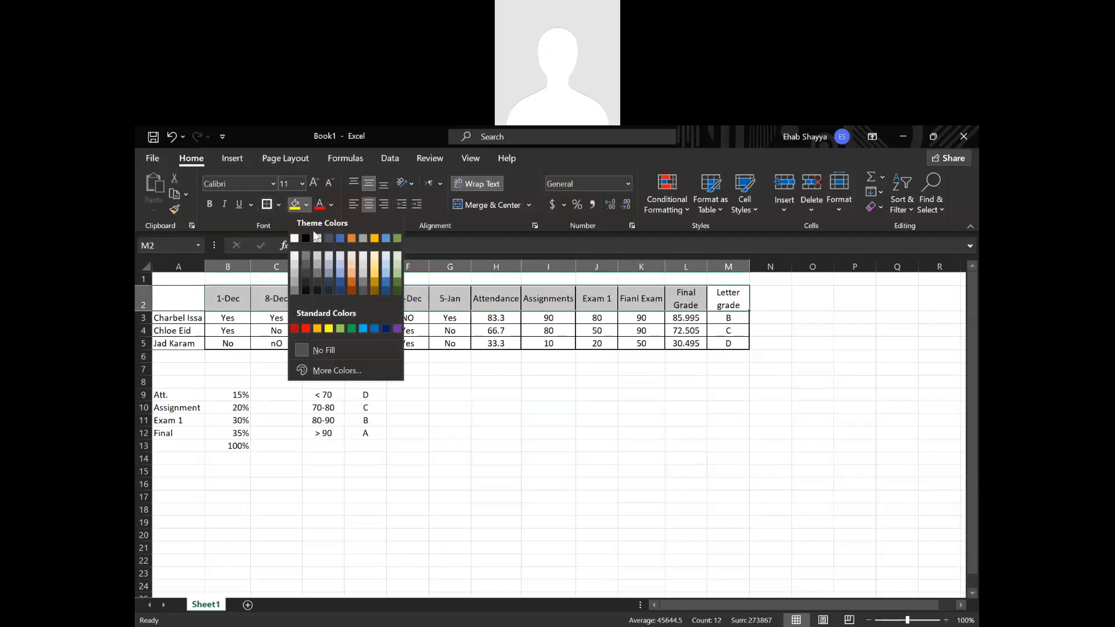
pyautogui.click(295, 284)
pyautogui.moveTo(175, 317); pyautogui.dragTo(175, 343)
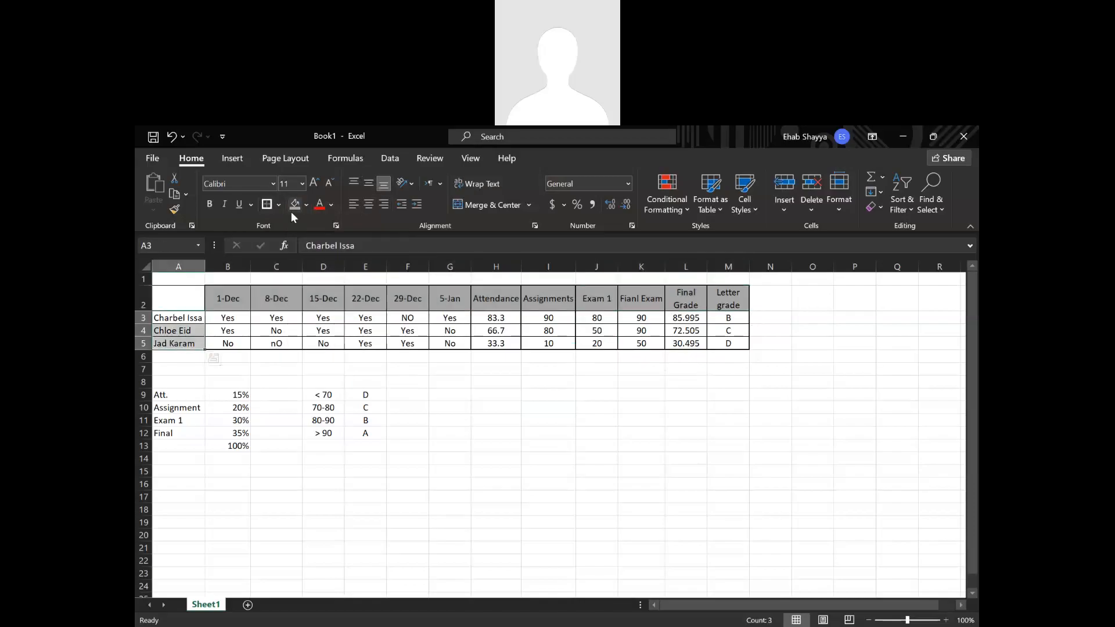
# Fill the table's data cells B3:M5 with the lightest gray shade of white.
pyautogui.moveTo(232, 317); pyautogui.dragTo(720, 342)
pyautogui.click(307, 204)
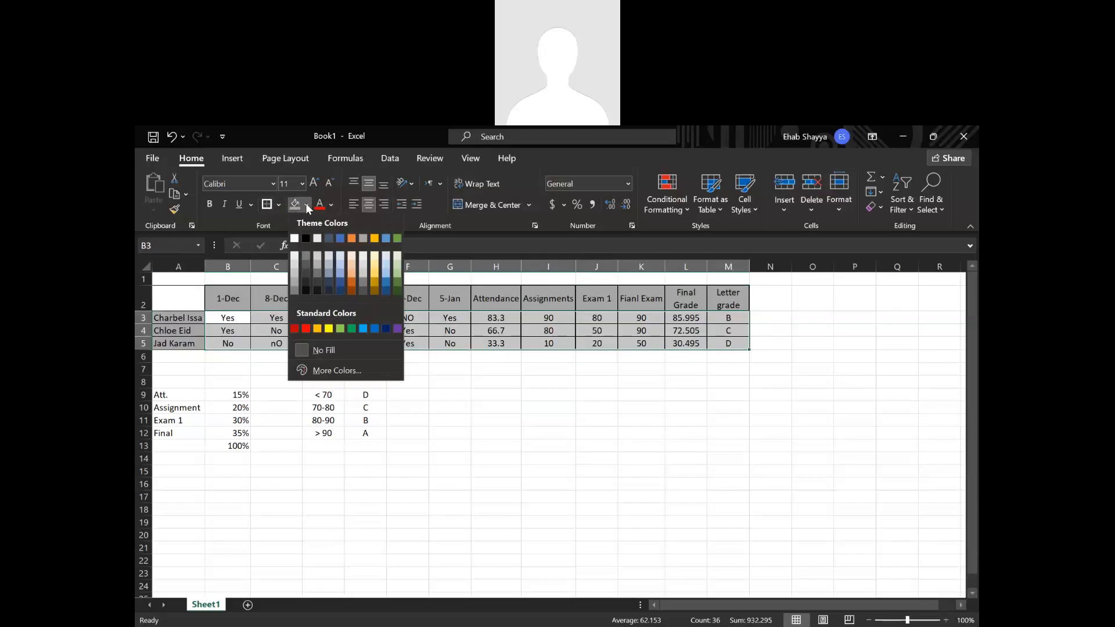
pyautogui.click(295, 256)
pyautogui.click(641, 509)
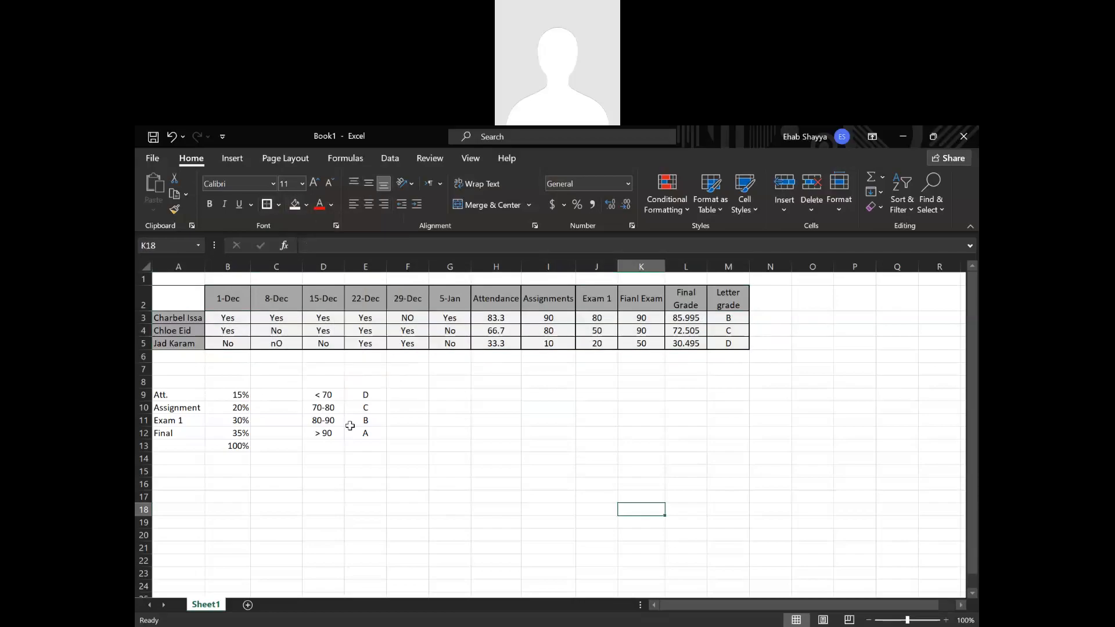
# Apply all borders and a thick outside border to the grade weights table A9:B12.
pyautogui.moveTo(177, 395); pyautogui.dragTo(240, 429)
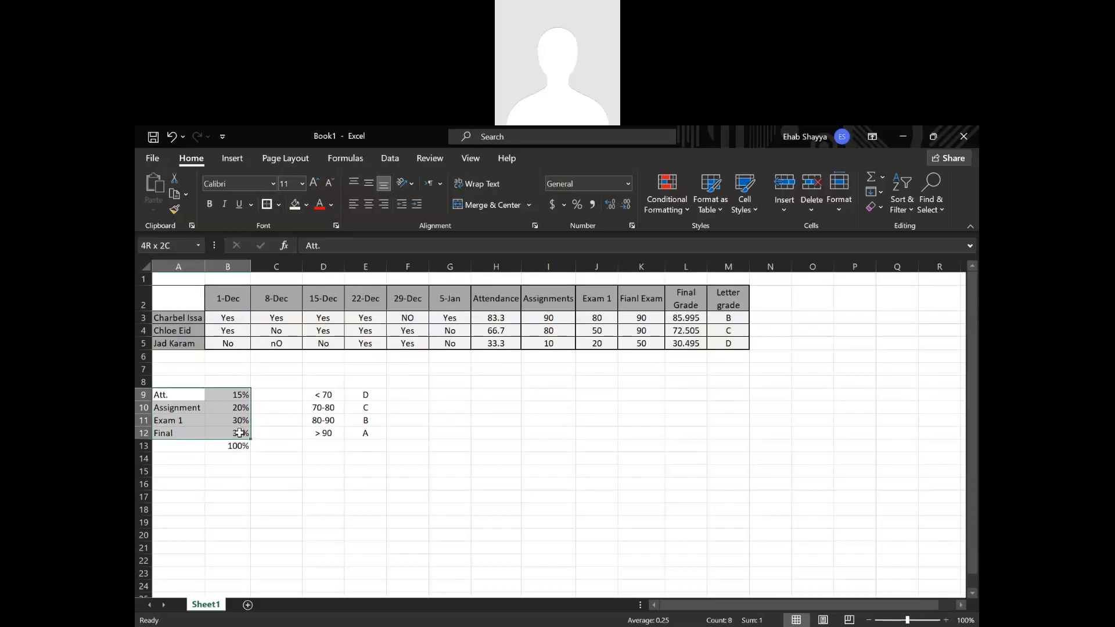
pyautogui.click(278, 205)
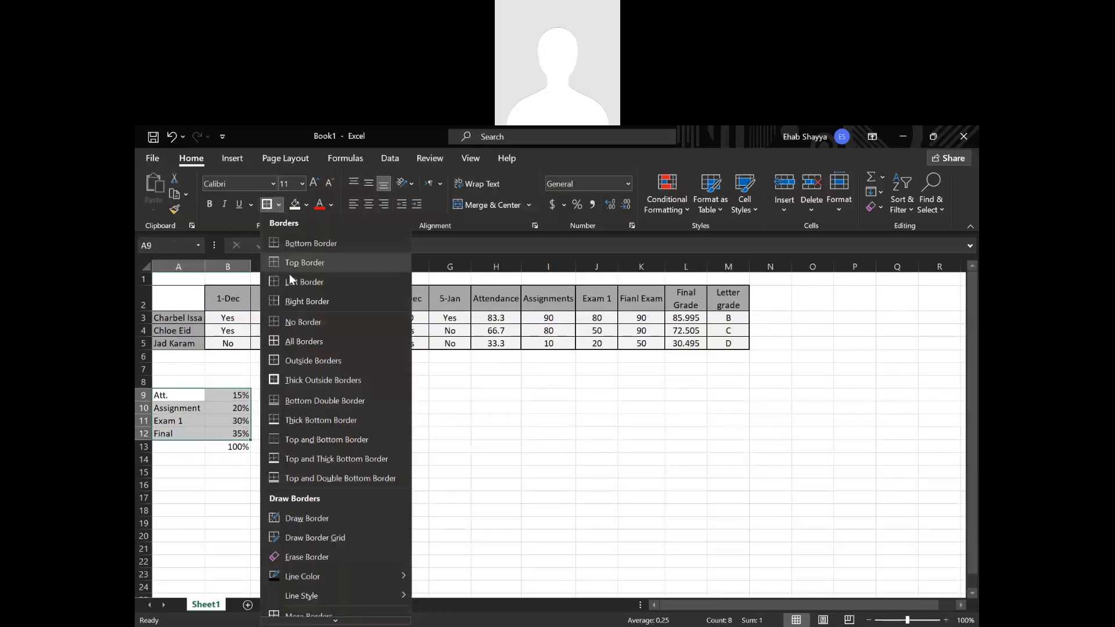
pyautogui.click(293, 341)
pyautogui.click(278, 205)
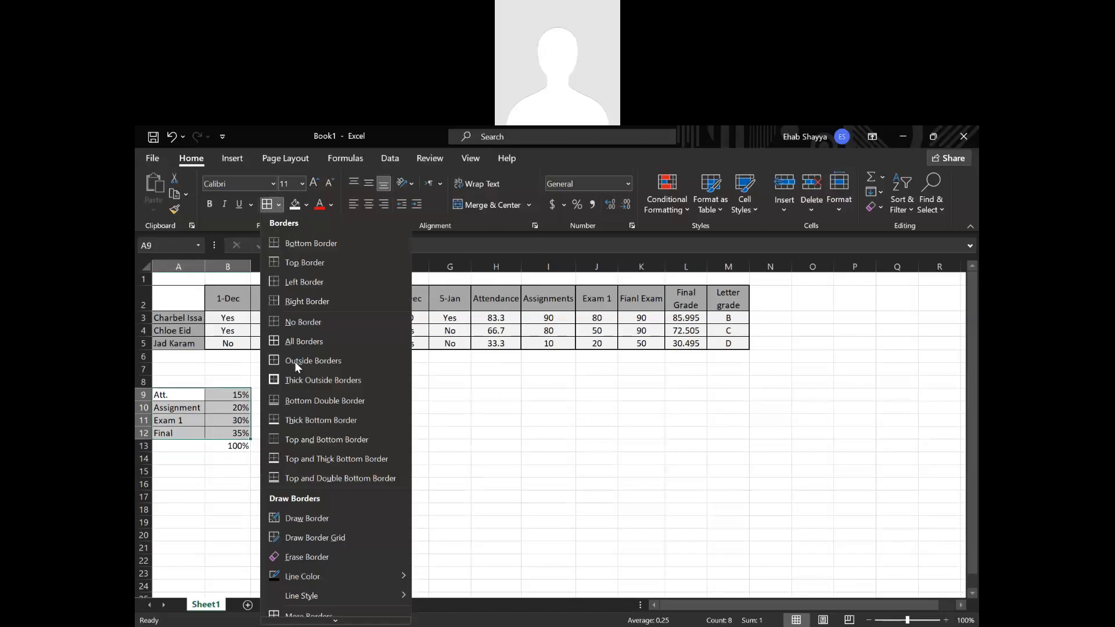
pyautogui.click(290, 376)
pyautogui.click(322, 408)
# Center the weight percentages in B9:B12 horizontally and fill them with light gray.
pyautogui.moveTo(227, 396); pyautogui.dragTo(232, 433)
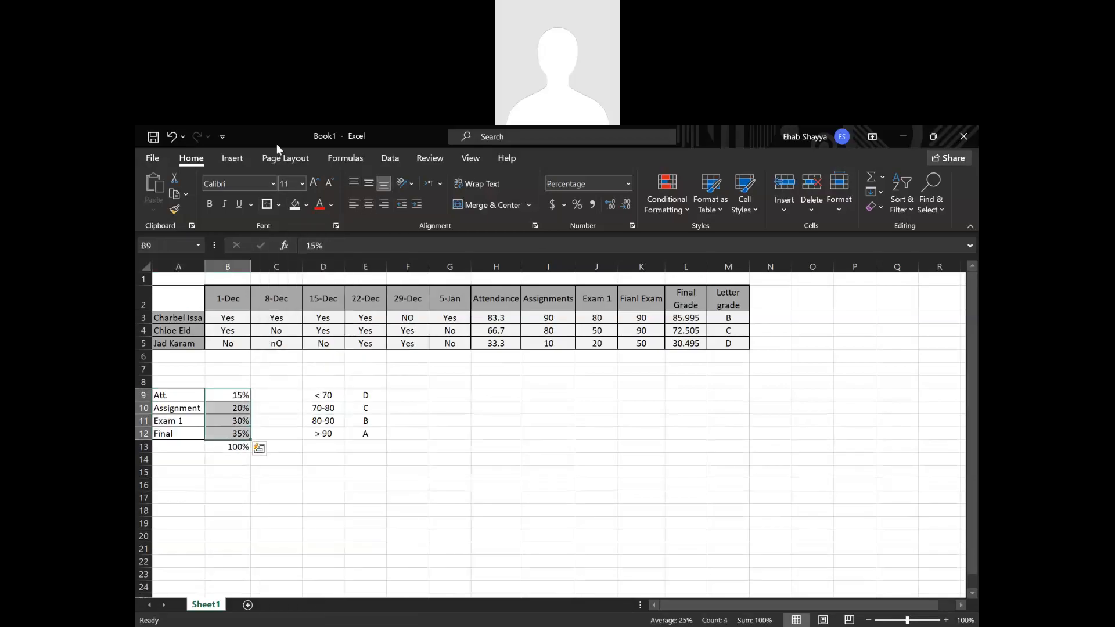
pyautogui.click(306, 205)
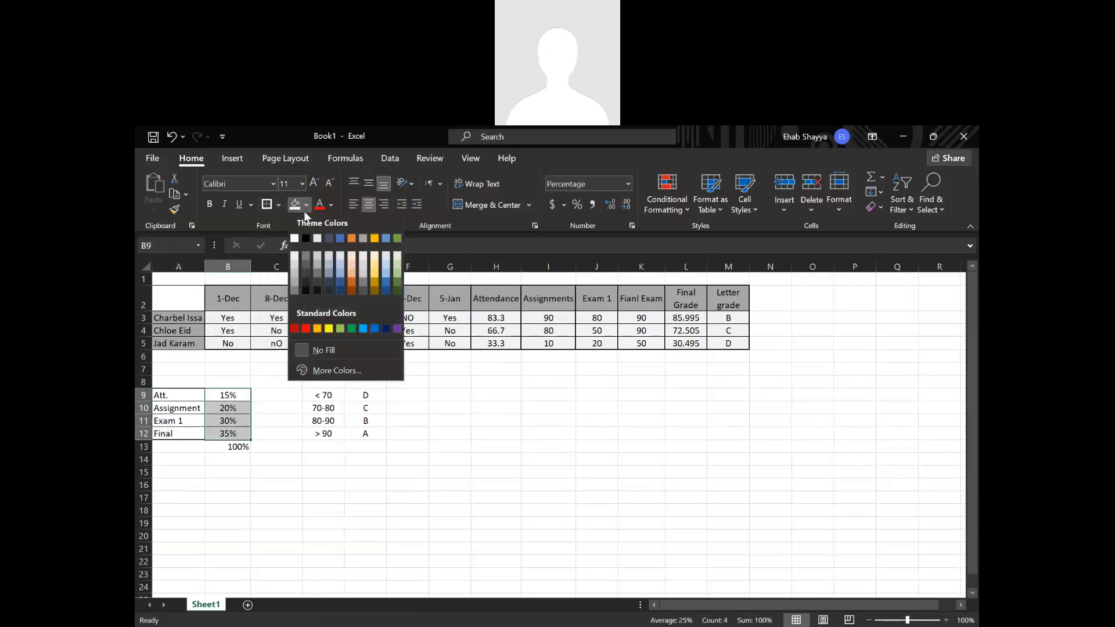
pyautogui.click(296, 257)
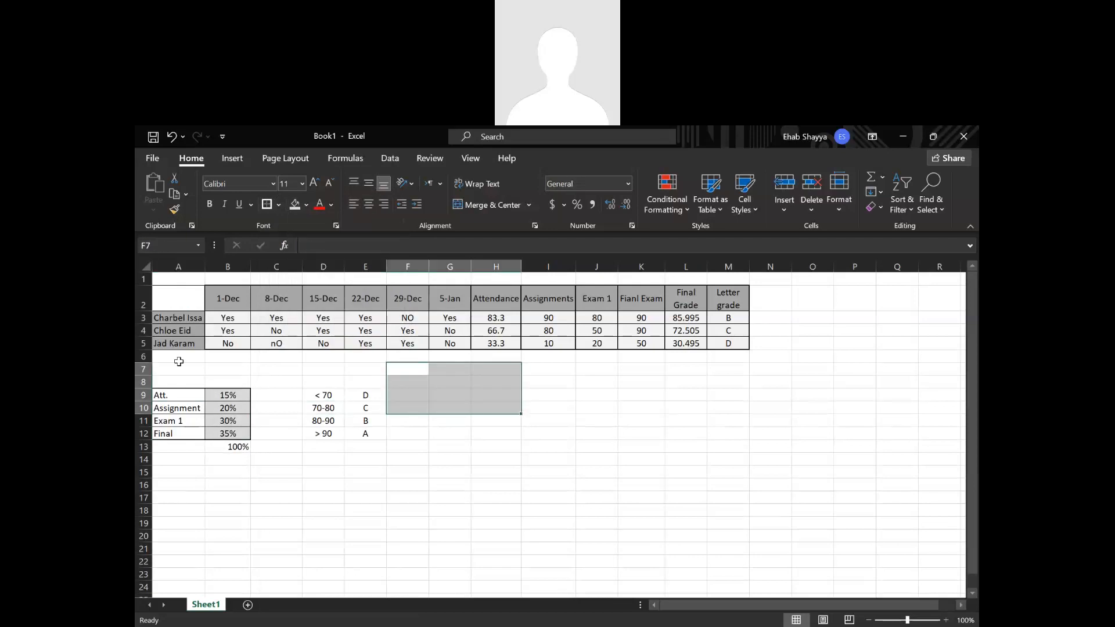
# Fill the weight labels in A9:A12 with a darker medium gray.
pyautogui.moveTo(166, 392); pyautogui.dragTo(179, 431)
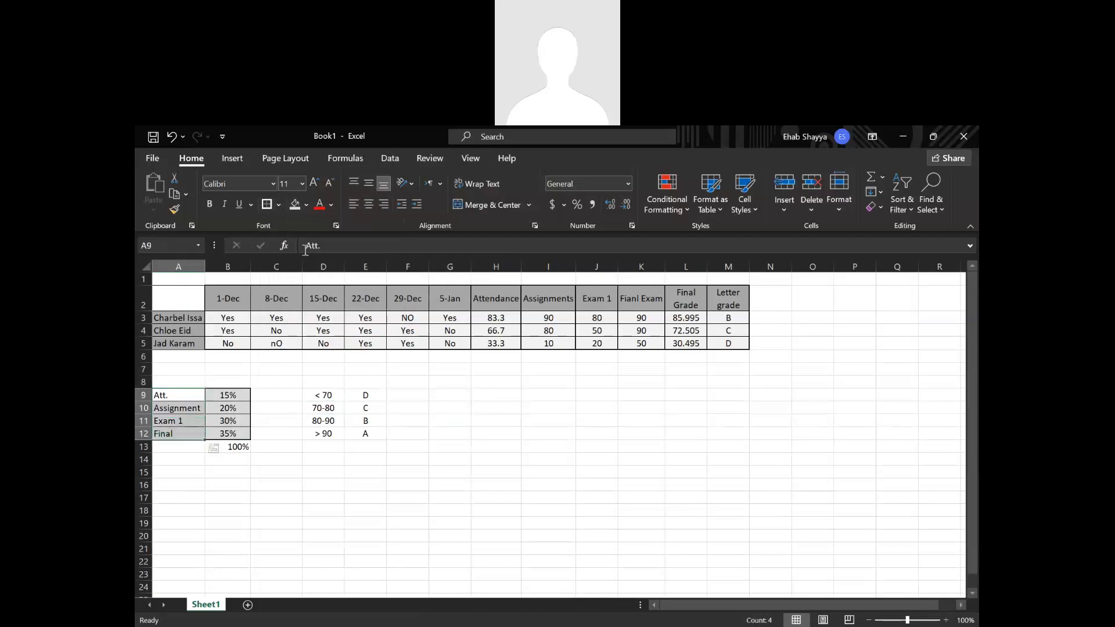
pyautogui.click(307, 205)
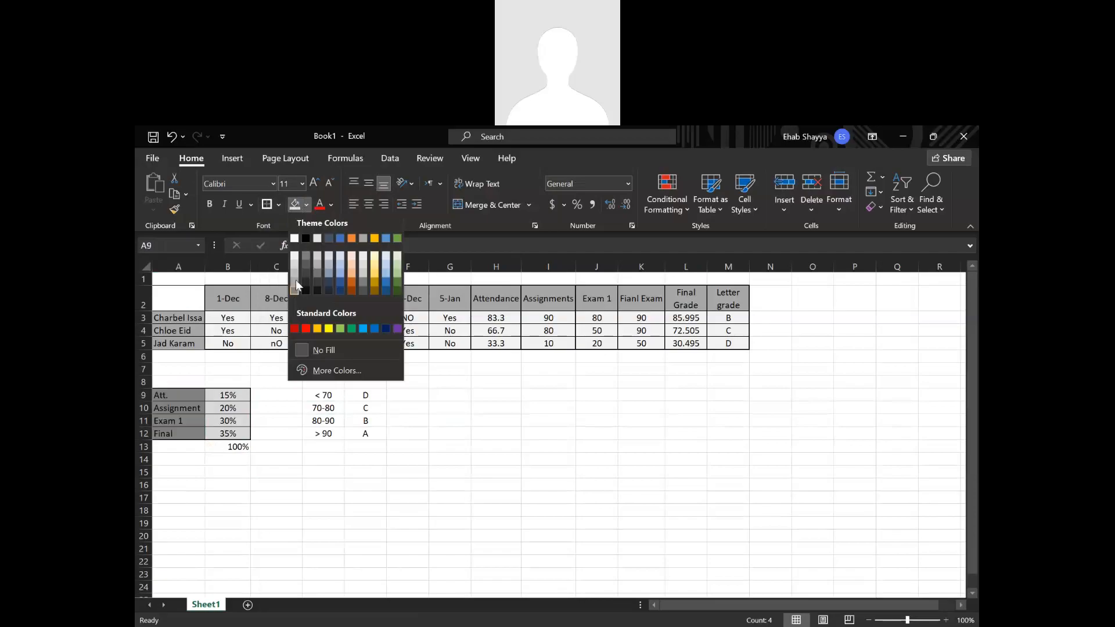
pyautogui.click(298, 287)
pyautogui.click(481, 448)
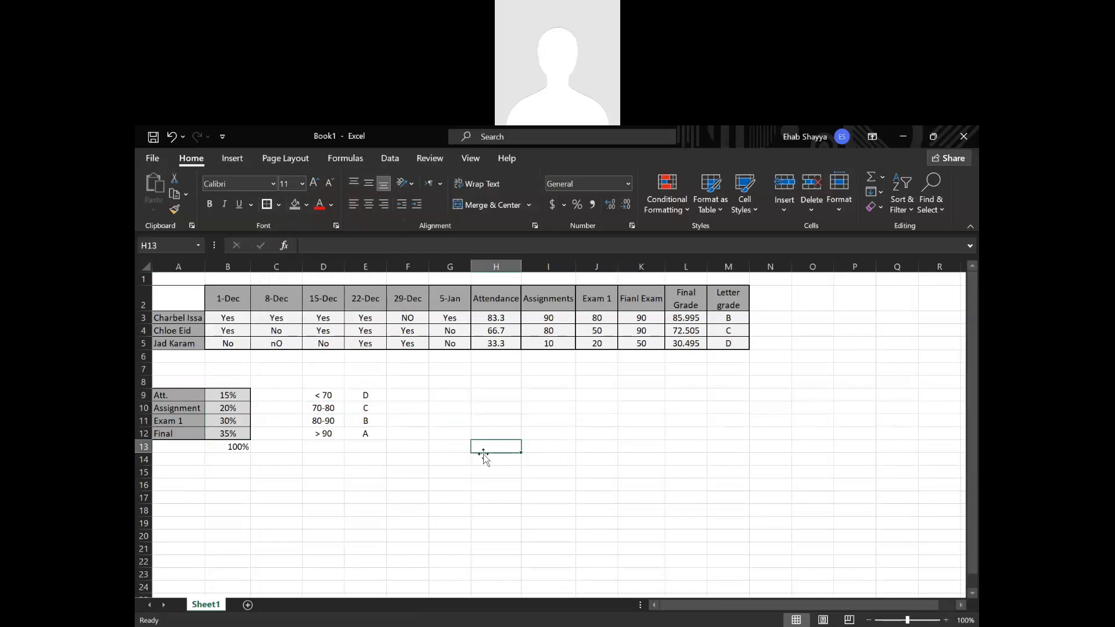
# Enter the new column header "Subject they Like" in cell N2, beside Letter grade.
pyautogui.click(626, 362)
pyautogui.click(742, 318)
pyautogui.click(763, 293)
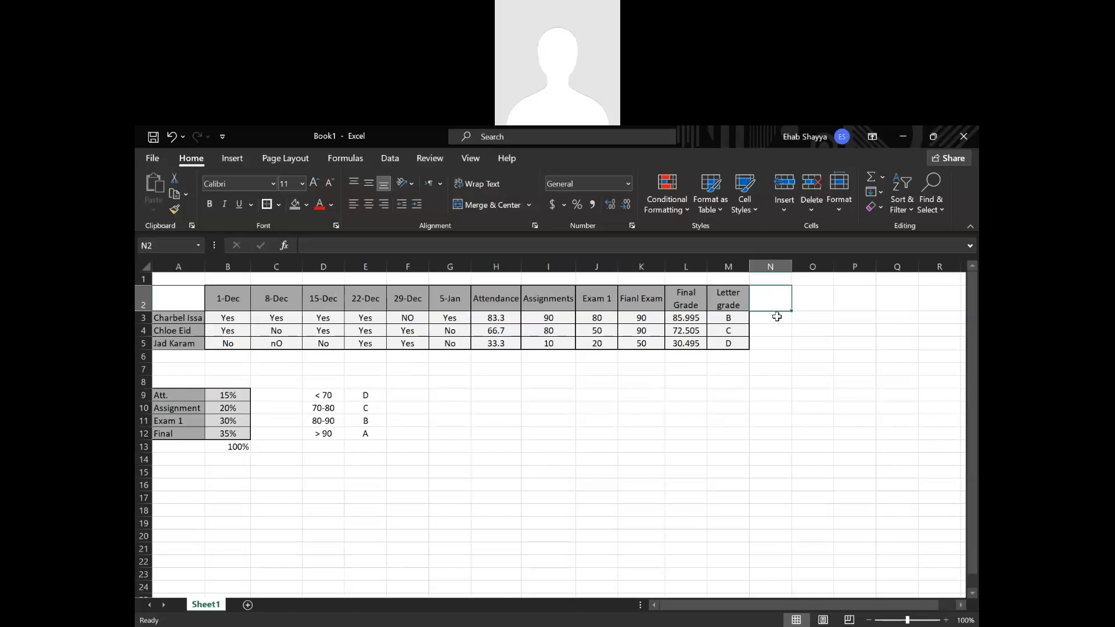
pyautogui.write('Su')
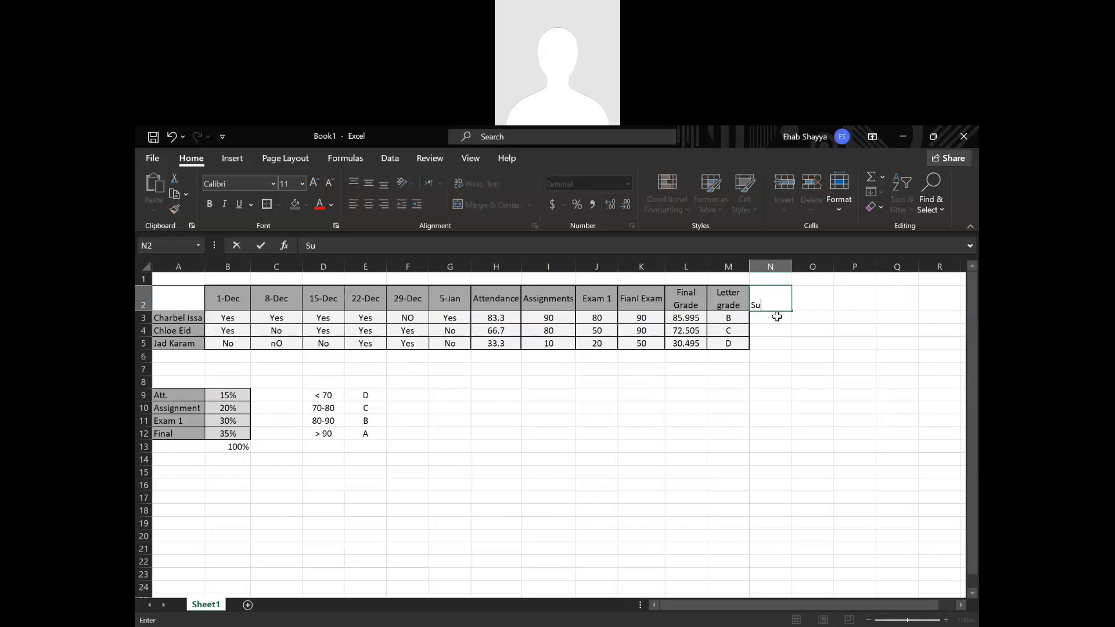
pyautogui.write('bject they Like')
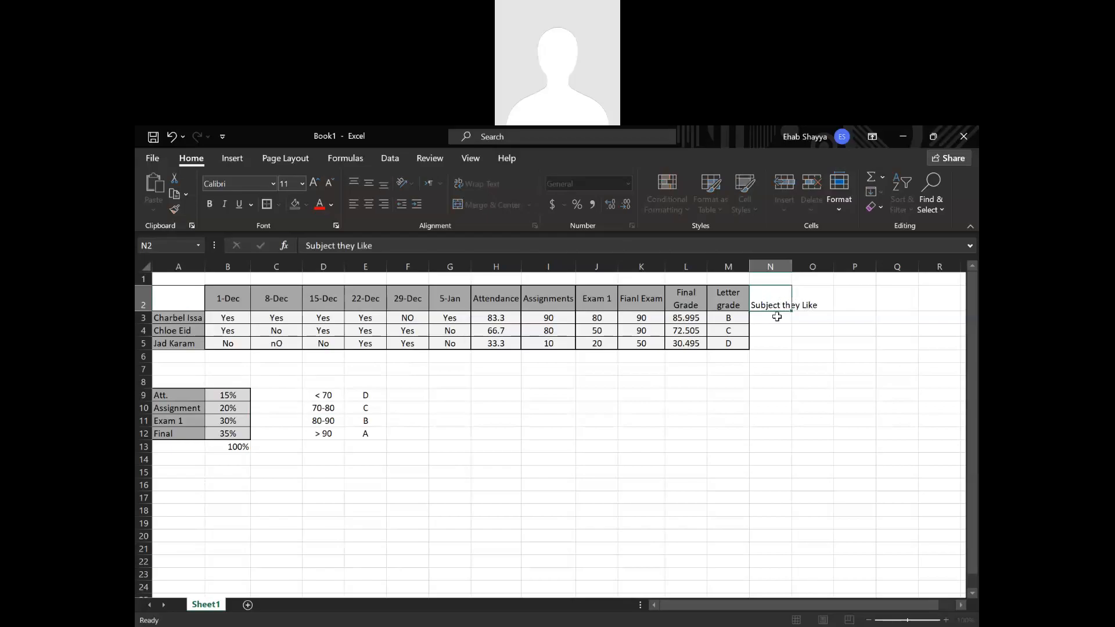
pyautogui.press('Return')
# Center the "Subject they Like" header in N2 horizontally and vertically and wrap its text.
pyautogui.click(758, 304)
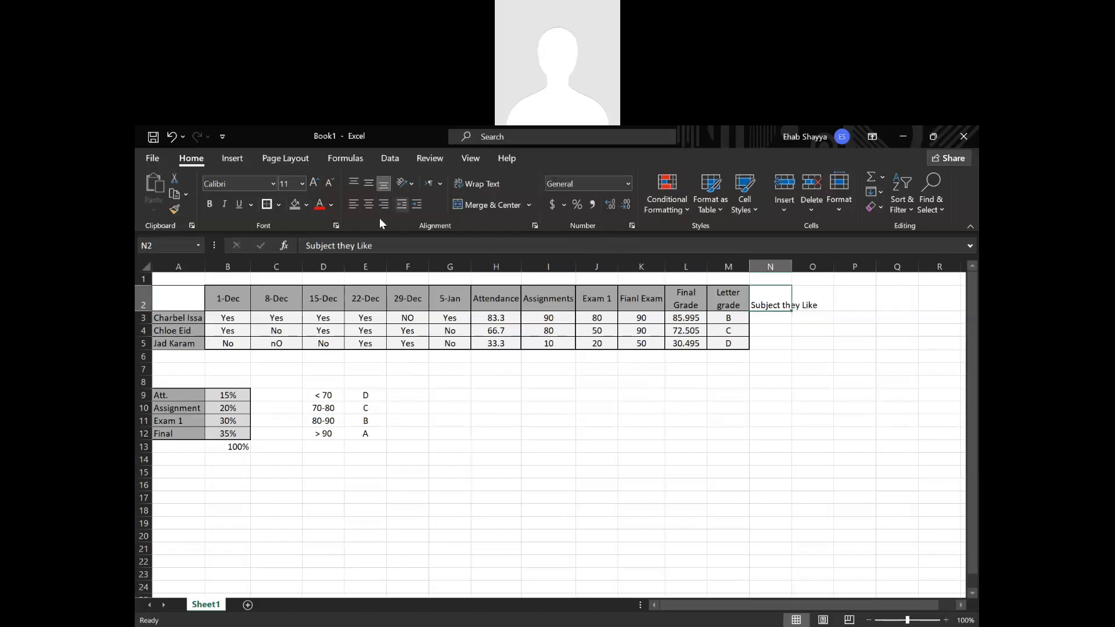
pyautogui.click(368, 204)
pyautogui.click(368, 184)
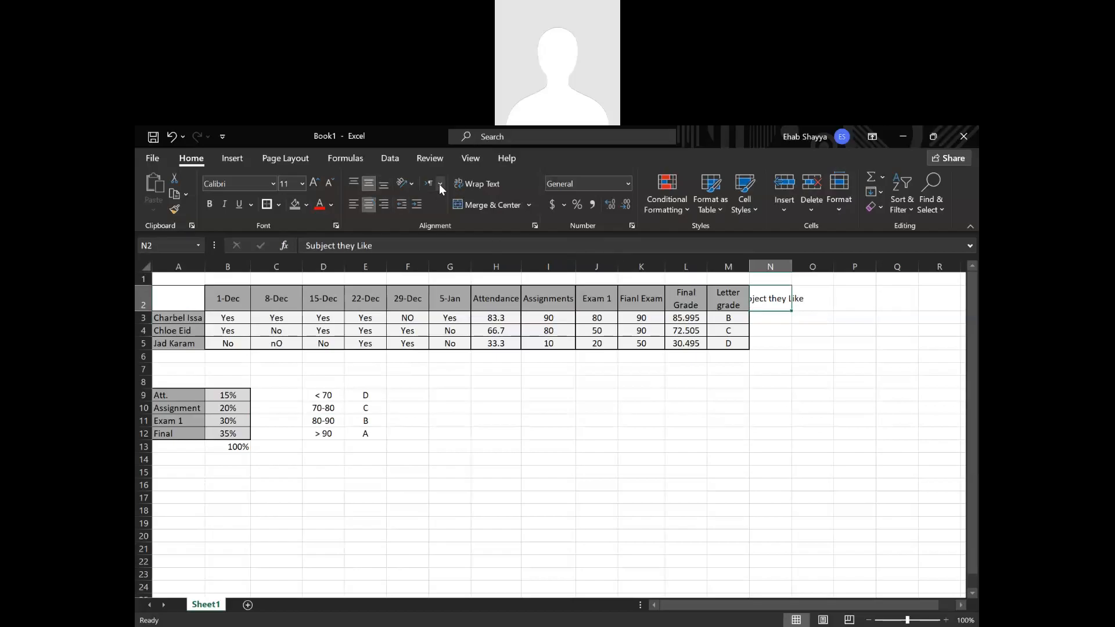
pyautogui.click(898, 366)
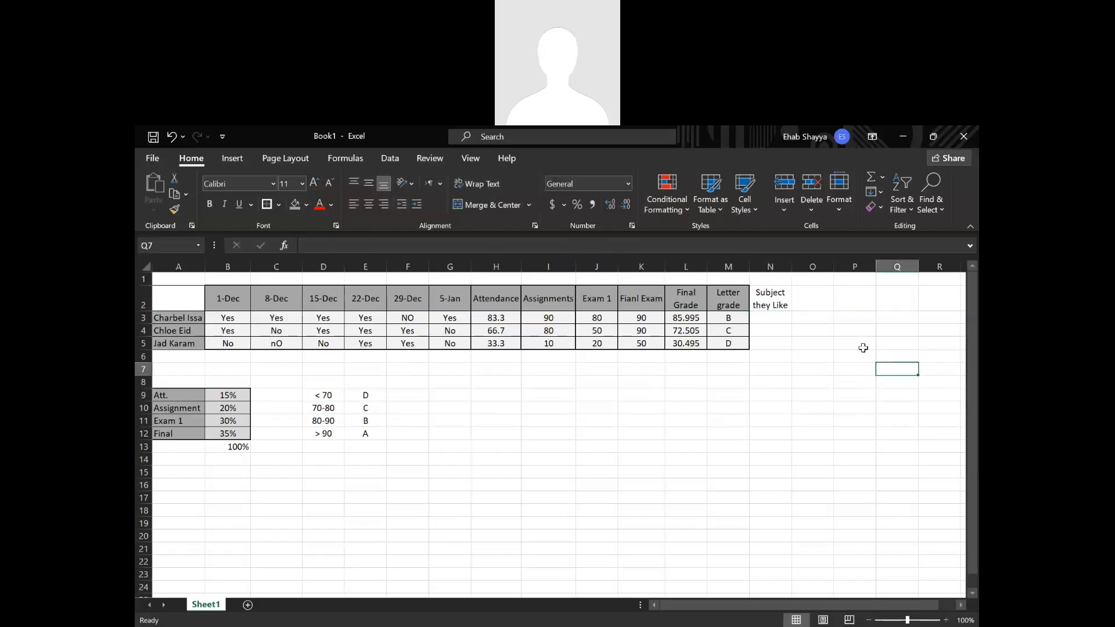
pyautogui.click(772, 319)
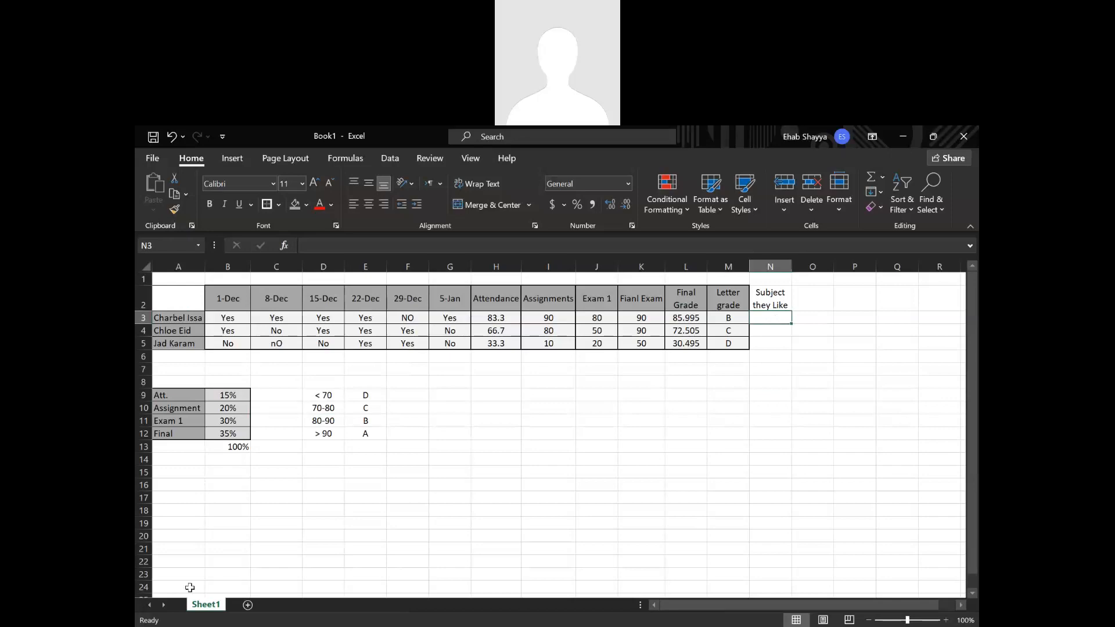
# Add a new worksheet and list the subjects Maths, Physics and Biology in cells A2 to A4.
pyautogui.click(248, 605)
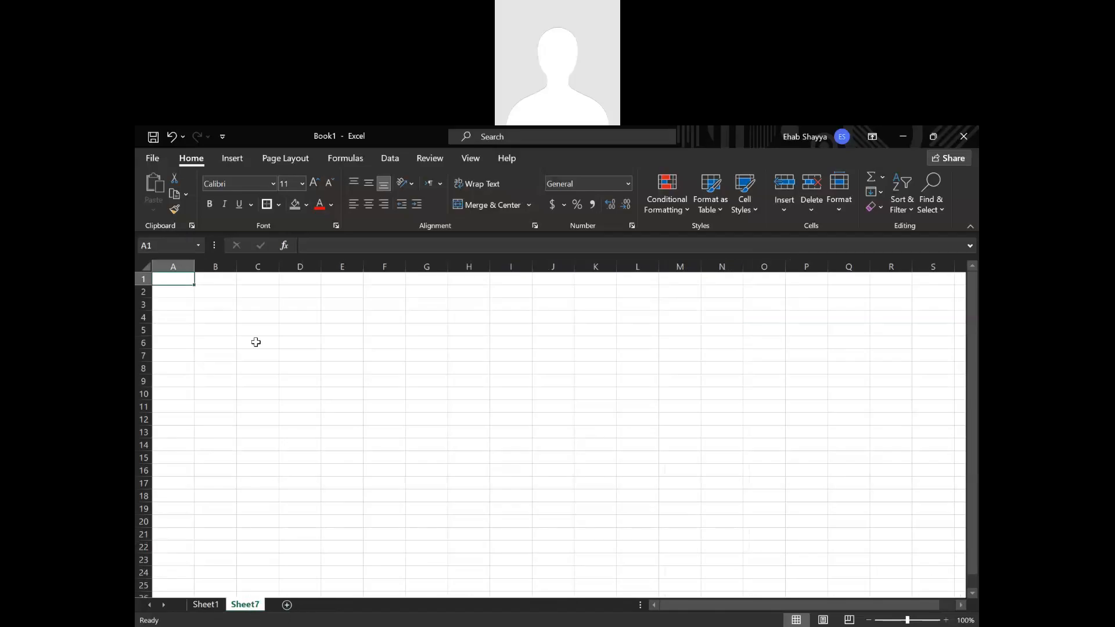
pyautogui.click(189, 292)
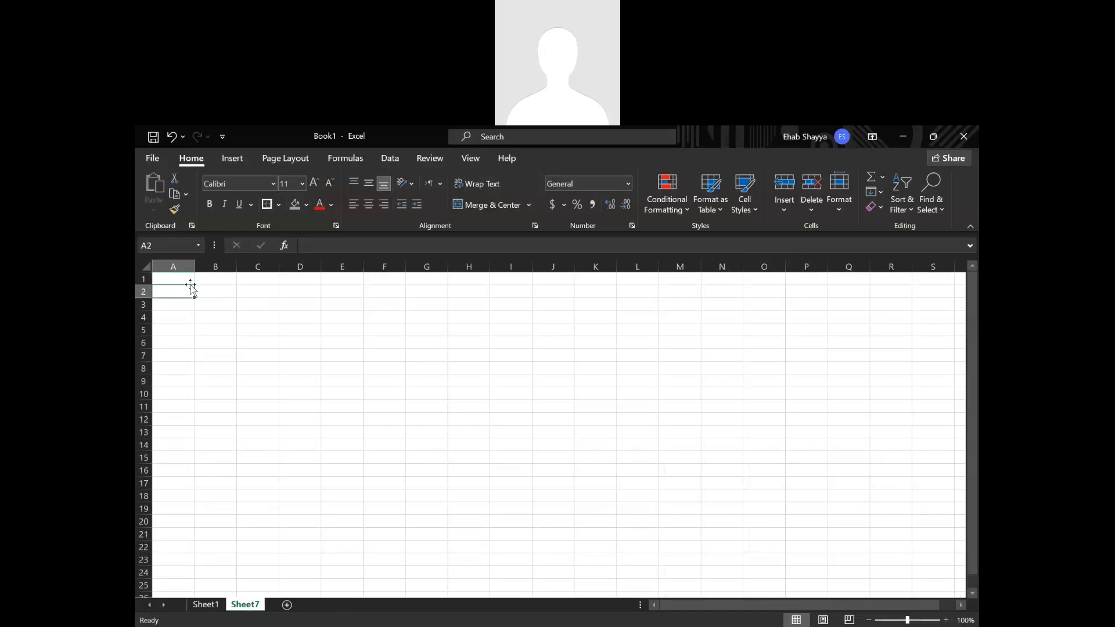
pyautogui.write('Maths')
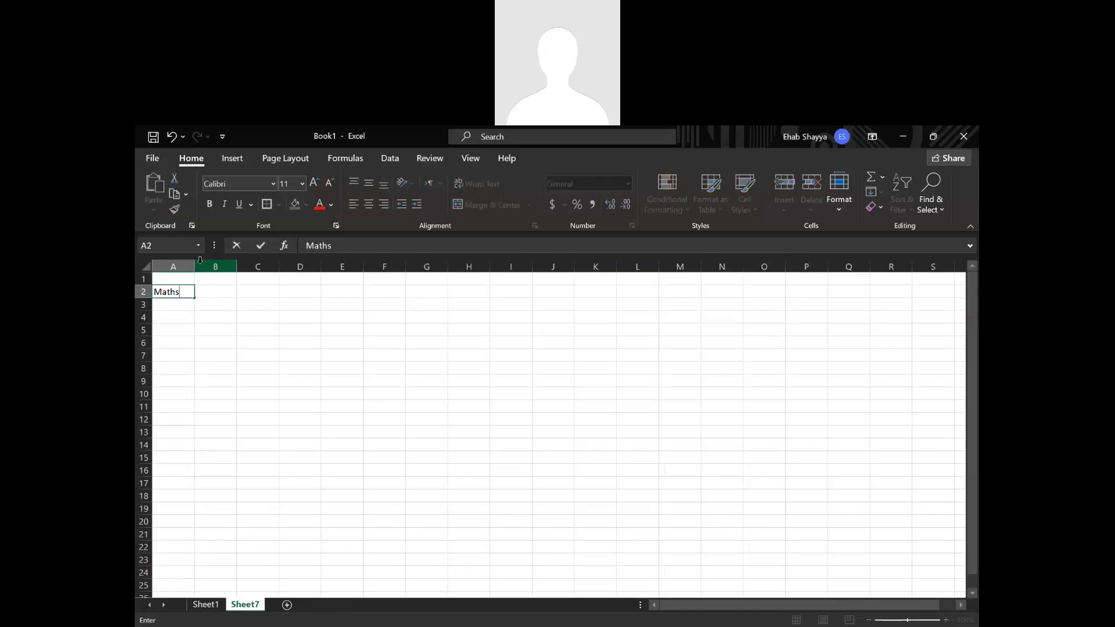
pyautogui.press('Return')
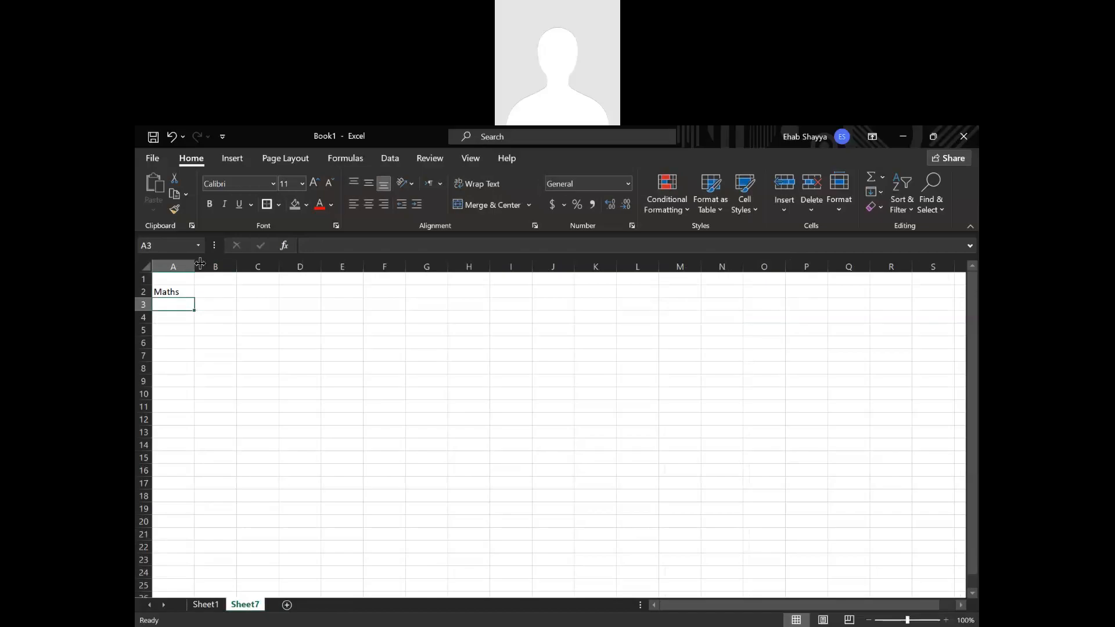
pyautogui.write('Physics')
pyautogui.press('Return')
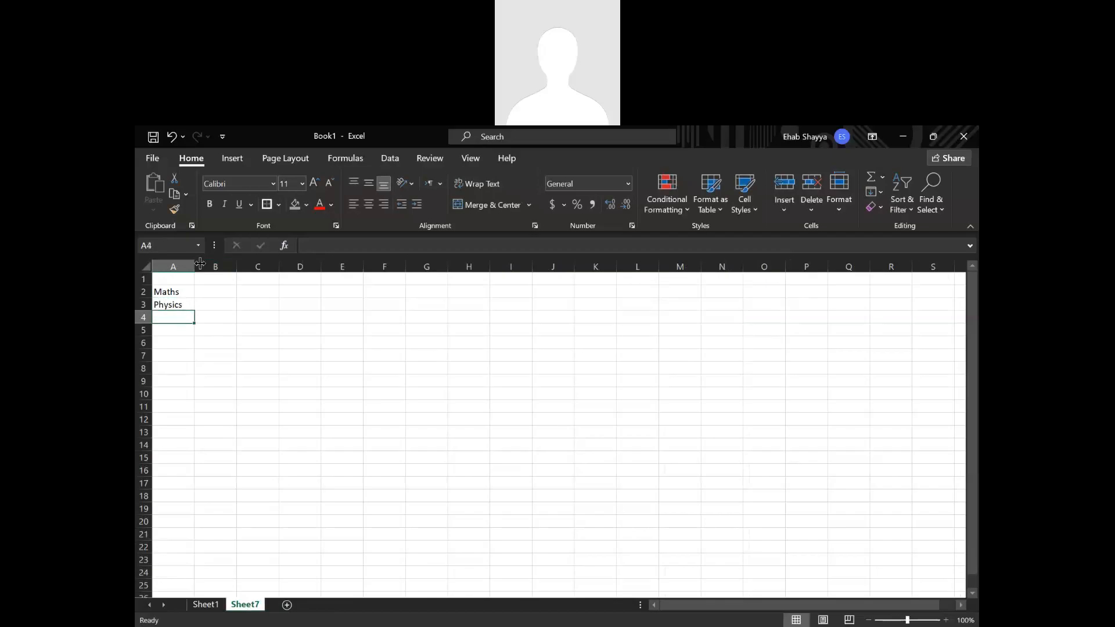
pyautogui.write('Biology')
pyautogui.press('Return')
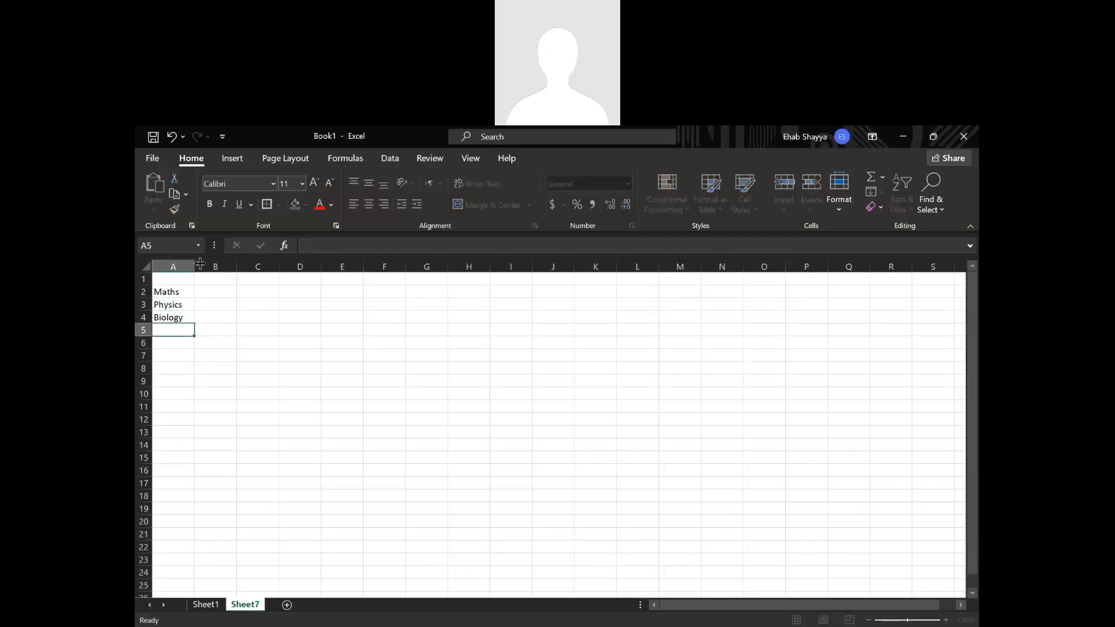
# Continue the subject list with Chemistry, Phil and History in cells A5 to A7.
pyautogui.write('Chemis')
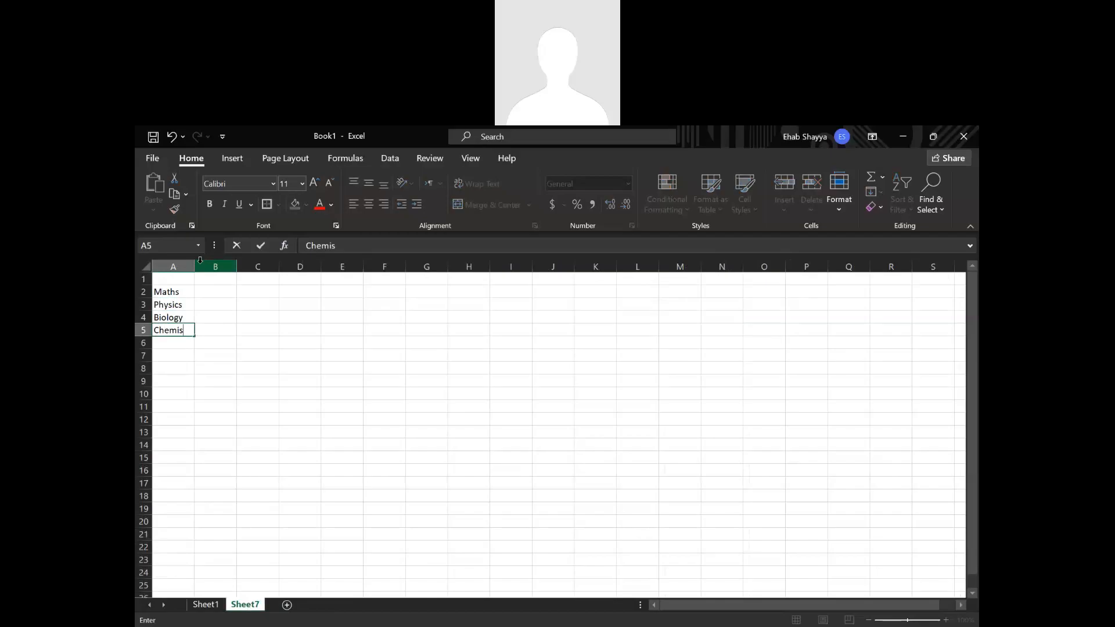
pyautogui.write('try')
pyautogui.press('Return')
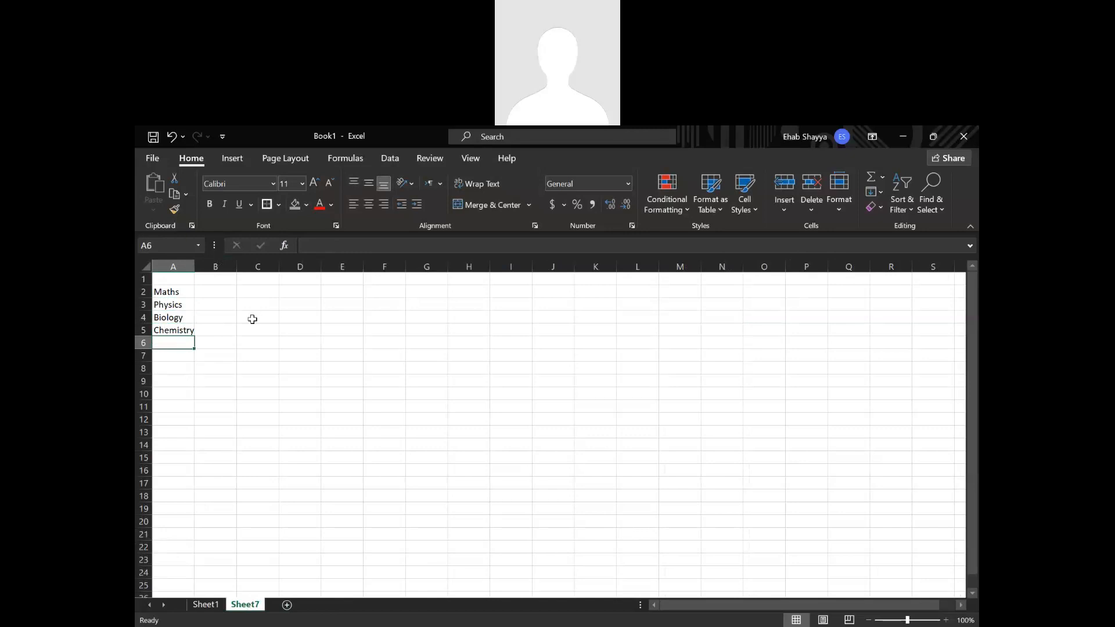
pyautogui.write('Phil')
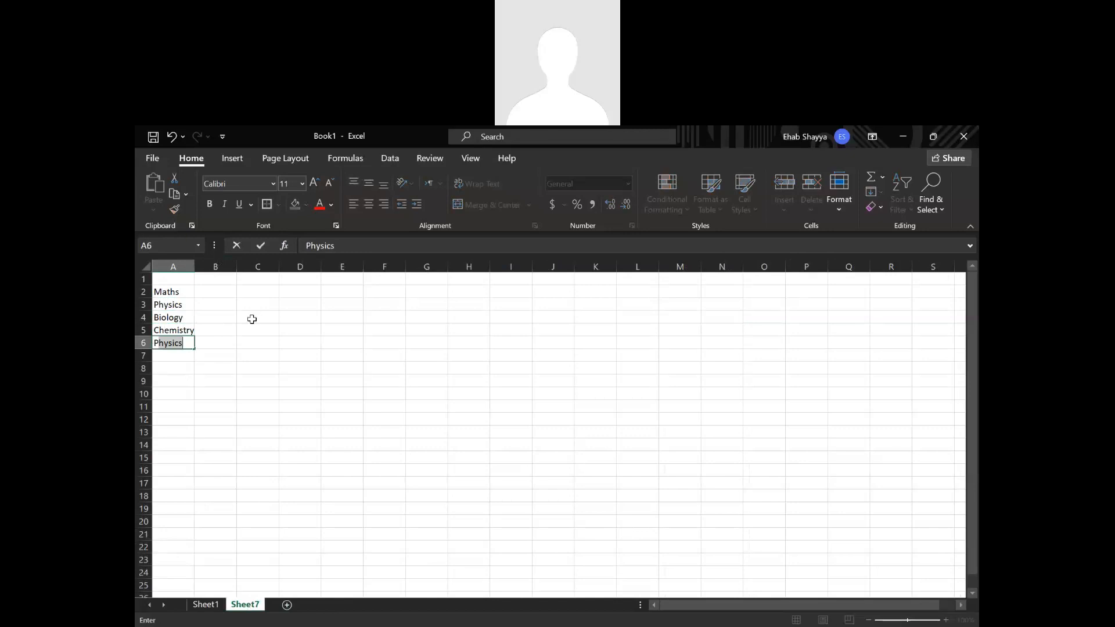
pyautogui.press('Return')
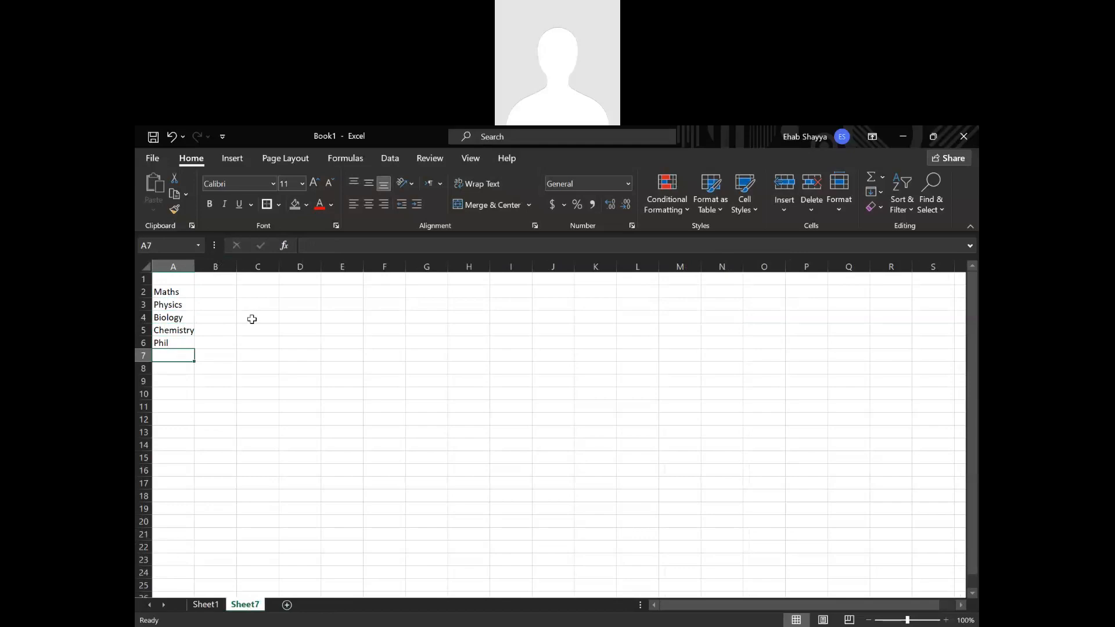
pyautogui.write('Hist')
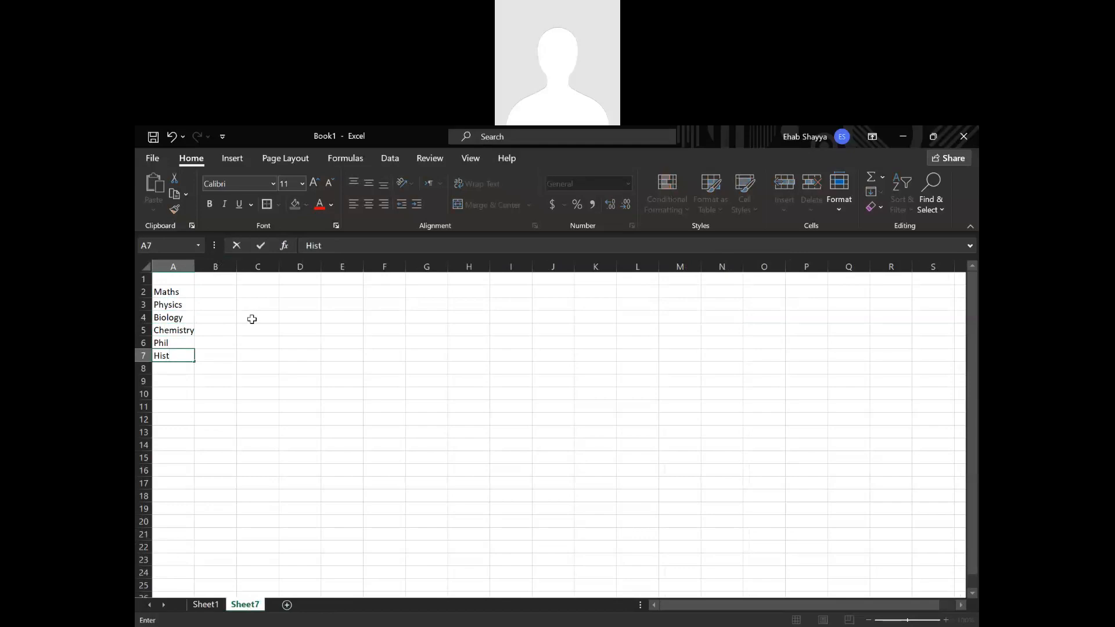
pyautogui.write('ory')
pyautogui.press('Return')
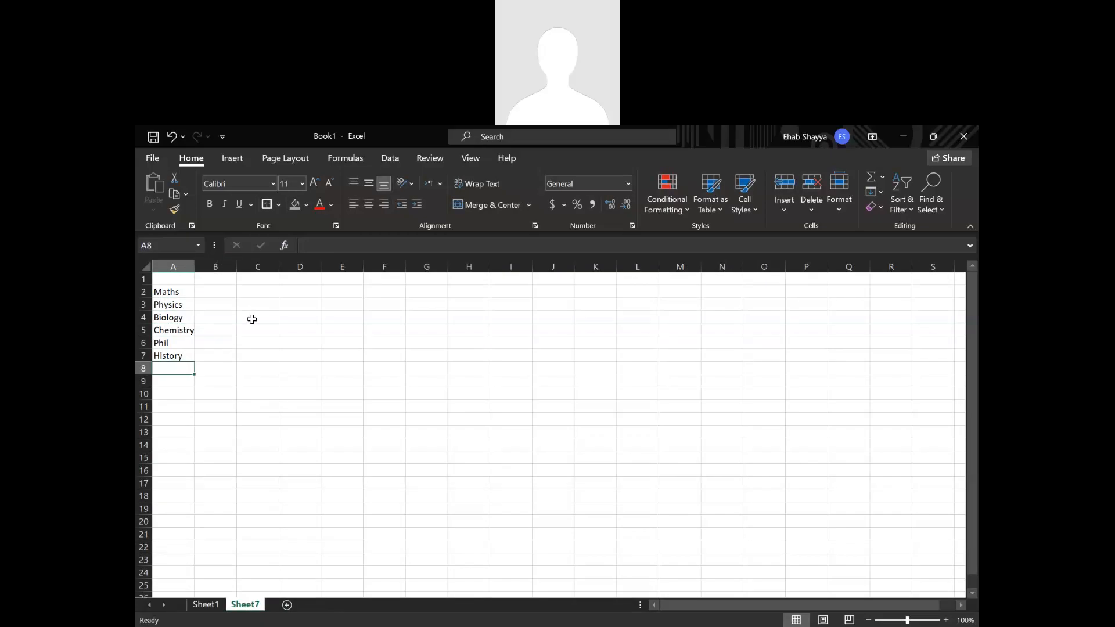
# Center the subject list in A2:A7 horizontally.
pyautogui.moveTo(190, 291); pyautogui.dragTo(180, 353)
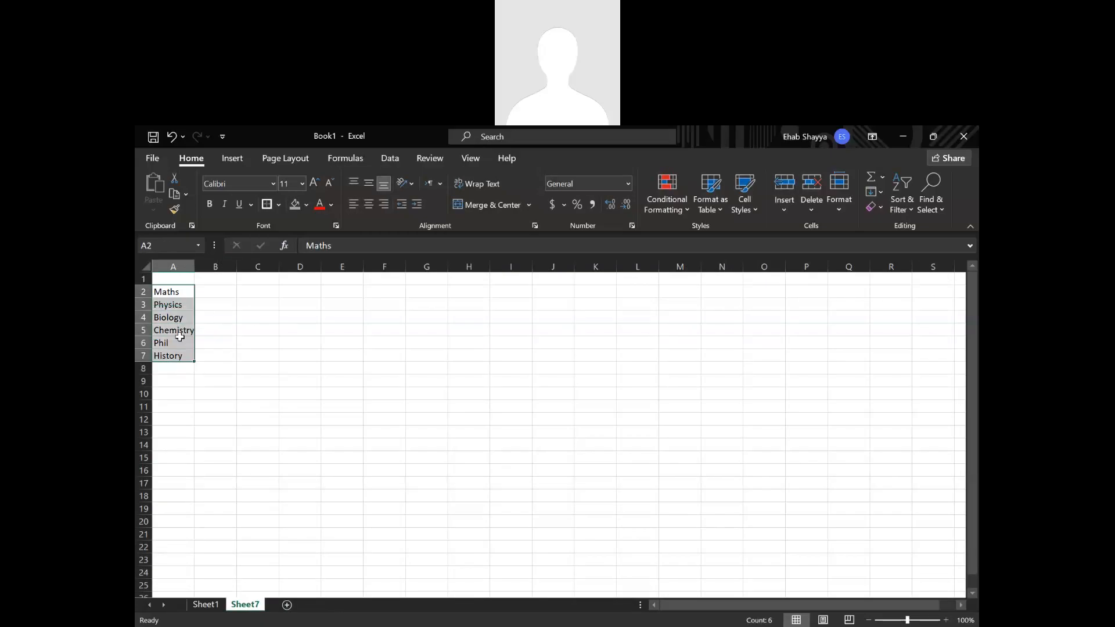
pyautogui.click(372, 205)
pyautogui.click(410, 379)
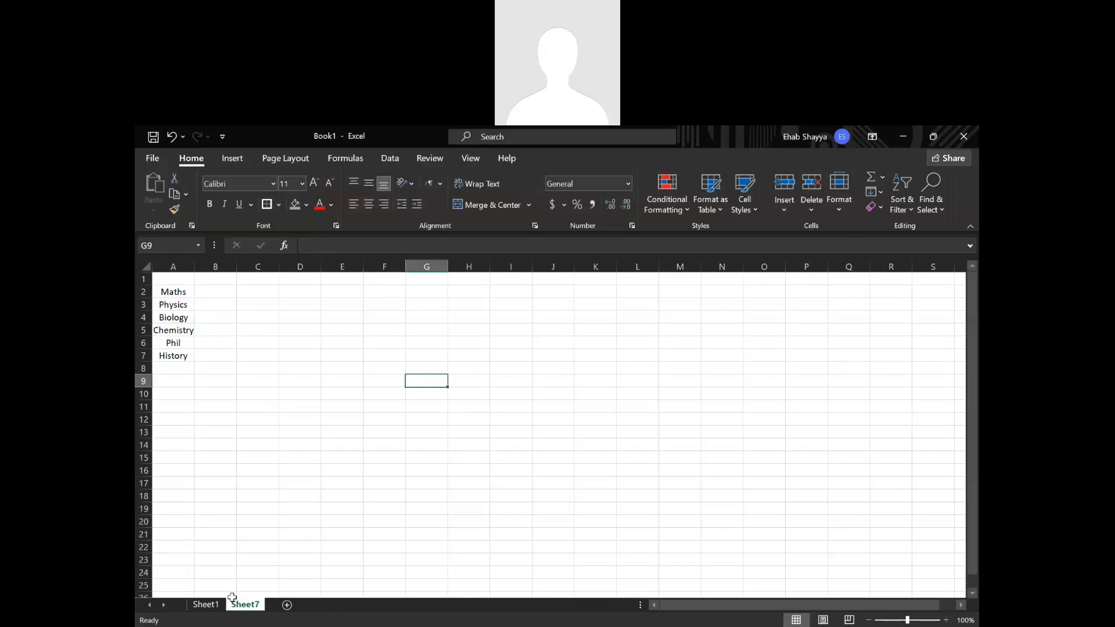
# Return to Sheet1 and examine which value types data validation can allow for cell N3, leaving it at Any value.
pyautogui.click(206, 604)
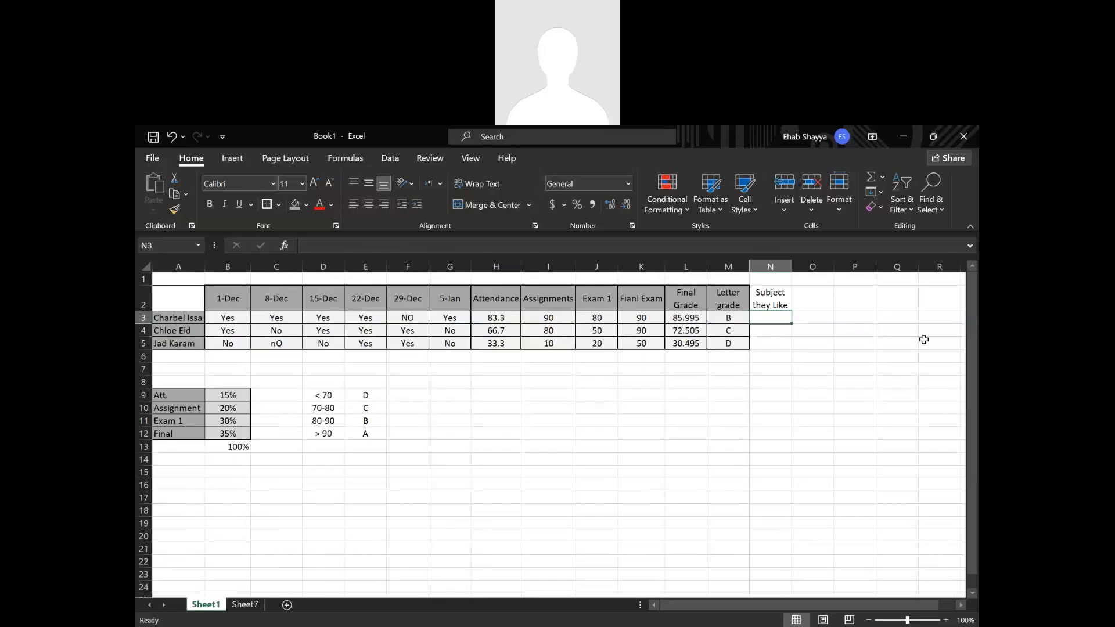
pyautogui.click(762, 318)
pyautogui.click(390, 158)
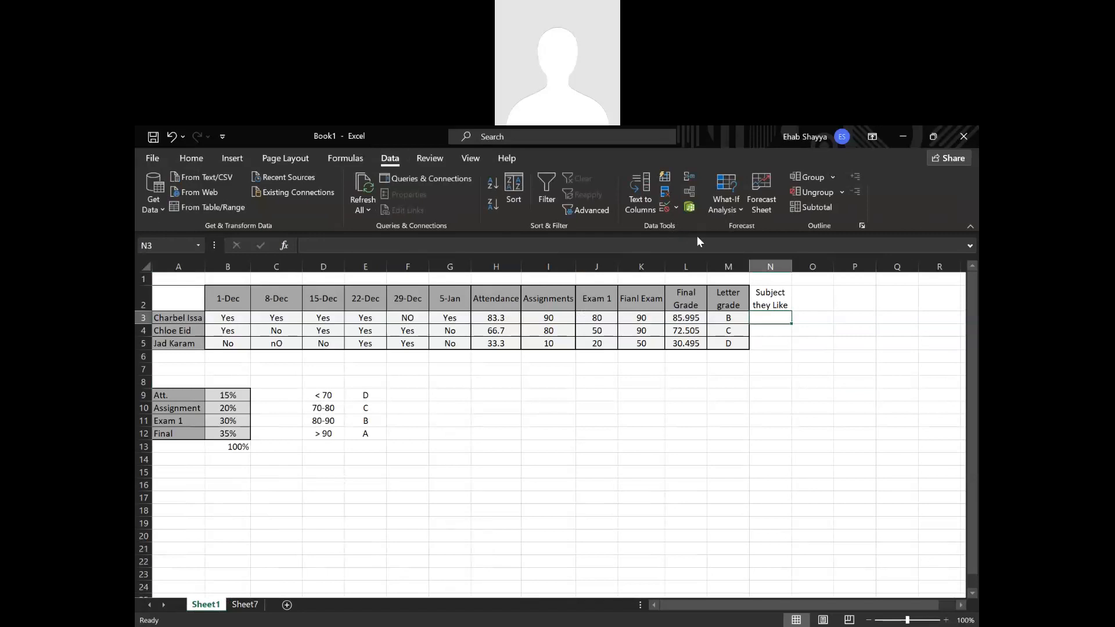
pyautogui.click(676, 208)
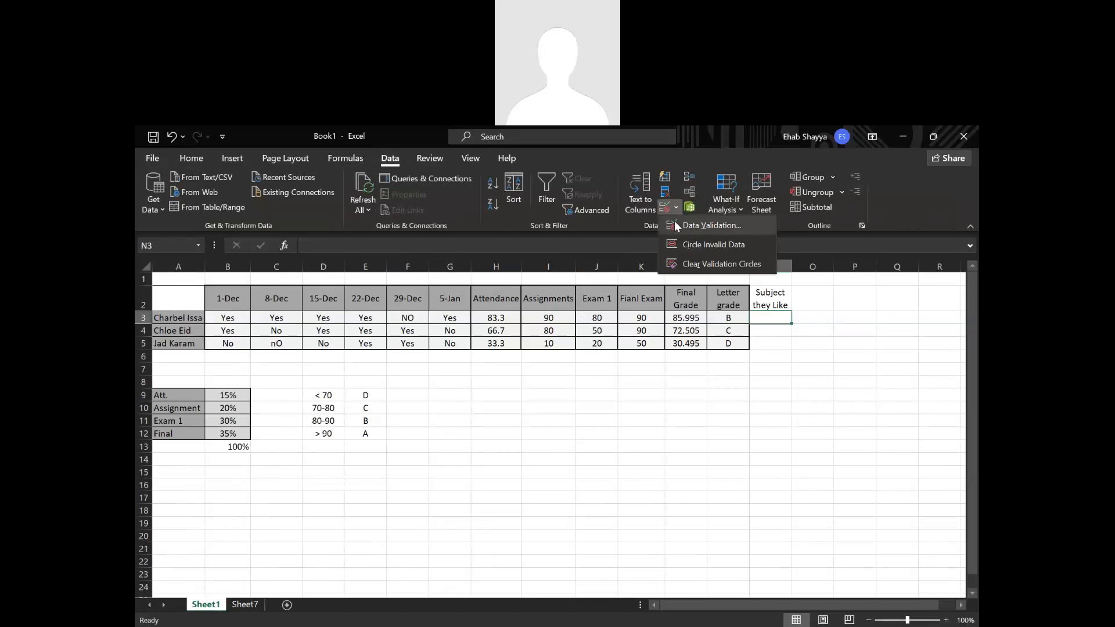
pyautogui.click(677, 225)
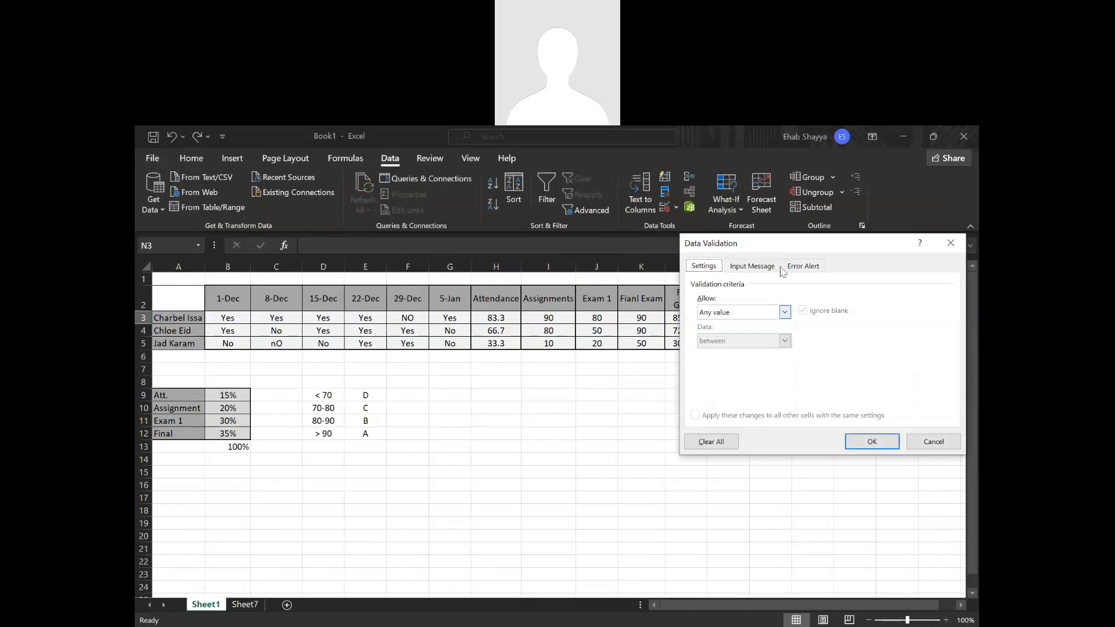
pyautogui.moveTo(788, 247); pyautogui.dragTo(460, 223)
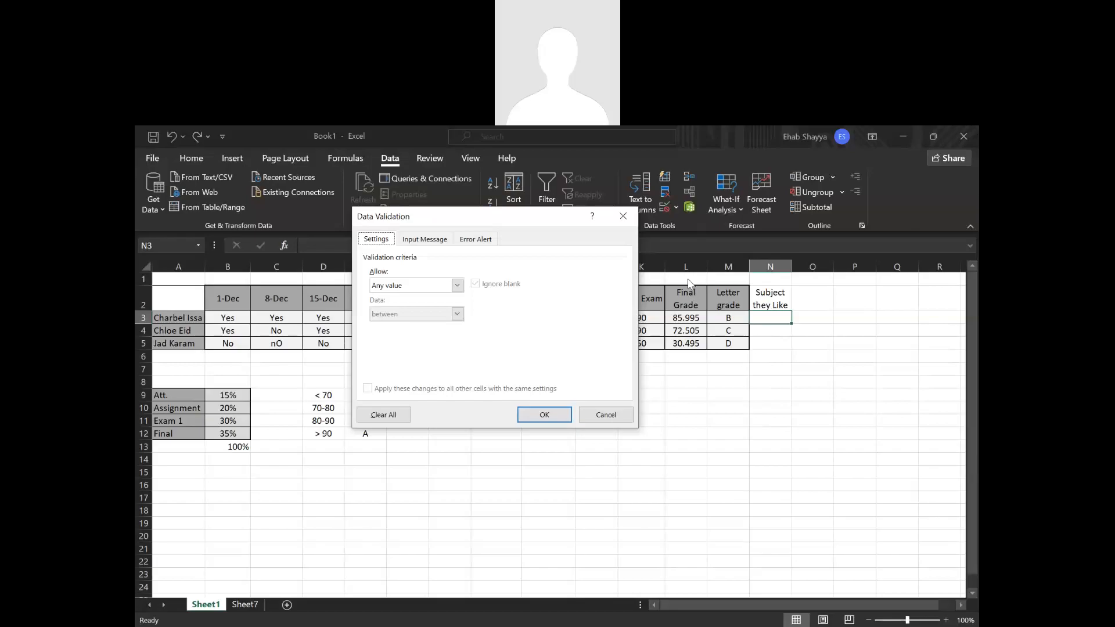
pyautogui.click(400, 287)
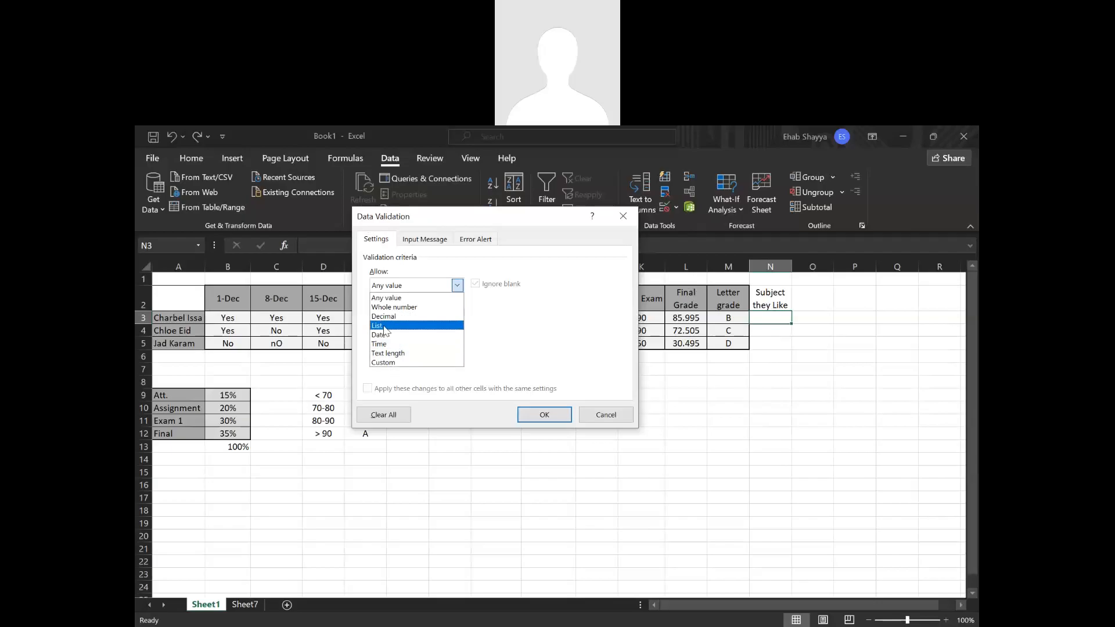
pyautogui.click(389, 298)
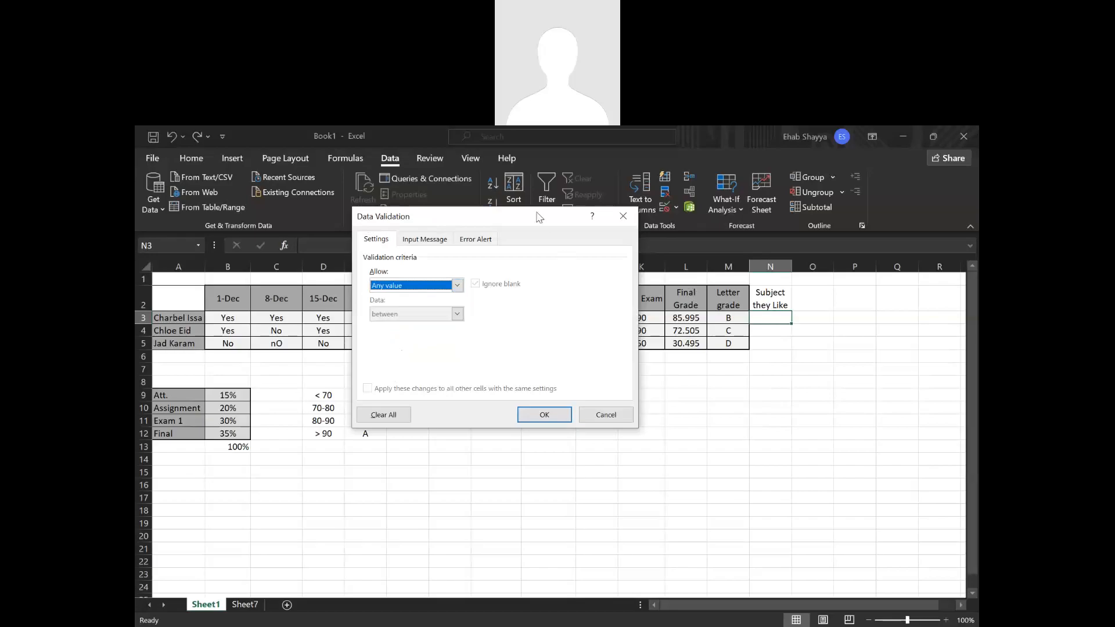
pyautogui.moveTo(539, 216); pyautogui.dragTo(647, 255)
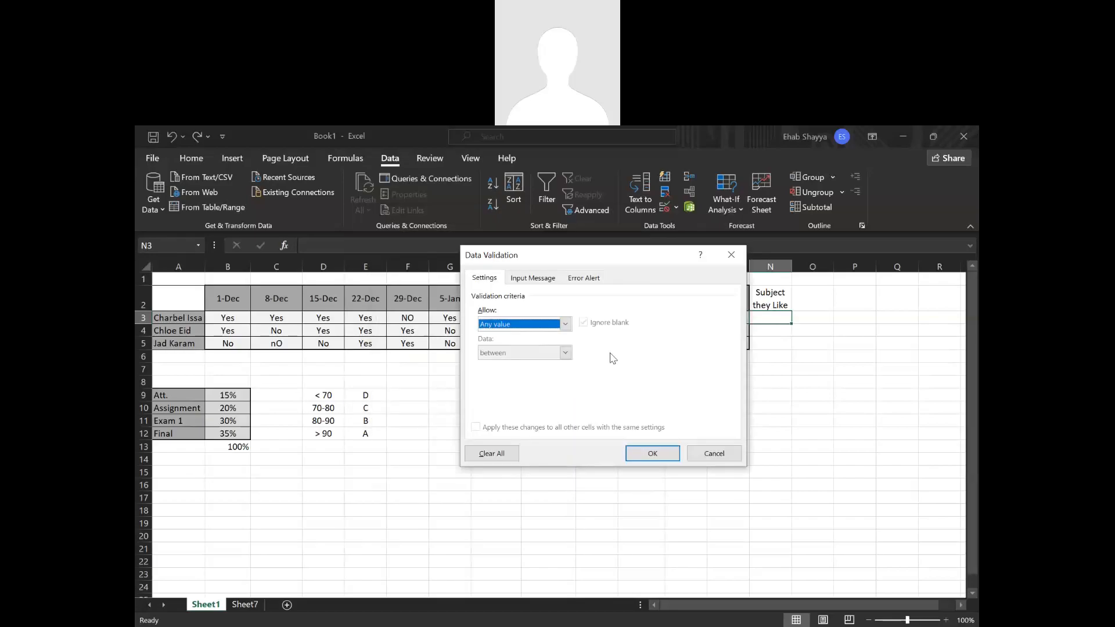
pyautogui.click(731, 254)
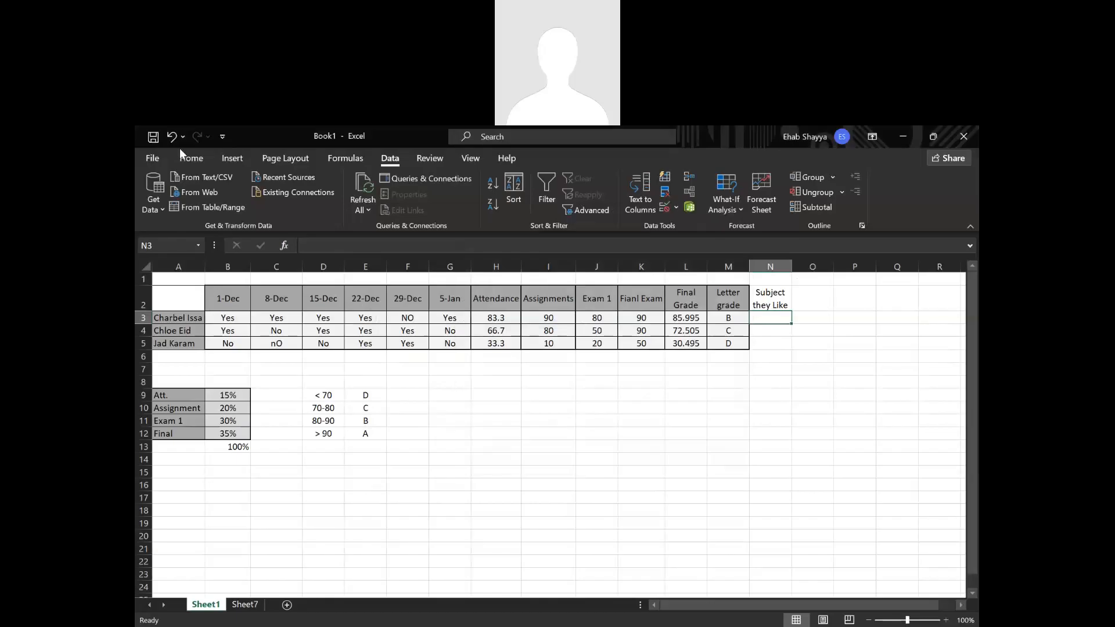
pyautogui.click(186, 157)
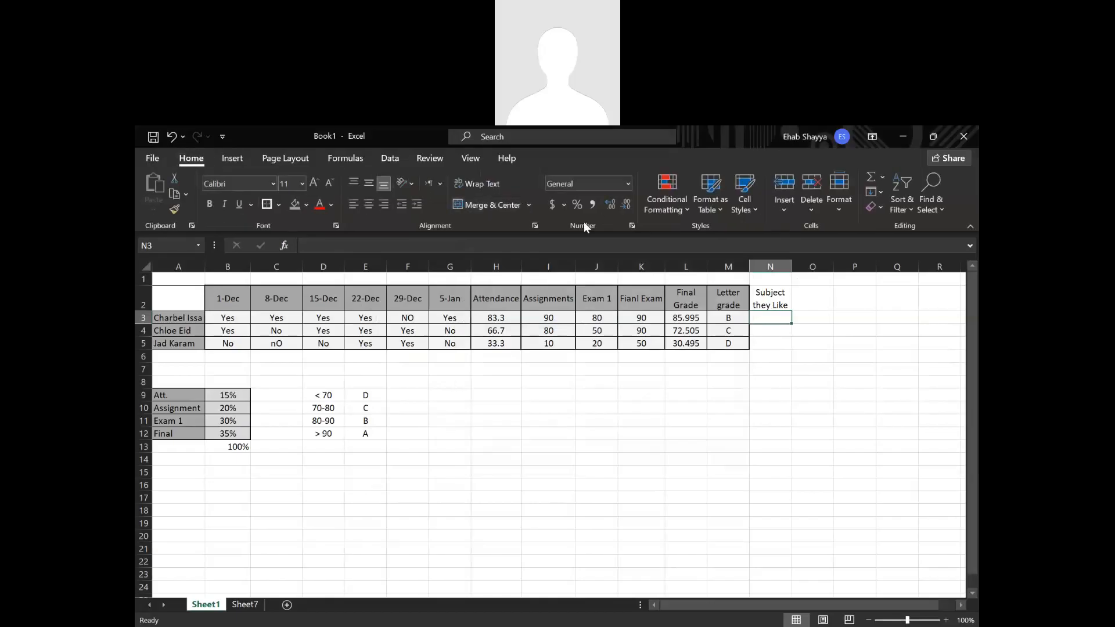
pyautogui.click(628, 184)
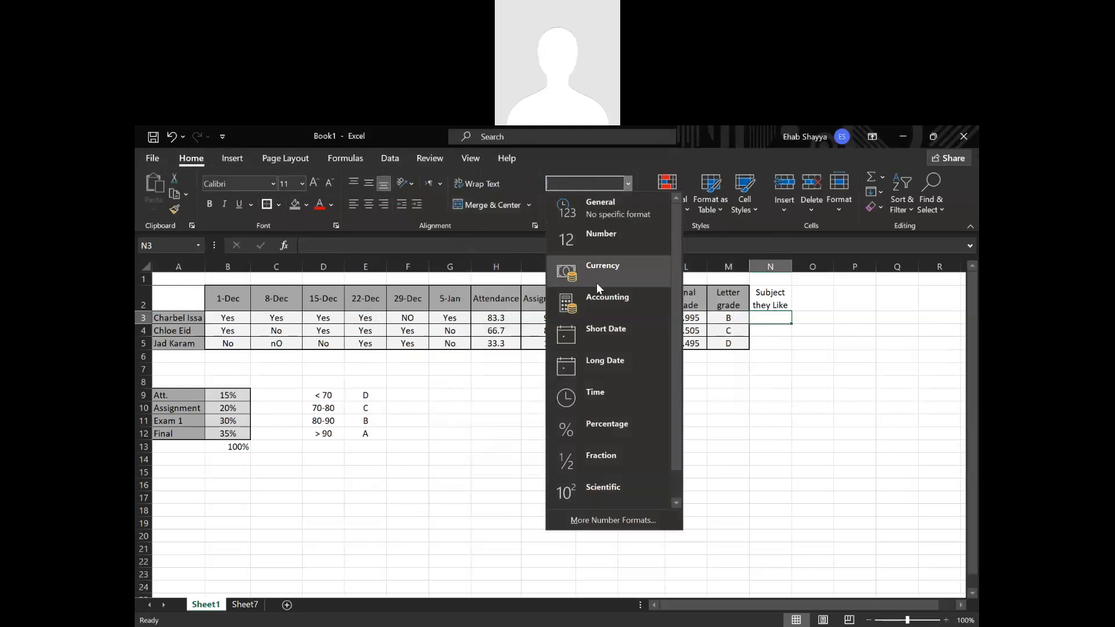
pyautogui.click(486, 395)
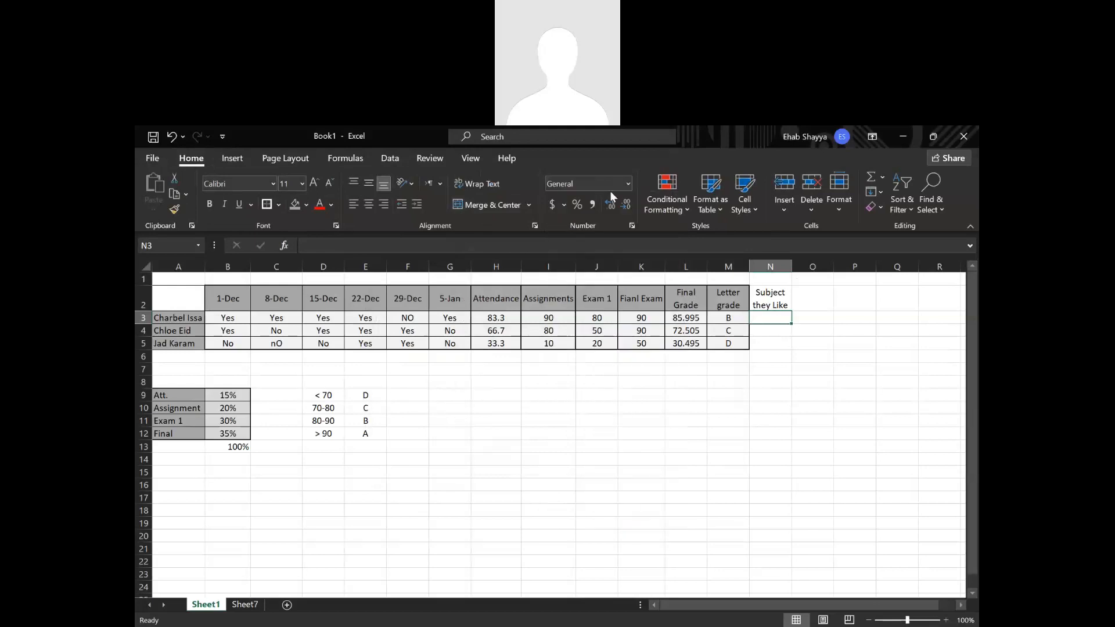
# Restrict cell N3 with data validation to whole numbers between a minimum of 5 and a maximum of 10.
pyautogui.click(390, 156)
pyautogui.click(677, 209)
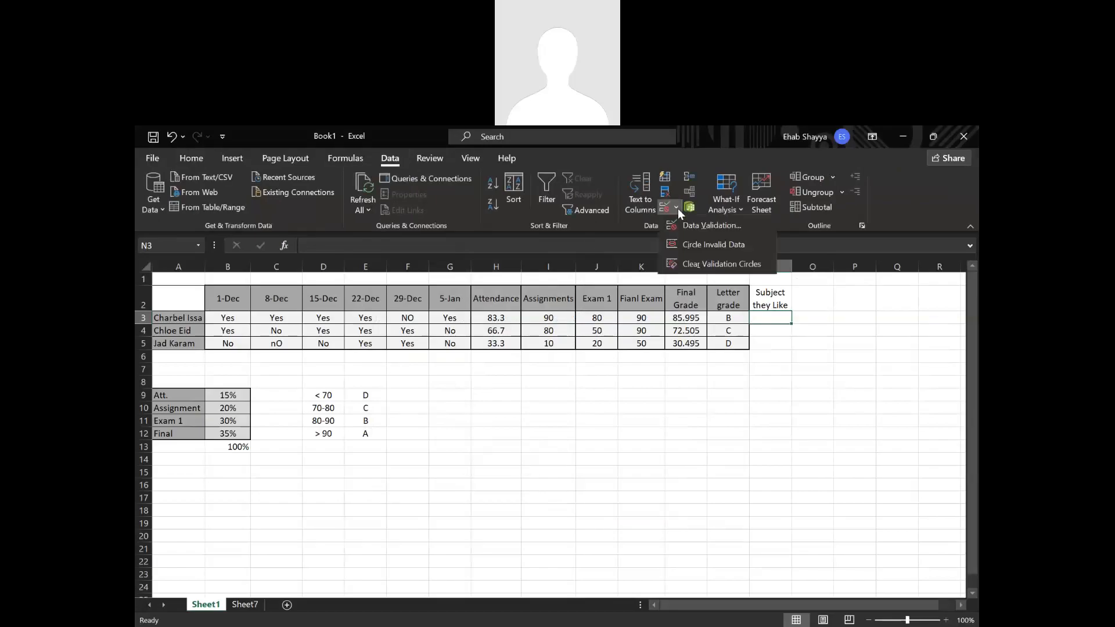
pyautogui.click(677, 217)
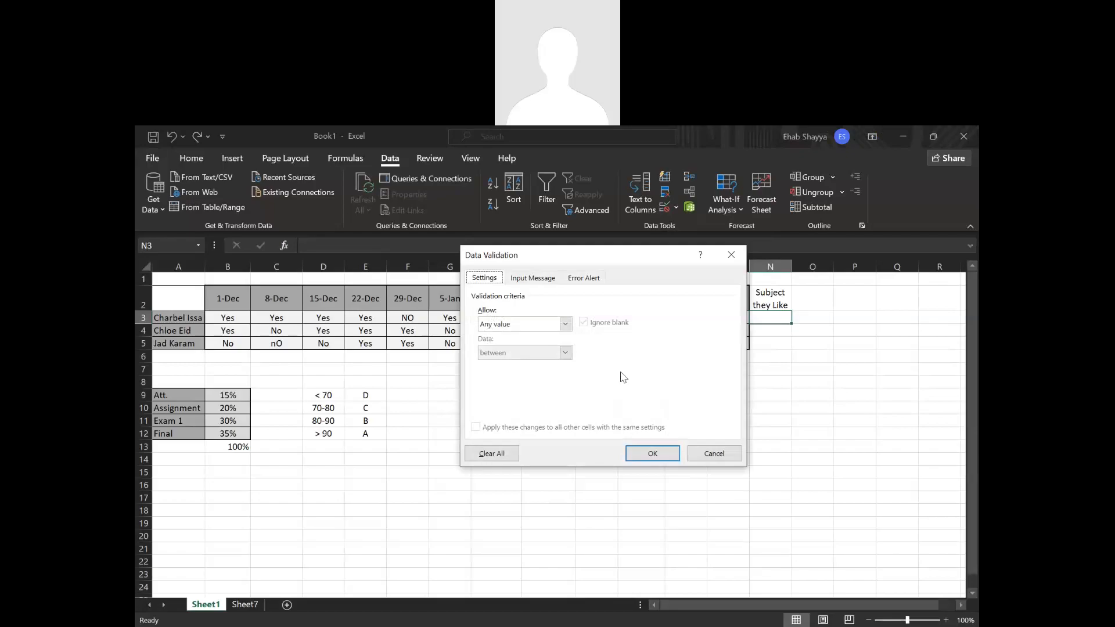
pyautogui.click(564, 324)
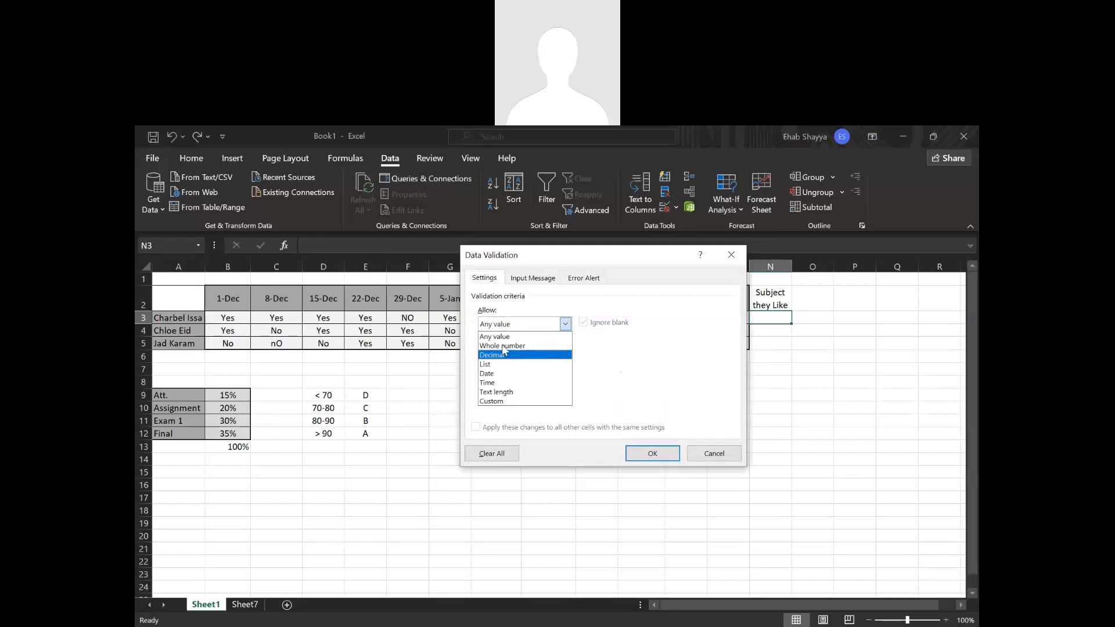
pyautogui.click(503, 345)
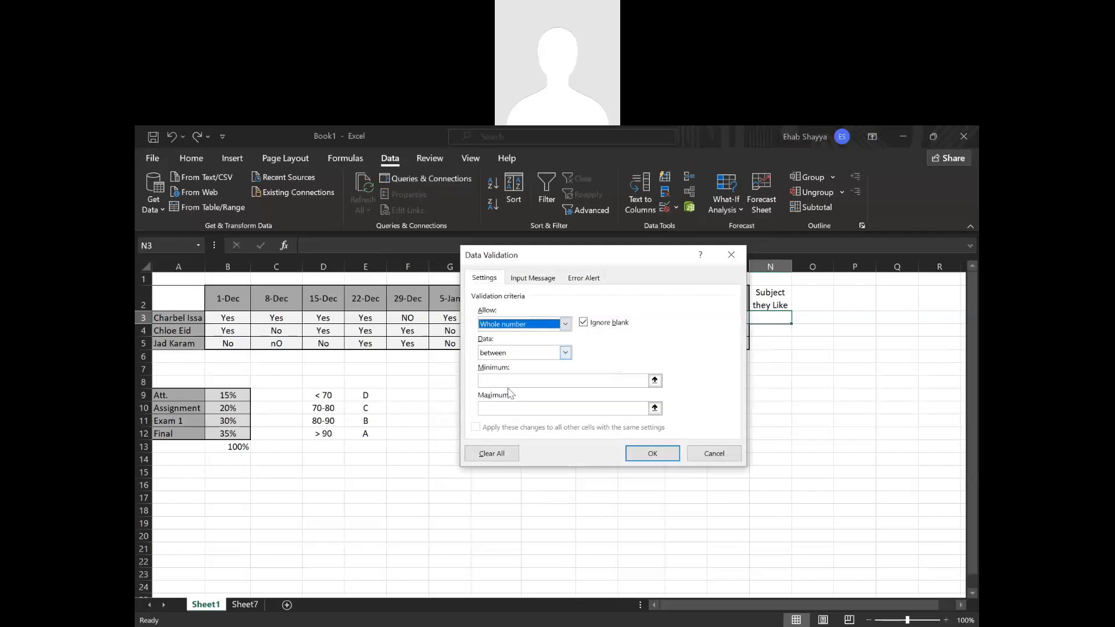
pyautogui.click(509, 408)
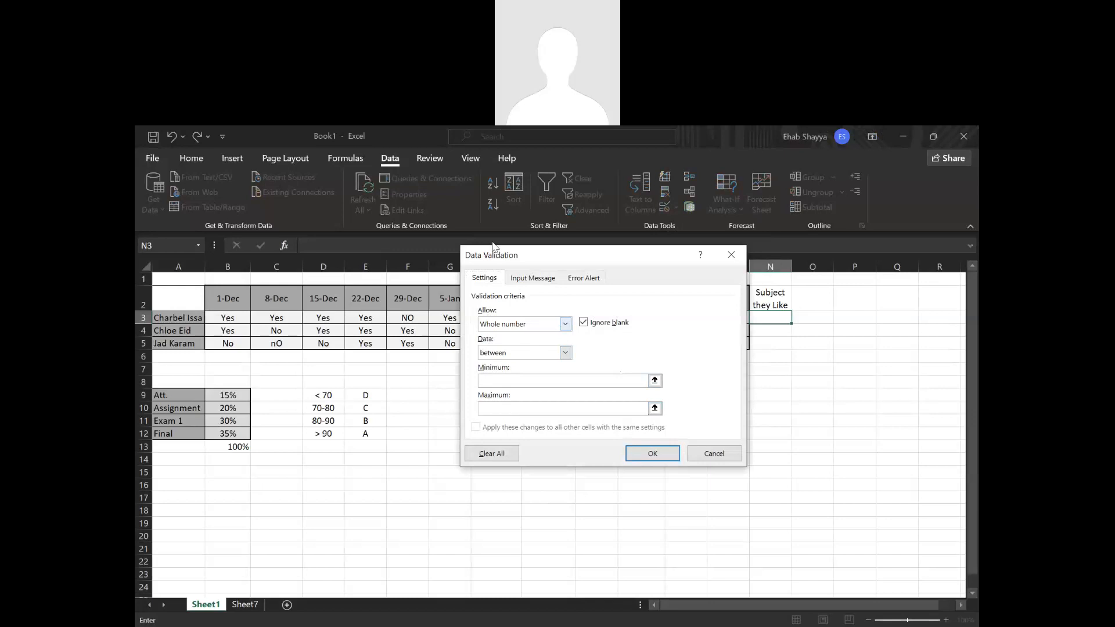
pyautogui.click(530, 279)
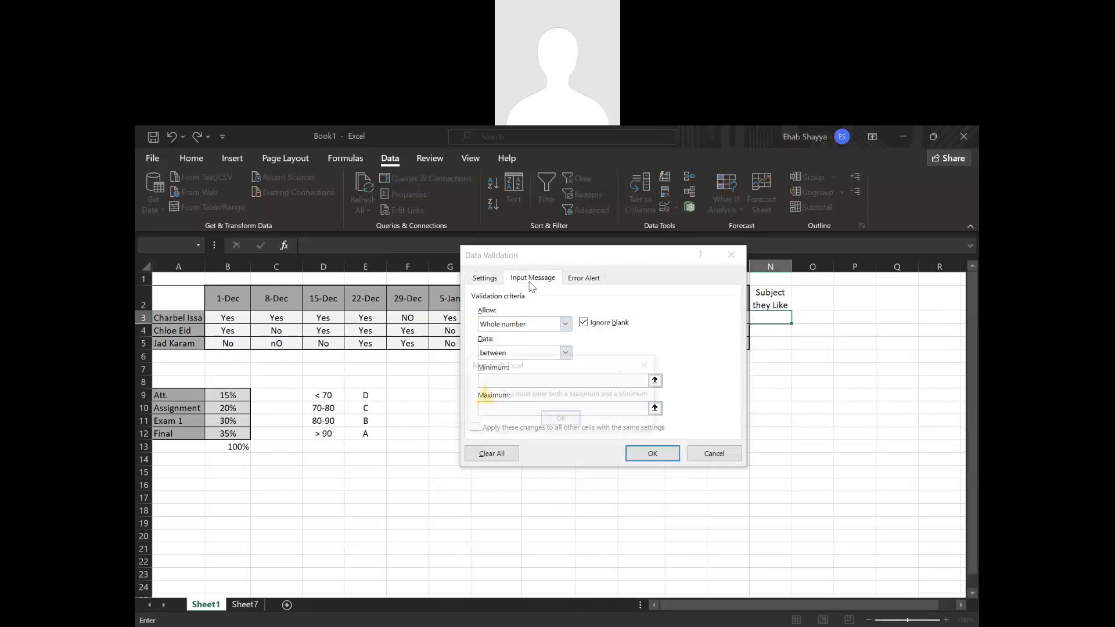
pyautogui.click(657, 365)
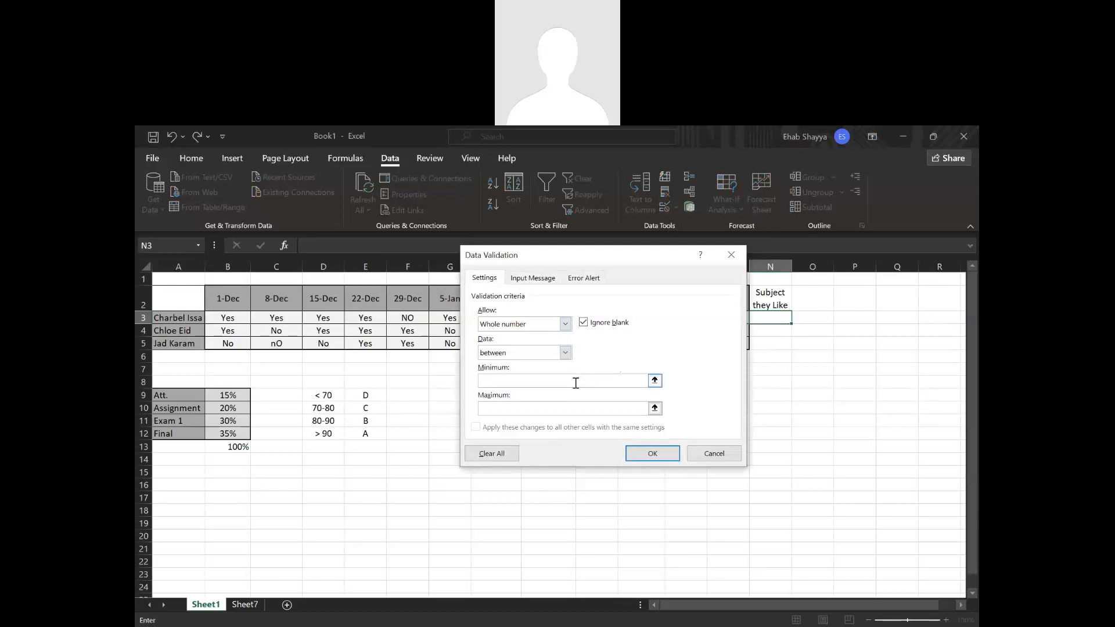
pyautogui.click(552, 406)
pyautogui.write('10')
# Set the validation's input message to "Insert the subject", leaving its title blank.
pyautogui.click(534, 281)
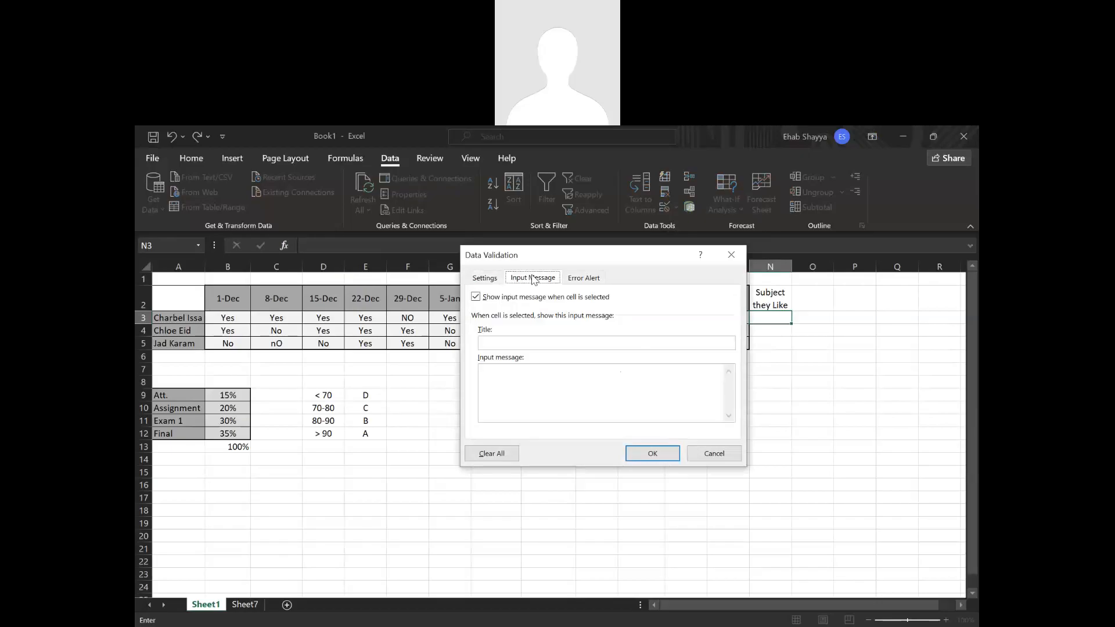
pyautogui.click(527, 343)
pyautogui.click(525, 371)
pyautogui.write('Insert the subject')
# Review the validation limits, keep Stop as the error alert style, and apply the validation to cell N3.
pyautogui.click(578, 281)
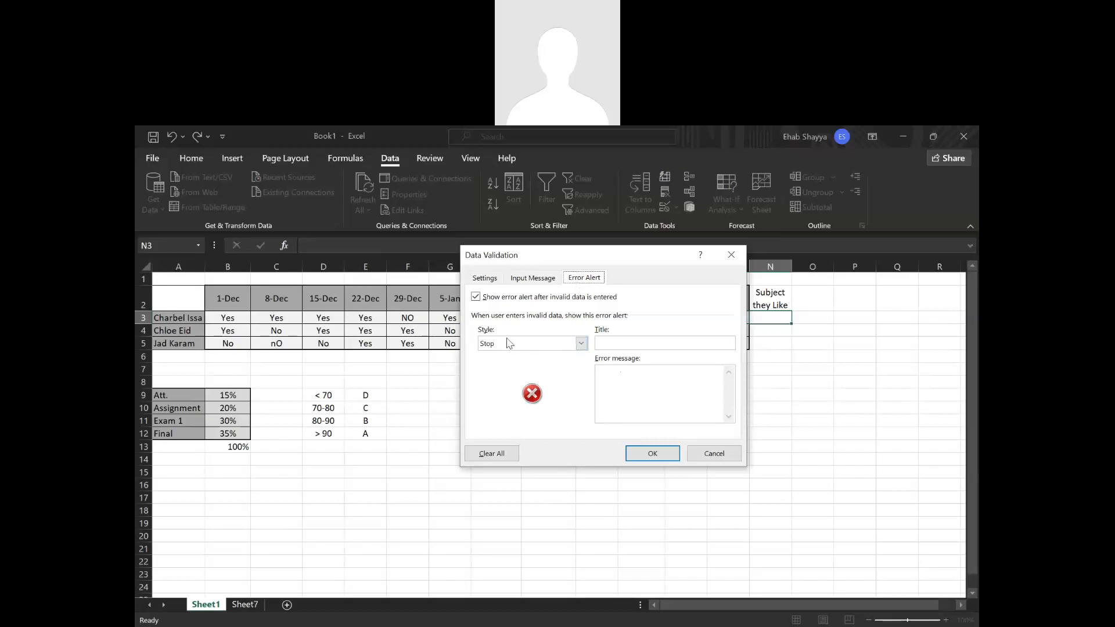
pyautogui.click(493, 280)
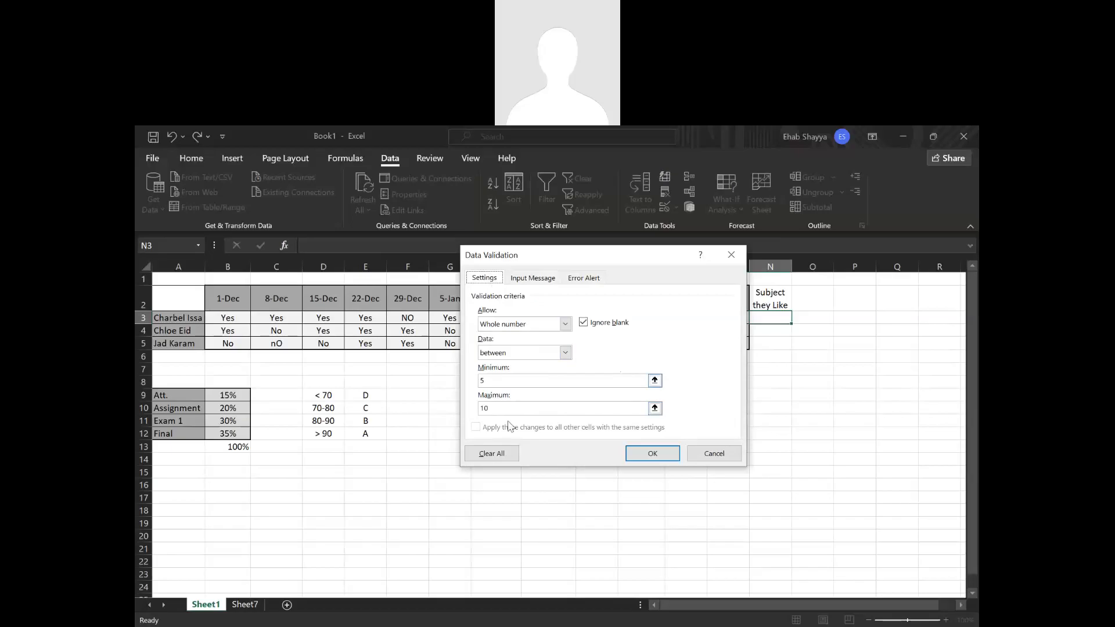
pyautogui.click(586, 279)
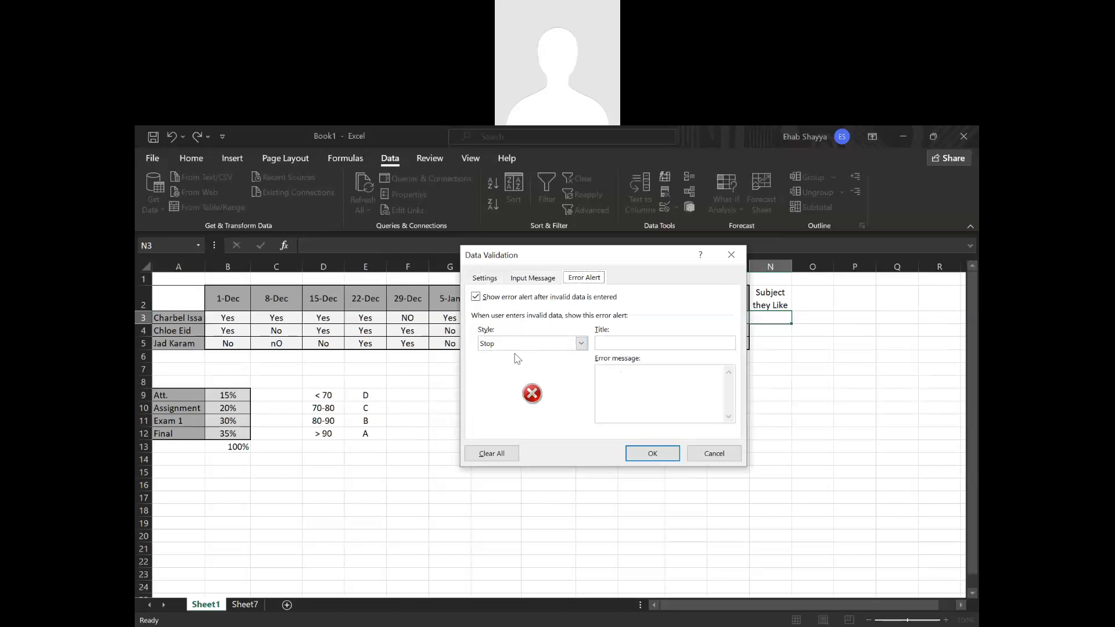
pyautogui.click(547, 347)
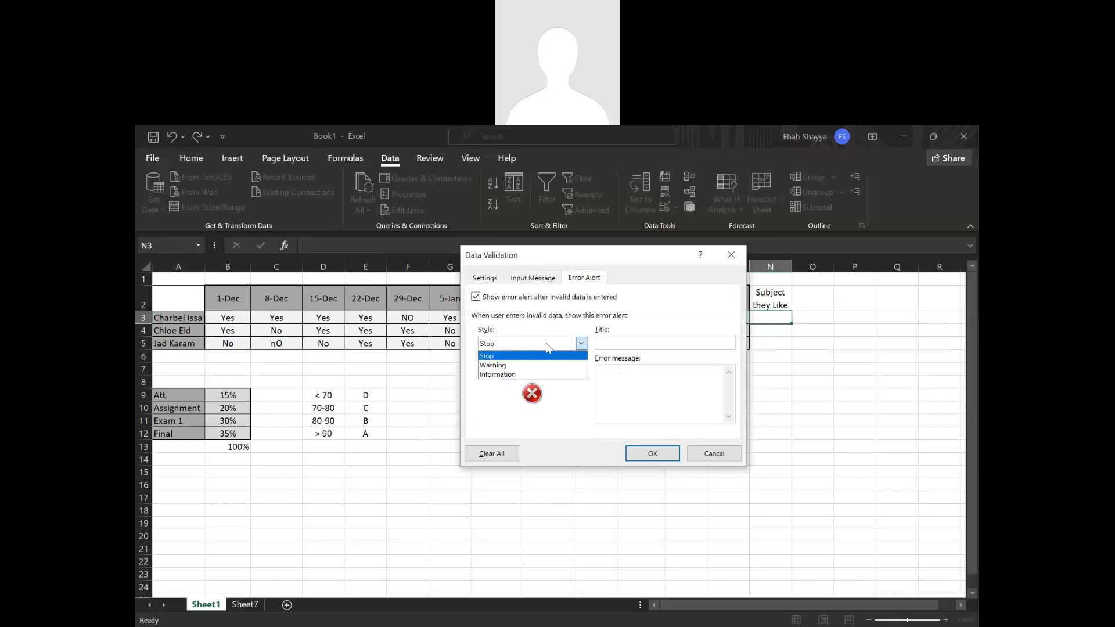
pyautogui.click(498, 426)
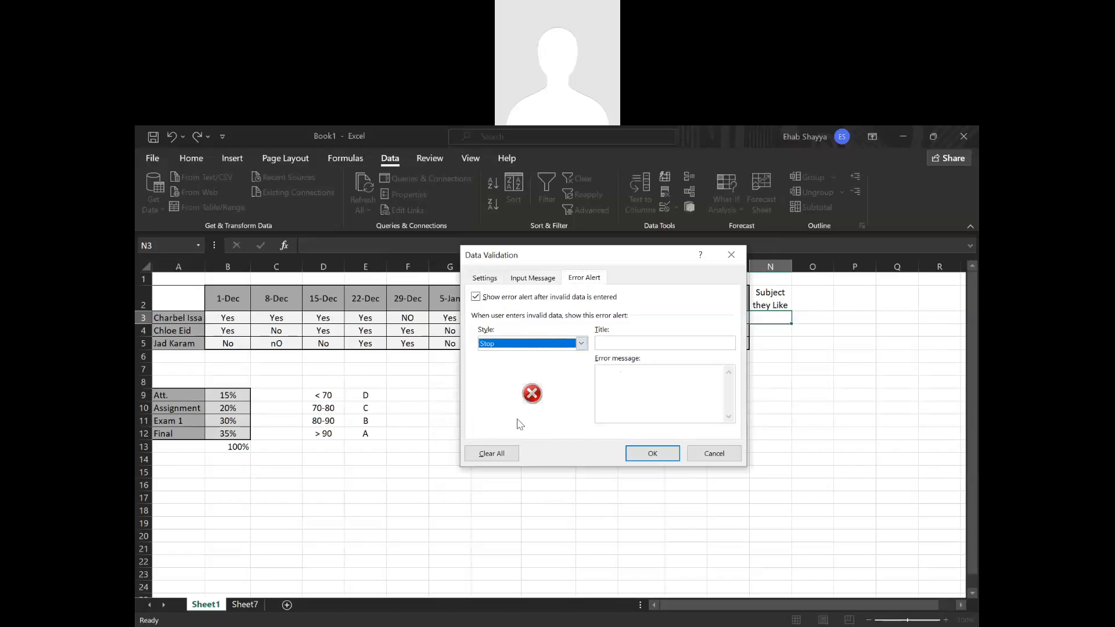
pyautogui.click(649, 451)
pyautogui.click(720, 459)
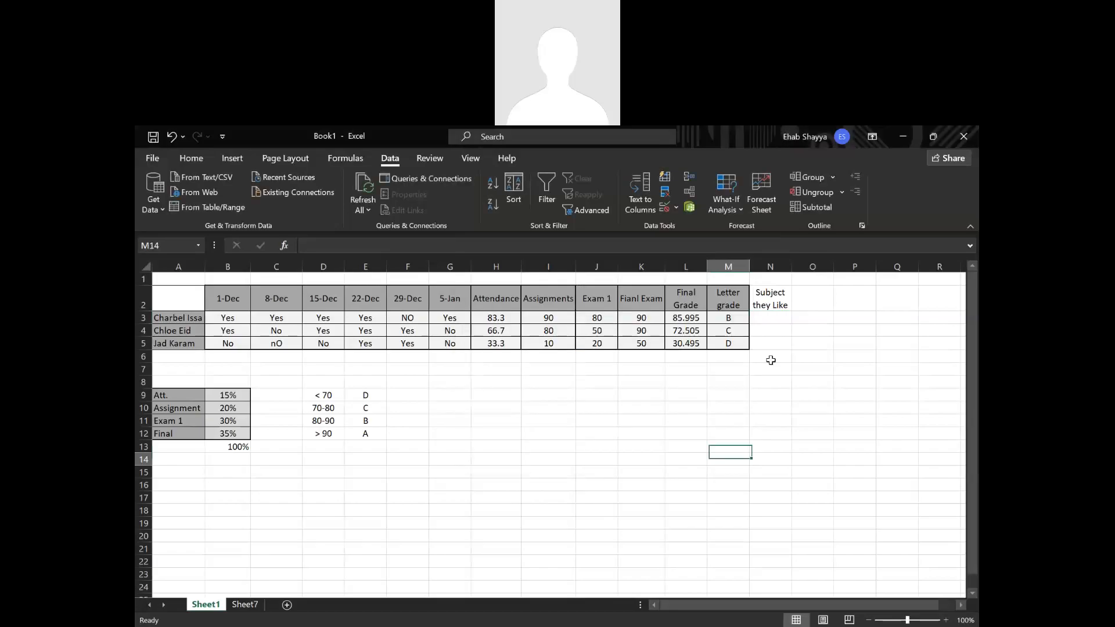
# Test the validation by entering 11 in cell N3, and discard the entry.
pyautogui.click(776, 317)
pyautogui.write('11')
pyautogui.press('Return')
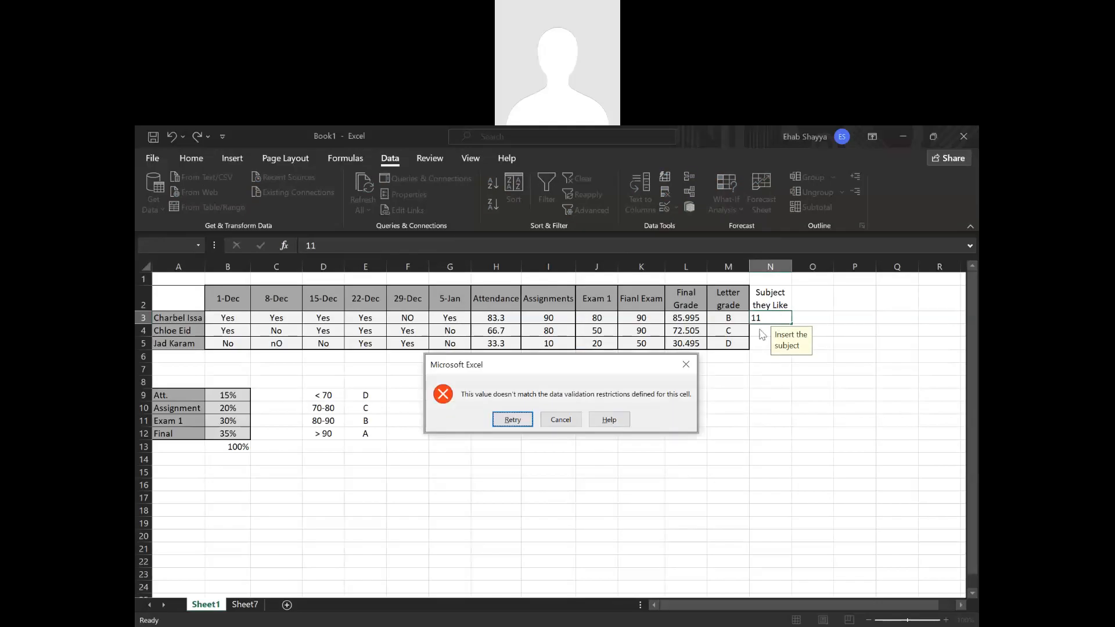
pyautogui.click(686, 365)
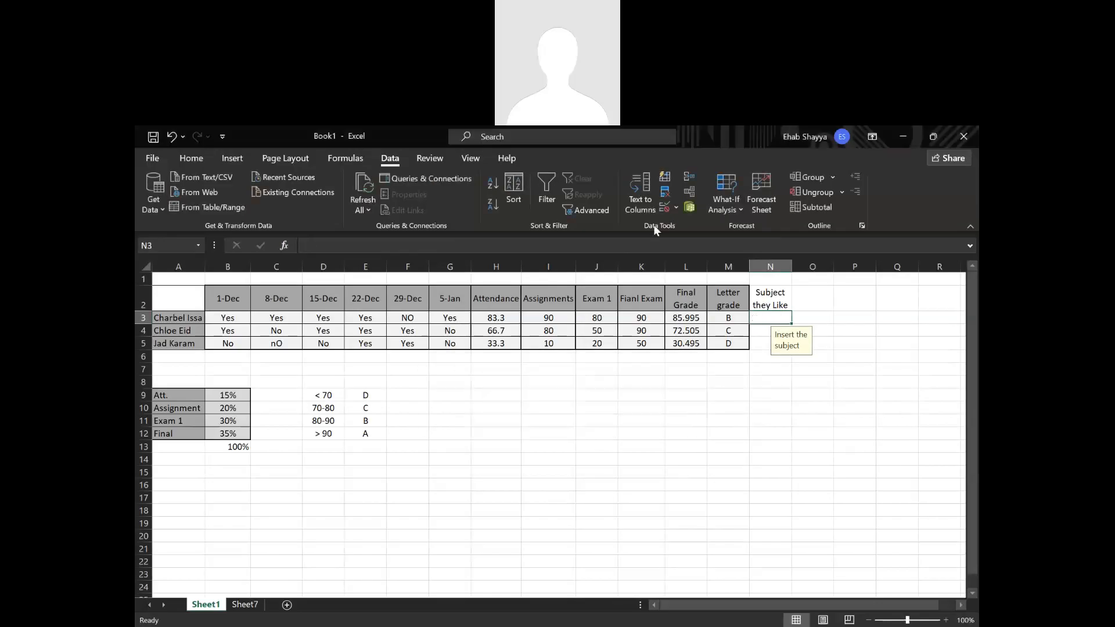
# Set N3's validation error message to "Please enter a number between 5 and 10" and apply it.
pyautogui.click(674, 209)
pyautogui.click(688, 224)
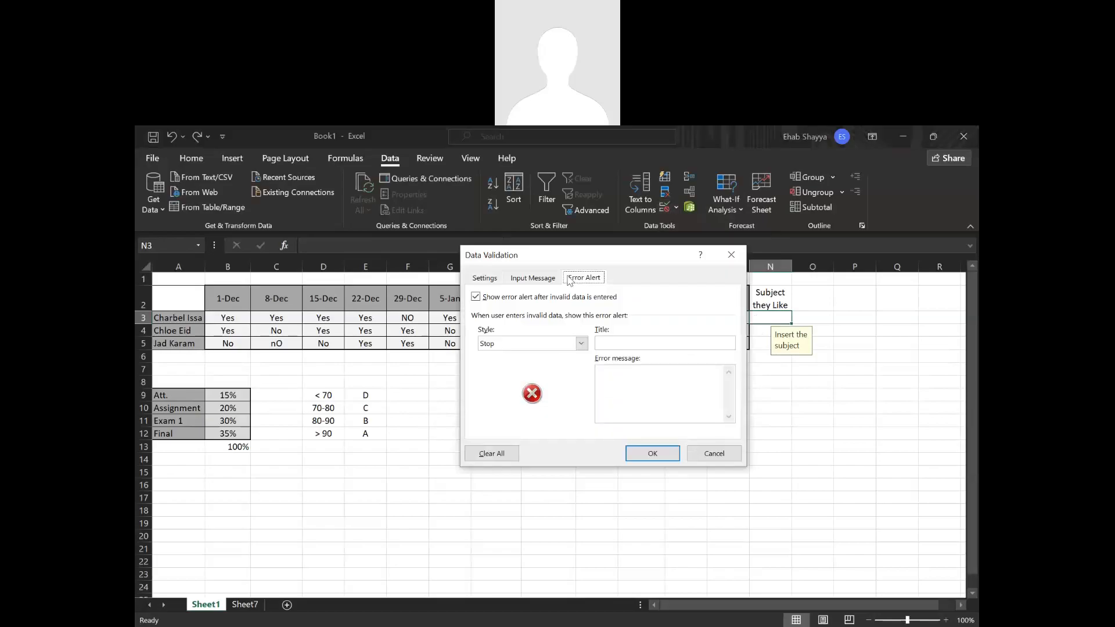
pyautogui.click(636, 379)
pyautogui.write('Please enter a number between 5 and 10')
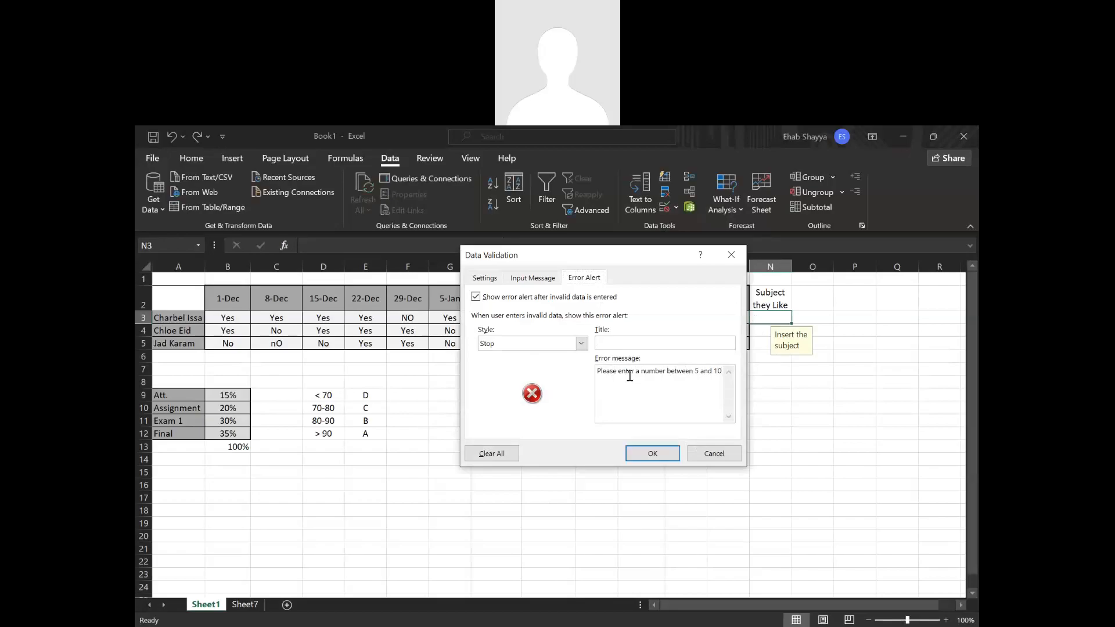
pyautogui.click(650, 453)
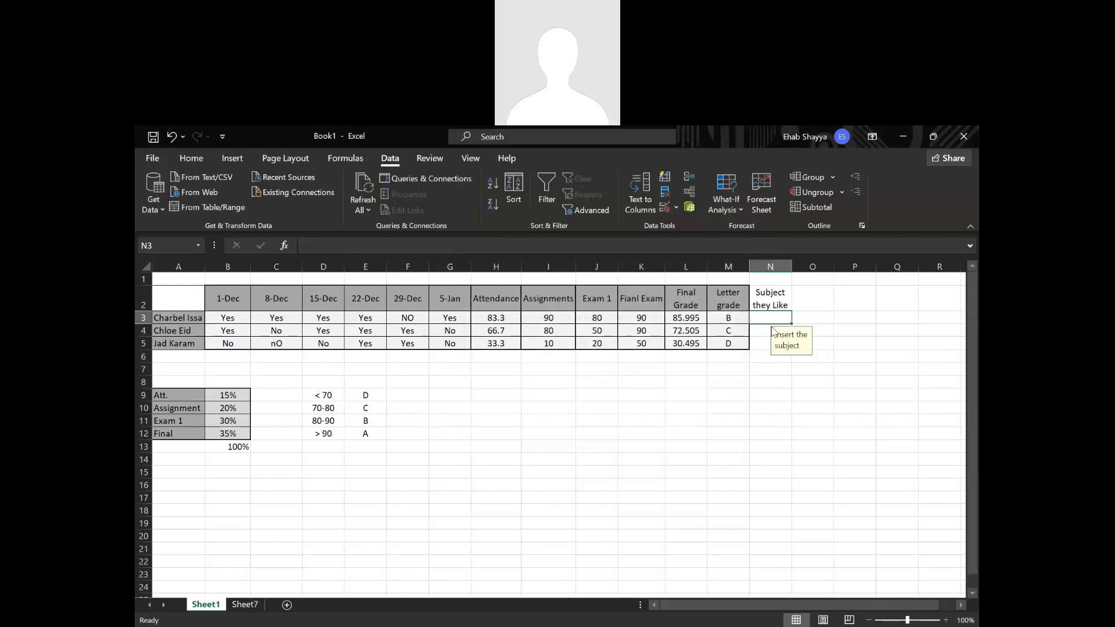
# Test the custom error alert by entering 11 in N3 again, and cancel the entry.
pyautogui.write('11')
pyautogui.press('Return')
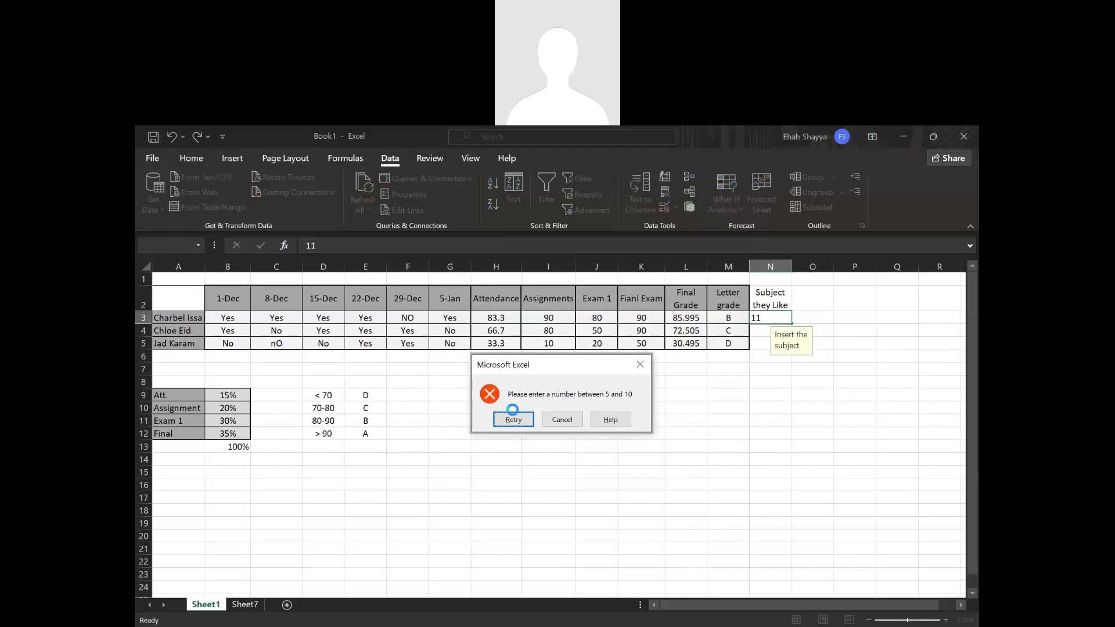
pyautogui.click(692, 375)
pyautogui.press('Escape')
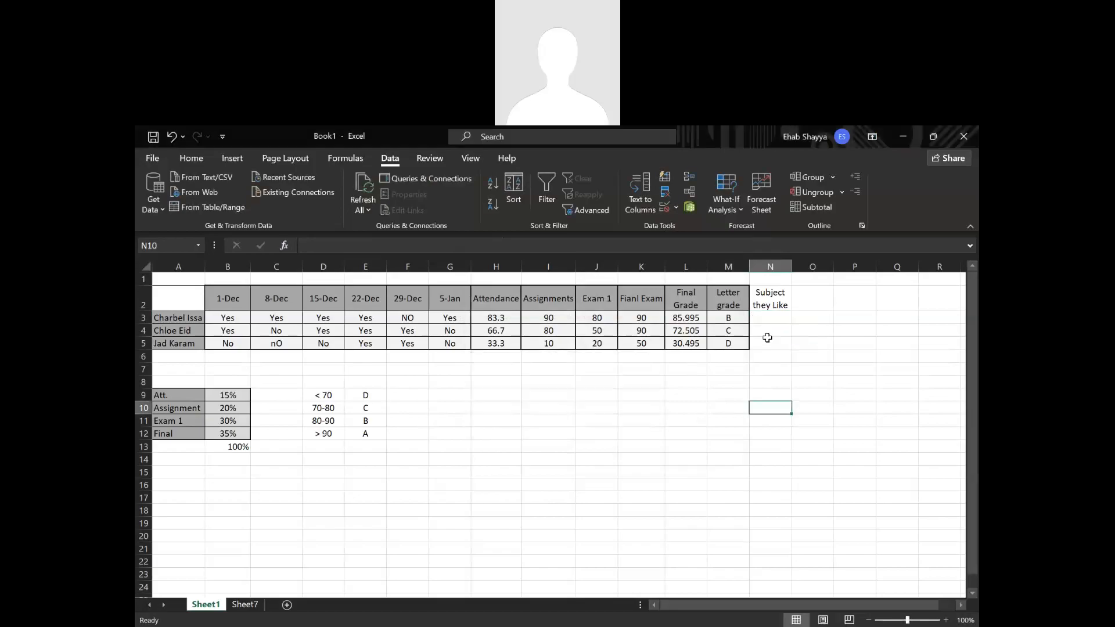
# Change N3's validation to allow a List sourced from column A of Sheet7, and apply it.
pyautogui.click(677, 208)
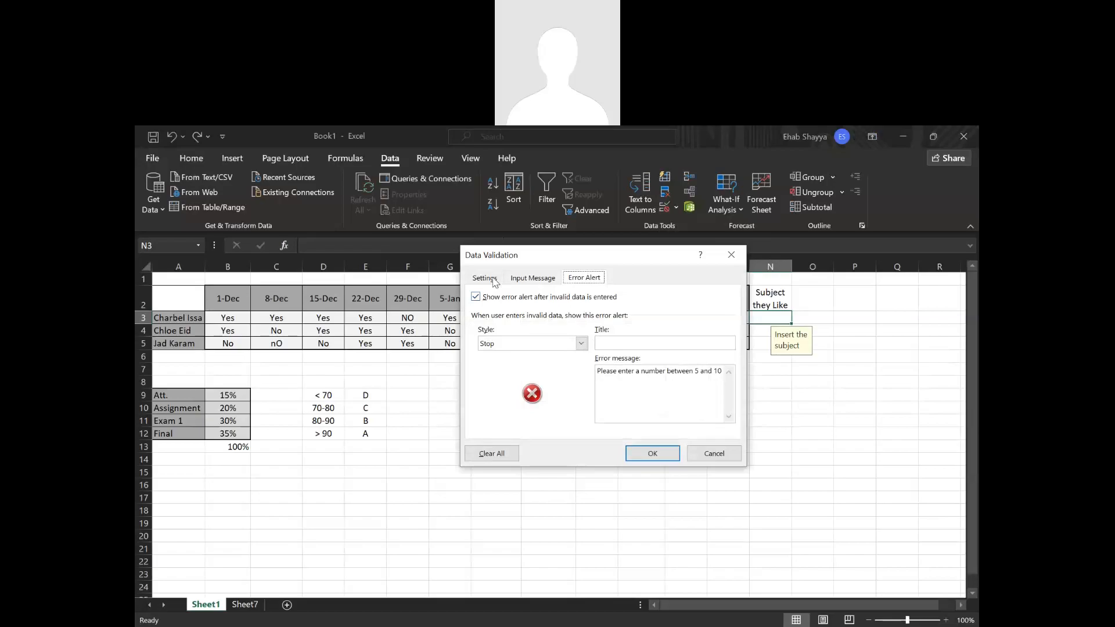
pyautogui.click(495, 281)
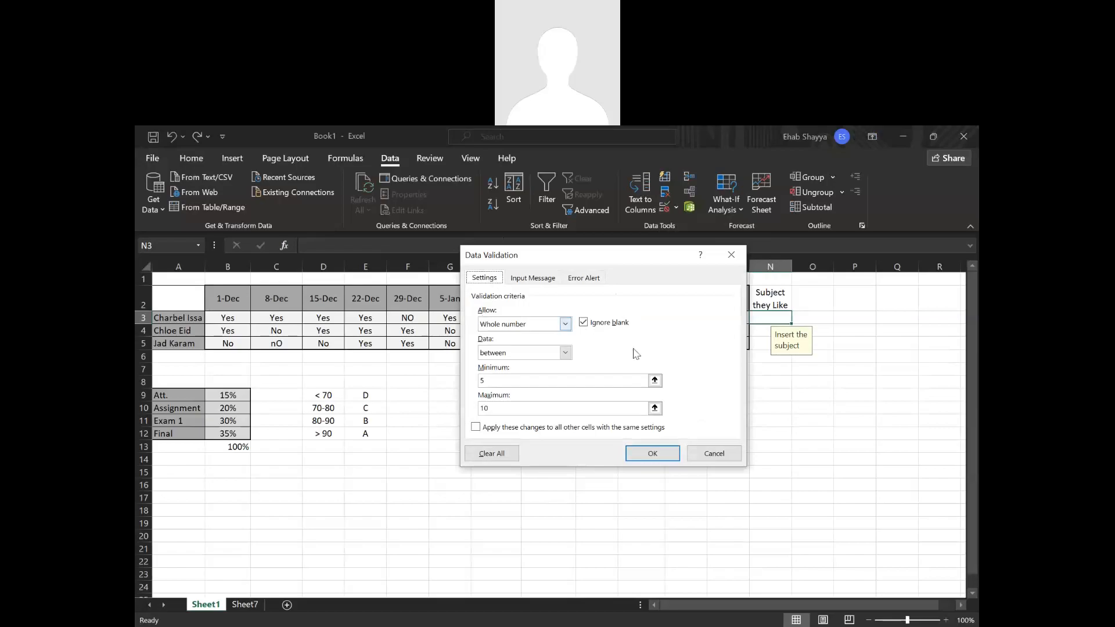
pyautogui.click(566, 325)
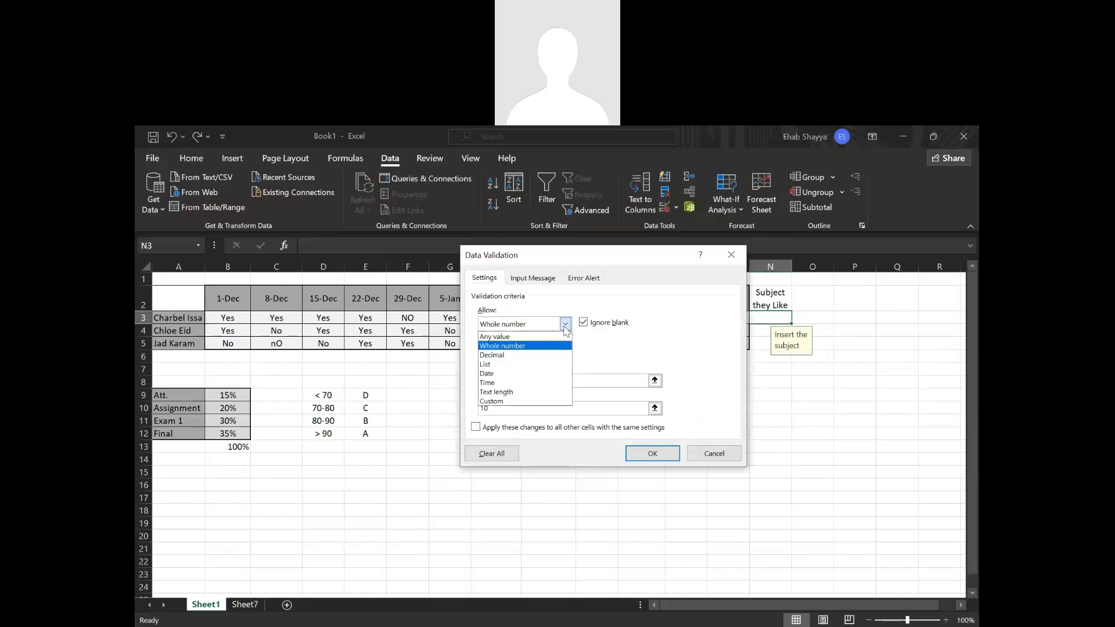
pyautogui.click(542, 364)
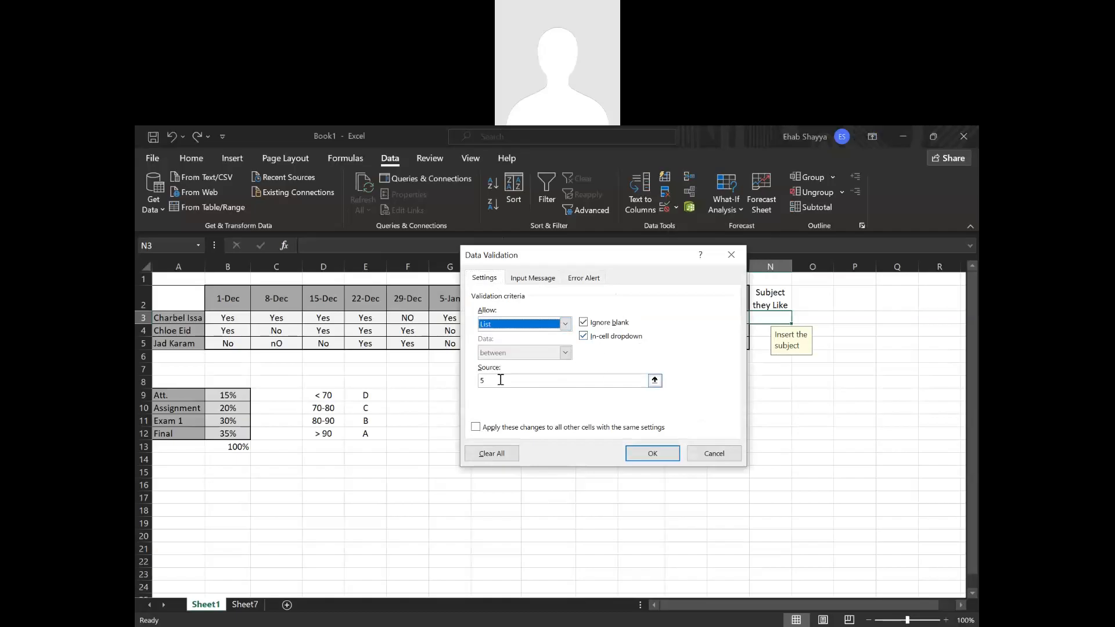
pyautogui.click(480, 380)
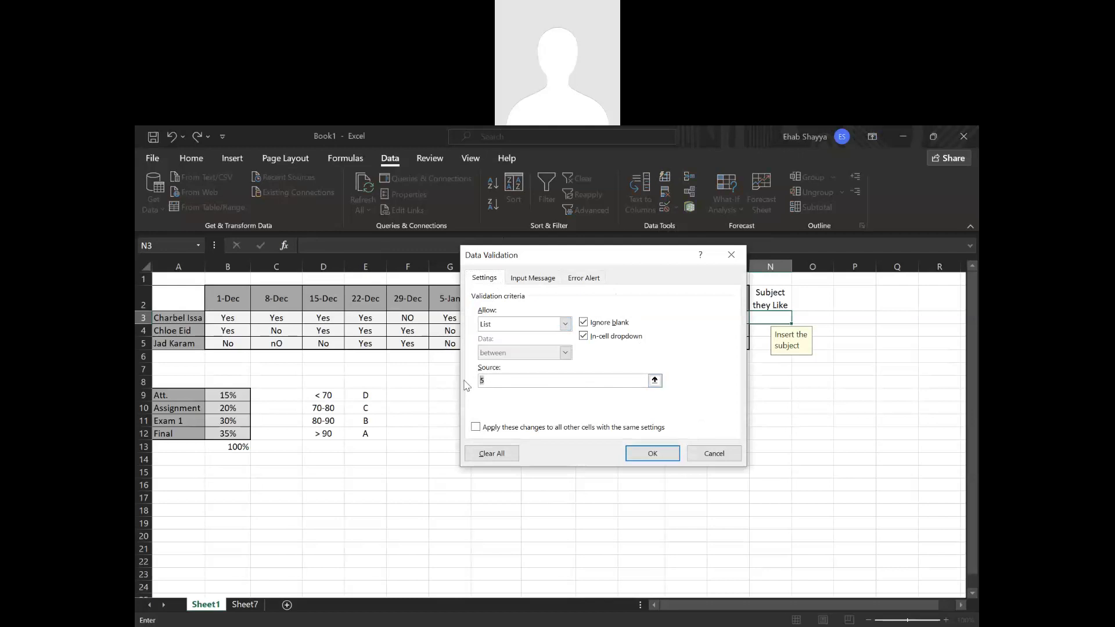
pyautogui.click(655, 380)
pyautogui.click(245, 605)
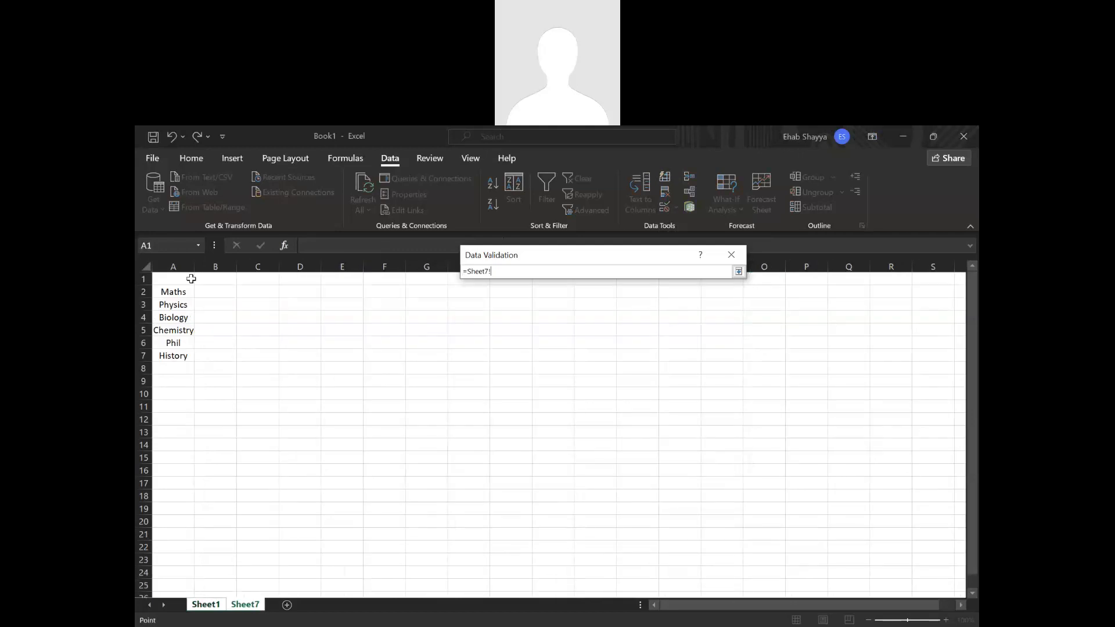
pyautogui.click(177, 266)
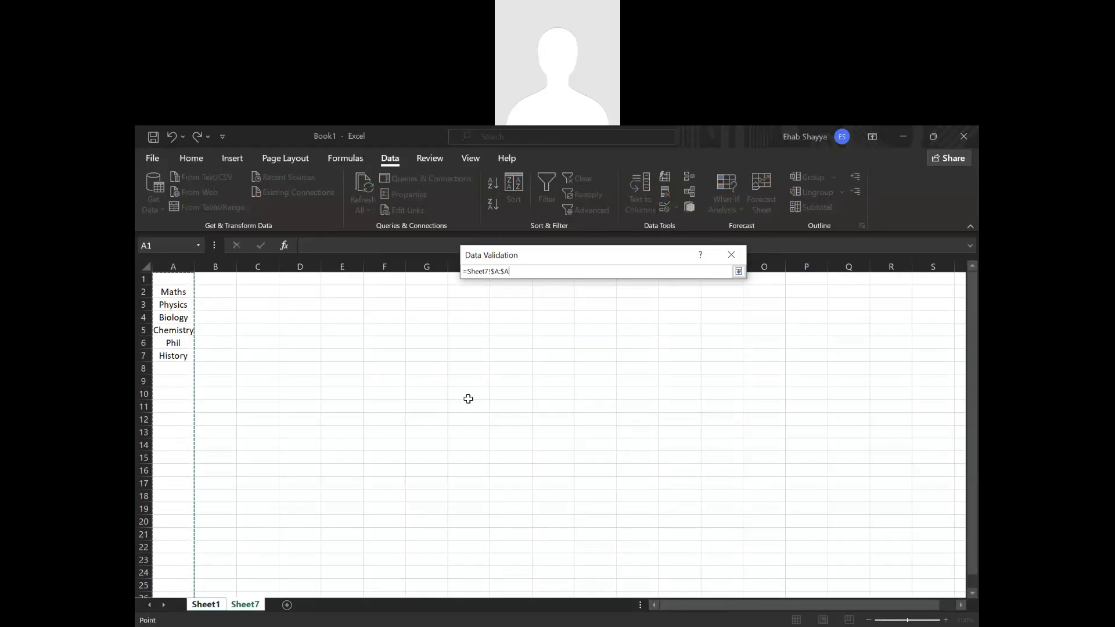
pyautogui.press('Return')
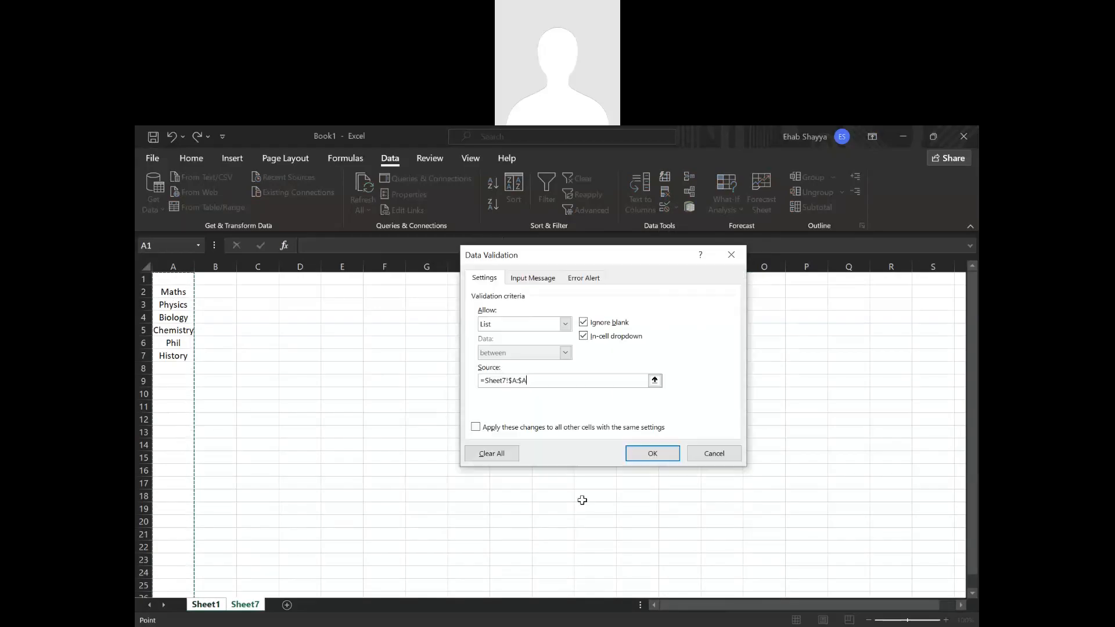
pyautogui.click(653, 453)
# Choose Biology from the subject dropdown in cell N3.
pyautogui.click(781, 319)
pyautogui.click(797, 319)
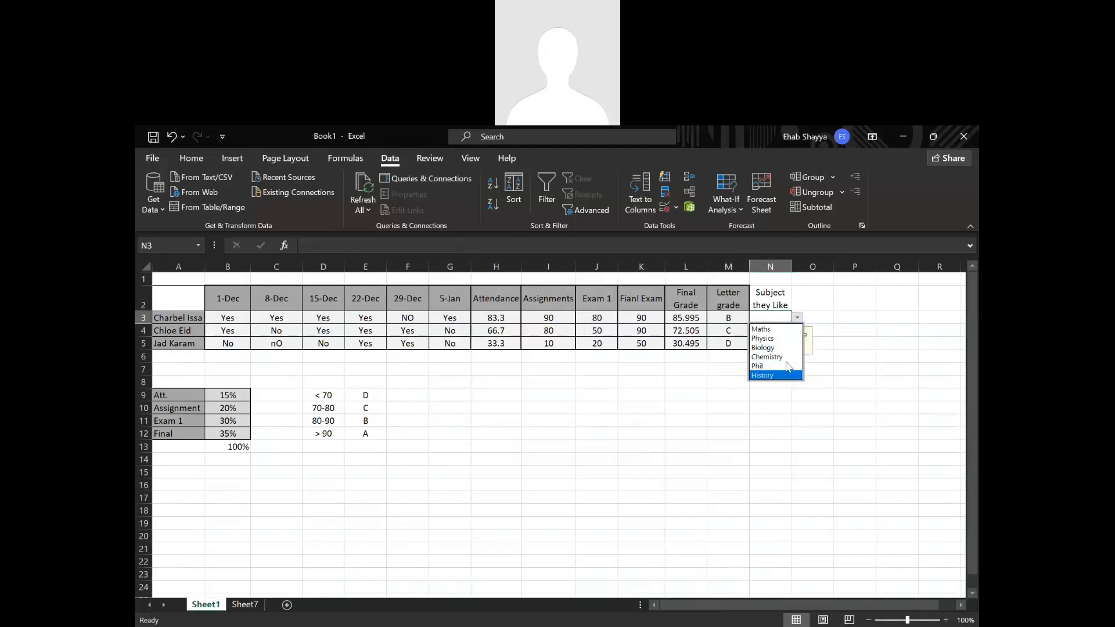
pyautogui.click(788, 348)
pyautogui.click(784, 332)
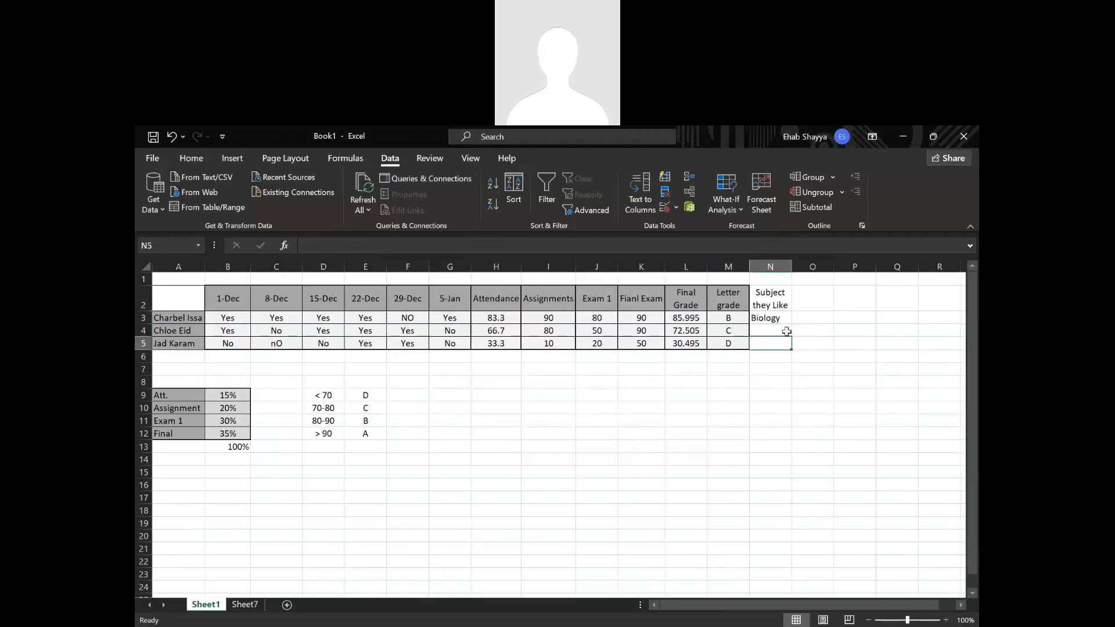
pyautogui.click(783, 319)
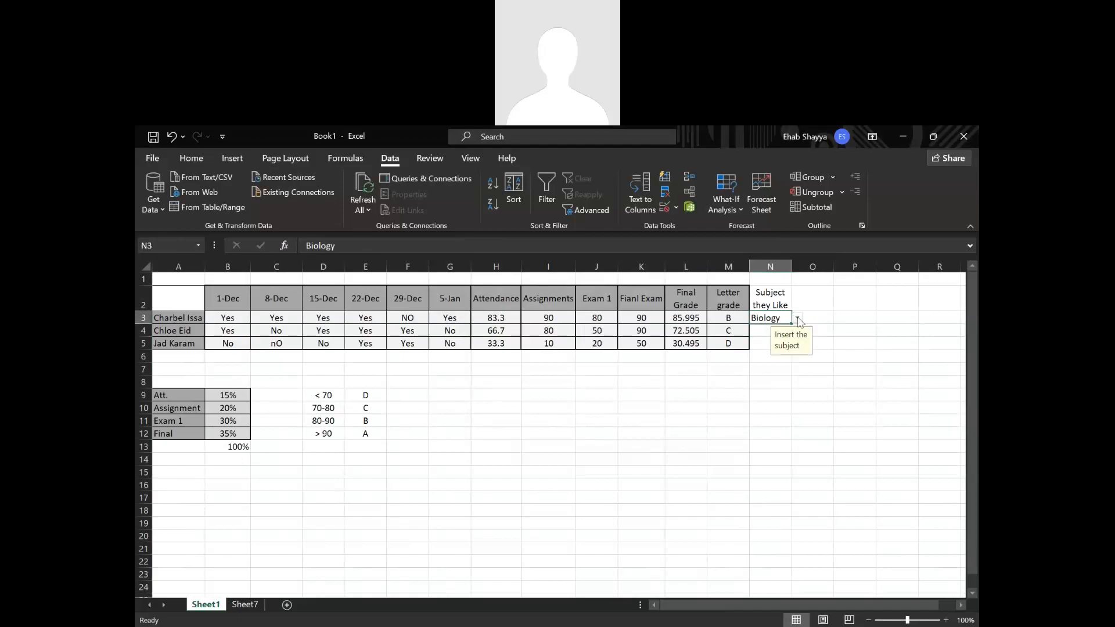
pyautogui.click(837, 420)
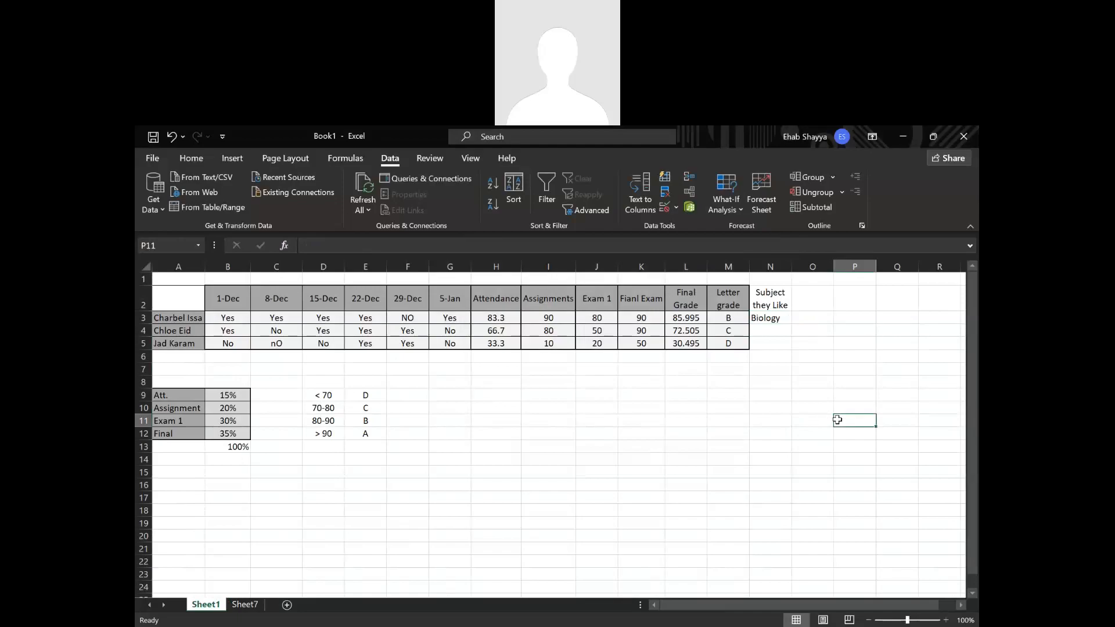
# Fill N3's subject entry down to N5, and undo the fill.
pyautogui.click(775, 320)
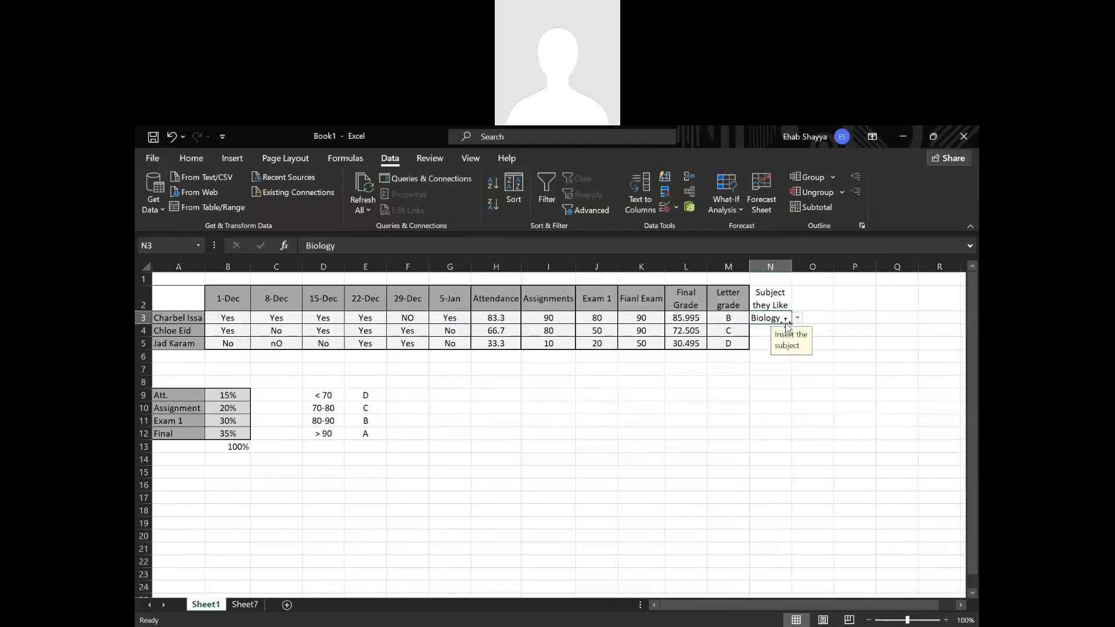
pyautogui.moveTo(790, 326); pyautogui.dragTo(781, 349)
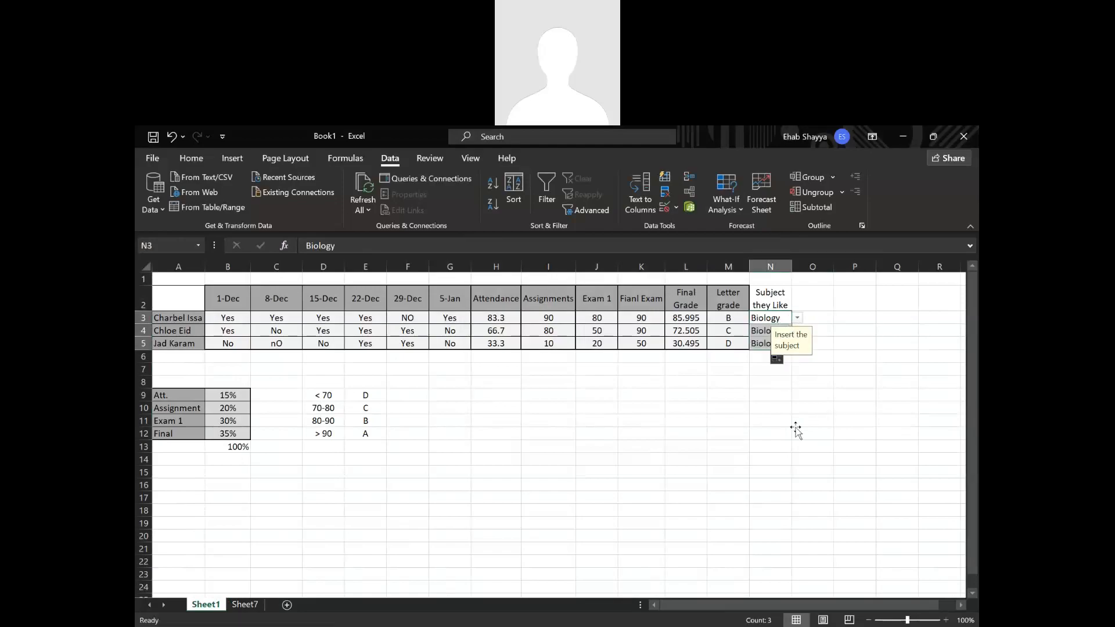
pyautogui.click(796, 430)
pyautogui.hotkey('ctrl', 'z')
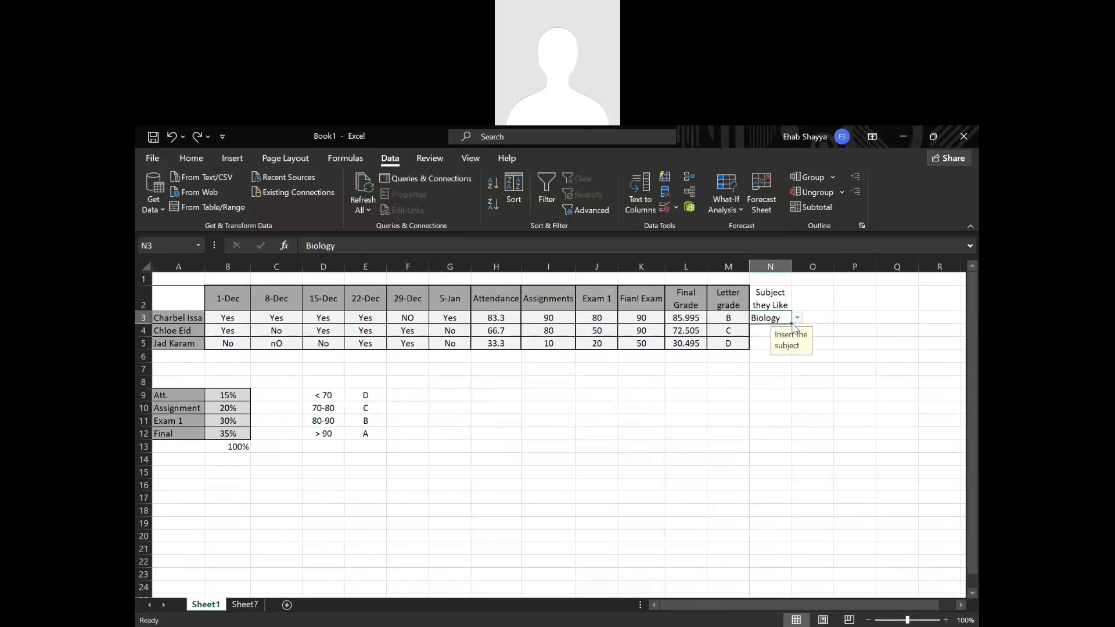
# Fill N3's subject dropdown down through N5, and choose Maths in cell N4.
pyautogui.moveTo(791, 324); pyautogui.dragTo(781, 348)
pyautogui.click(781, 331)
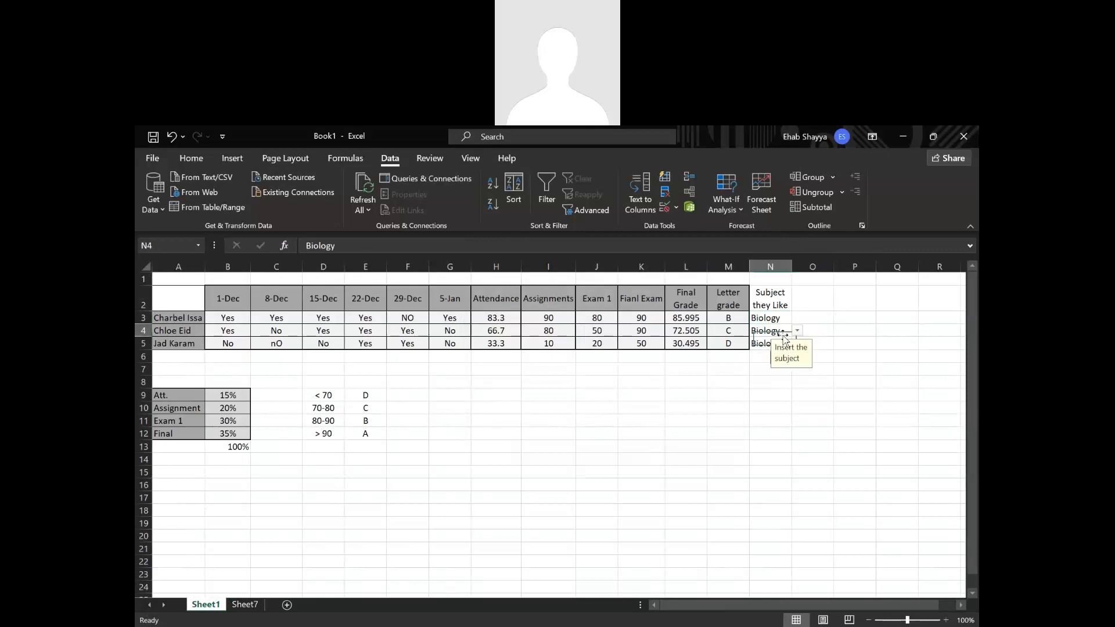
pyautogui.click(797, 331)
pyautogui.click(795, 332)
pyautogui.click(795, 334)
pyautogui.click(761, 342)
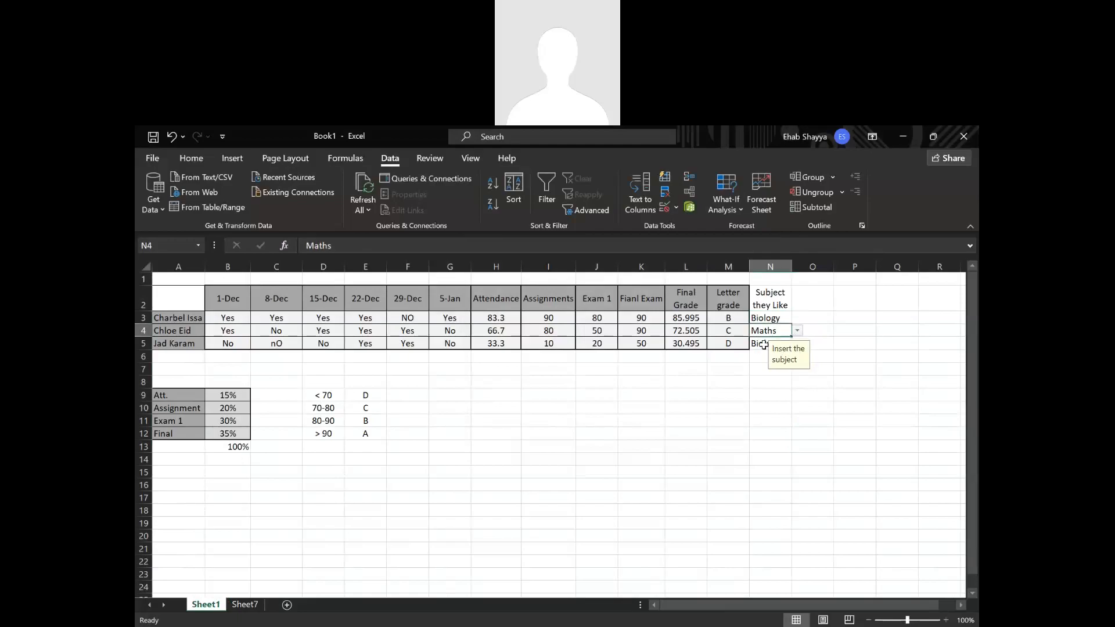
pyautogui.press('Return')
# Choose Physics from the subject dropdown in cell N5.
pyautogui.click(798, 346)
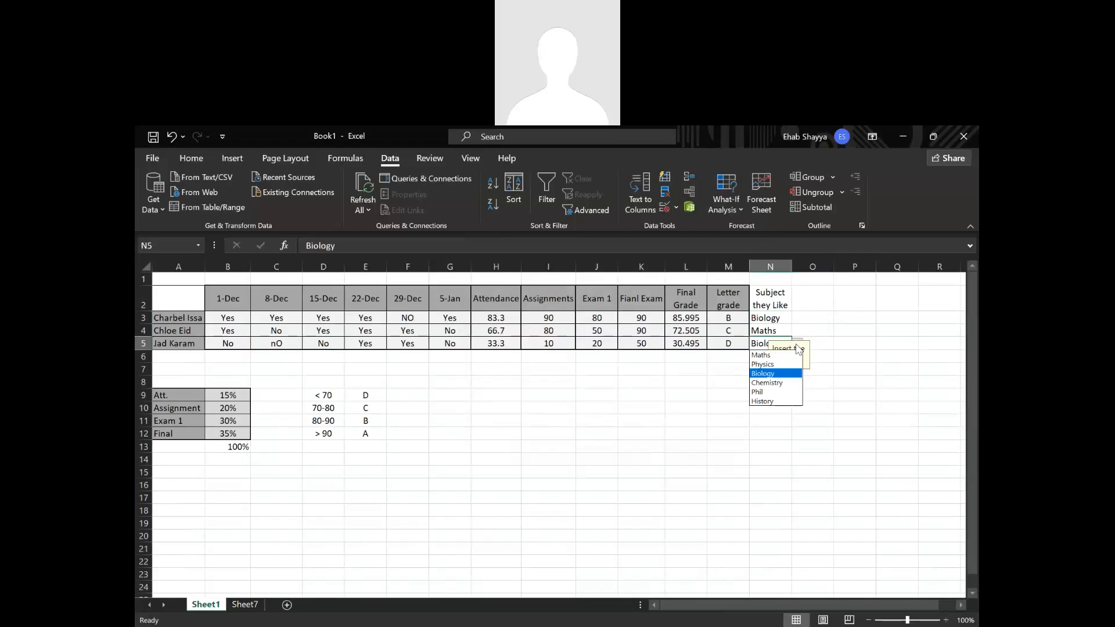
pyautogui.click(785, 370)
pyautogui.click(770, 408)
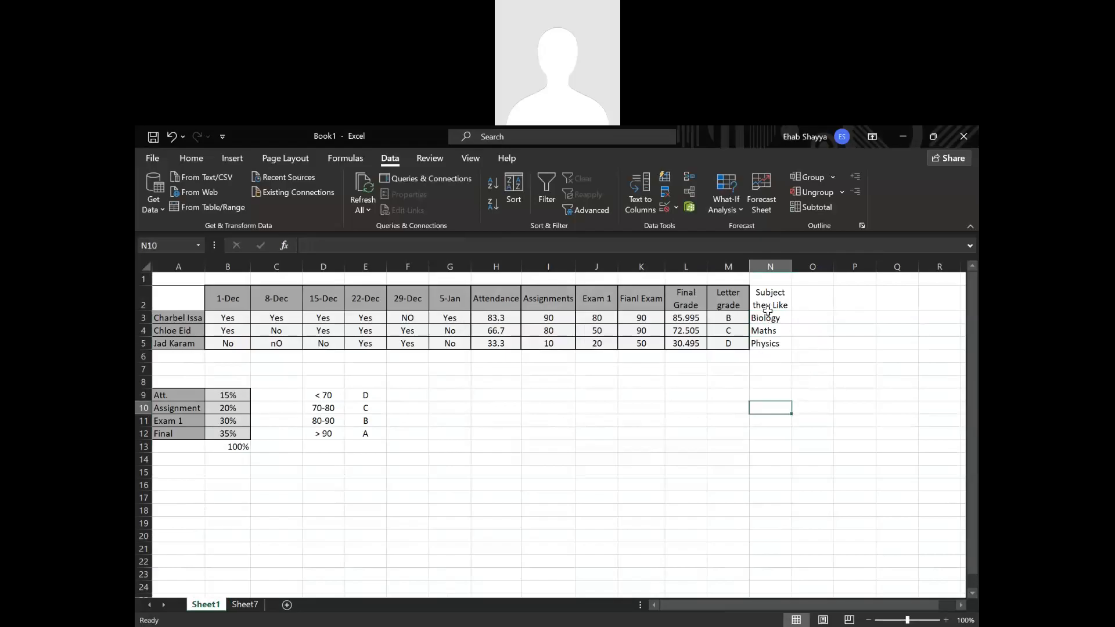
# Apply All Borders and Thick Outside Borders to the subject column range N2:N5.
pyautogui.moveTo(770, 298); pyautogui.dragTo(776, 345)
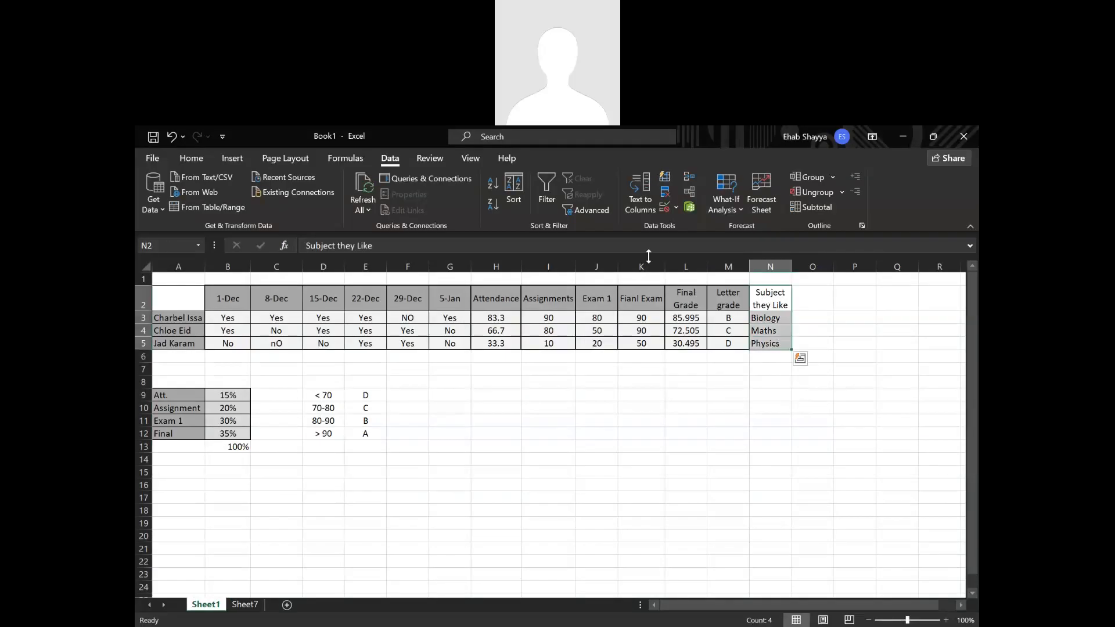
pyautogui.click(192, 156)
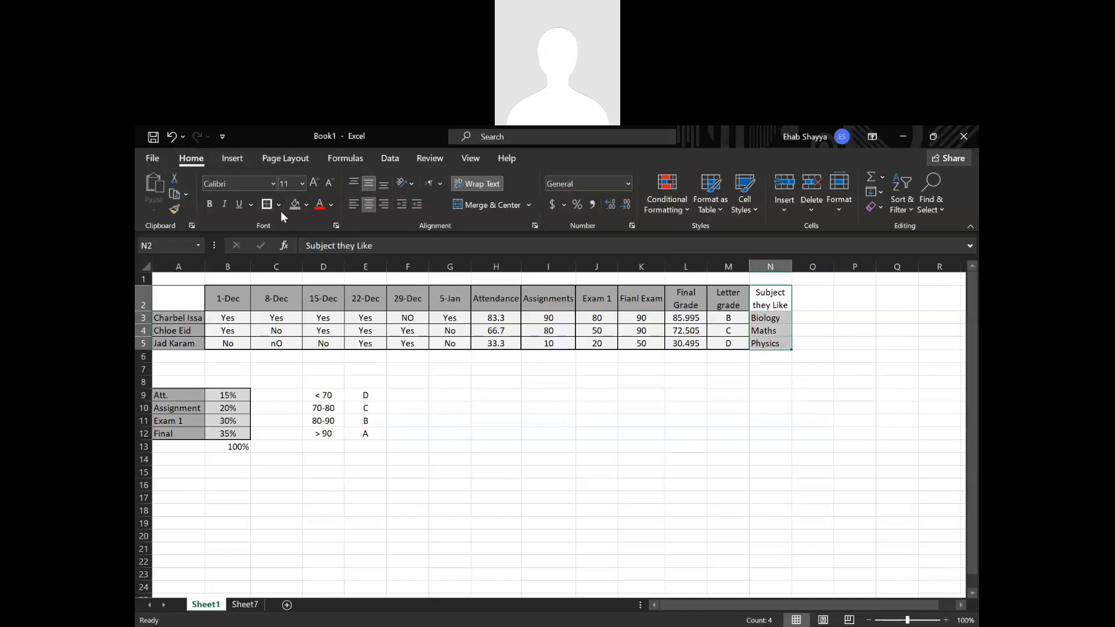
pyautogui.click(280, 207)
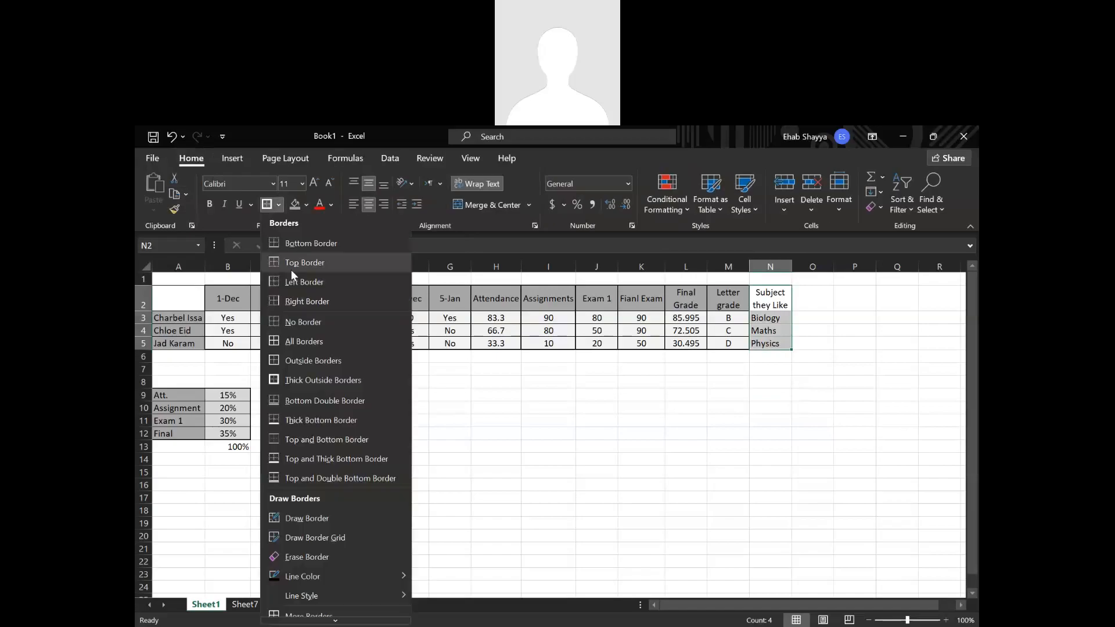
pyautogui.click(288, 341)
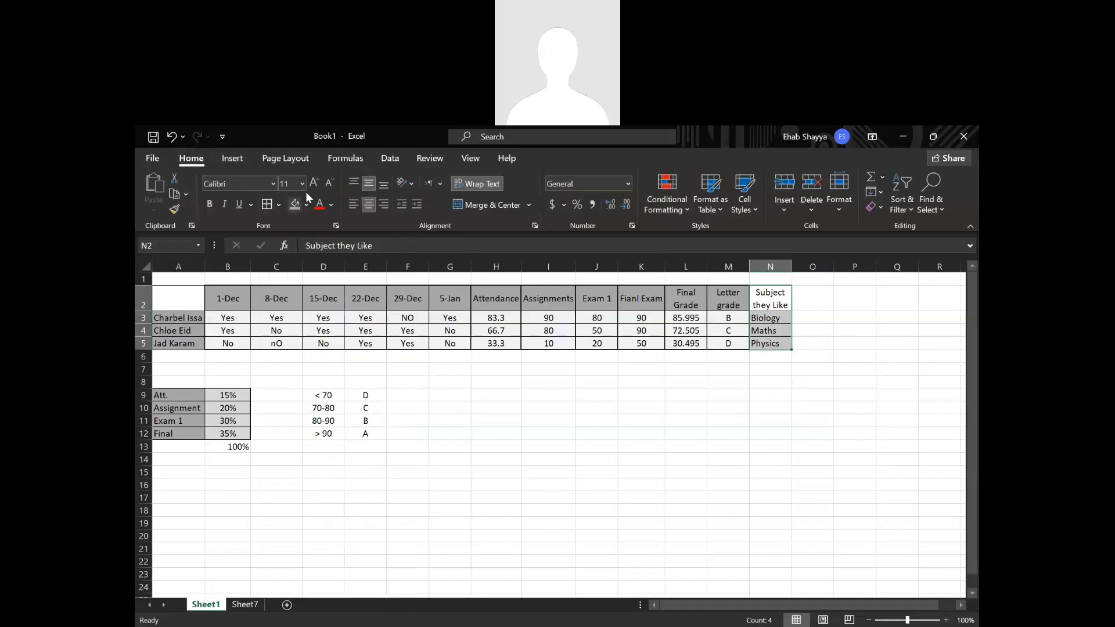
pyautogui.click(281, 207)
pyautogui.click(288, 380)
# Select the subject entries in cells N3:N5.
pyautogui.moveTo(758, 319); pyautogui.dragTo(763, 343)
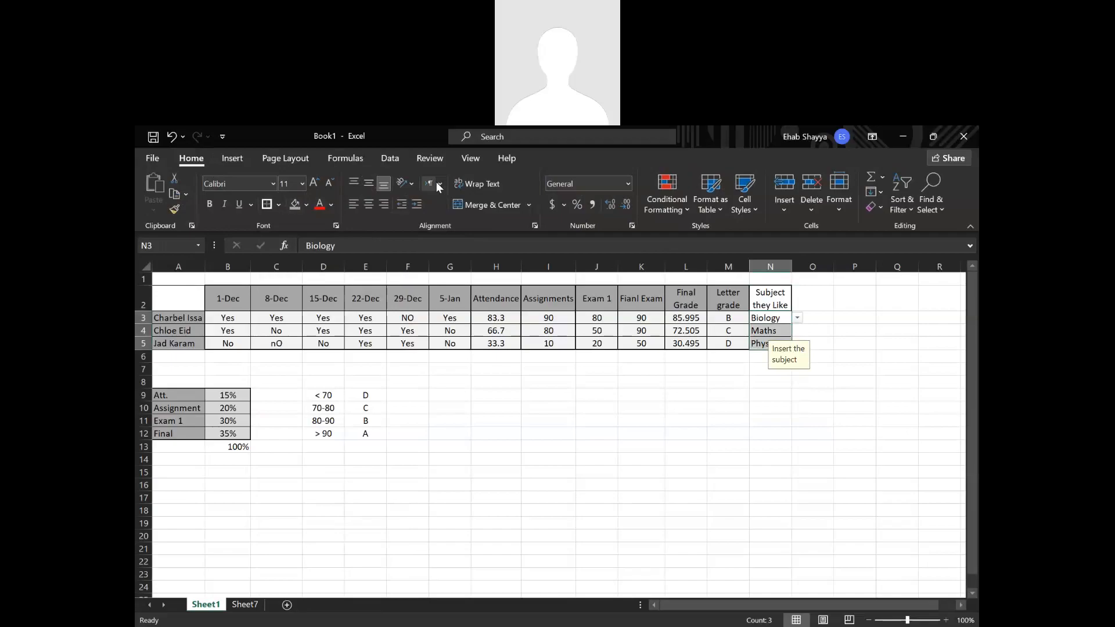
# Open Data Validation for cell O3, allow List entries, and disable the in-cell dropdown option.
pyautogui.click(805, 320)
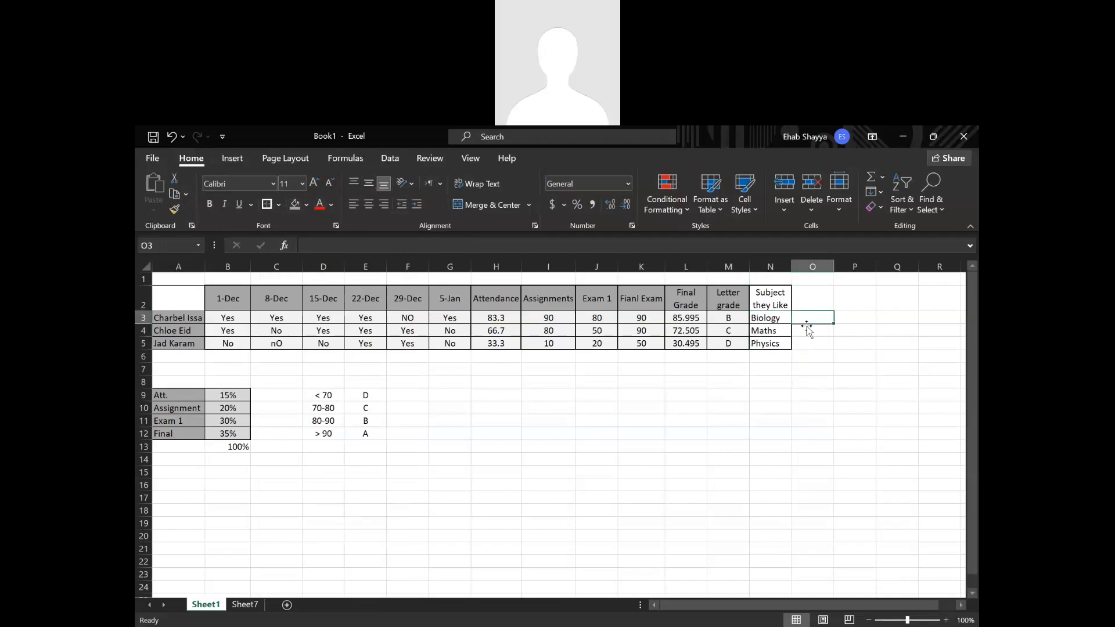
pyautogui.click(430, 159)
pyautogui.click(390, 158)
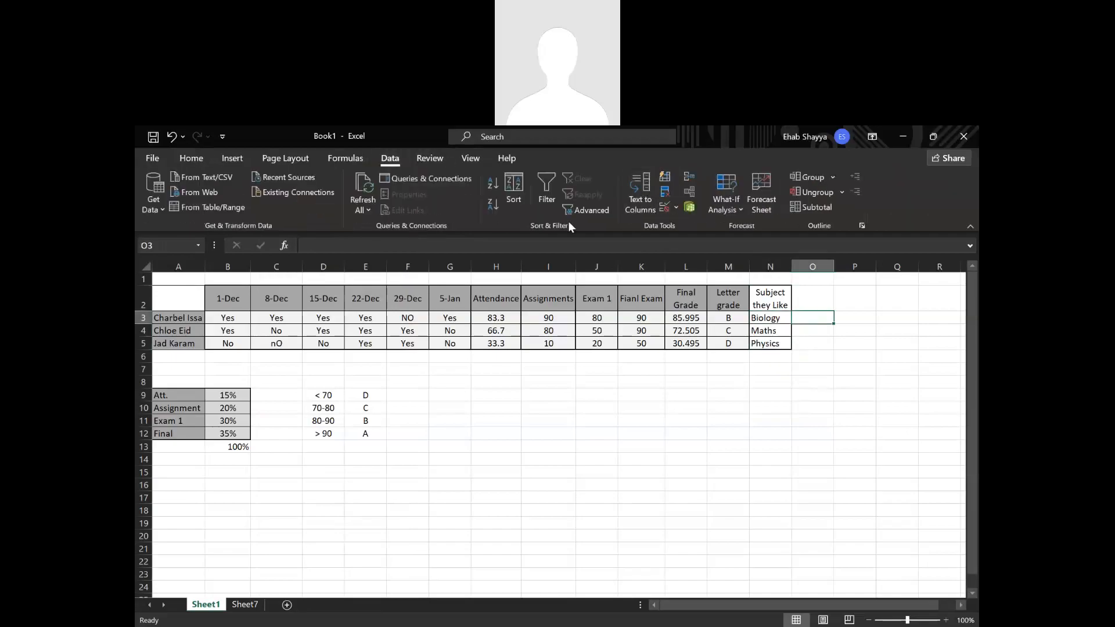
pyautogui.click(665, 208)
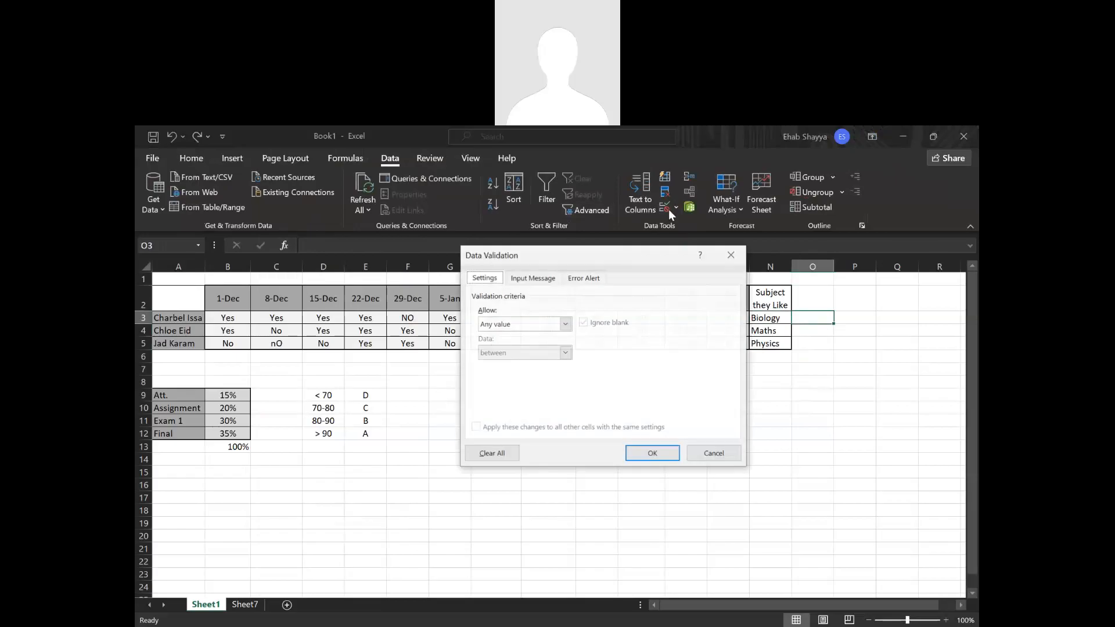
pyautogui.click(515, 324)
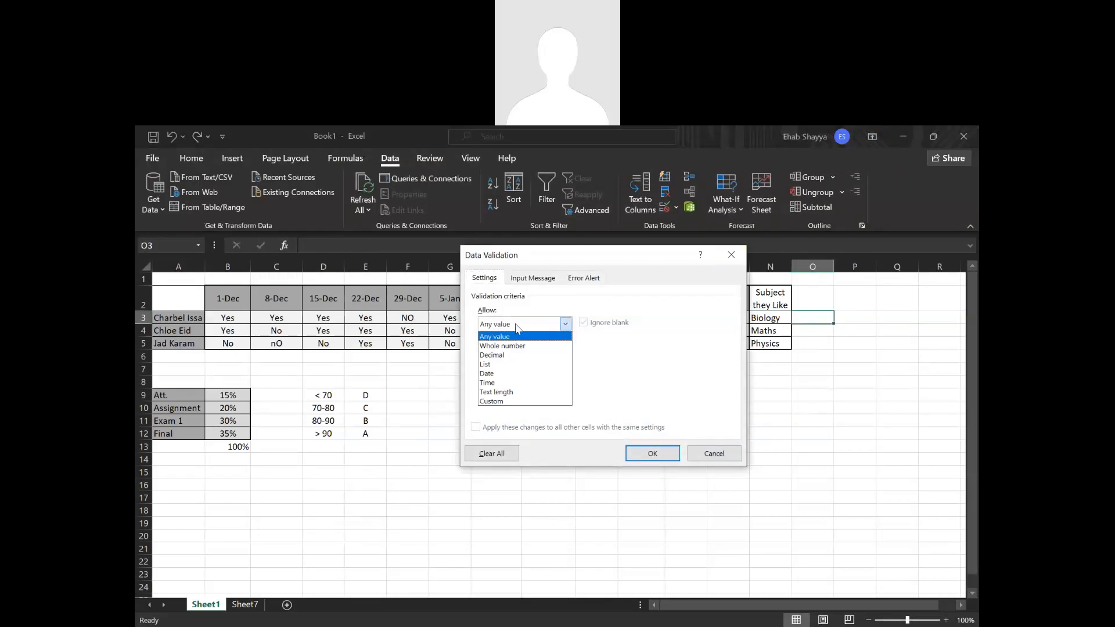
pyautogui.click(498, 402)
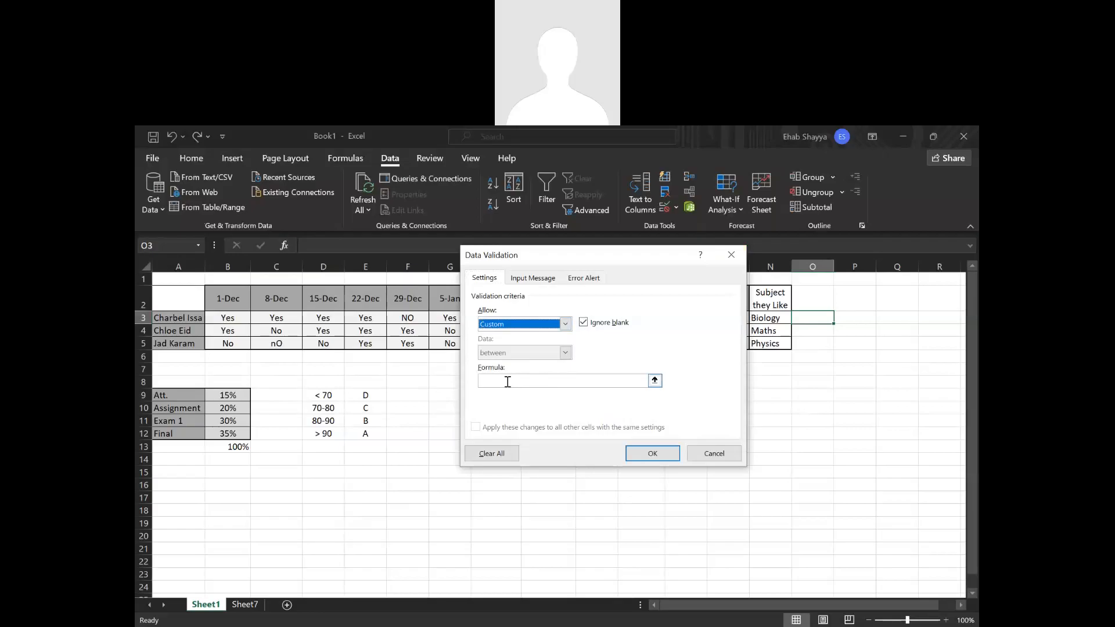
pyautogui.click(565, 323)
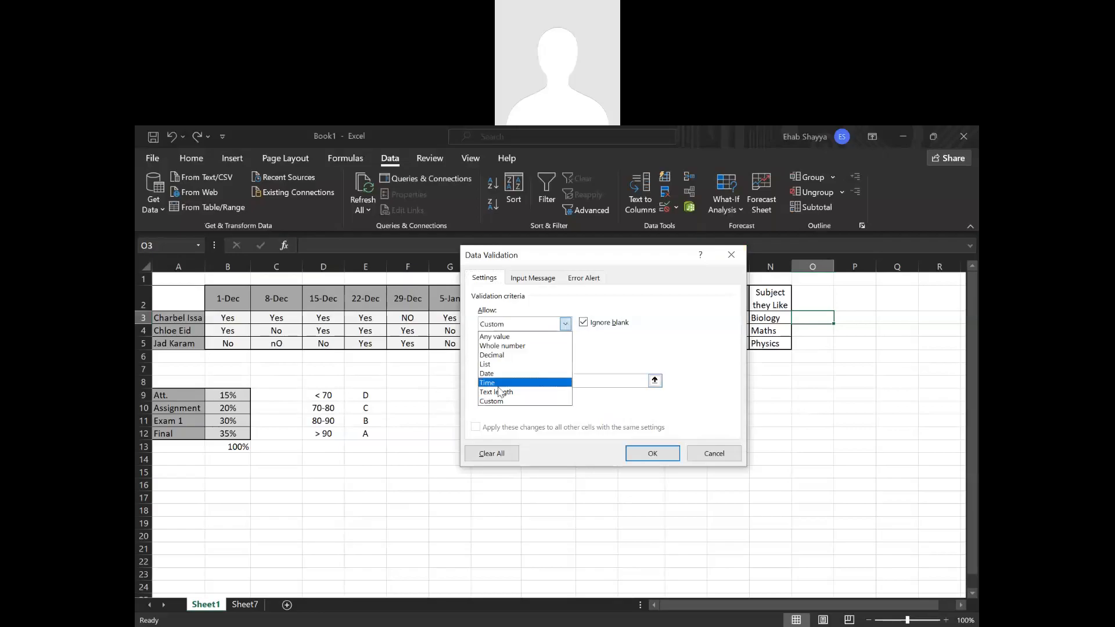
pyautogui.click(499, 364)
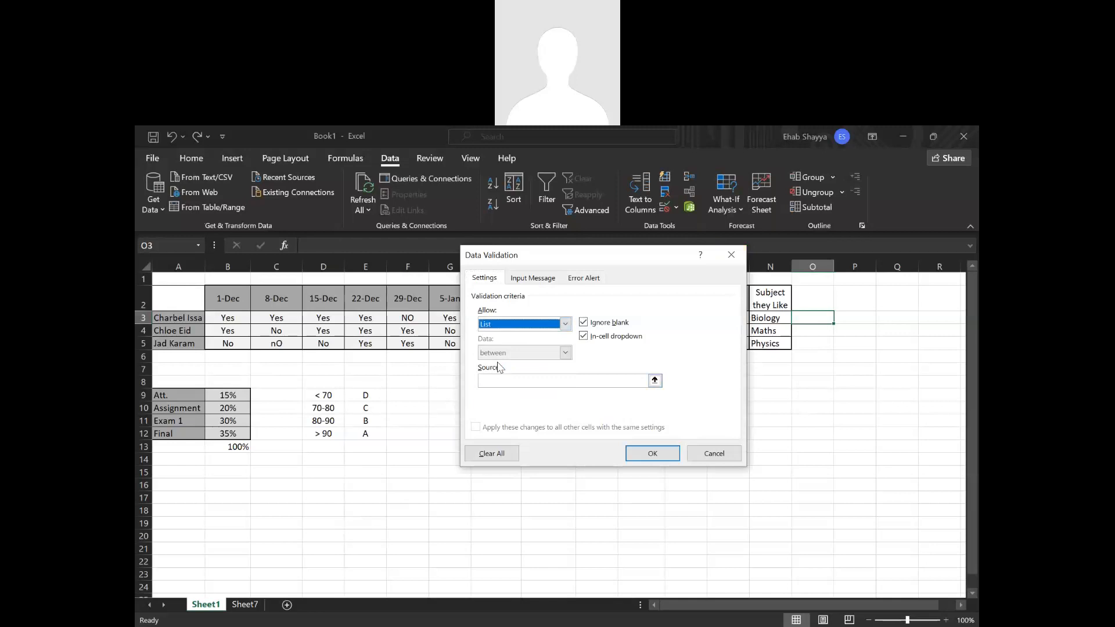
pyautogui.click(585, 337)
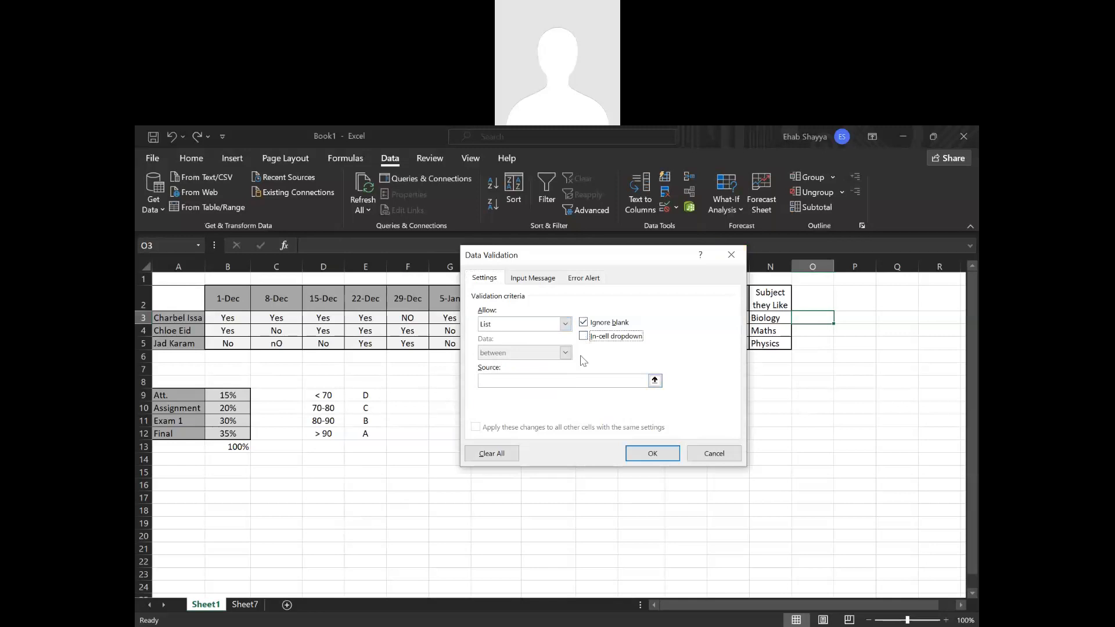
# Set column A of Sheet7 as the source of O3's validation list and apply the rule.
pyautogui.click(640, 457)
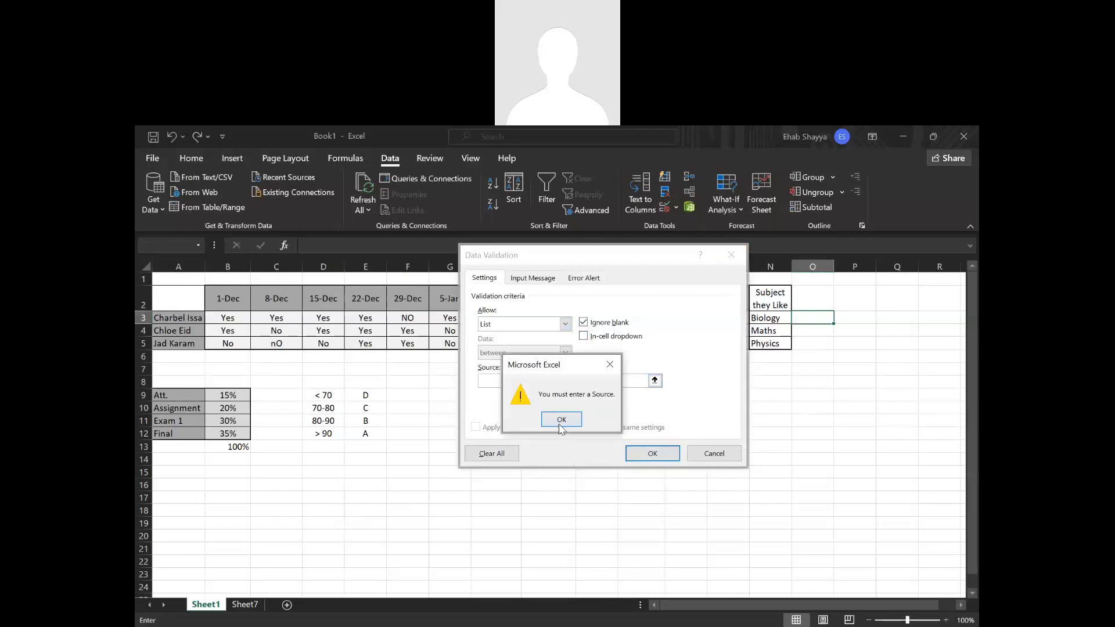
pyautogui.click(561, 421)
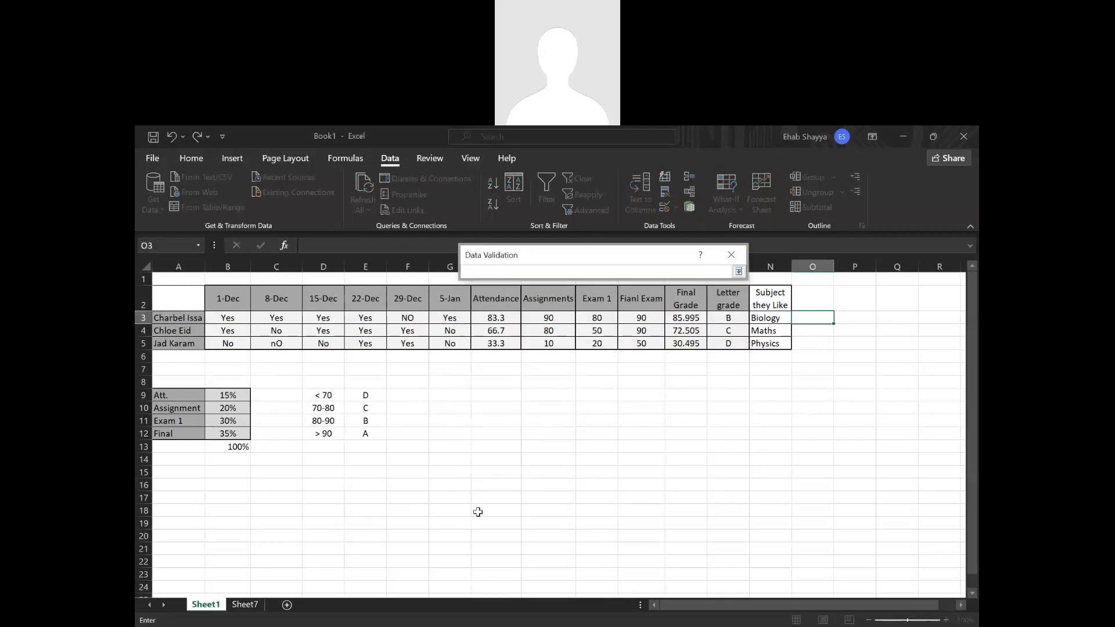
pyautogui.click(228, 596)
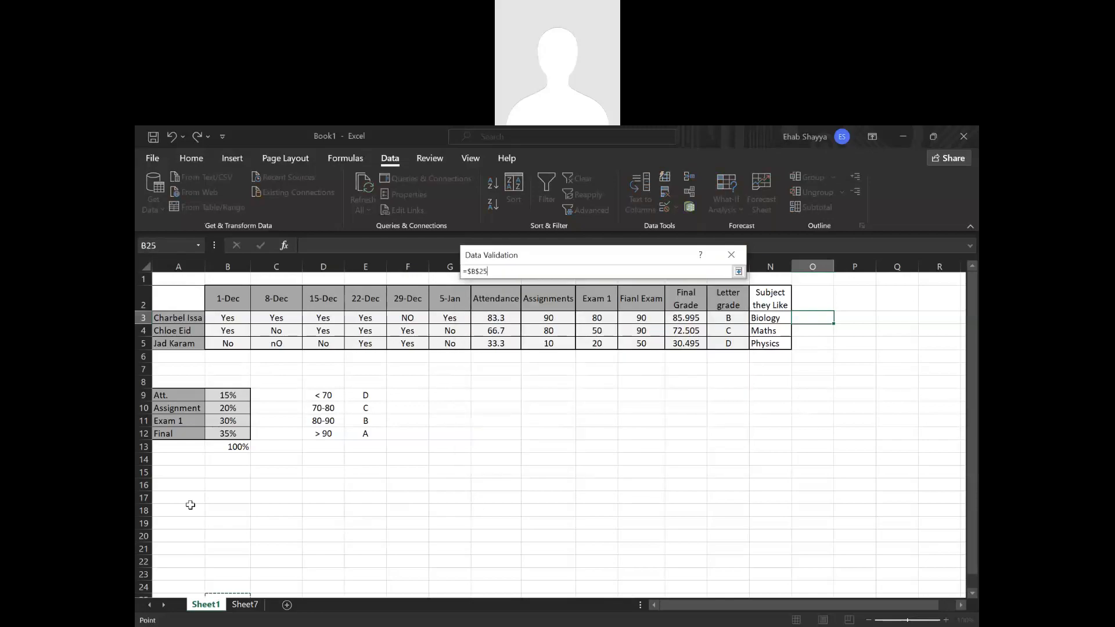
pyautogui.click(252, 609)
pyautogui.click(173, 267)
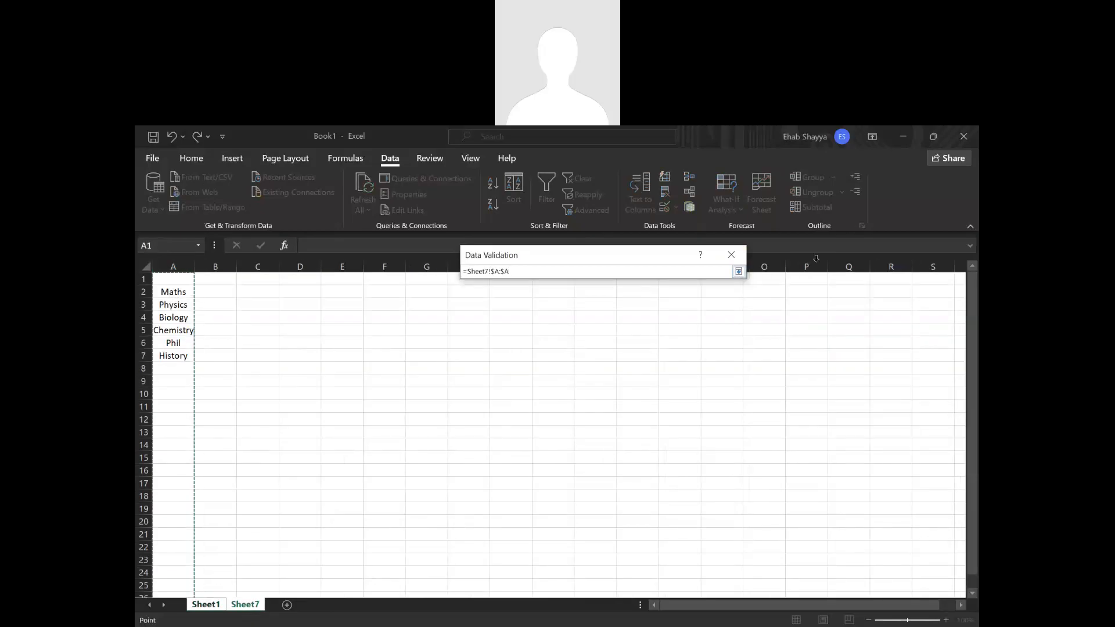
pyautogui.press('Return')
pyautogui.click(660, 454)
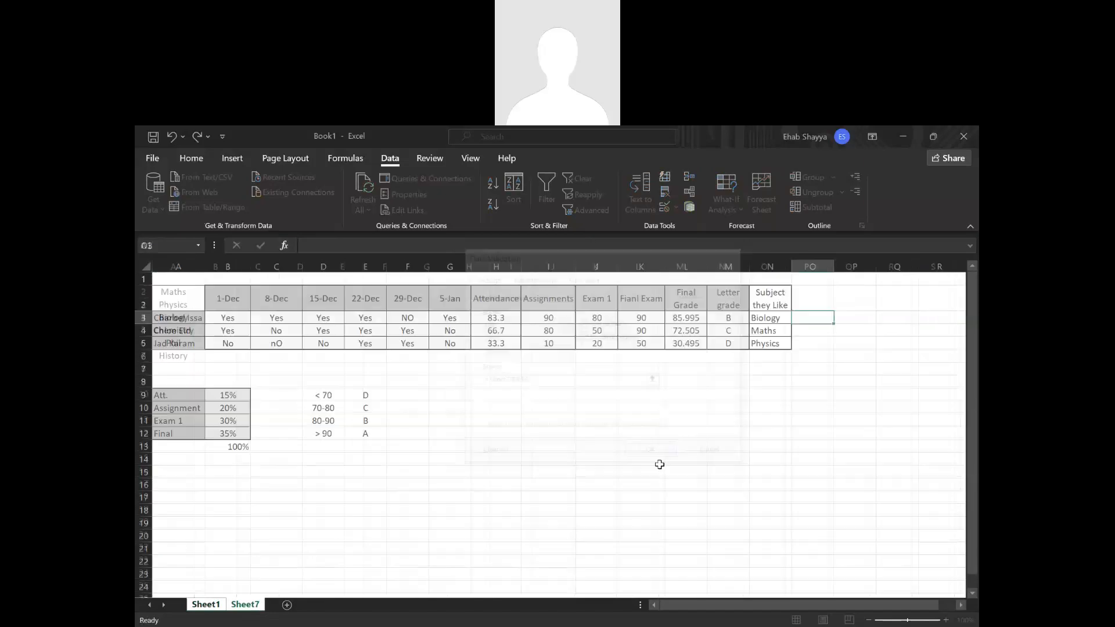
# Try entering a value in O3, and copy N3's Biology entry with its subject dropdown into O3.
pyautogui.doubleClick(819, 317)
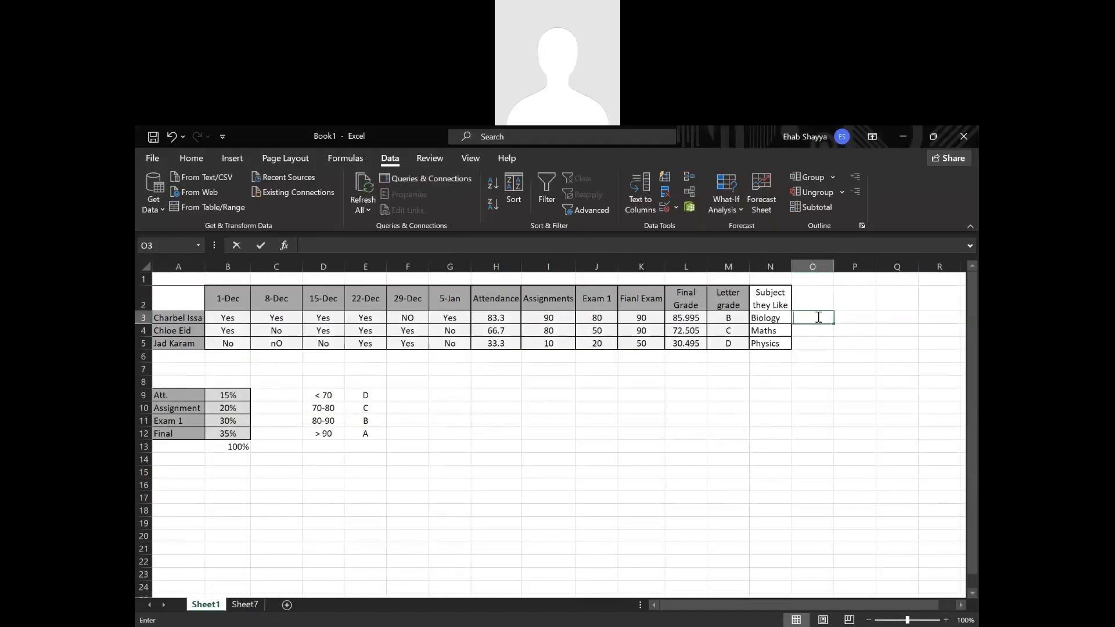
pyautogui.moveTo(826, 359); pyautogui.dragTo(826, 367)
pyautogui.click(810, 317)
pyautogui.click(781, 305)
pyautogui.click(809, 320)
pyautogui.moveTo(772, 321); pyautogui.dragTo(815, 320)
pyautogui.click(777, 318)
pyautogui.click(813, 318)
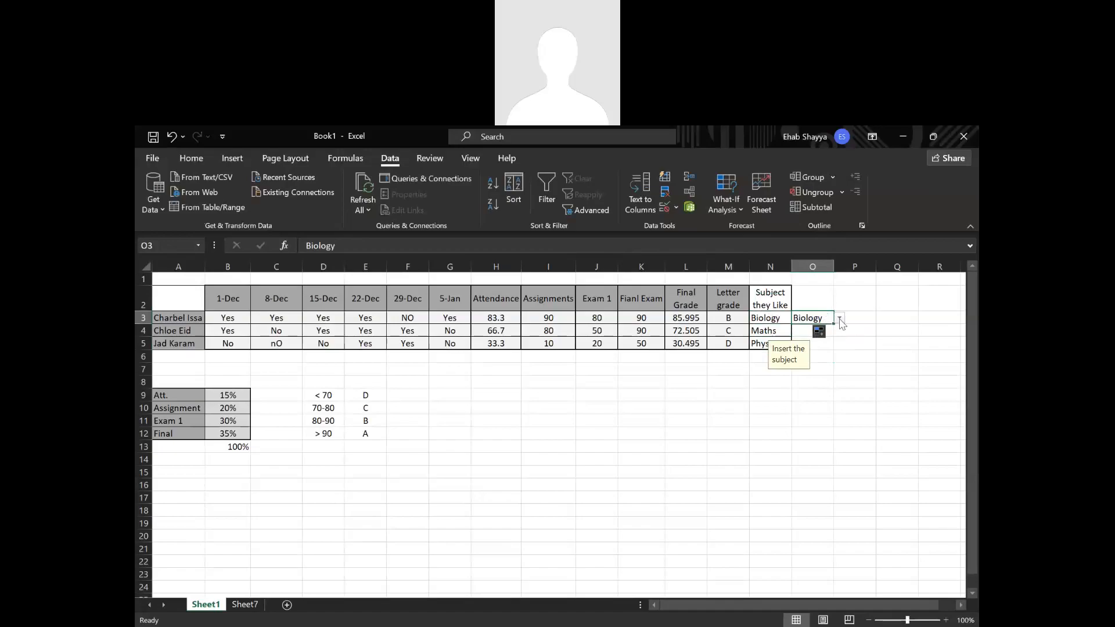
# Choose History from the subject dropdown in cell O3.
pyautogui.click(839, 319)
pyautogui.click(805, 375)
pyautogui.click(812, 447)
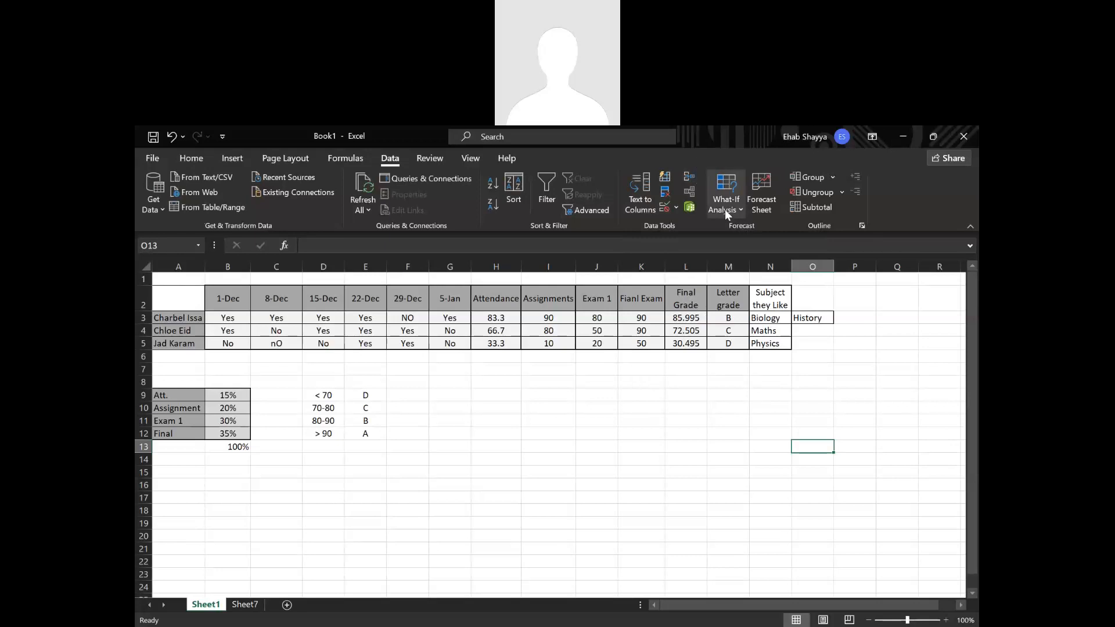
# Review the available subjects in cell N3's dropdown list, keeping its entry.
pyautogui.click(785, 319)
pyautogui.click(798, 322)
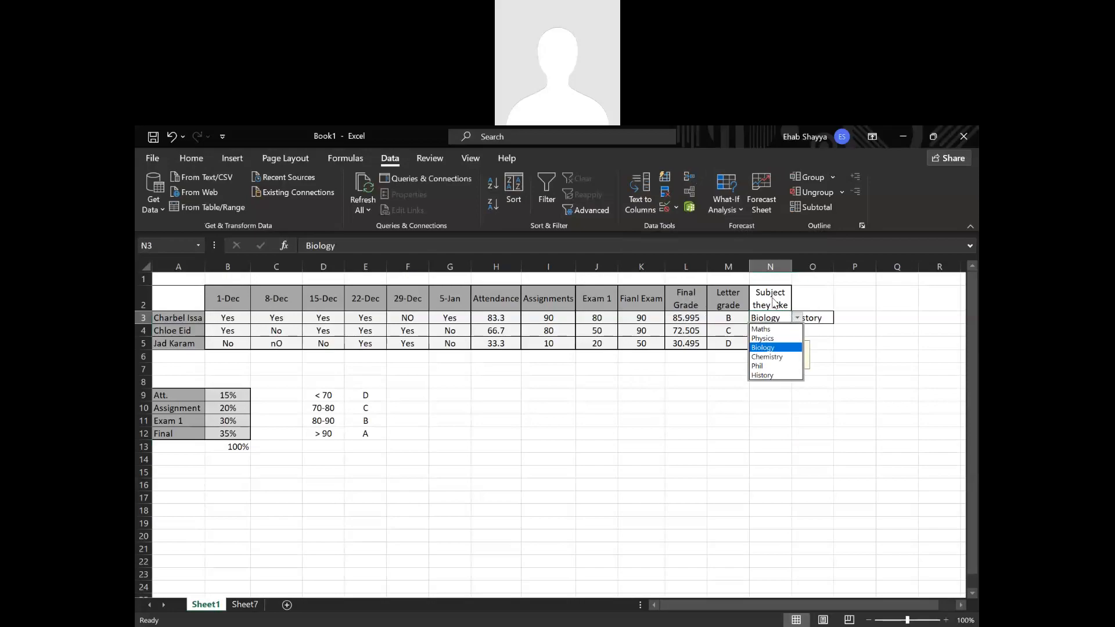
pyautogui.press('Escape')
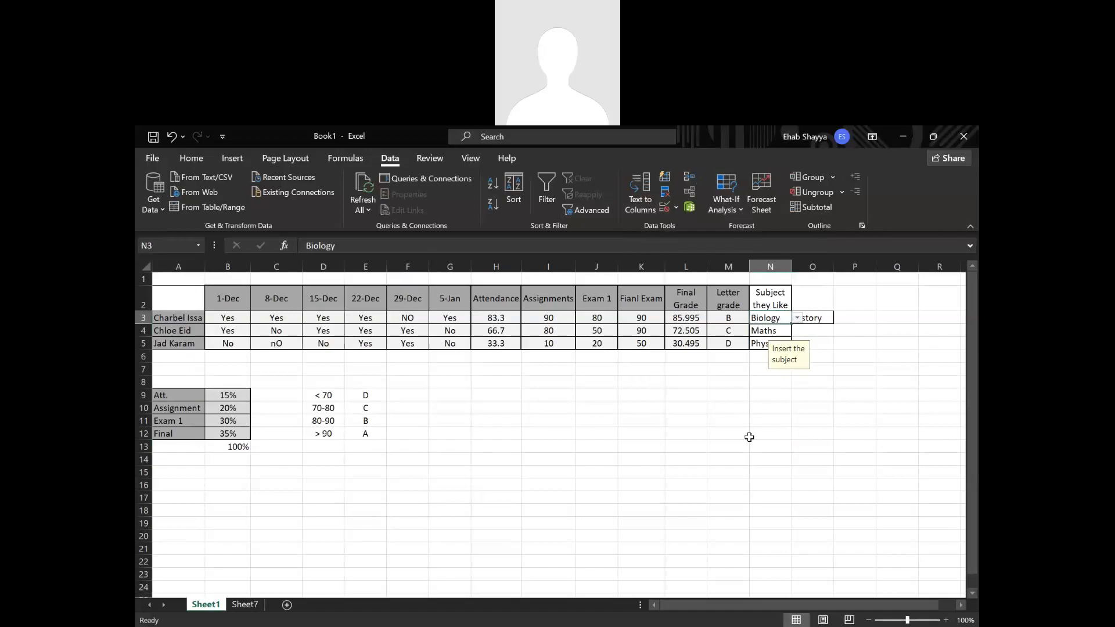
# Clear the subject entry from cell O3.
pyautogui.click(863, 415)
pyautogui.click(818, 321)
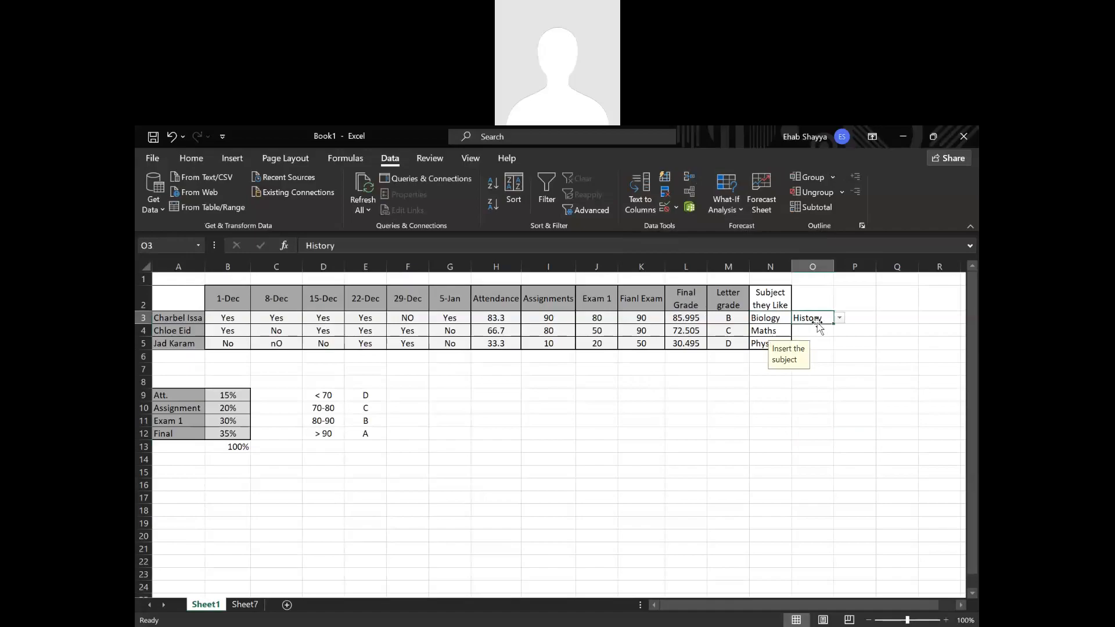
pyautogui.press('Delete')
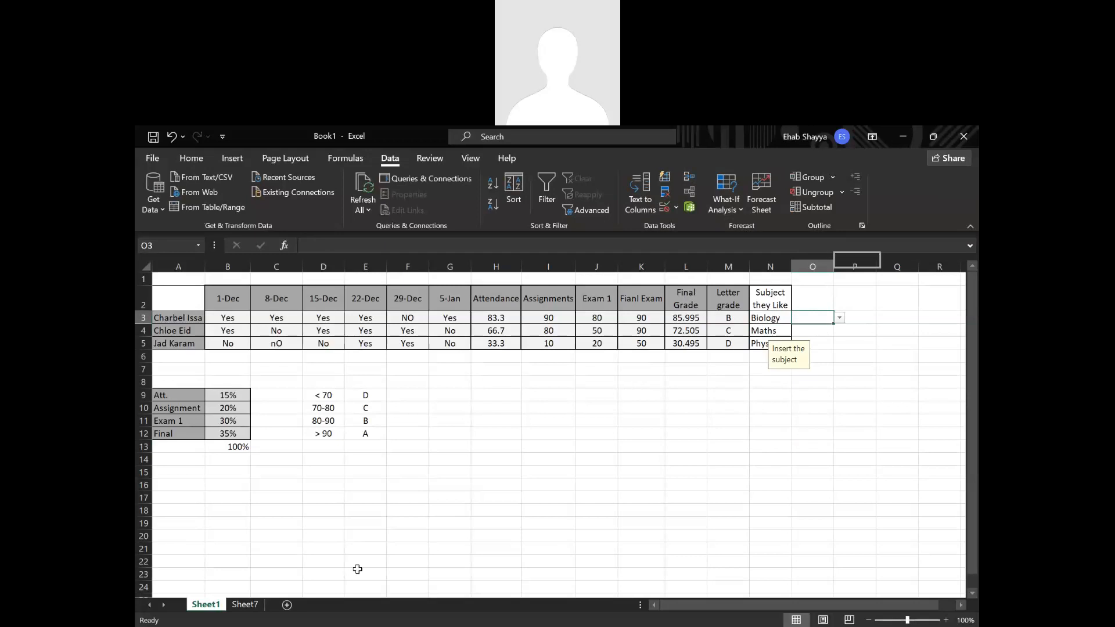
# Try pasting the subject list from Sheet7's A2:A7 into Sheet1 starting at P3, and undo the paste.
pyautogui.click(244, 605)
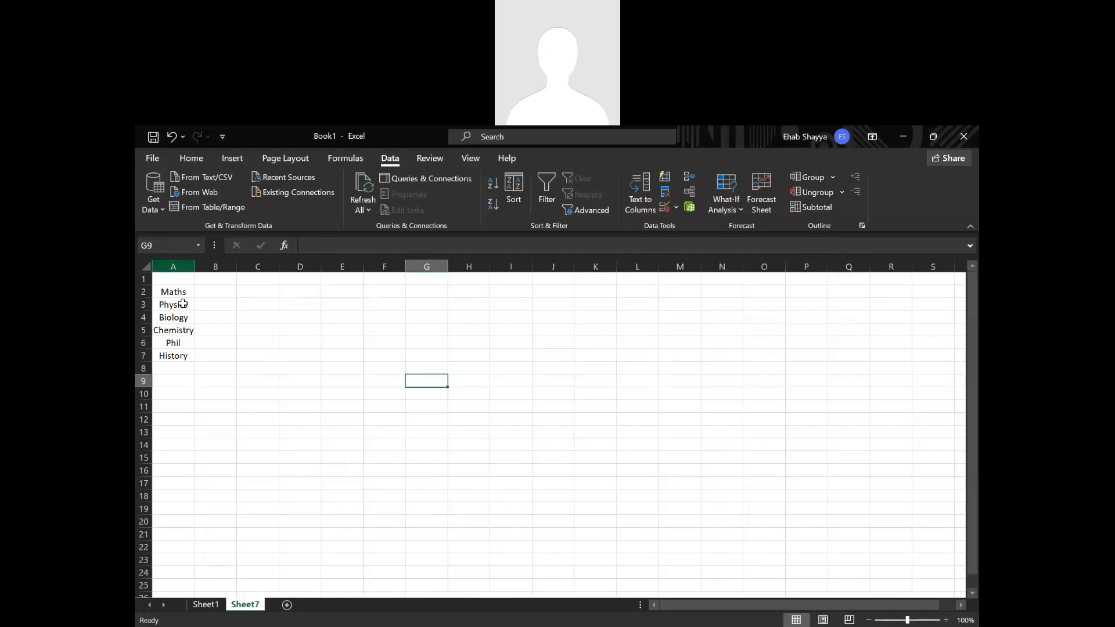
pyautogui.moveTo(177, 291)
pyautogui.mouseDown()
pyautogui.moveTo(176, 368)
pyautogui.moveTo(183, 298)
pyautogui.mouseUp()
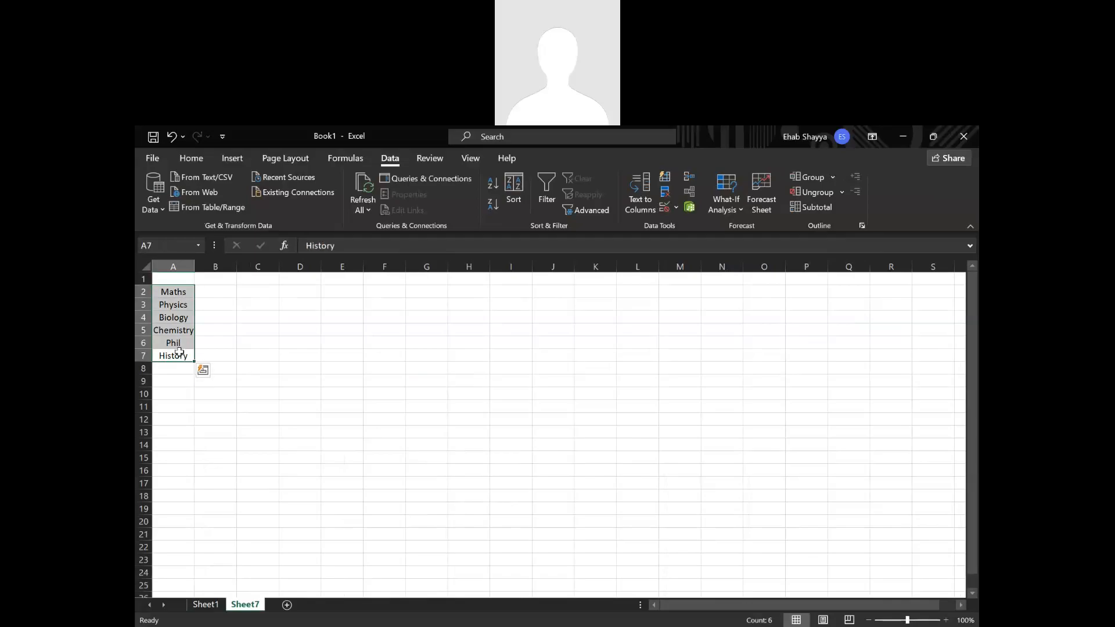
pyautogui.hotkey('ctrl', 'c')
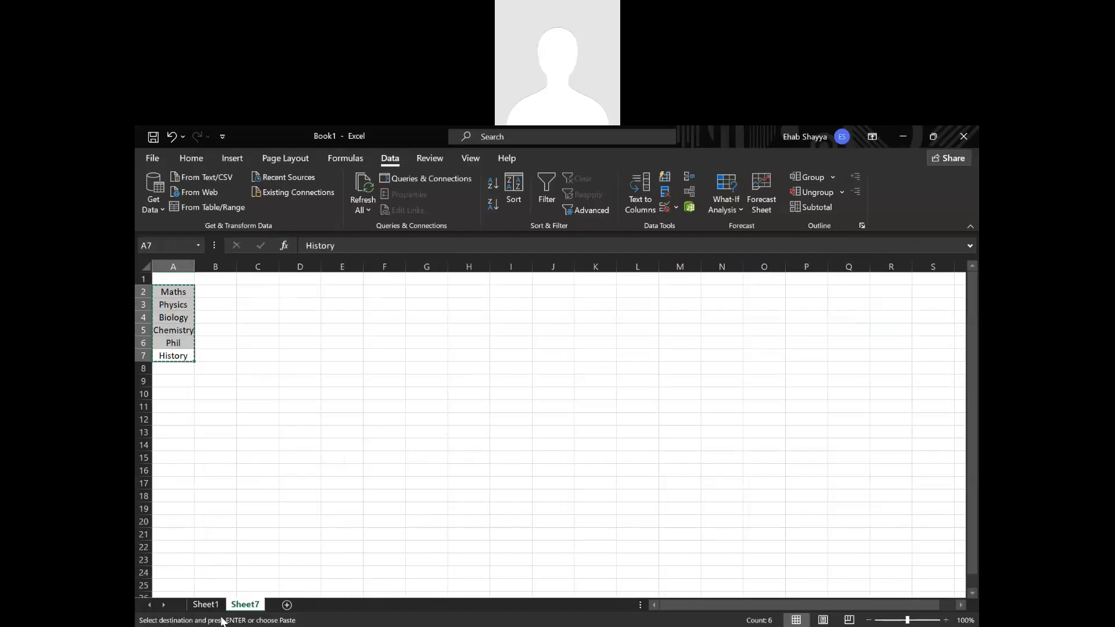
pyautogui.click(206, 604)
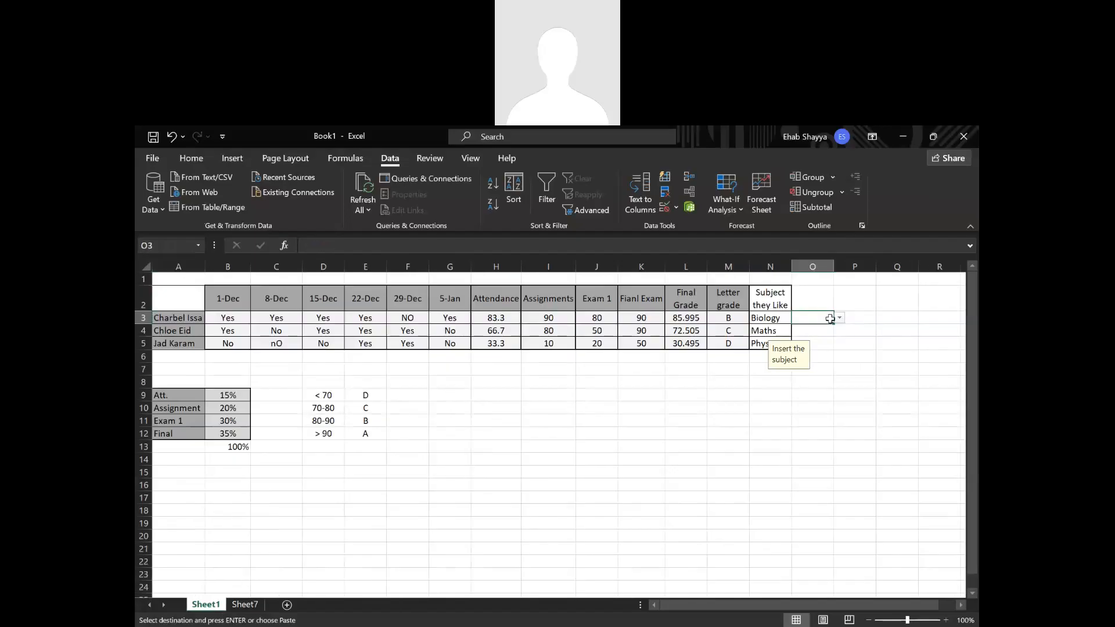
pyautogui.click(862, 317)
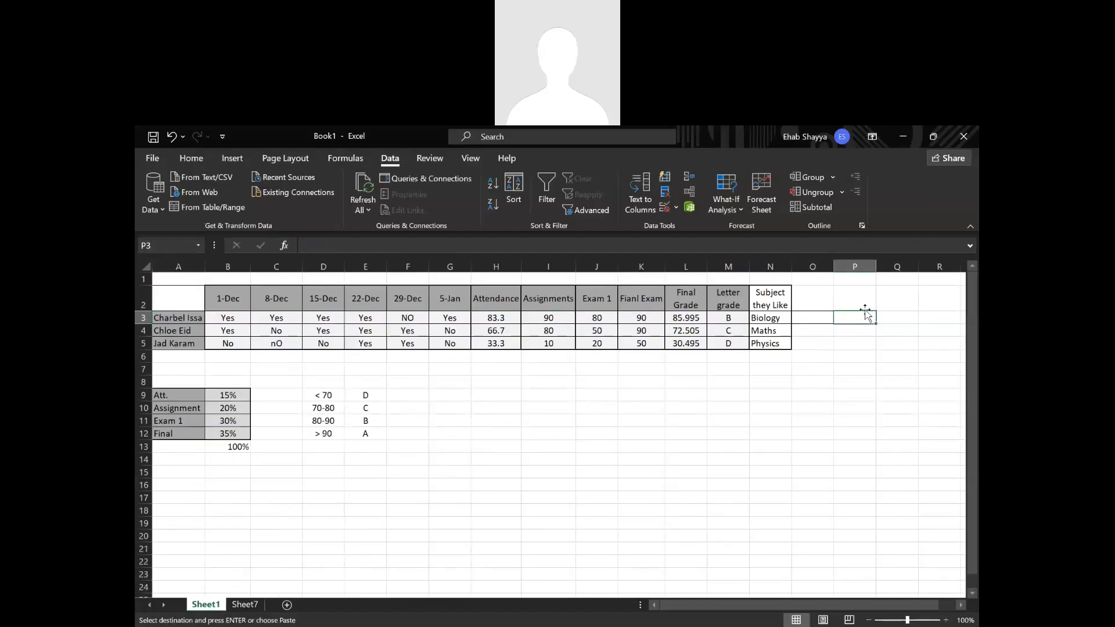
pyautogui.hotkey('ctrl', 'v')
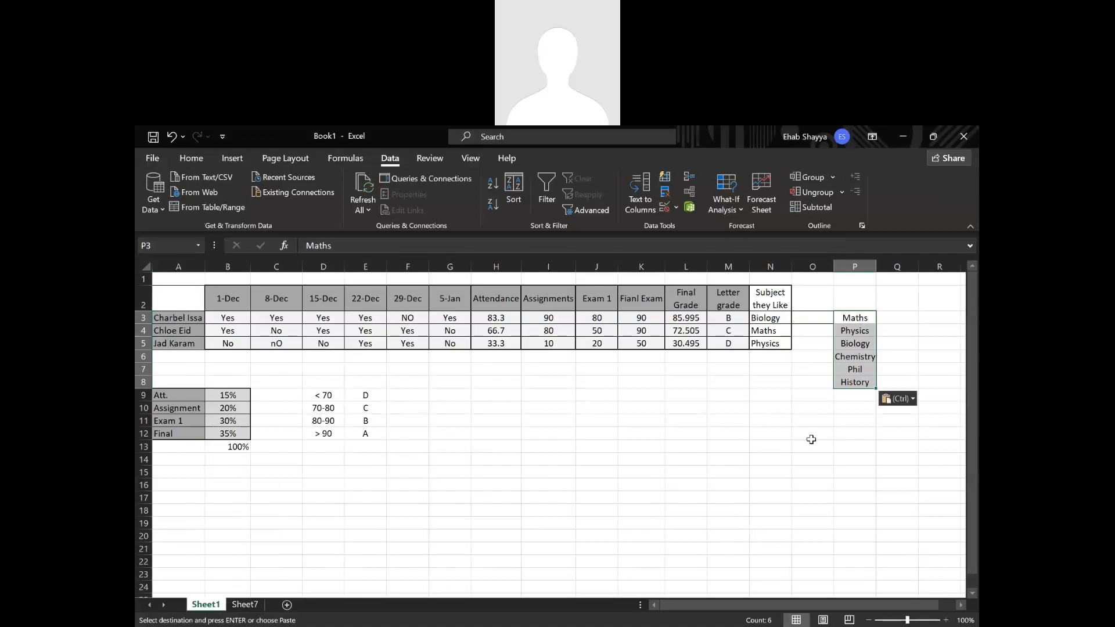
pyautogui.hotkey('ctrl', 'z')
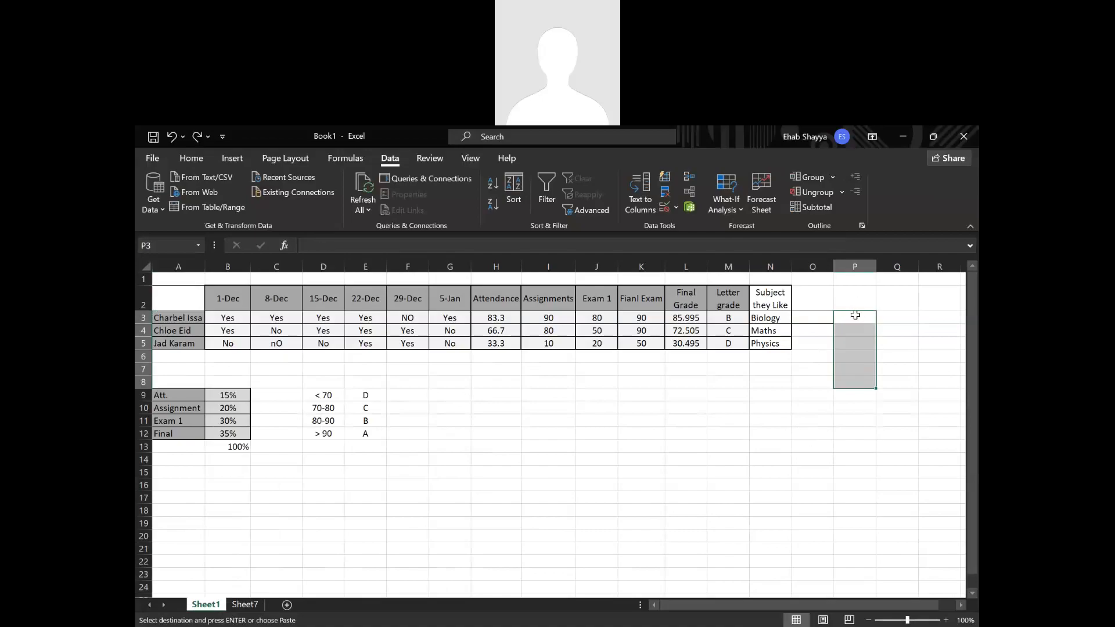
# Compare the dropdown and input message behaviour of the subject cells N3:N5 and O3 with the plain cell P3.
pyautogui.click(784, 318)
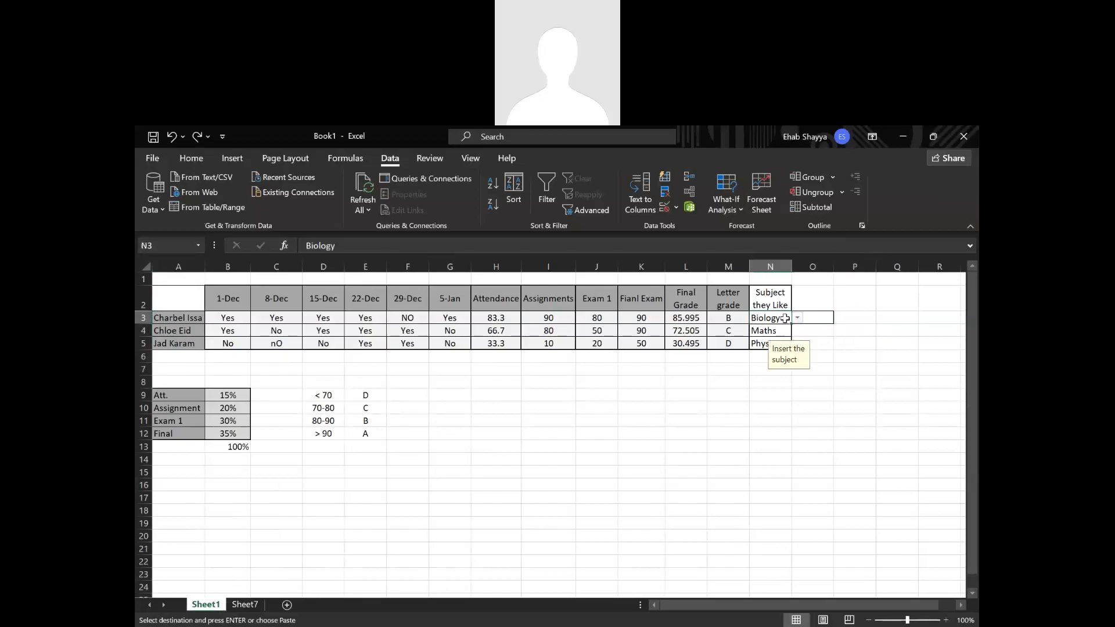
pyautogui.press('Down')
pyautogui.press('Down')
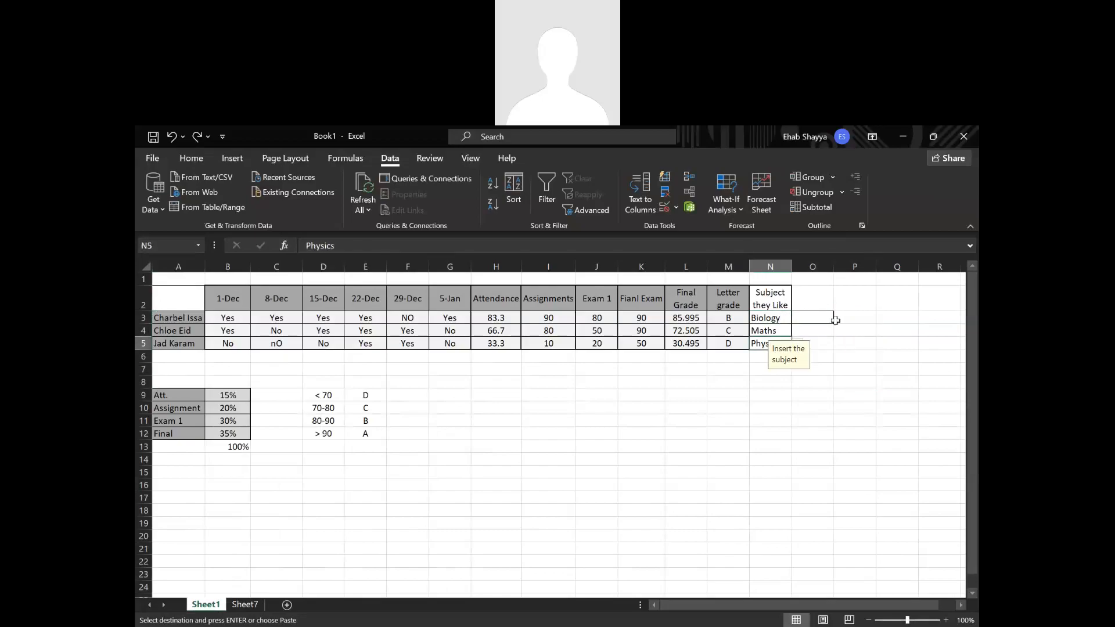
pyautogui.click(828, 319)
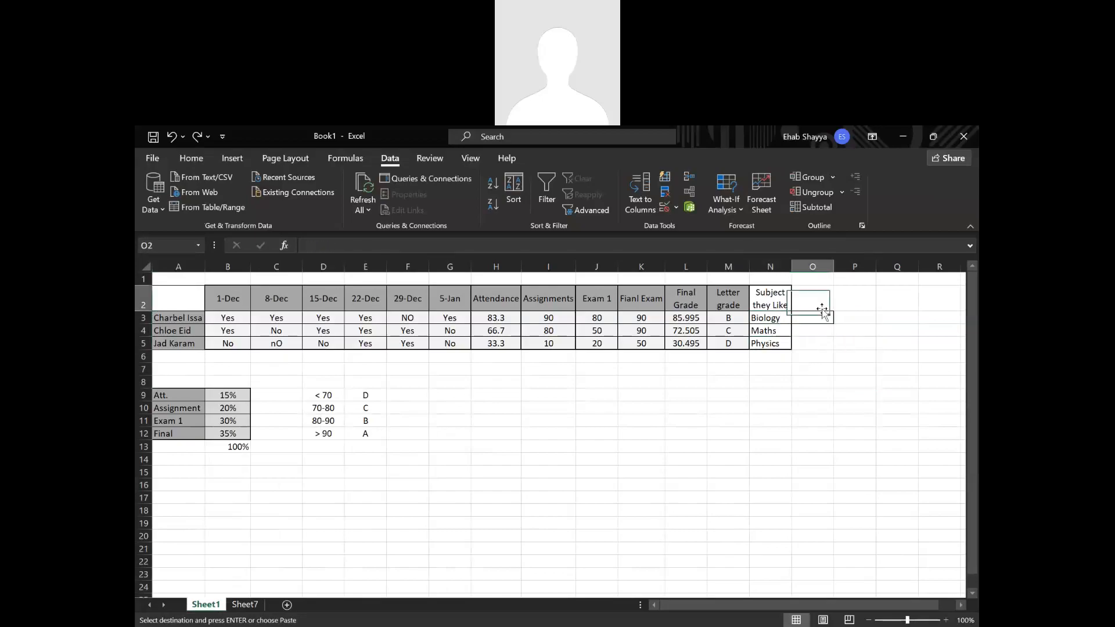
pyautogui.click(855, 319)
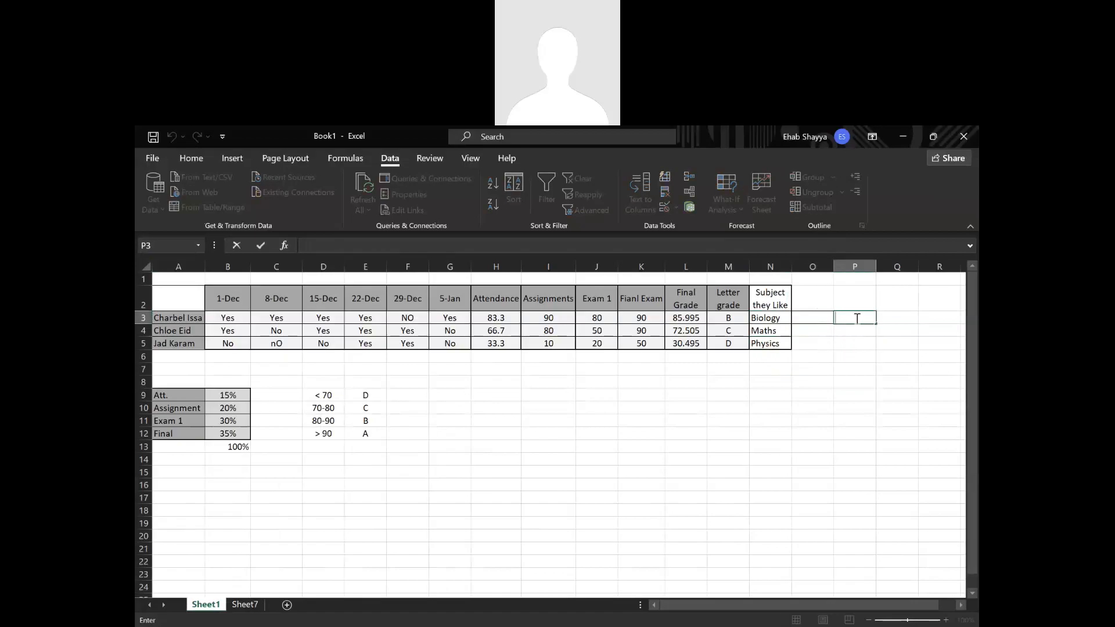
pyautogui.click(856, 325)
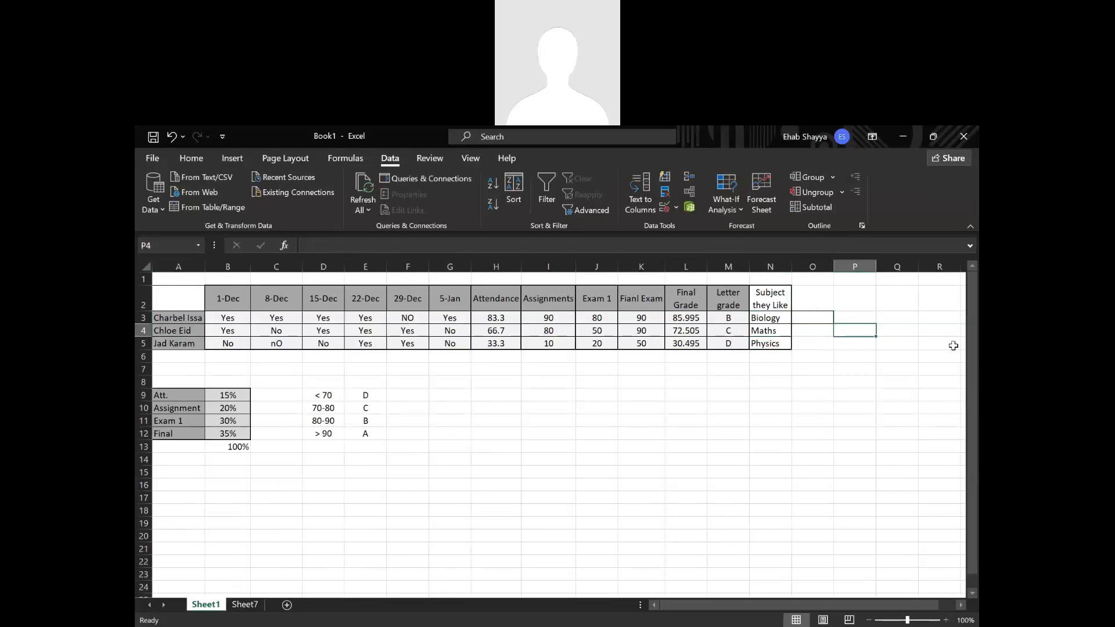
pyautogui.click(868, 393)
pyautogui.click(774, 318)
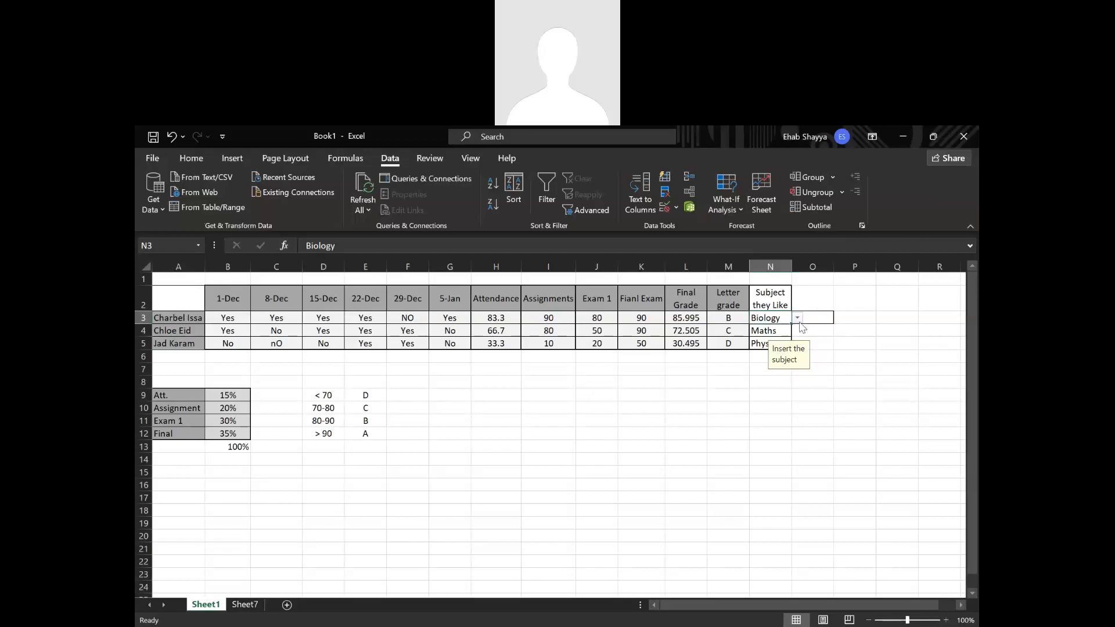
pyautogui.click(690, 448)
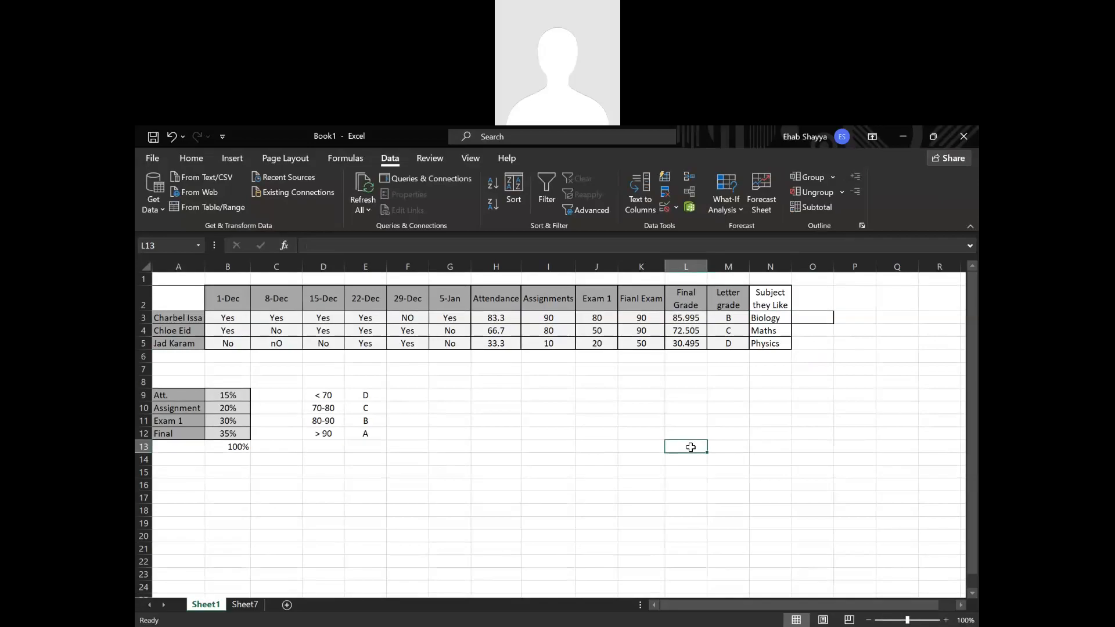
pyautogui.click(771, 324)
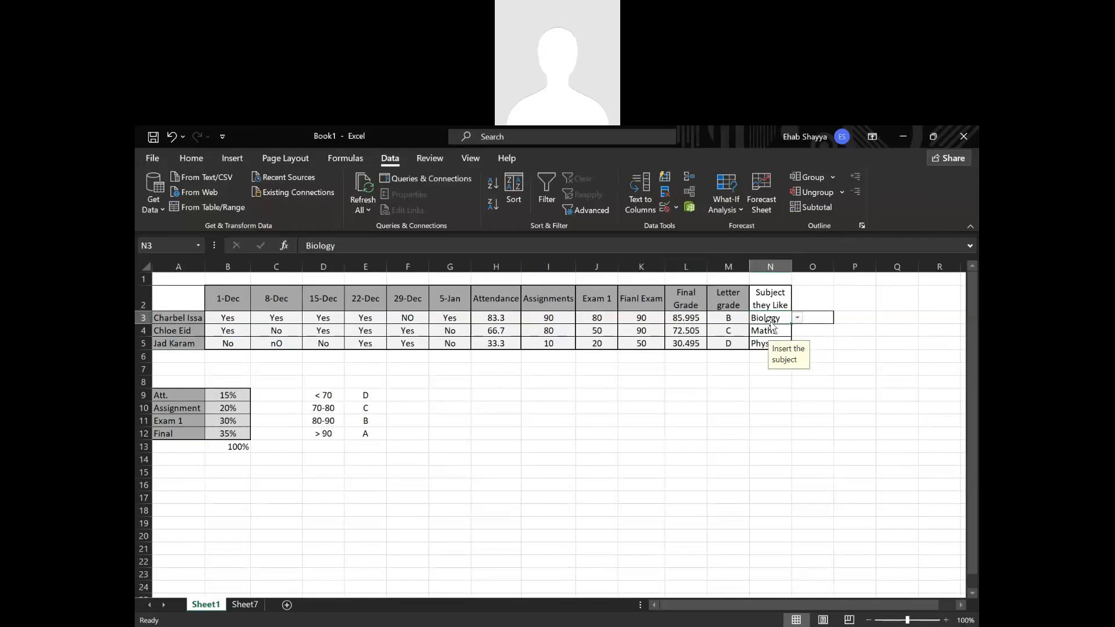
# Clear the subject entry from cell N3 and check the empty cell's input message and dropdown list.
pyautogui.press('Delete')
pyautogui.click(770, 381)
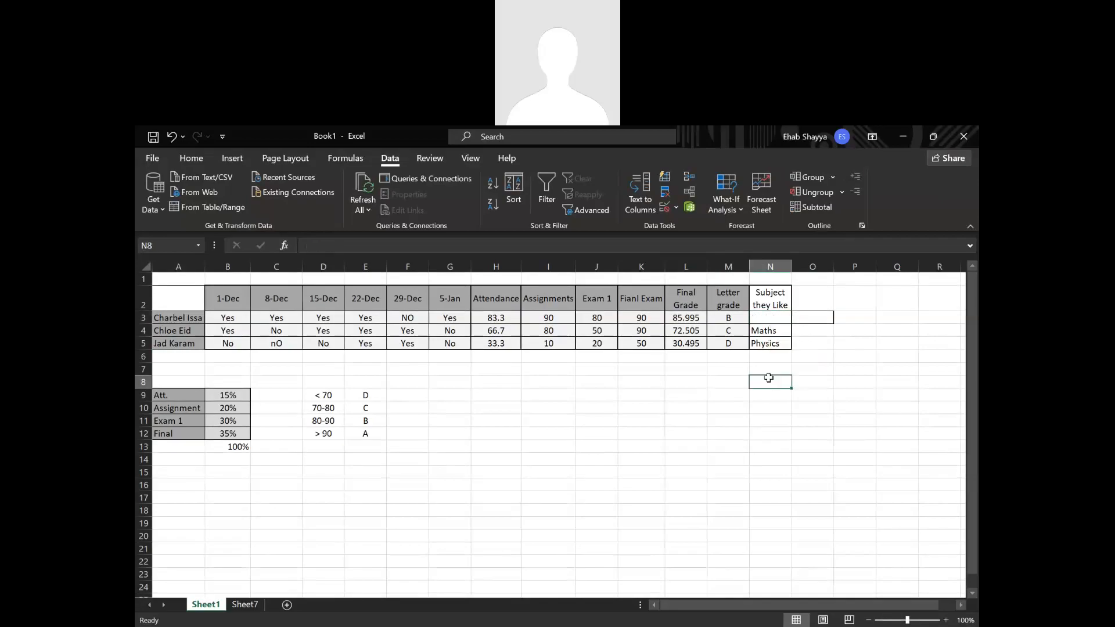
pyautogui.click(783, 320)
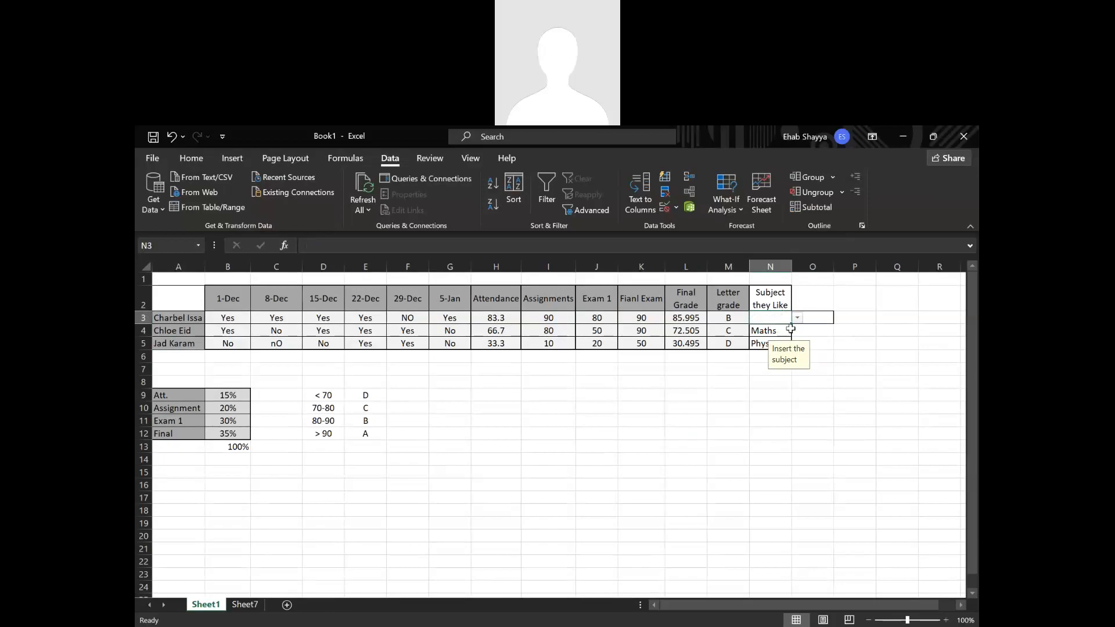
pyautogui.click(799, 392)
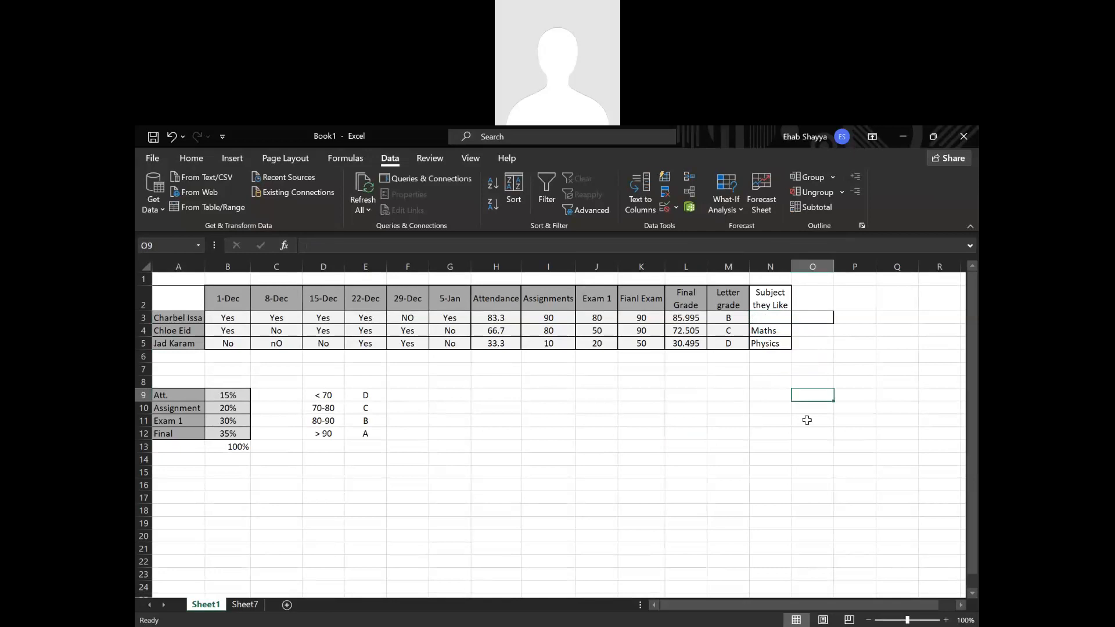
pyautogui.click(780, 319)
pyautogui.click(798, 319)
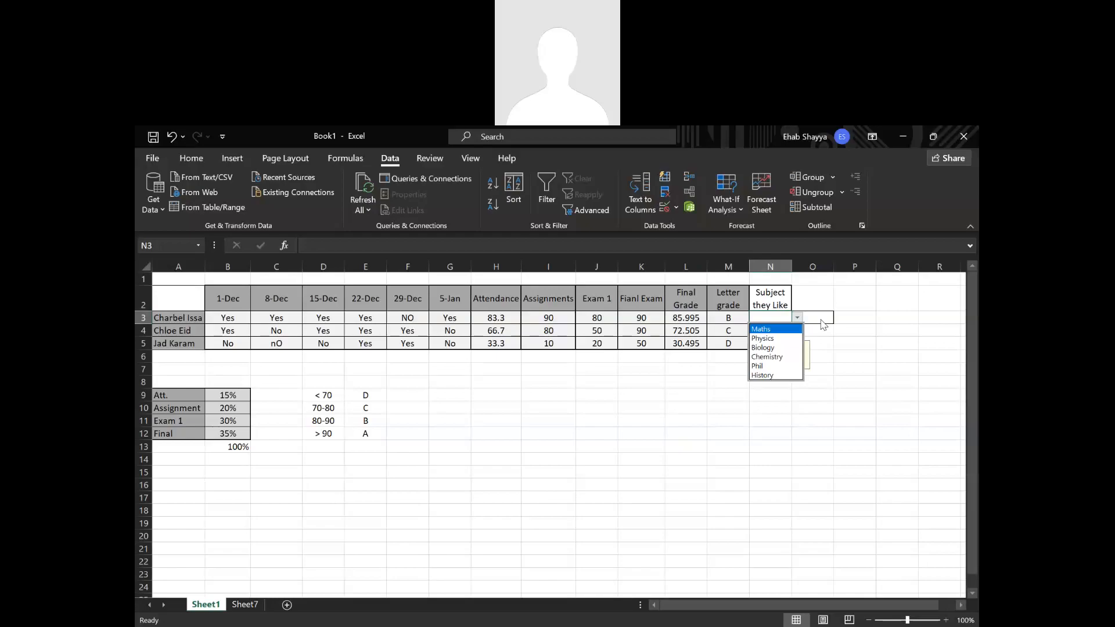
pyautogui.press('Escape')
pyautogui.click(835, 407)
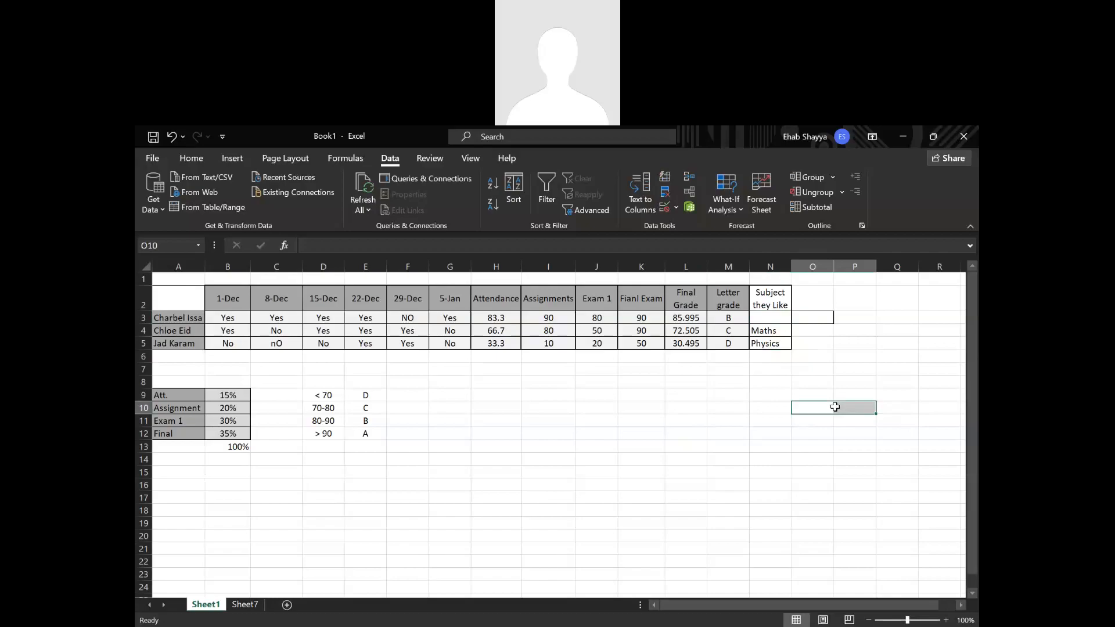
# Choose Phil from the dropdown as the subject in cell N3.
pyautogui.click(781, 317)
pyautogui.click(798, 318)
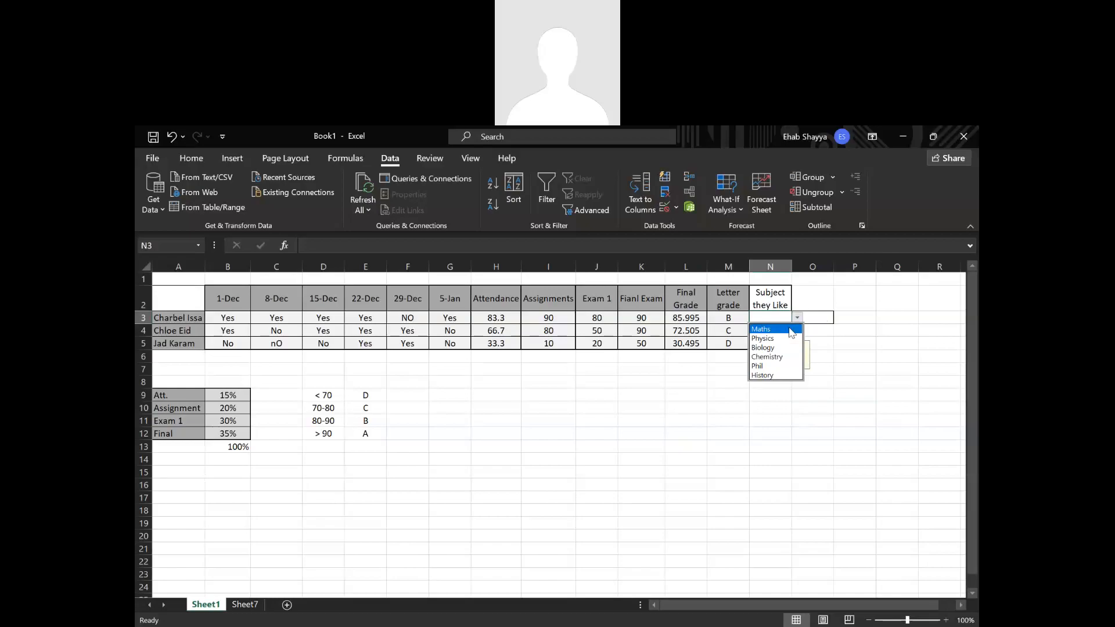
pyautogui.click(756, 366)
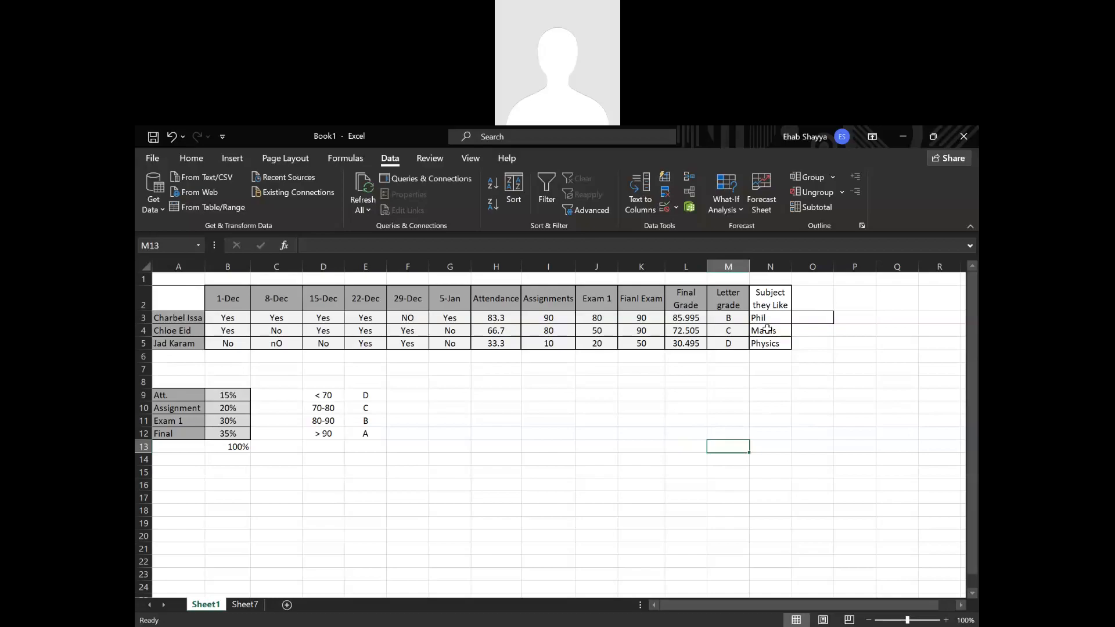
pyautogui.moveTo(876, 281); pyautogui.dragTo(857, 304)
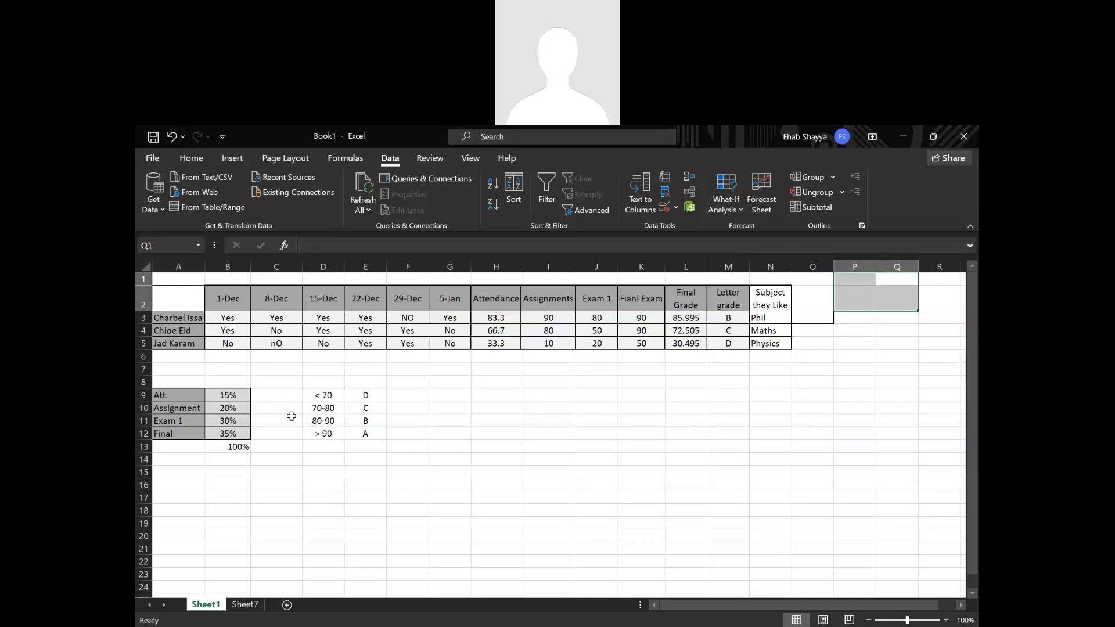
# Examine the conditional formatting options available for the letter grades in M3:M5, without applying any rule.
pyautogui.click(197, 158)
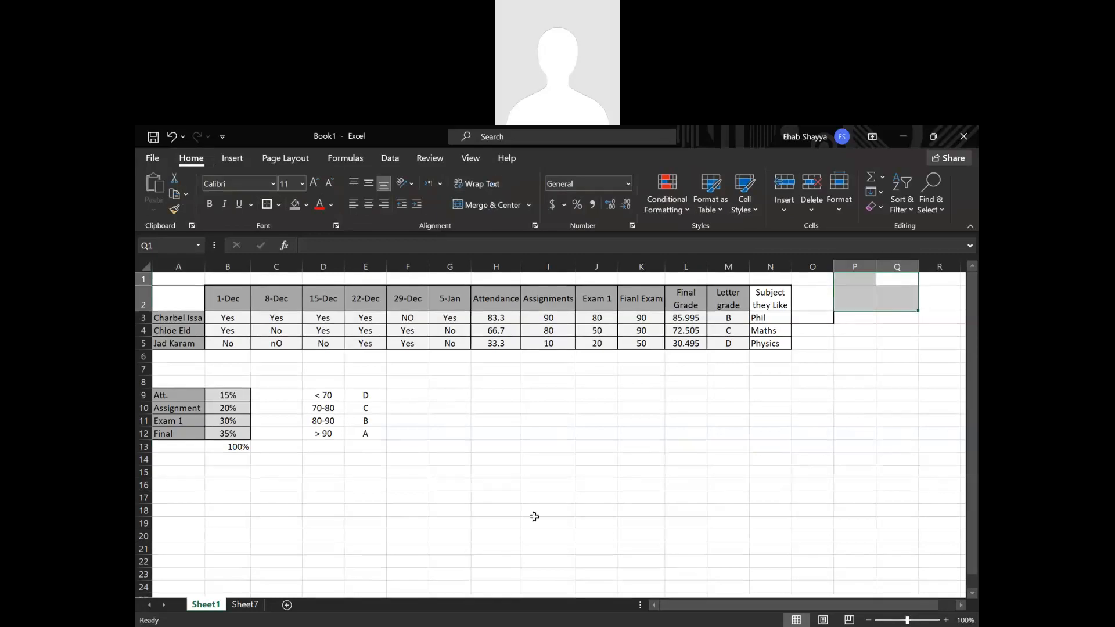
pyautogui.click(723, 321)
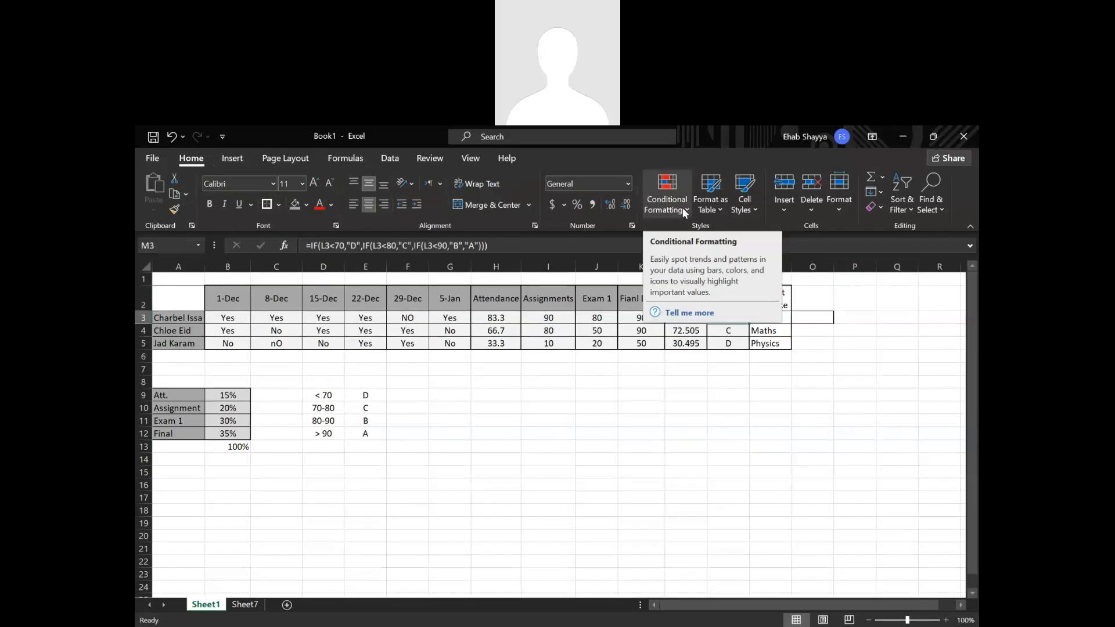
pyautogui.click(813, 458)
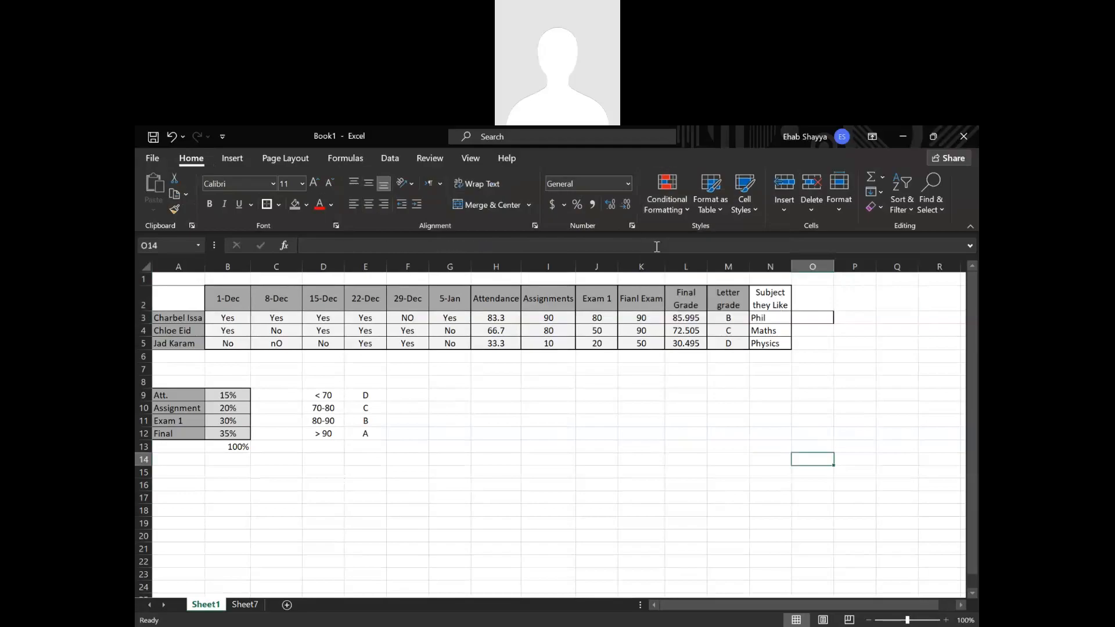
pyautogui.click(677, 204)
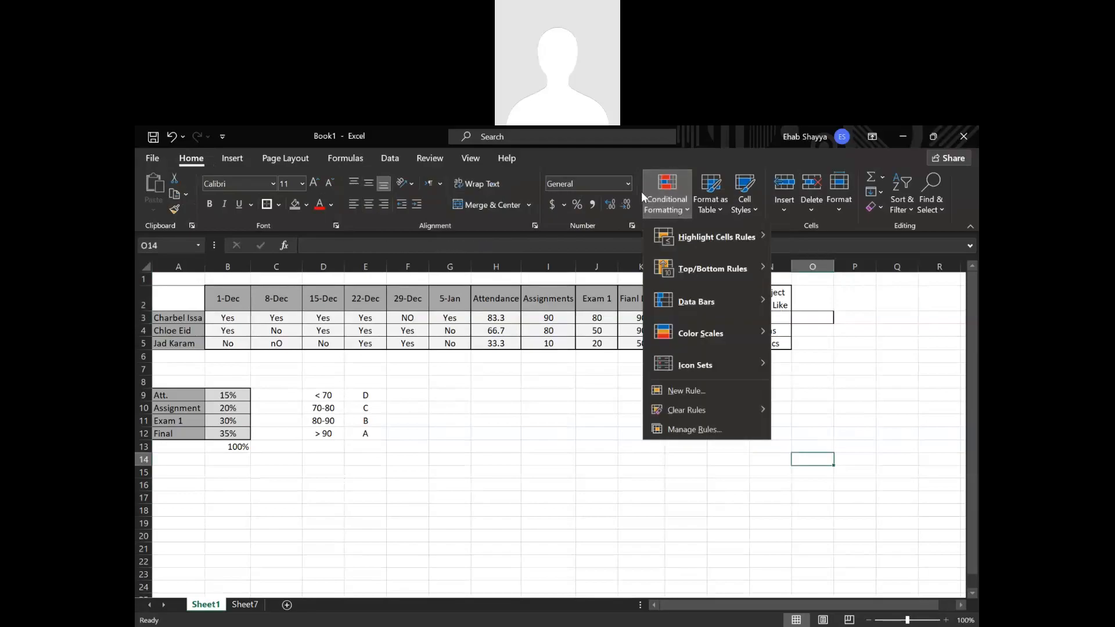
pyautogui.click(597, 347)
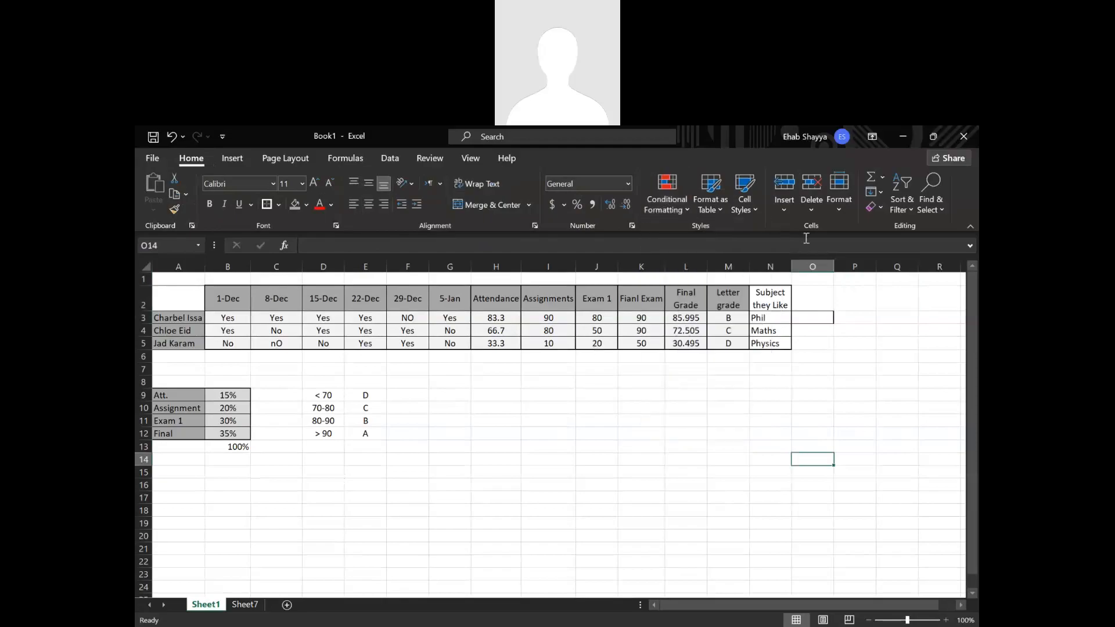
pyautogui.moveTo(727, 317); pyautogui.dragTo(727, 343)
pyautogui.click(674, 200)
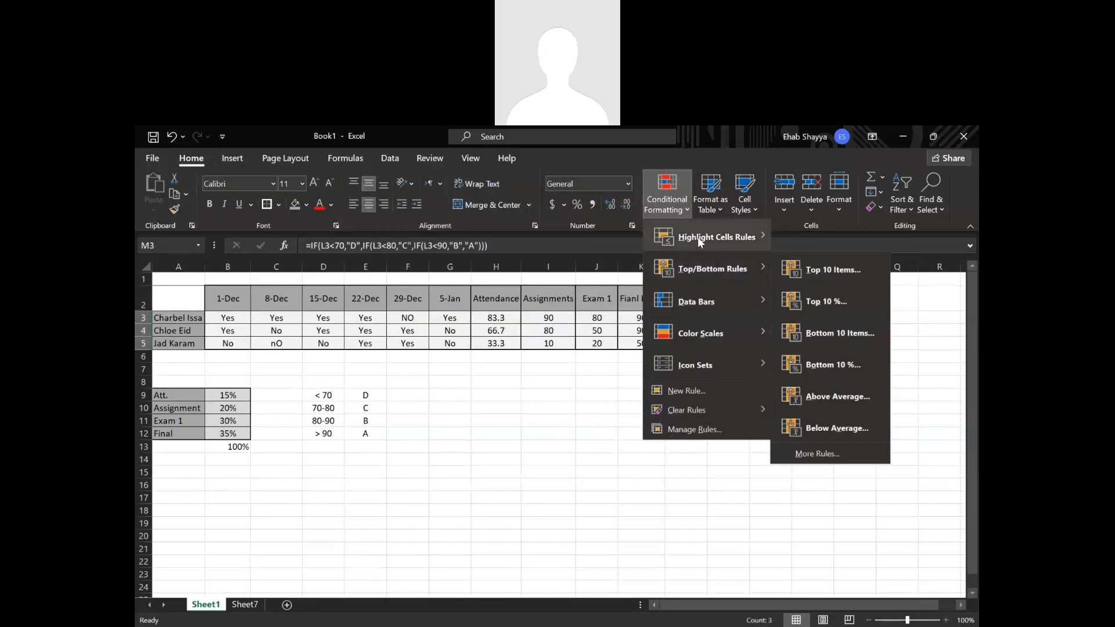
pyautogui.click(610, 373)
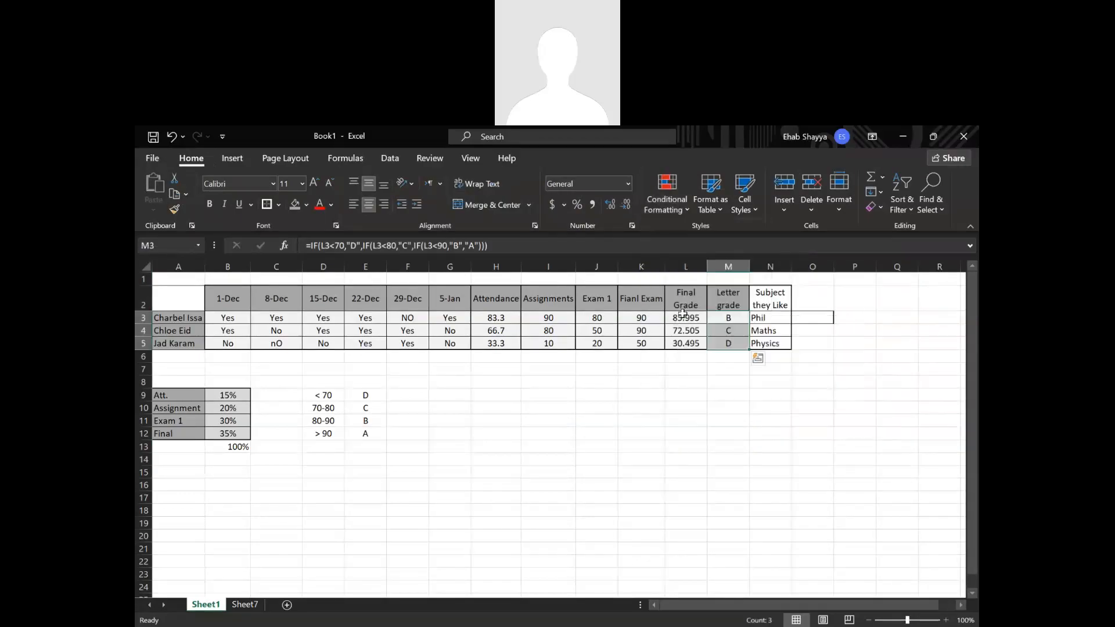
# Try a red-white-blue color scale on the final grades in L3:L5, and undo it.
pyautogui.moveTo(685, 318)
pyautogui.mouseDown()
pyautogui.moveTo(683, 353)
pyautogui.moveTo(684, 318)
pyautogui.mouseUp()
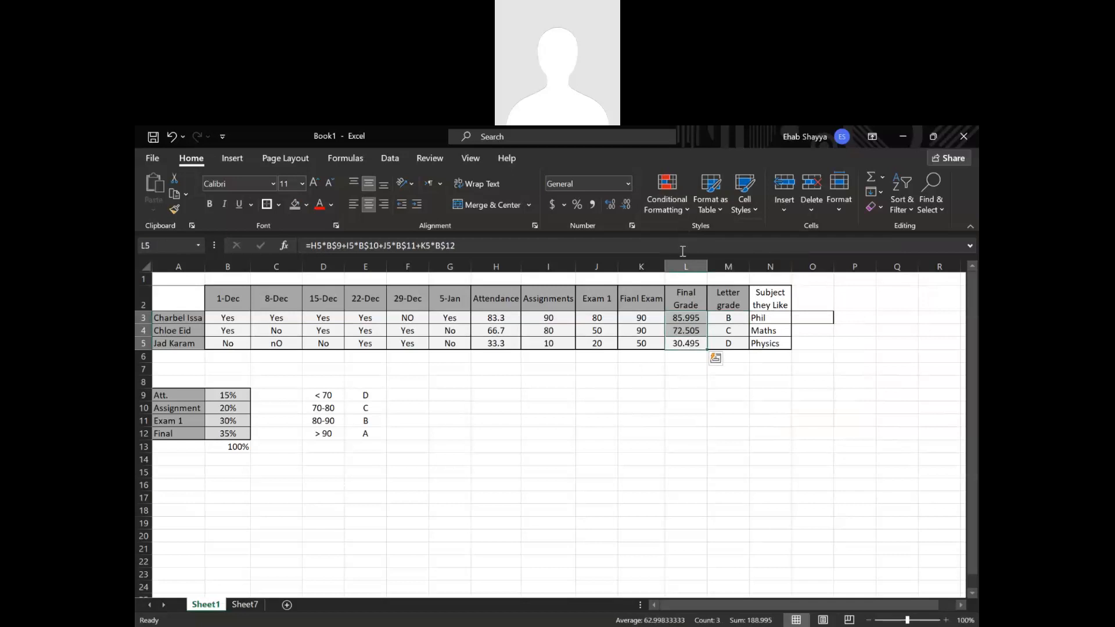
pyautogui.click(686, 212)
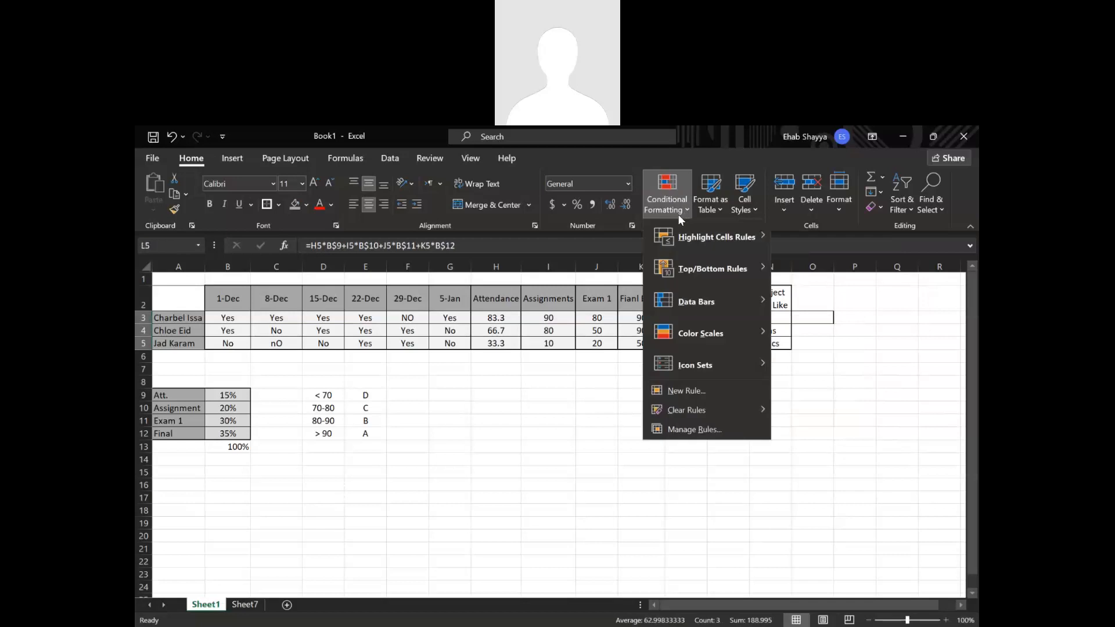
pyautogui.moveTo(688, 336)
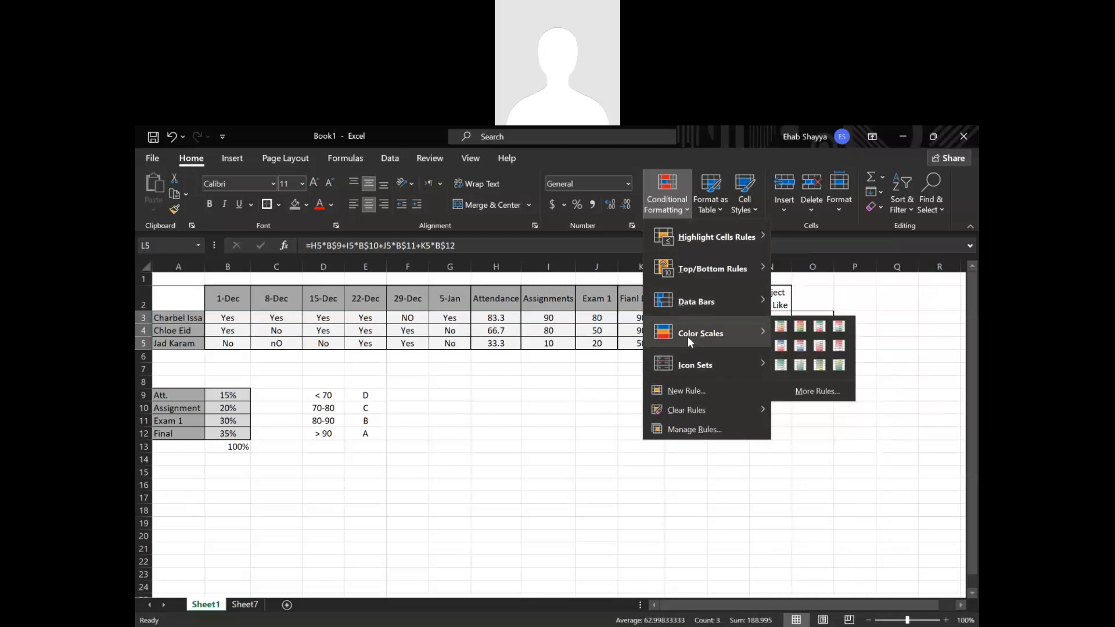
pyautogui.click(801, 345)
pyautogui.click(851, 441)
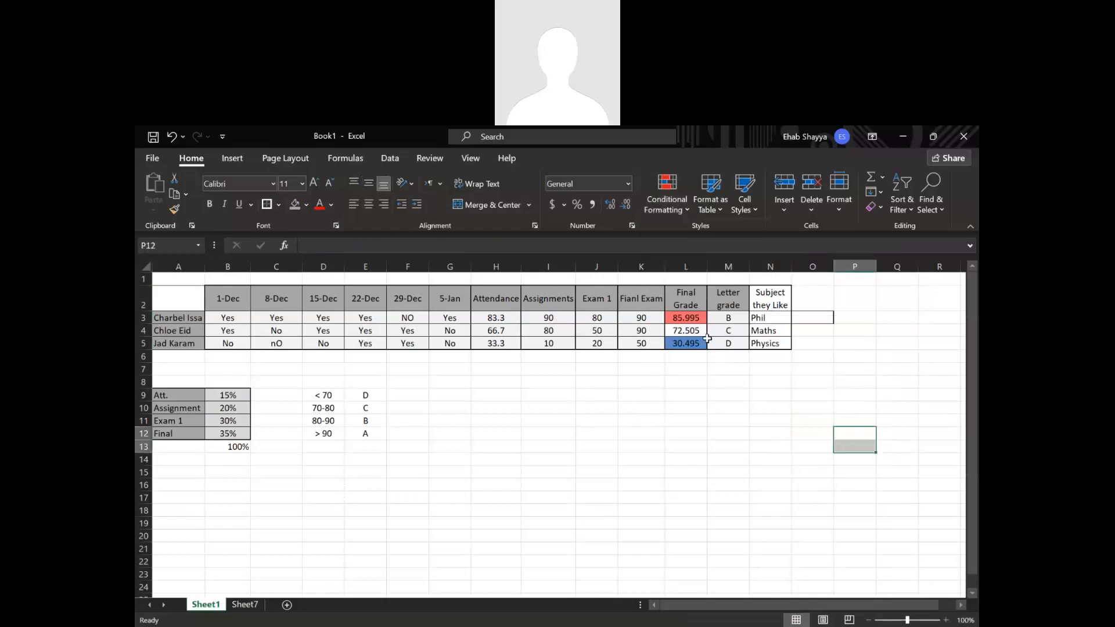
pyautogui.hotkey('ctrl', 'z')
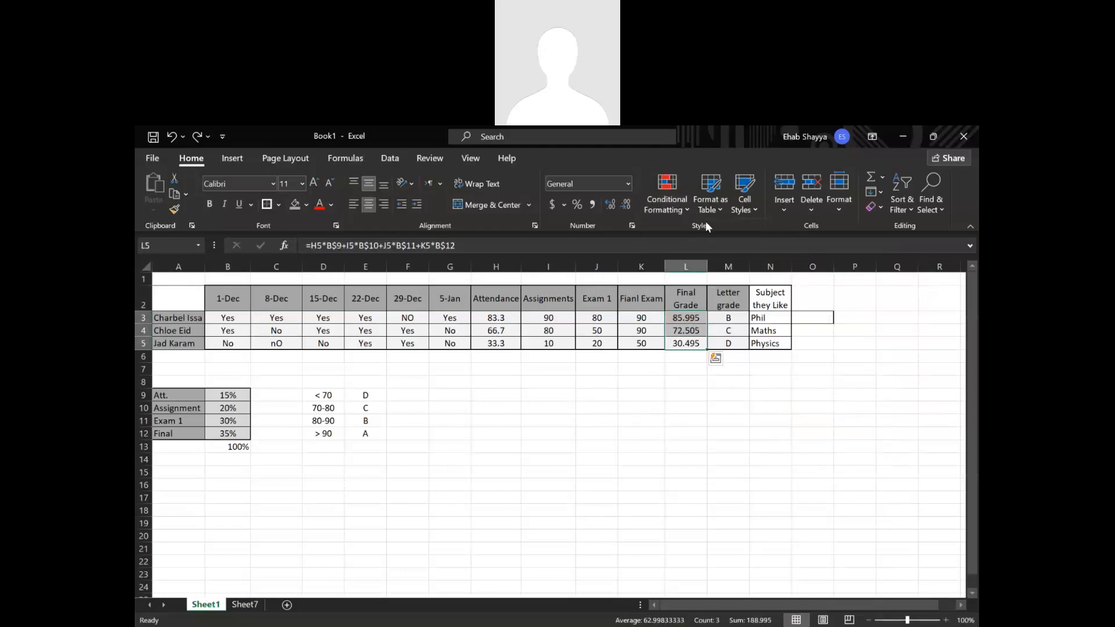
# Start a new 2-Color Scale formatting rule for L3:L5 based on cell values, with Lowest Value as the minimum type.
pyautogui.click(684, 209)
pyautogui.click(668, 389)
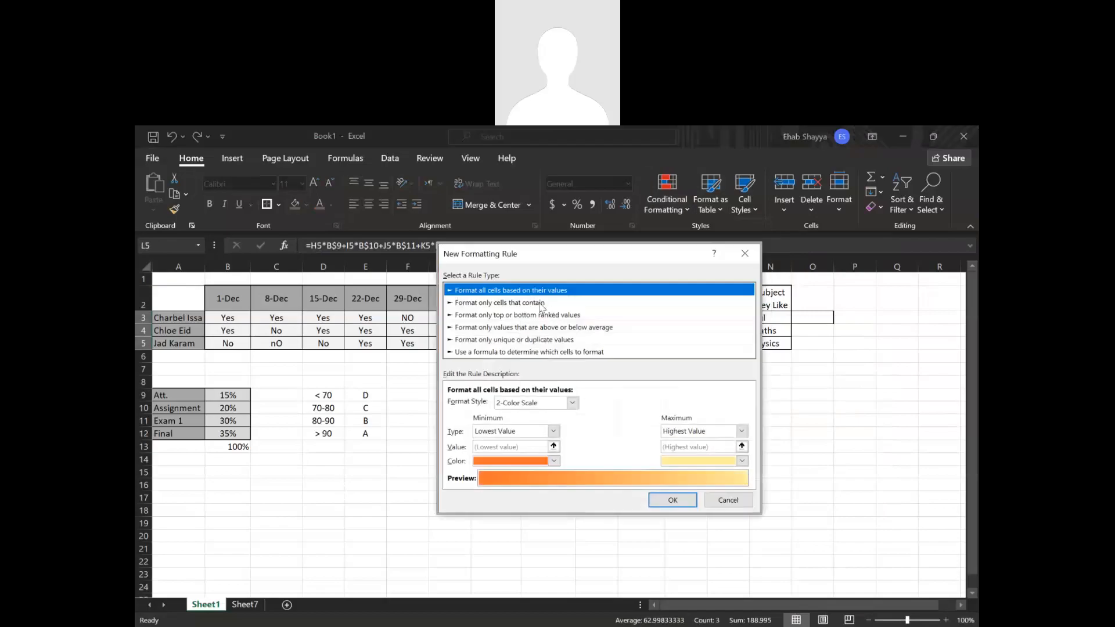
pyautogui.click(539, 303)
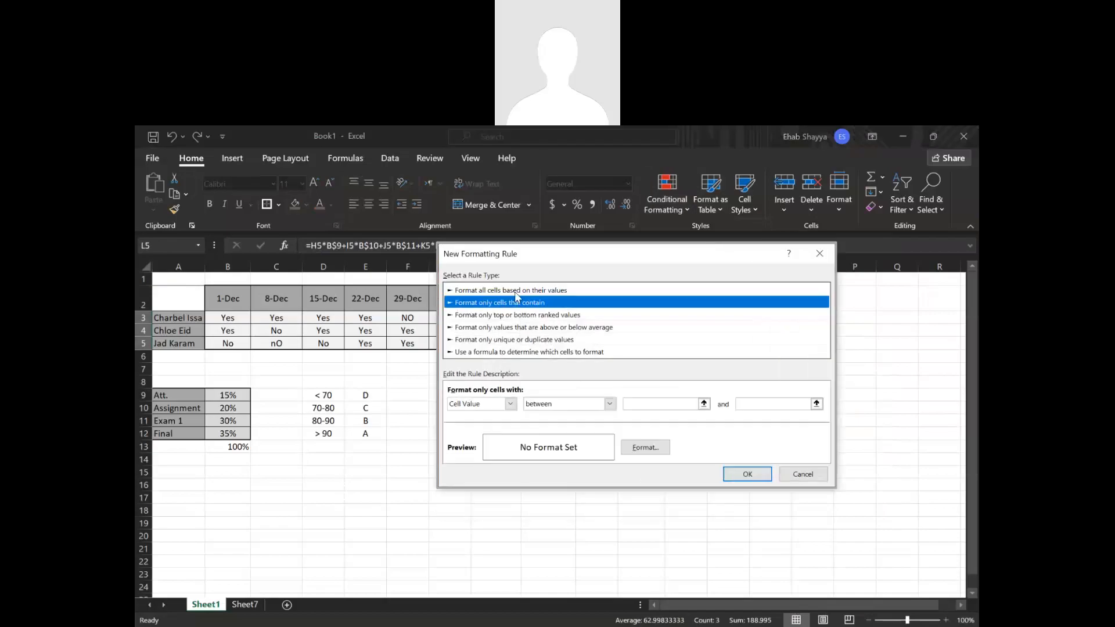
pyautogui.click(515, 291)
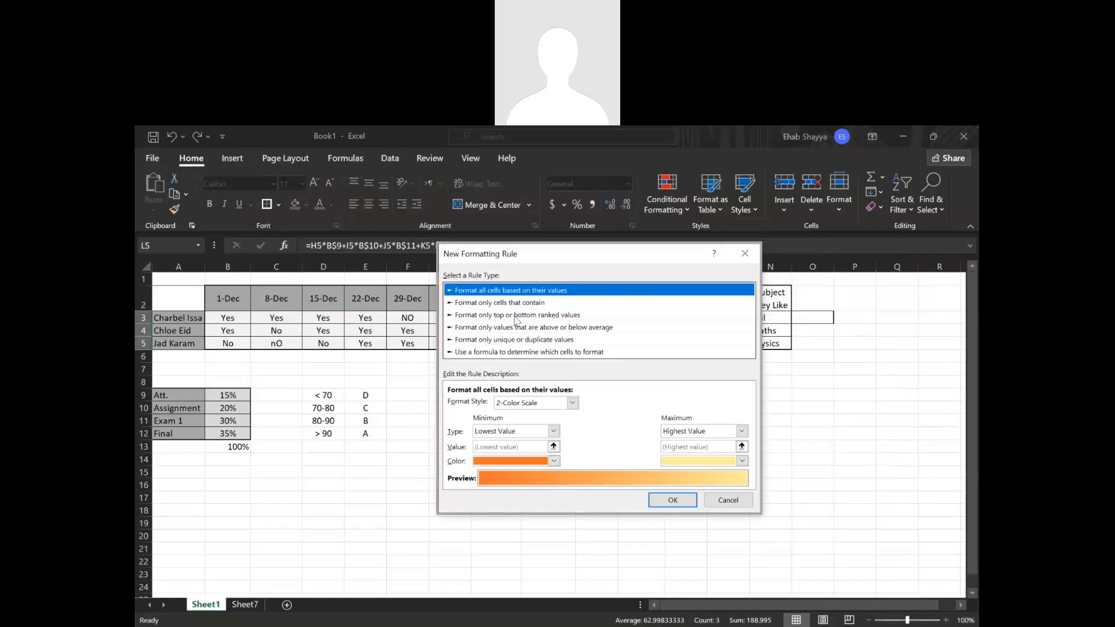
pyautogui.click(551, 432)
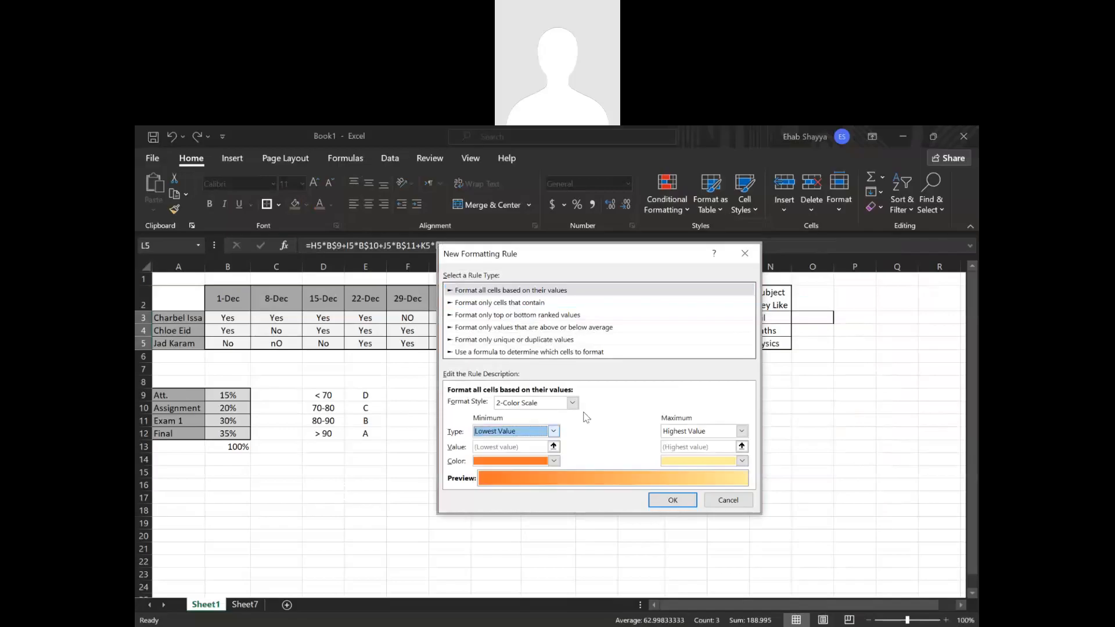
pyautogui.click(503, 444)
# Apply the 2-Color Scale rule with red for the minimum and green for the maximum, and undo it.
pyautogui.click(553, 461)
pyautogui.click(490, 582)
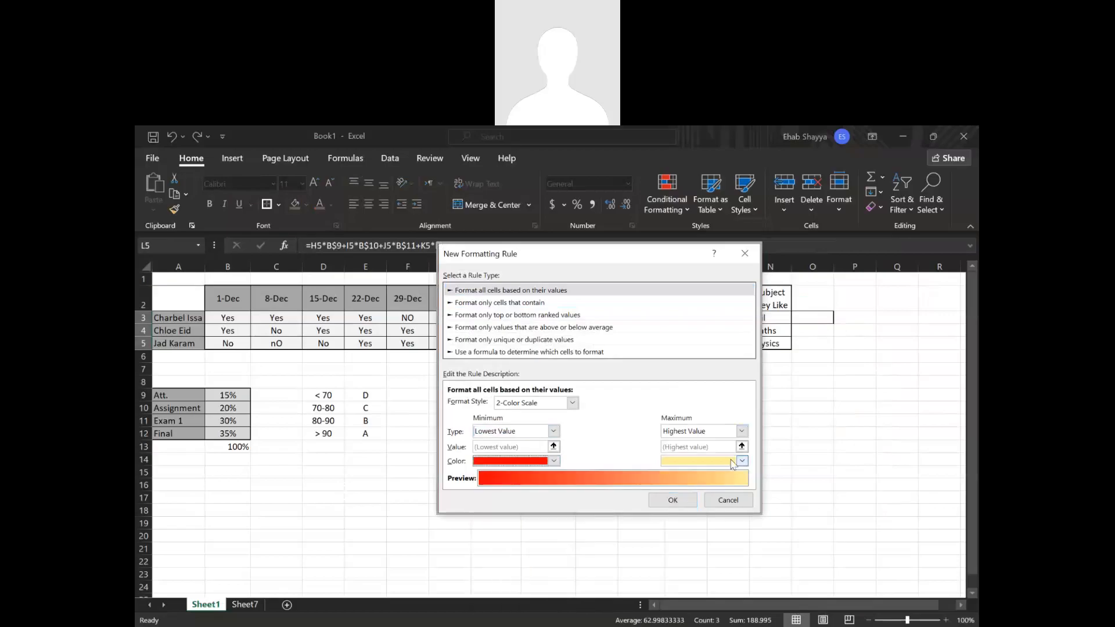
pyautogui.click(741, 460)
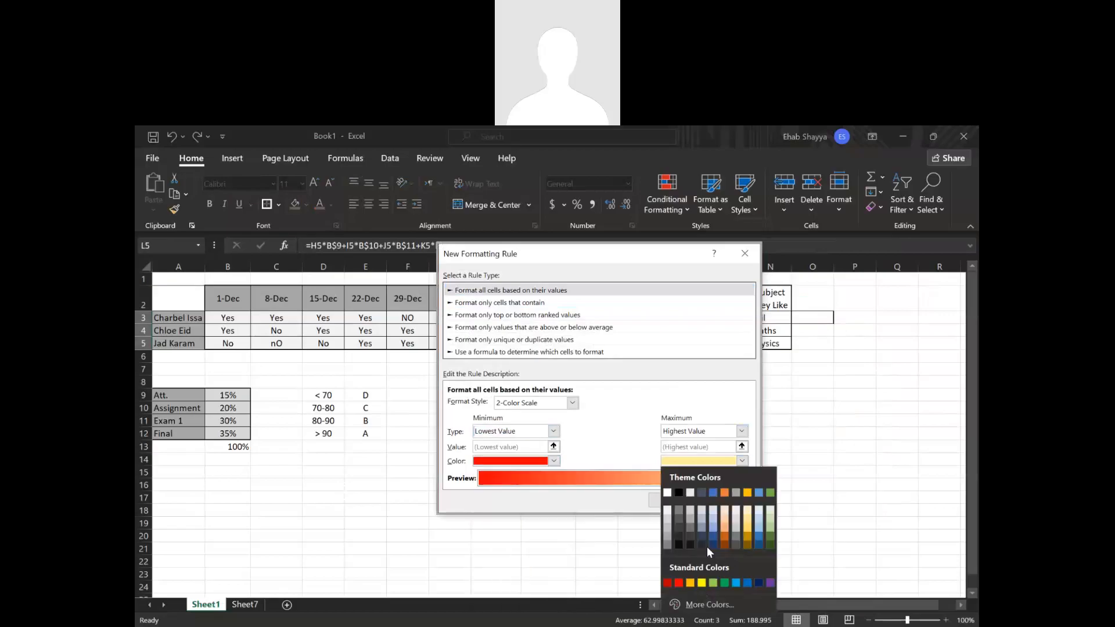
pyautogui.click(771, 494)
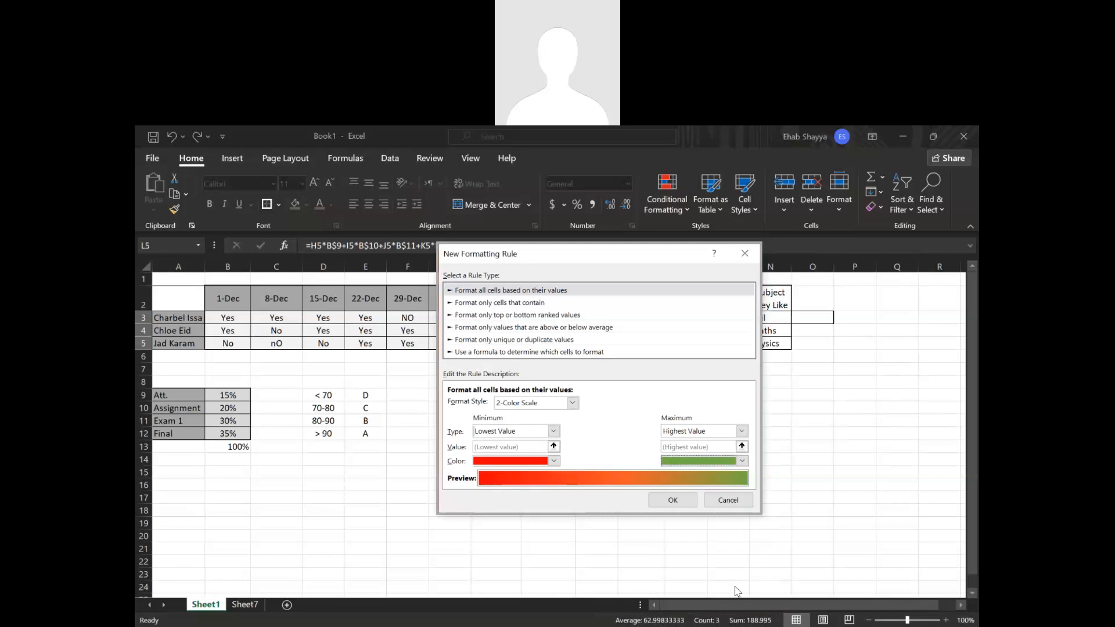
pyautogui.click(674, 498)
pyautogui.click(685, 511)
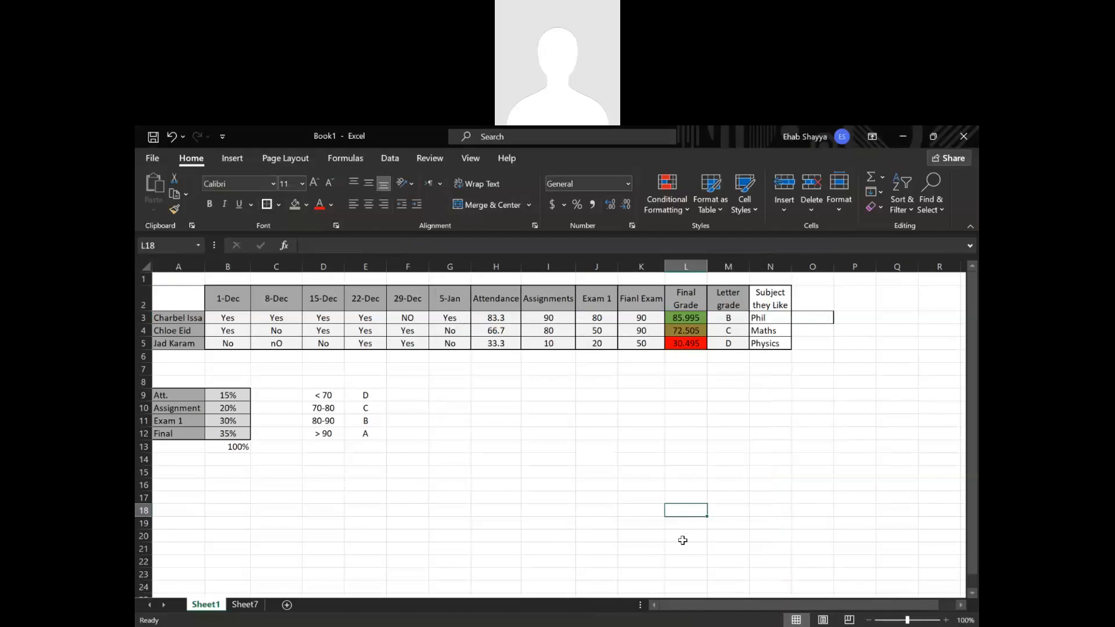
pyautogui.hotkey('ctrl', 'z')
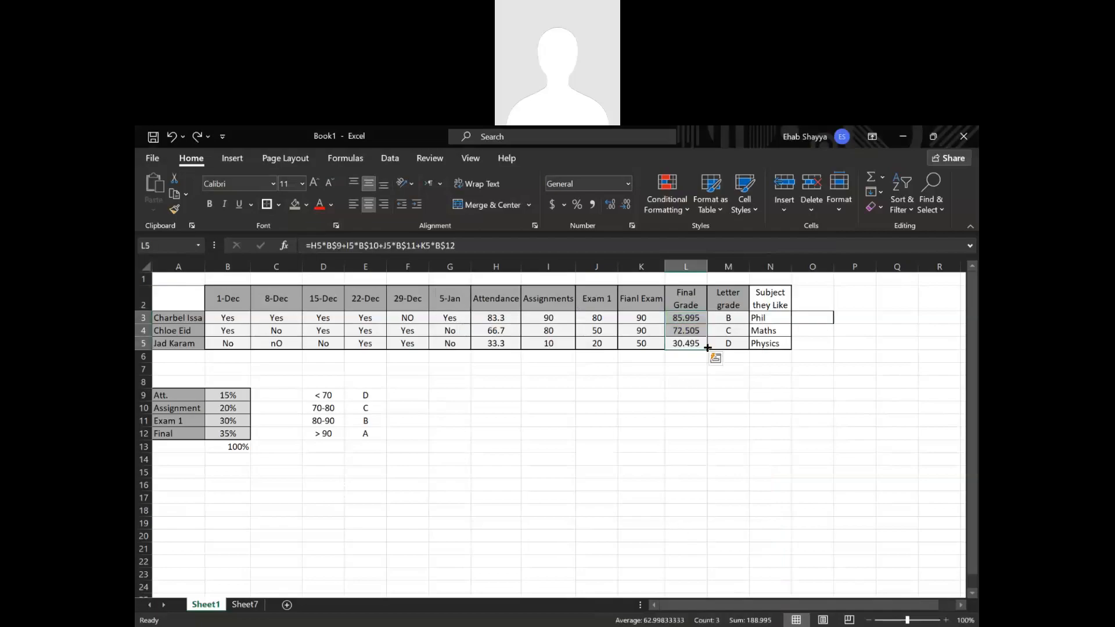
# Start a new formatting rule for letter grades M3:M5 that formats only cells with specific text containing B.
pyautogui.moveTo(727, 318); pyautogui.dragTo(729, 342)
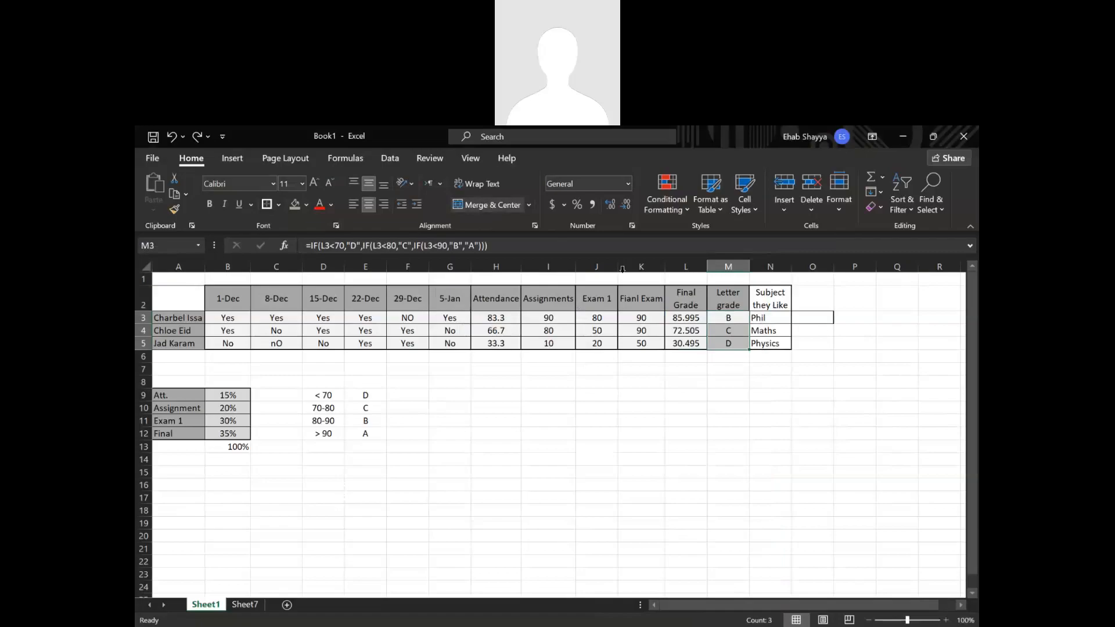
pyautogui.click(644, 206)
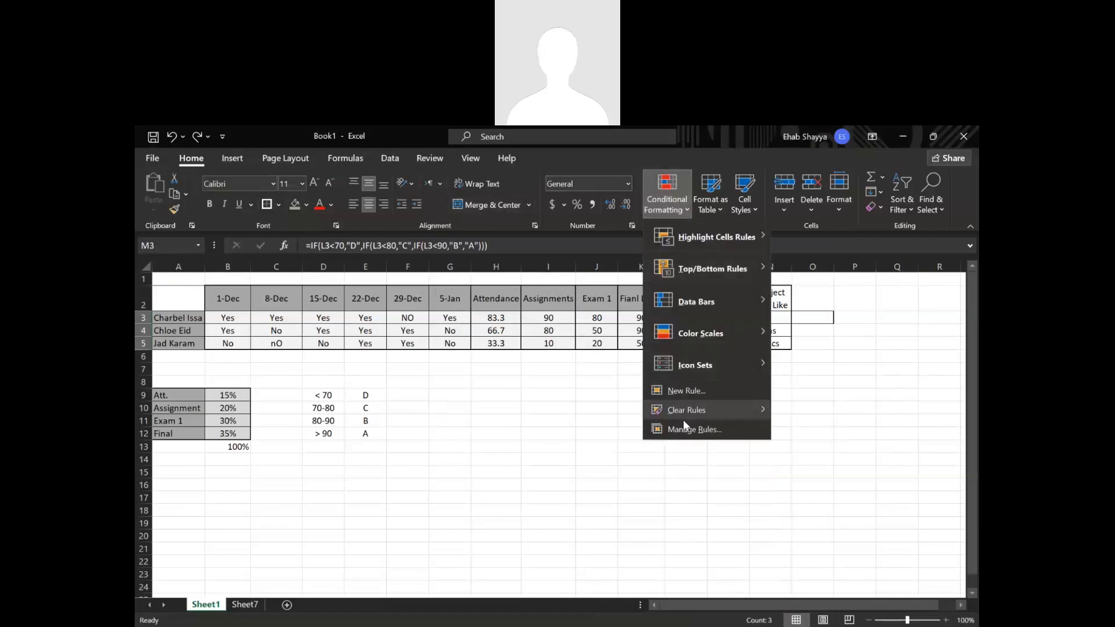
pyautogui.click(688, 389)
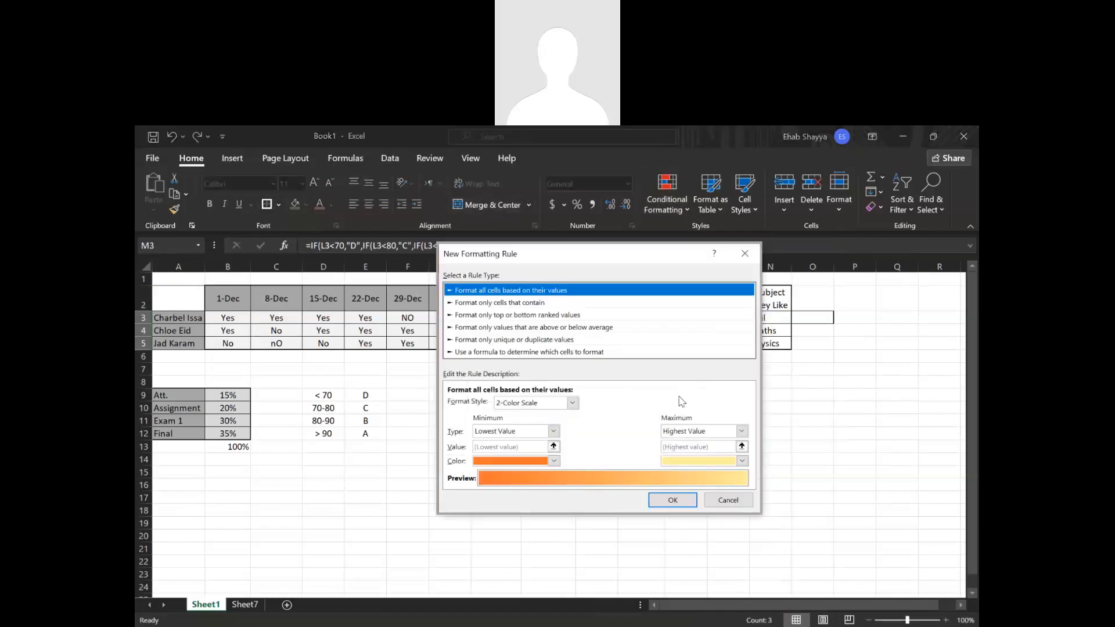
pyautogui.click(517, 302)
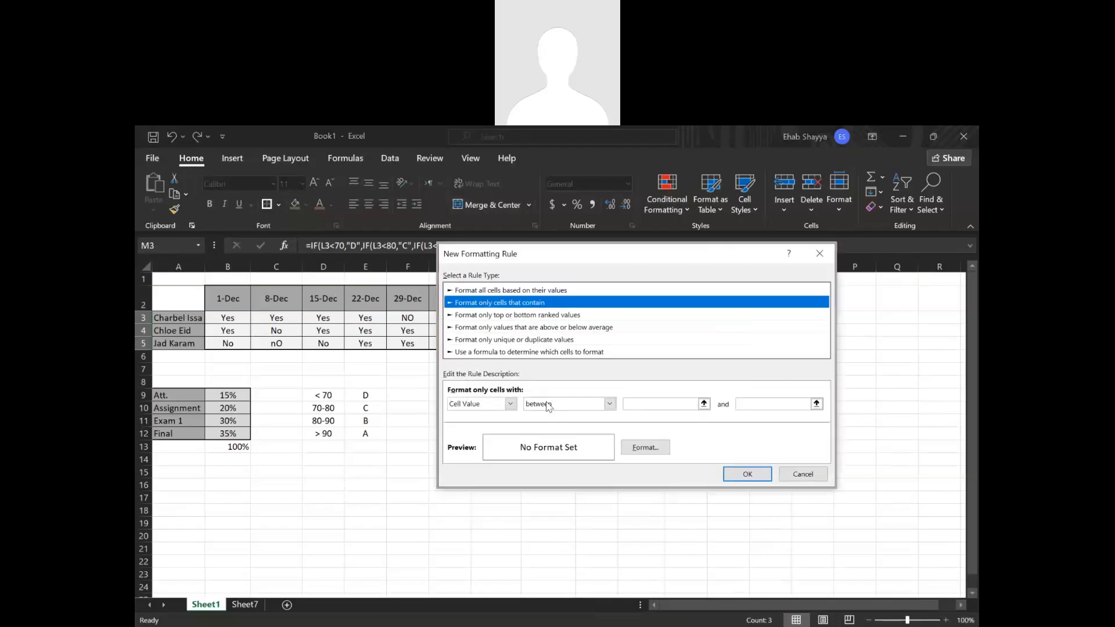
pyautogui.click(491, 405)
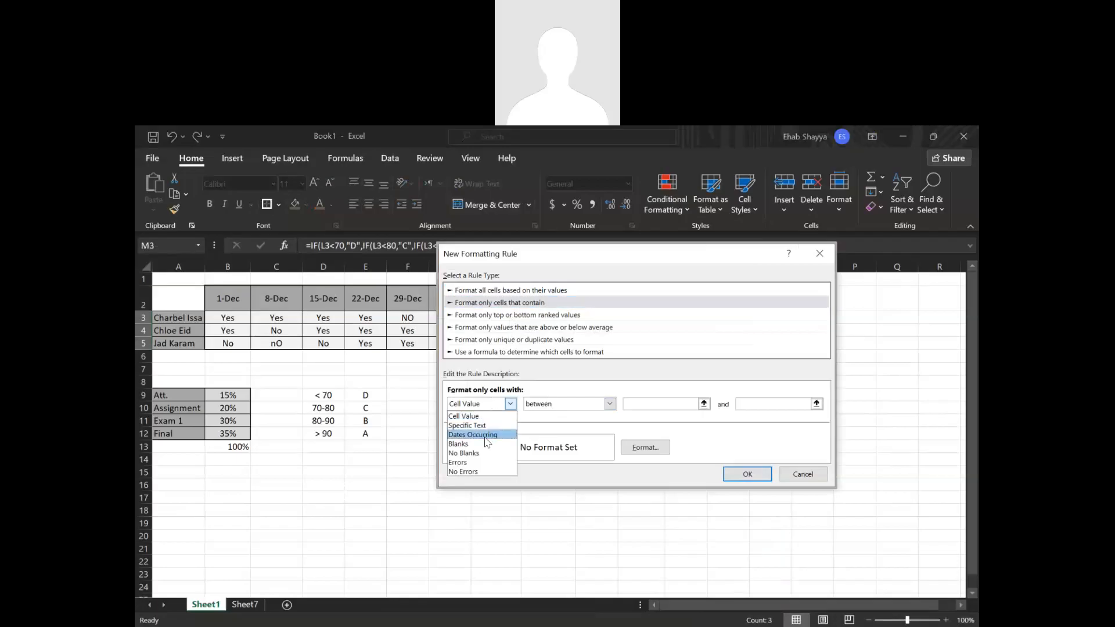
pyautogui.click(482, 427)
pyautogui.click(622, 405)
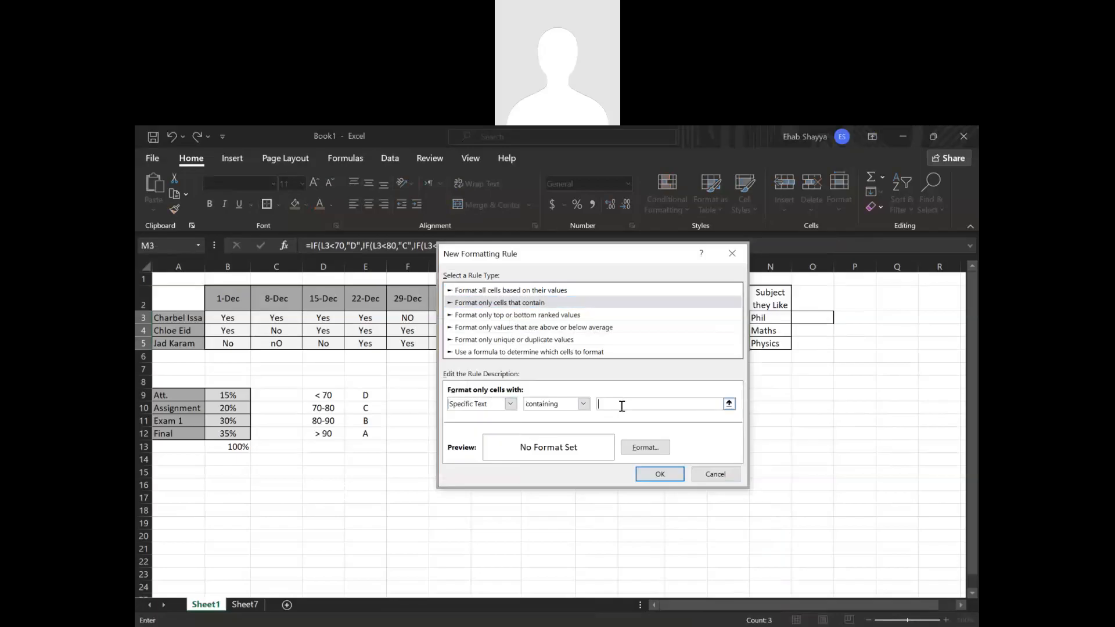
pyautogui.write('B')
# Give the rule's format a green fill and a bold blue font.
pyautogui.click(638, 451)
pyautogui.click(538, 208)
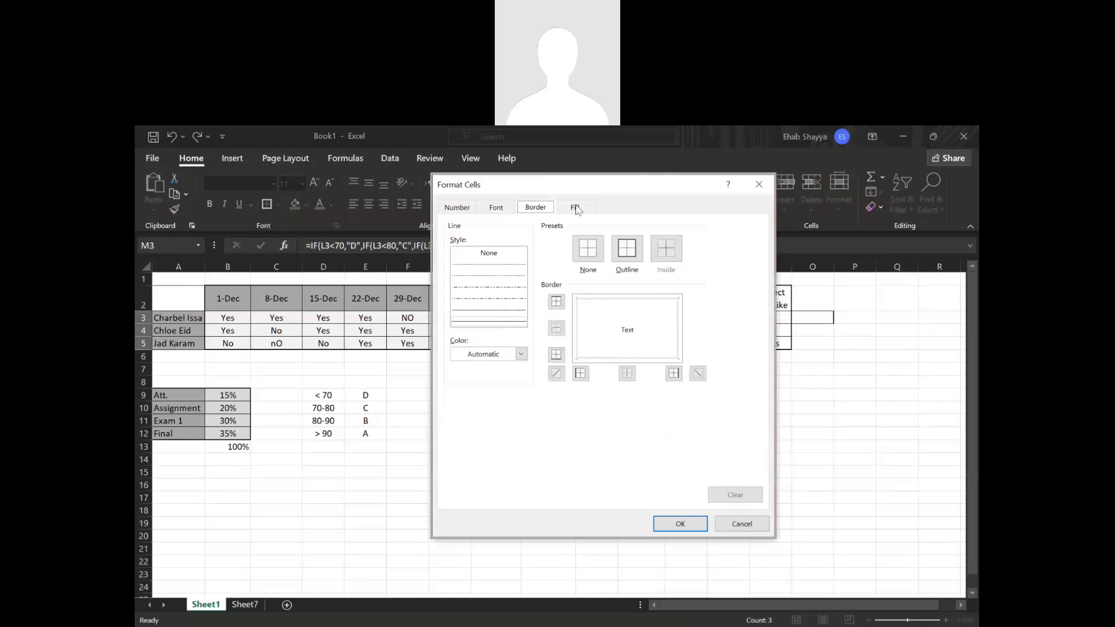
pyautogui.click(577, 208)
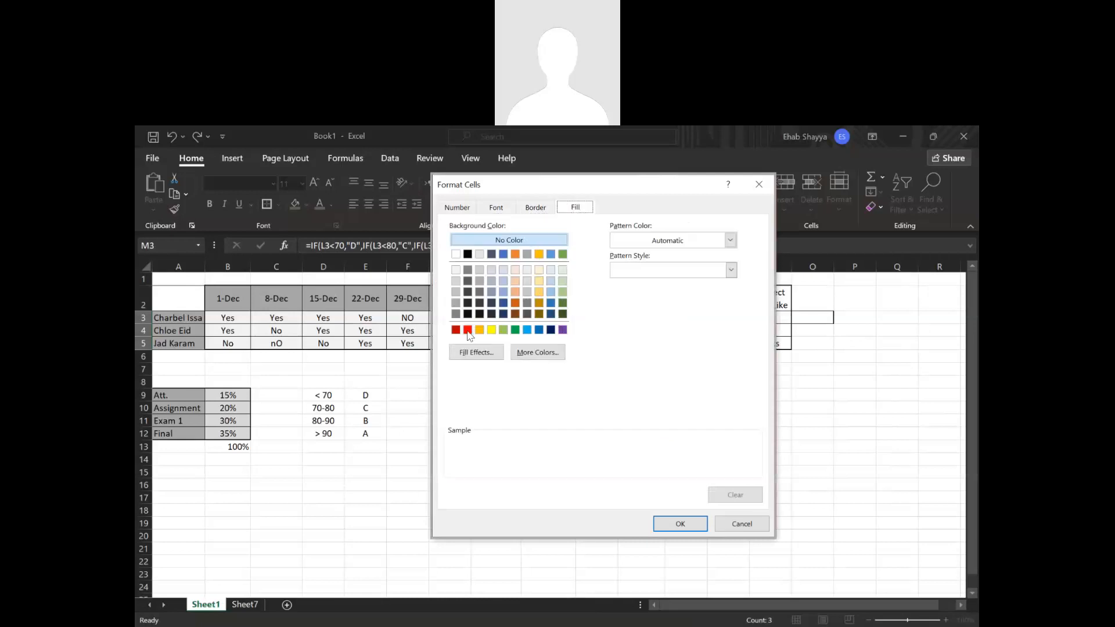
pyautogui.click(515, 330)
pyautogui.click(496, 208)
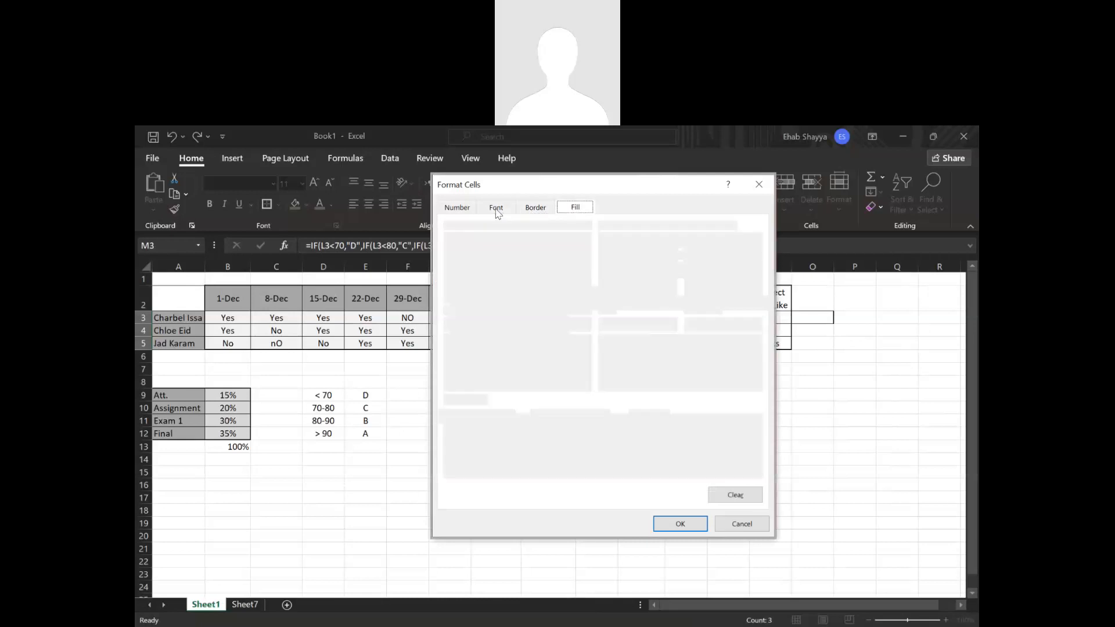
pyautogui.click(646, 329)
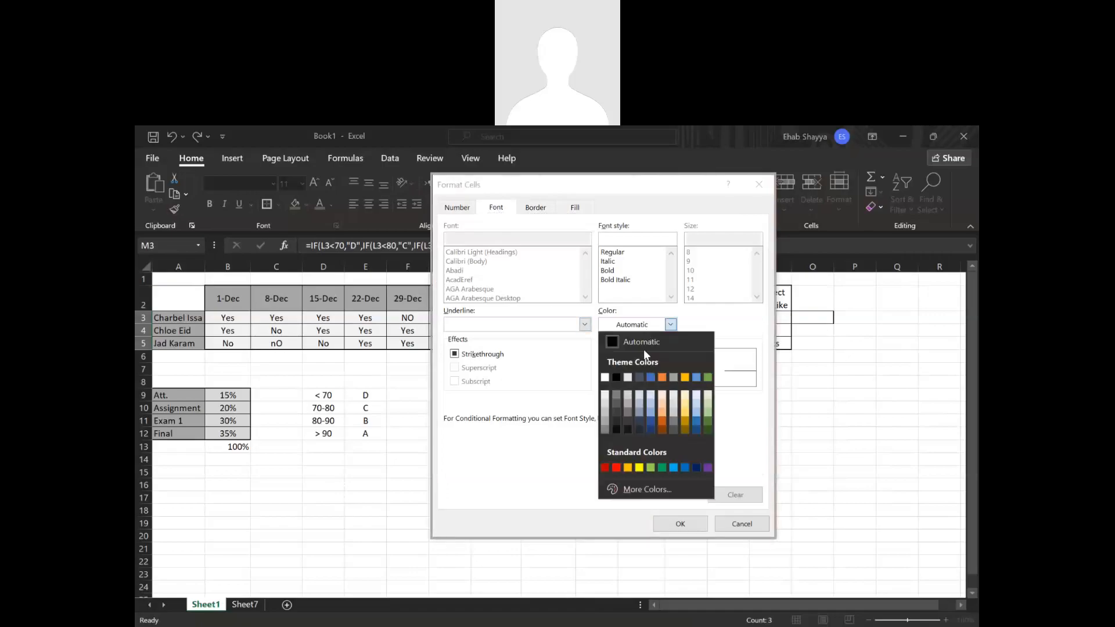
pyautogui.click(651, 383)
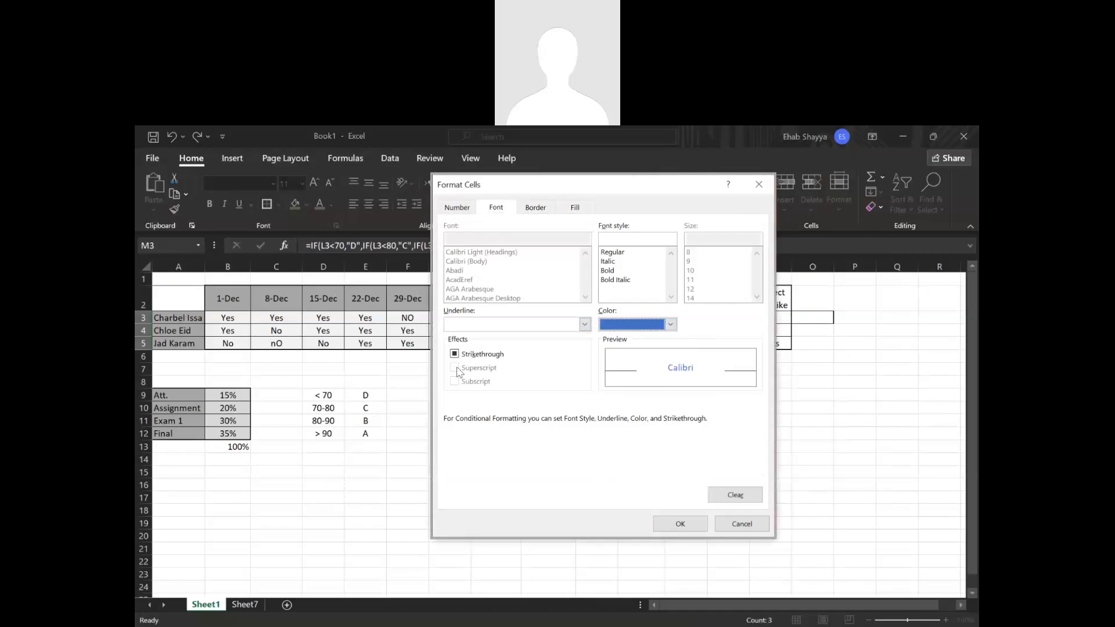
pyautogui.click(615, 272)
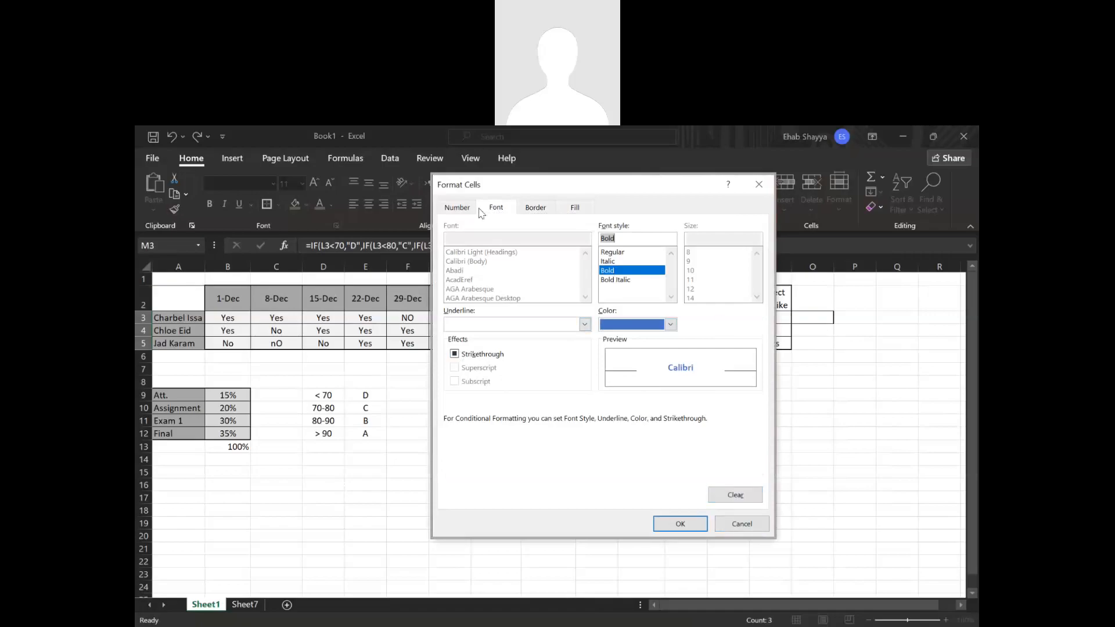
# Add an outline border to the rule's format, choose light green as the line color, and apply the rule.
pyautogui.click(574, 209)
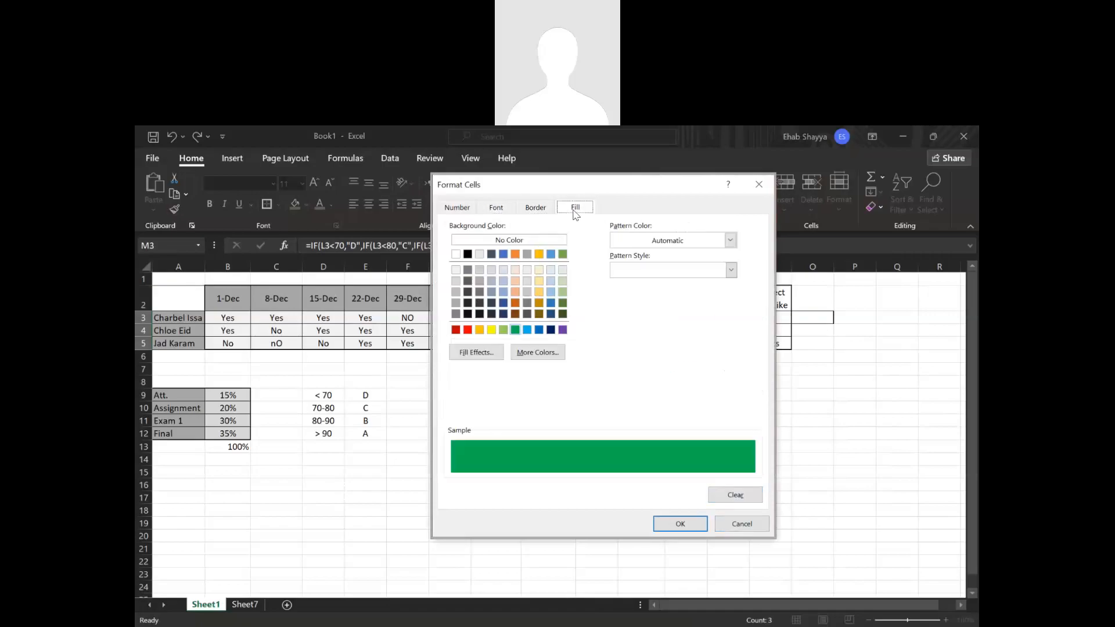
pyautogui.click(534, 210)
pyautogui.click(627, 267)
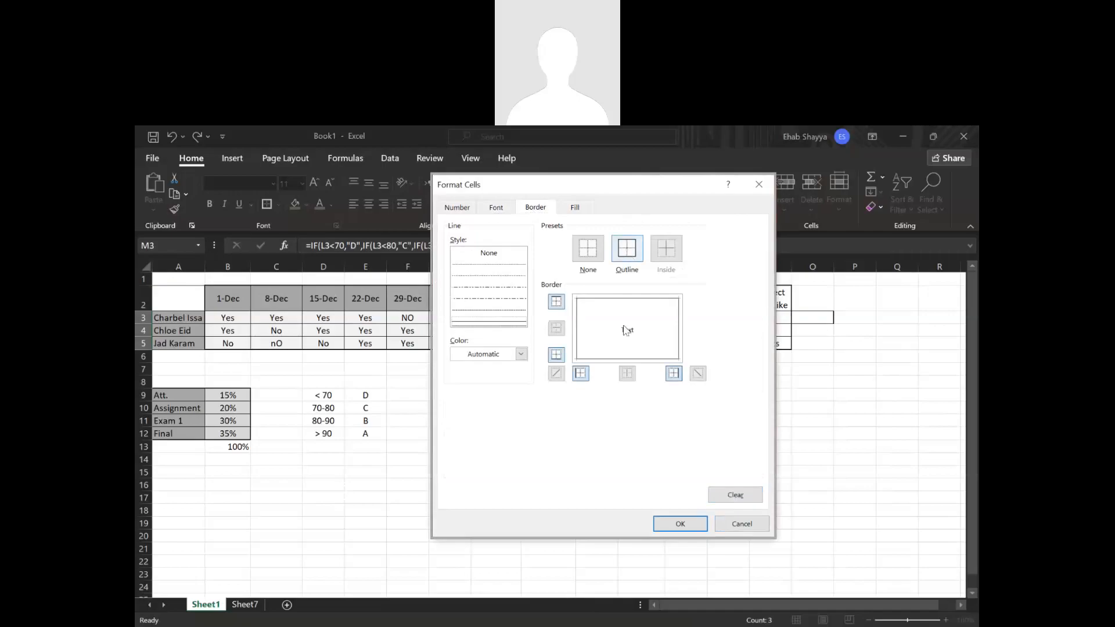
pyautogui.click(521, 354)
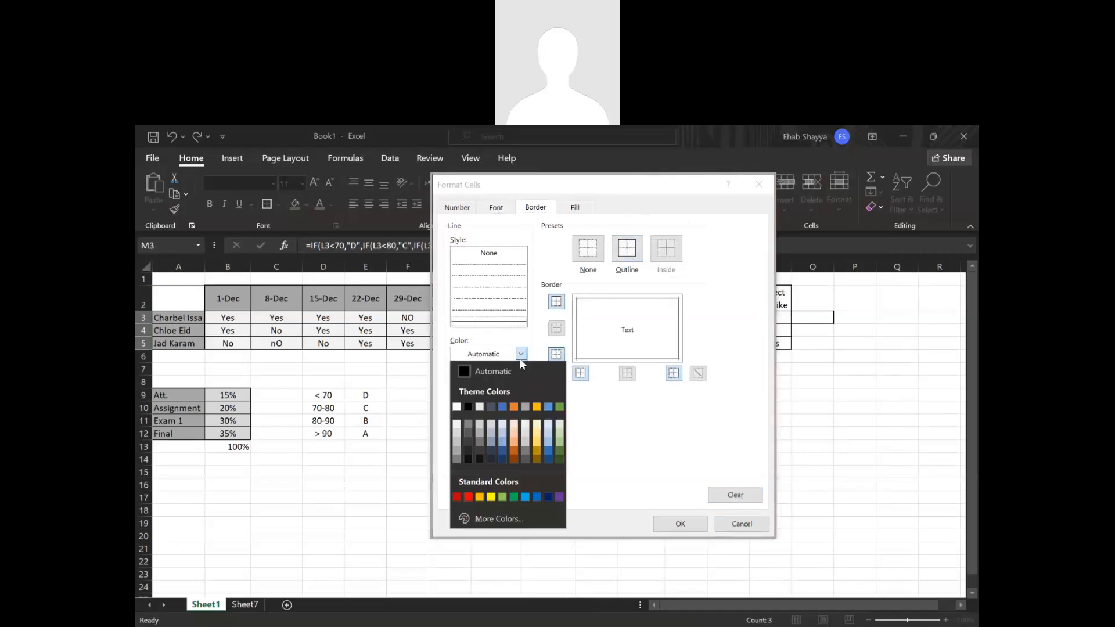
pyautogui.click(501, 497)
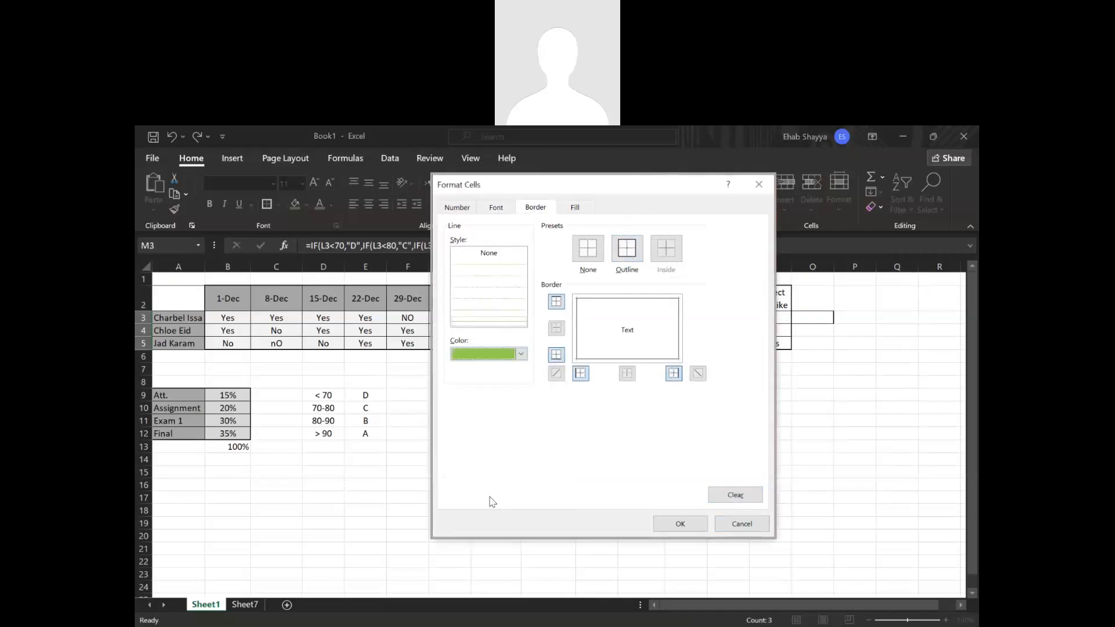
pyautogui.click(673, 524)
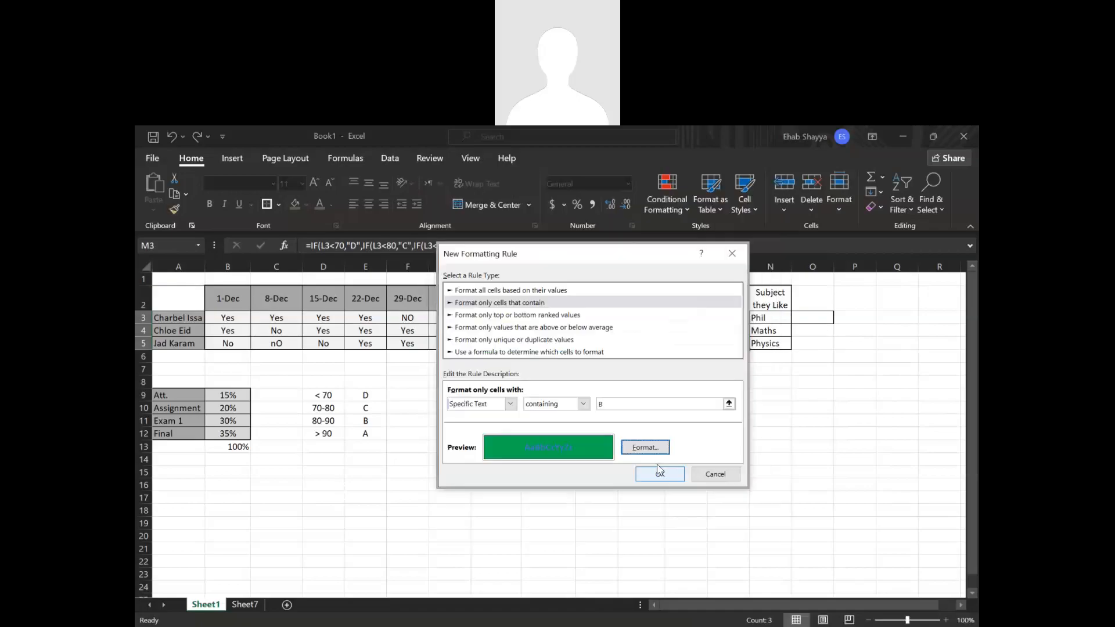
pyautogui.click(660, 472)
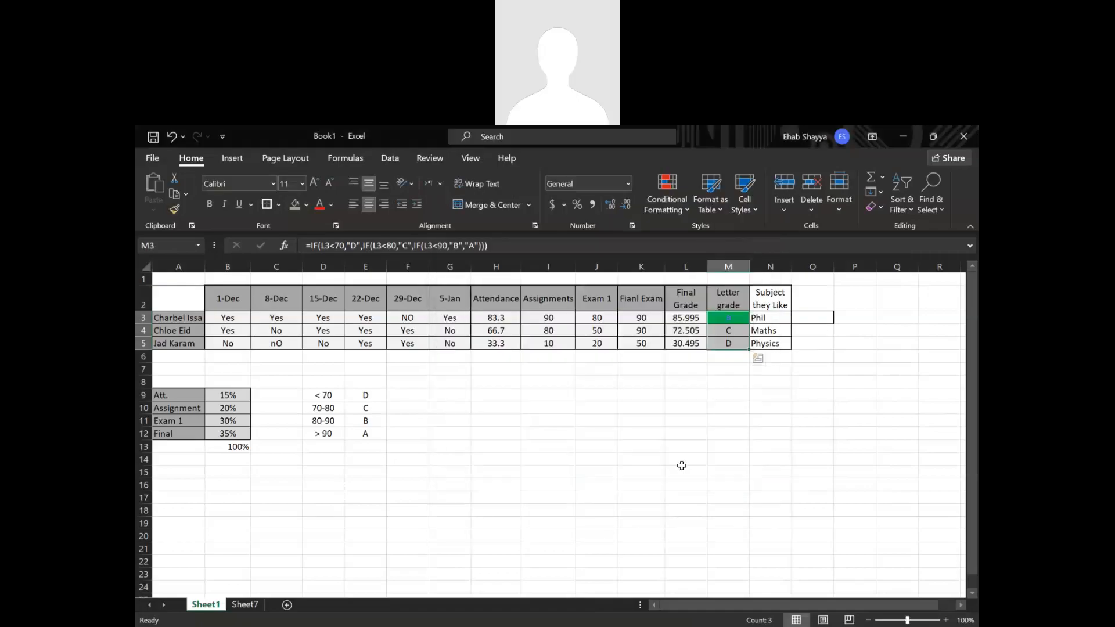
pyautogui.moveTo(768, 465); pyautogui.dragTo(773, 503)
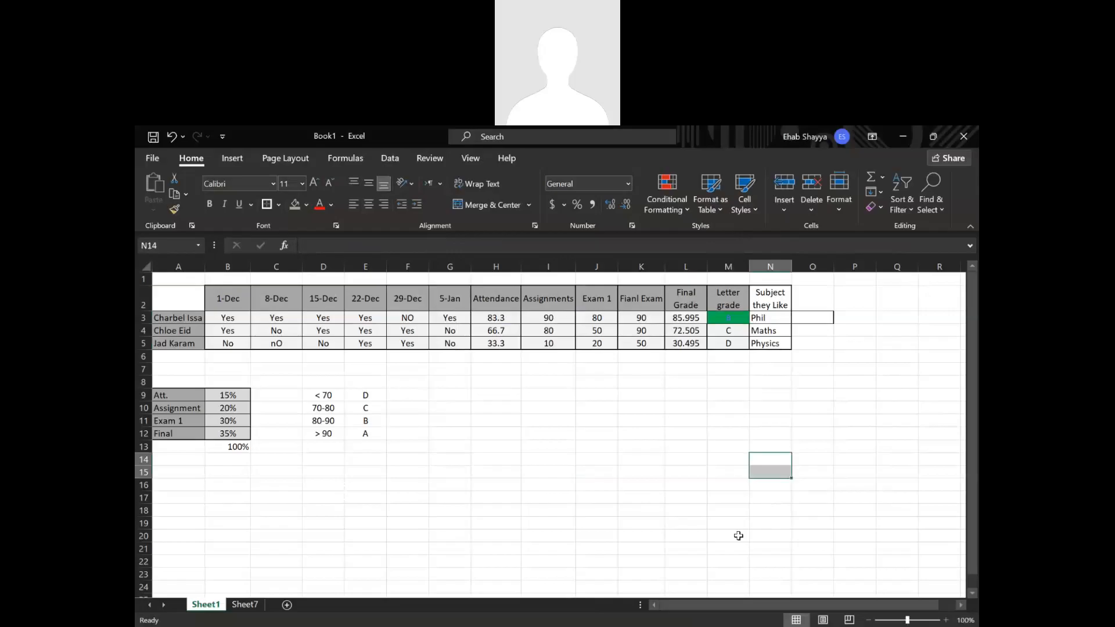
# Test the rule by entering B in cell M5, and undo the entry.
pyautogui.click(732, 340)
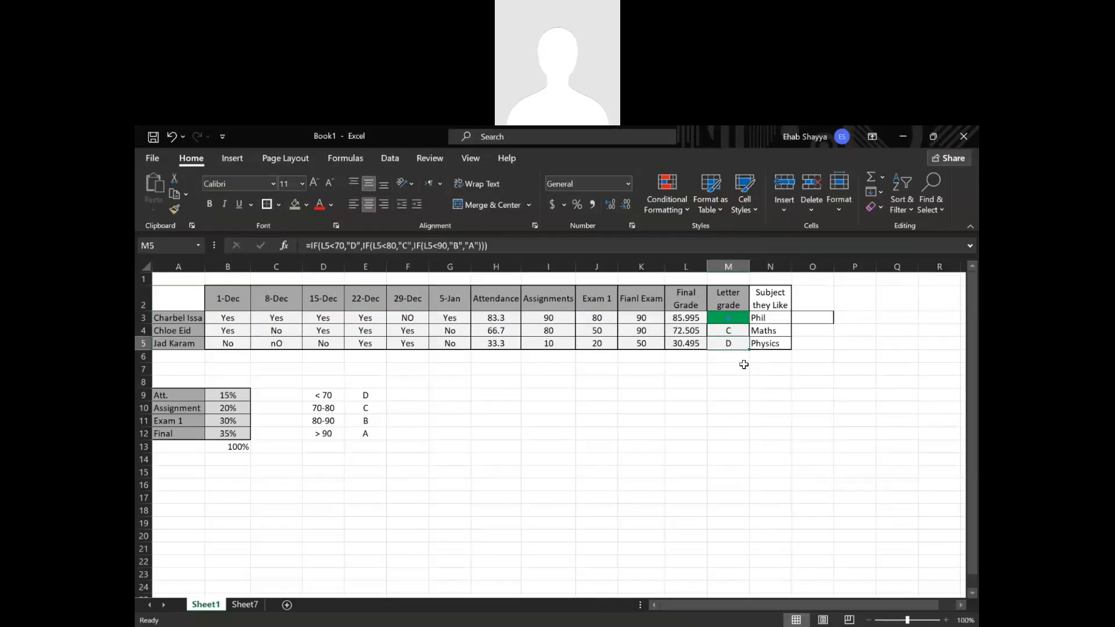
pyautogui.write('B')
pyautogui.press('Return')
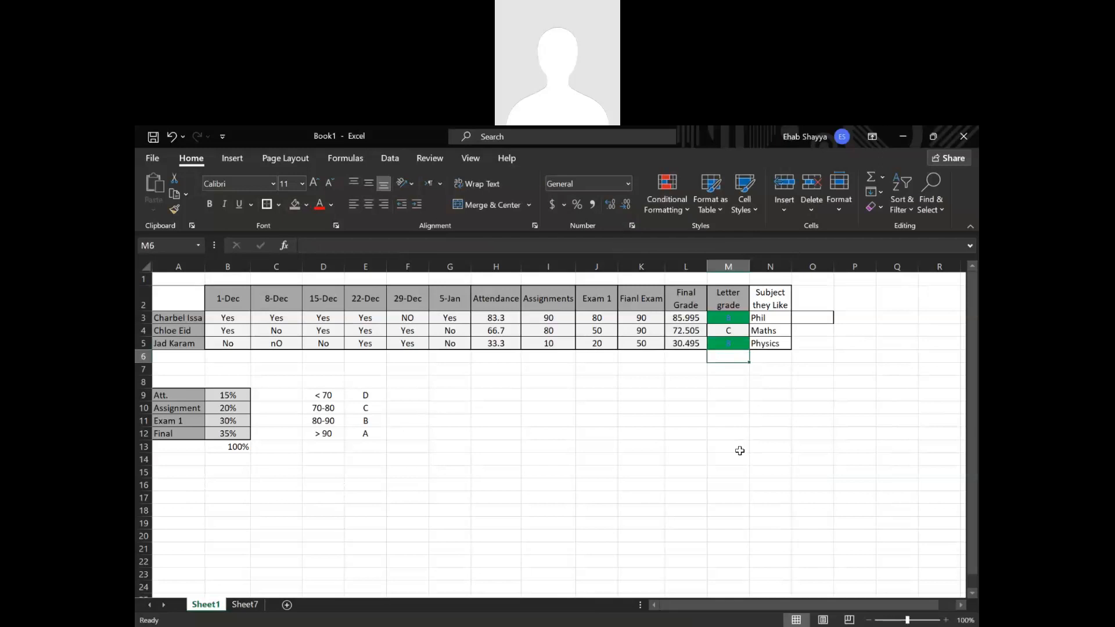
pyautogui.hotkey('ctrl', 'z')
pyautogui.click(740, 451)
pyautogui.click(737, 421)
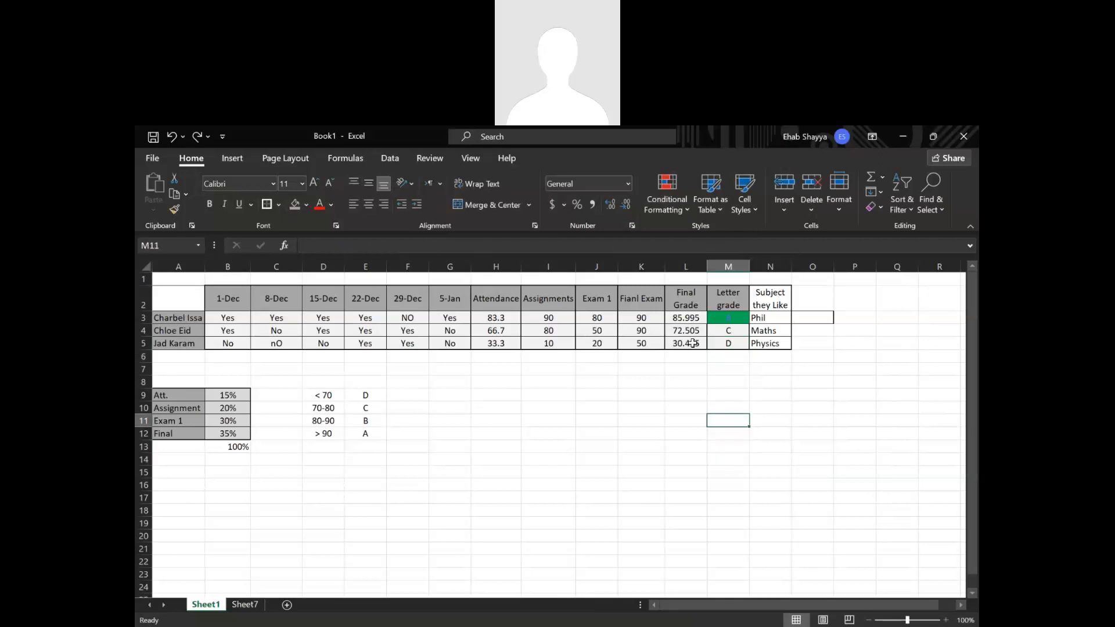
# Test the rule by setting the Exam 1 grade in J4 to 90, and undo the change.
pyautogui.click(608, 331)
pyautogui.write('90')
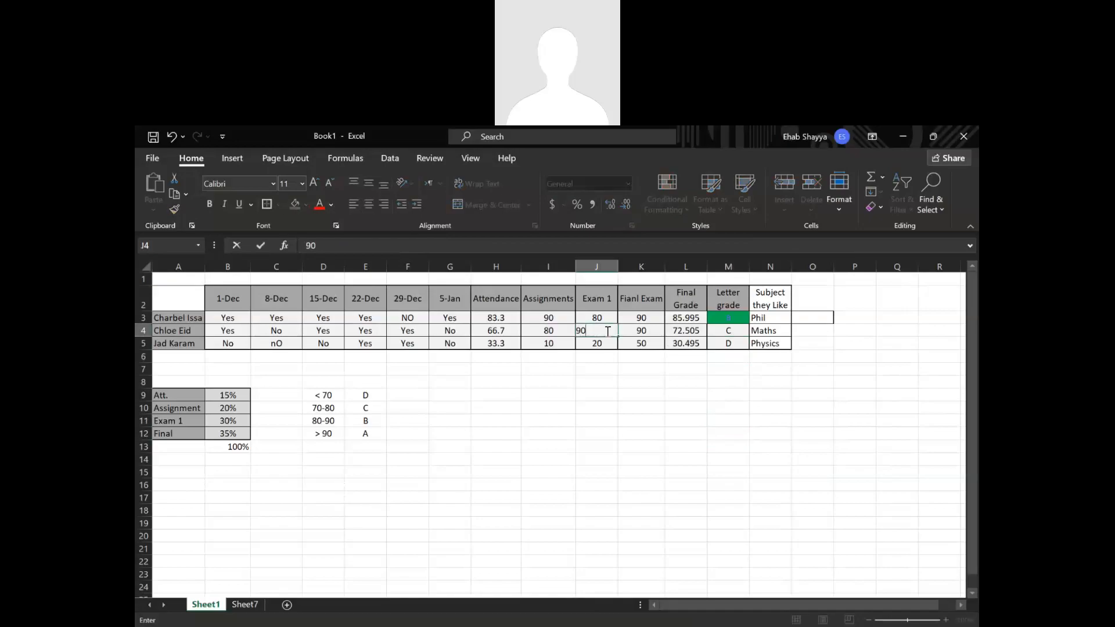
pyautogui.press('Return')
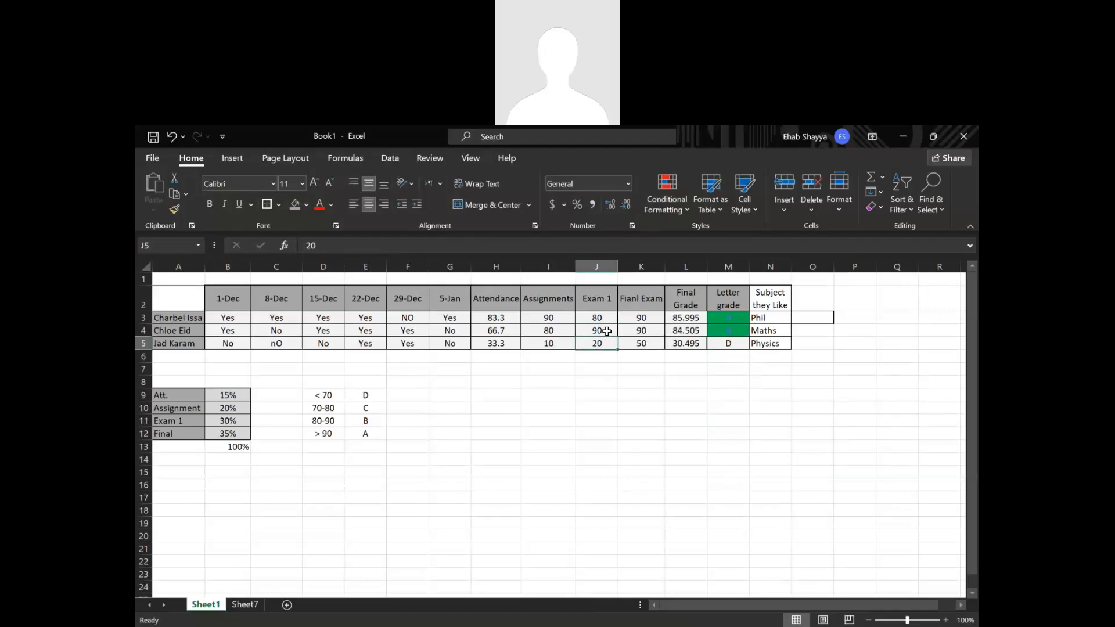
pyautogui.hotkey('ctrl', 'z')
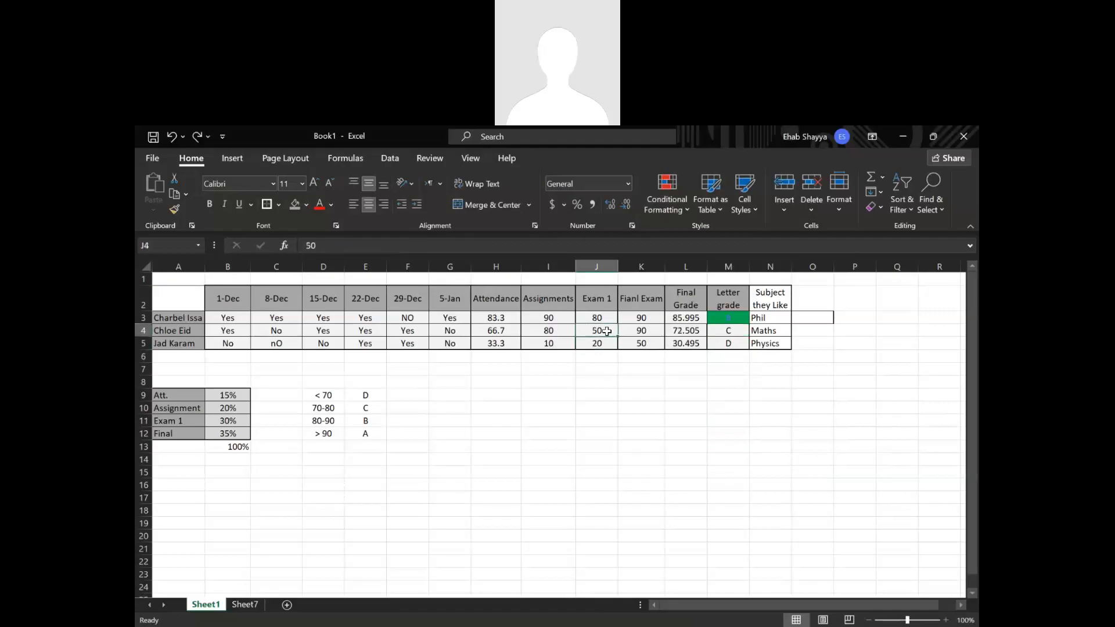
pyautogui.click(626, 403)
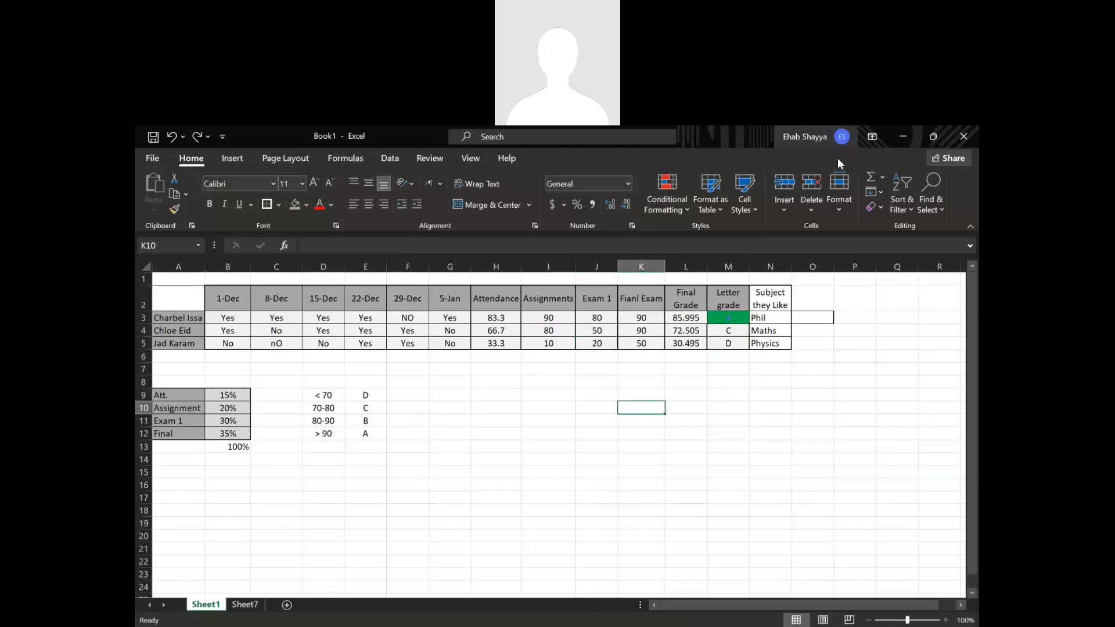
pyautogui.click(778, 416)
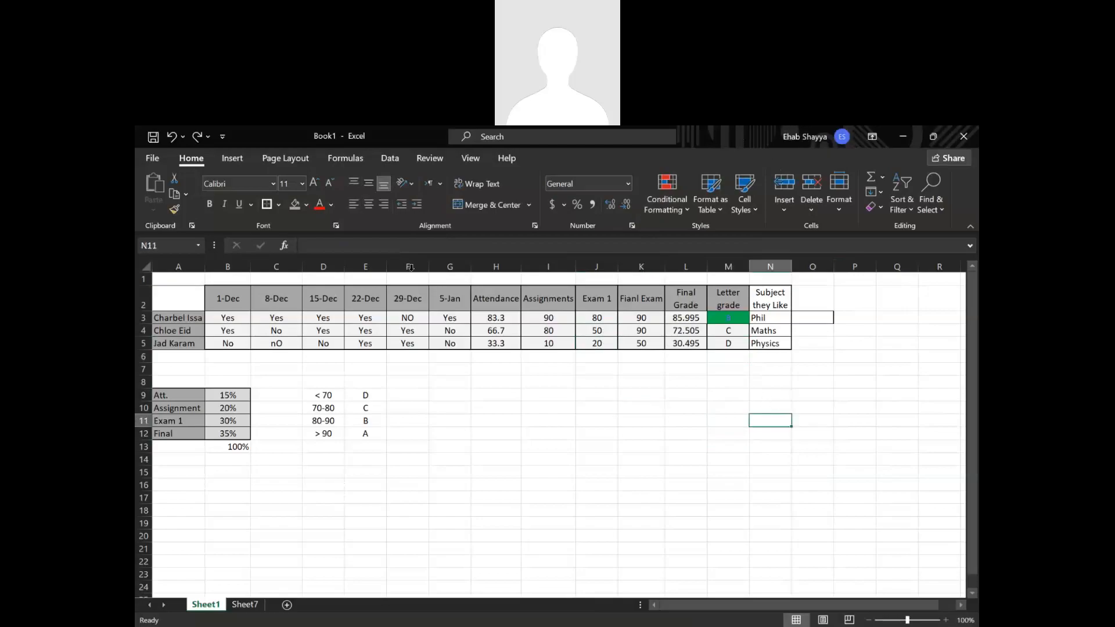
# Insert a histogram chart on Sheet7, starting from the empty cell D4.
pyautogui.click(235, 157)
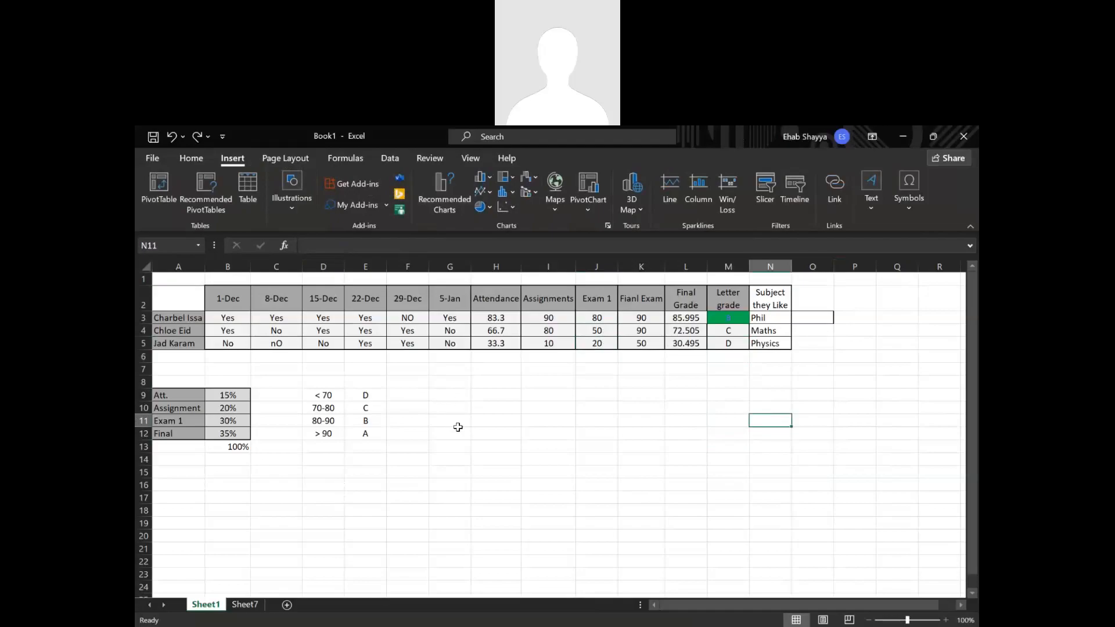
pyautogui.click(488, 208)
pyautogui.click(488, 207)
pyautogui.click(245, 604)
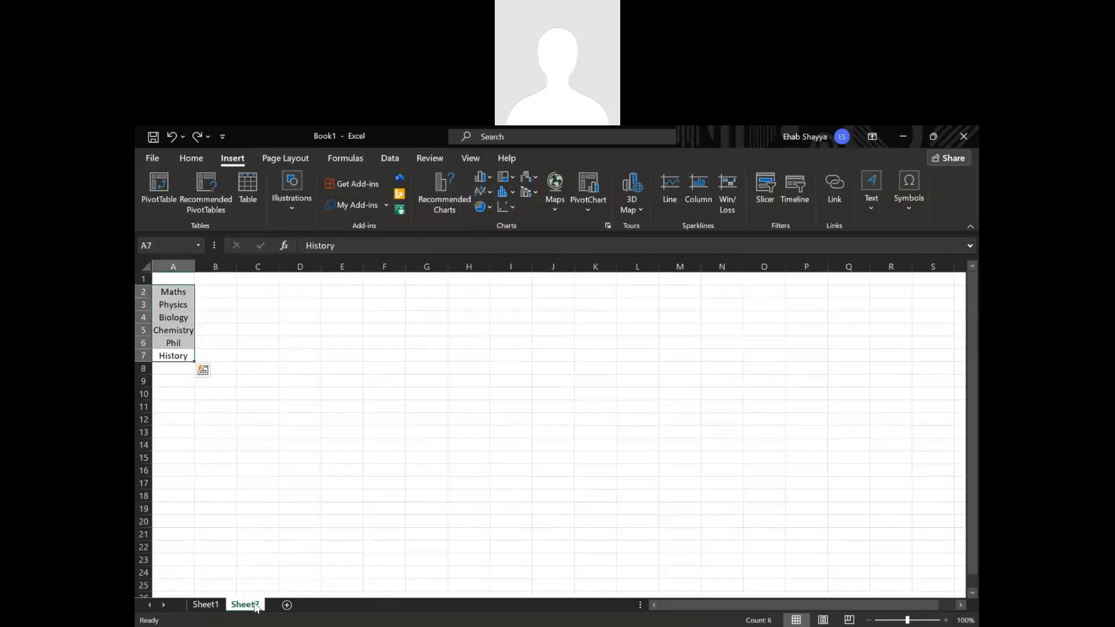
pyautogui.click(218, 605)
pyautogui.click(244, 605)
pyautogui.click(303, 320)
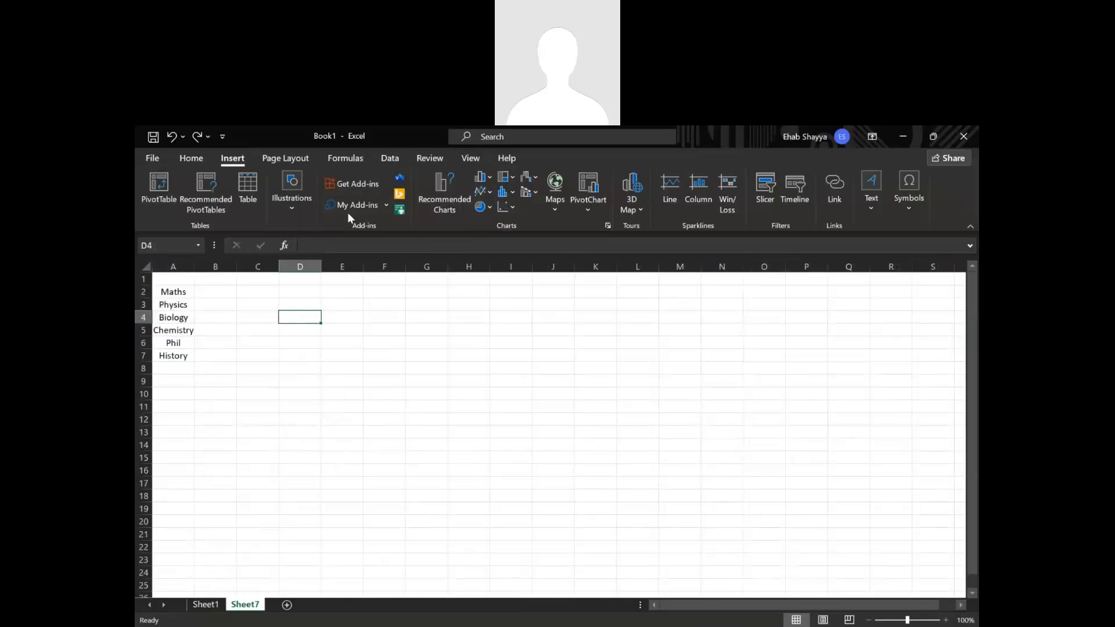
pyautogui.click(509, 187)
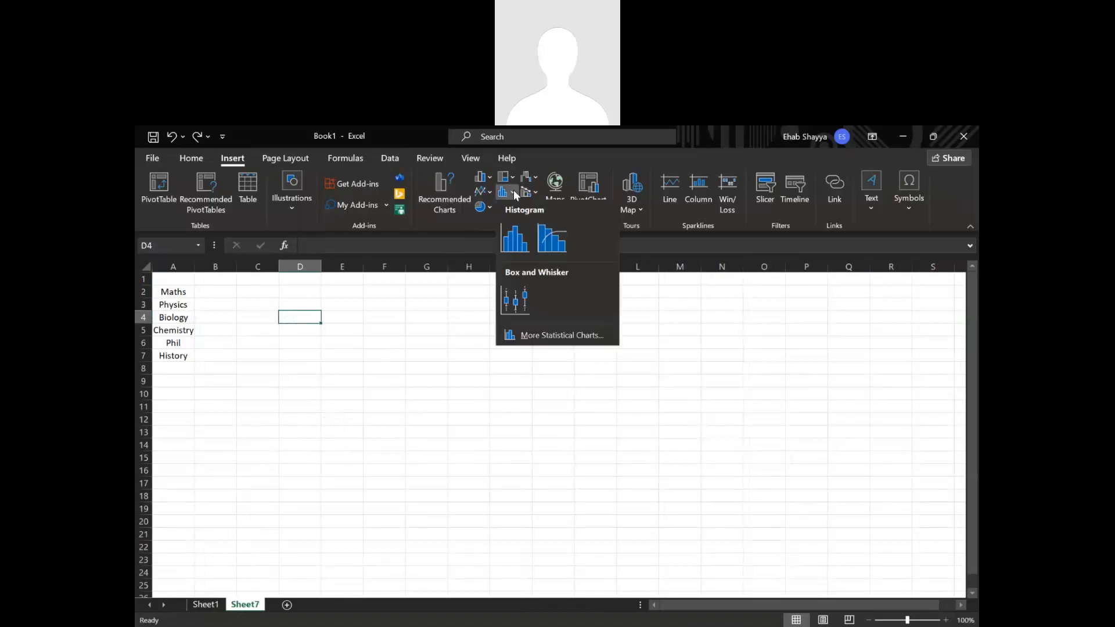
pyautogui.click(513, 232)
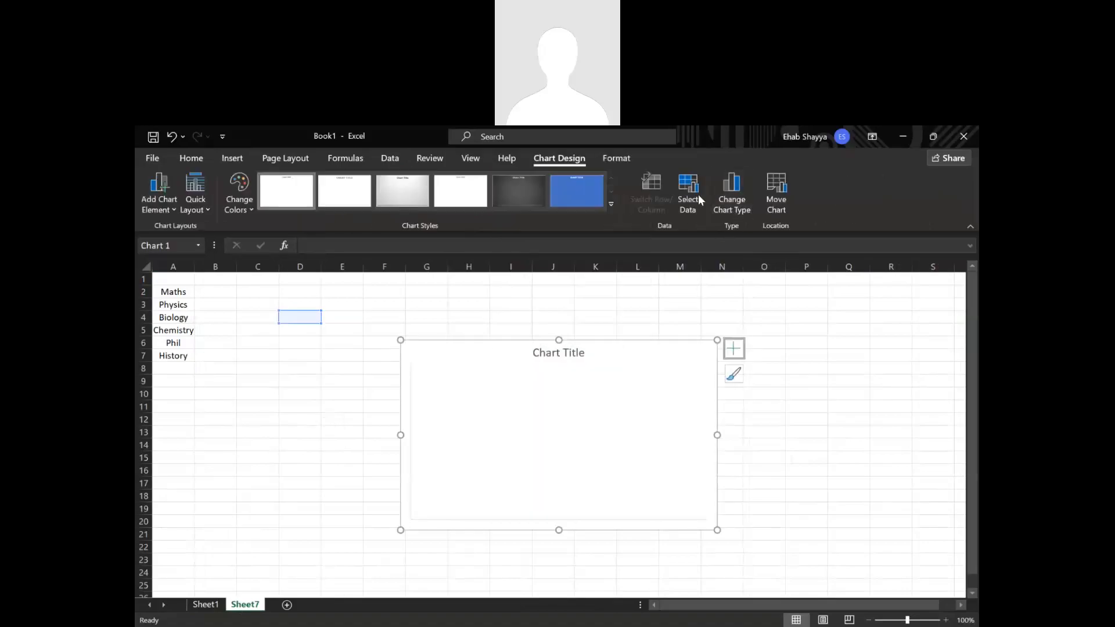
# Try to set the histogram's data range to the final grades in Sheet1 cells L3:L5.
pyautogui.click(699, 199)
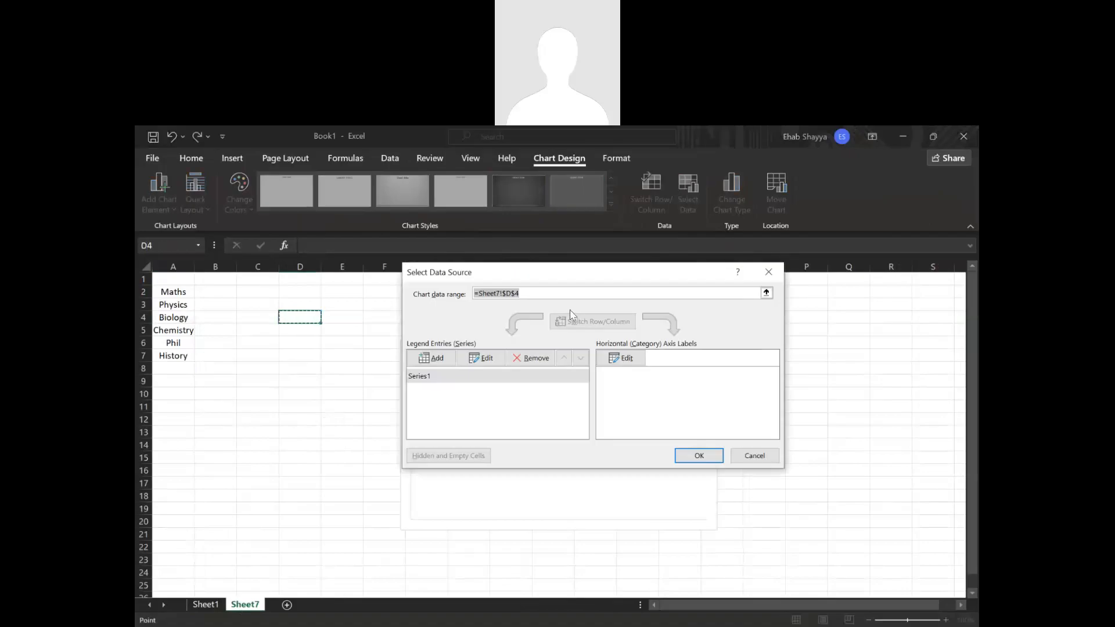
pyautogui.click(766, 292)
pyautogui.click(206, 605)
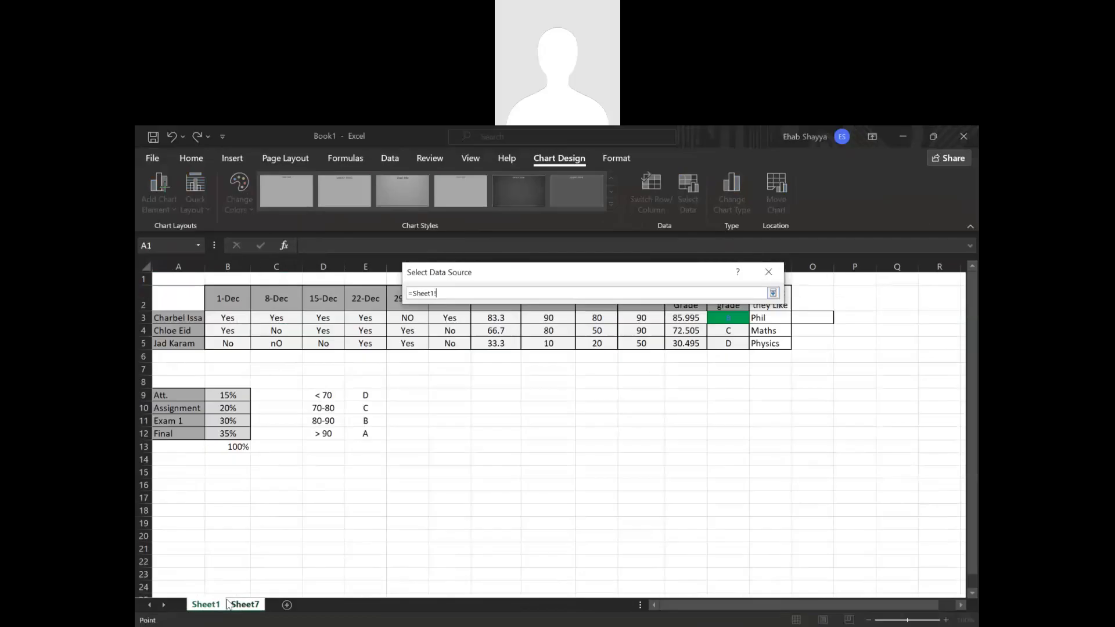
pyautogui.moveTo(694, 316); pyautogui.dragTo(693, 342)
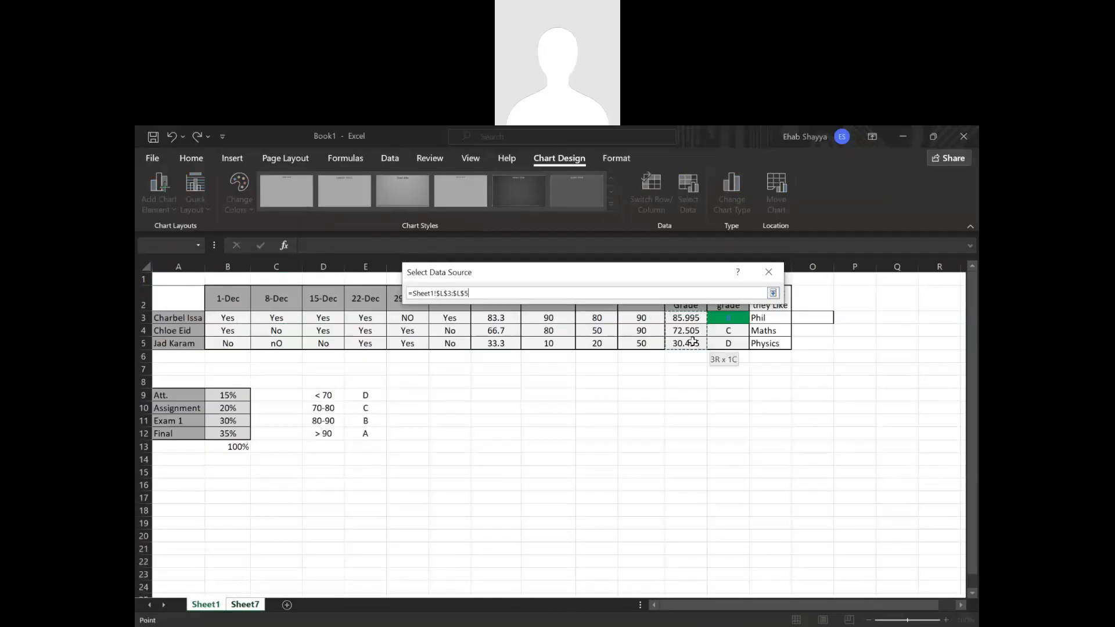
pyautogui.press('Return')
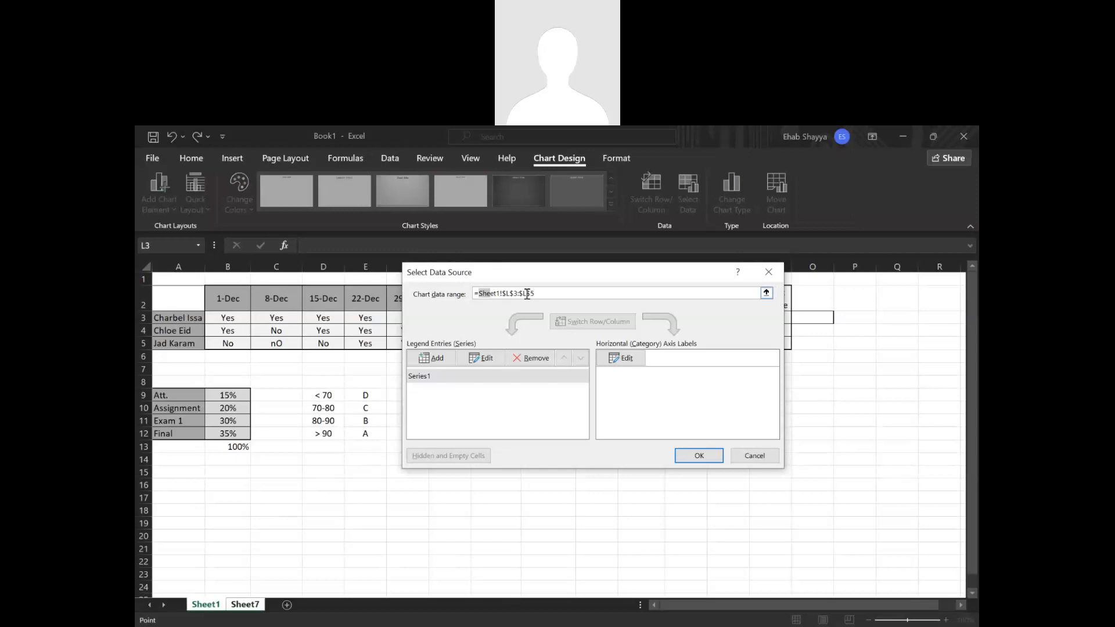
pyautogui.moveTo(478, 293); pyautogui.dragTo(528, 293)
pyautogui.click(501, 293)
pyautogui.click(769, 272)
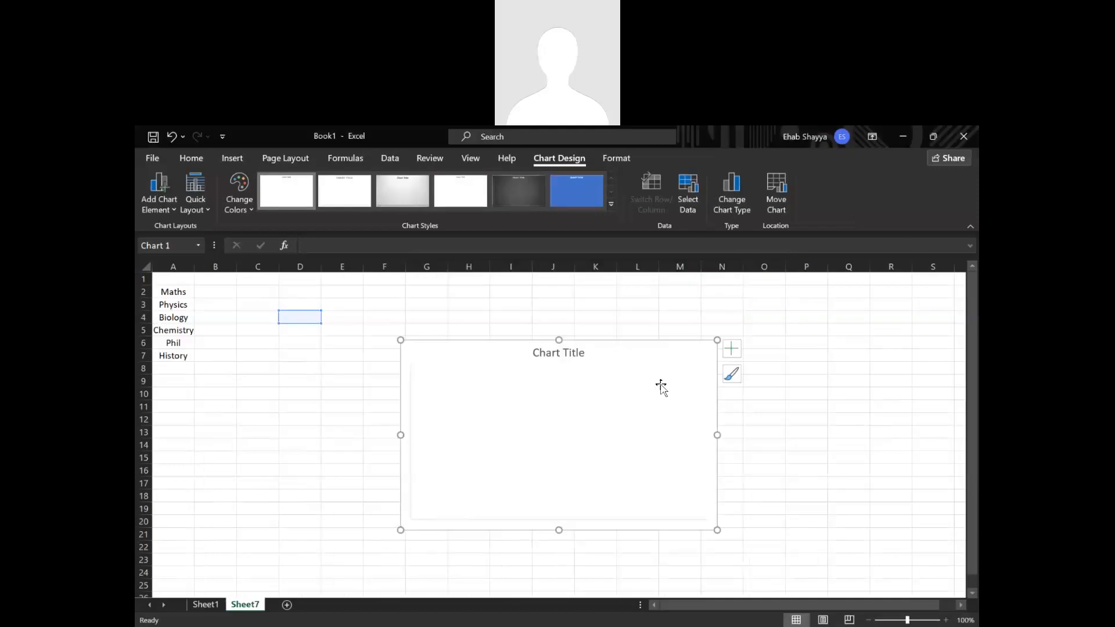
# Undo the histogram insertion on Sheet7 and return to Sheet1.
pyautogui.click(661, 386)
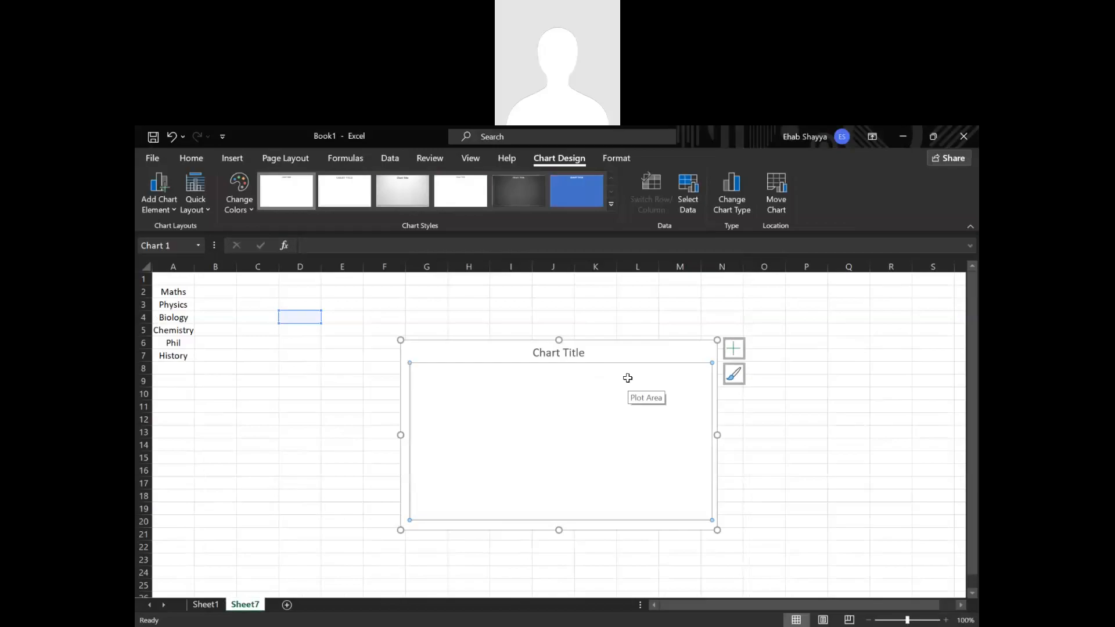
pyautogui.hotkey('ctrl', 'z')
pyautogui.click(206, 605)
# Examine how the Final Grade formula in L3 references the weights in B9:B12.
pyautogui.click(498, 420)
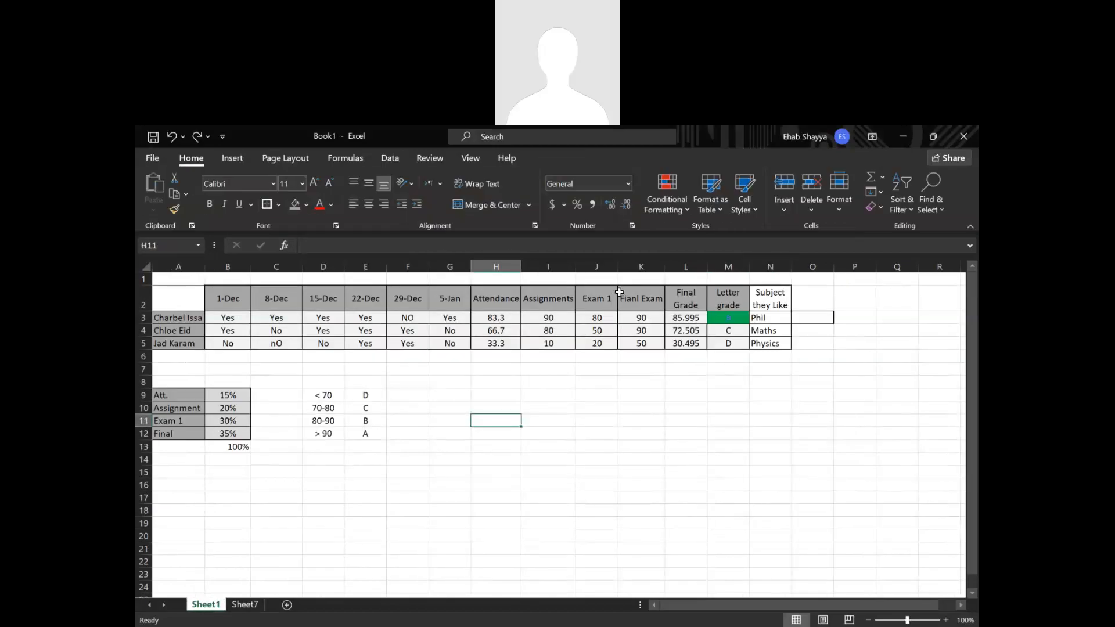
pyautogui.click(645, 321)
pyautogui.doubleClick(690, 318)
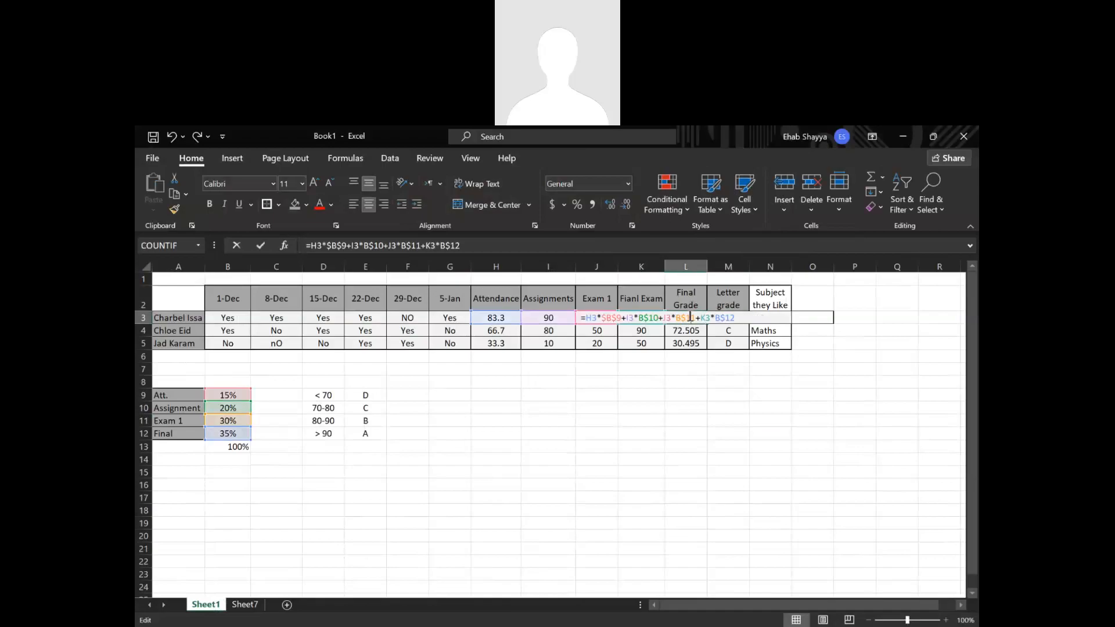
pyautogui.doubleClick(610, 317)
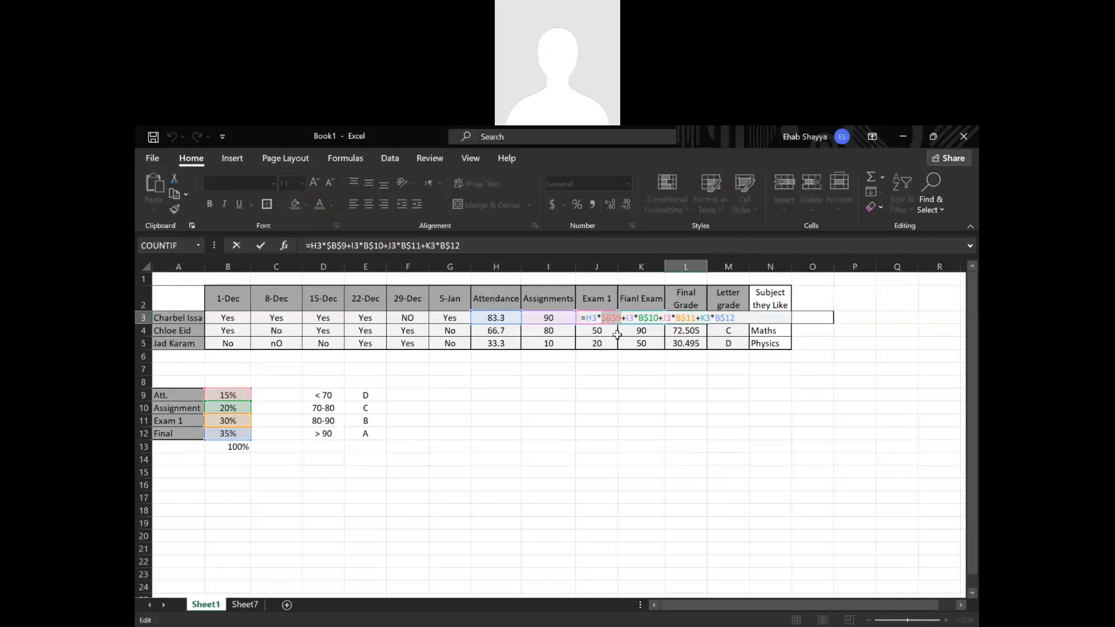
pyautogui.press('Return')
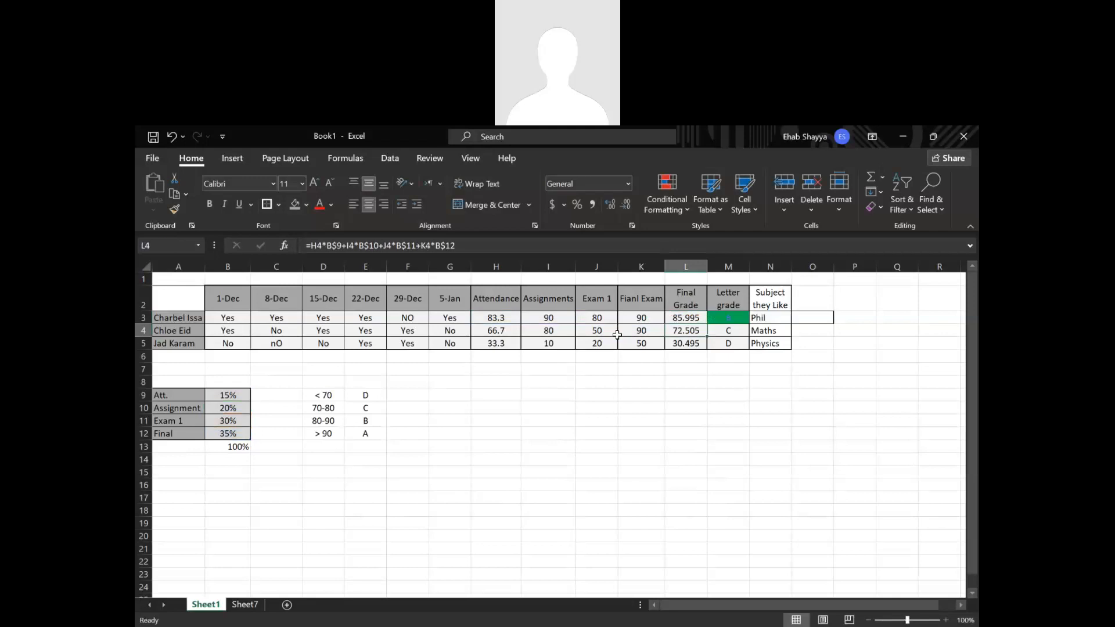
# Set the paper size of Sheet1 to A4.
pyautogui.click(235, 153)
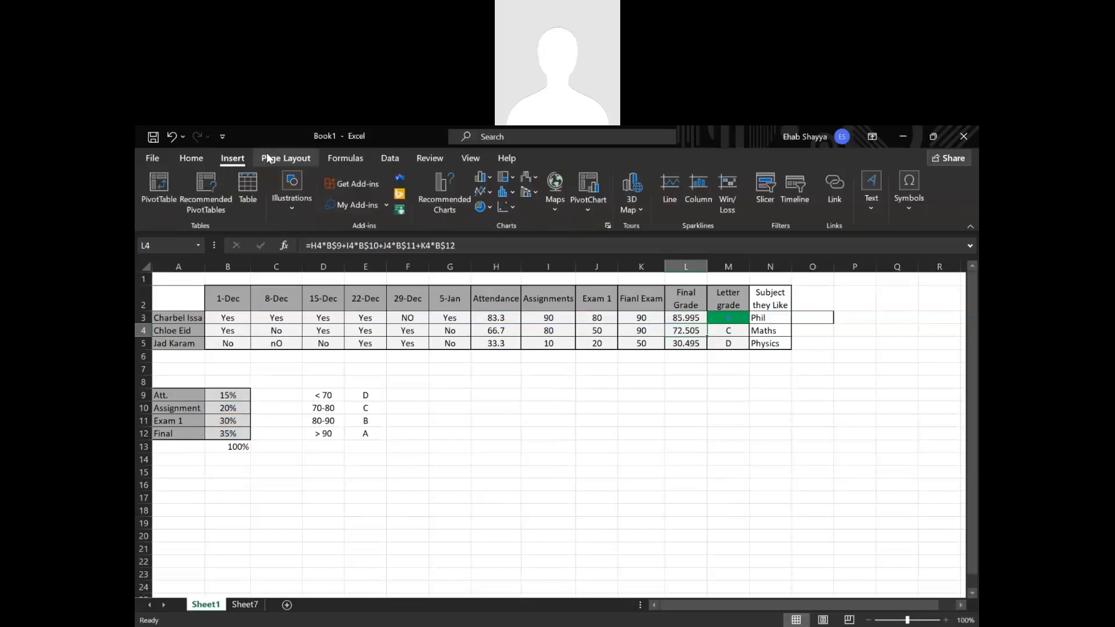
pyautogui.click(272, 157)
pyautogui.click(287, 193)
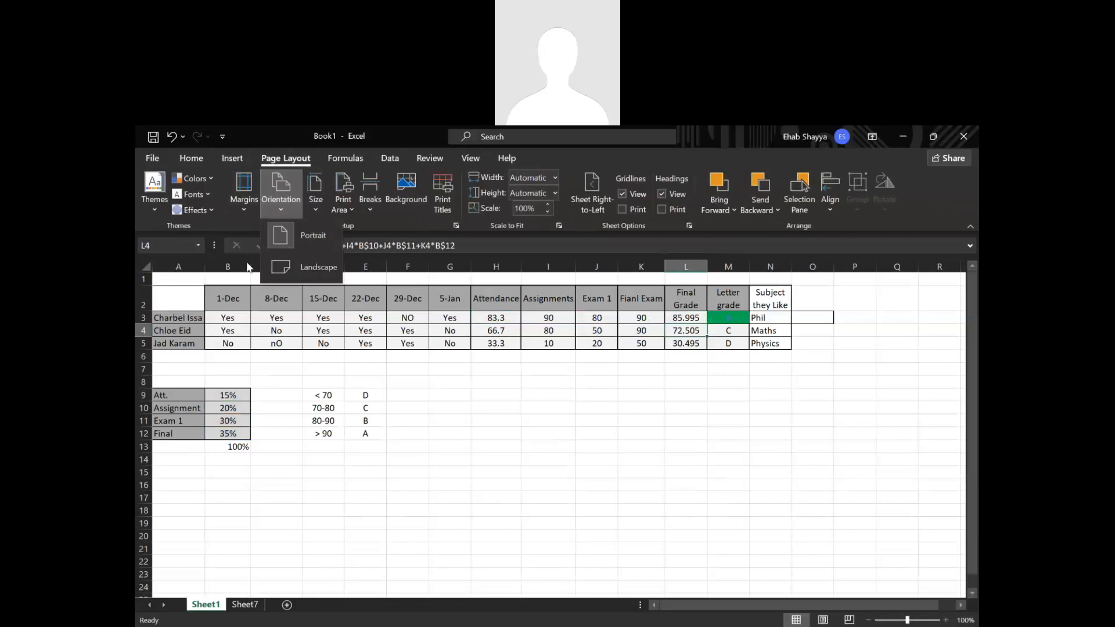
pyautogui.click(540, 417)
pyautogui.click(313, 213)
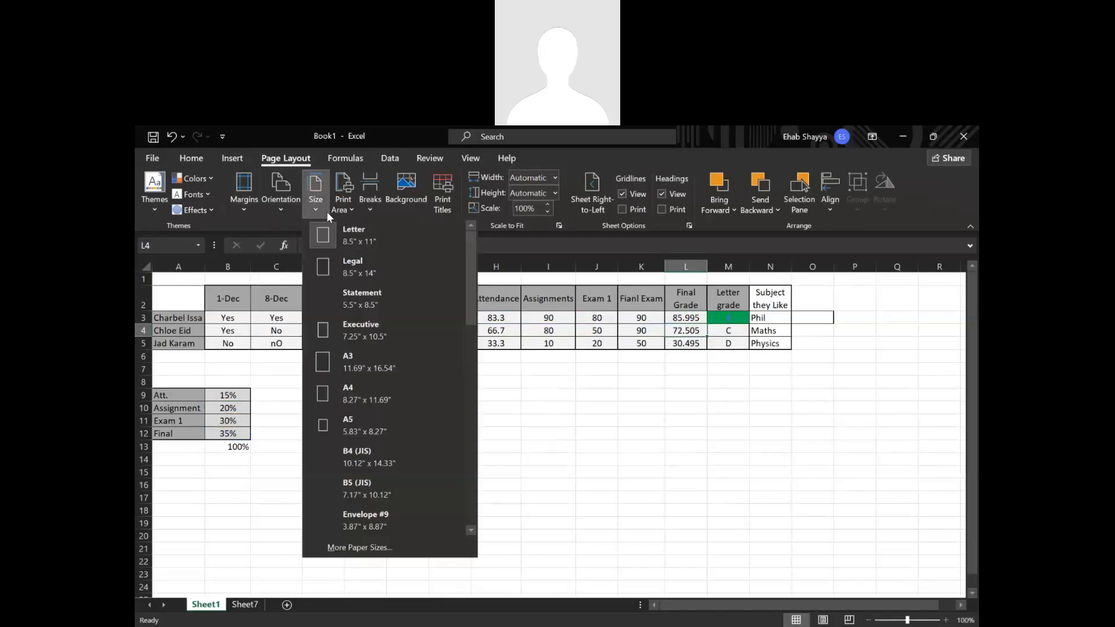
pyautogui.click(628, 482)
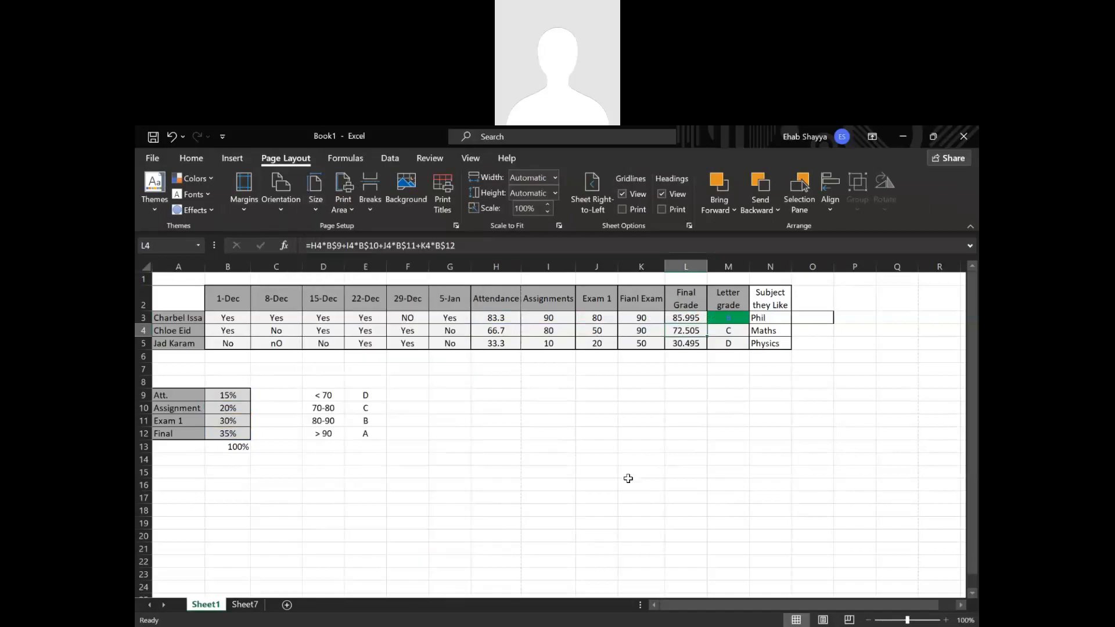
pyautogui.click(318, 191)
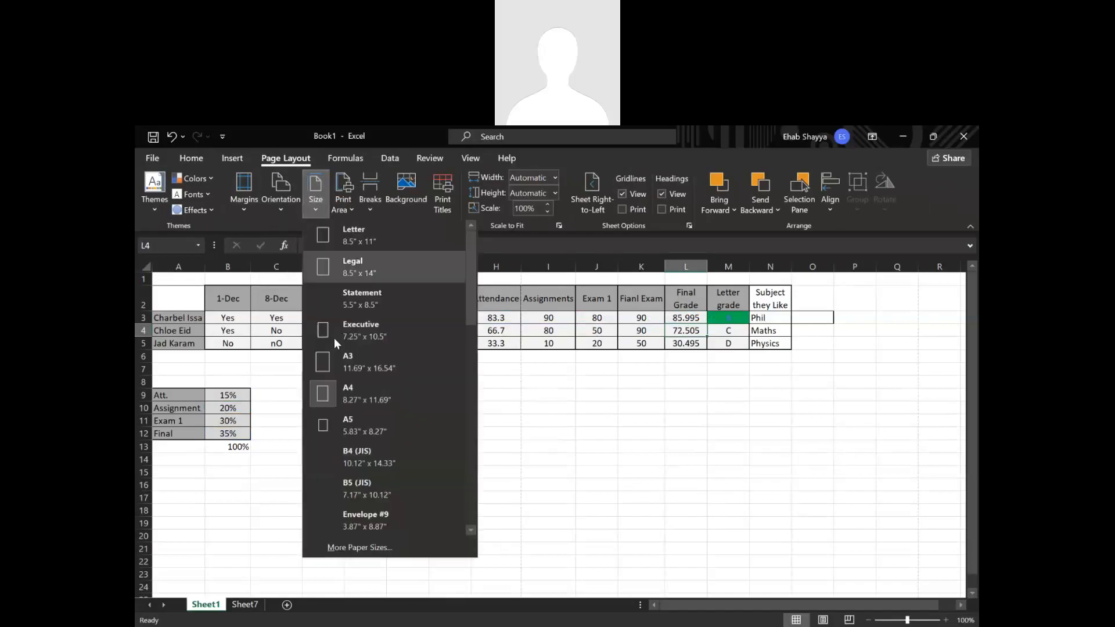
pyautogui.click(352, 399)
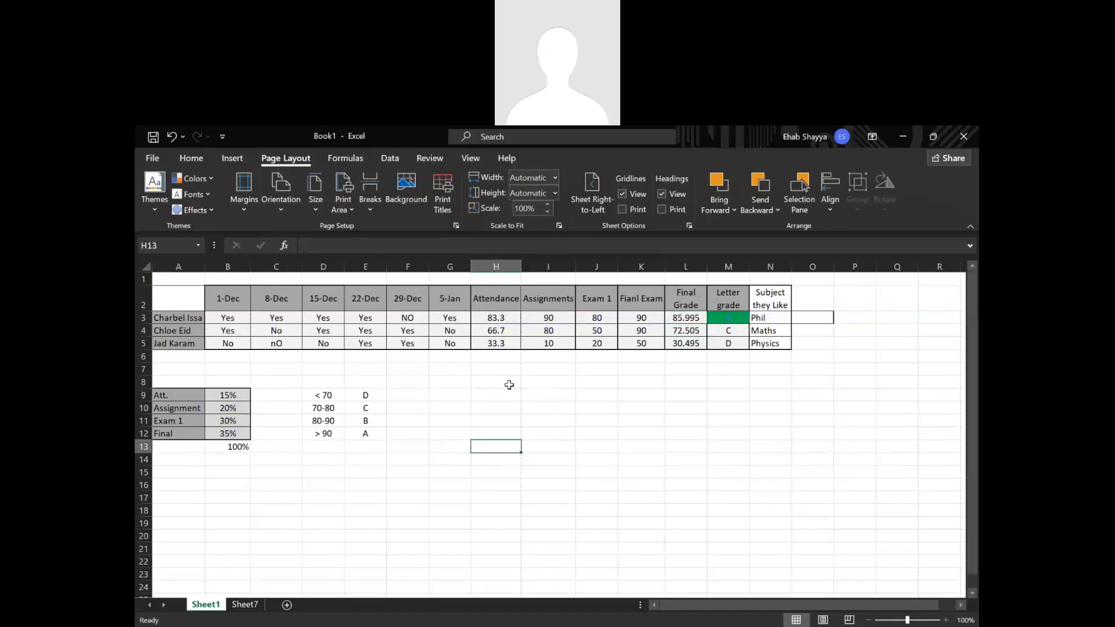
# Examine the page-break lines across and below the grade table to see where the A4 pages divide.
pyautogui.moveTo(508, 384); pyautogui.dragTo(546, 453)
pyautogui.scroll(-1, 547, 452)
pyautogui.scroll(1, 520, 388)
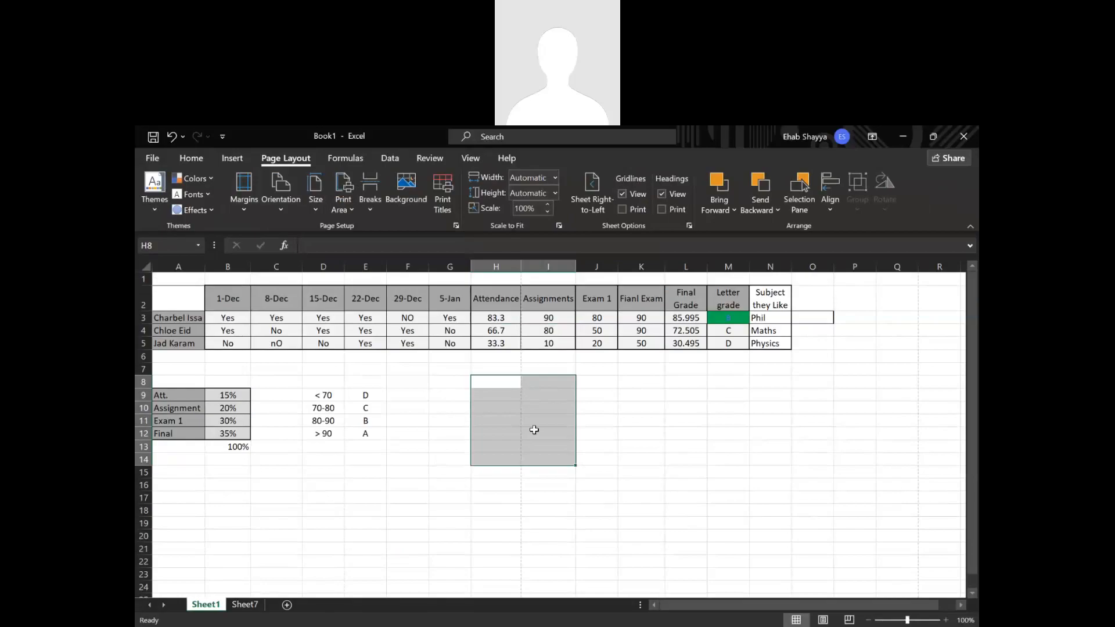
pyautogui.scroll(-4, 530, 429)
pyautogui.scroll(-8, 520, 493)
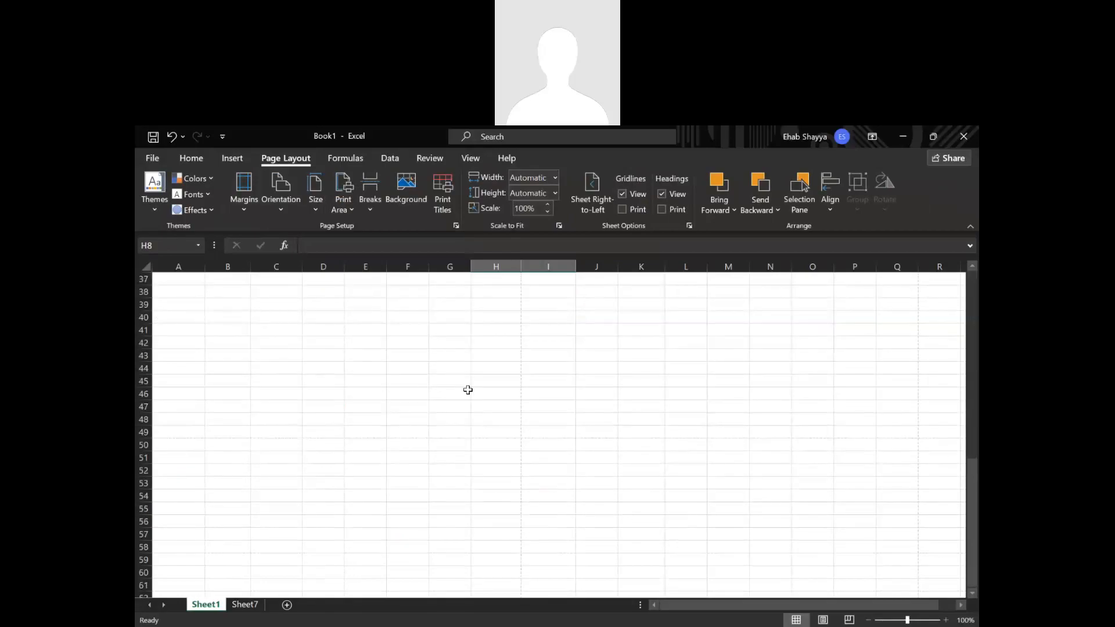
pyautogui.moveTo(469, 393); pyautogui.dragTo(668, 544)
pyautogui.scroll(1, 674, 544)
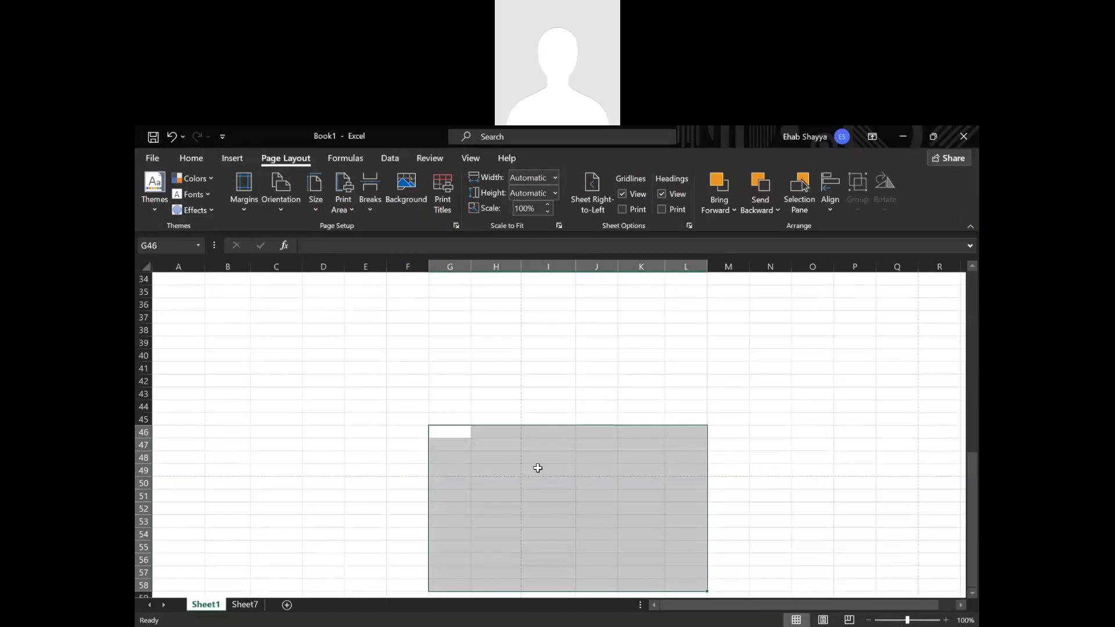
pyautogui.scroll(11, 538, 469)
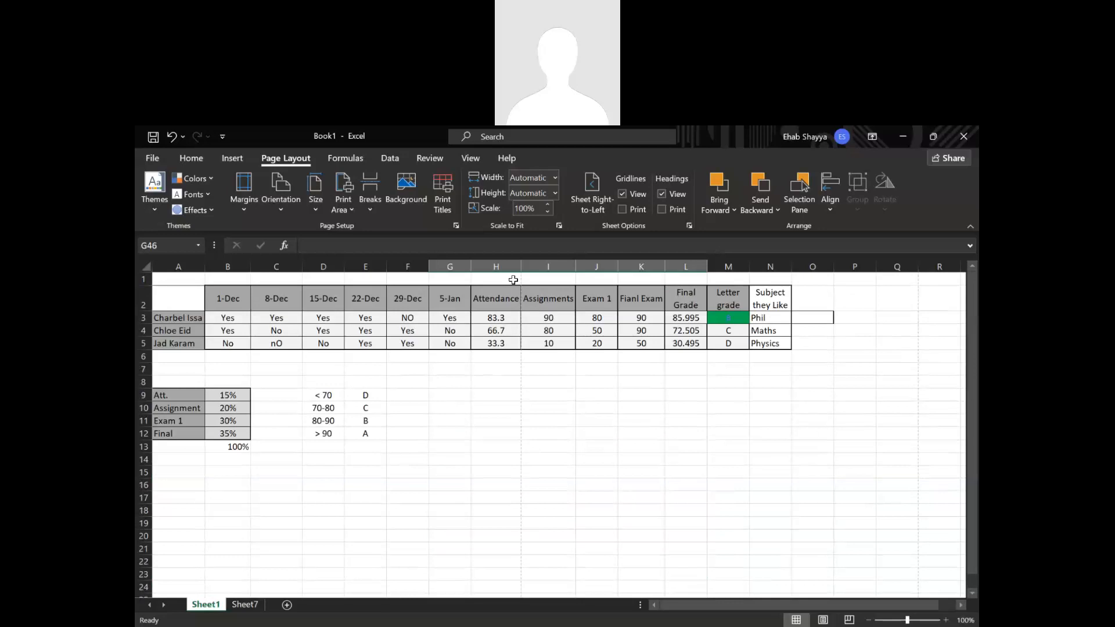
pyautogui.moveTo(513, 280); pyautogui.dragTo(661, 564)
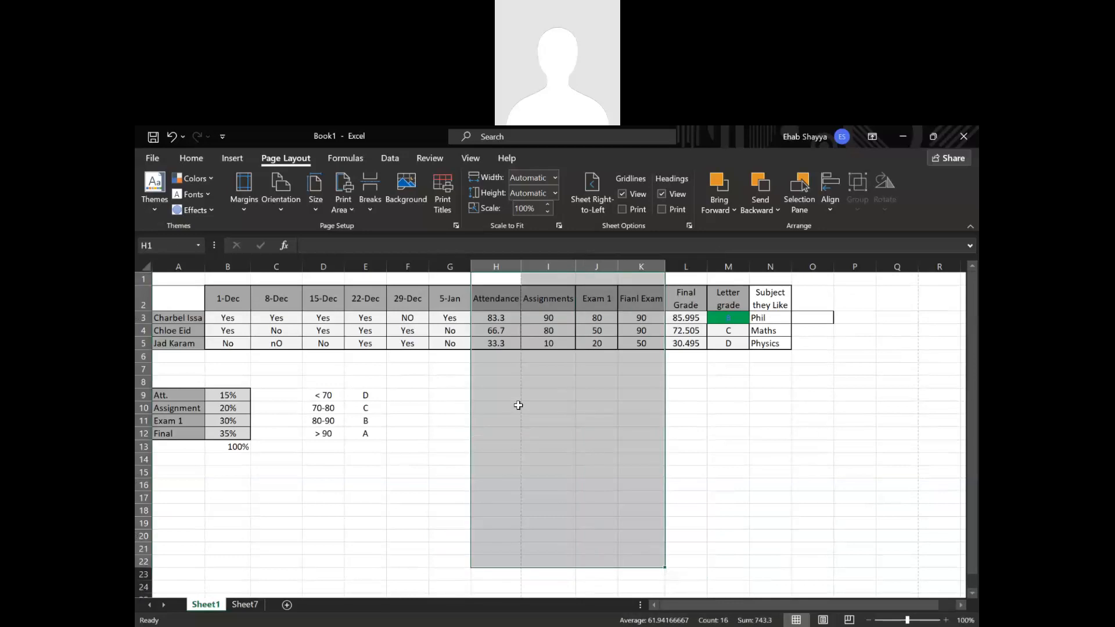
# Set the page orientation to landscape and check the page-break line between columns M and N.
pyautogui.click(291, 201)
pyautogui.click(304, 263)
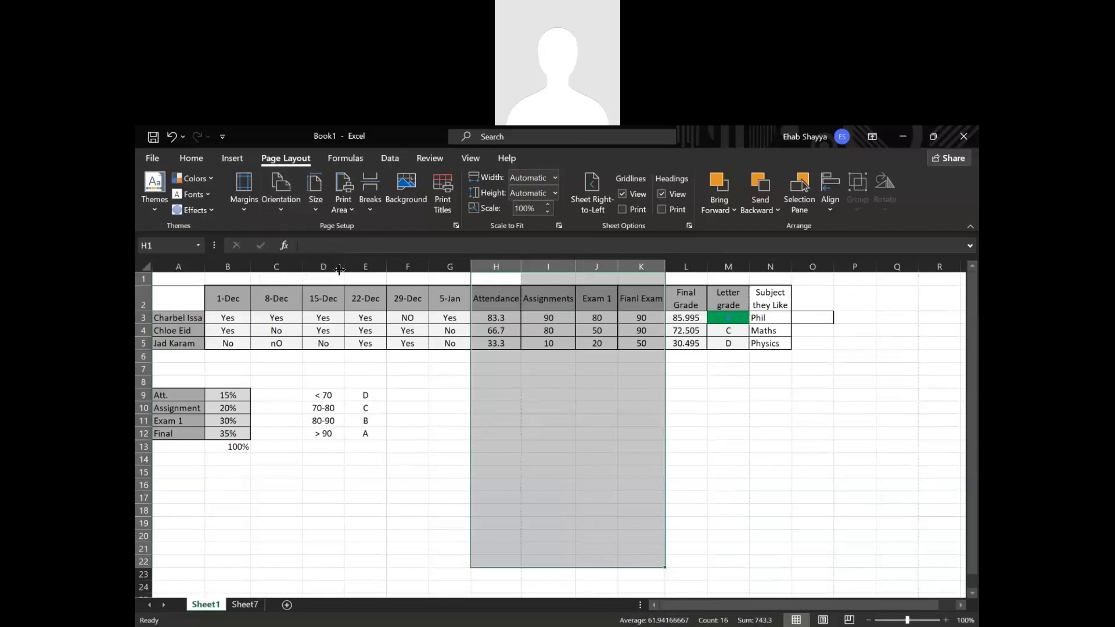
pyautogui.click(291, 201)
pyautogui.click(298, 253)
pyautogui.click(747, 497)
pyautogui.moveTo(688, 356); pyautogui.dragTo(825, 522)
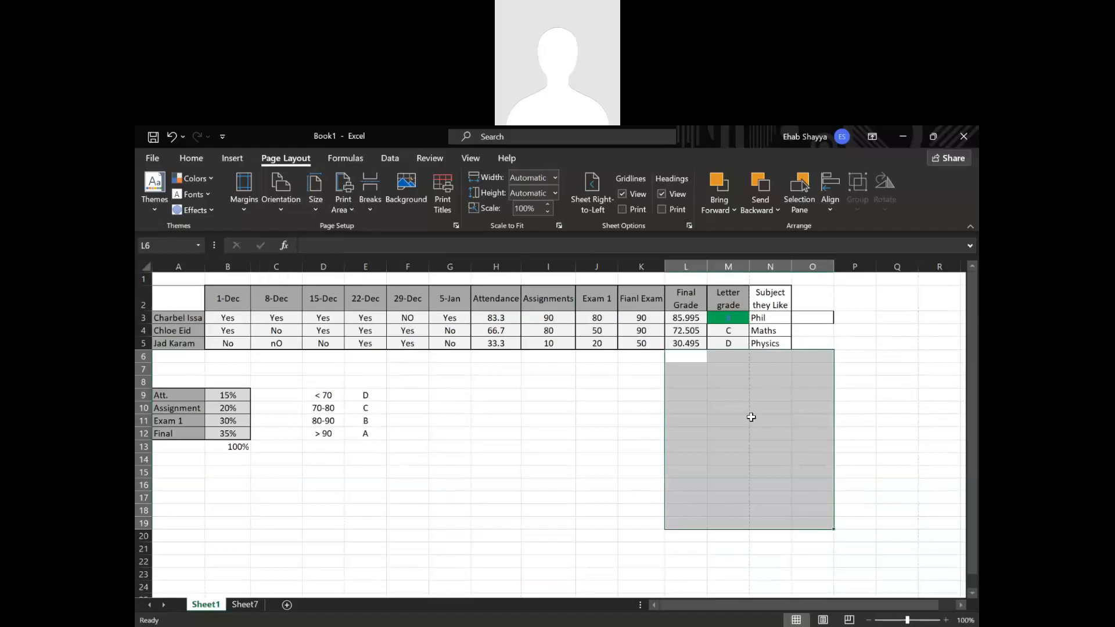
# Open the print preview, set the scaling to Fit Sheet on One Page, and view the print range options.
pyautogui.hotkey('ctrl', 'p')
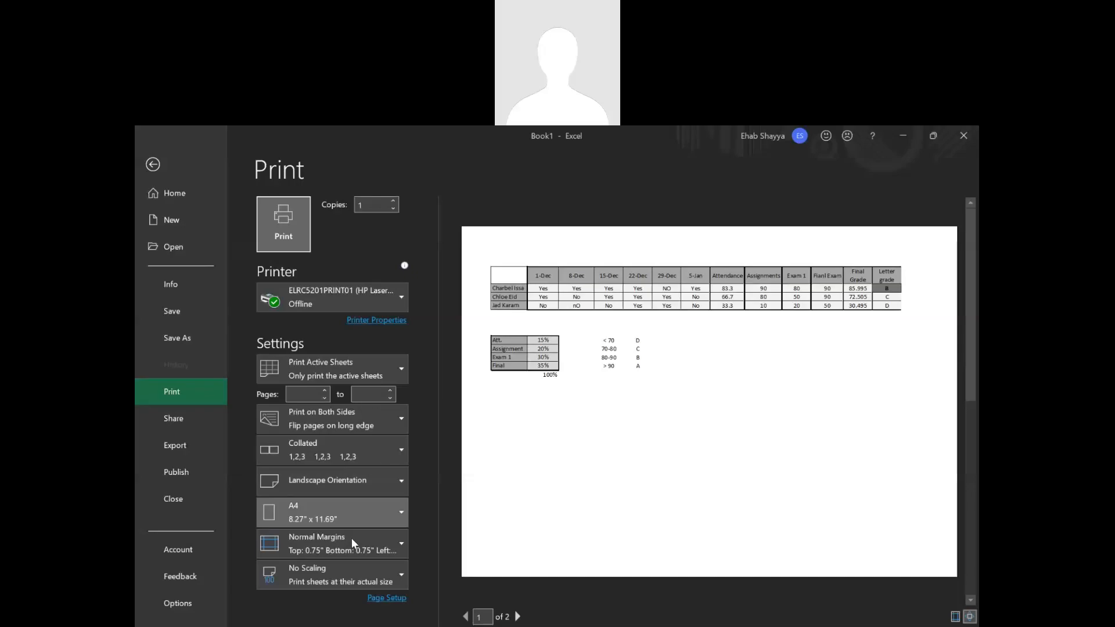
pyautogui.click(335, 571)
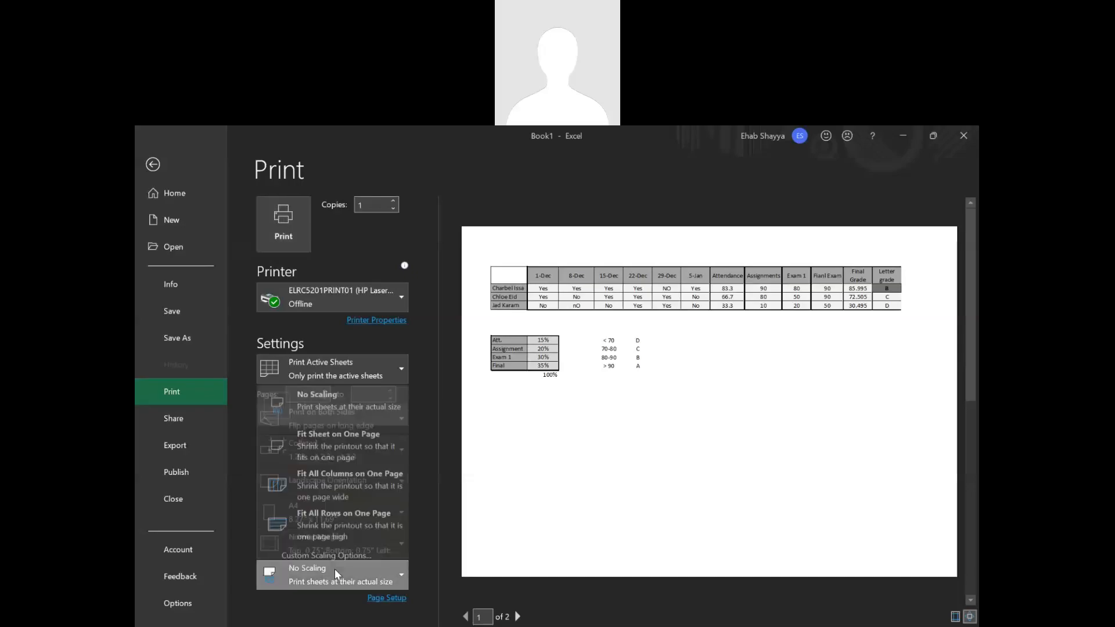
pyautogui.click(359, 443)
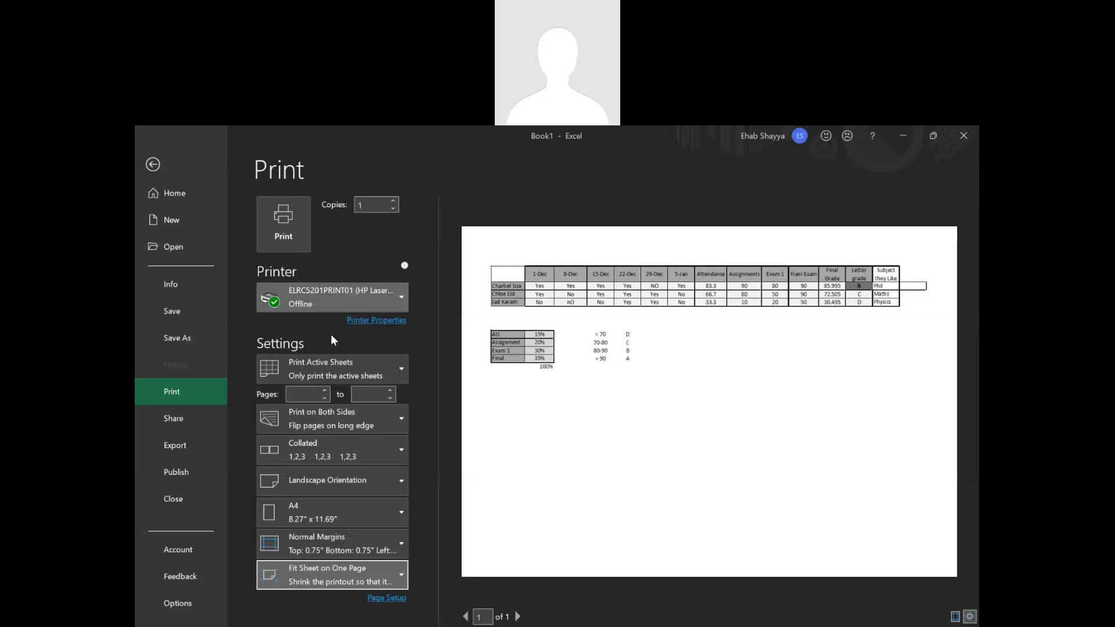
pyautogui.click(321, 372)
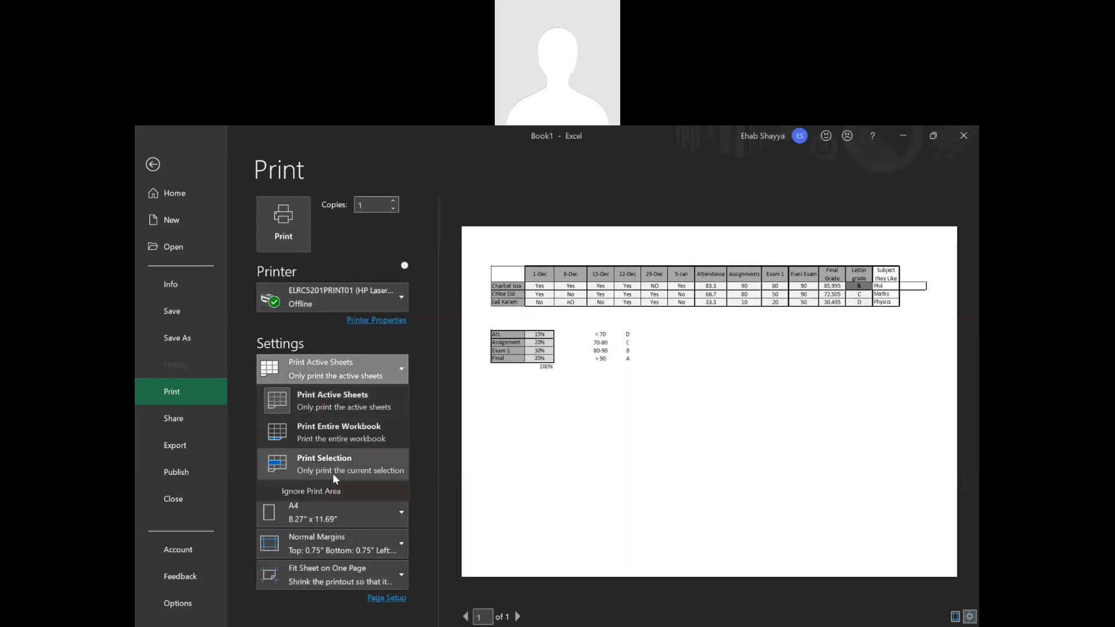
pyautogui.click(667, 510)
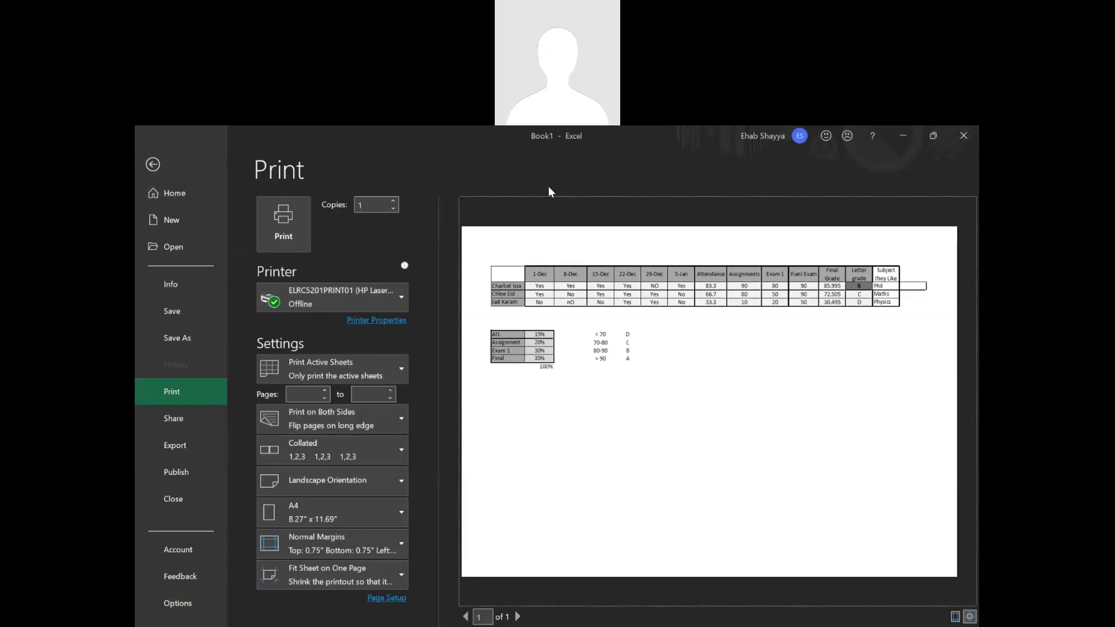
# Set the print scaling back to No Scaling and return to the worksheet.
pyautogui.click(362, 582)
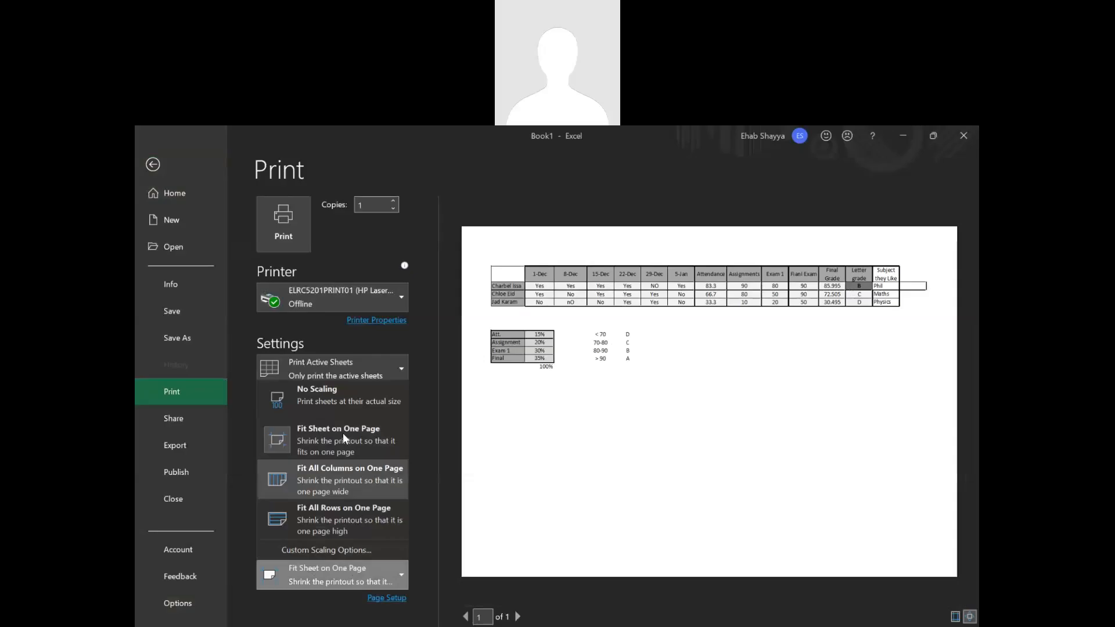
pyautogui.click(341, 383)
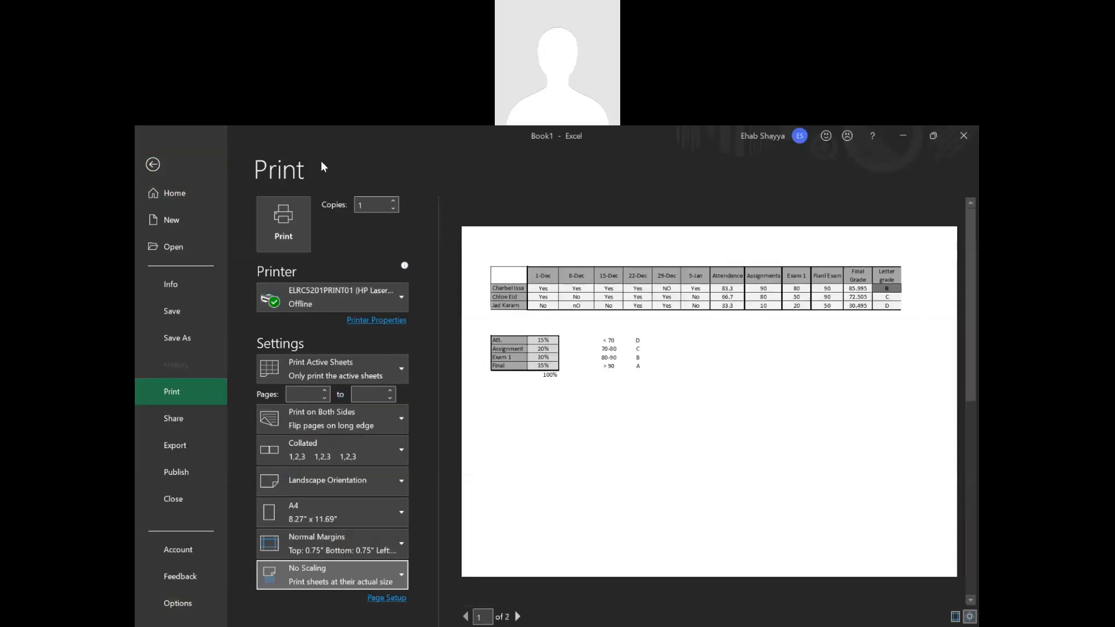
pyautogui.click(153, 164)
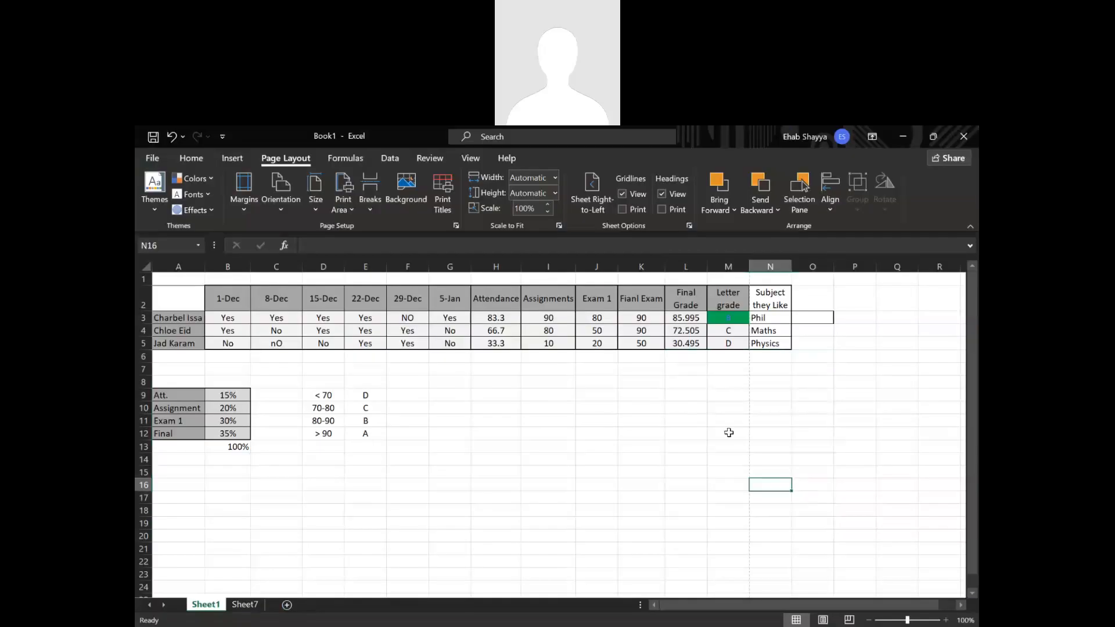
pyautogui.moveTo(744, 411); pyautogui.dragTo(755, 462)
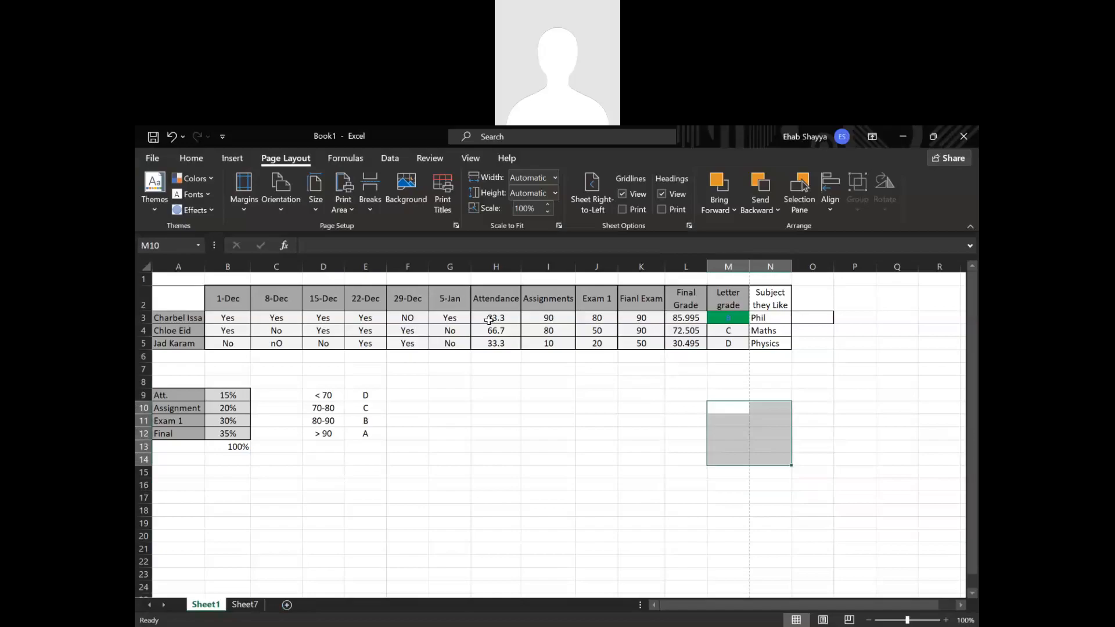
pyautogui.click(438, 413)
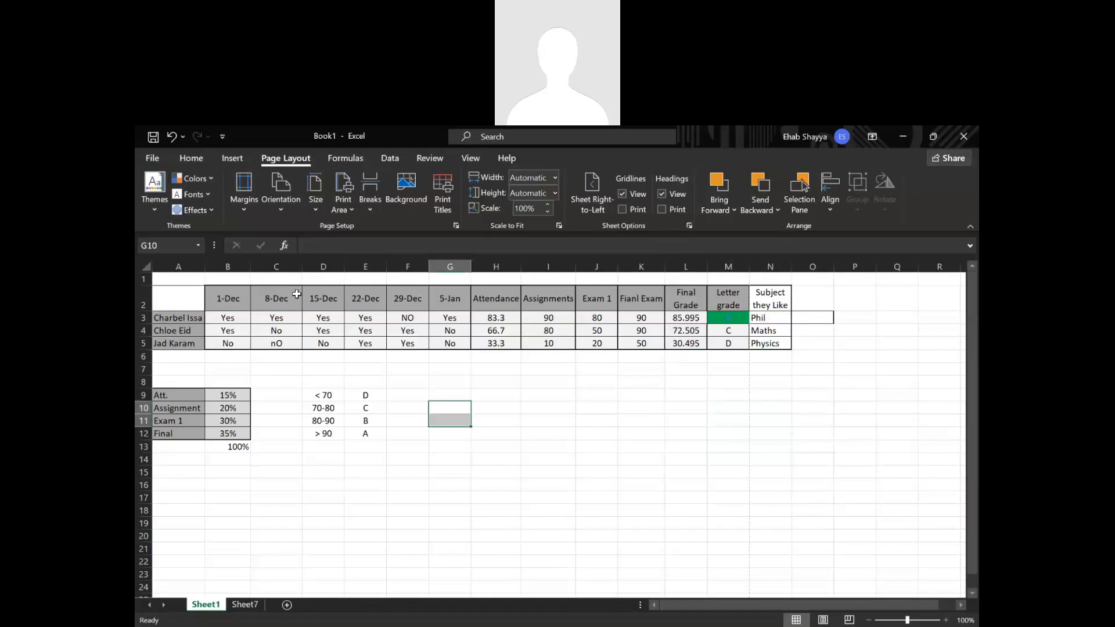
pyautogui.click(532, 341)
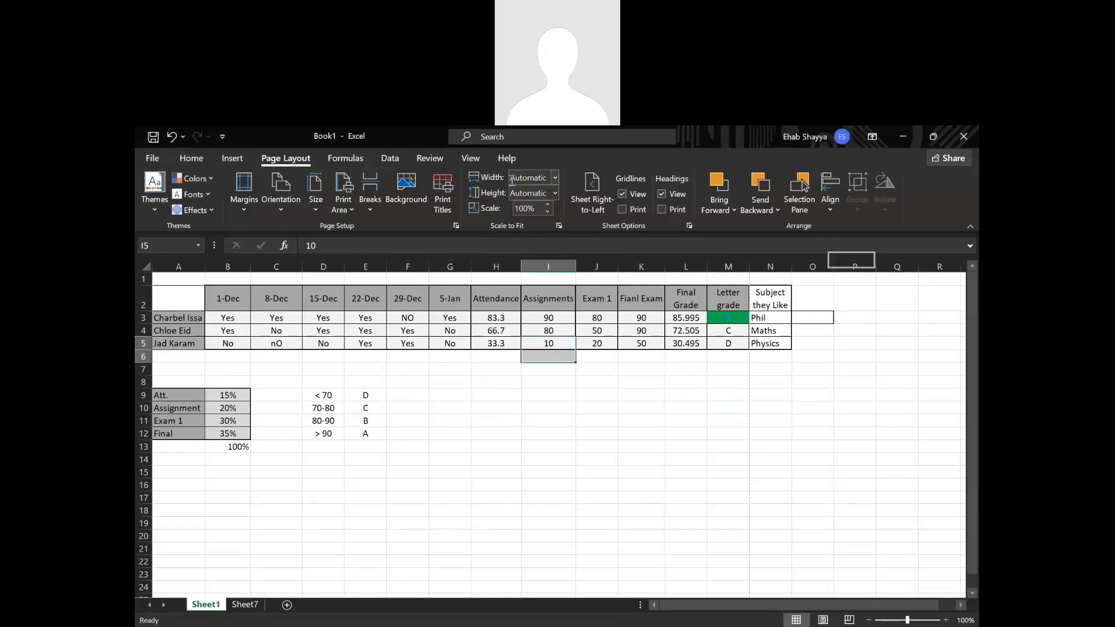
# View the page-width options for scaling the printout, and check the print scale percentage setting.
pyautogui.moveTo(496, 317); pyautogui.dragTo(511, 359)
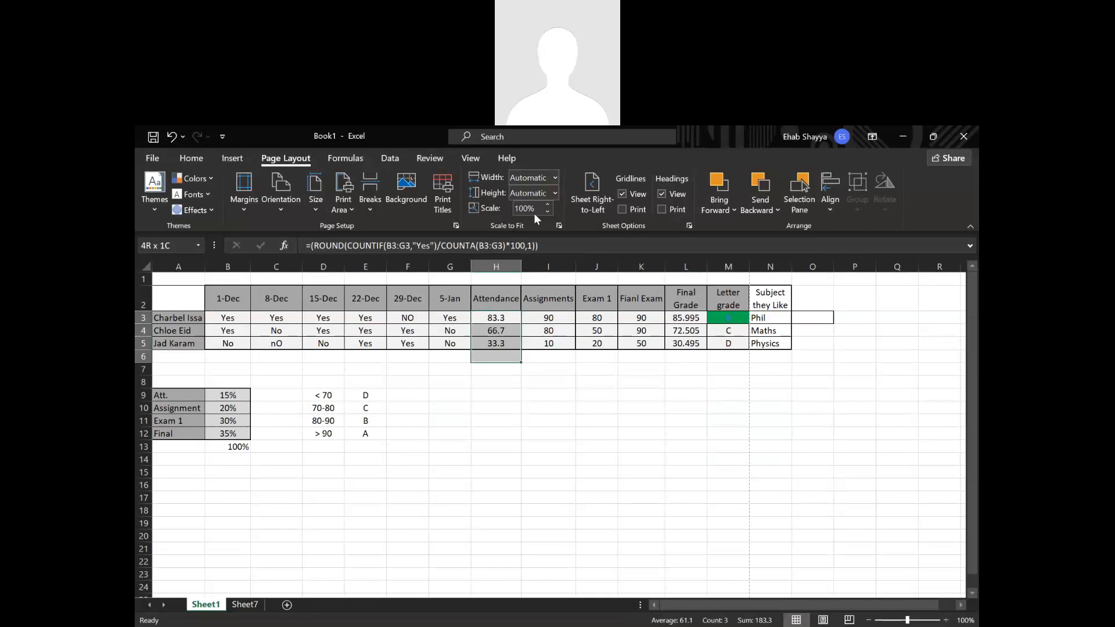
pyautogui.click(554, 180)
pyautogui.click(554, 181)
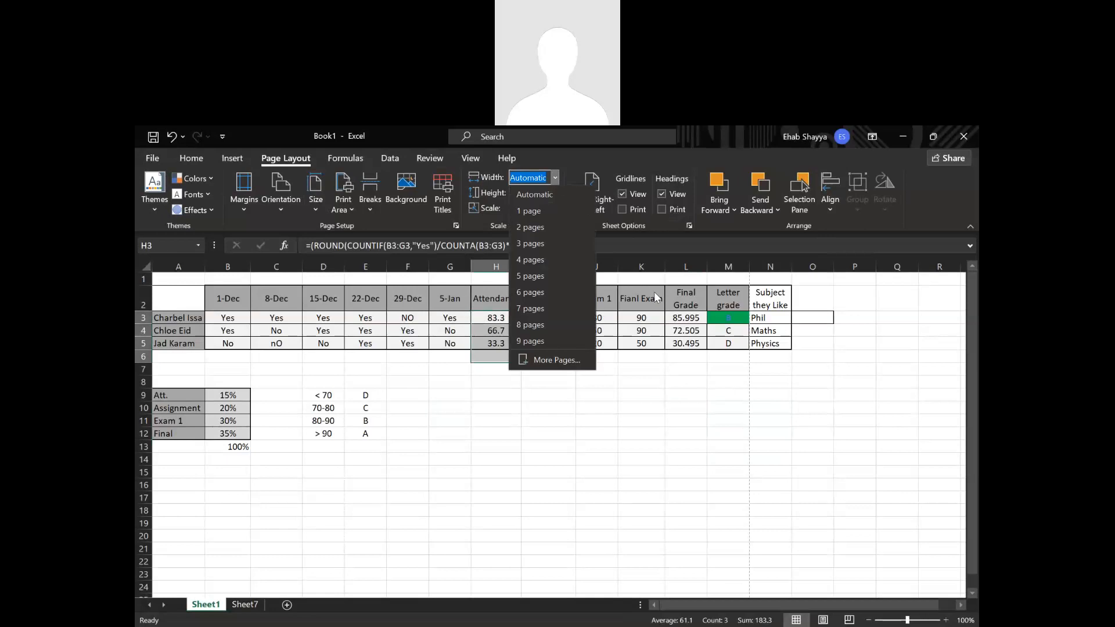
pyautogui.click(529, 372)
pyautogui.click(514, 362)
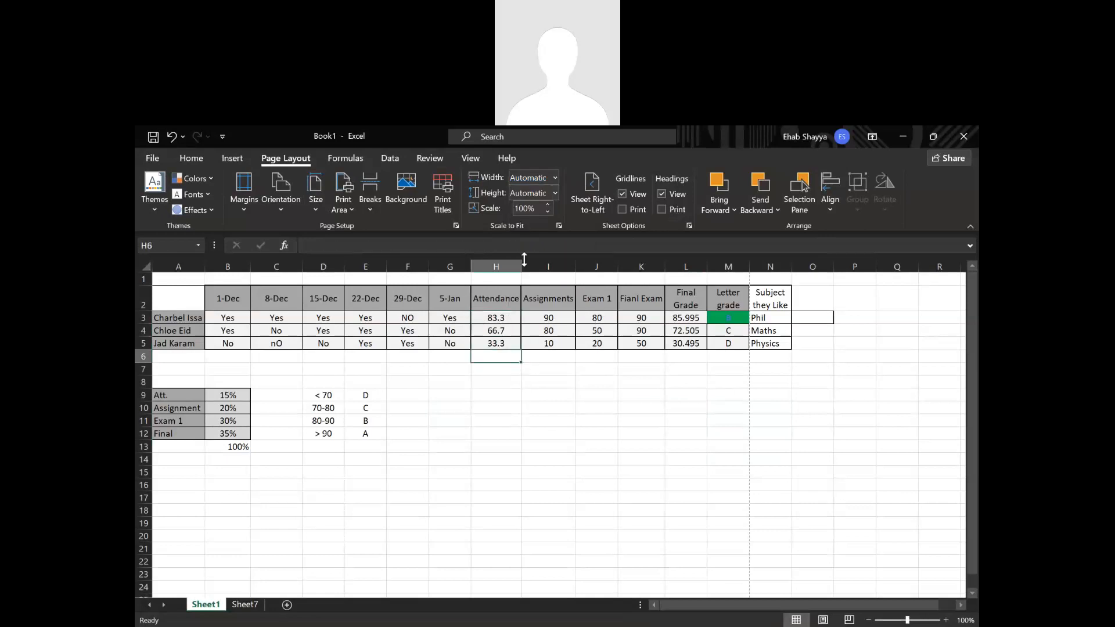
pyautogui.click(547, 205)
pyautogui.click(549, 212)
pyautogui.click(540, 436)
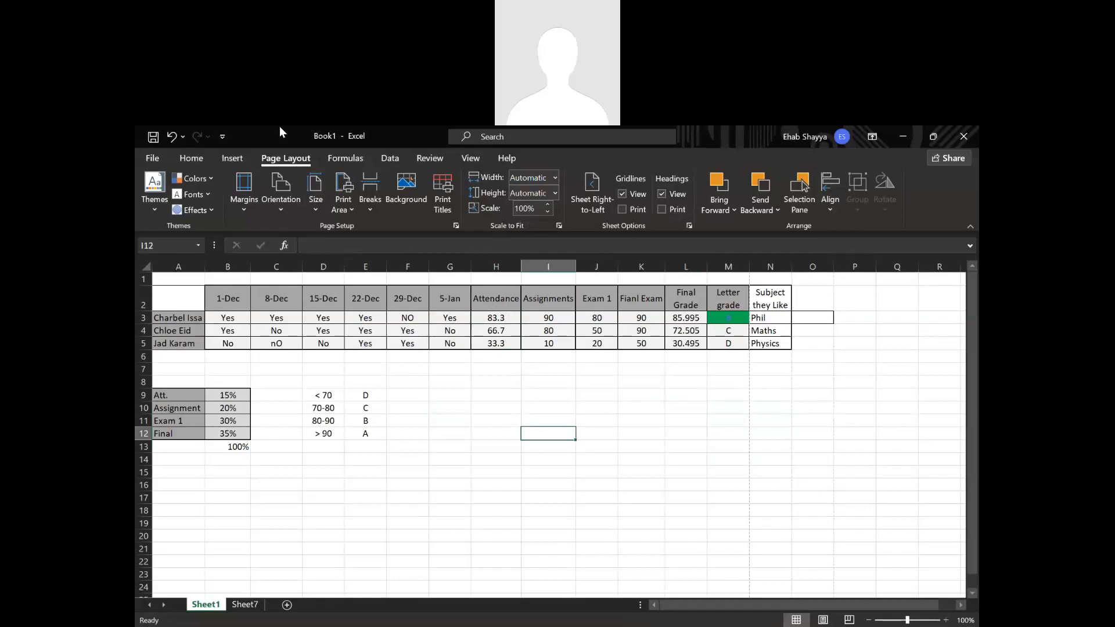
pyautogui.click(346, 160)
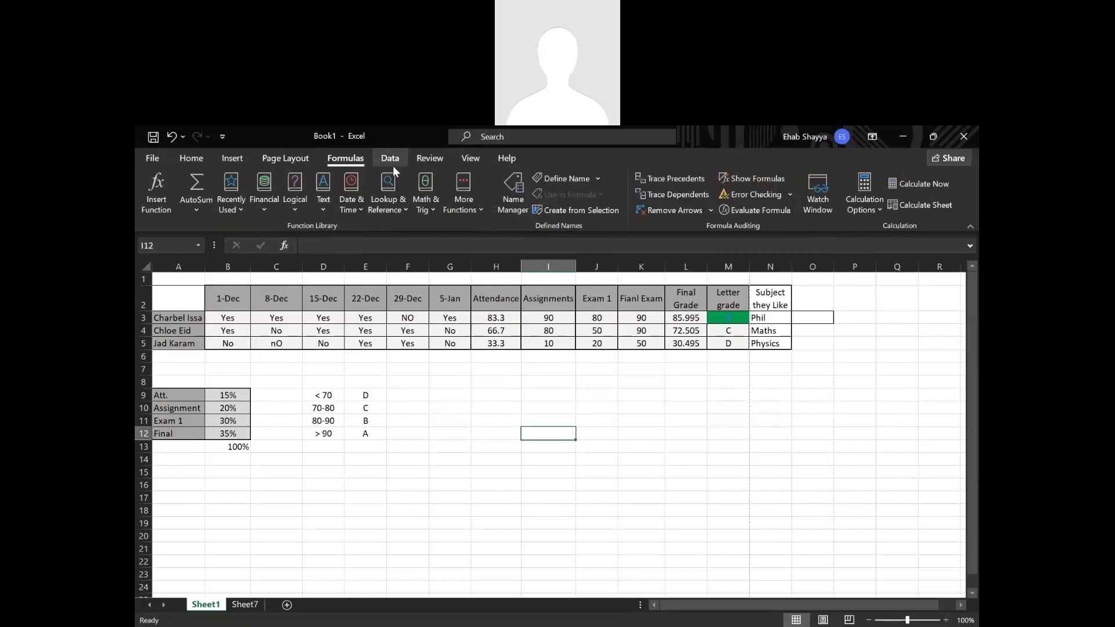
pyautogui.moveTo(645, 435); pyautogui.dragTo(649, 446)
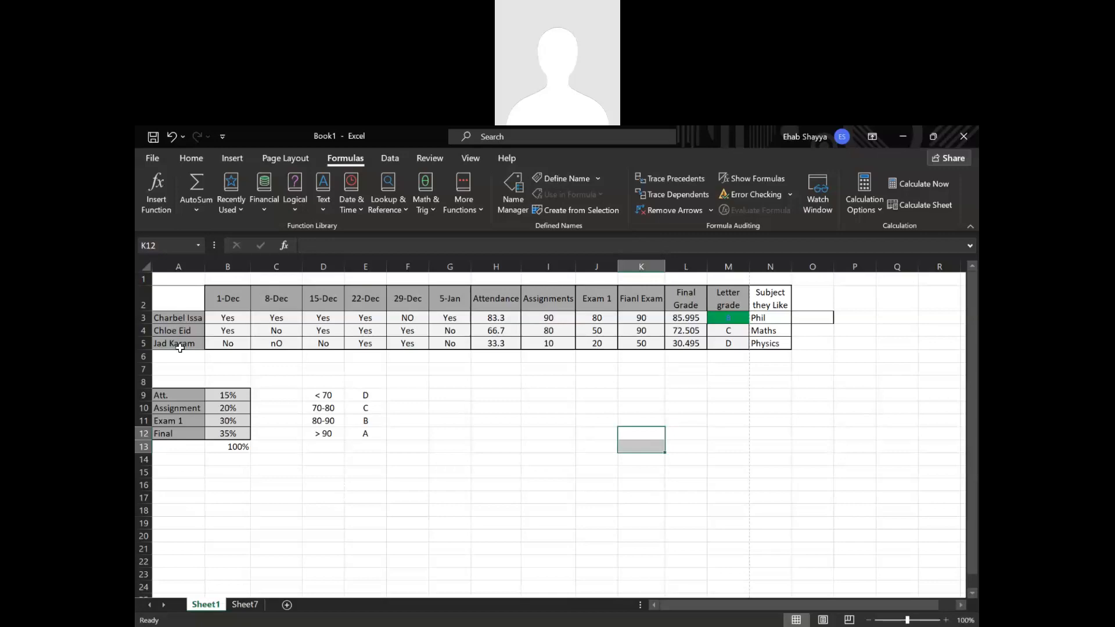
pyautogui.moveTo(187, 318); pyautogui.dragTo(195, 345)
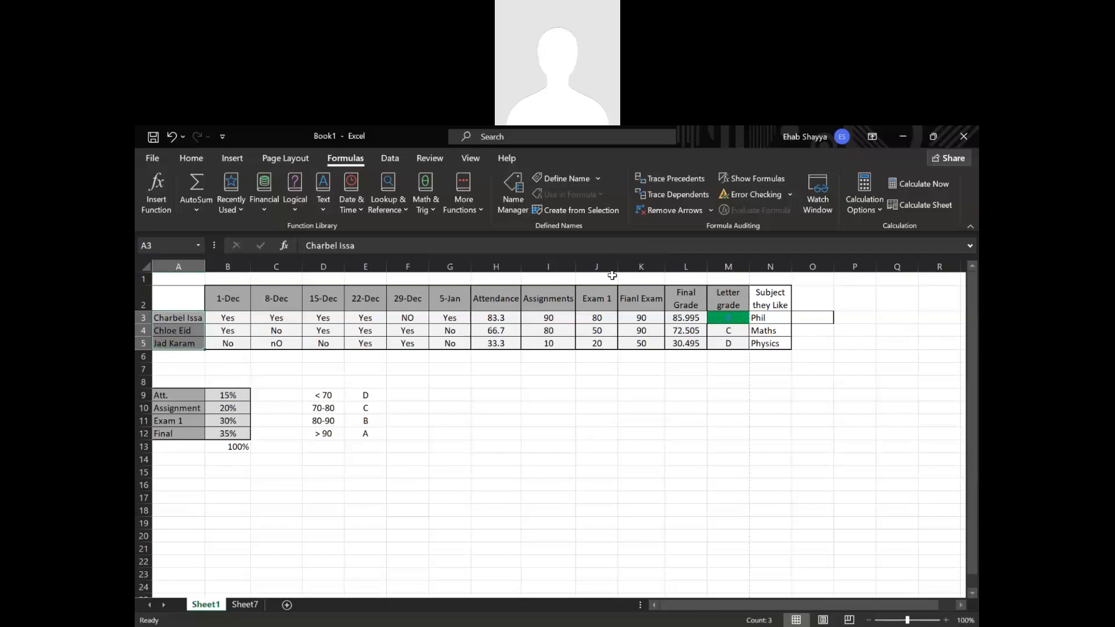
# Remove the list validation from cell O3 by changing its allowed entries to Any value.
pyautogui.click(806, 317)
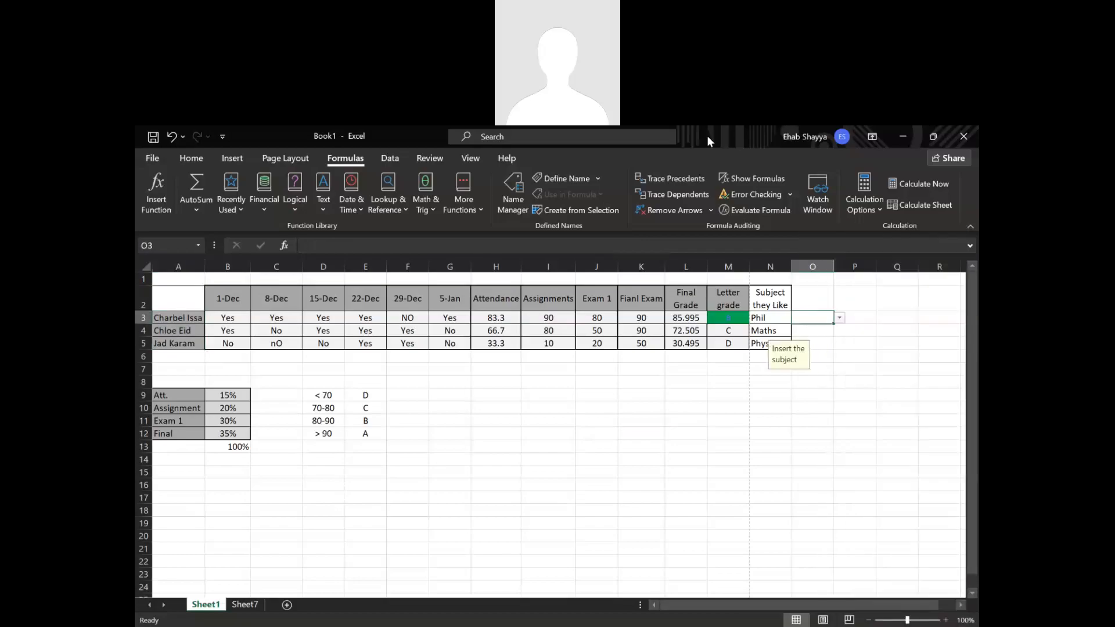
pyautogui.click(405, 158)
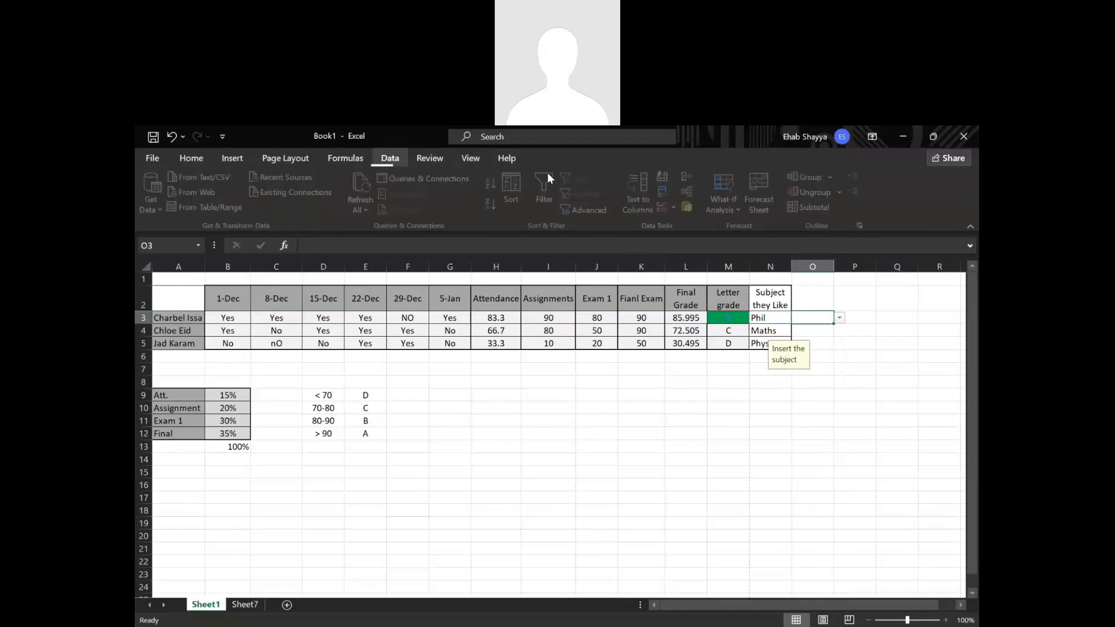
pyautogui.click(677, 208)
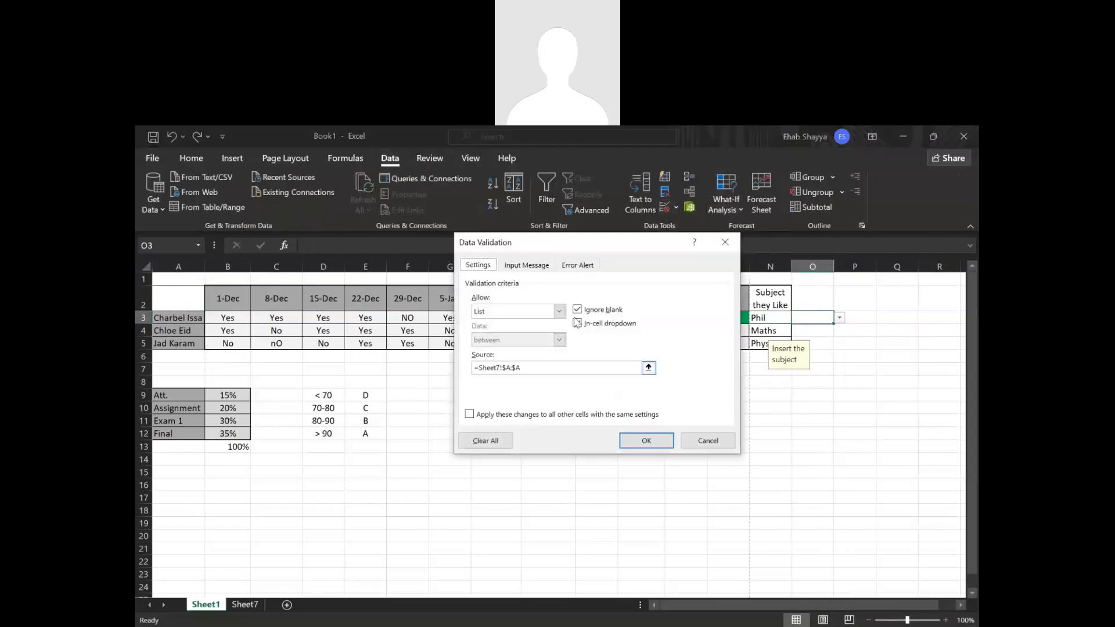
pyautogui.click(558, 311)
pyautogui.click(539, 323)
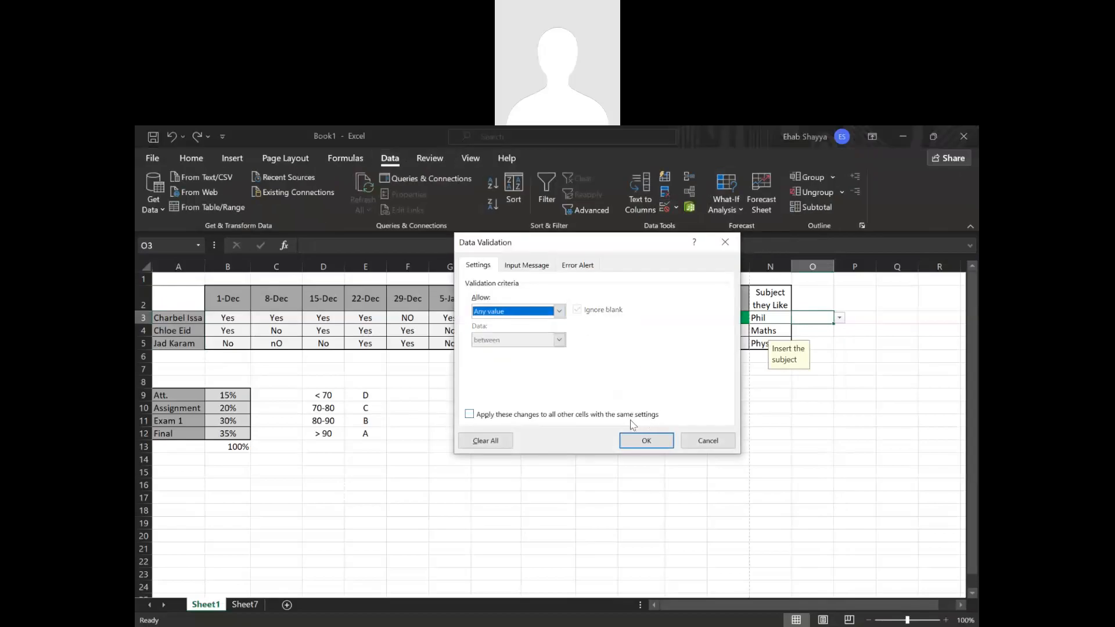
pyautogui.click(647, 440)
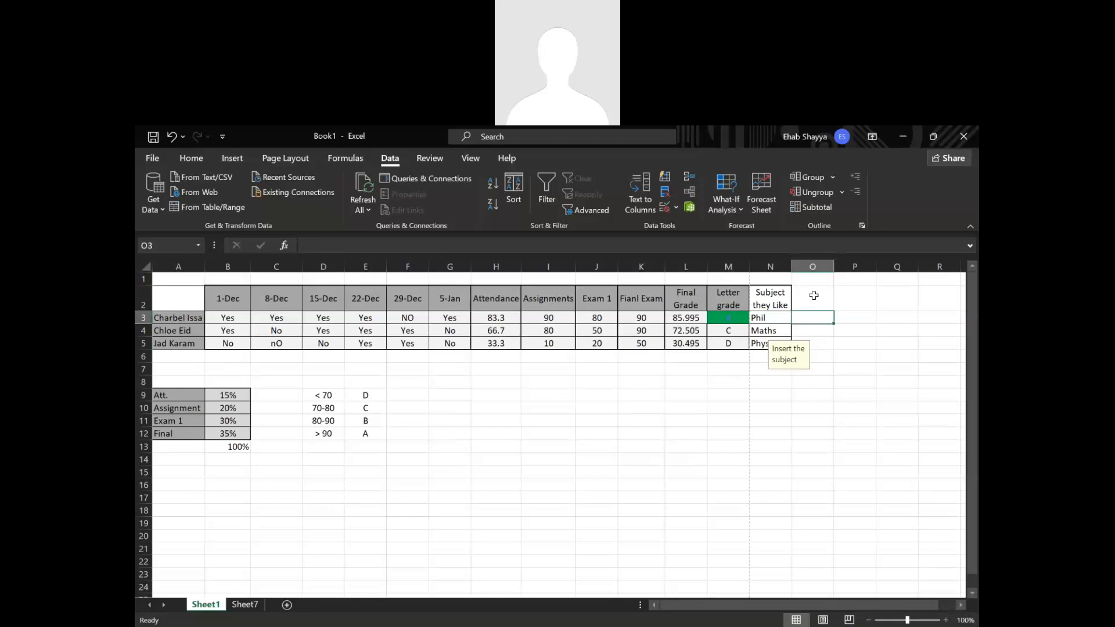
# Enter =LEFT(A3,7) in cell O3 to extract the first seven characters of the first student's name.
pyautogui.write('=')
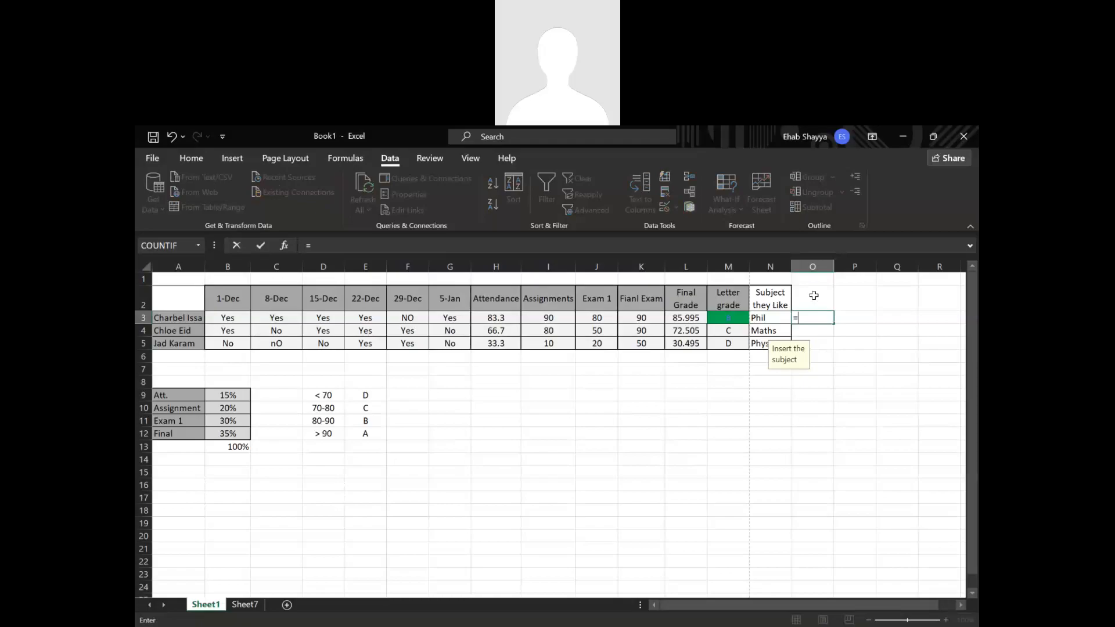
pyautogui.write('Righ')
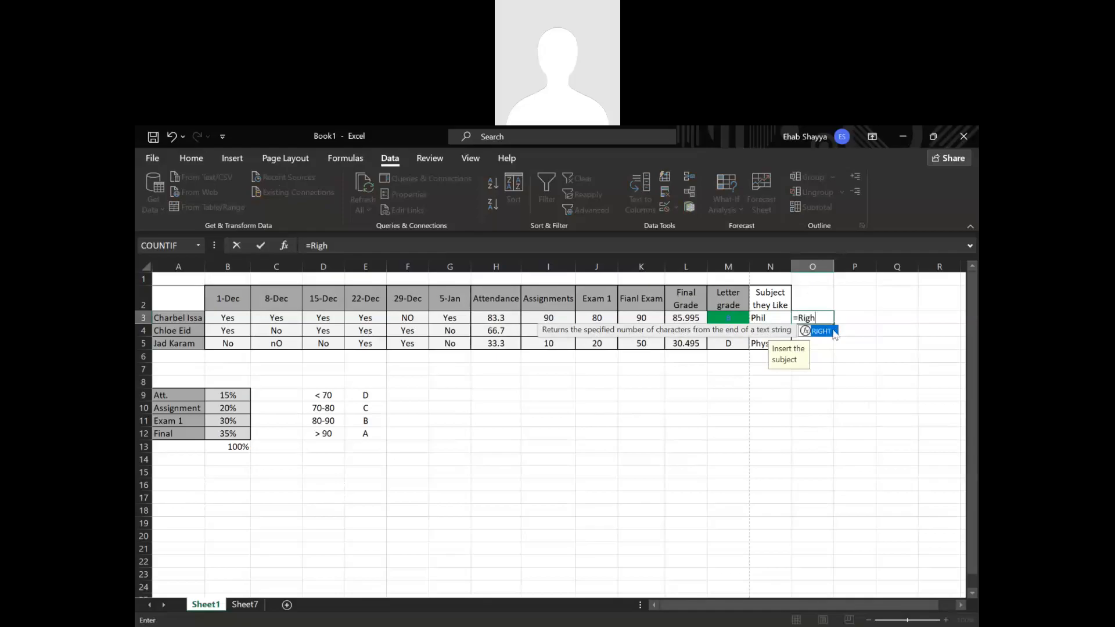
pyautogui.doubleClick(802, 317)
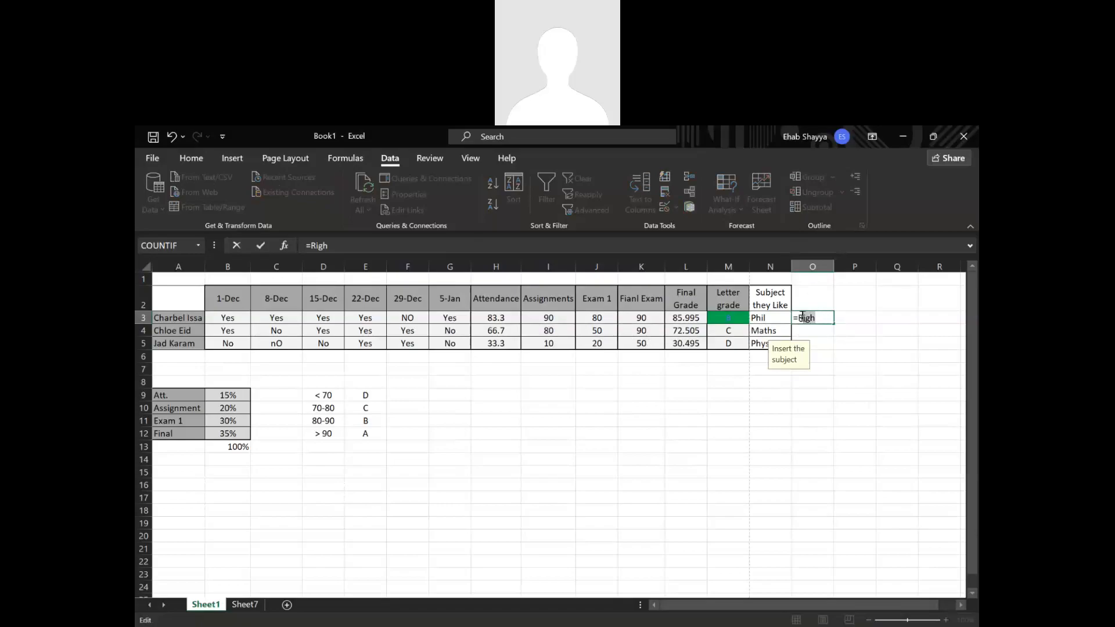
pyautogui.write('RLef')
pyautogui.press('BackSpace')
pyautogui.press('BackSpace')
pyautogui.press('BackSpace')
pyautogui.press('BackSpace')
pyautogui.write('Left')
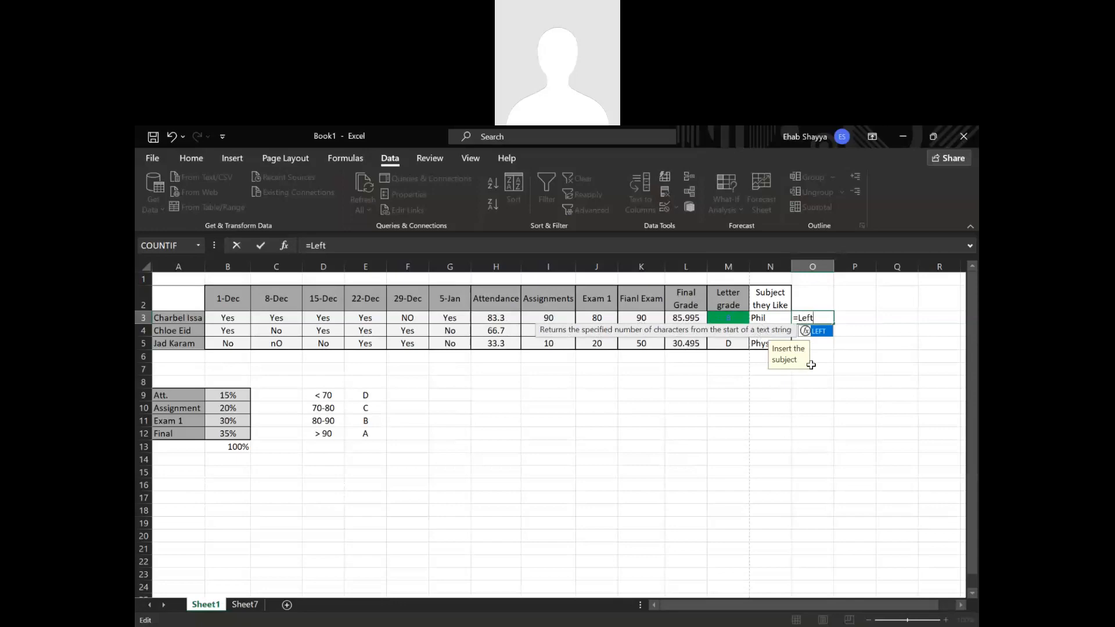
pyautogui.doubleClick(816, 332)
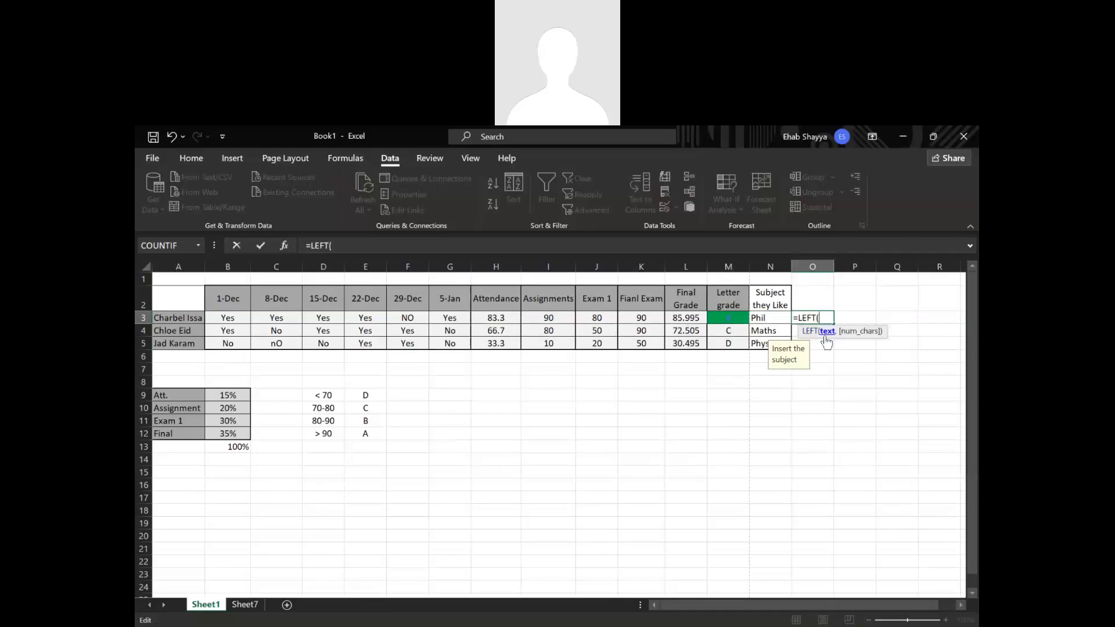
pyautogui.click(189, 319)
pyautogui.write(',')
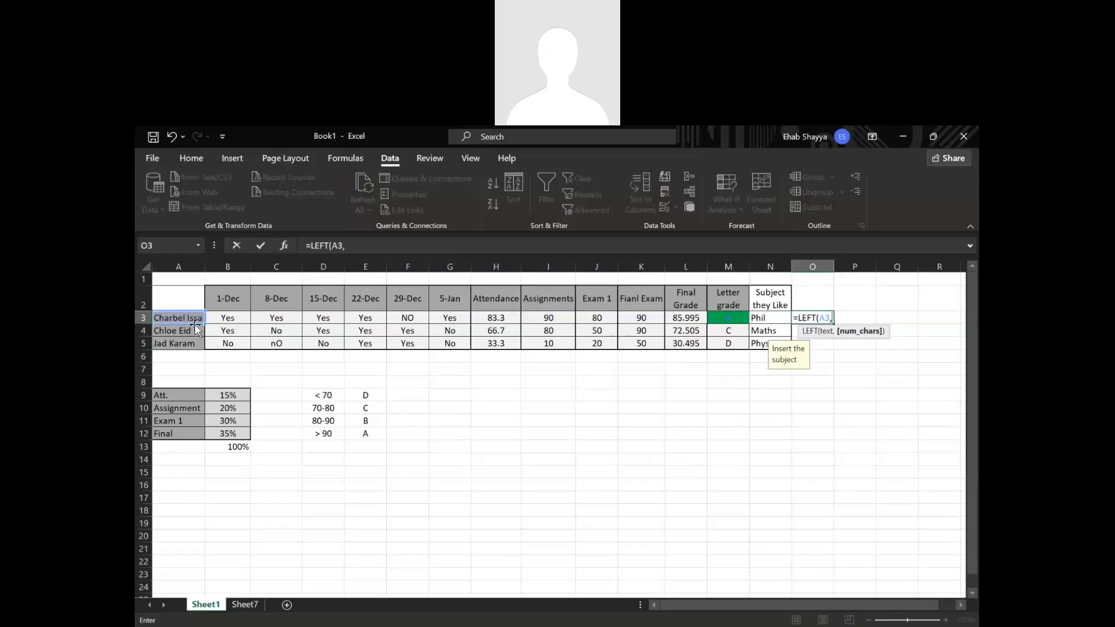
pyautogui.write('7)')
pyautogui.press('Return')
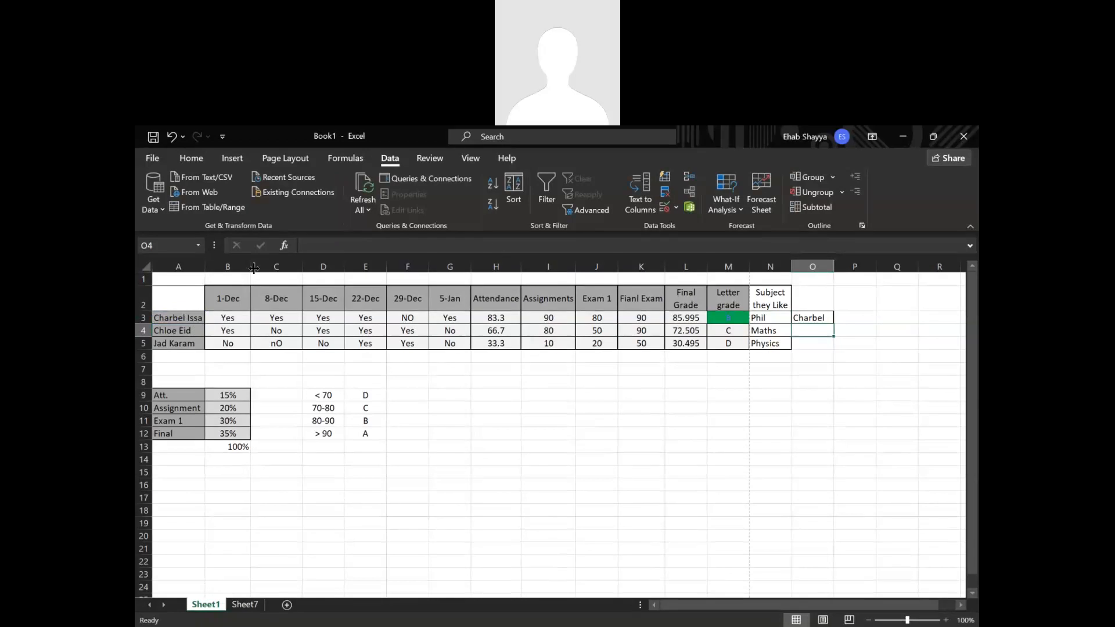
# Fill the LEFT formula from cell O3 down to O5 for the other two students.
pyautogui.click(799, 320)
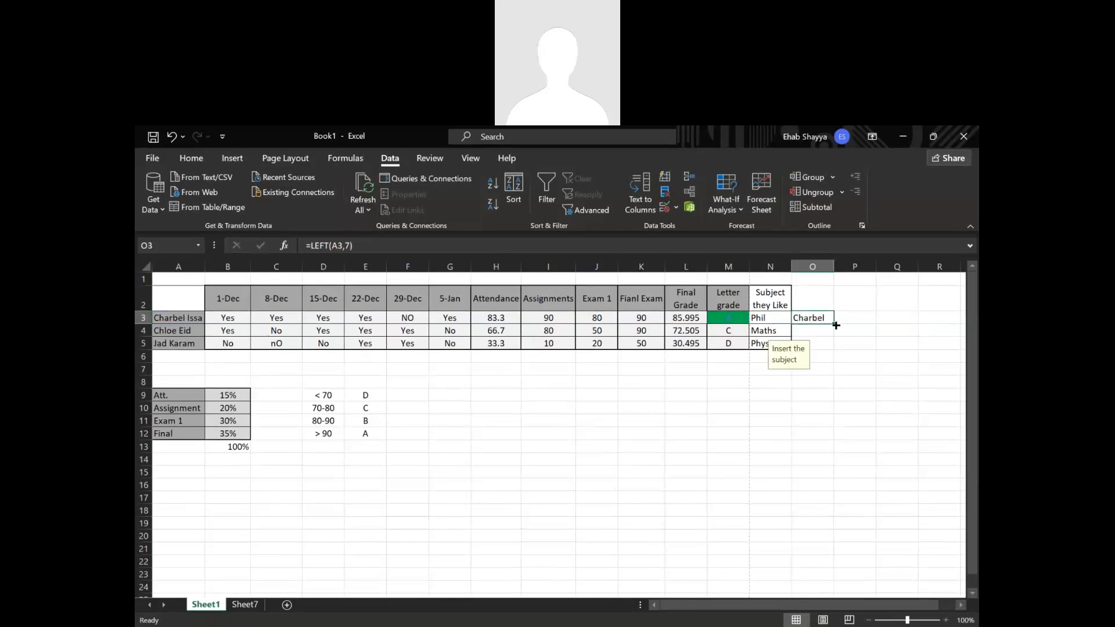
pyautogui.moveTo(835, 324); pyautogui.dragTo(836, 349)
pyautogui.click(731, 432)
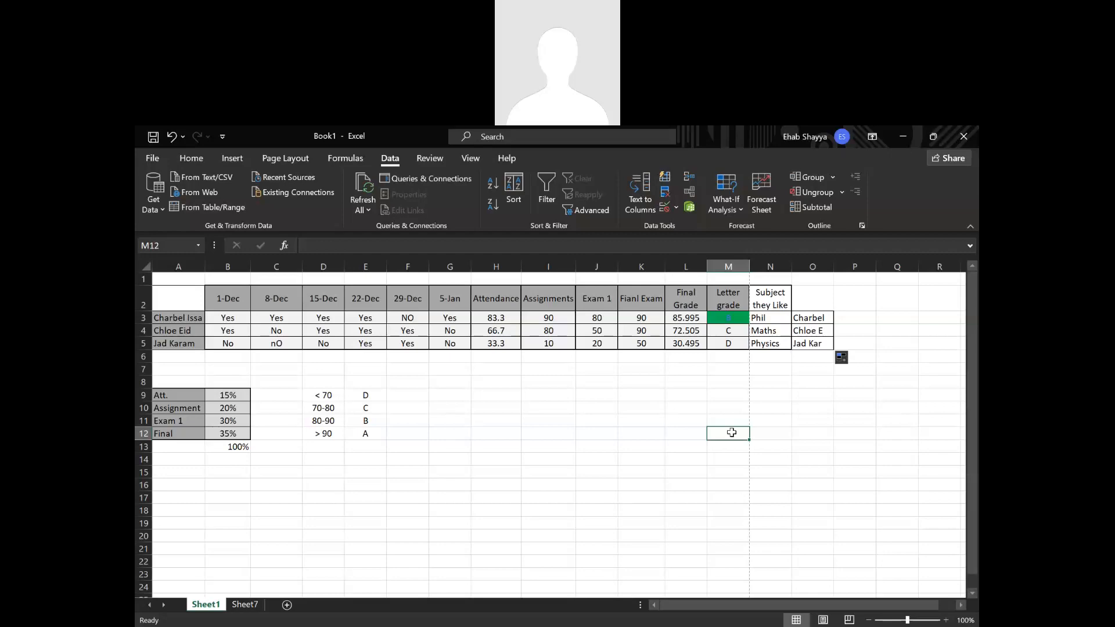
# Enter =FIND(" ",A3) in cell P3 to locate the space in the first student's name.
pyautogui.doubleClick(856, 317)
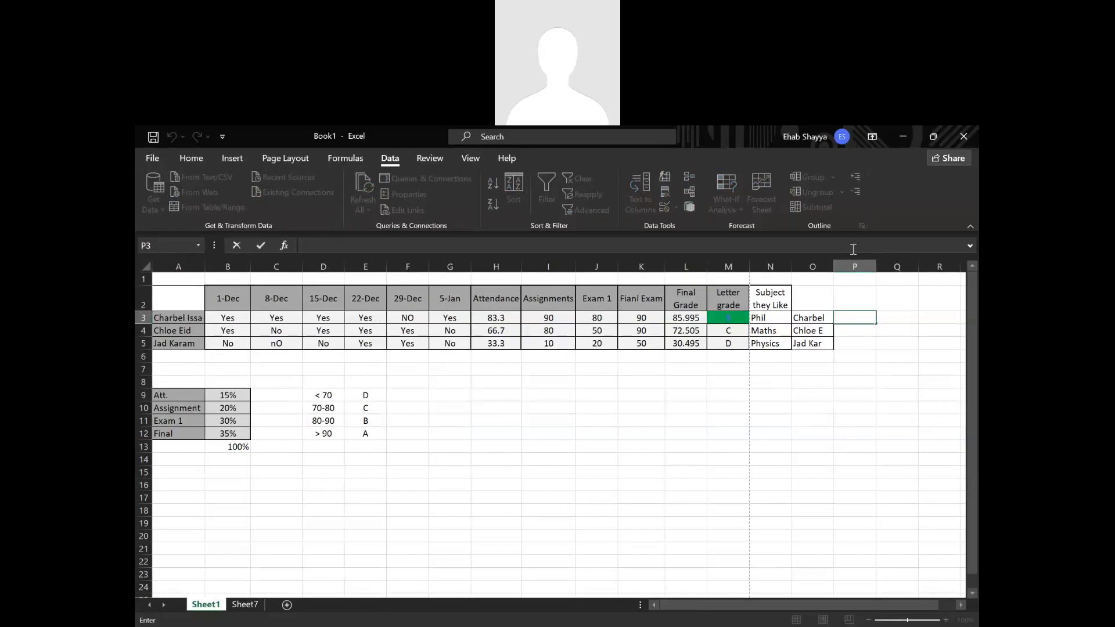
pyautogui.write('=')
pyautogui.write('fi')
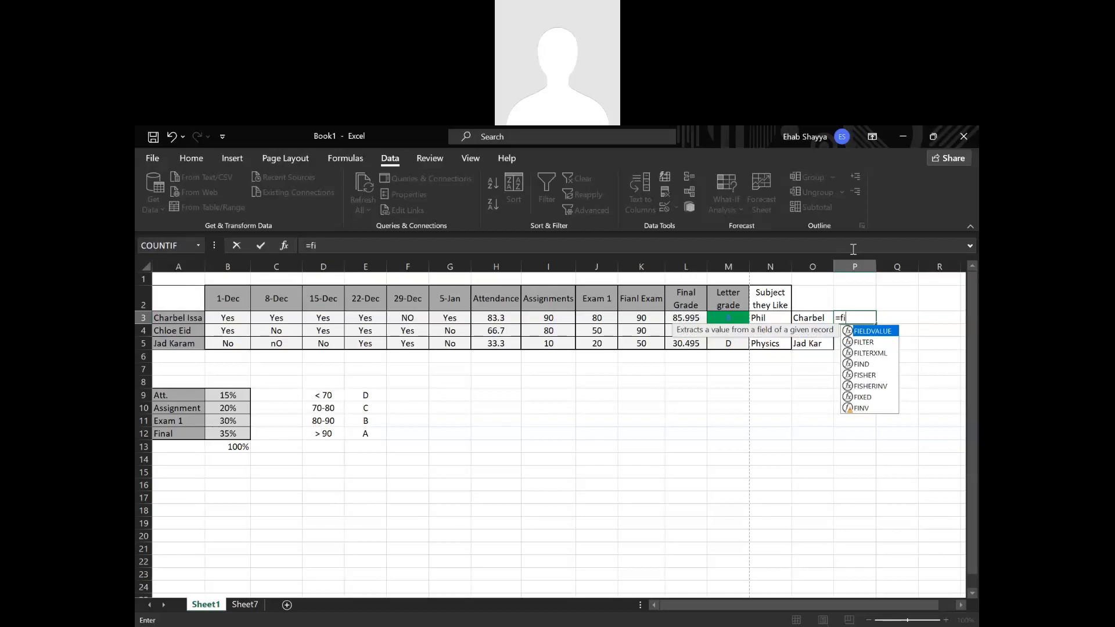
pyautogui.click(866, 364)
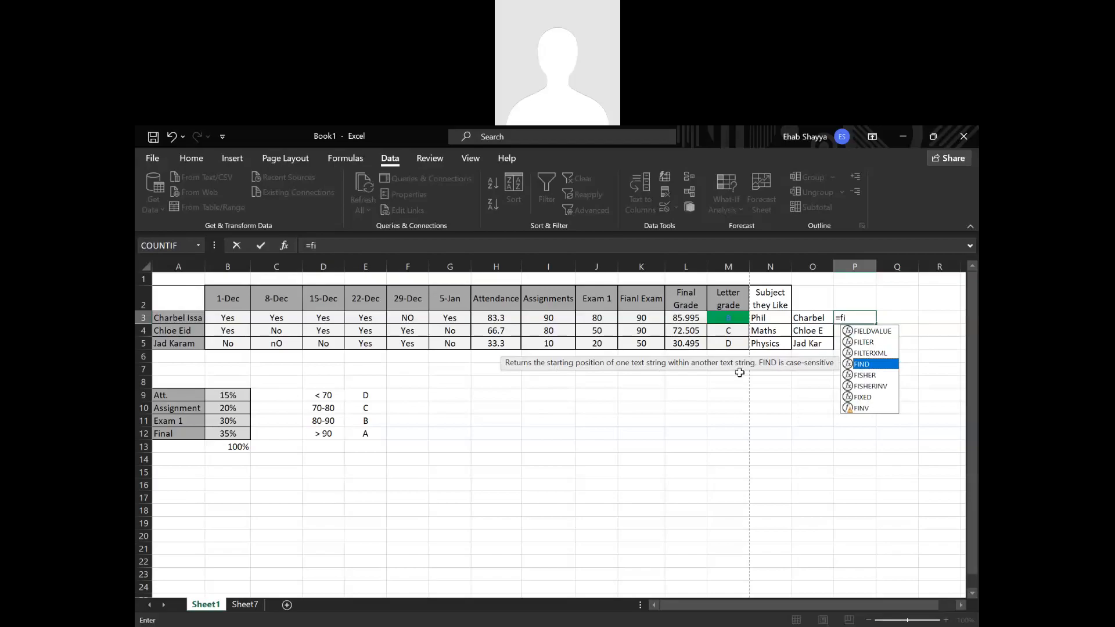
pyautogui.doubleClick(862, 366)
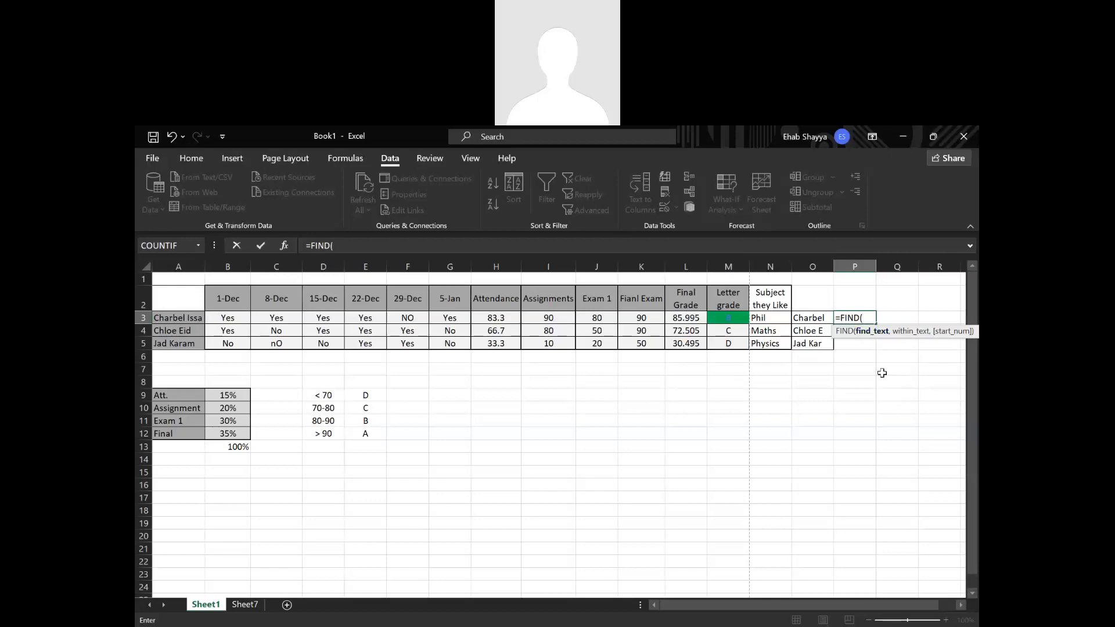
pyautogui.write('" ",')
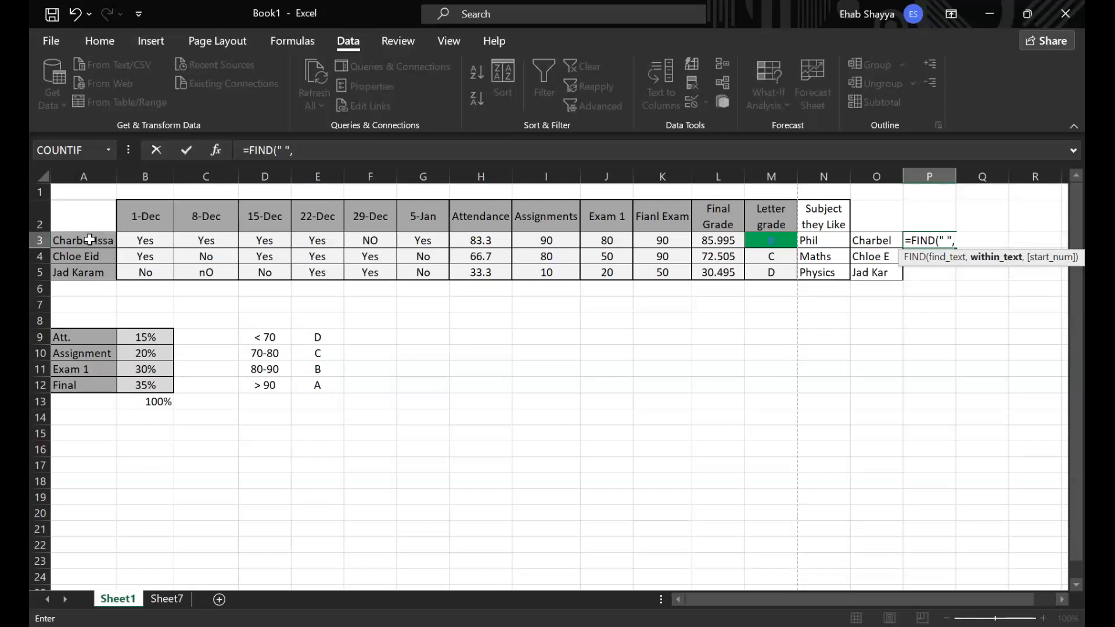
pyautogui.click(183, 317)
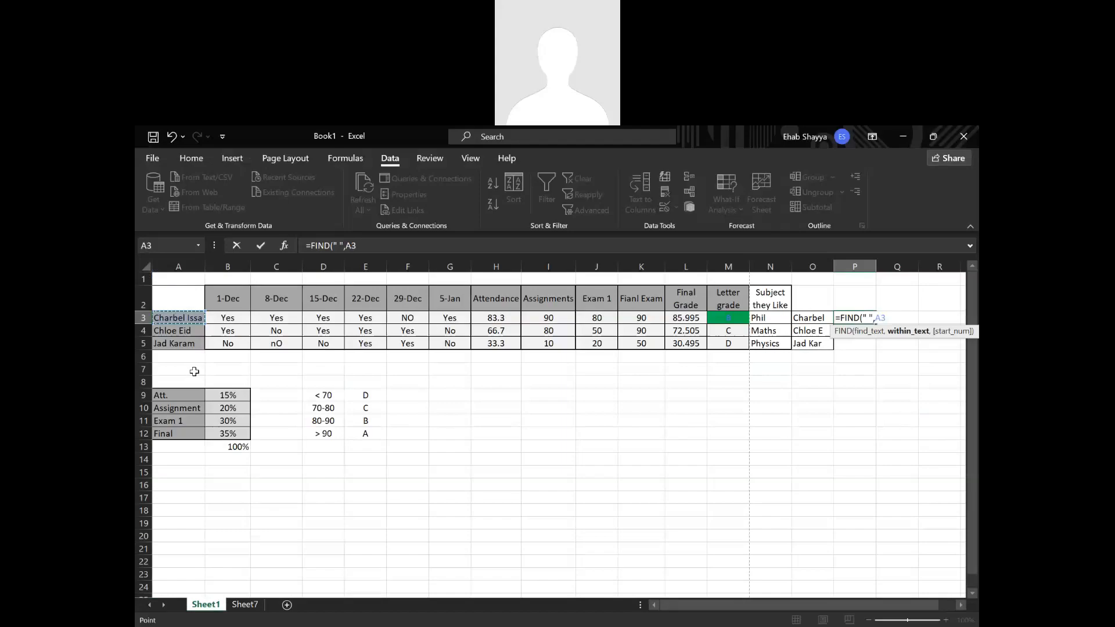
pyautogui.write(',')
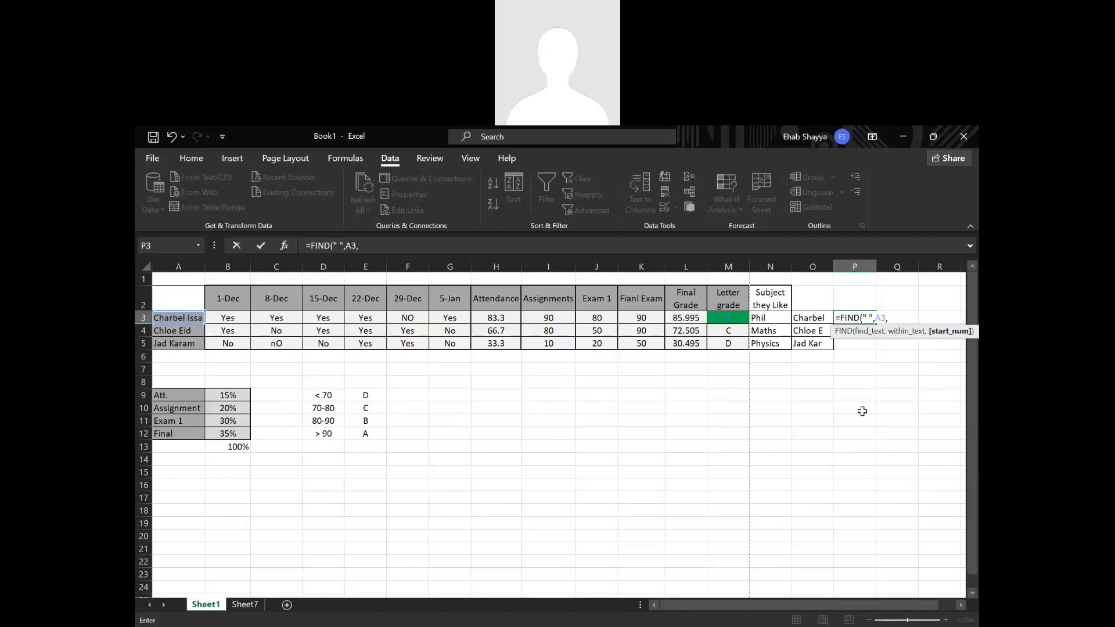
pyautogui.press('BackSpace')
pyautogui.press('Return')
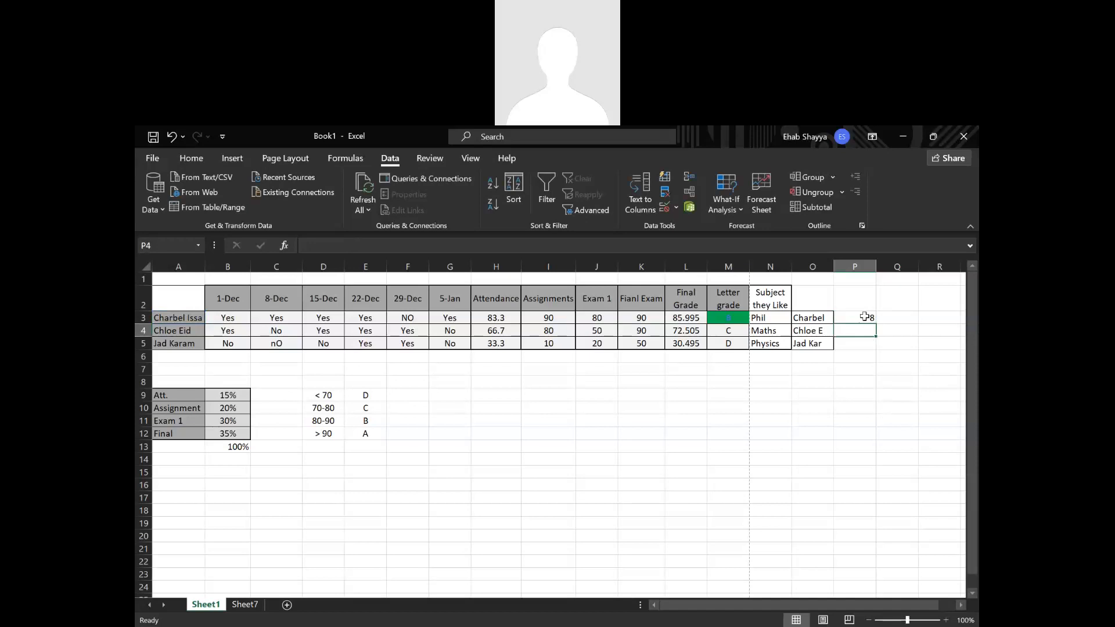
pyautogui.doubleClick(830, 322)
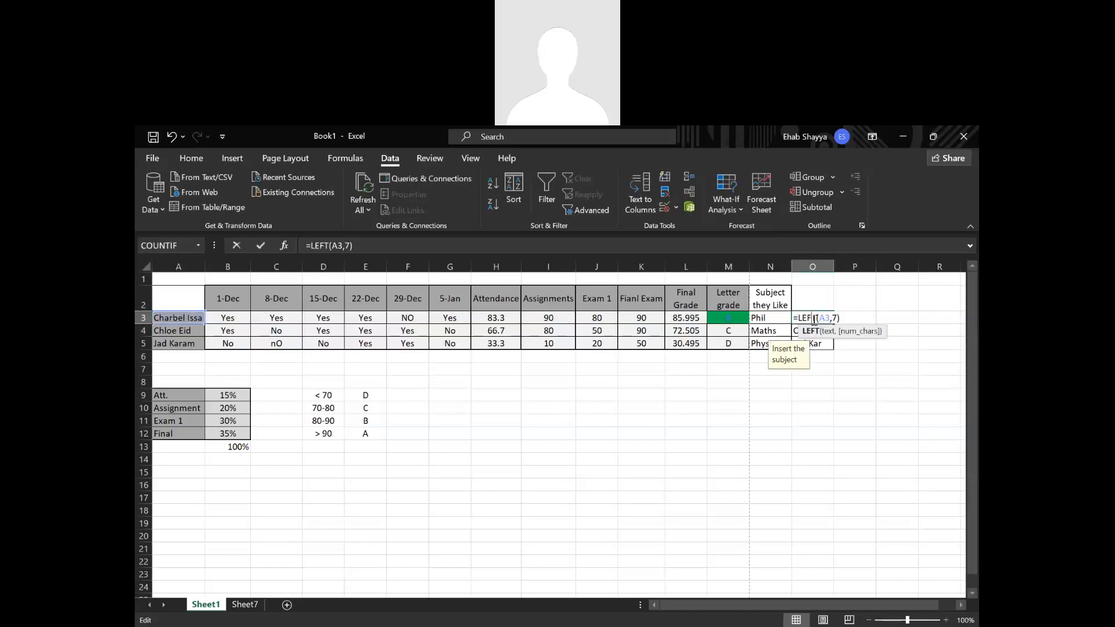
pyautogui.click(834, 322)
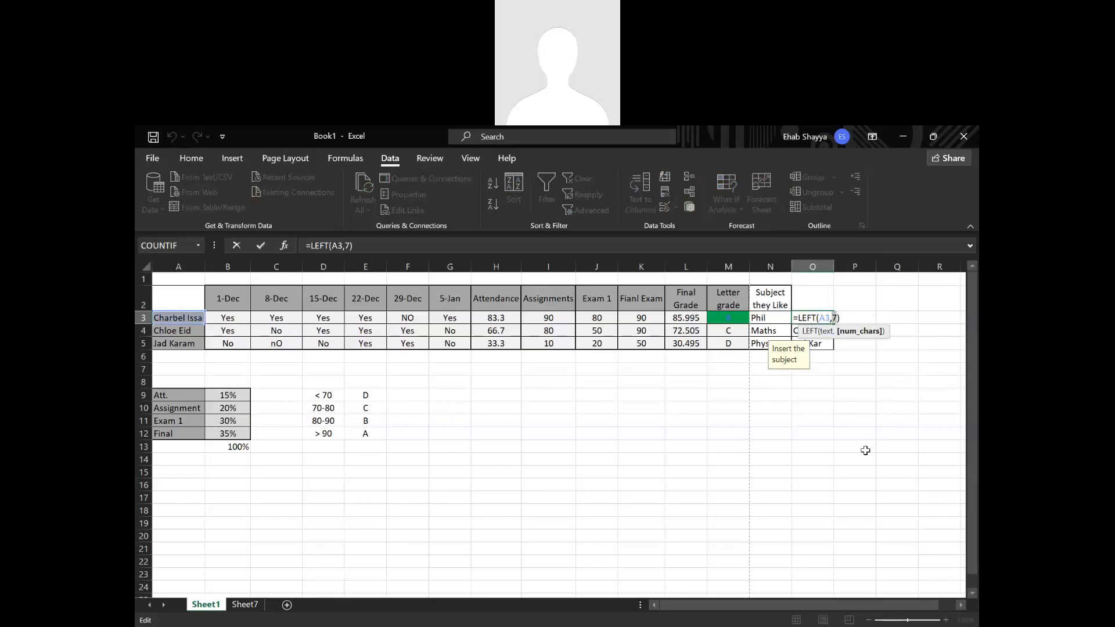
pyautogui.press('Return')
# Replace the fixed character count in cell O3's LEFT formula with P3's FIND expression minus one, giving =LEFT(A3,FIND(" ",A3)-1).
pyautogui.doubleClick(869, 317)
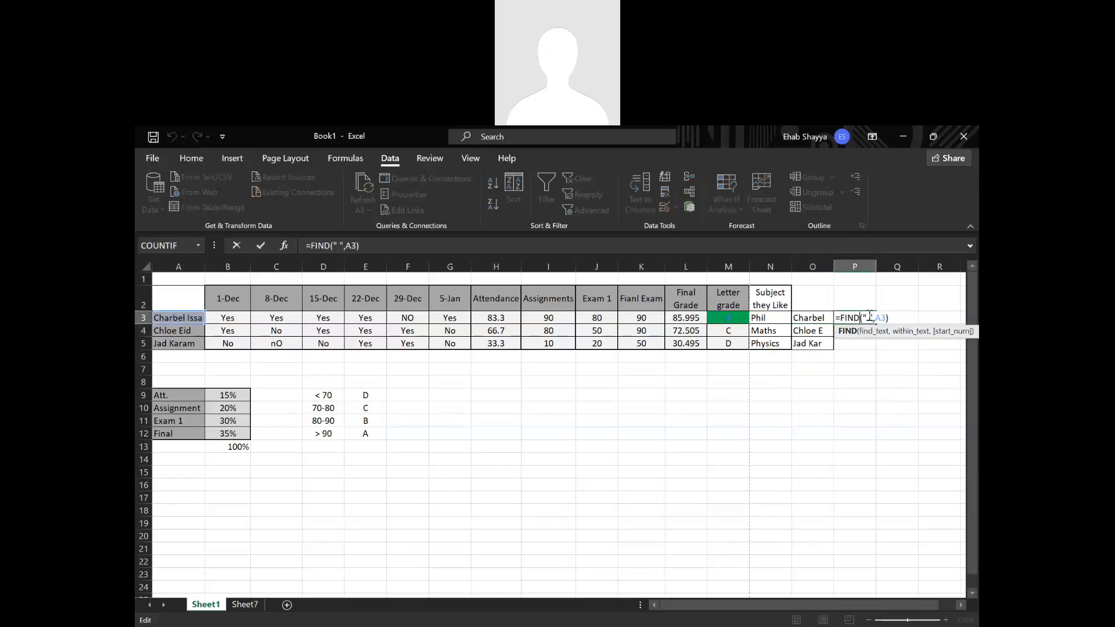
pyautogui.moveTo(893, 317); pyautogui.dragTo(840, 317)
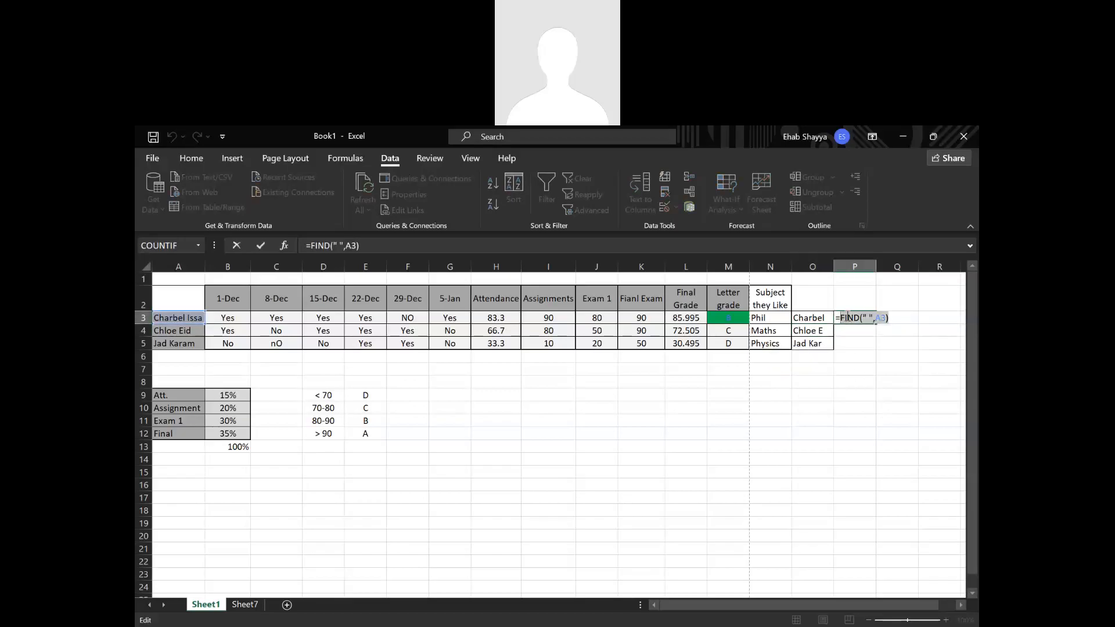
pyautogui.press('Escape')
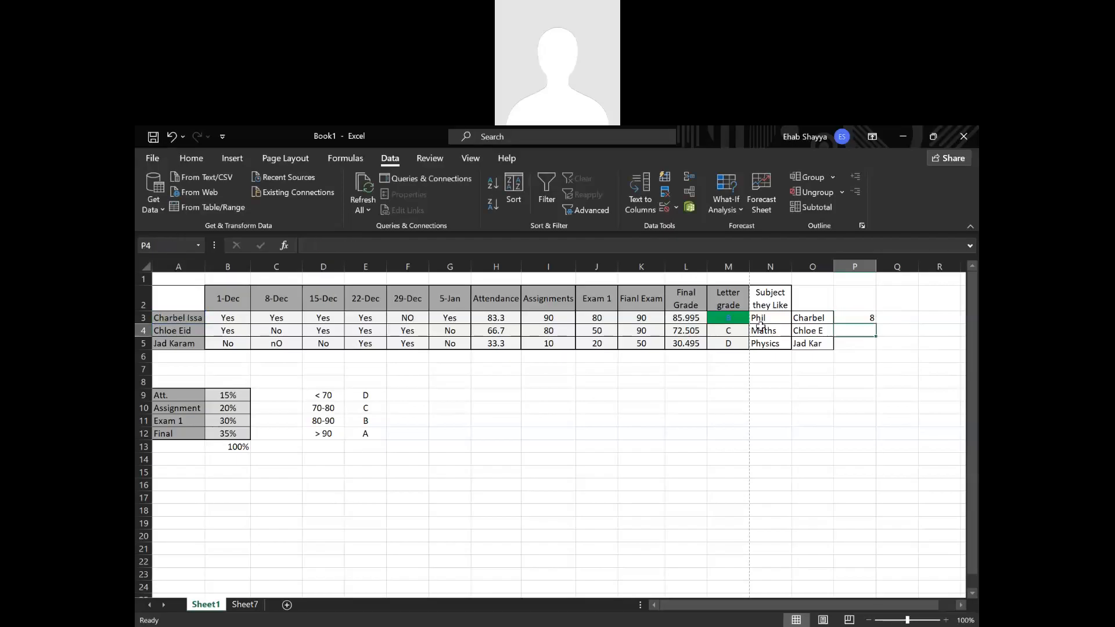
pyautogui.doubleClick(800, 318)
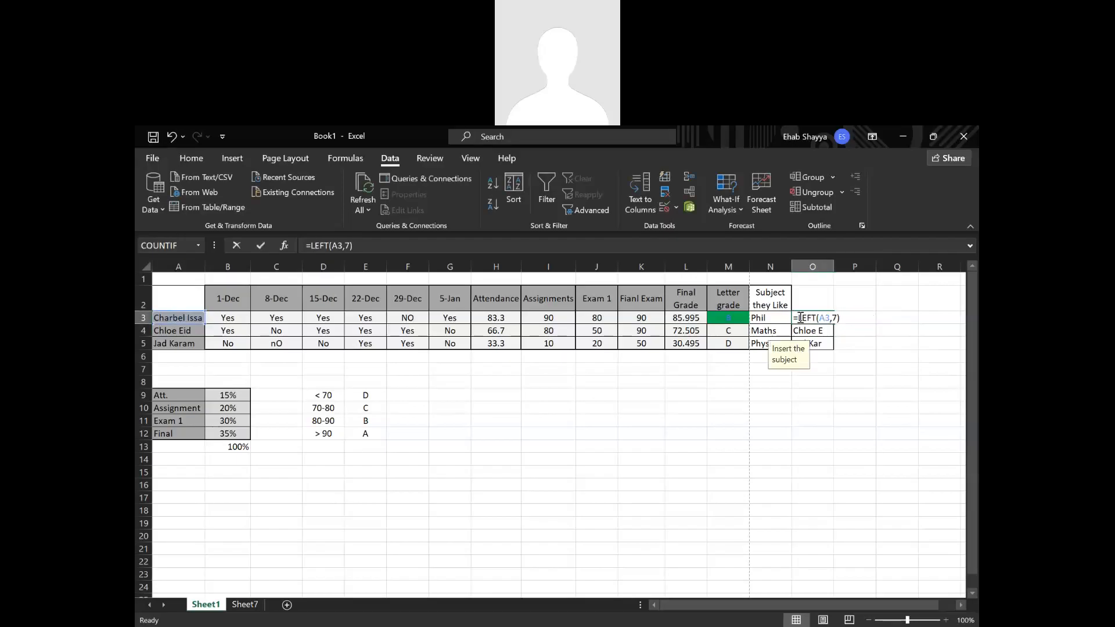
pyautogui.click(834, 318)
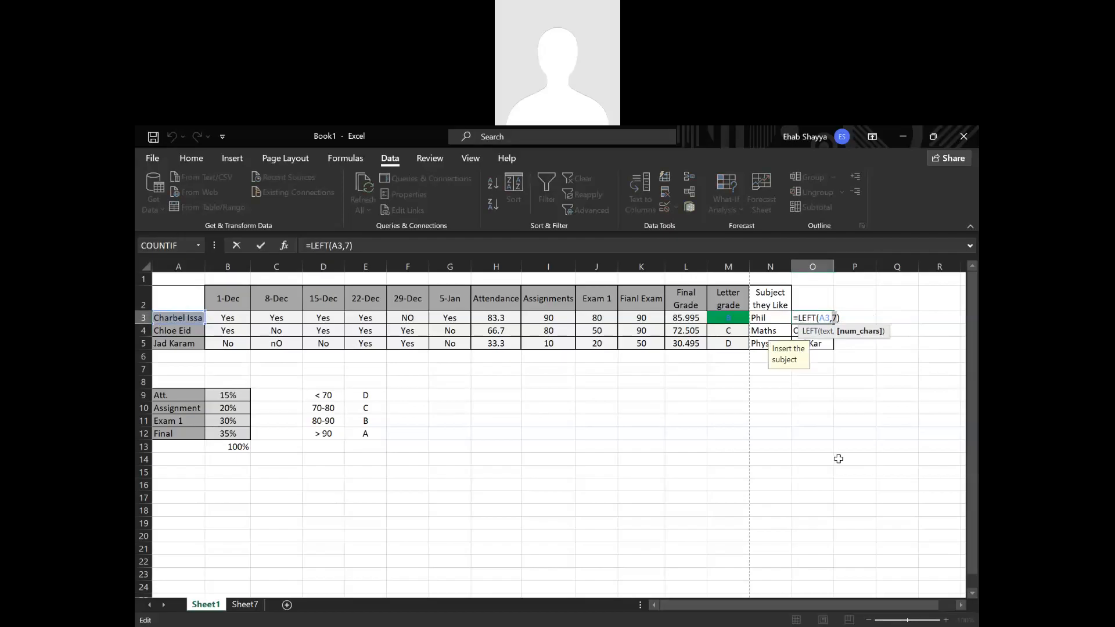
pyautogui.press('BackSpace')
pyautogui.write('FIND(" ",A3)')
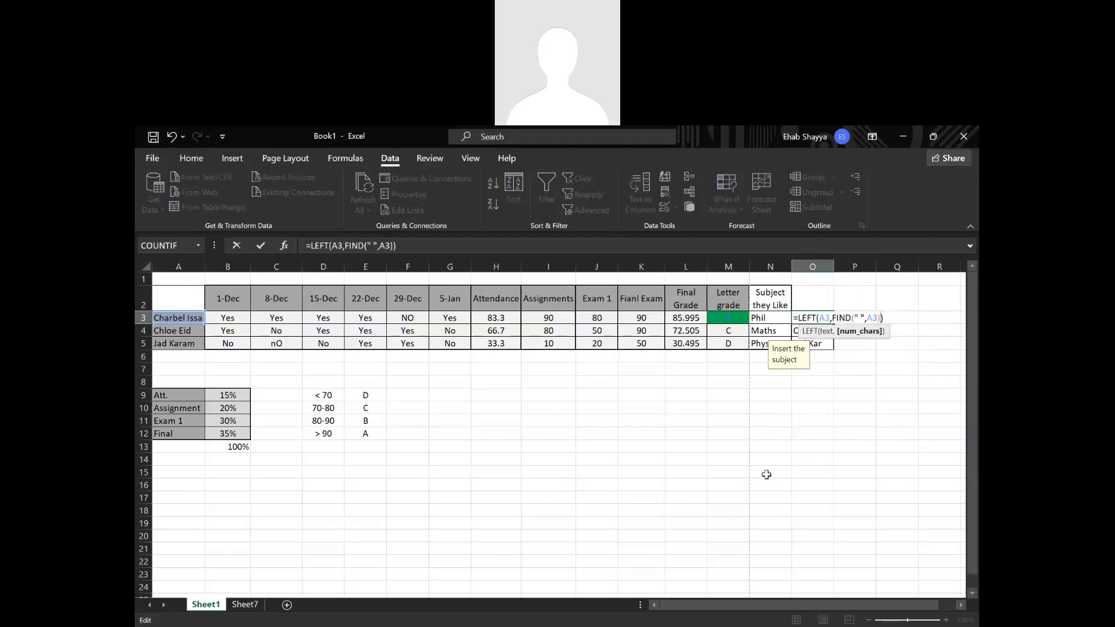
pyautogui.press('Return')
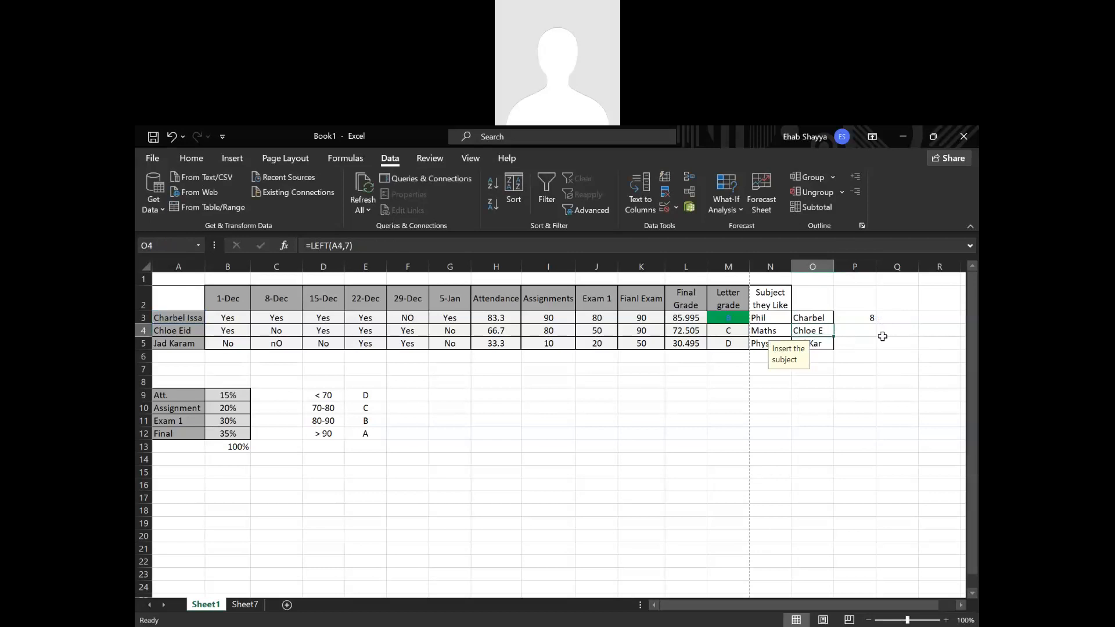
# Fill the combined LEFT and FIND formula from cell O3 down to O5.
pyautogui.click(816, 316)
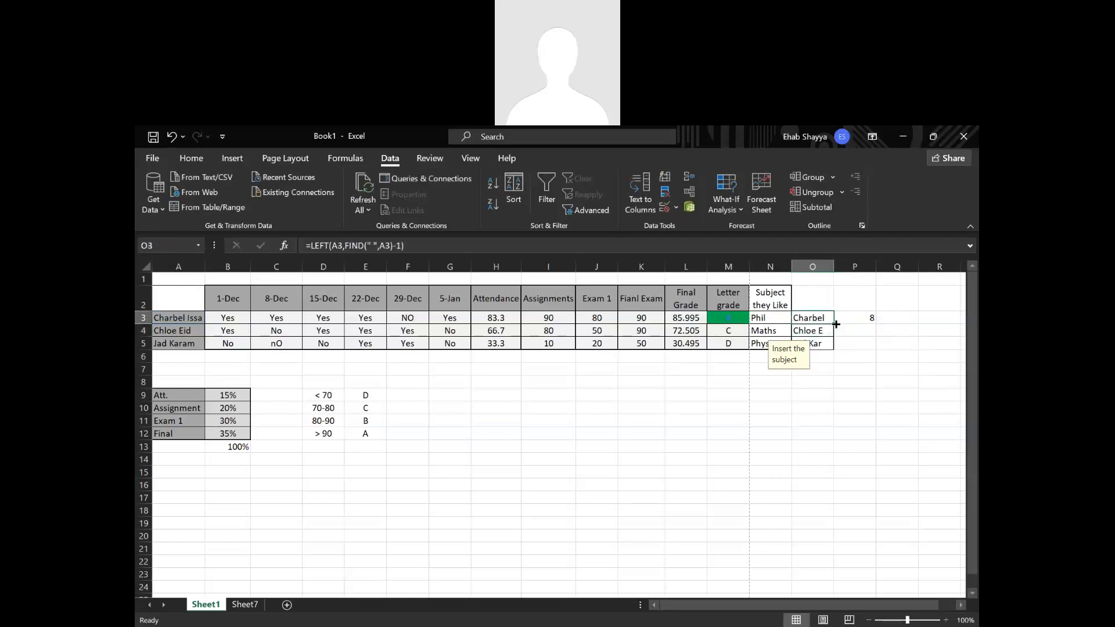
pyautogui.doubleClick(834, 324)
pyautogui.click(816, 433)
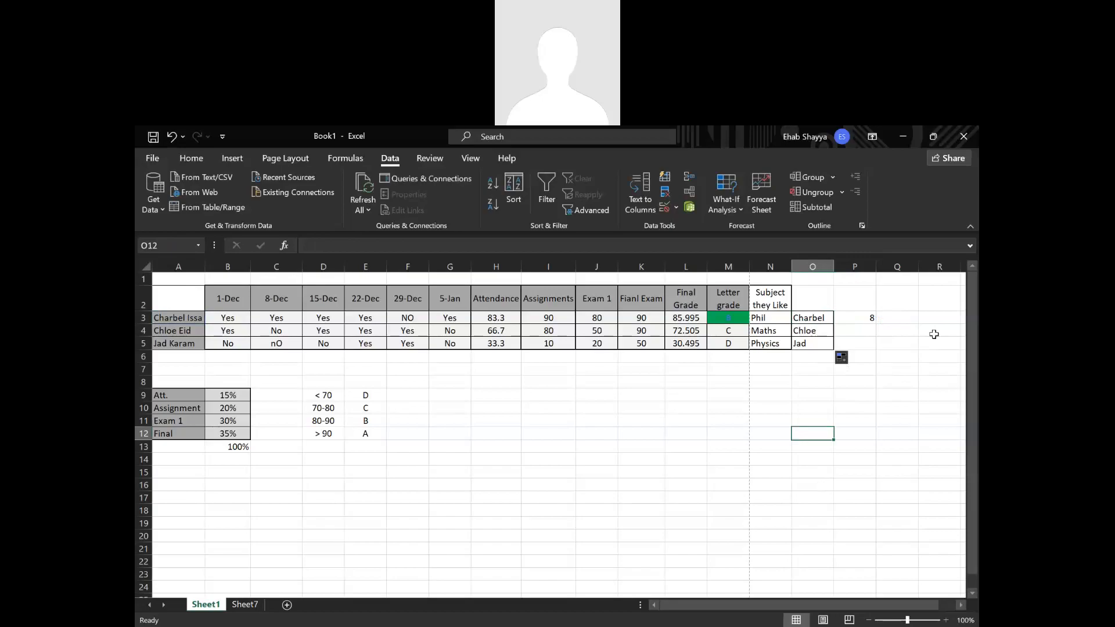
# Clear the FIND formula from cell P3 and examine the arguments of the LEFT formula in cell O3.
pyautogui.click(868, 319)
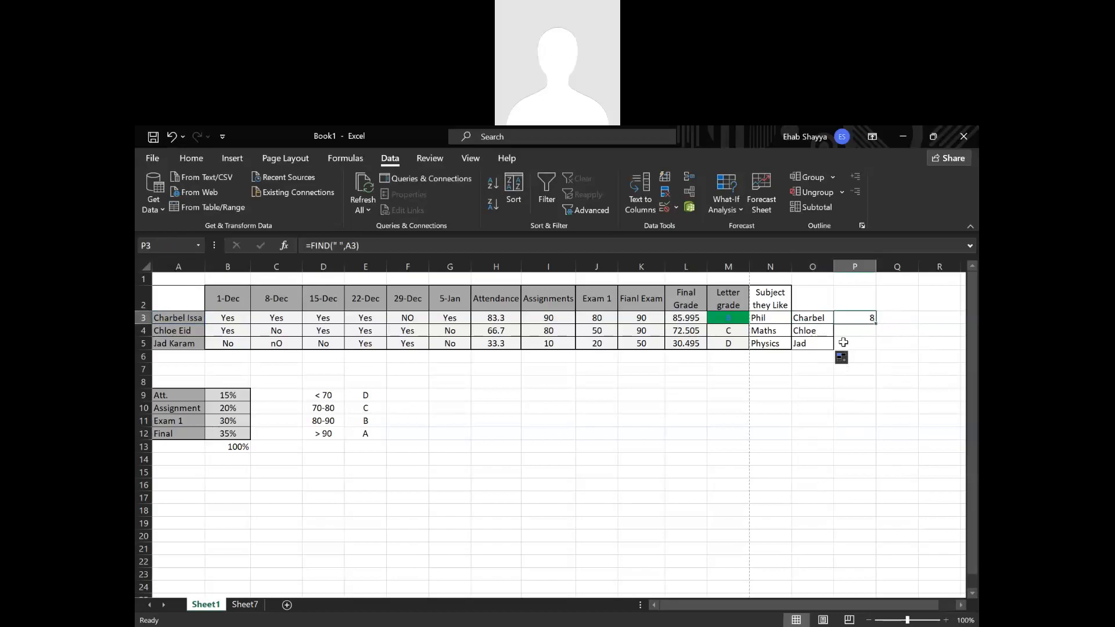
pyautogui.click(799, 318)
pyautogui.doubleClick(799, 318)
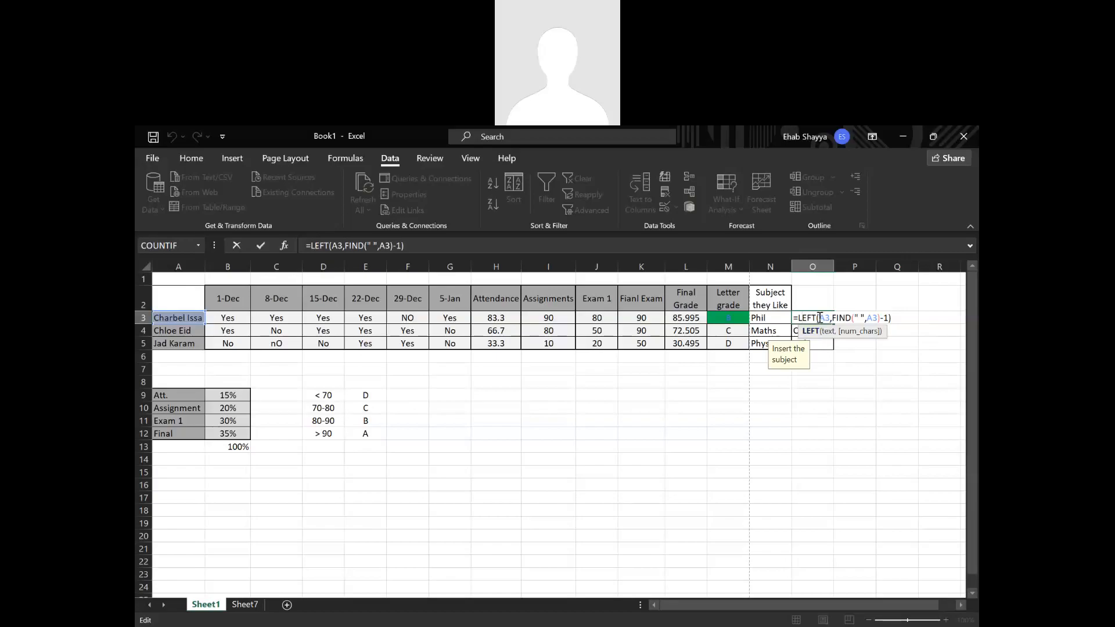
pyautogui.doubleClick(829, 318)
pyautogui.click(833, 318)
pyautogui.moveTo(872, 318); pyautogui.dragTo(889, 318)
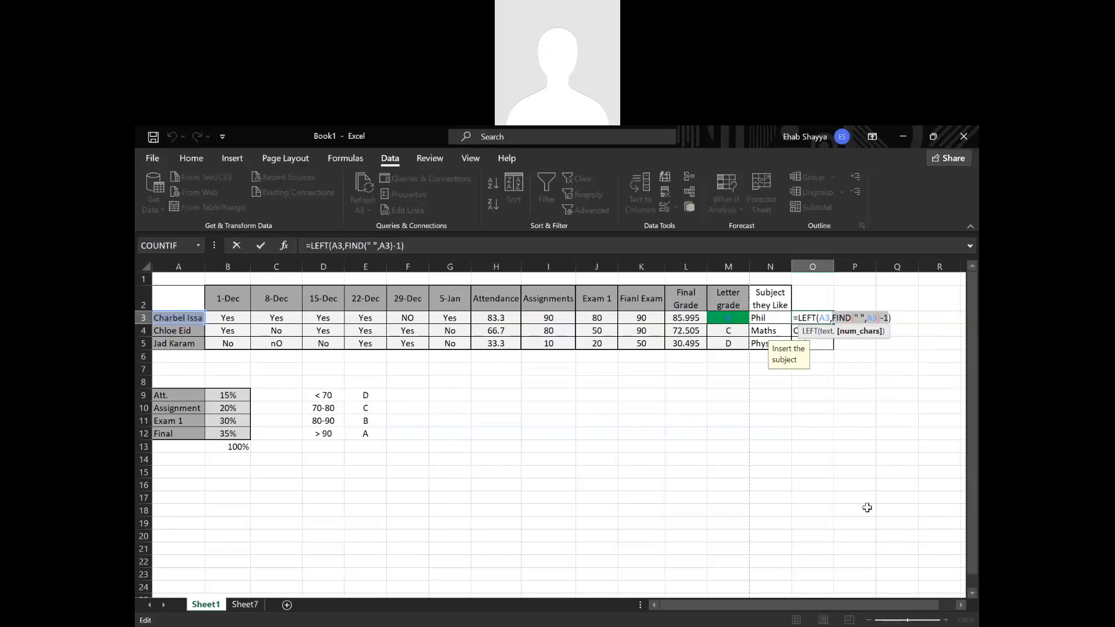
pyautogui.press('Return')
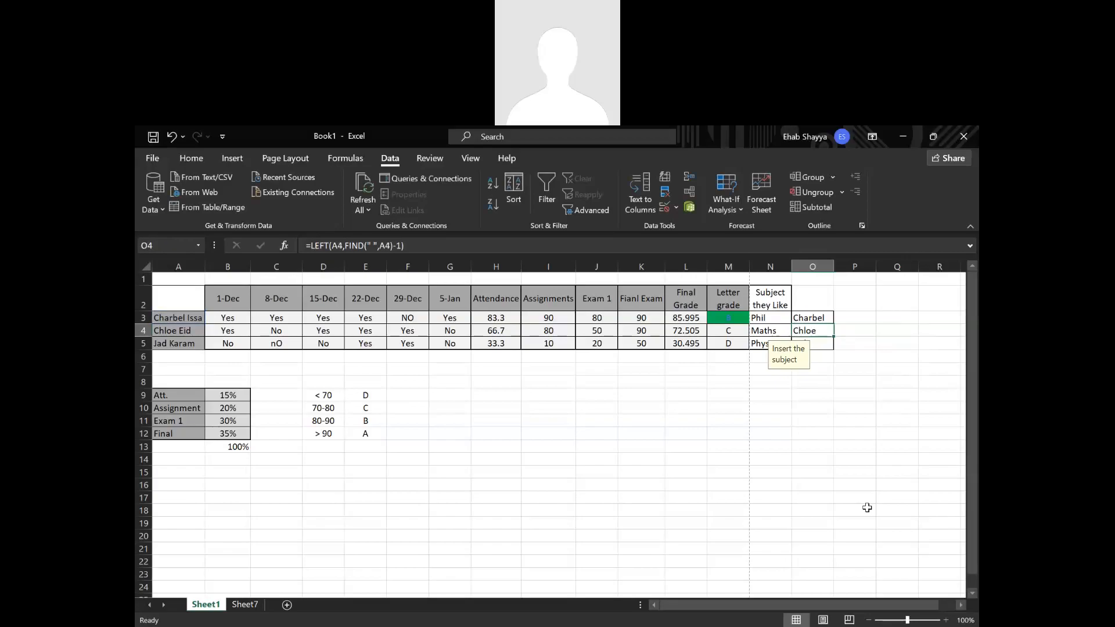
# Enter =RIGHT(A3,FIND(" ",A3)+1) in cell P3 to try extracting the first student's last name.
pyautogui.click(856, 318)
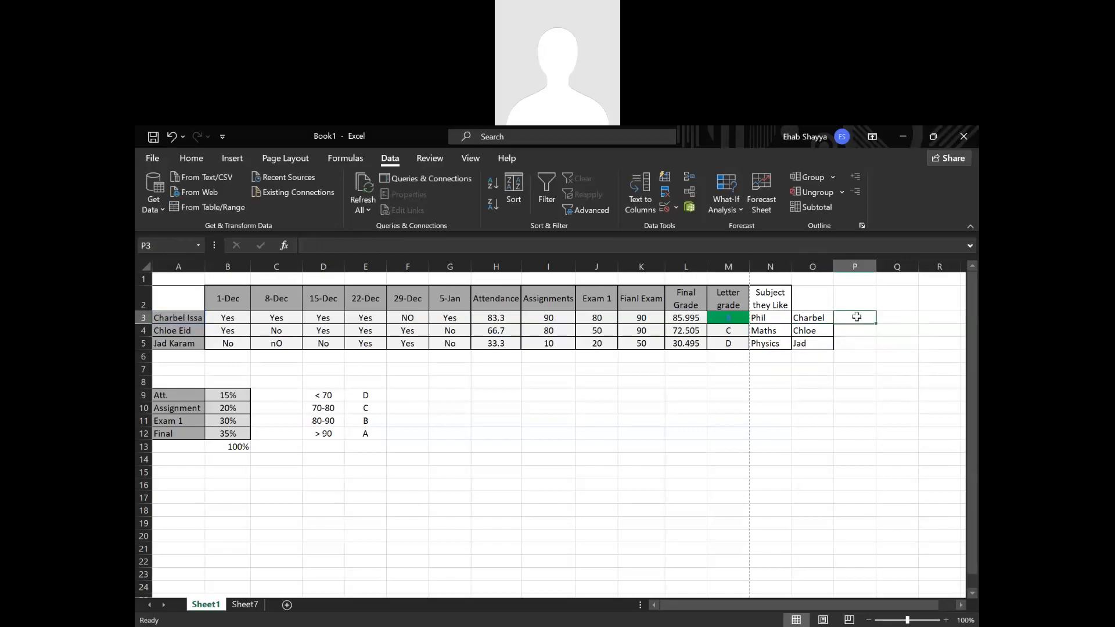
pyautogui.write('=')
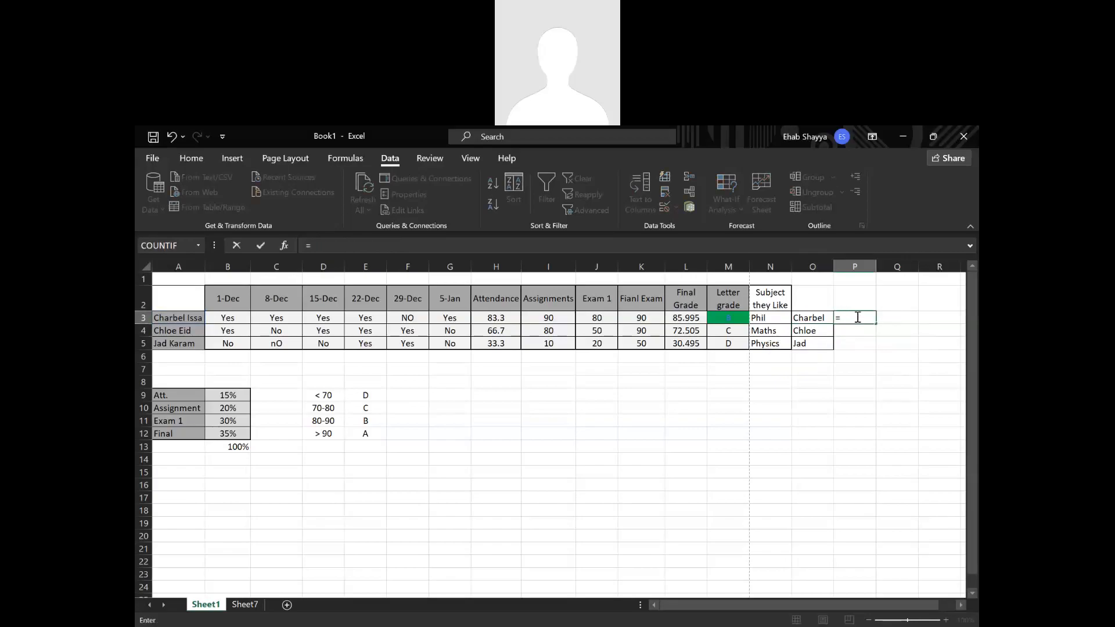
pyautogui.write('righ')
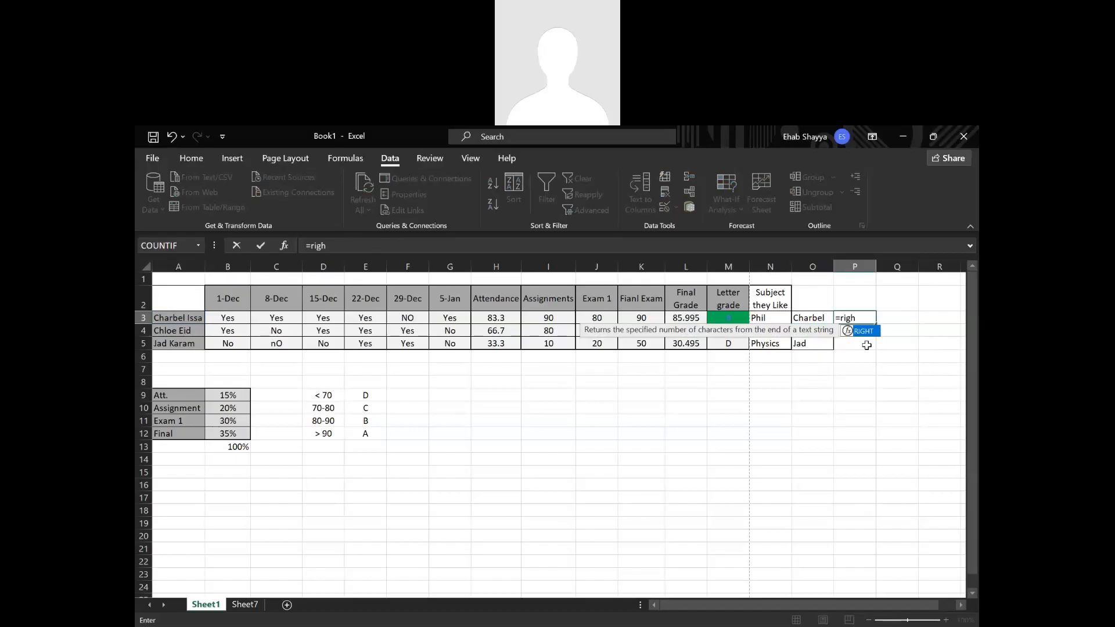
pyautogui.doubleClick(865, 331)
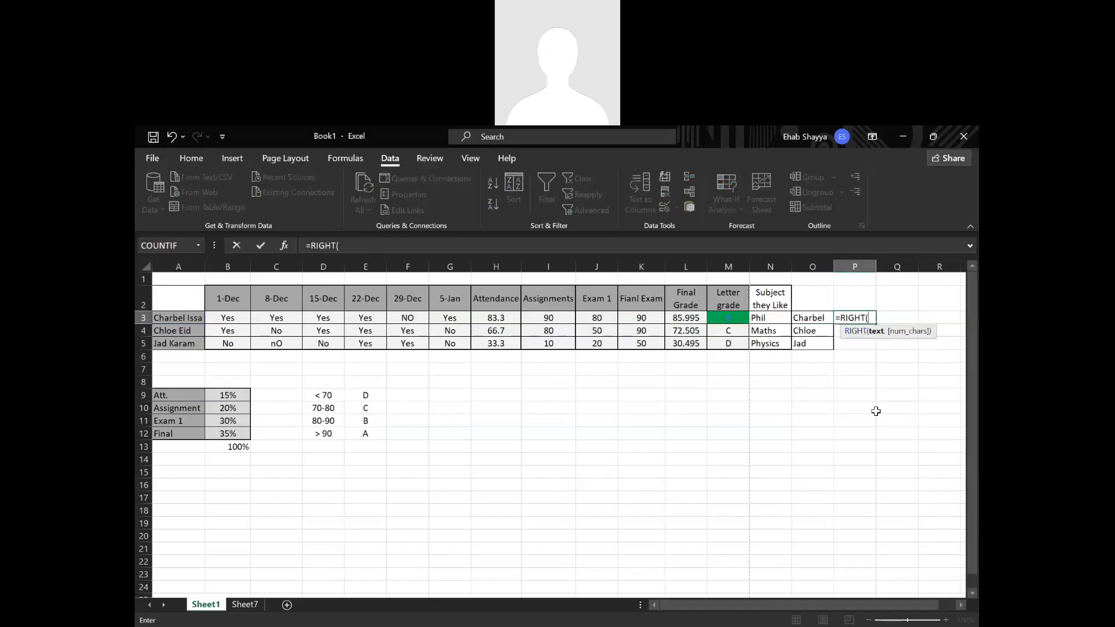
pyautogui.click(173, 319)
pyautogui.write(',')
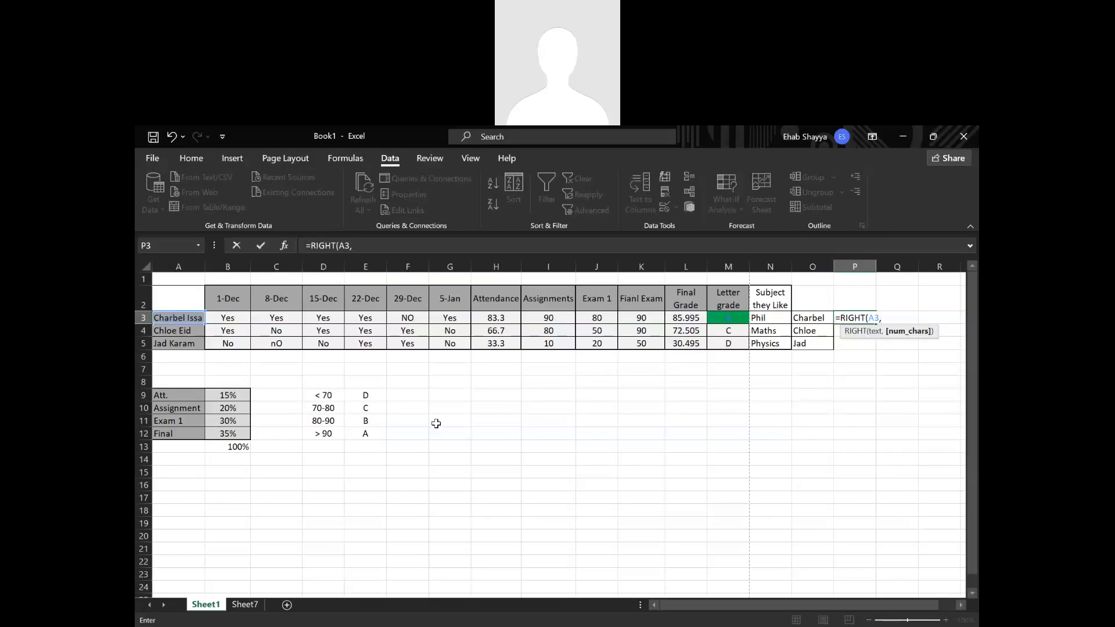
pyautogui.write('FIND(" ",A3)+1')
pyautogui.press('Return')
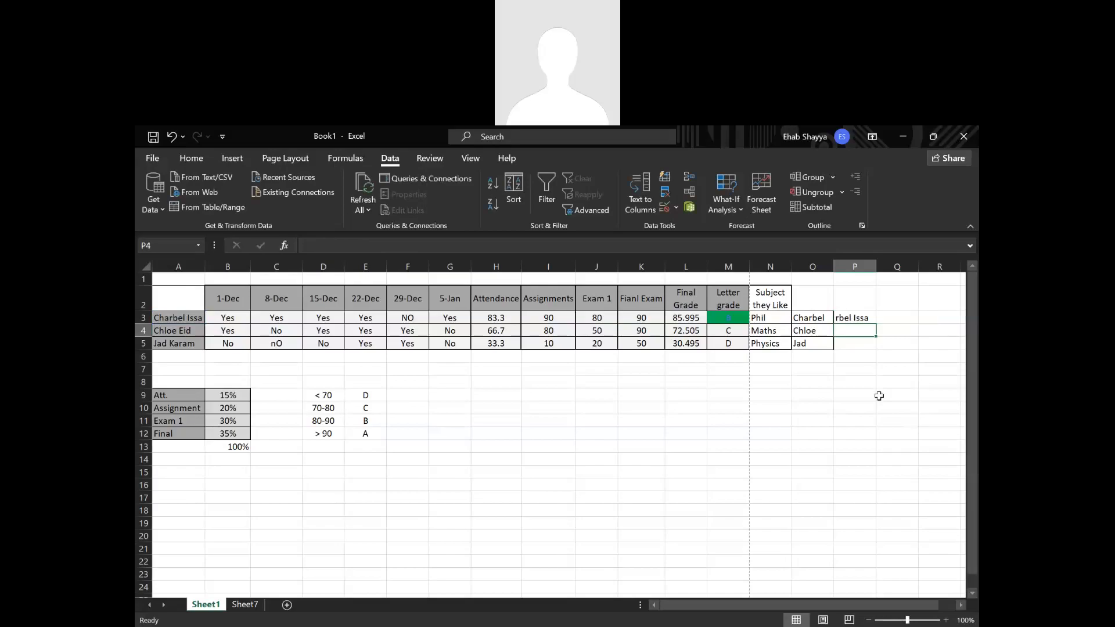
# Evaluate the RIGHT formula in cell P3 step by step, stepping into and out of both A3 references.
pyautogui.click(858, 316)
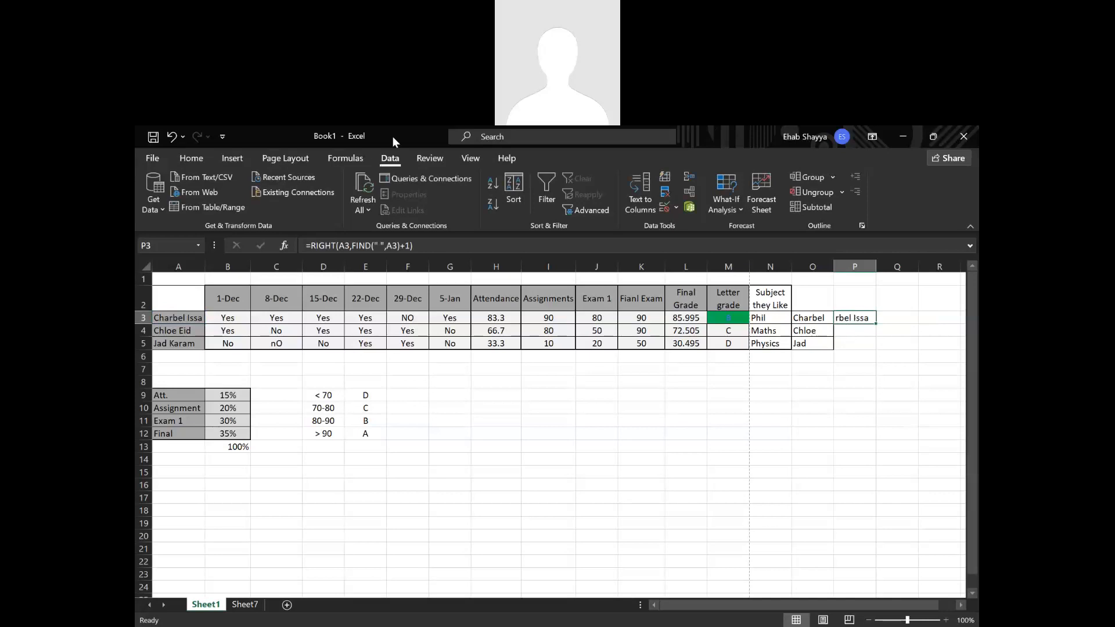
pyautogui.click(340, 158)
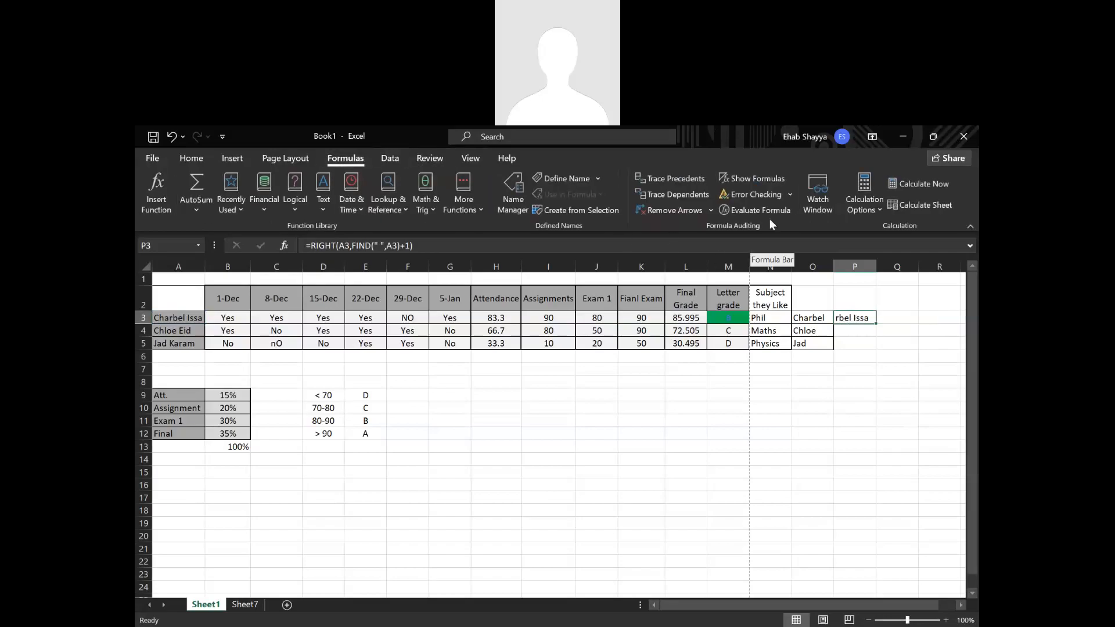
pyautogui.click(753, 209)
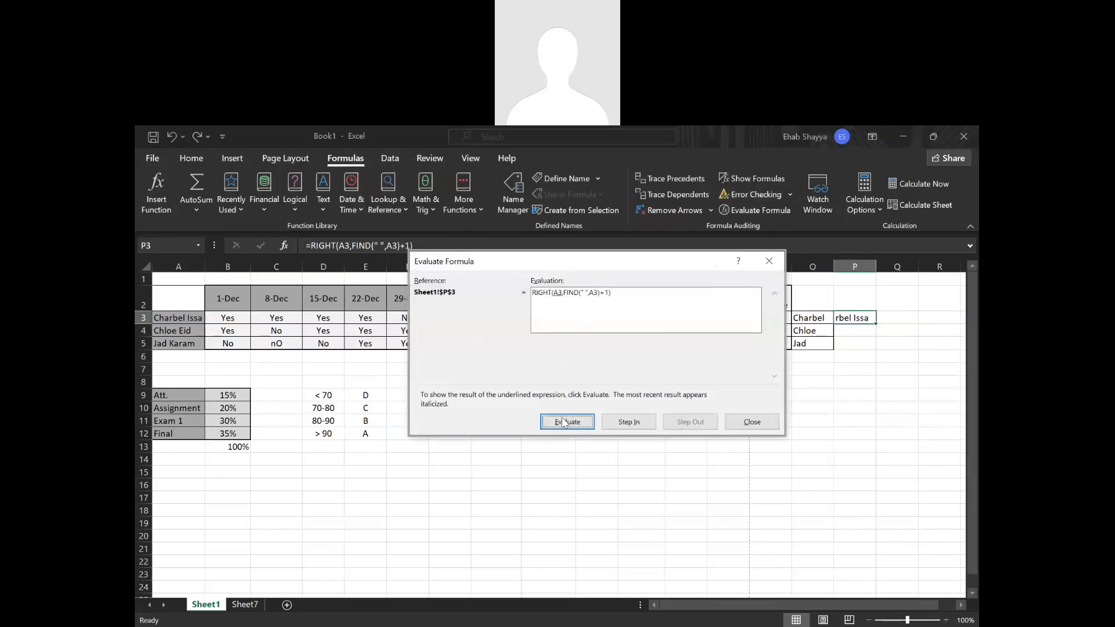
pyautogui.click(643, 423)
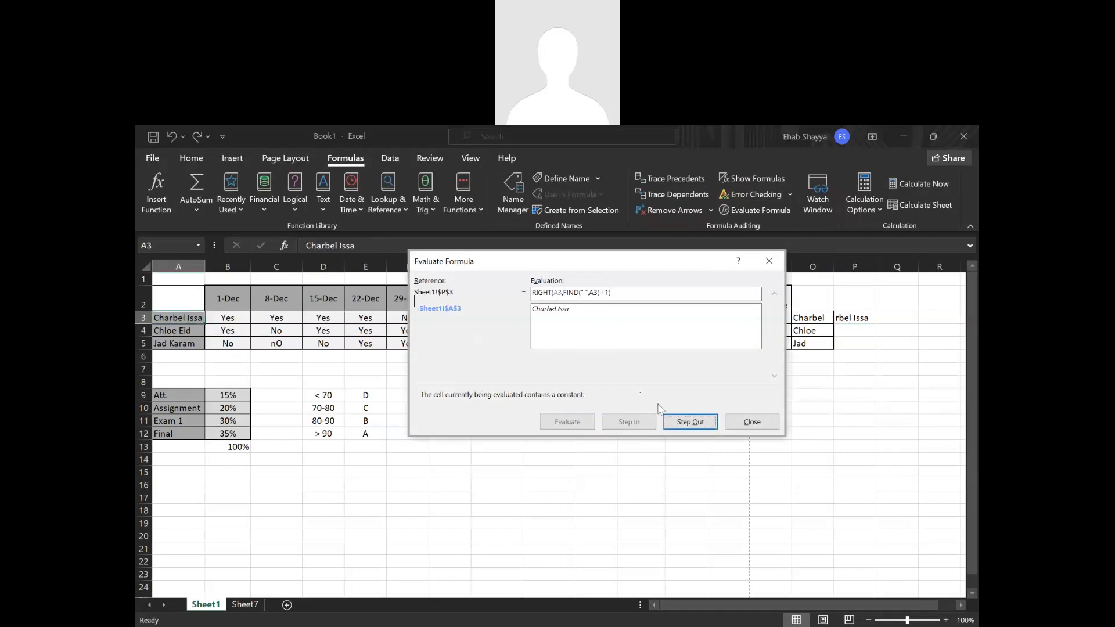
pyautogui.click(681, 424)
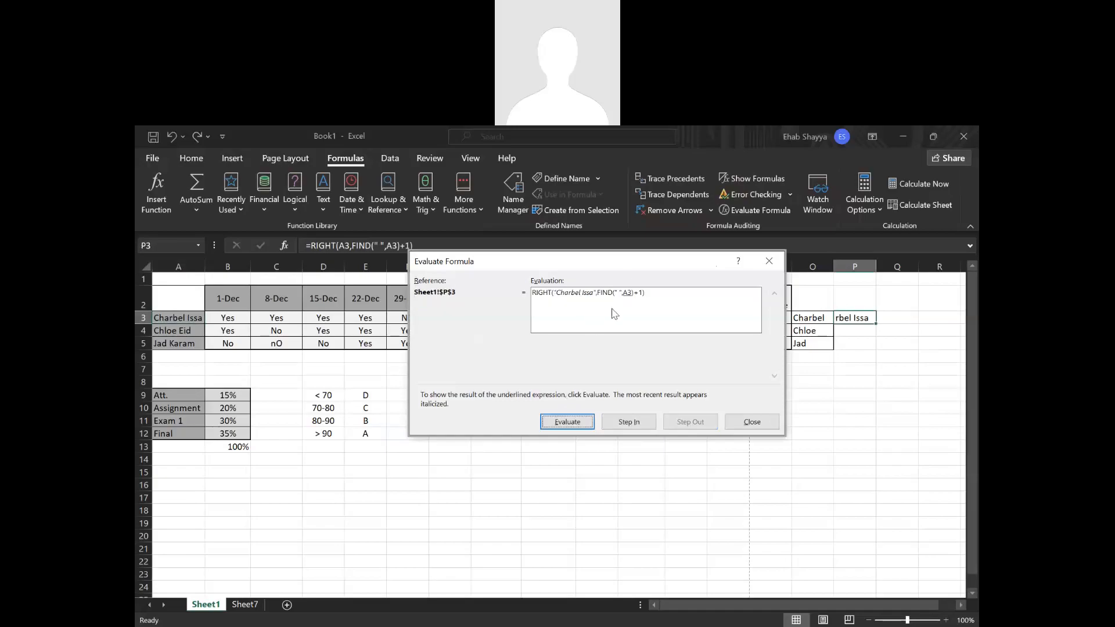
pyautogui.click(638, 423)
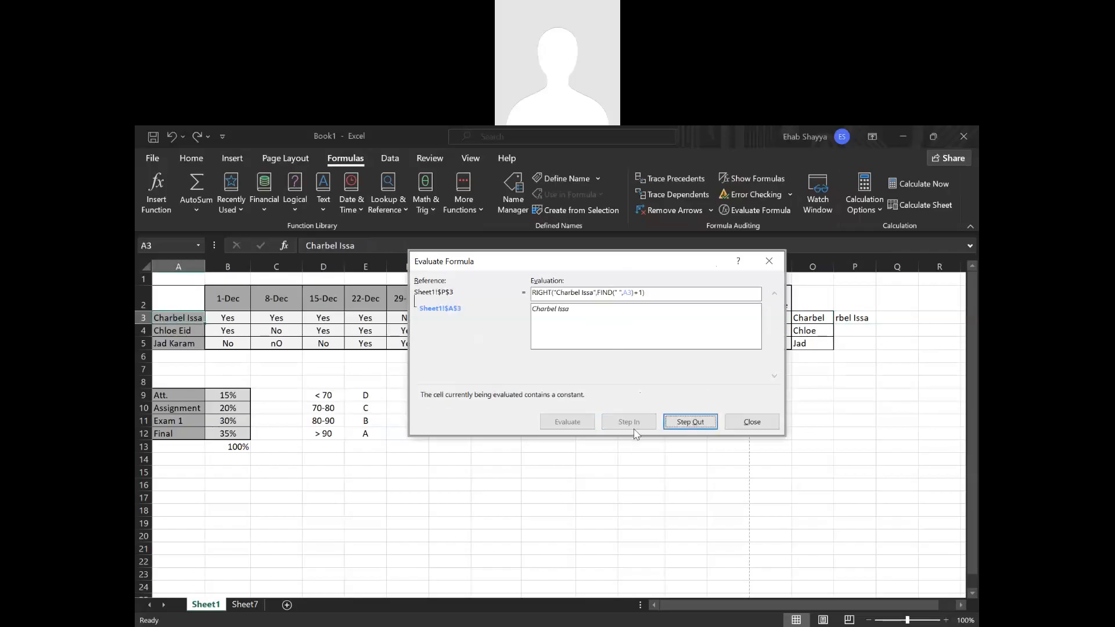
pyautogui.click(700, 424)
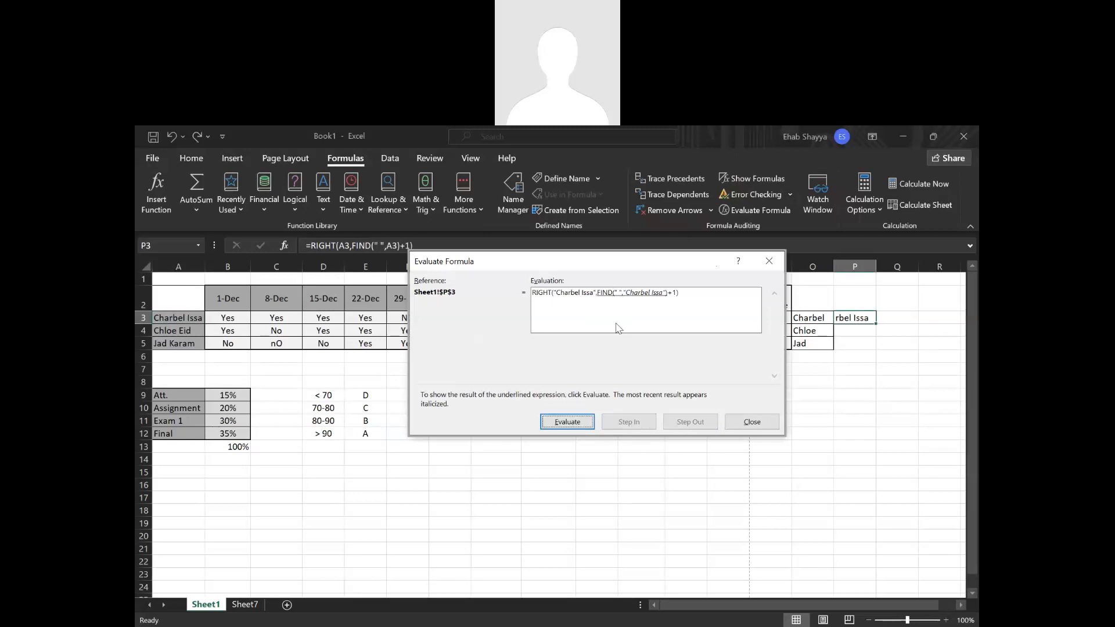
pyautogui.click(580, 423)
pyautogui.click(574, 426)
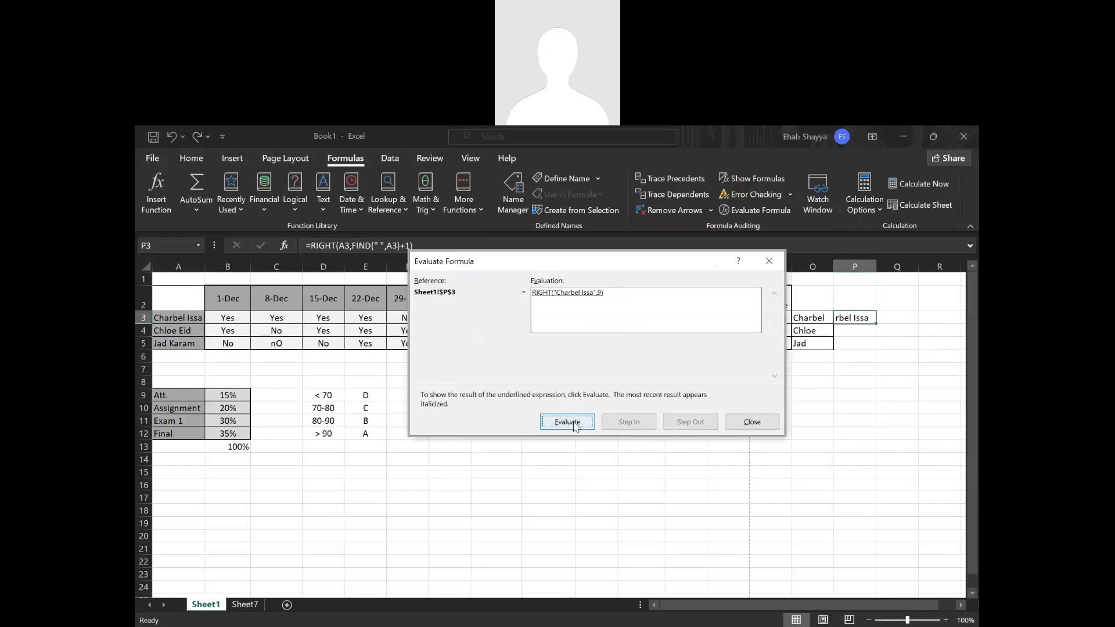
pyautogui.click(574, 426)
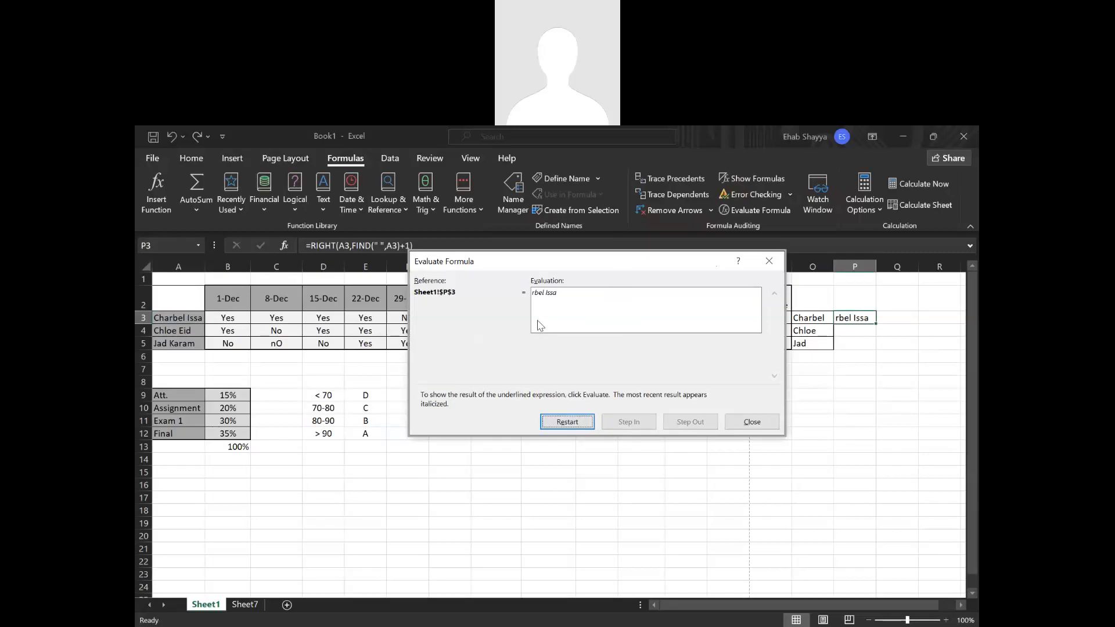
pyautogui.click(768, 260)
# Remove the +1 from the character-count argument of the RIGHT formula in cell P3.
pyautogui.doubleClick(860, 318)
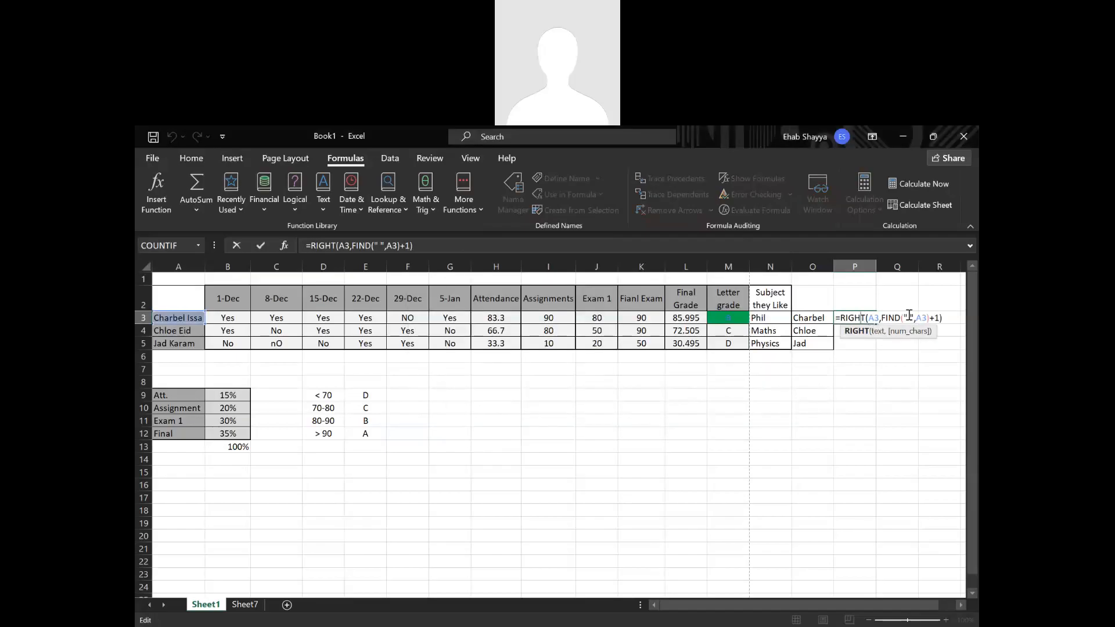
pyautogui.click(941, 318)
pyautogui.press('BackSpace')
pyautogui.press('BackSpace')
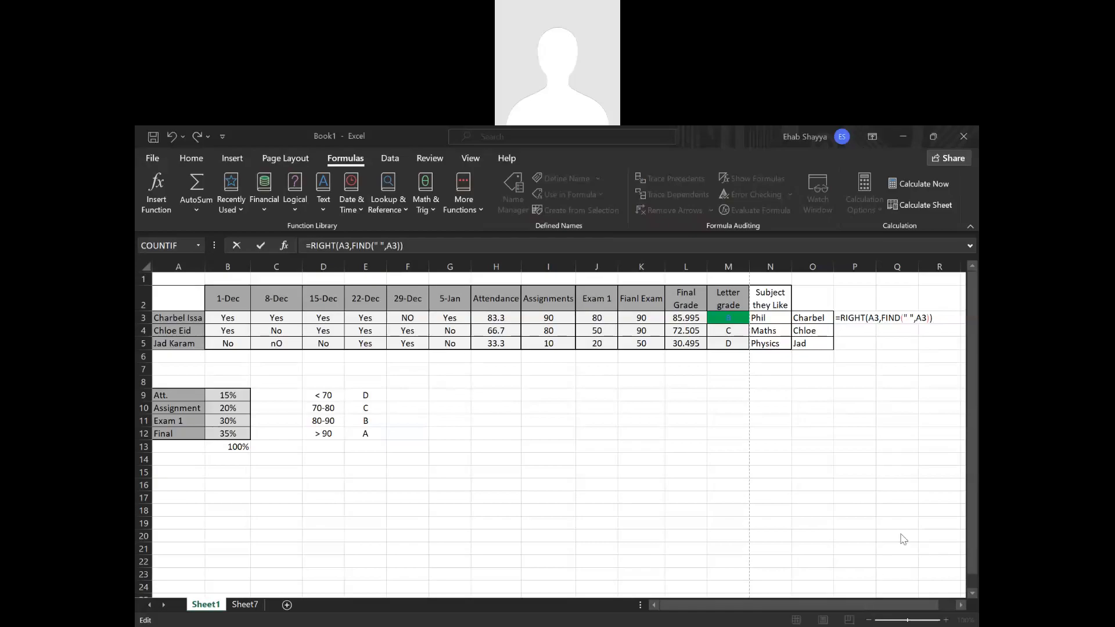
# Change the formula in cell P3 to =RIGHT(A3,LEN(A3)-FIND(" ",A3)) and fill it down to P5.
pyautogui.click(930, 318)
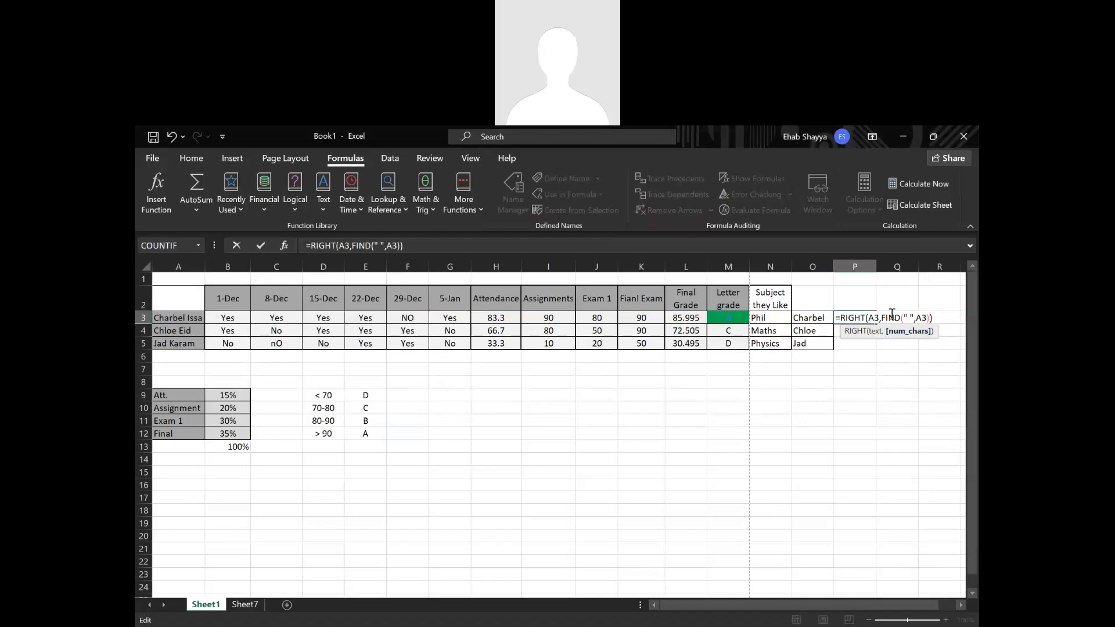
pyautogui.moveTo(882, 318); pyautogui.dragTo(929, 318)
pyautogui.click(918, 319)
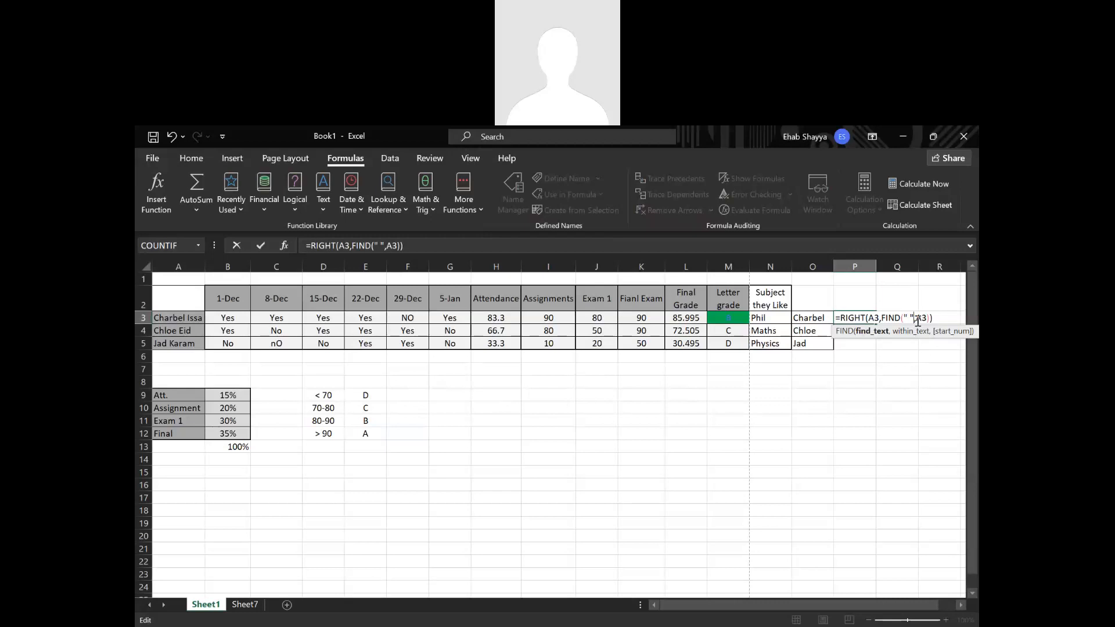
pyautogui.click(883, 317)
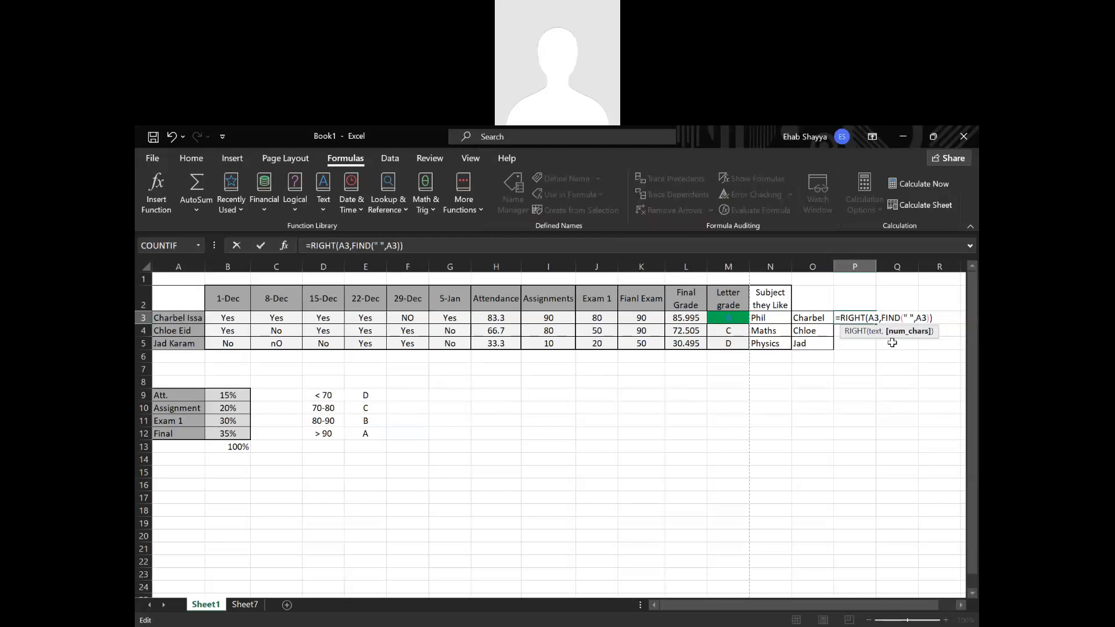
pyautogui.write('len')
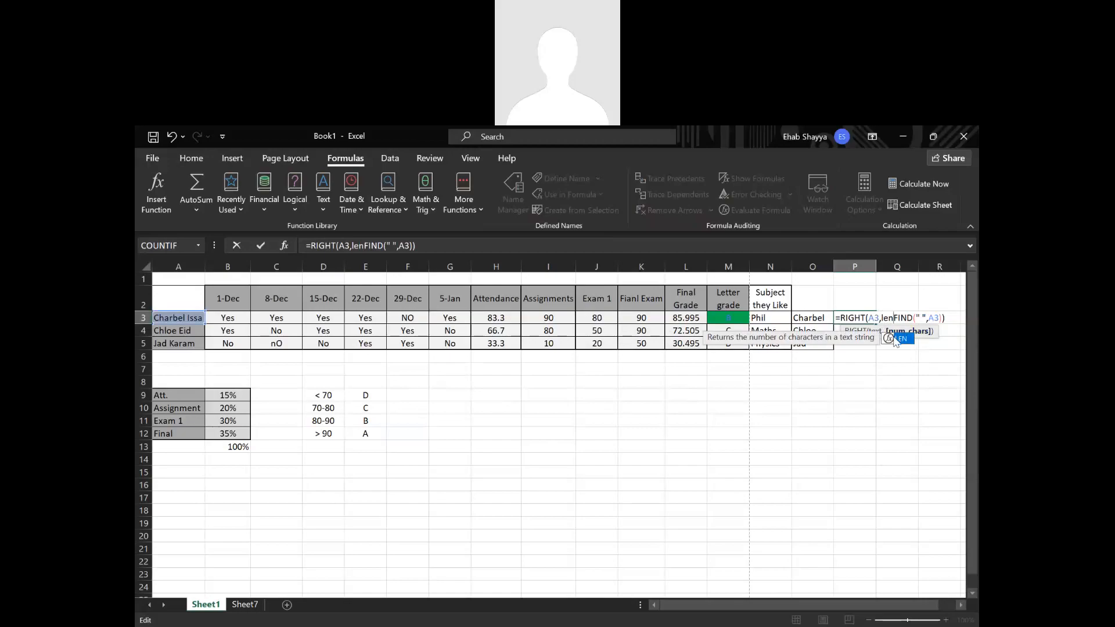
pyautogui.doubleClick(898, 339)
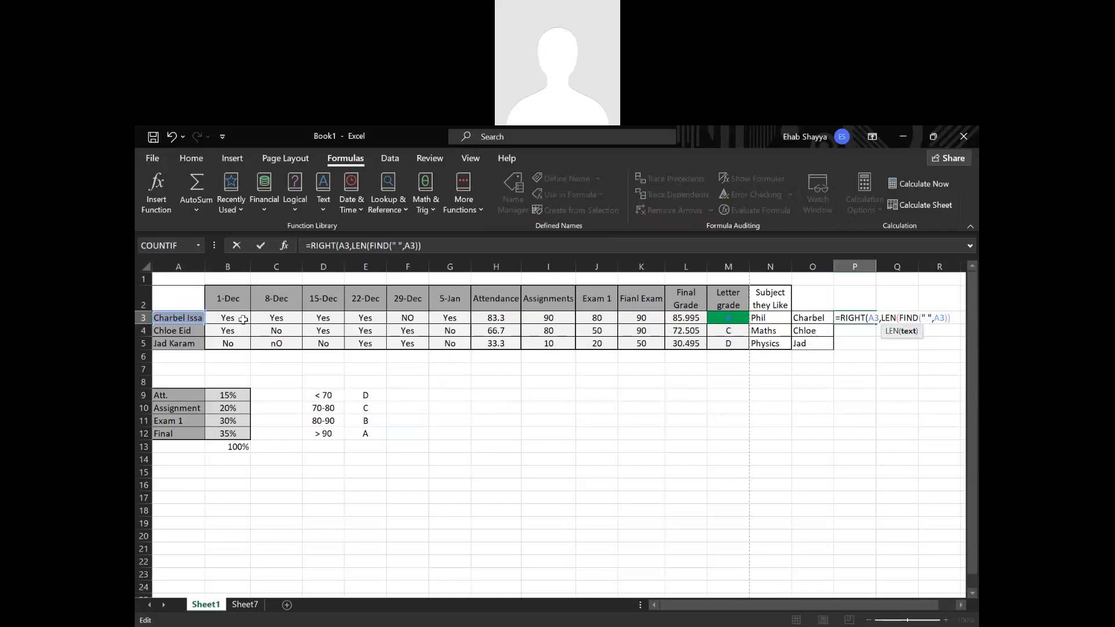
pyautogui.click(181, 319)
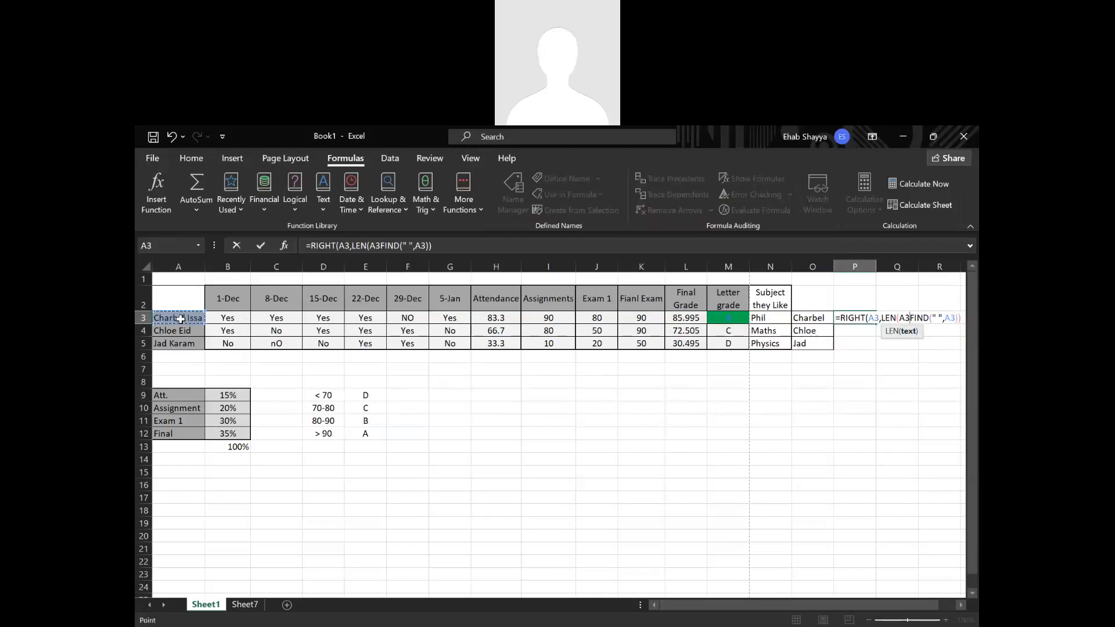
pyautogui.write(')-')
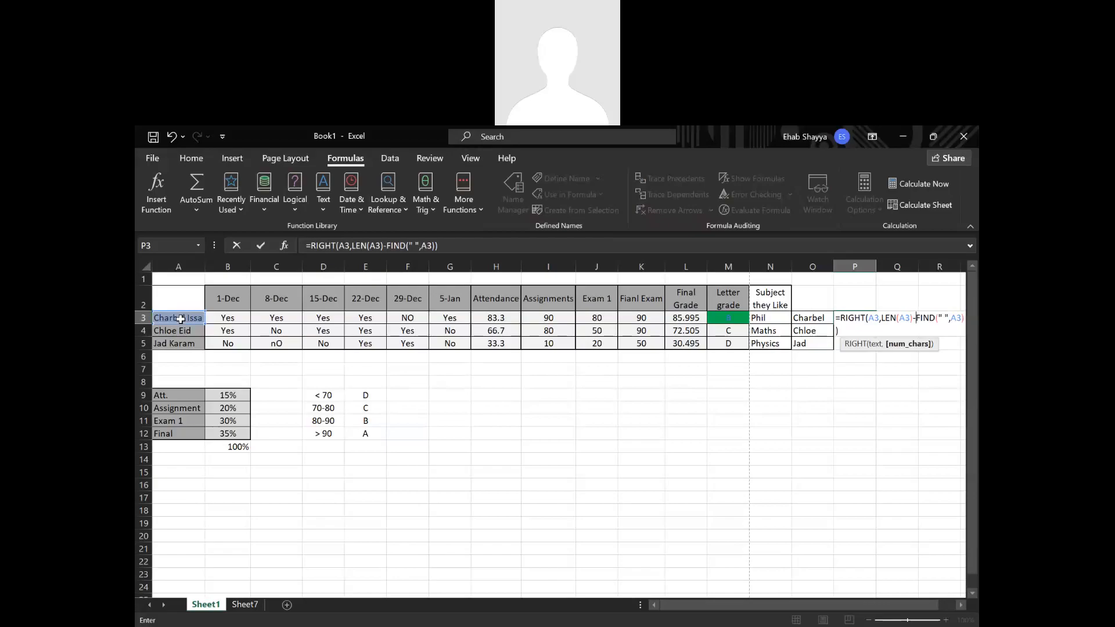
pyautogui.press('Return')
pyautogui.click(871, 318)
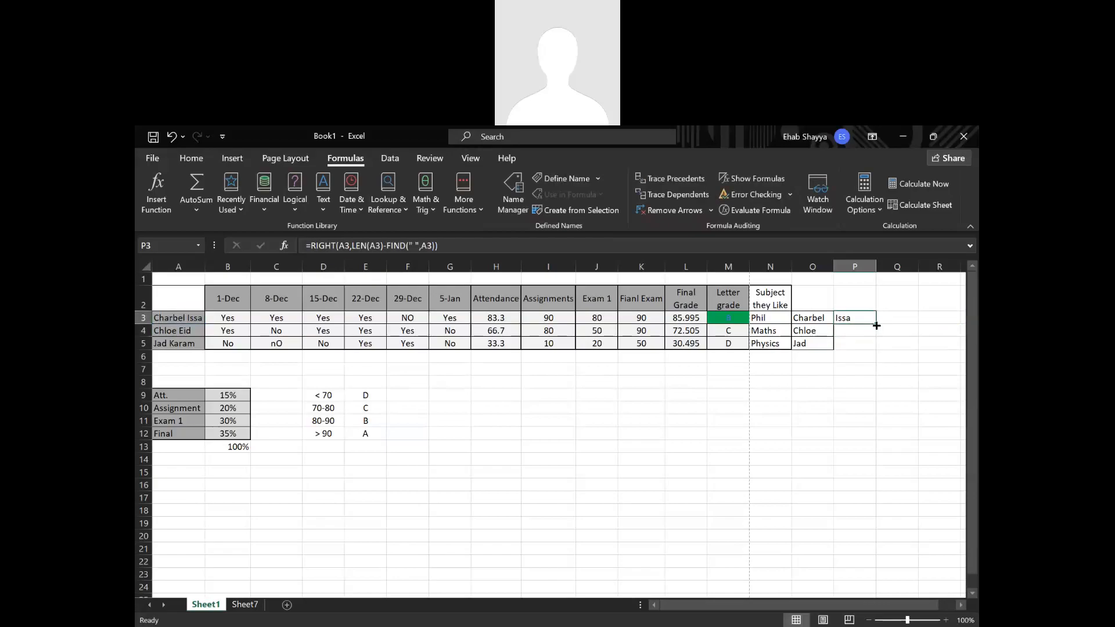
pyautogui.doubleClick(876, 325)
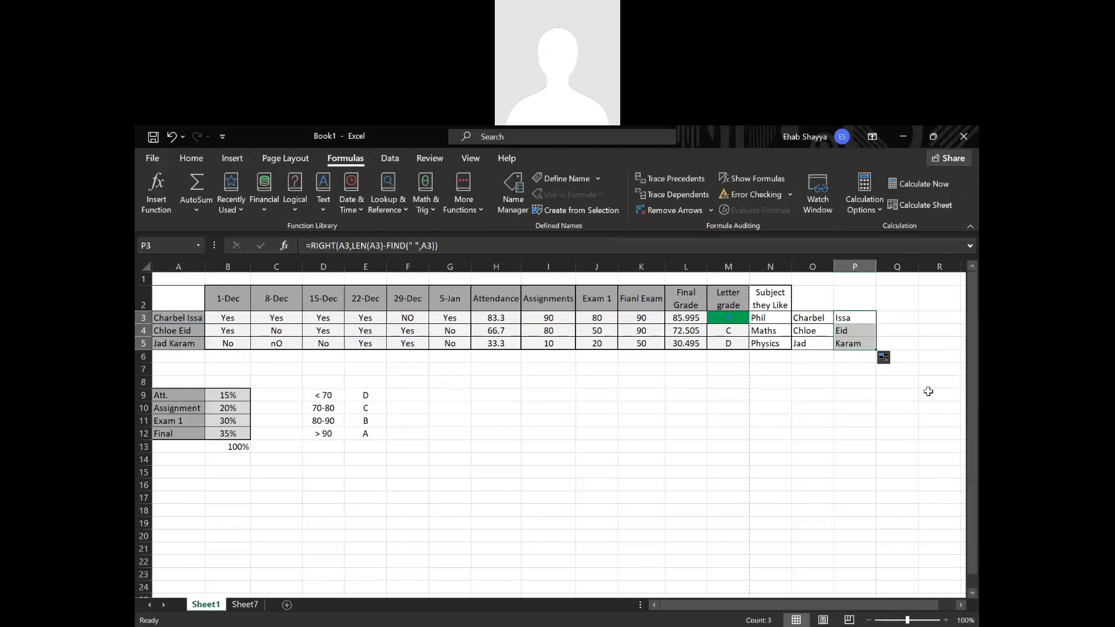
pyautogui.click(913, 315)
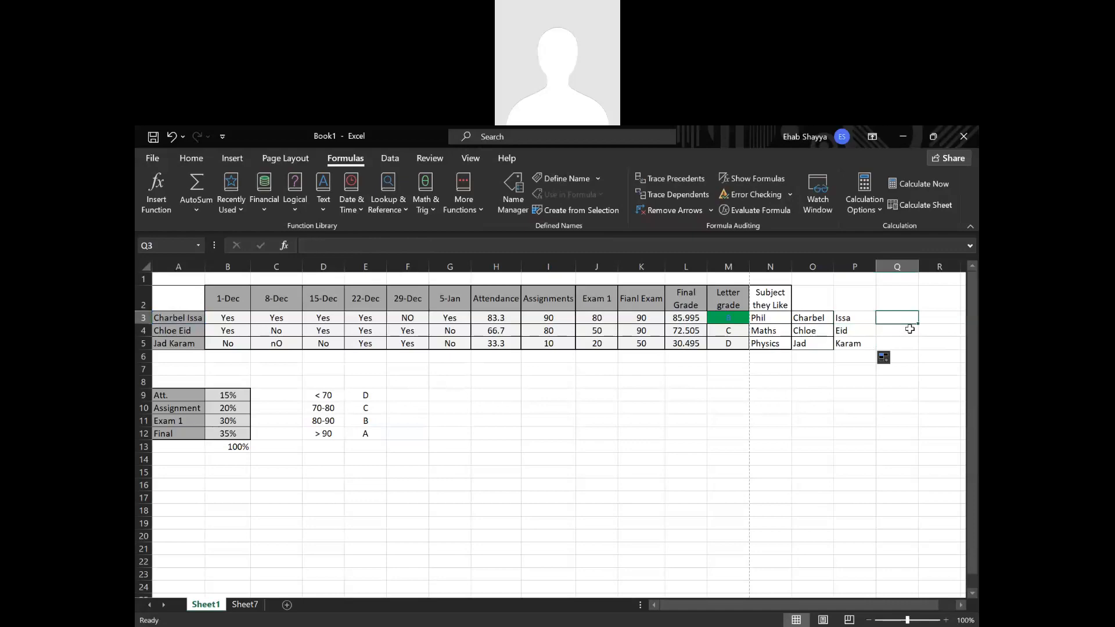
pyautogui.write('=')
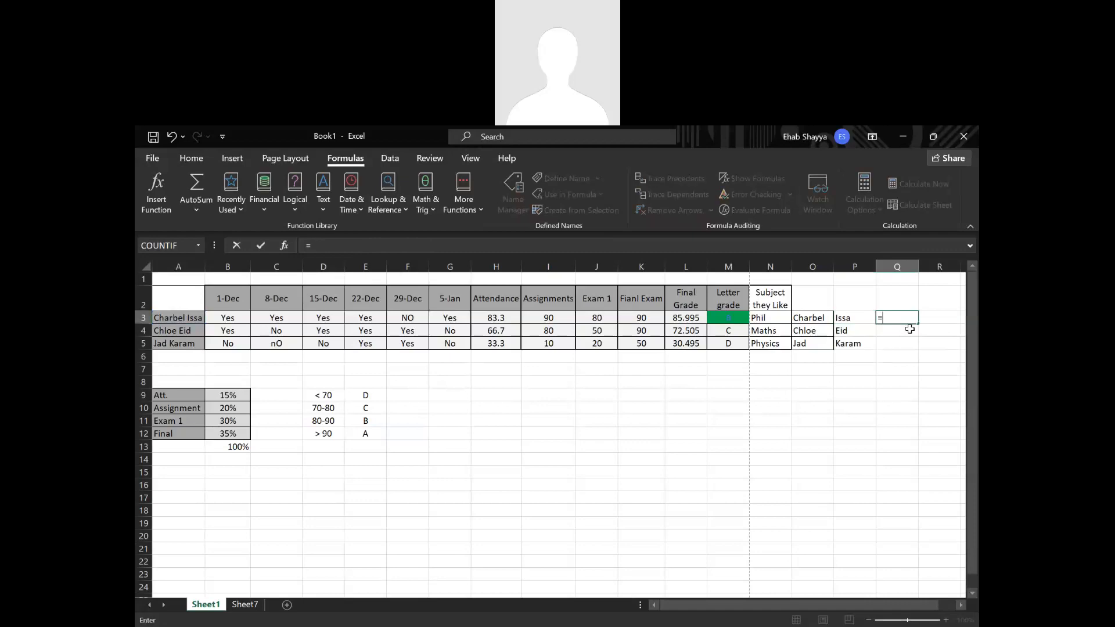
pyautogui.write('com')
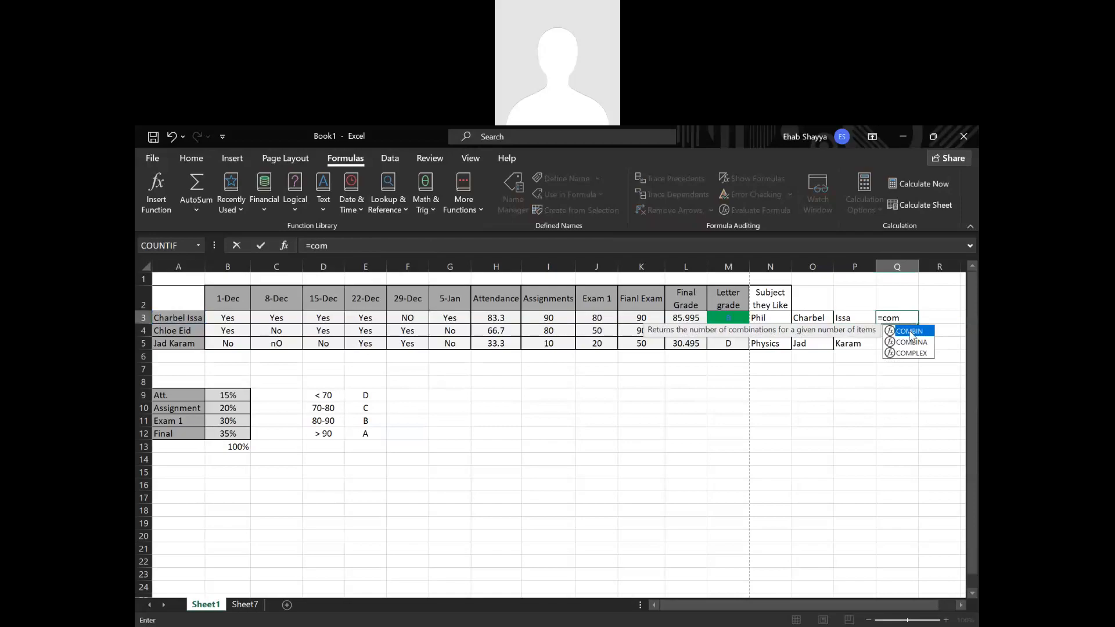
pyautogui.press('BackSpace')
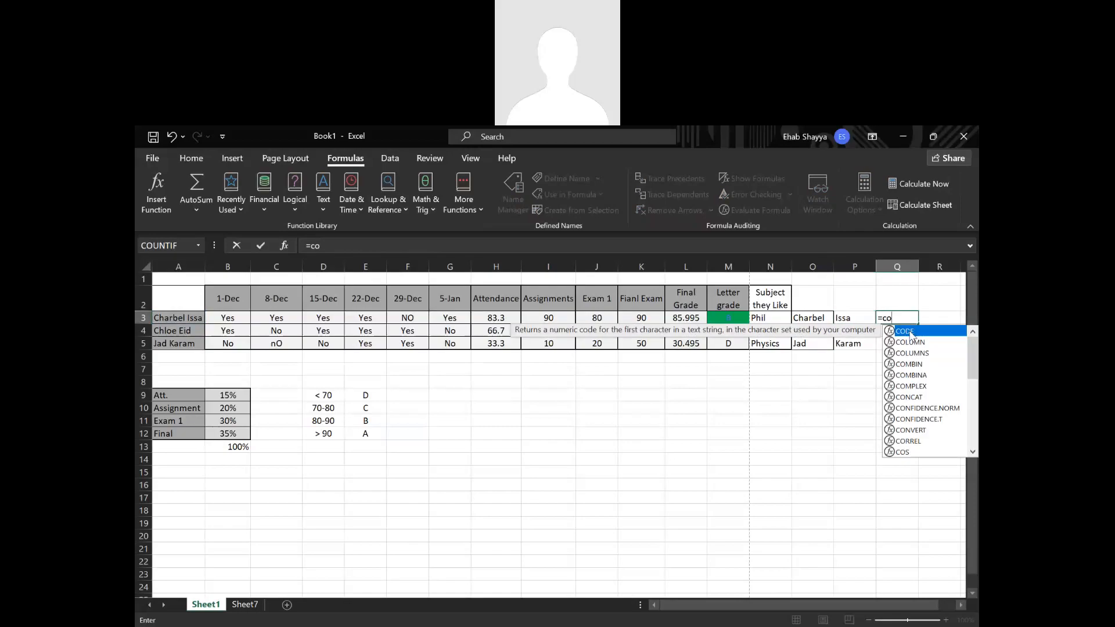
pyautogui.press('BackSpace')
pyautogui.press('BackSpace')
pyautogui.press('BackSpace')
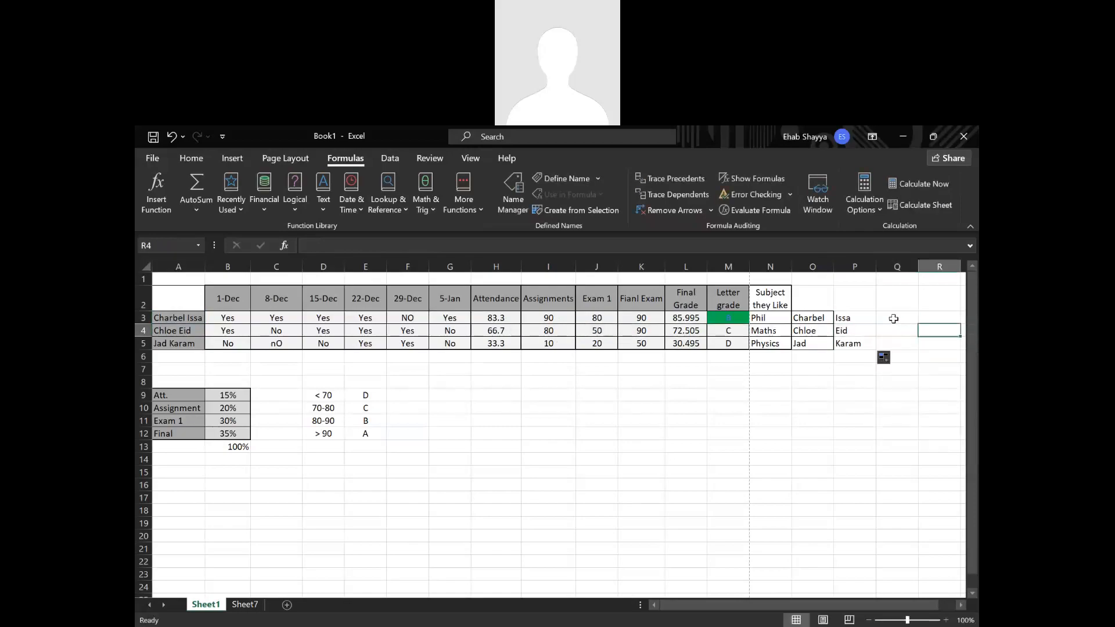
# Open Insert Function for cell Q3 and search for a function matching "combine text".
pyautogui.click(280, 244)
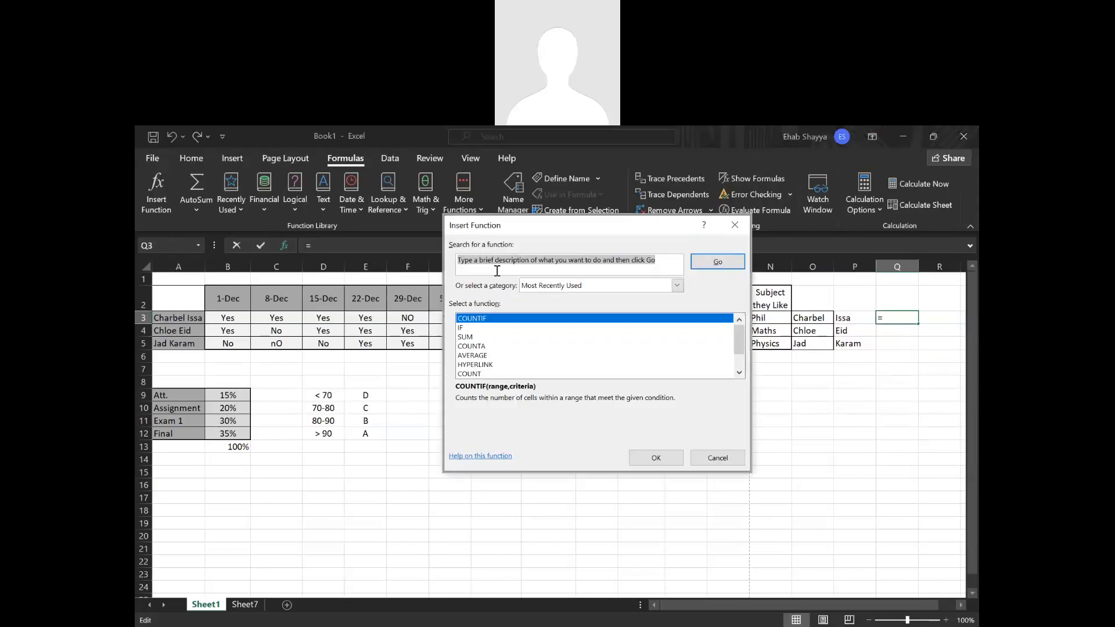
pyautogui.doubleClick(496, 266)
pyautogui.click(496, 263)
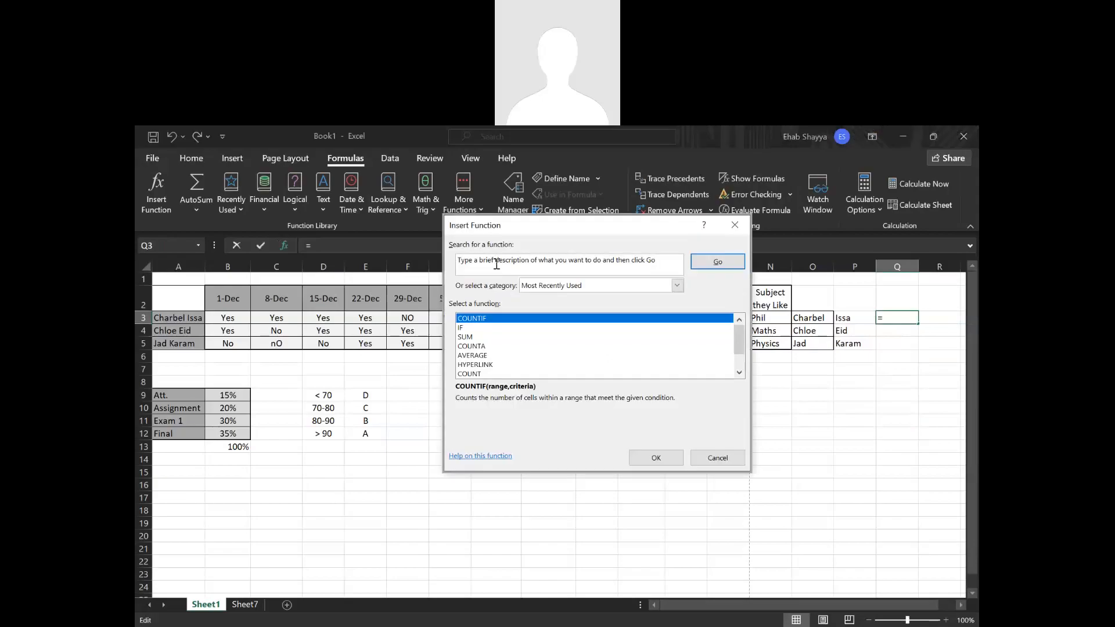
pyautogui.hotkey('ctrl', 'a')
pyautogui.write('com')
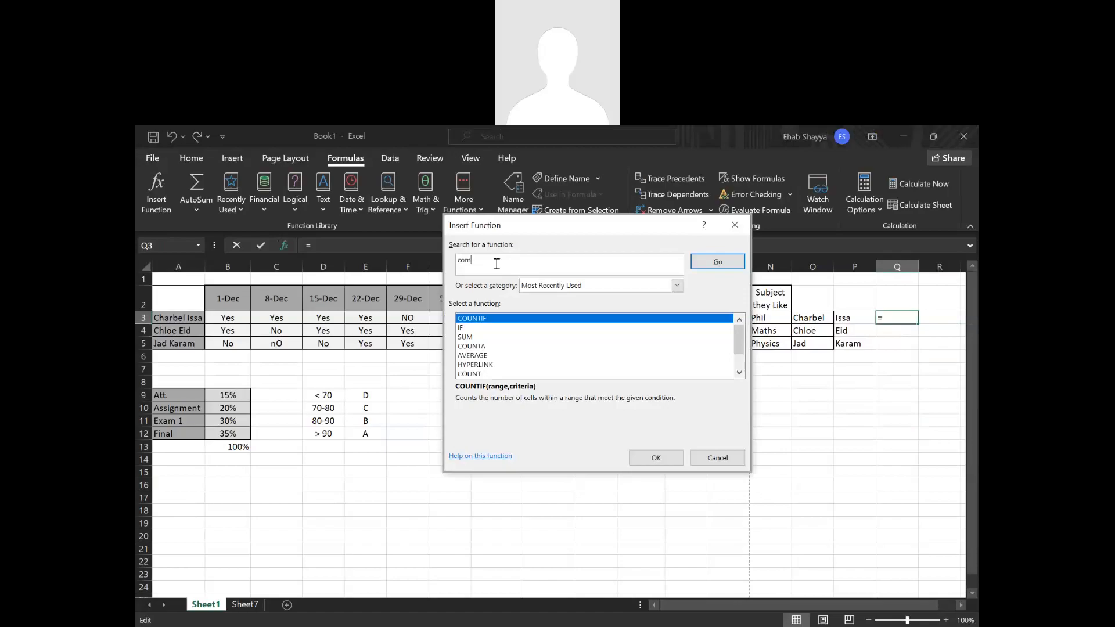
pyautogui.write('bine text')
pyautogui.click(700, 263)
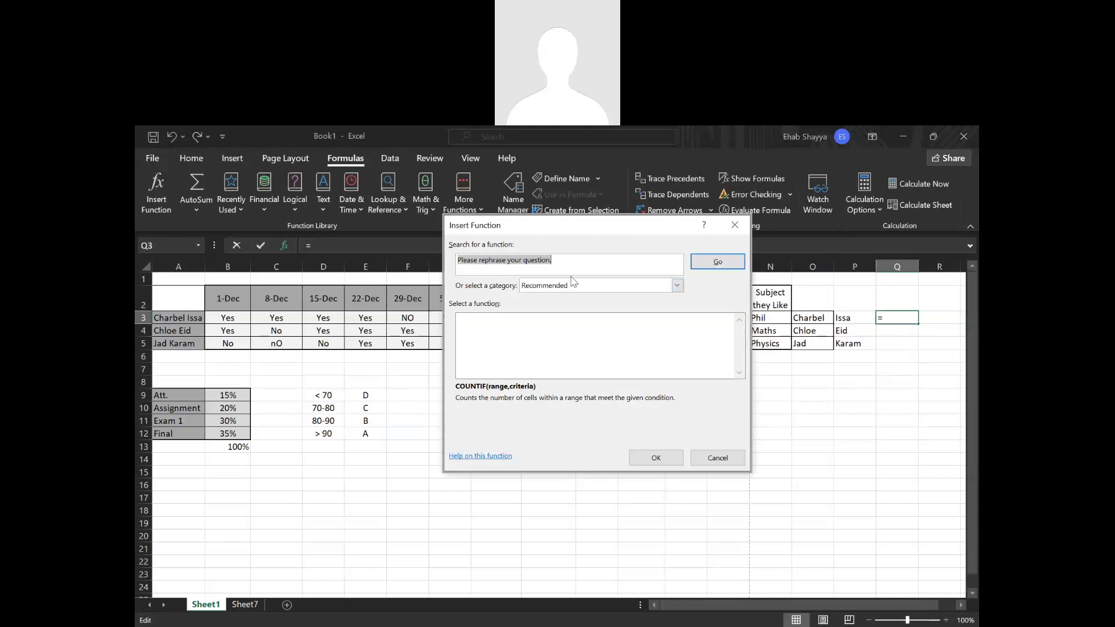
# Search the function library for a way to combine cells.
pyautogui.write('comn')
pyautogui.press('BackSpace')
pyautogui.write('mnb')
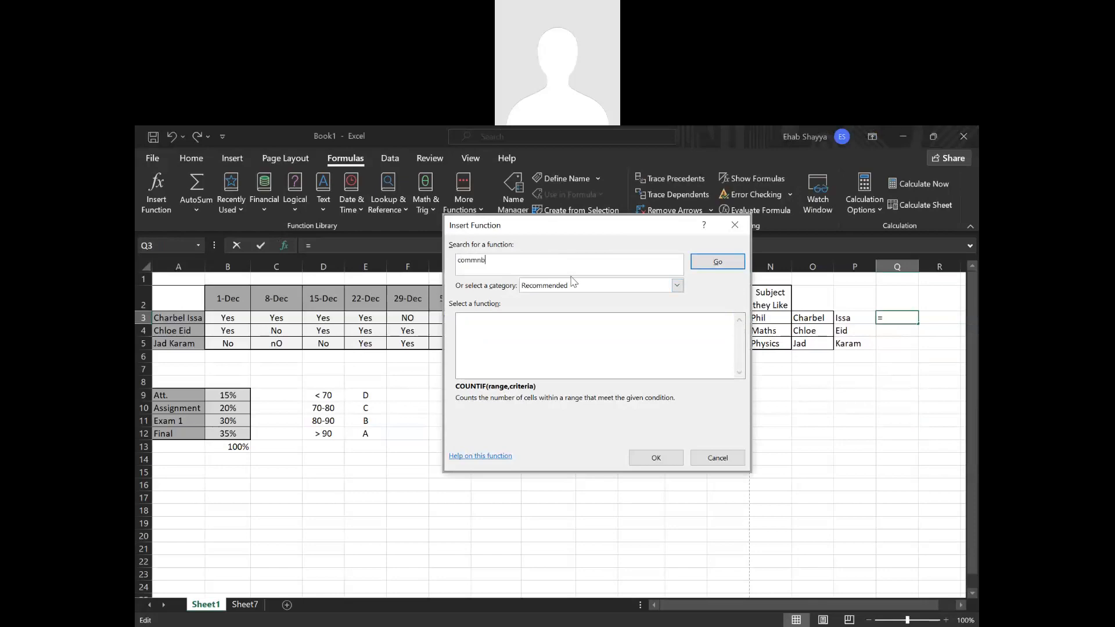
pyautogui.write('ine cells')
pyautogui.press('Return')
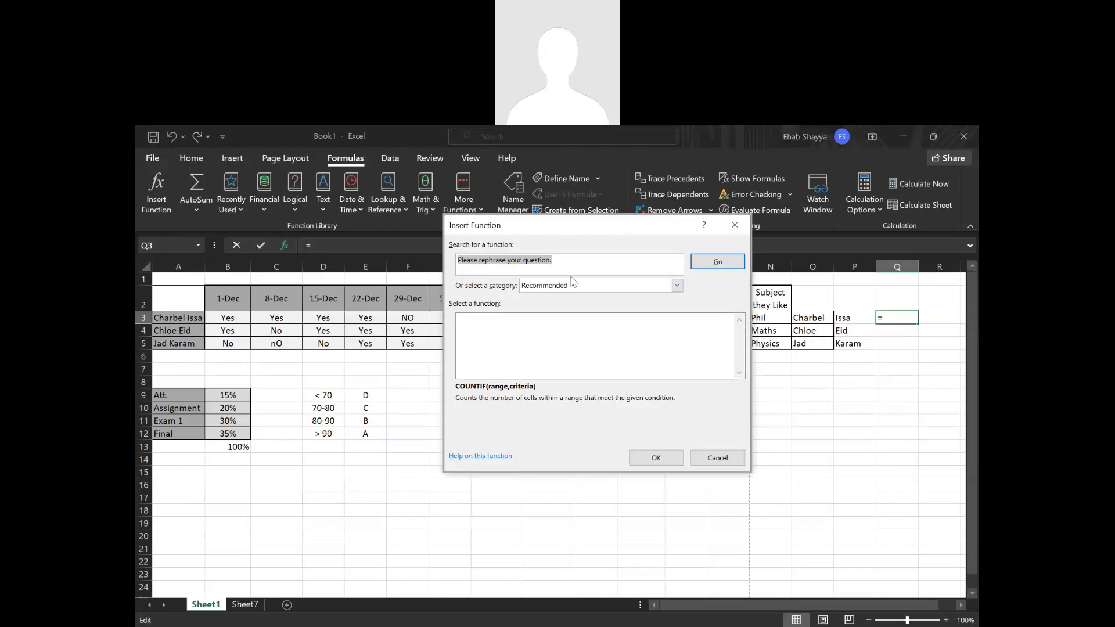
# Search the function library for adding text, and broaden the search to "text".
pyautogui.write('add tgext')
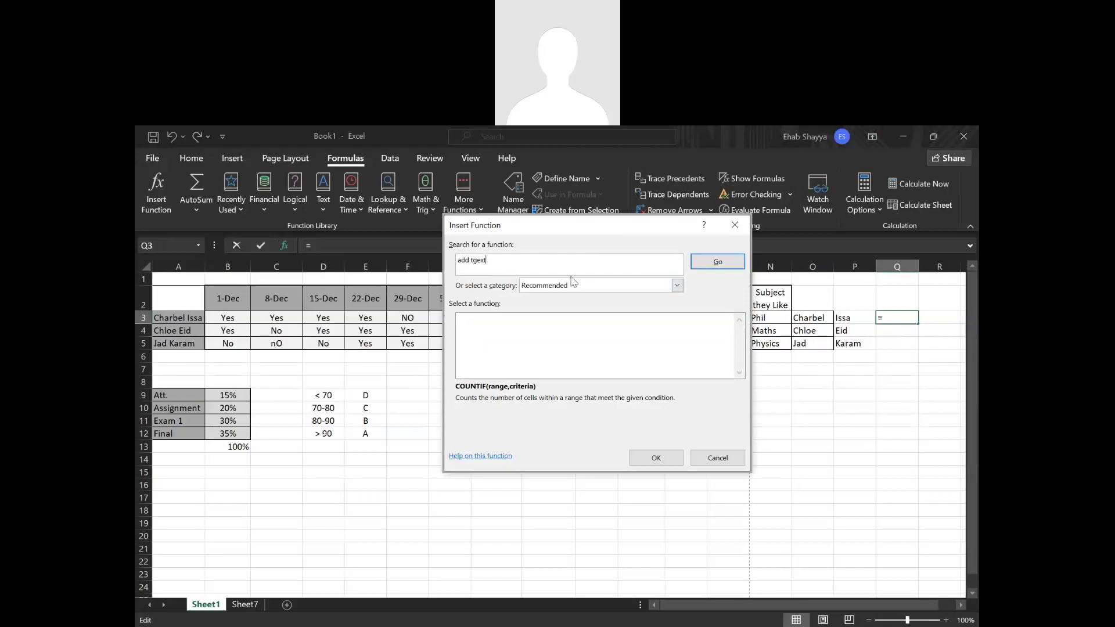
pyautogui.press('Return')
pyautogui.write('text')
pyautogui.press('Return')
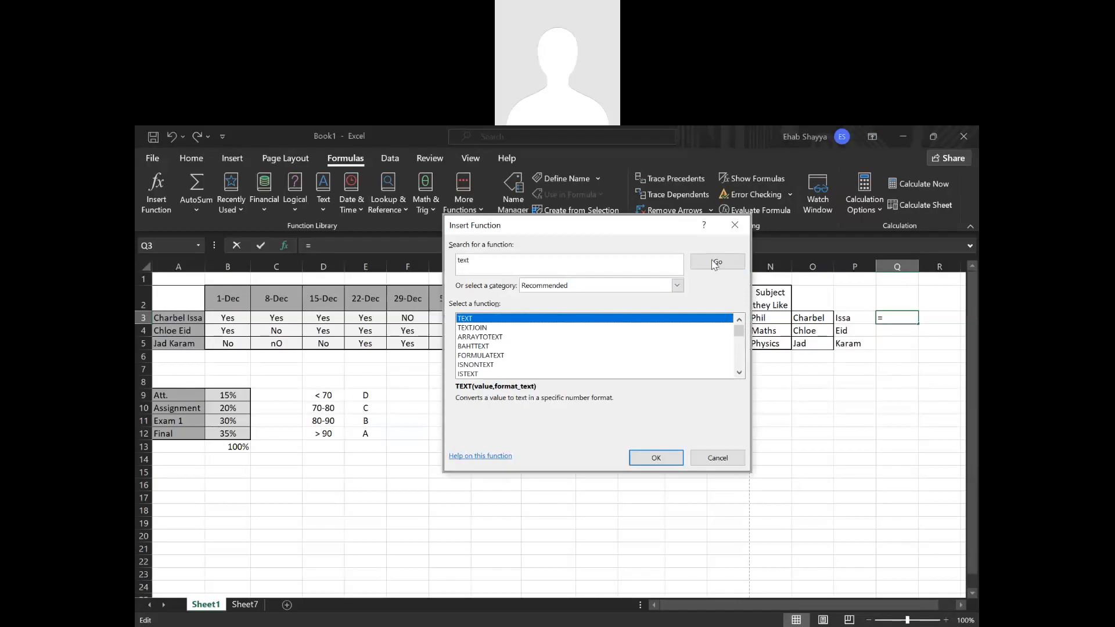
# Browse the functions found for "text" and read the descriptions of CONCAT and CONCATENATE.
pyautogui.scroll(-1, 488, 337)
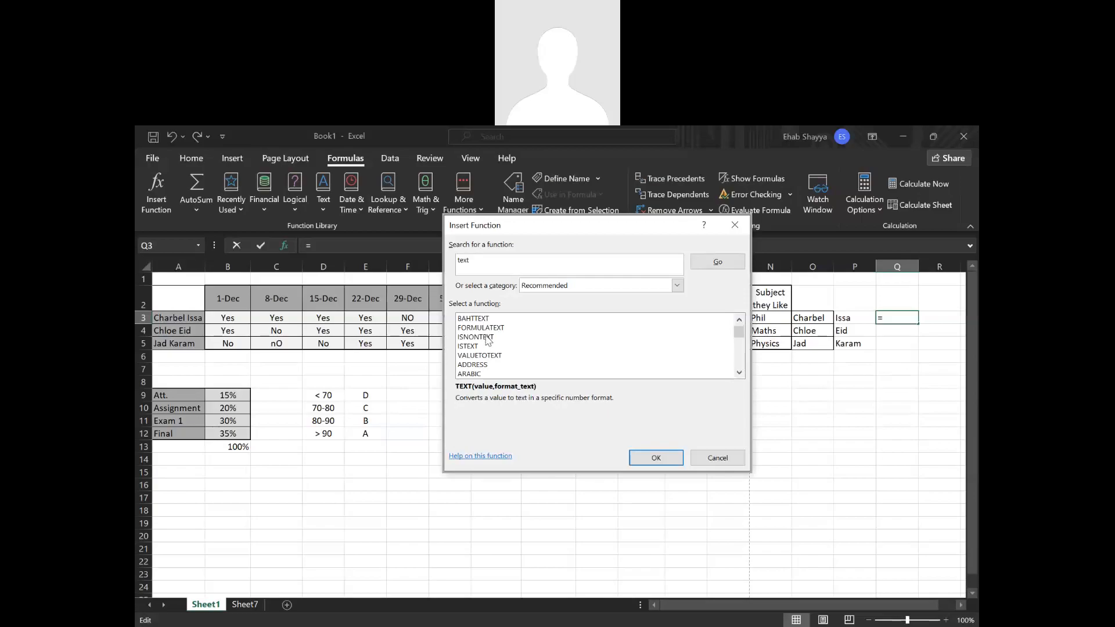
pyautogui.click(488, 338)
pyautogui.scroll(-2, 483, 344)
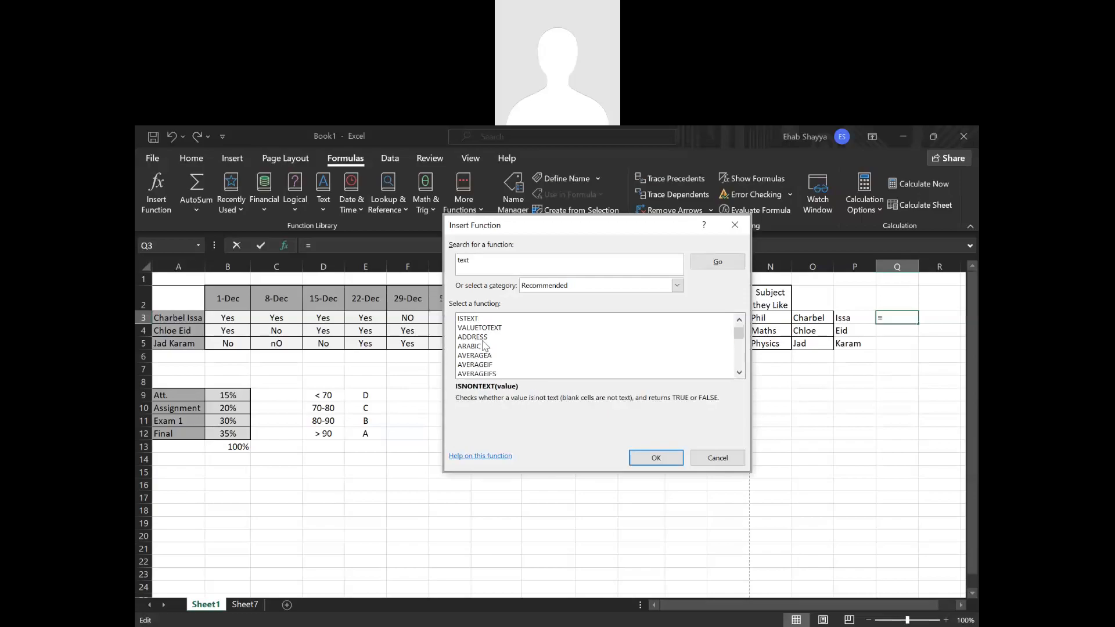
pyautogui.click(483, 330)
pyautogui.click(485, 346)
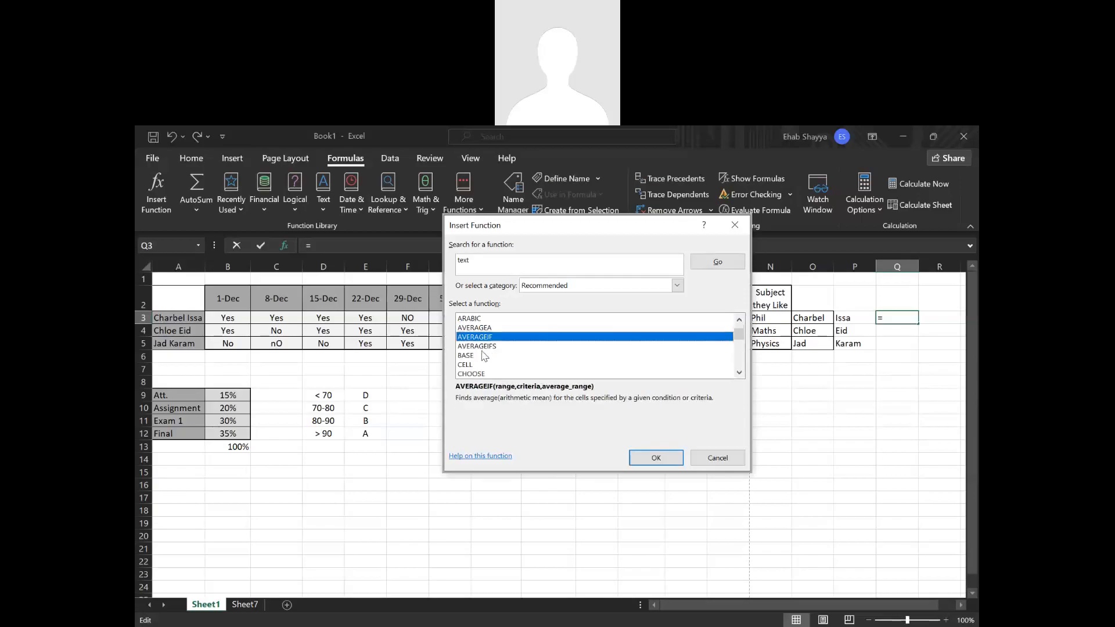
pyautogui.scroll(-5, 484, 355)
pyautogui.scroll(4, 484, 357)
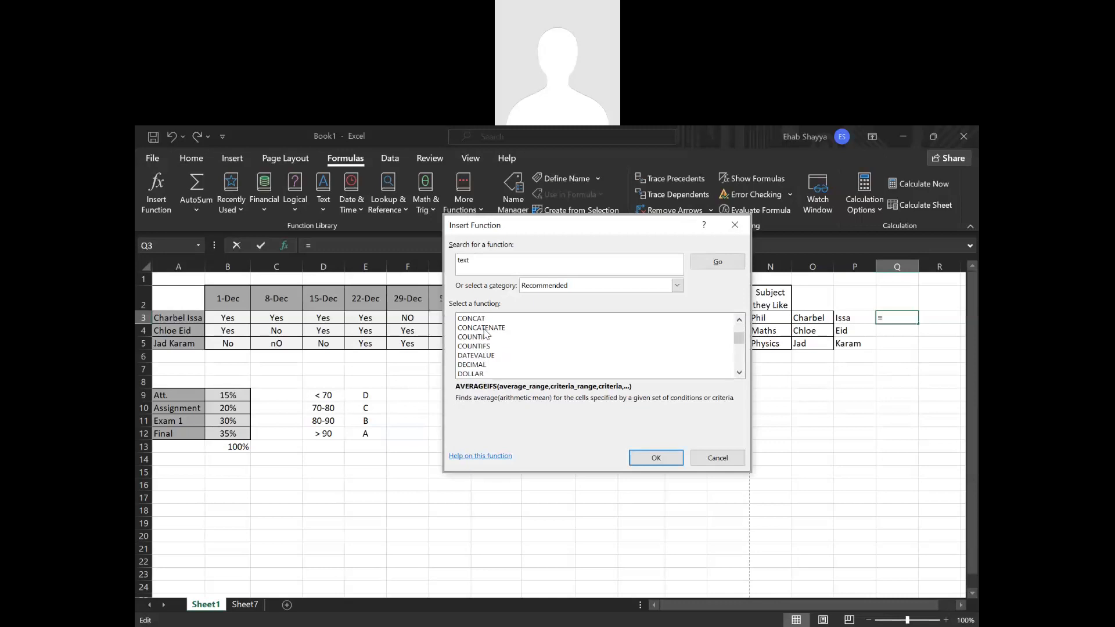
pyautogui.click(482, 328)
pyautogui.click(475, 318)
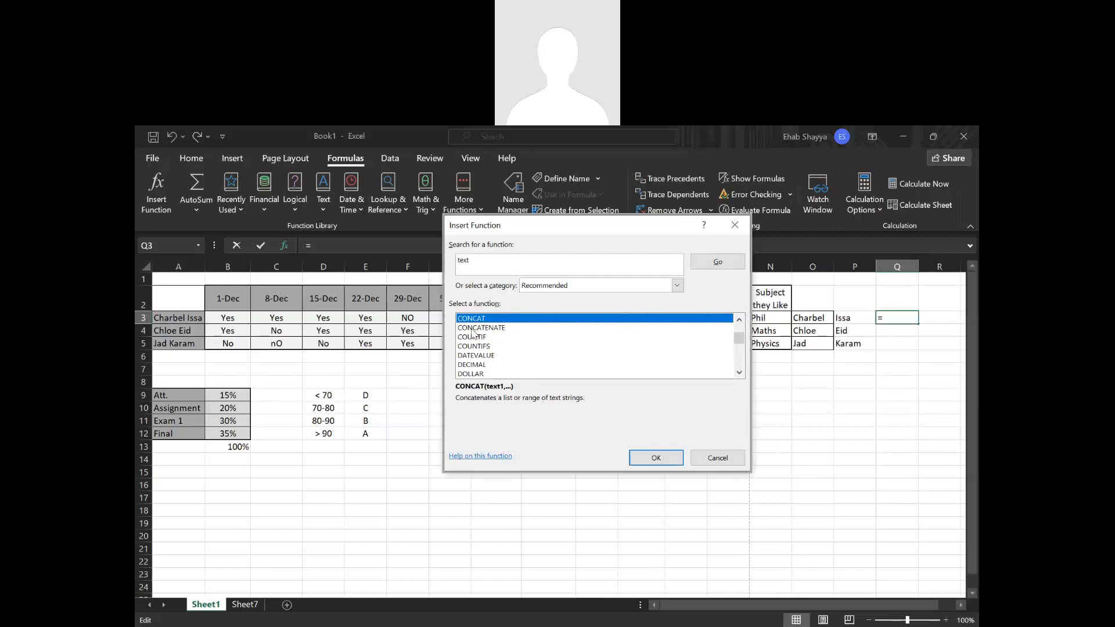
pyautogui.click(473, 328)
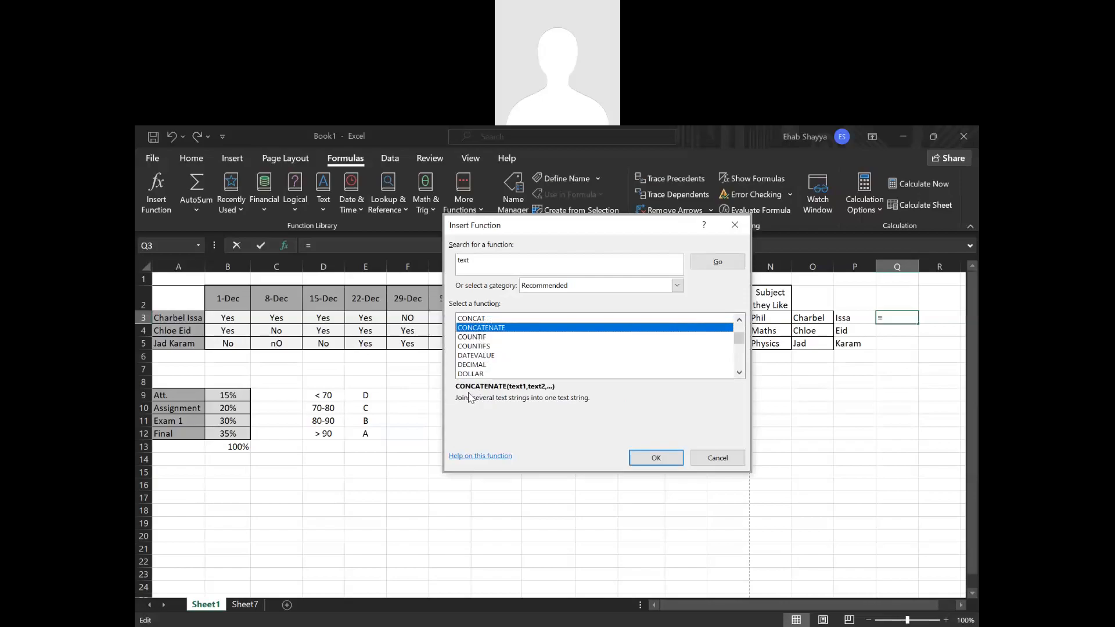
# Search the functions for "join strings" and compare the descriptions of TEXTJOIN and CONCATENATE.
pyautogui.click(536, 260)
pyautogui.write('join strings')
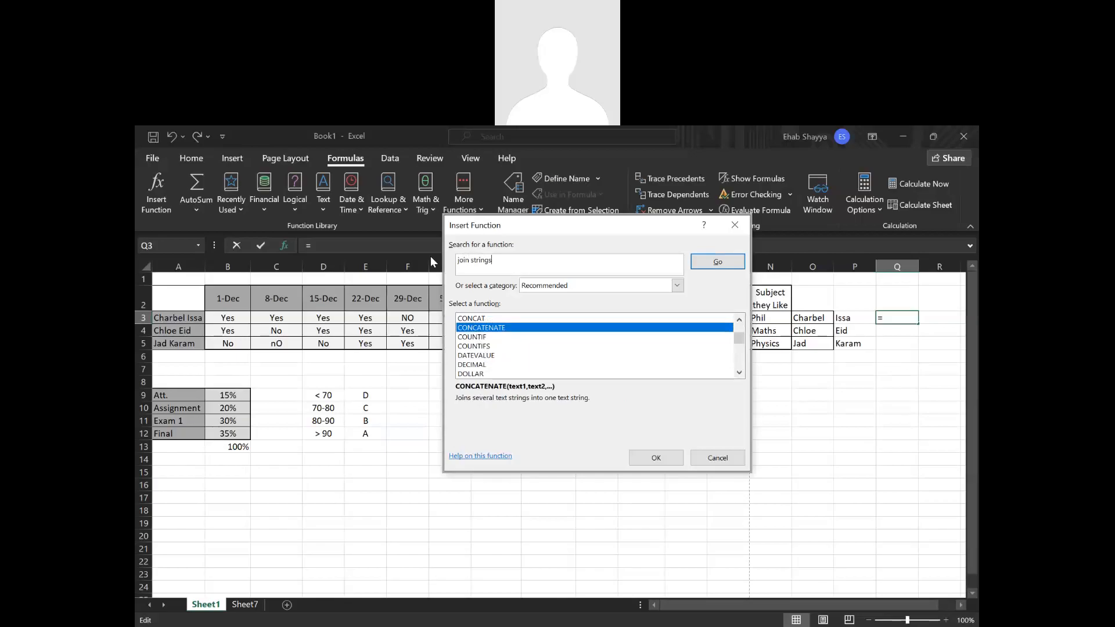
pyautogui.press('Return')
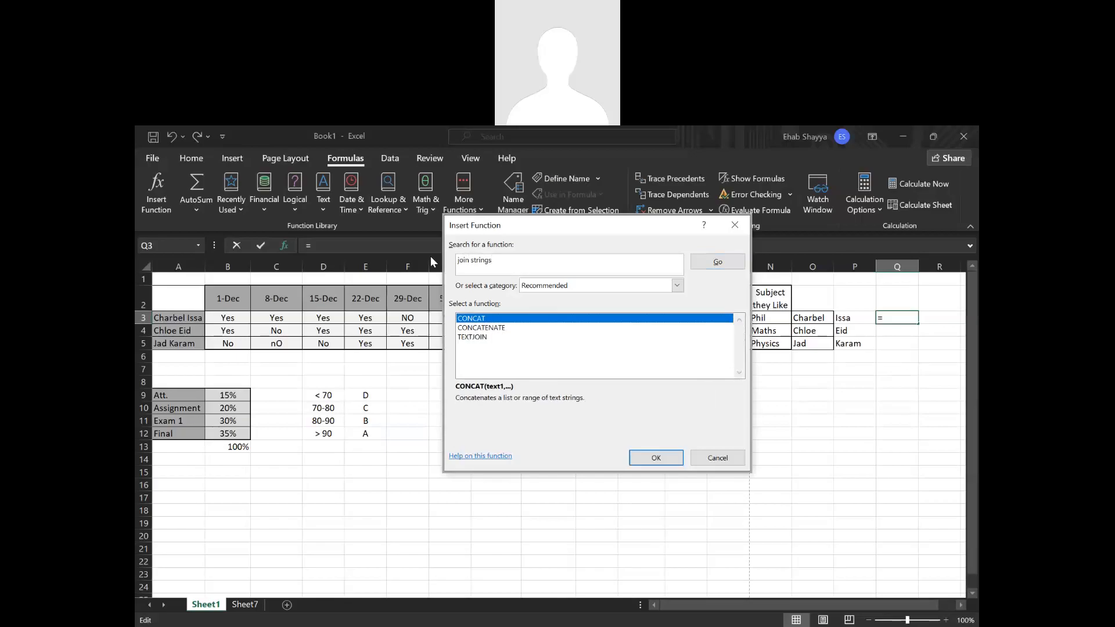
pyautogui.click(481, 336)
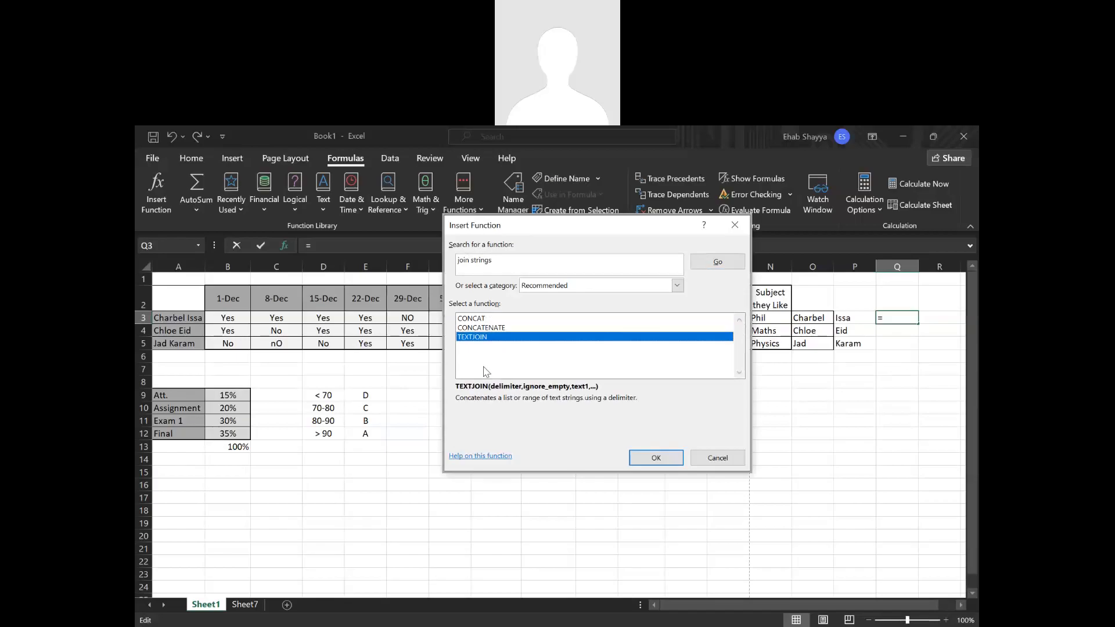
pyautogui.click(481, 328)
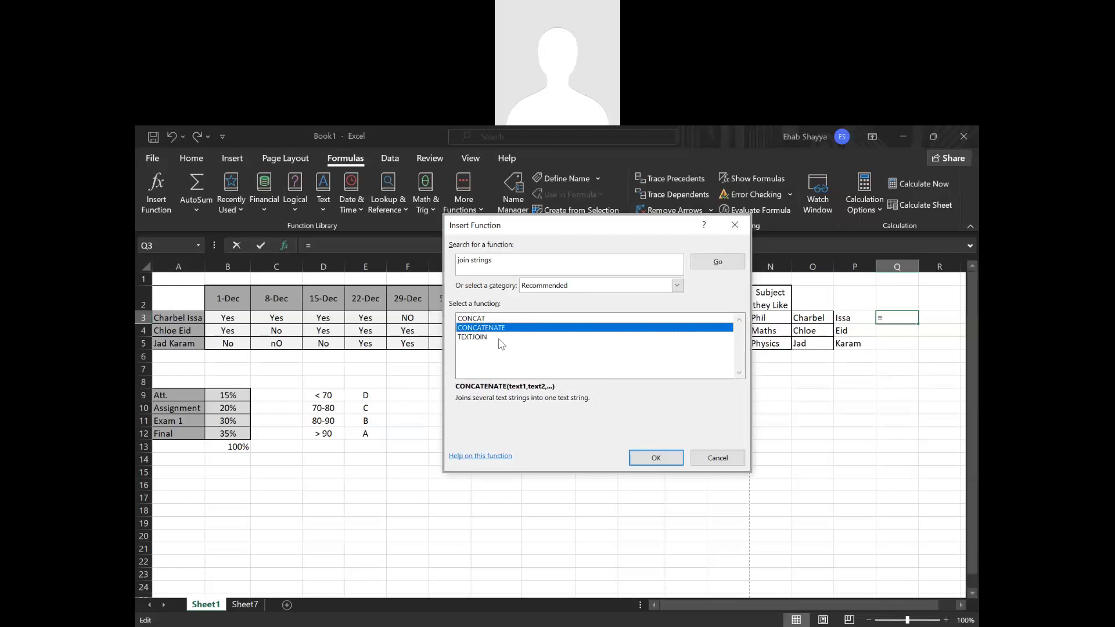
# Search the functions for "merge" and close Insert Function without inserting anything in Q3.
pyautogui.click(504, 262)
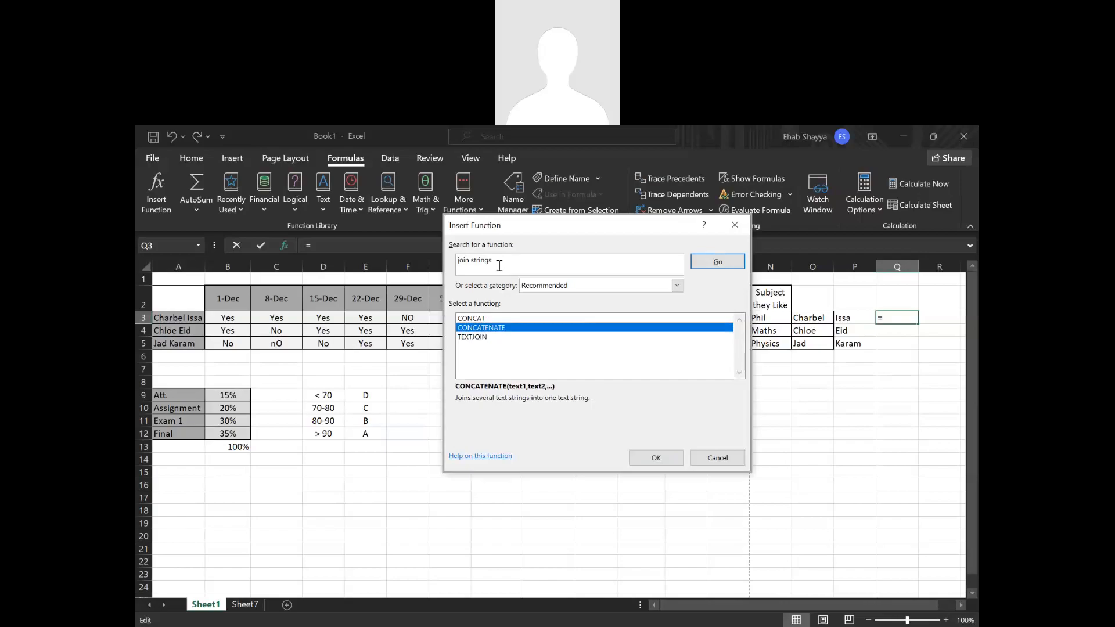
pyautogui.moveTo(499, 266); pyautogui.dragTo(458, 261)
pyautogui.write('merge')
pyautogui.press('Return')
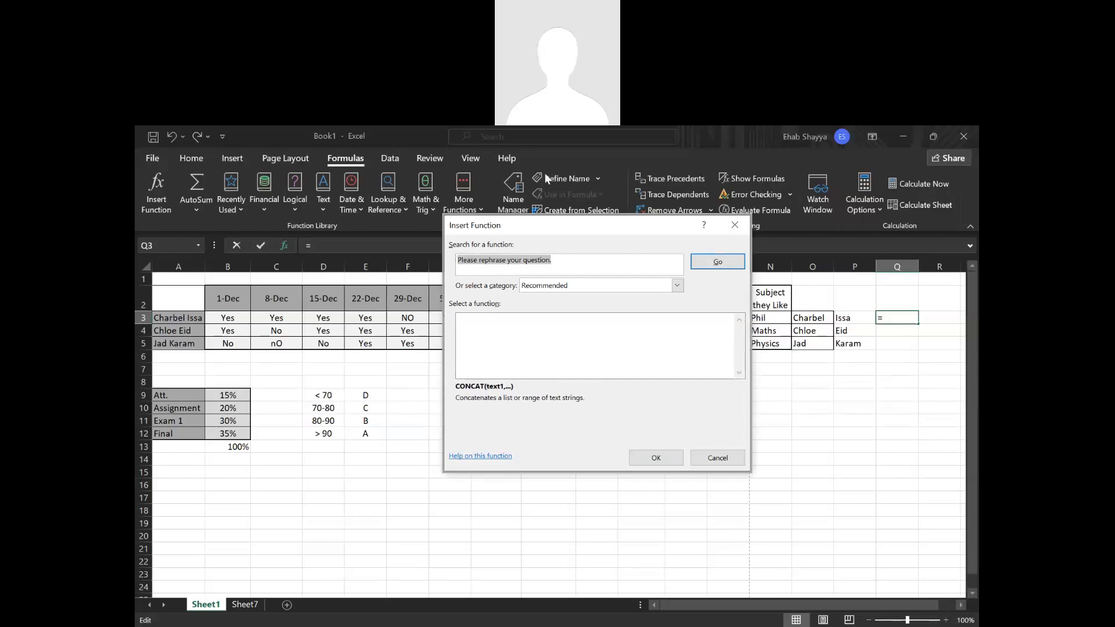
pyautogui.click(746, 227)
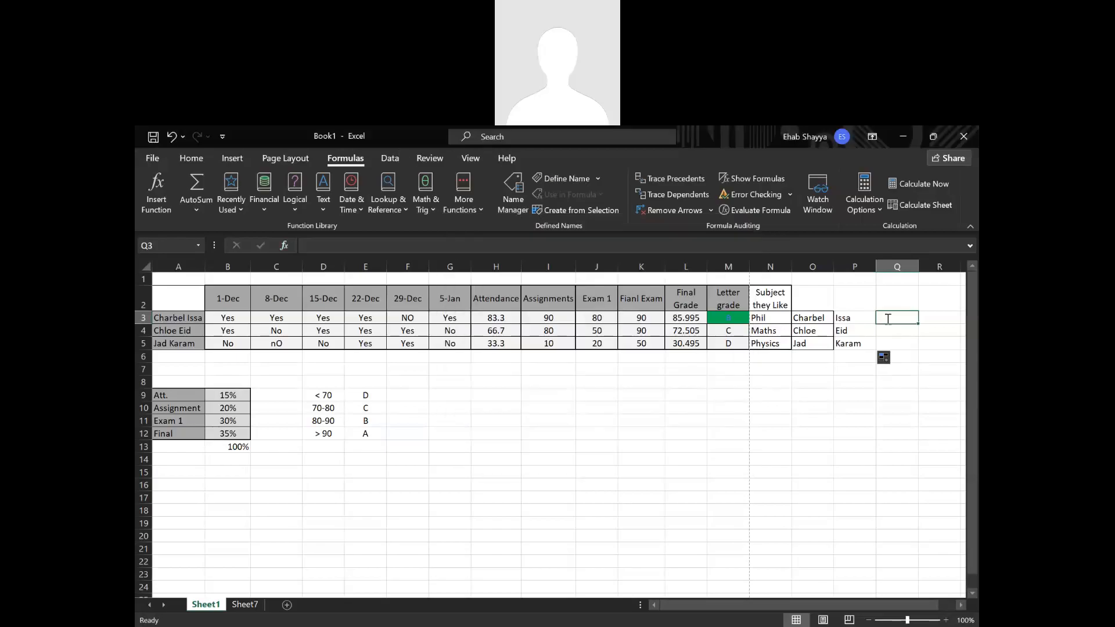
# Start a CONCATENATE formula in Q3 that joins the first name in O3, a "." and the last name in P3.
pyautogui.write('=con')
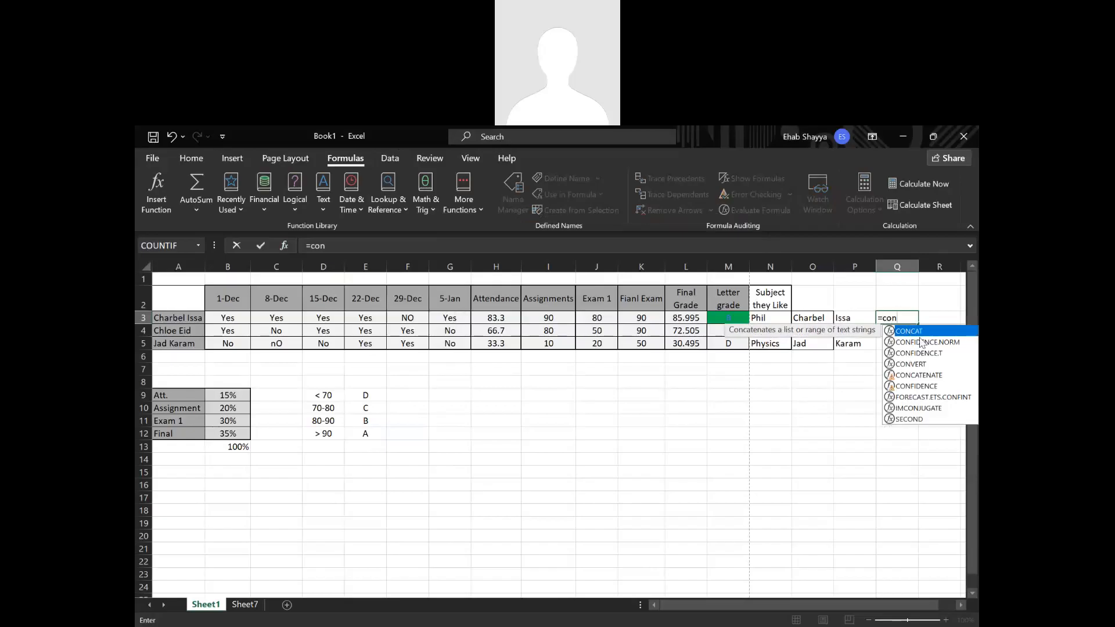
pyautogui.click(926, 378)
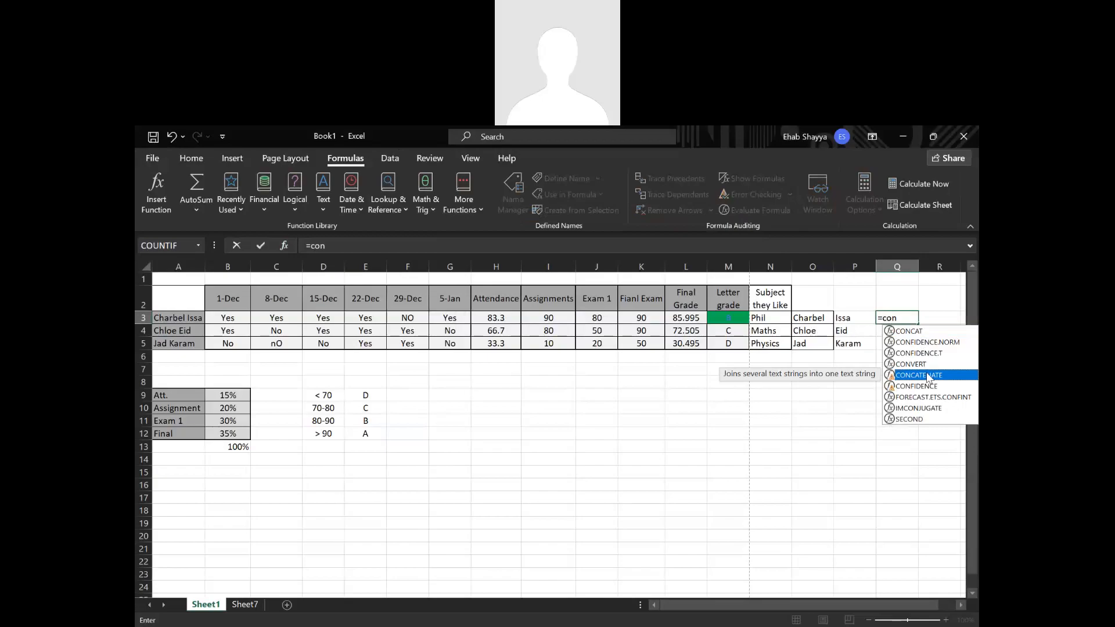
pyautogui.doubleClick(928, 378)
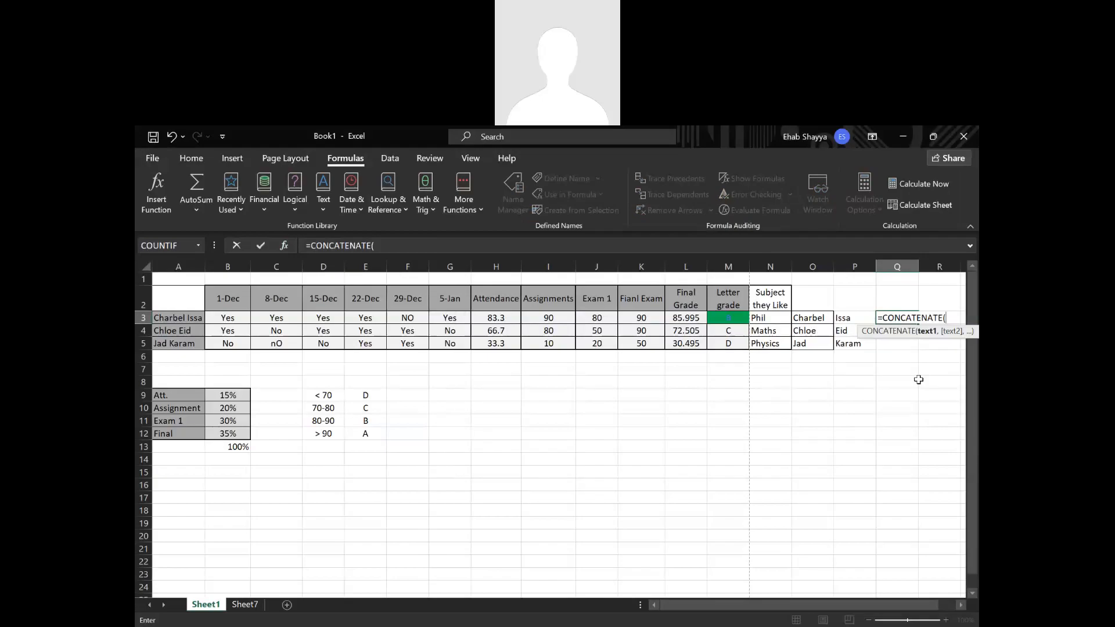
pyautogui.click(806, 322)
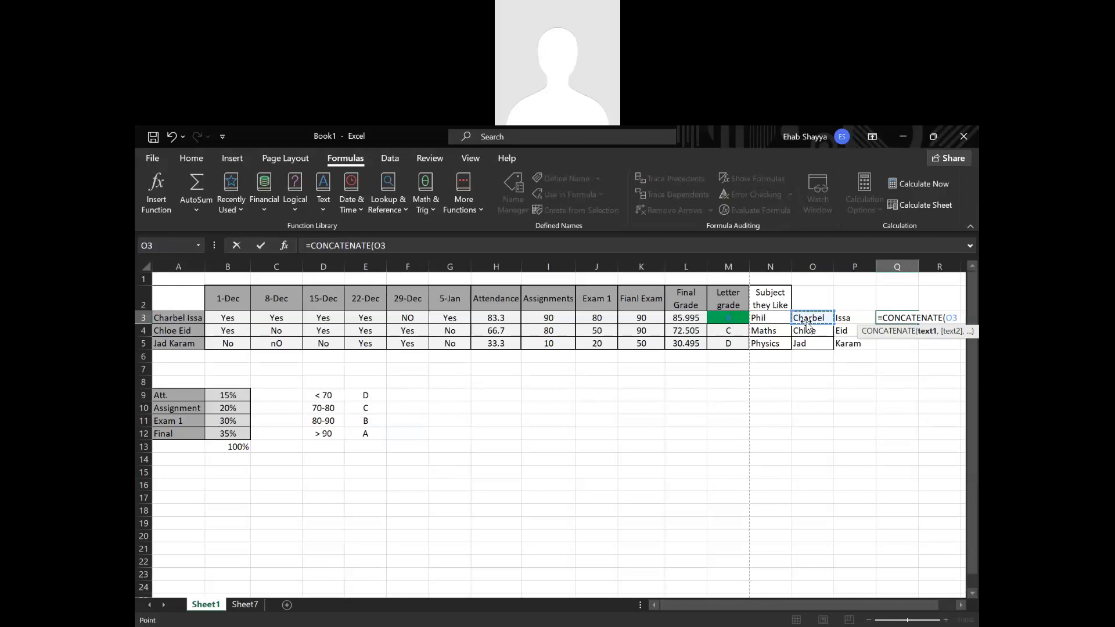
pyautogui.write(',')
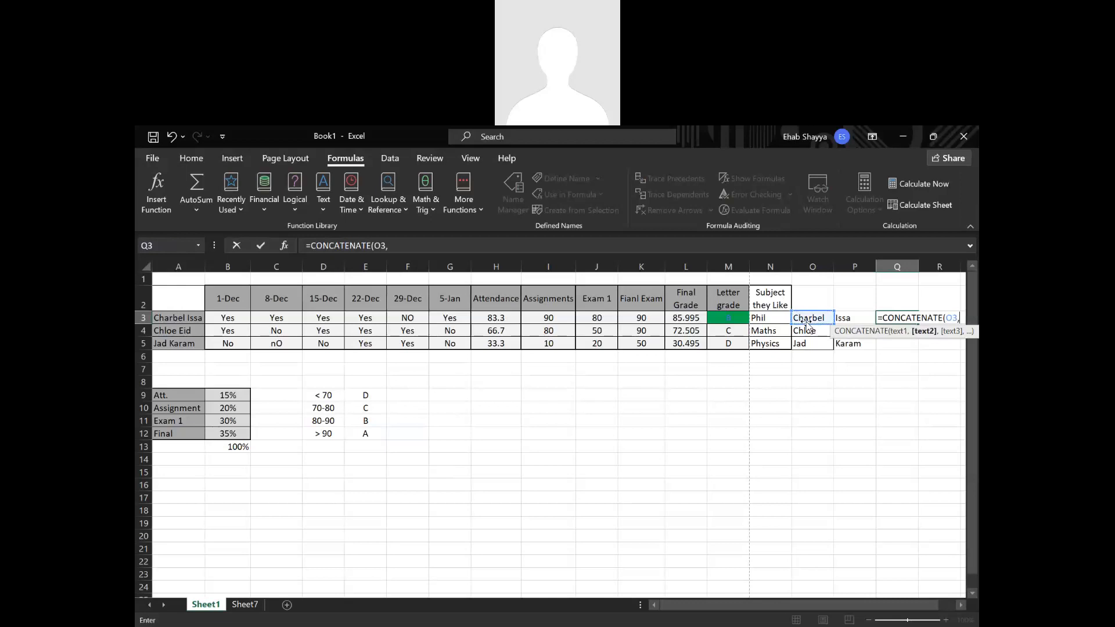
pyautogui.write('".')
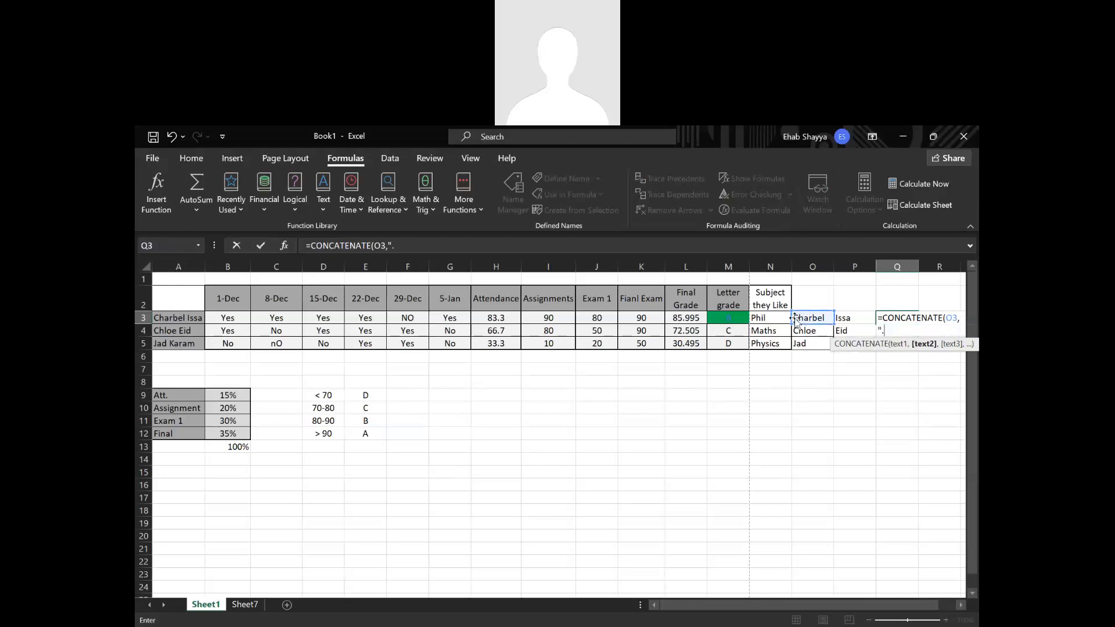
pyautogui.write('",')
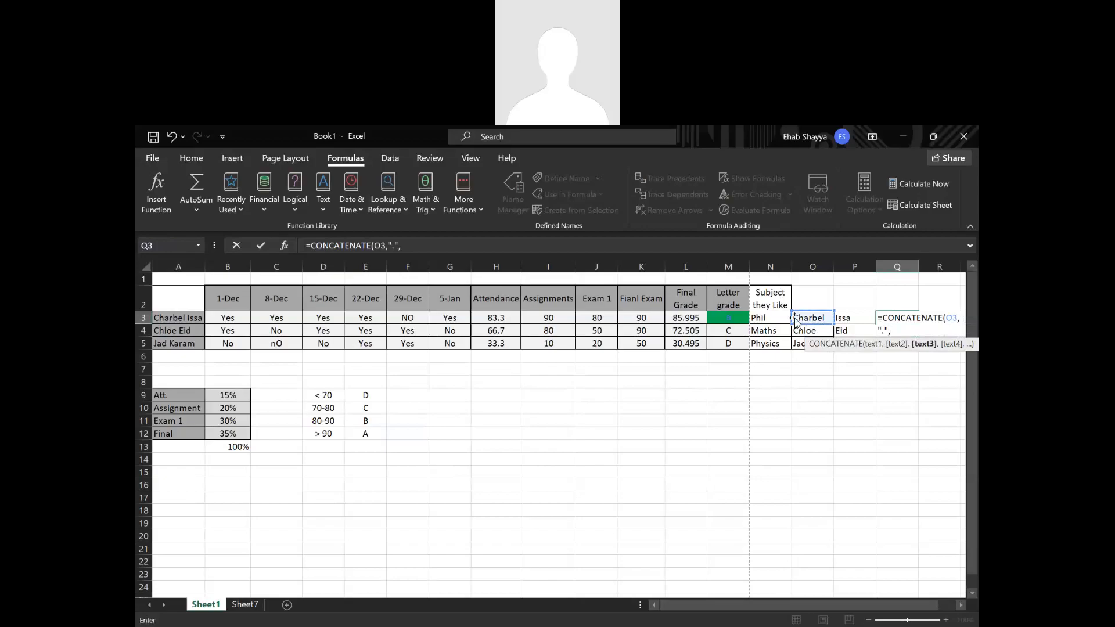
pyautogui.click(849, 318)
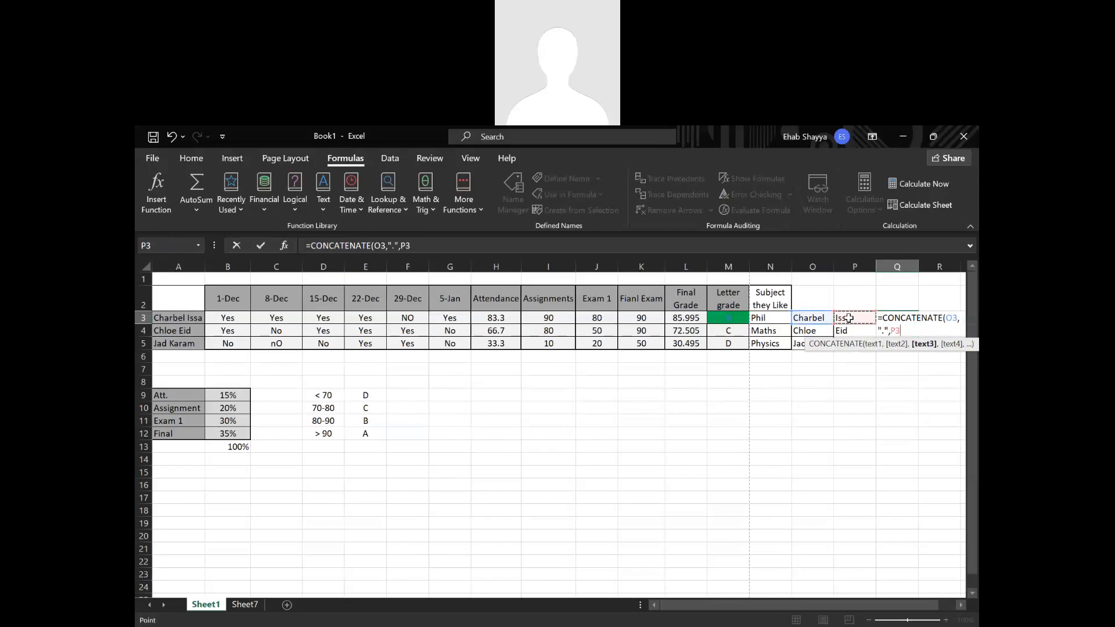
pyautogui.write(',')
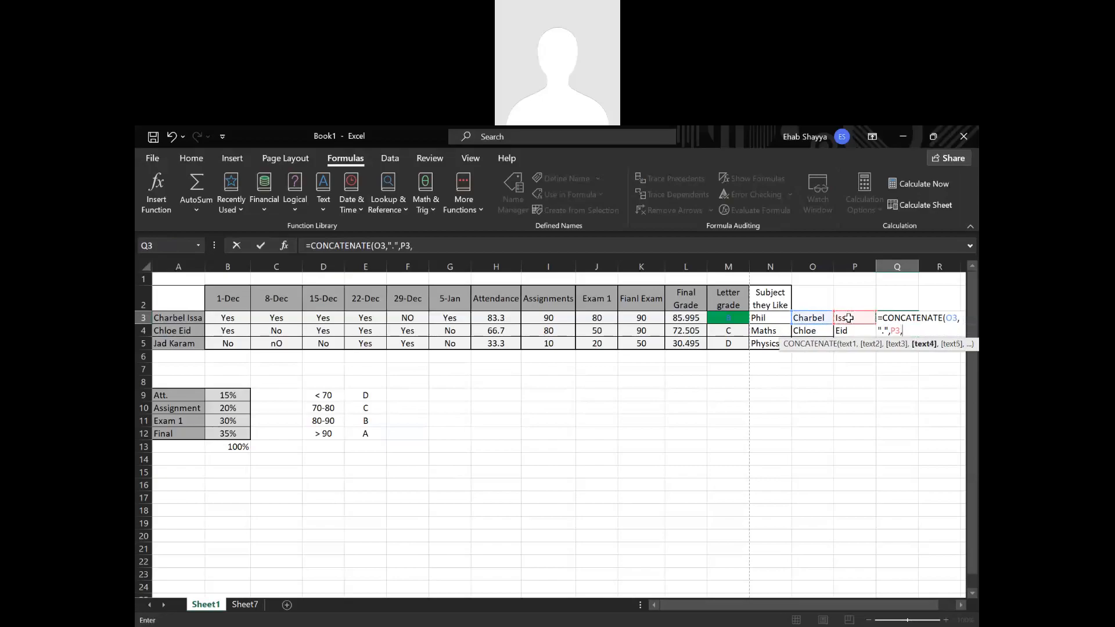
pyautogui.write("'@lau.edu.lb")
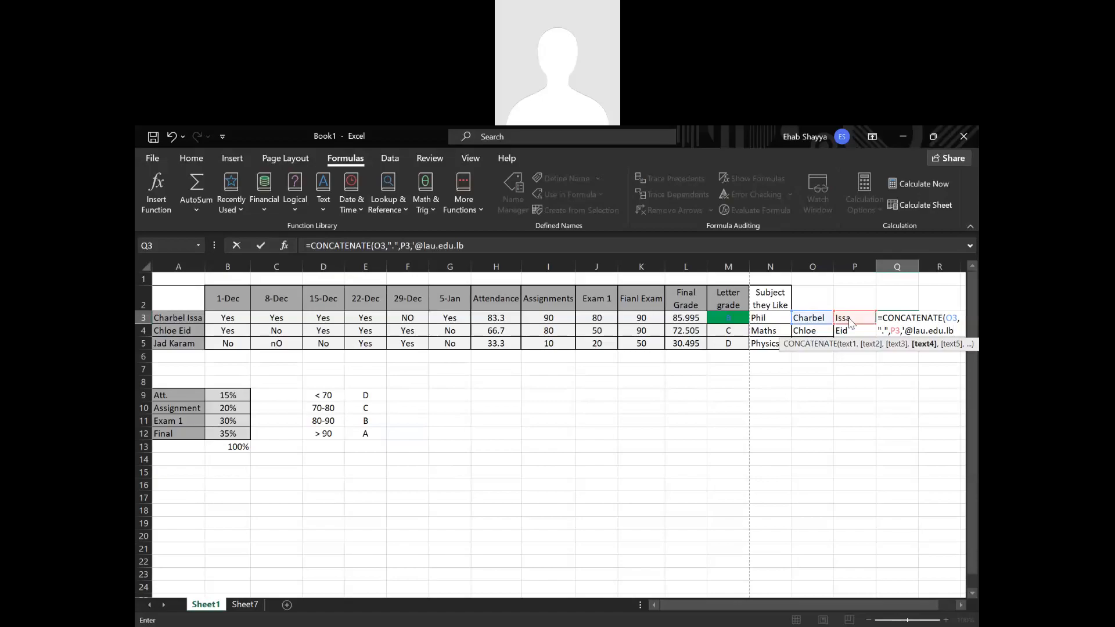
pyautogui.press('Return')
pyautogui.press('Return')
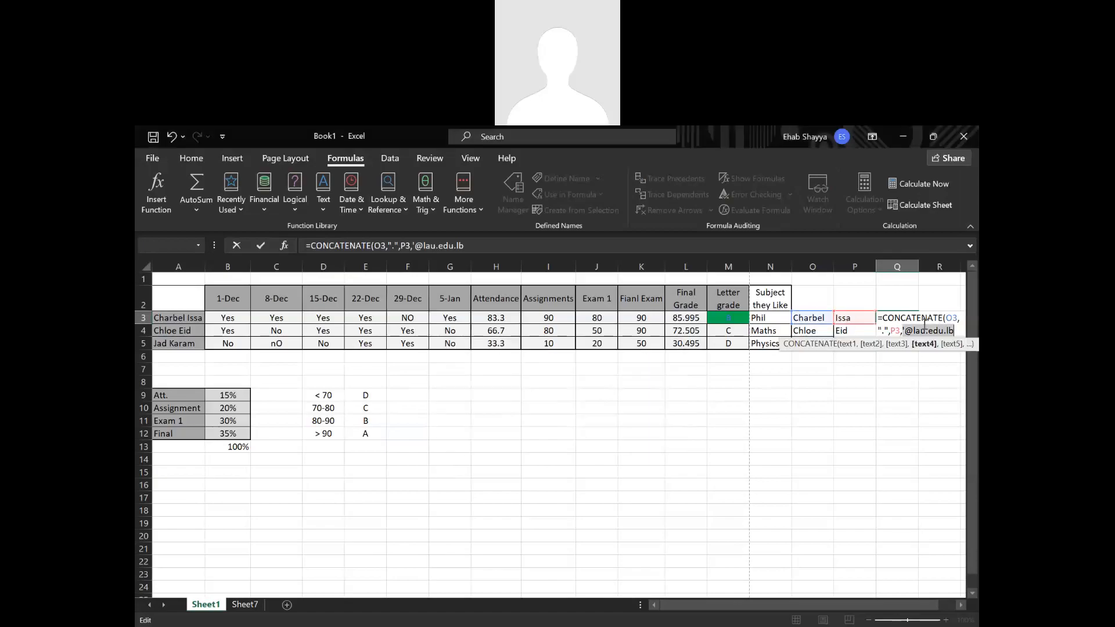
pyautogui.click(907, 336)
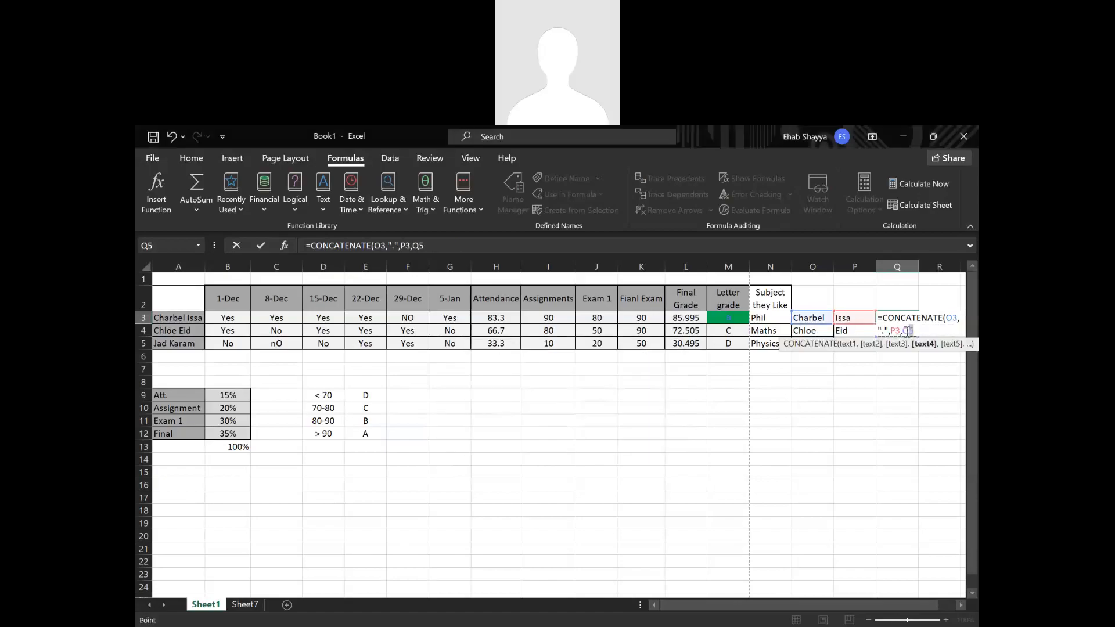
pyautogui.hotkey('ctrl', 'z')
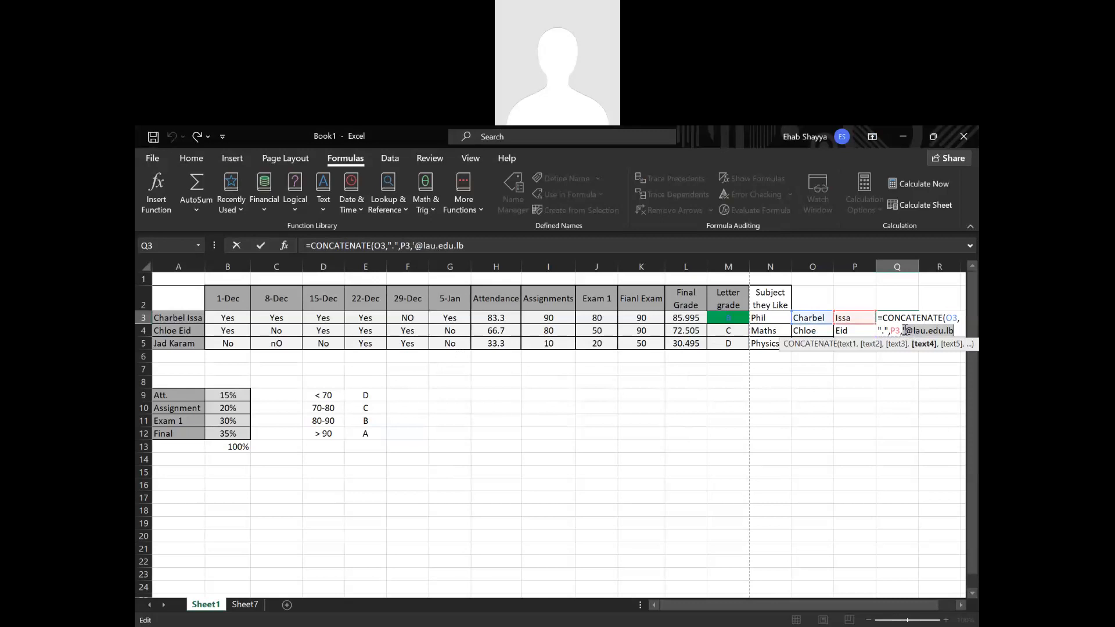
pyautogui.click(905, 328)
pyautogui.press('Delete')
pyautogui.write('"')
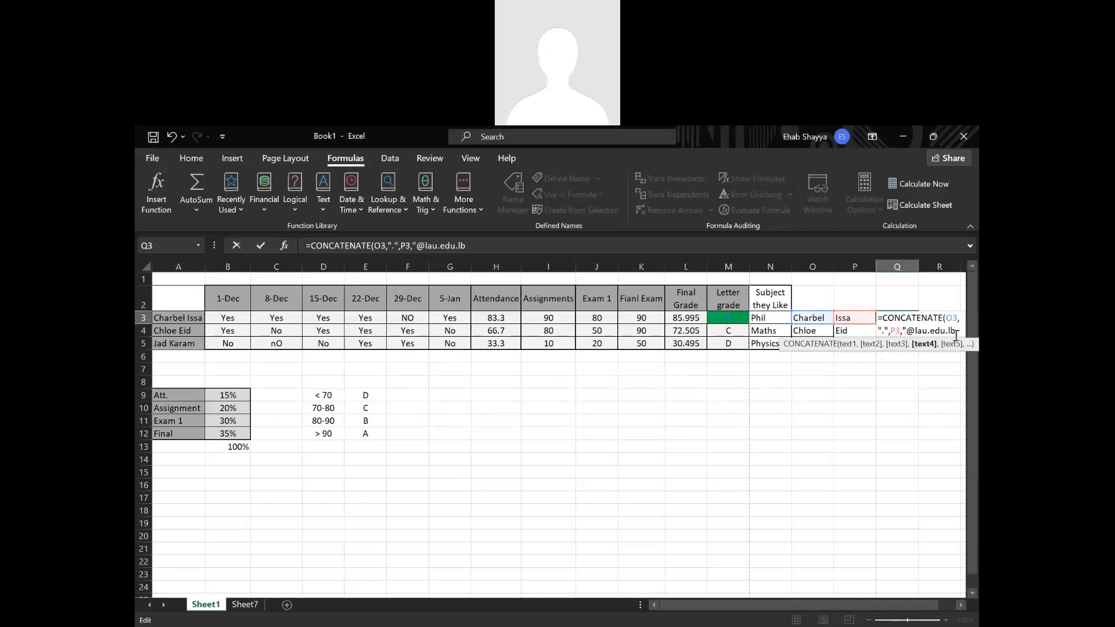
pyautogui.write('")')
pyautogui.press('Return')
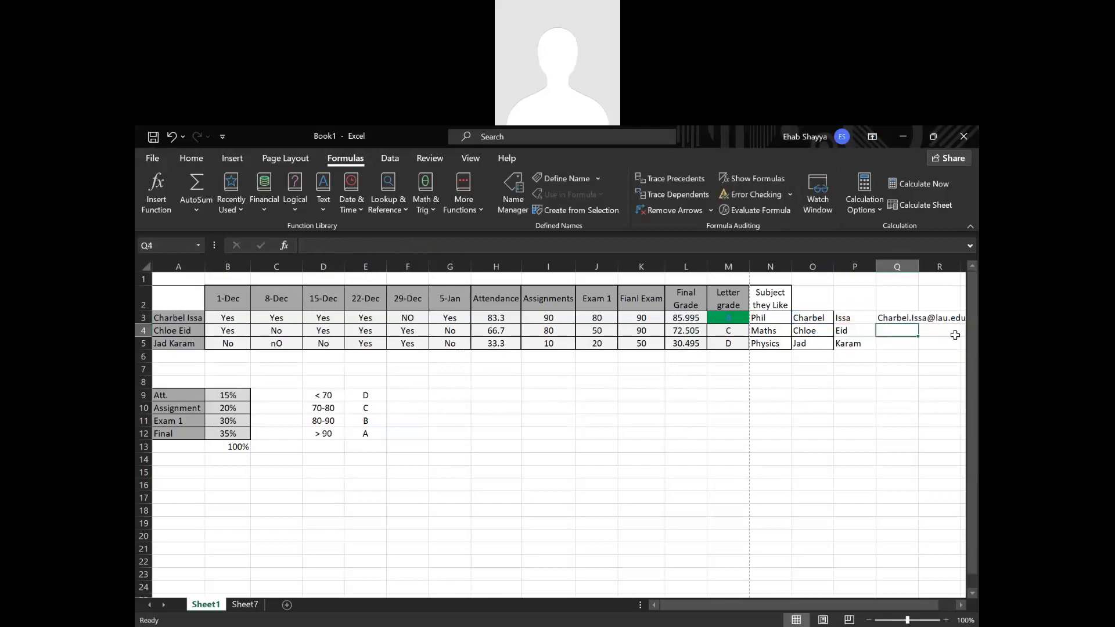
# Fit column Q's width to its contents and fill the Q3 formula down to Q5.
pyautogui.doubleClick(918, 266)
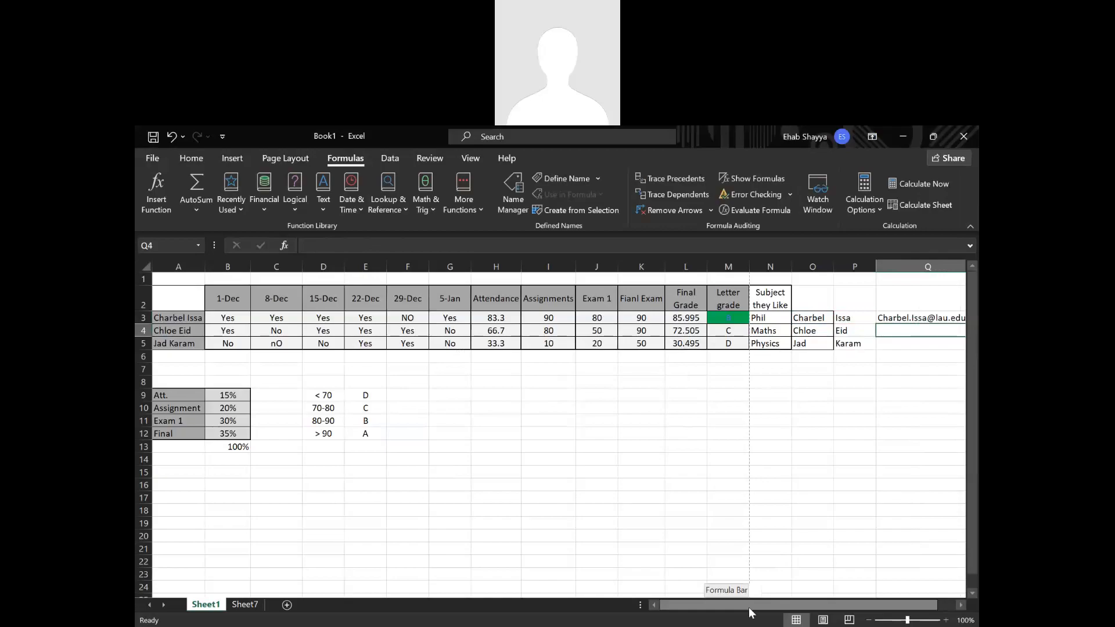
pyautogui.moveTo(749, 612); pyautogui.dragTo(757, 615)
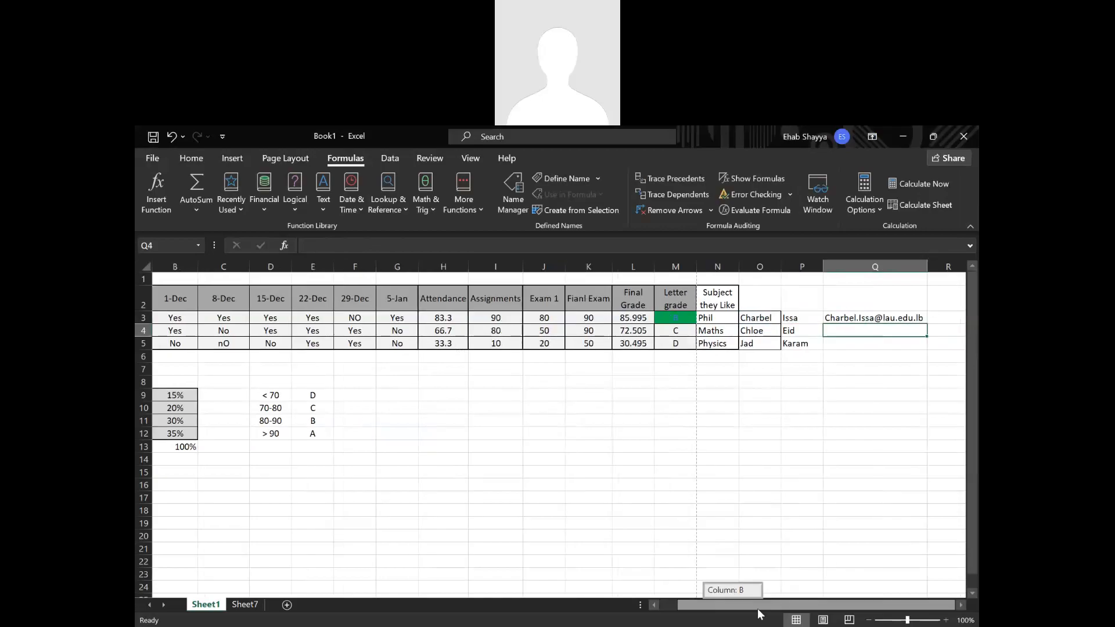
pyautogui.click(871, 318)
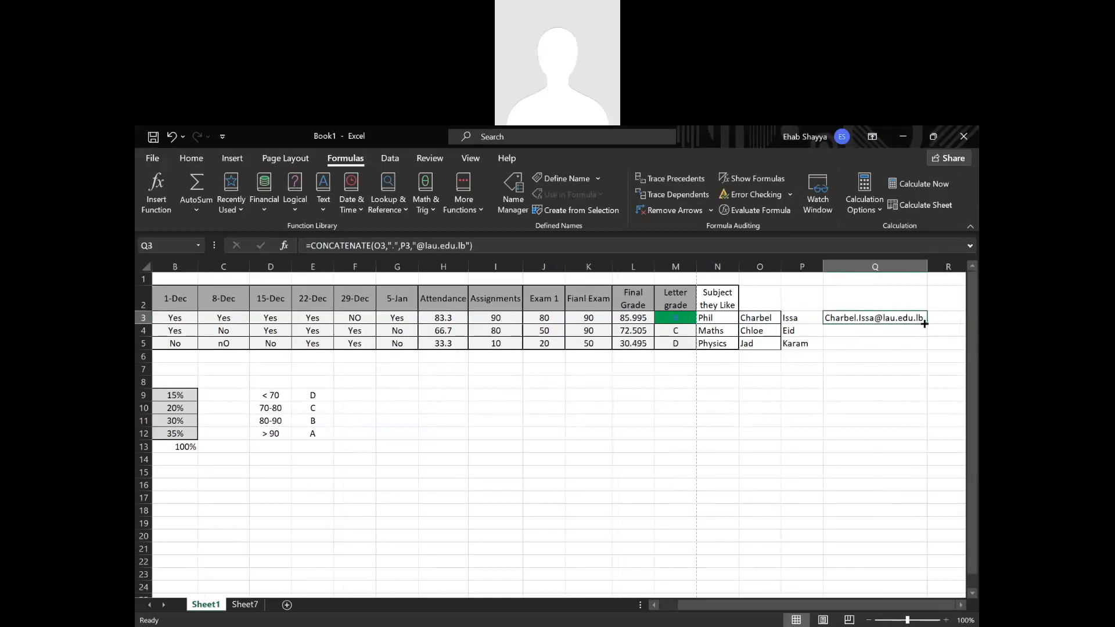
pyautogui.doubleClick(927, 324)
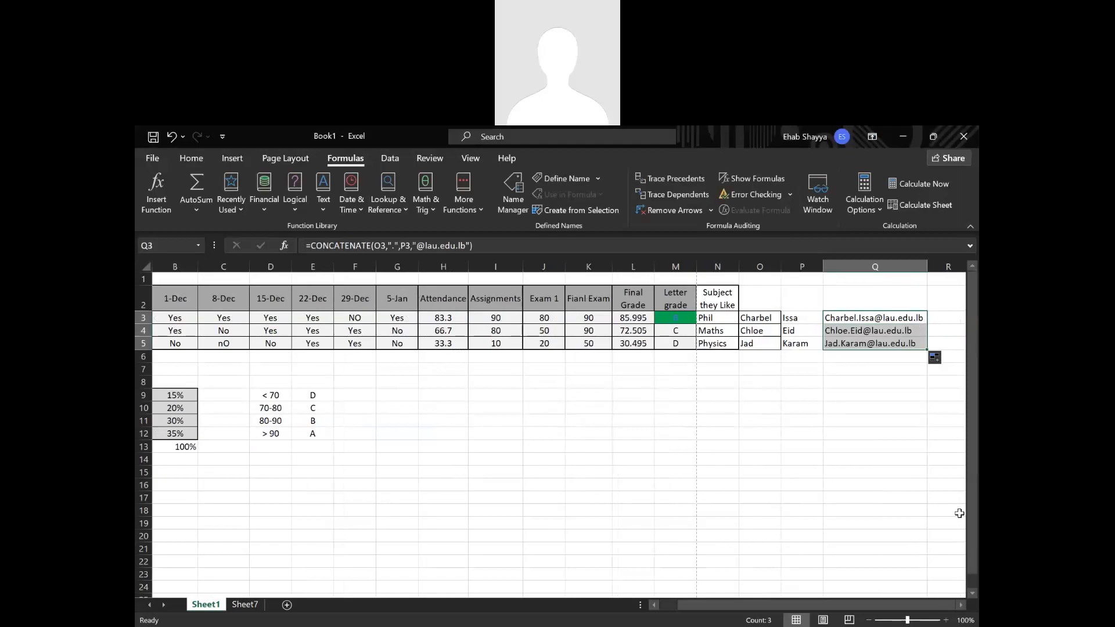
# Replace the O3 reference in the Q3 formula with O3's own expression, LEFT(A3,FIND(" ",A3)-1).
pyautogui.doubleClick(834, 315)
pyautogui.doubleClick(899, 319)
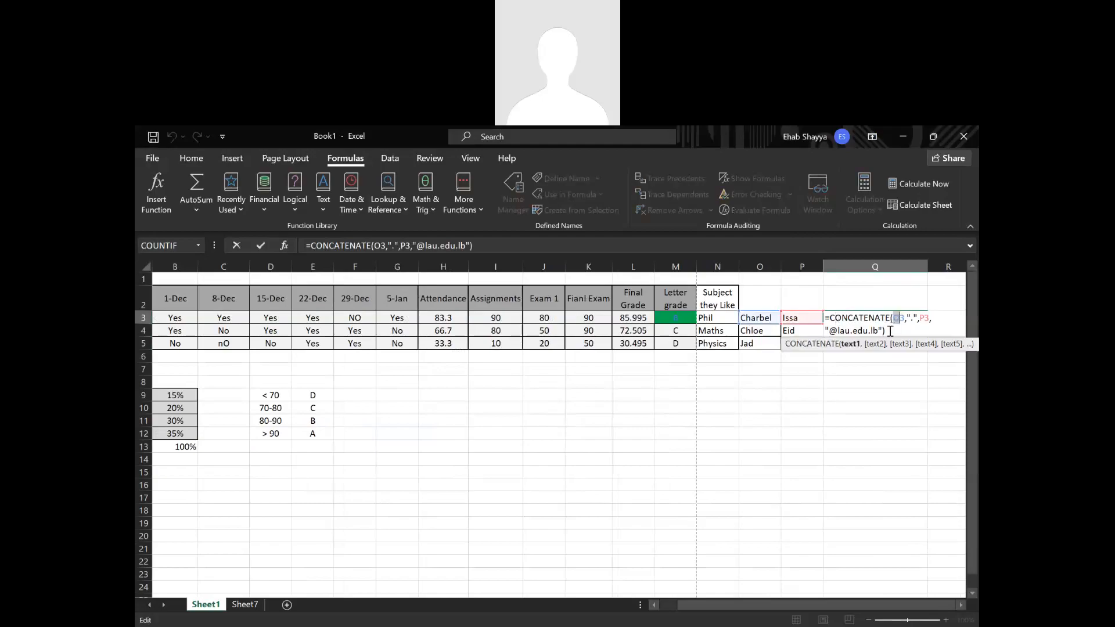
pyautogui.press('Return')
pyautogui.click(755, 318)
pyautogui.doubleClick(752, 318)
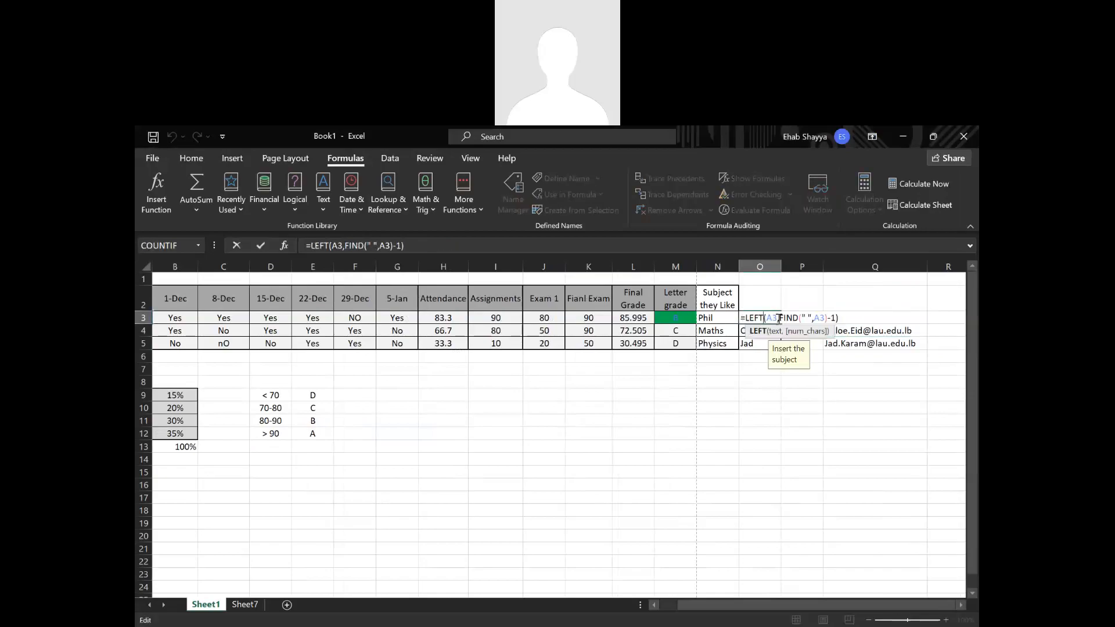
pyautogui.moveTo(743, 319); pyautogui.dragTo(848, 318)
pyautogui.hotkey('ctrl', 'c')
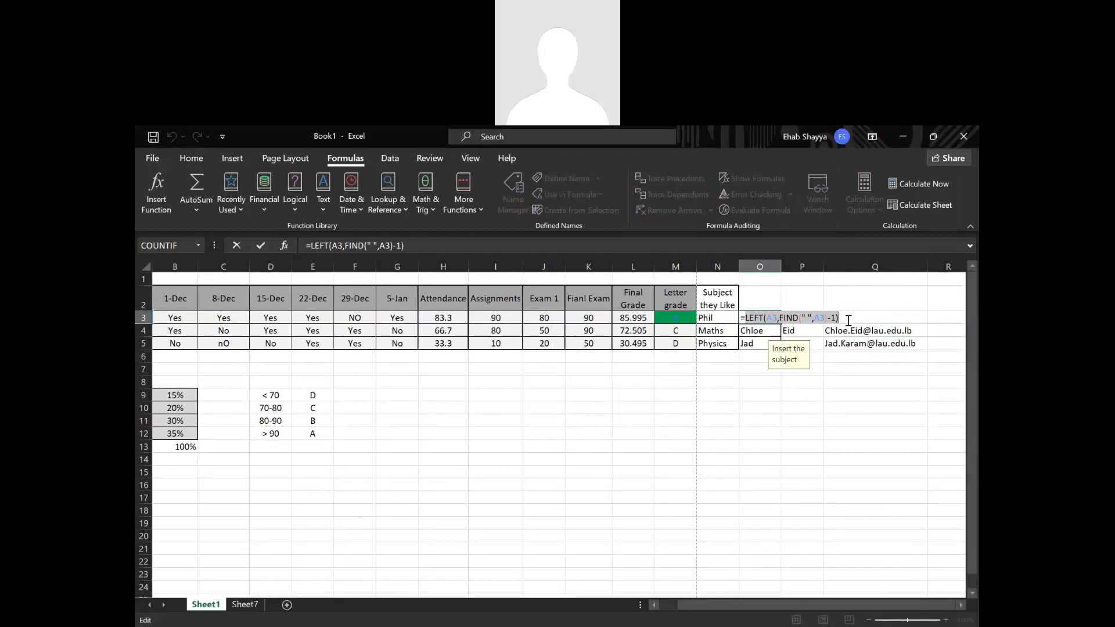
pyautogui.press('Escape')
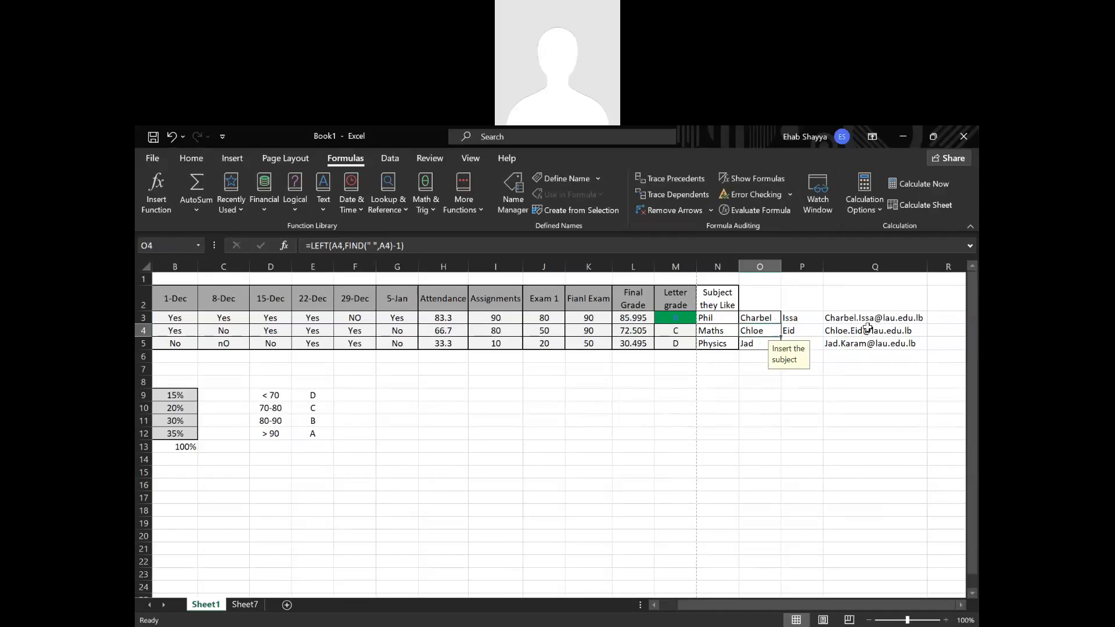
pyautogui.doubleClick(874, 320)
pyautogui.doubleClick(898, 319)
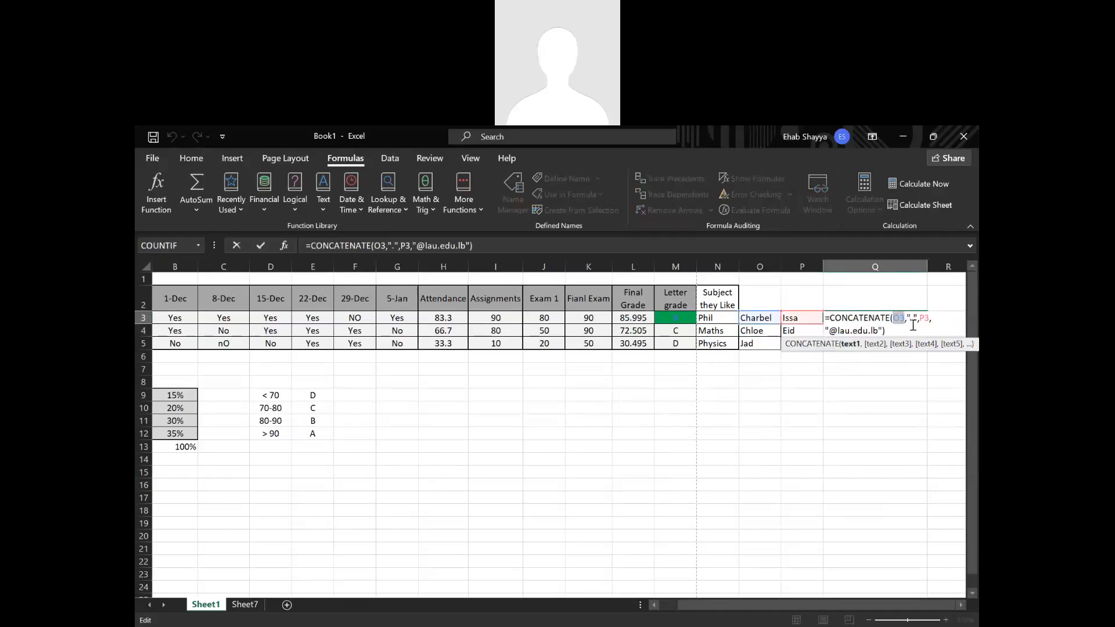
pyautogui.hotkey('ctrl', 'v')
pyautogui.press('Return')
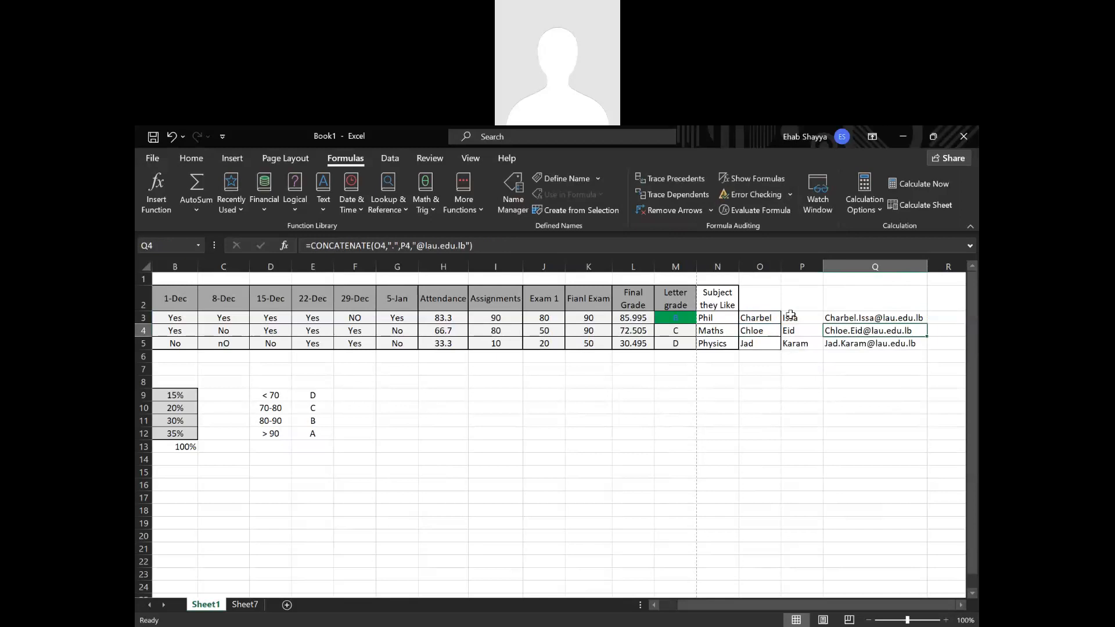
# Replace the P3 reference in the Q3 formula with P3's own expression, RIGHT(A3,LEN(A3)-FIND(" ",A3)).
pyautogui.doubleClick(821, 318)
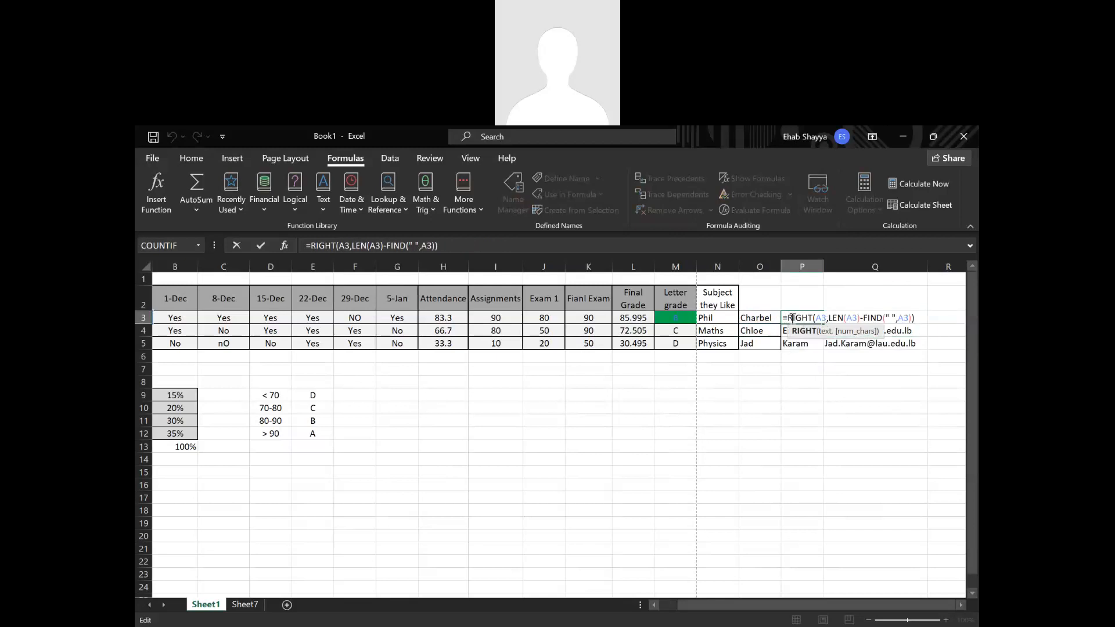
pyautogui.moveTo(789, 319); pyautogui.dragTo(957, 325)
pyautogui.hotkey('ctrl', 'c')
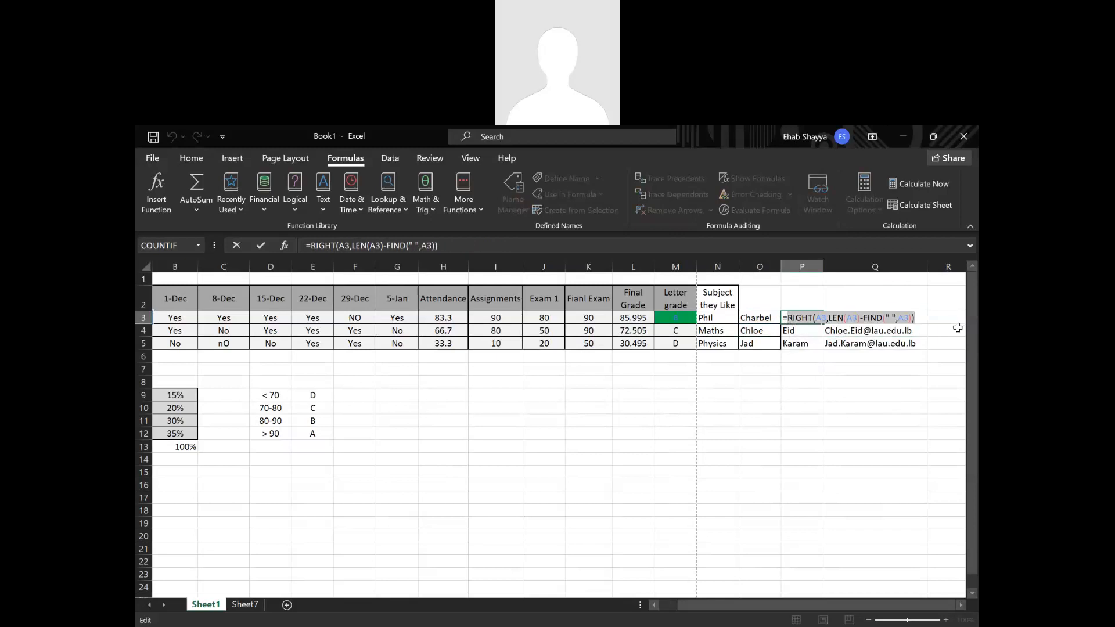
pyautogui.press('Return')
pyautogui.click(917, 320)
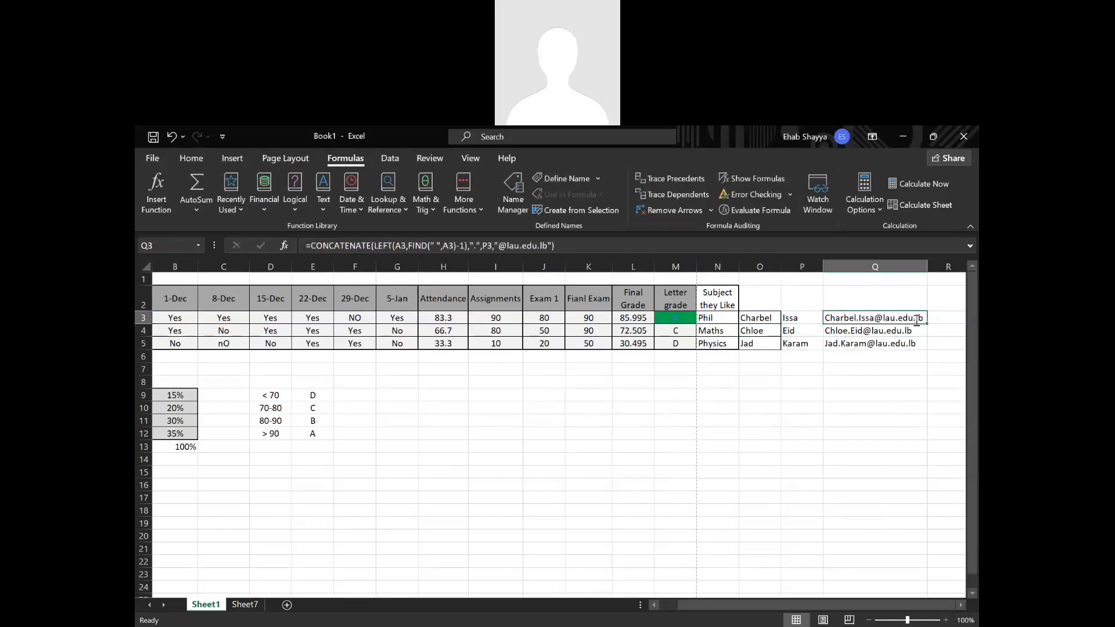
pyautogui.doubleClick(917, 320)
pyautogui.click(871, 330)
pyautogui.moveTo(872, 331); pyautogui.dragTo(866, 331)
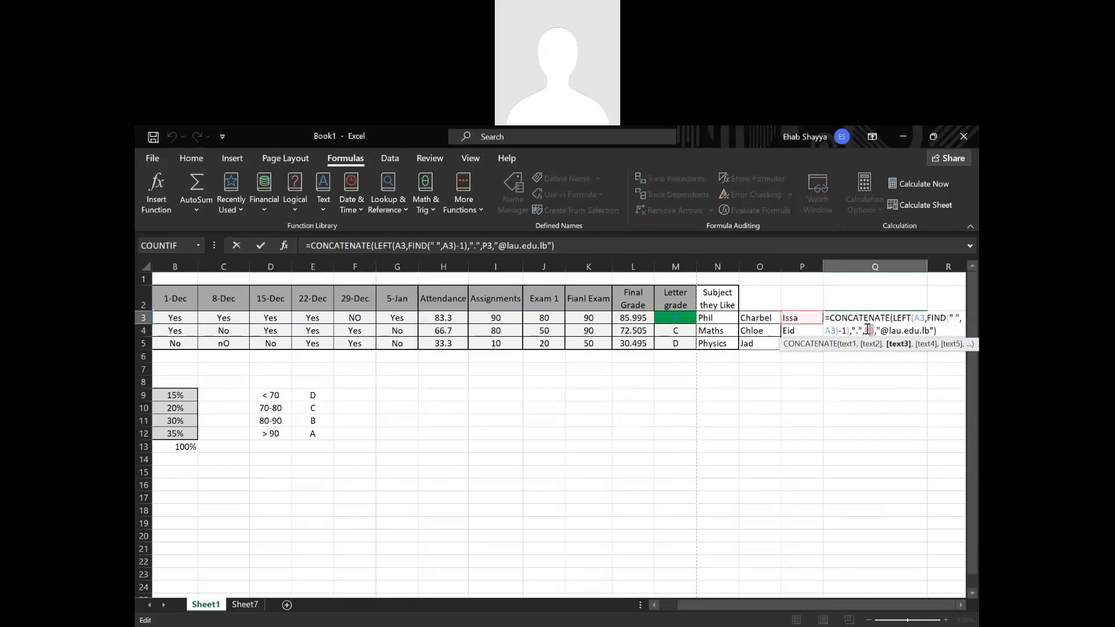
pyautogui.hotkey('ctrl', 'v')
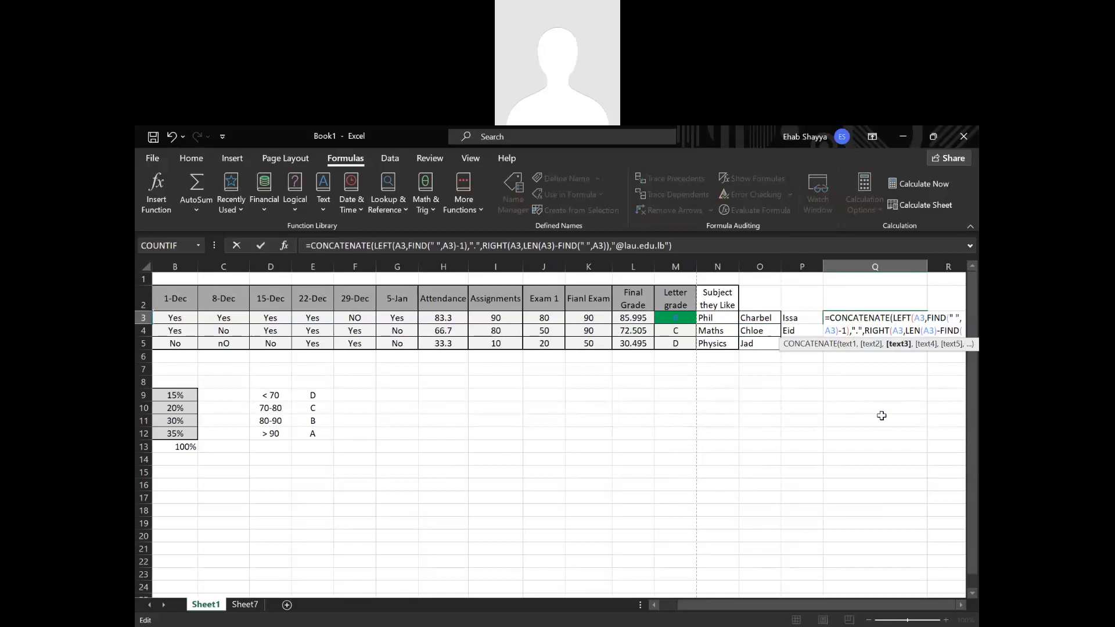
pyautogui.press('Return')
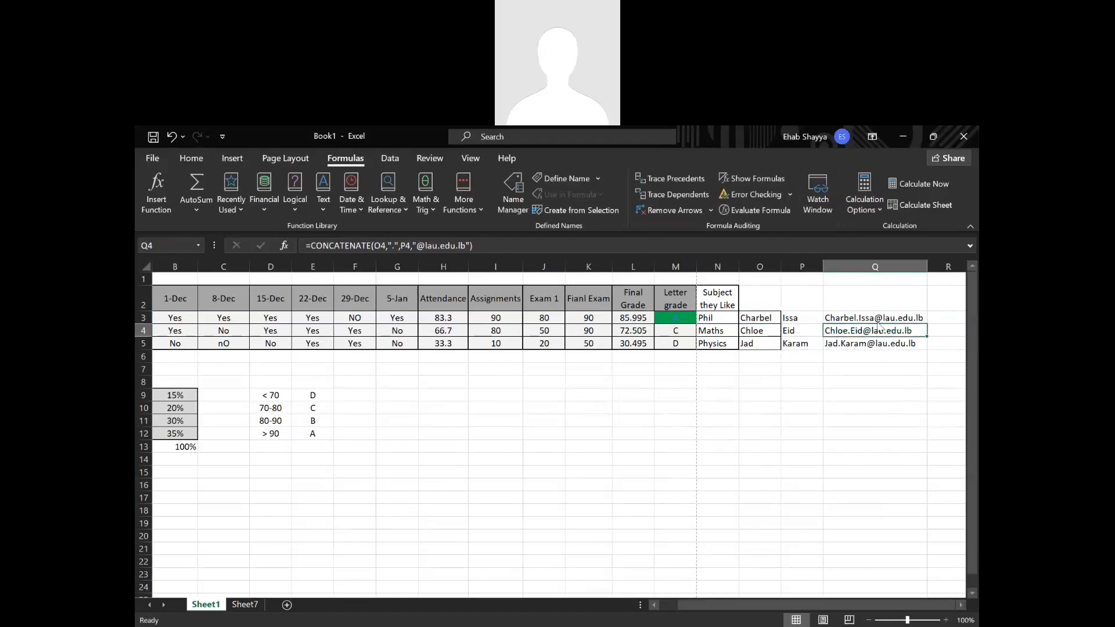
# Fill the nested LEFT and RIGHT version of the Q3 formula down to Q5.
pyautogui.click(916, 317)
pyautogui.doubleClick(927, 324)
pyautogui.click(871, 381)
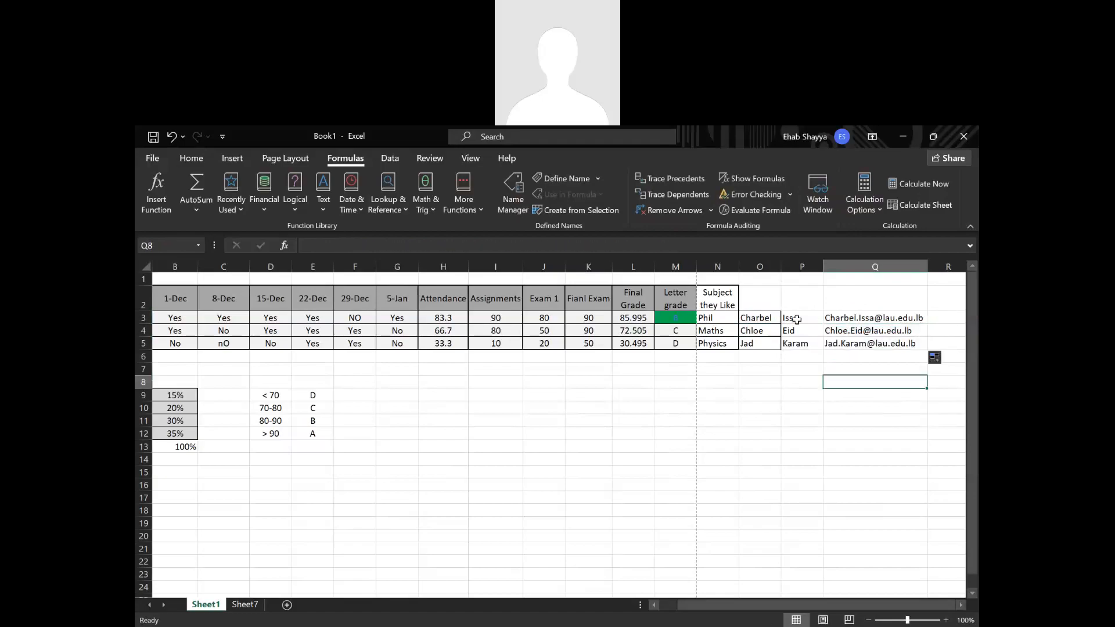
# Delete the first-name and last-name helper columns O and P, and review the e-mail formula in row 3.
pyautogui.click(761, 266)
pyautogui.moveTo(782, 266); pyautogui.dragTo(788, 265)
pyautogui.rightClick(788, 264)
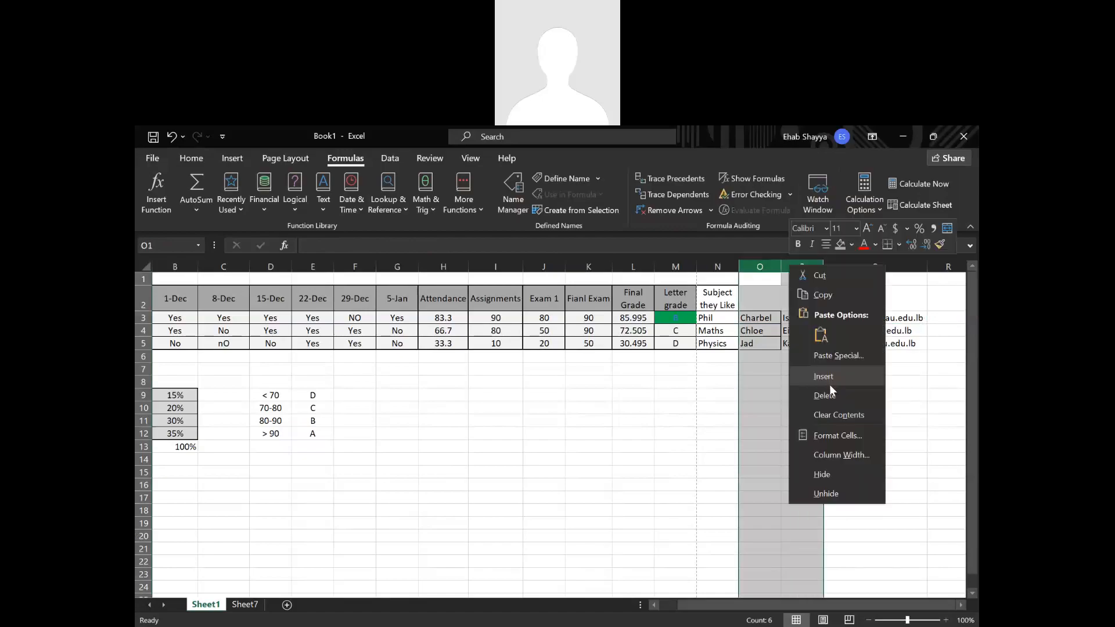
pyautogui.click(829, 397)
pyautogui.click(819, 461)
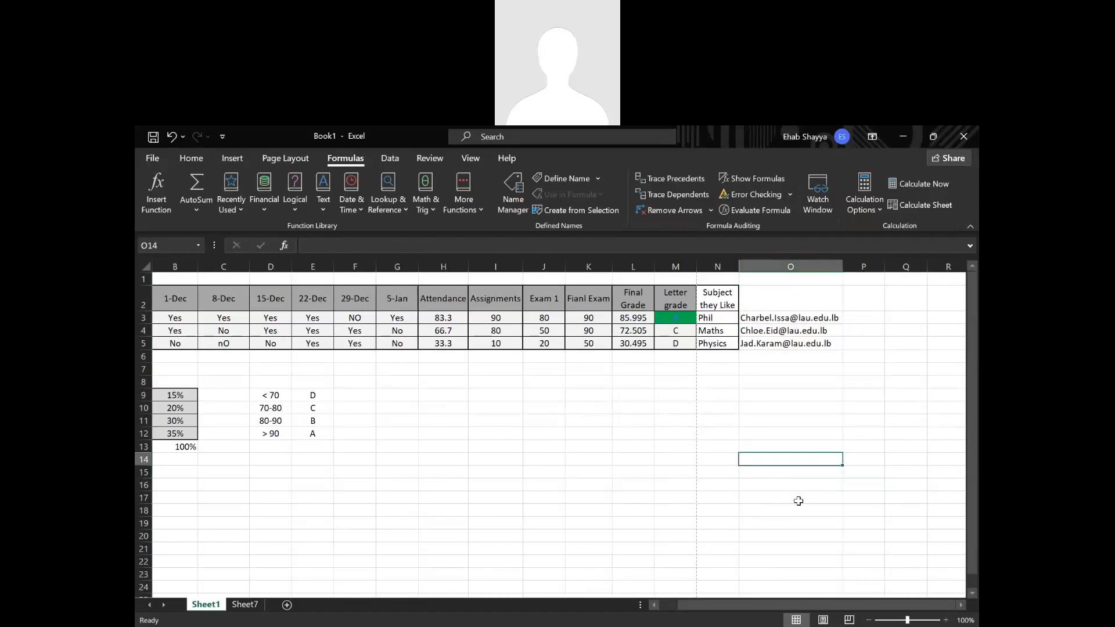
pyautogui.doubleClick(805, 318)
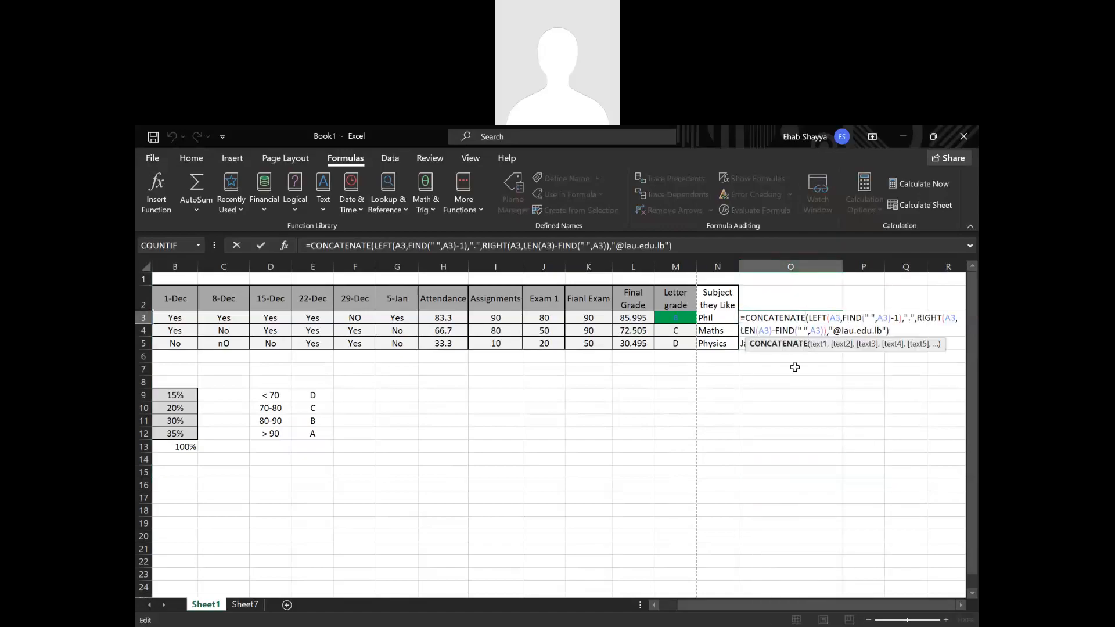
pyautogui.press('Return')
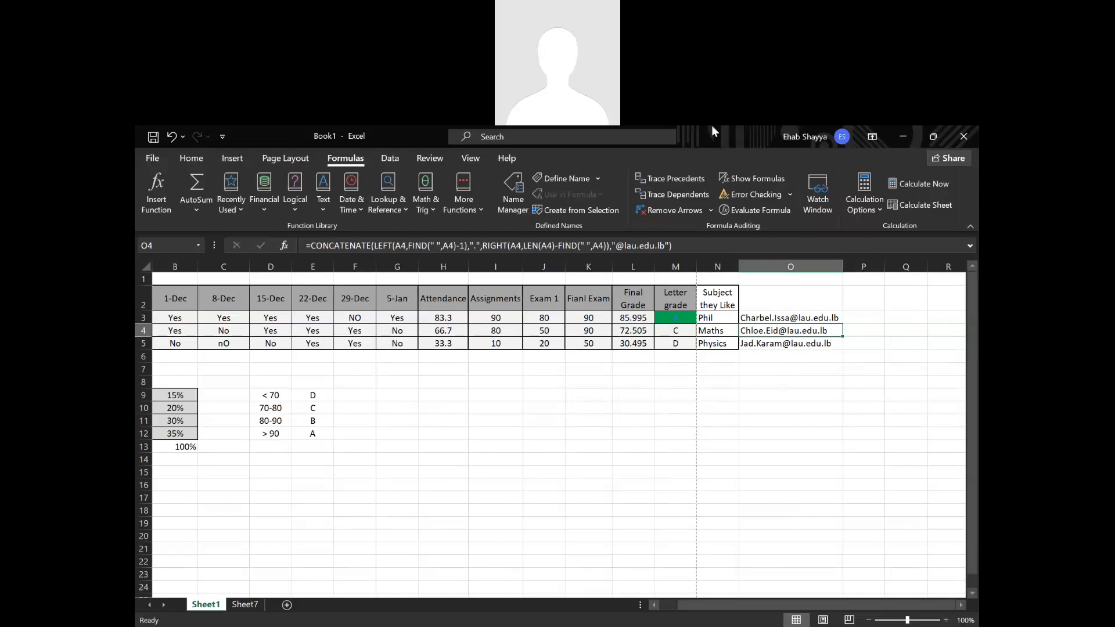
# Trace the precedents of the e-mail formula in O3, and remove the arrows.
pyautogui.moveTo(705, 370); pyautogui.dragTo(720, 380)
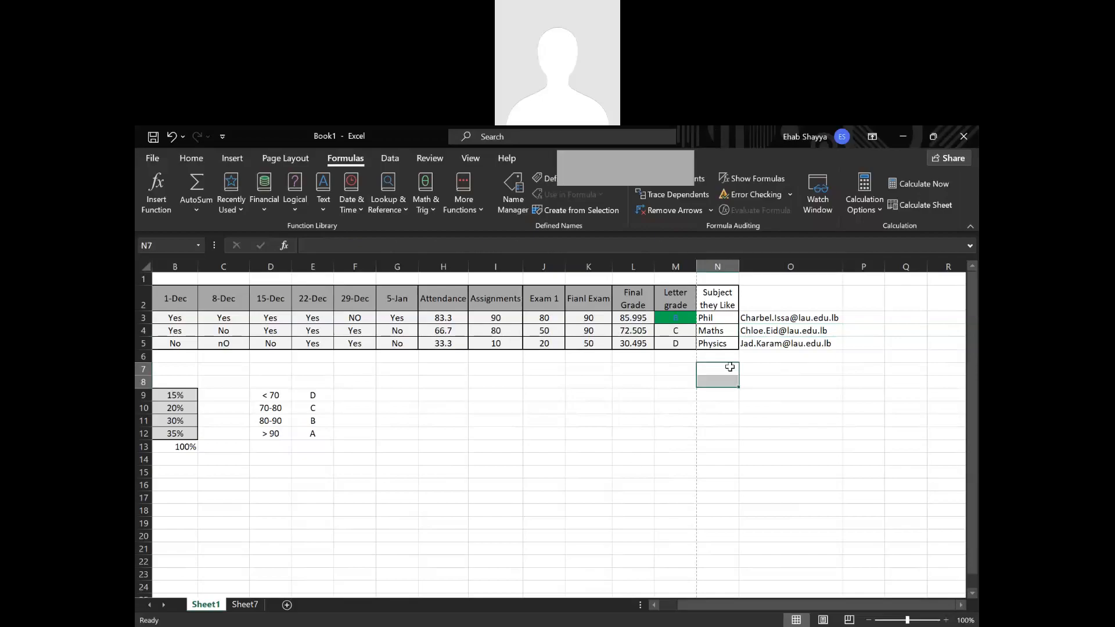
pyautogui.click(769, 318)
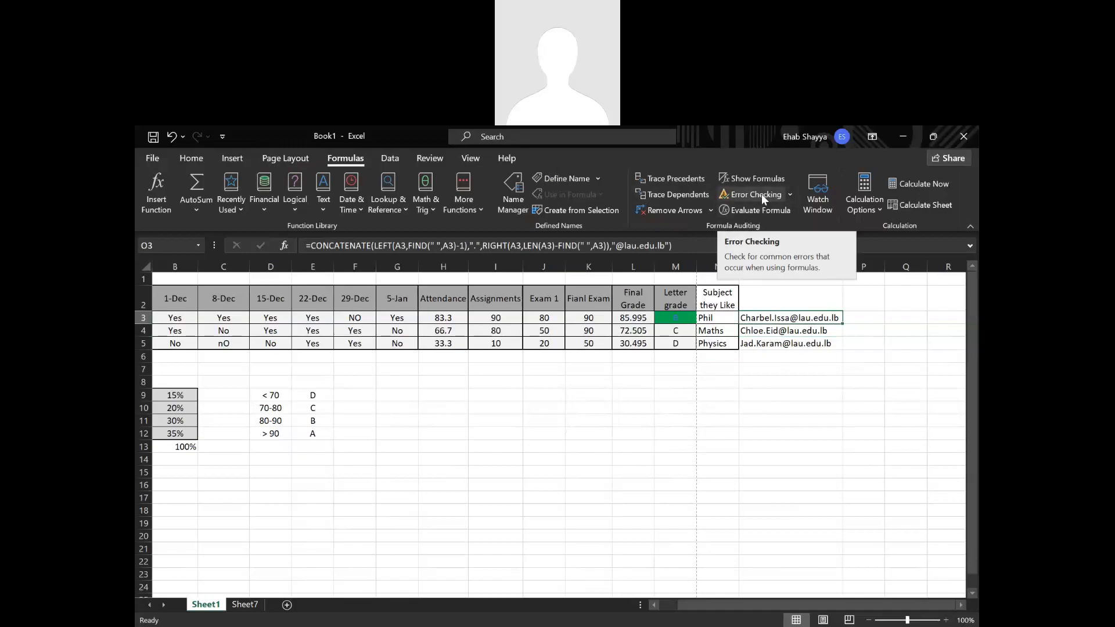
pyautogui.click(686, 178)
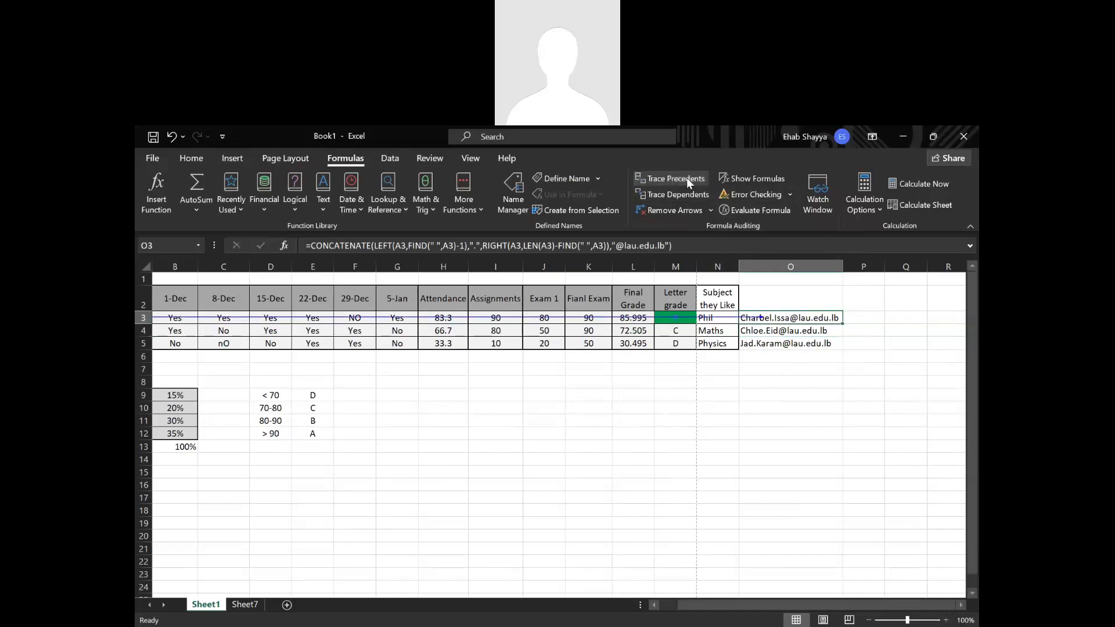
pyautogui.click(694, 209)
pyautogui.click(681, 407)
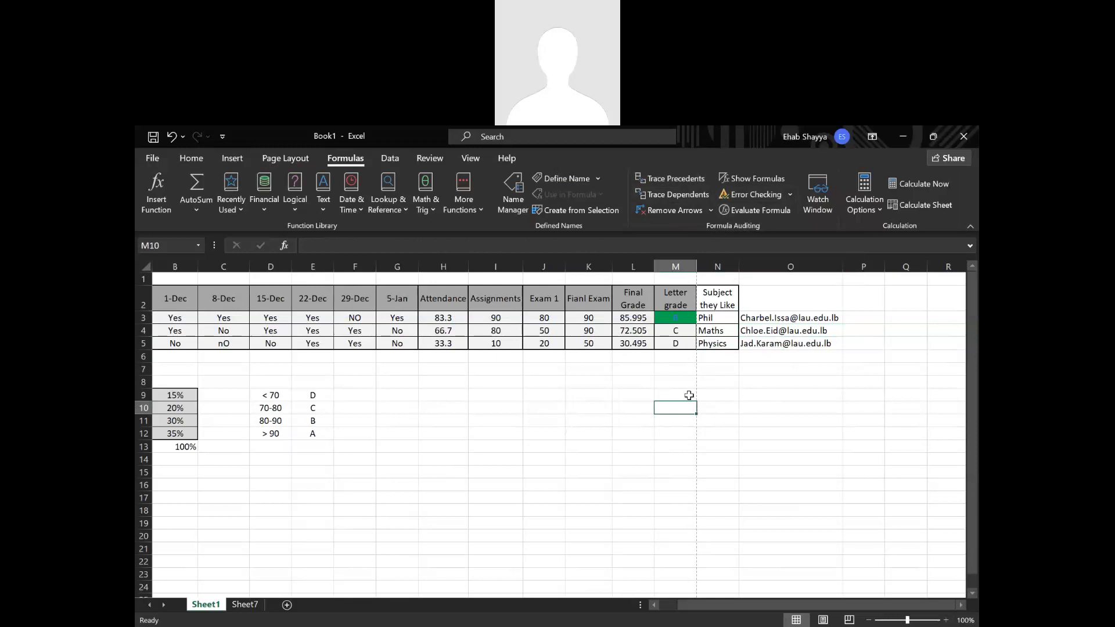
# Trace two levels of precedents for the final grade formula in L3, and remove the arrows.
pyautogui.click(636, 320)
pyautogui.moveTo(736, 601); pyautogui.dragTo(719, 600)
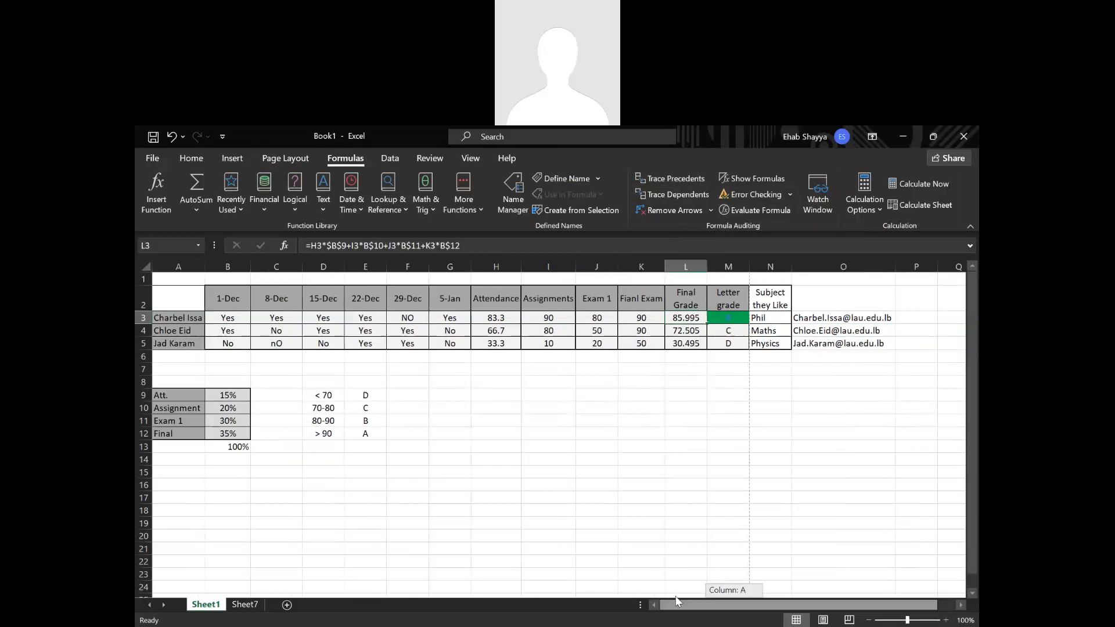
pyautogui.click(688, 178)
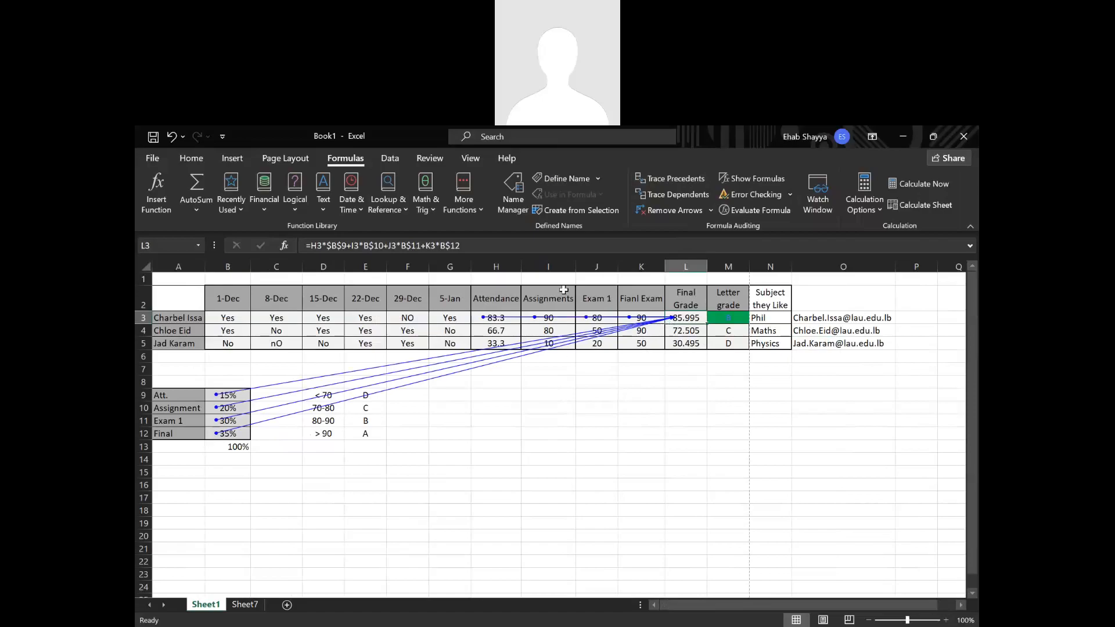
pyautogui.click(666, 180)
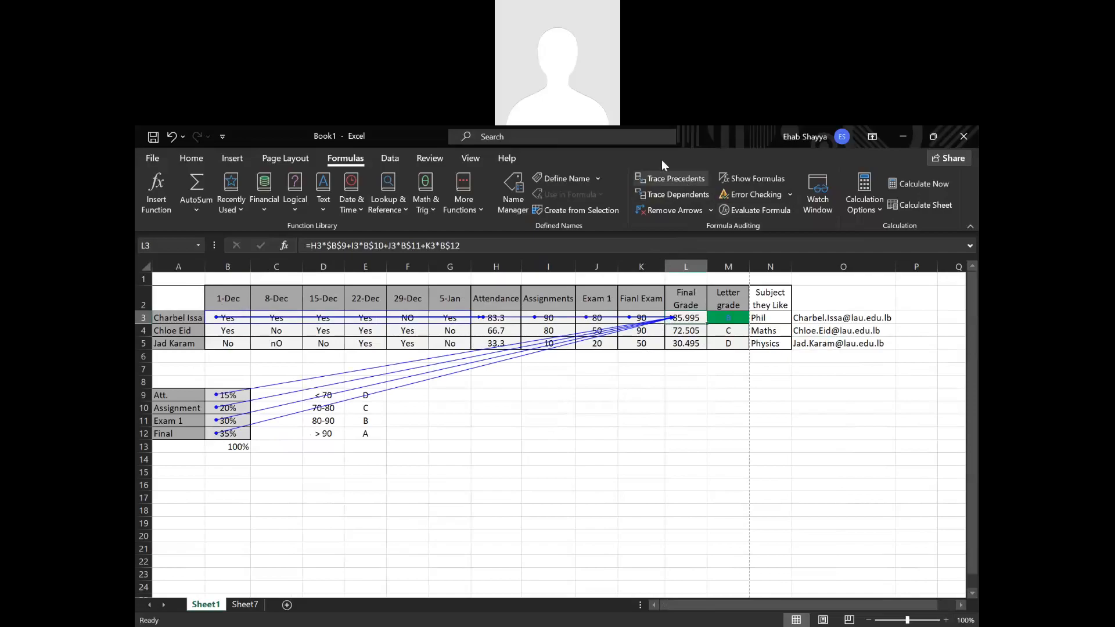
pyautogui.click(662, 209)
pyautogui.moveTo(692, 406); pyautogui.dragTo(692, 420)
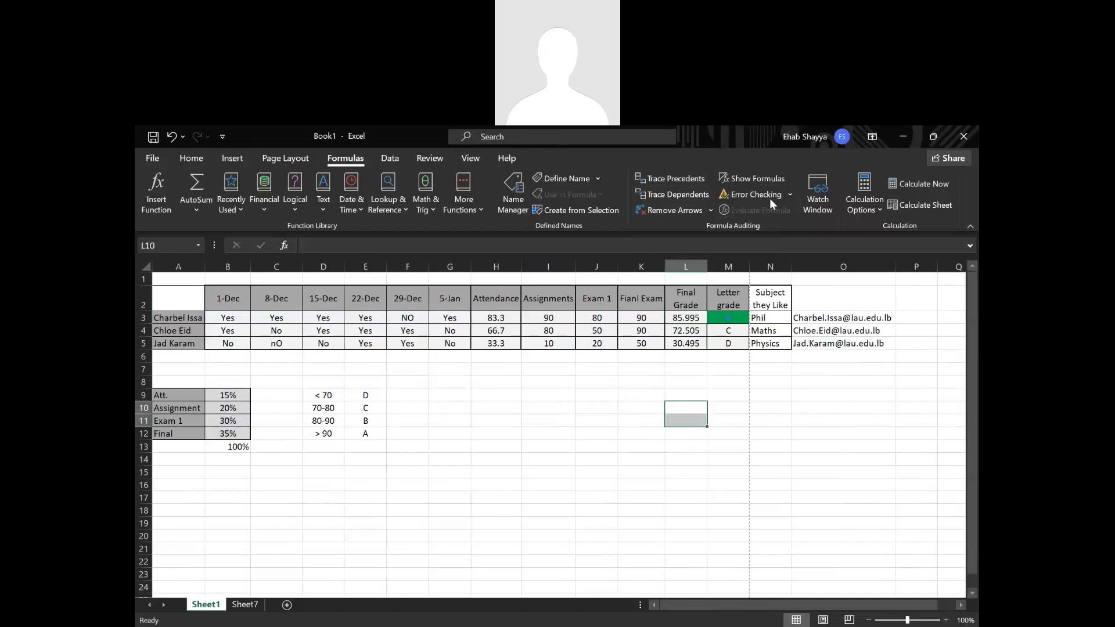
# Display the sheet's formulas instead of results and autofit the Final Grade column to its formulas.
pyautogui.click(747, 176)
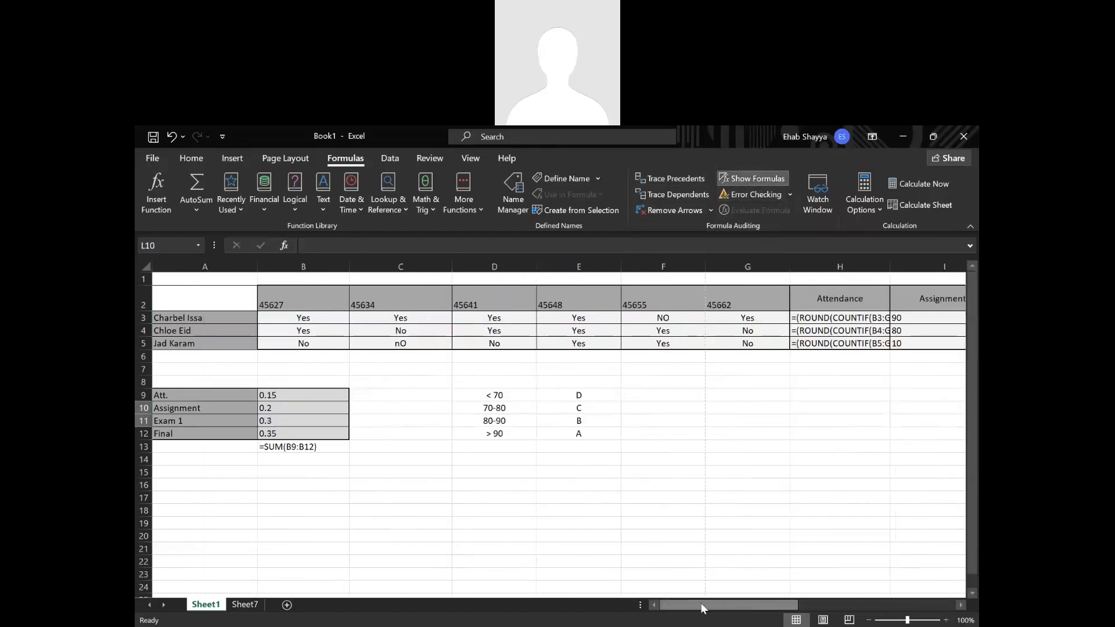
pyautogui.moveTo(740, 602); pyautogui.dragTo(895, 606)
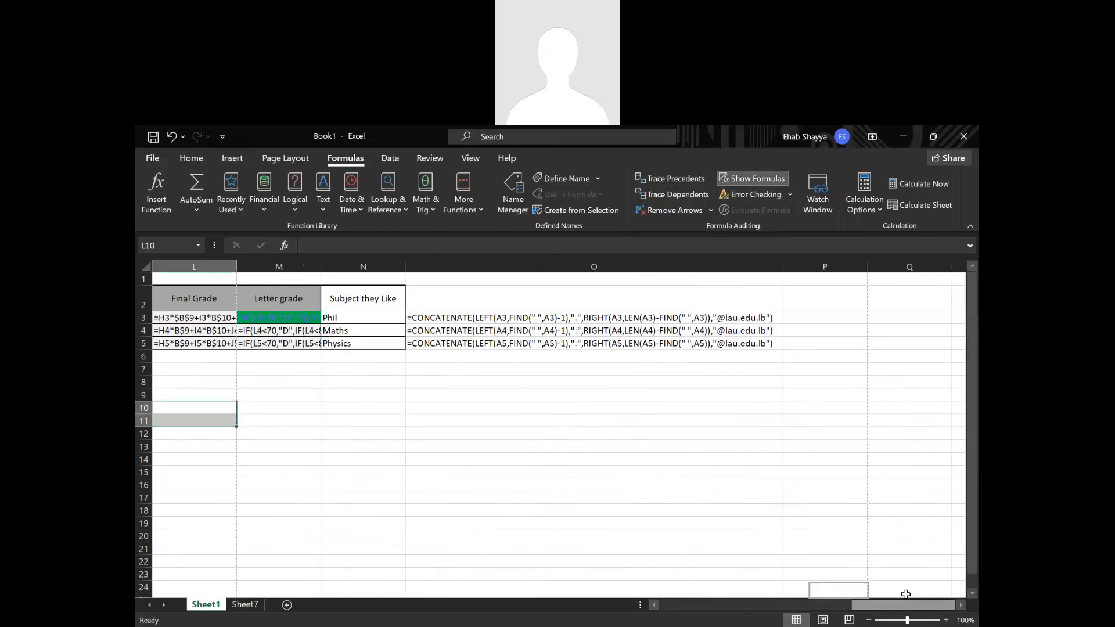
pyautogui.doubleClick(237, 268)
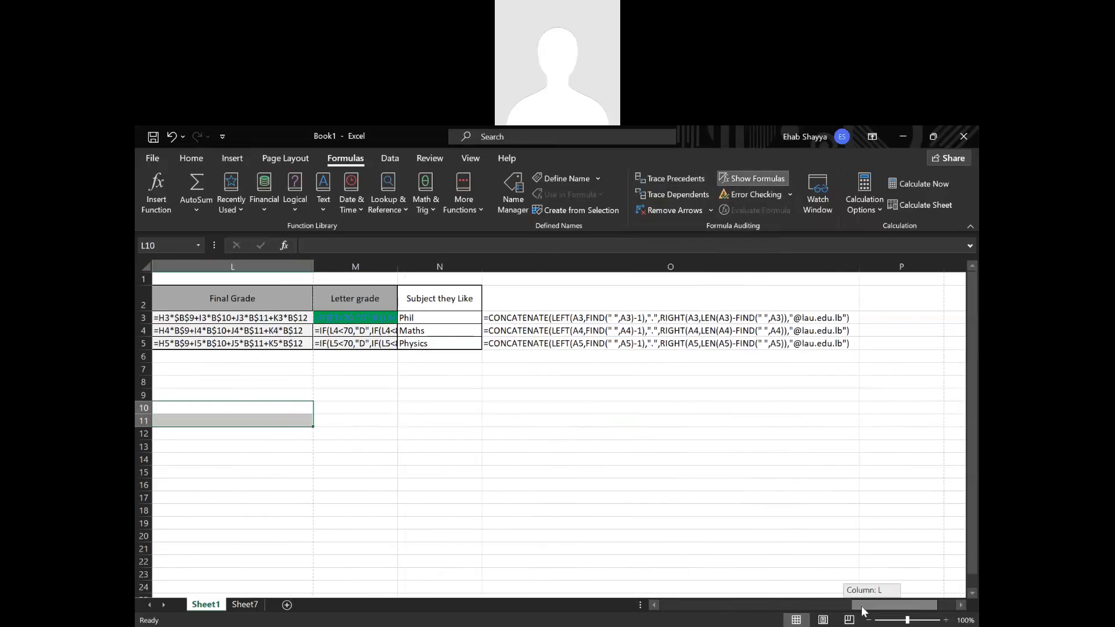
# Return to the start of the sheet and switch the cells back to showing results.
pyautogui.moveTo(862, 605); pyautogui.dragTo(792, 595)
pyautogui.moveTo(628, 571); pyautogui.dragTo(629, 568)
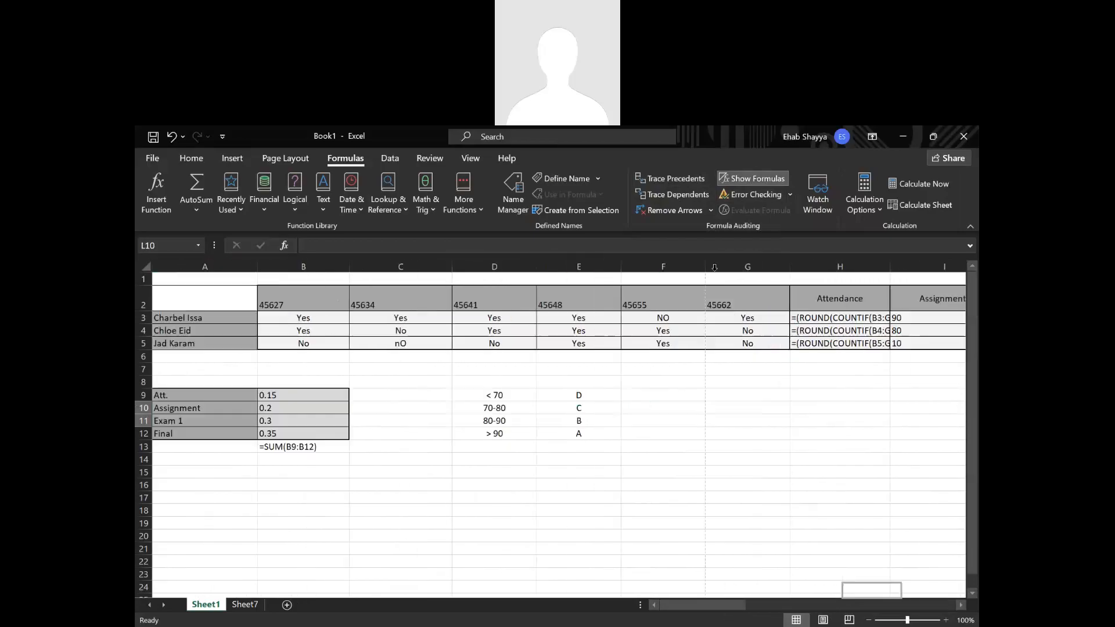
pyautogui.hotkey('ctrl', '`')
pyautogui.click(599, 427)
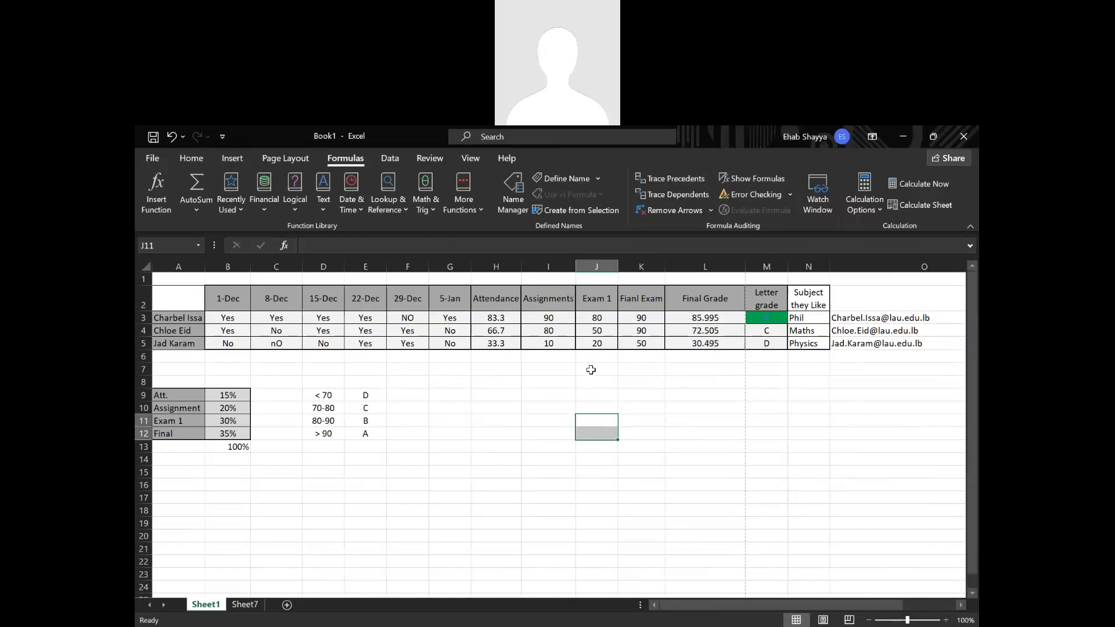
pyautogui.click(393, 158)
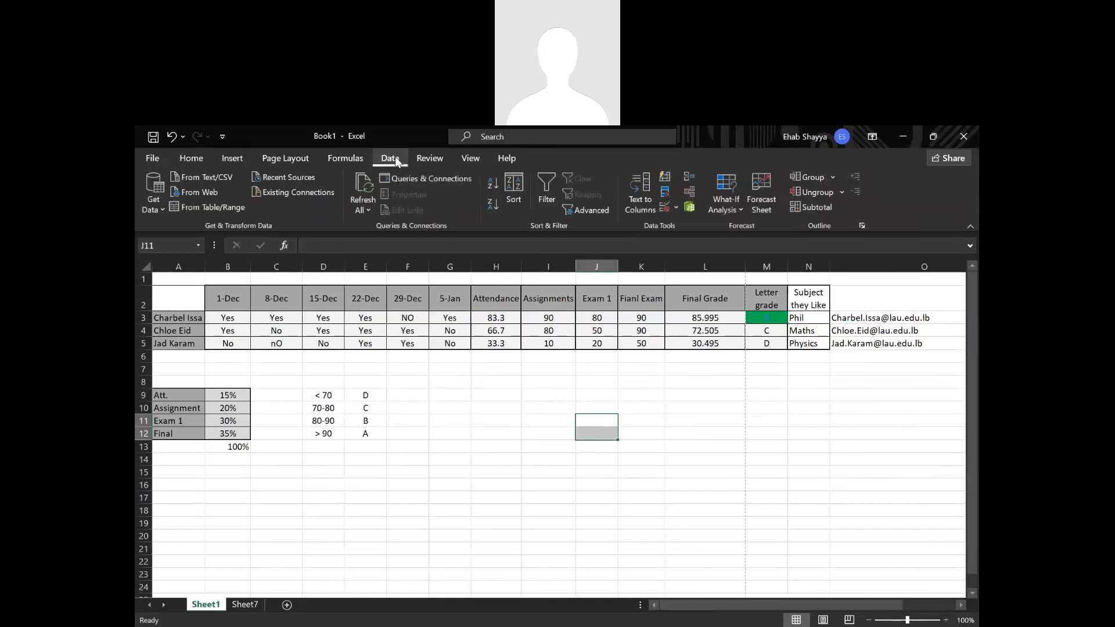
pyautogui.click(548, 203)
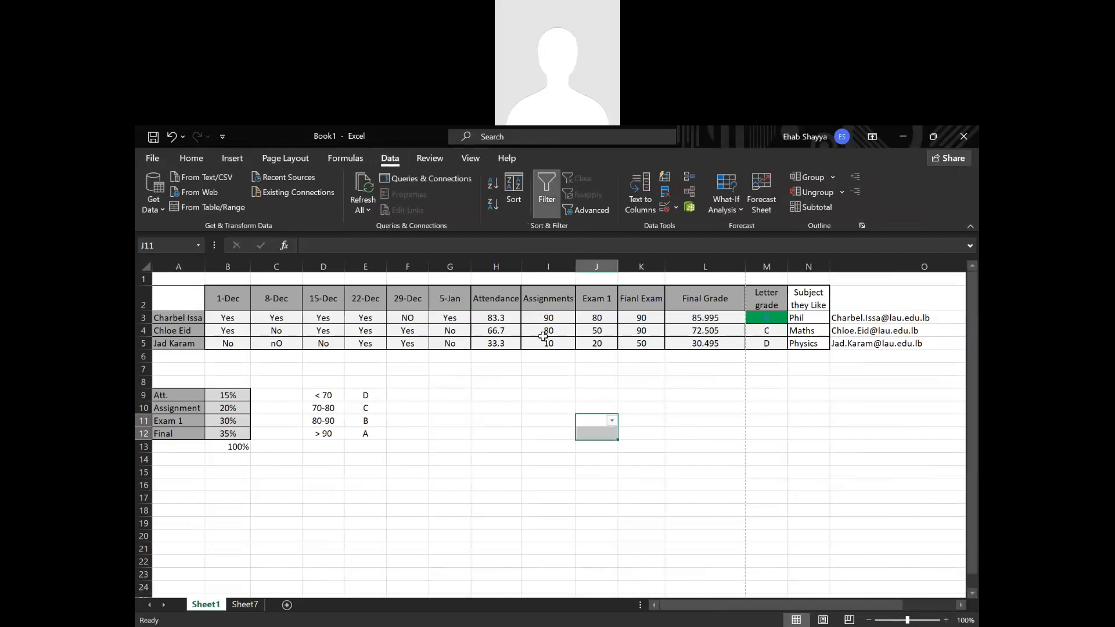
pyautogui.click(461, 342)
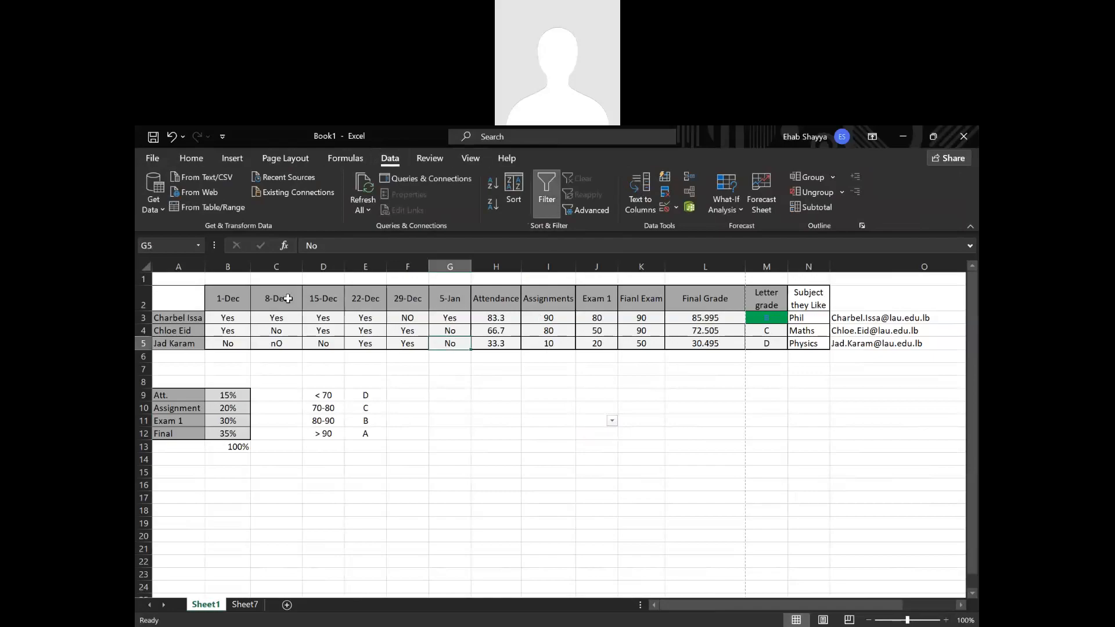
pyautogui.click(288, 297)
pyautogui.click(548, 201)
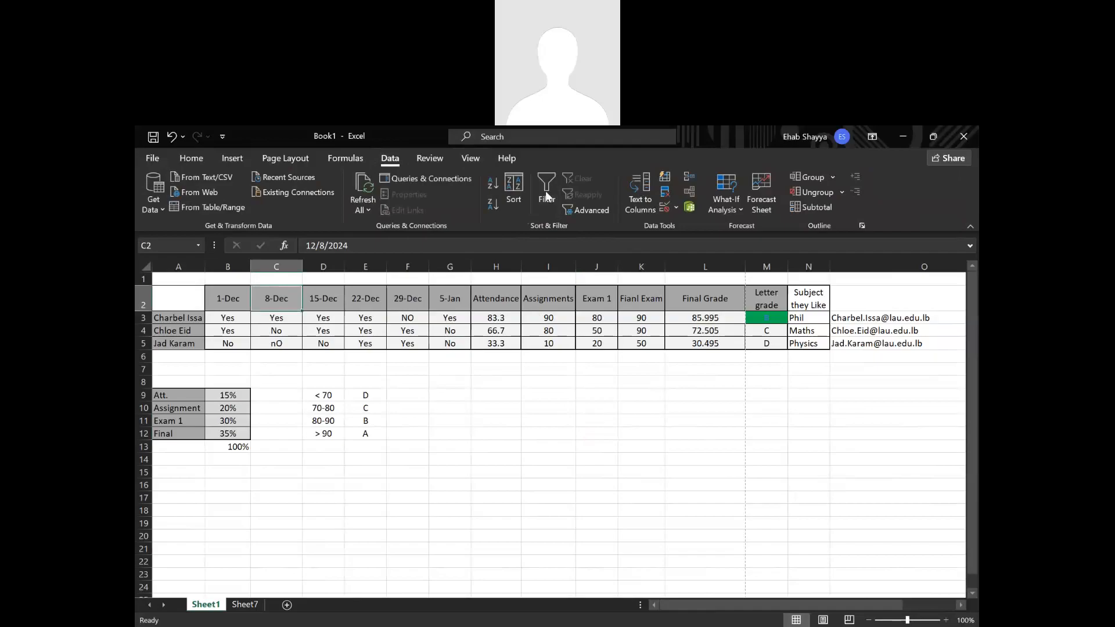
# Add filters to the grade table's header row and look at the final exam and 22-Dec filter options.
pyautogui.click(546, 195)
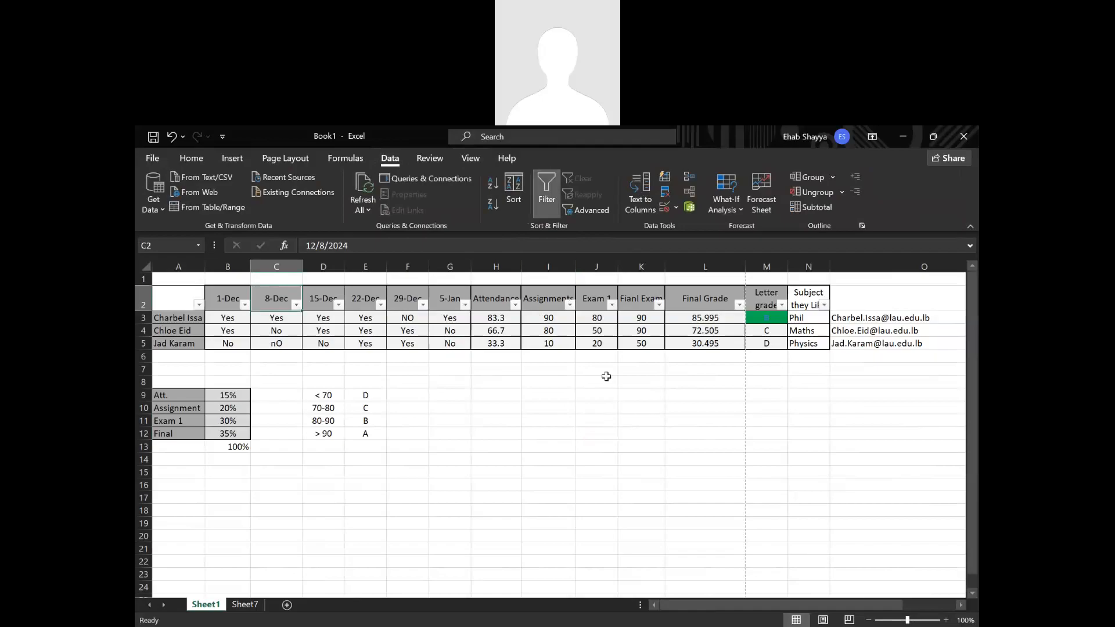
pyautogui.click(659, 305)
pyautogui.click(793, 450)
pyautogui.click(381, 305)
pyautogui.click(387, 408)
# Filter the final exam column to show only students with a grade of 90.
pyautogui.click(659, 305)
pyautogui.click(515, 444)
pyautogui.click(514, 454)
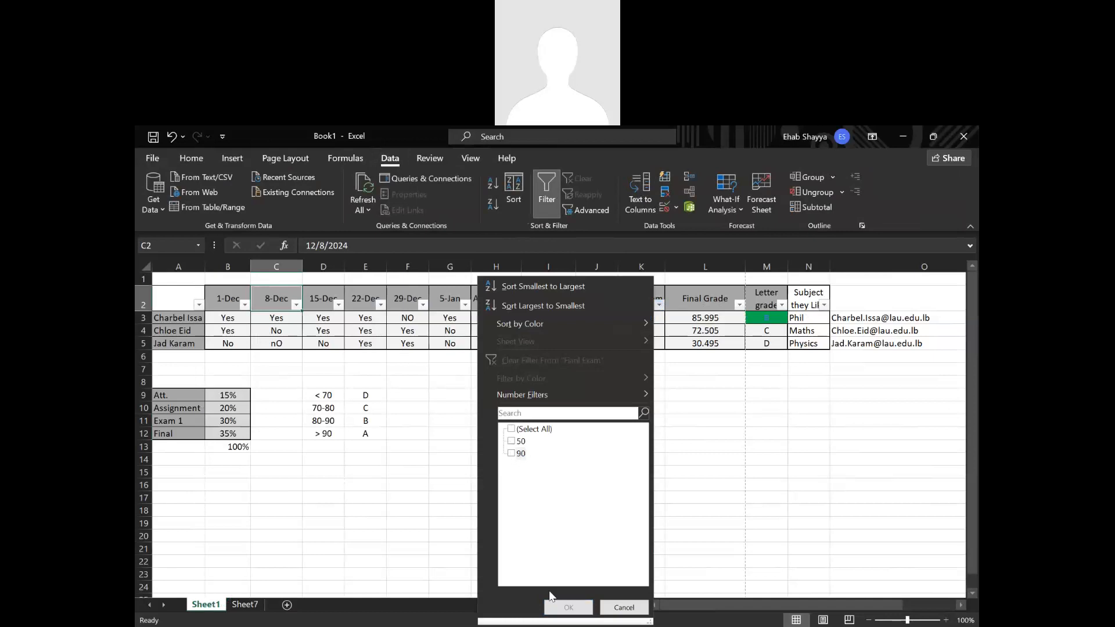
pyautogui.click(511, 453)
pyautogui.click(568, 605)
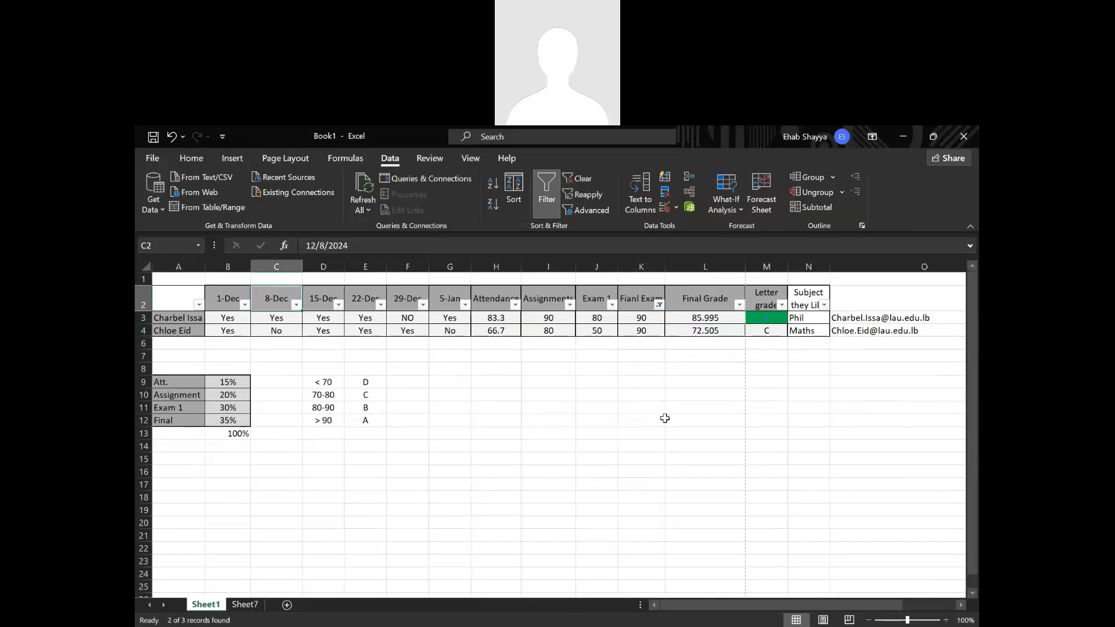
# Show all final exam values again and remove the filters from the grade table.
pyautogui.click(659, 304)
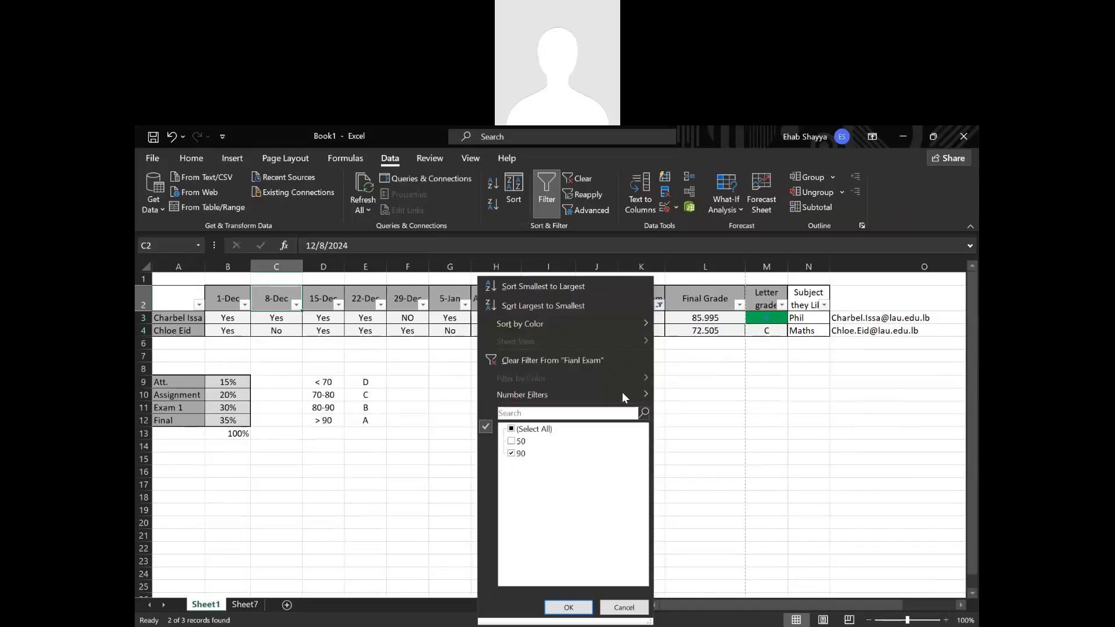
pyautogui.click(535, 430)
pyautogui.click(568, 607)
pyautogui.click(726, 508)
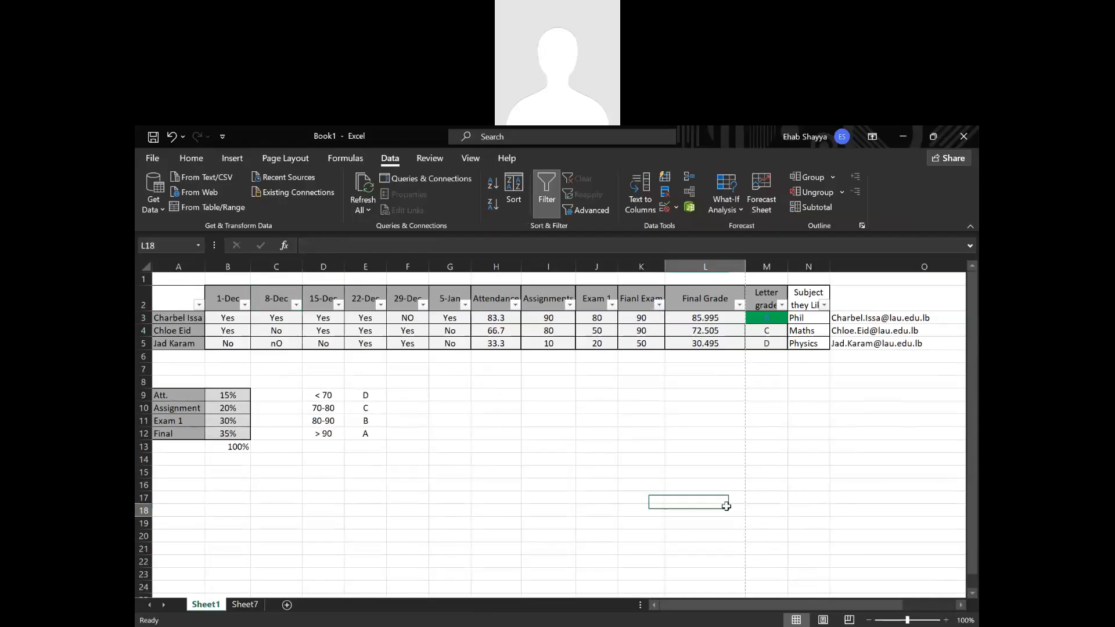
pyautogui.click(556, 183)
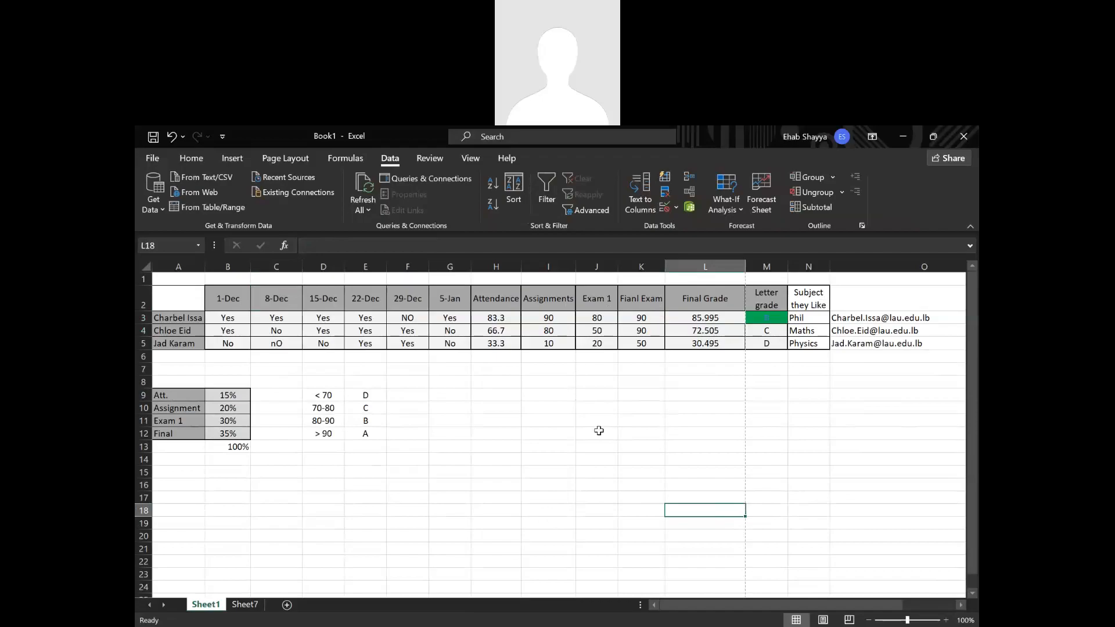
# Add a new worksheet and move it after Sheet7.
pyautogui.click(287, 605)
pyautogui.click(272, 486)
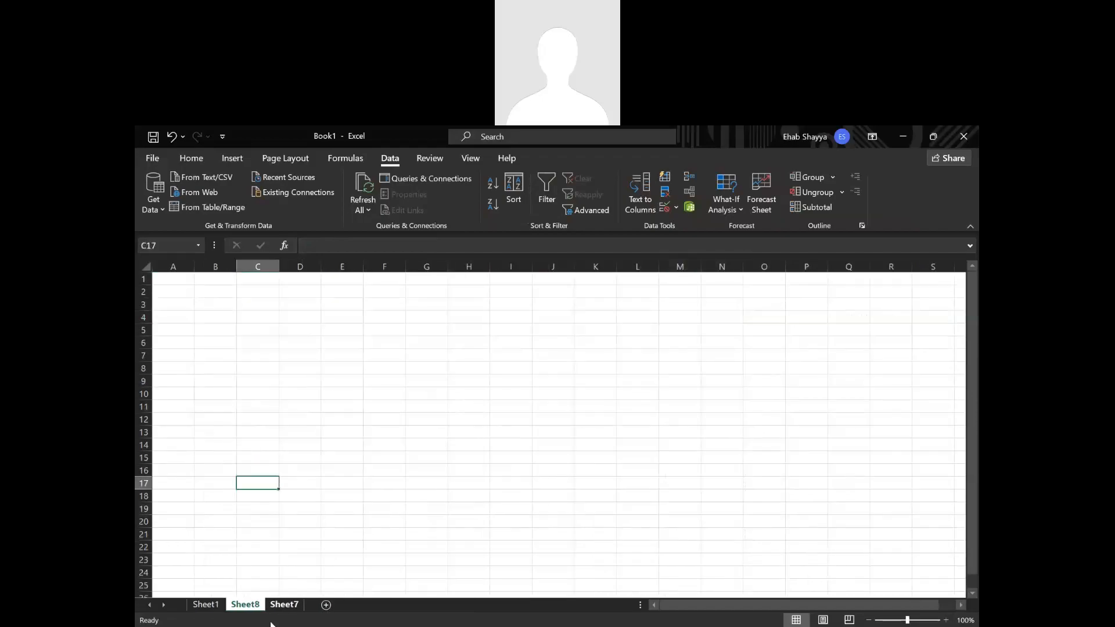
pyautogui.moveTo(255, 610); pyautogui.dragTo(307, 609)
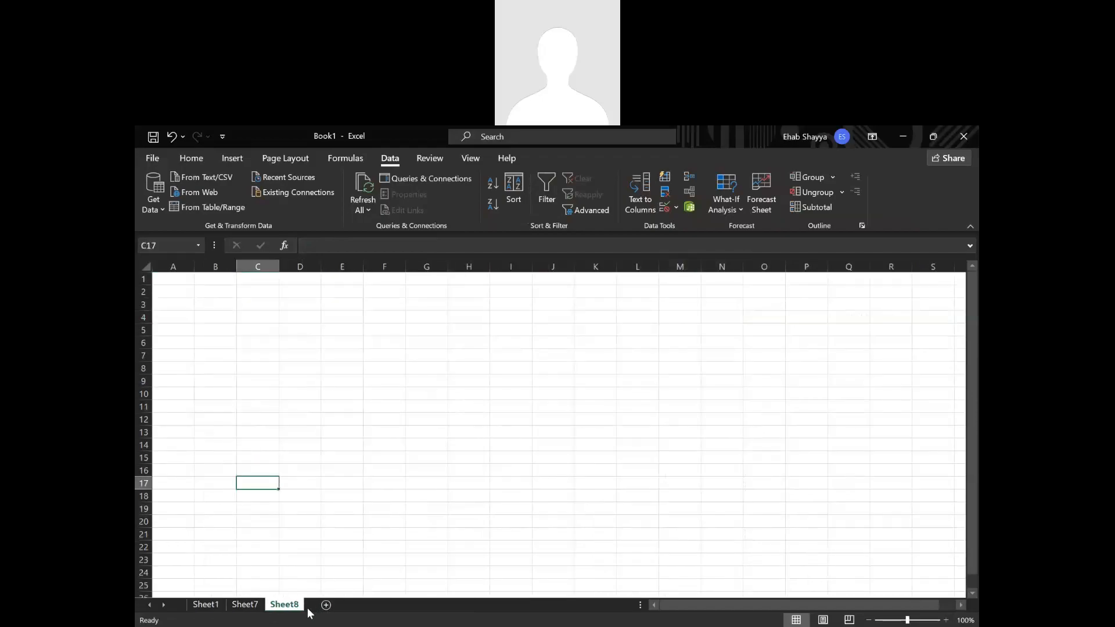
pyautogui.click(192, 304)
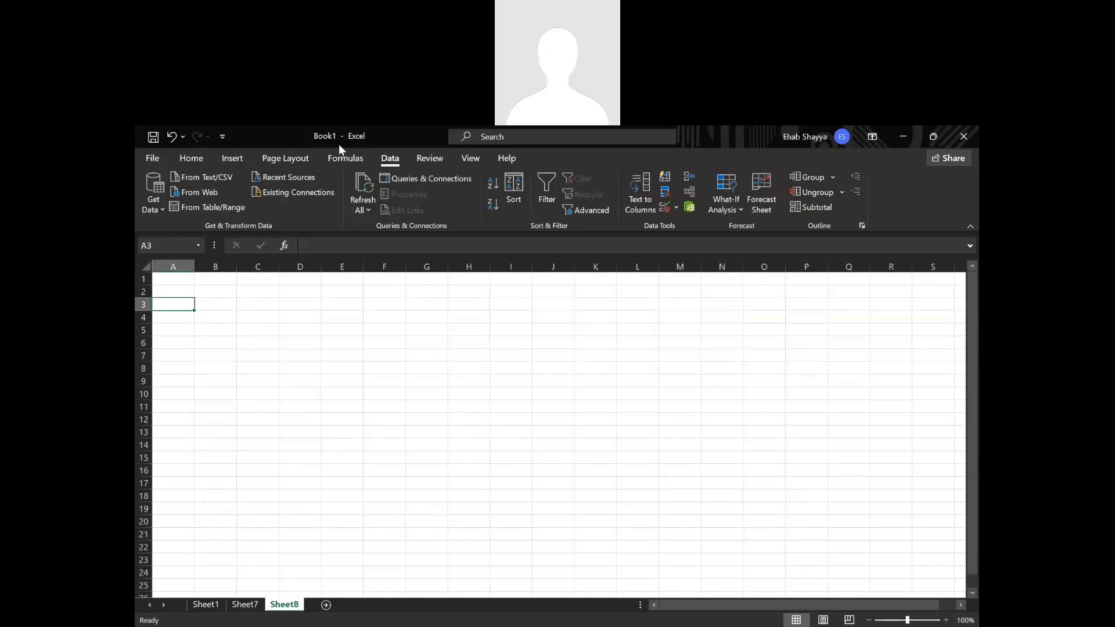
pyautogui.click(741, 208)
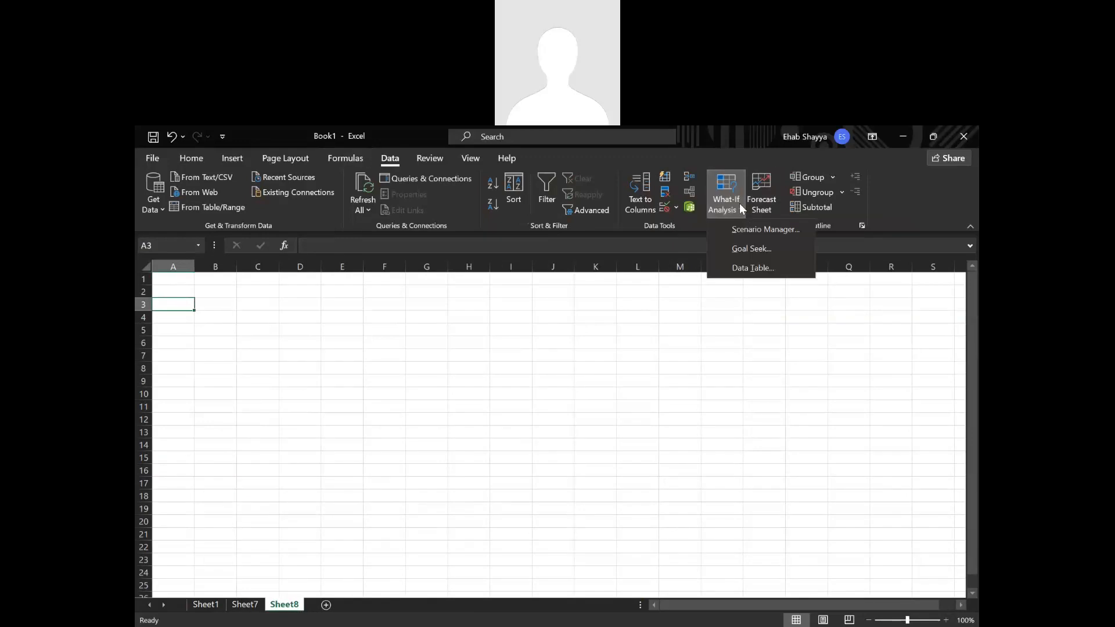
pyautogui.click(740, 204)
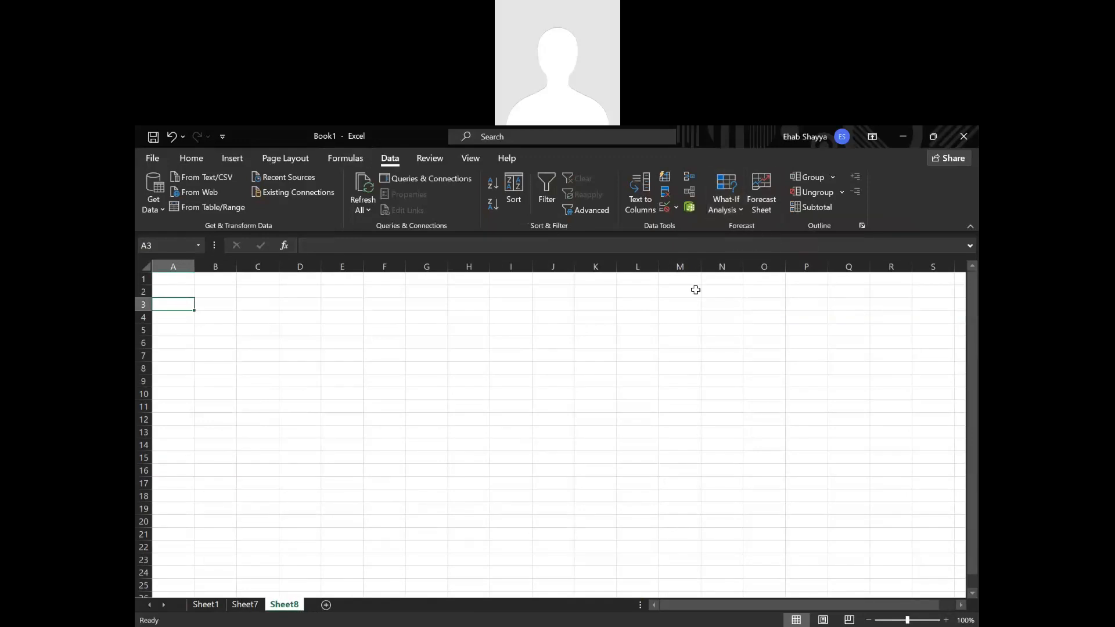
pyautogui.click(735, 212)
pyautogui.click(737, 213)
pyautogui.scroll(1, 195, 195)
# Enter the label Item Cost in A2 and the value 5 in B2 of the new sheet.
pyautogui.click(182, 295)
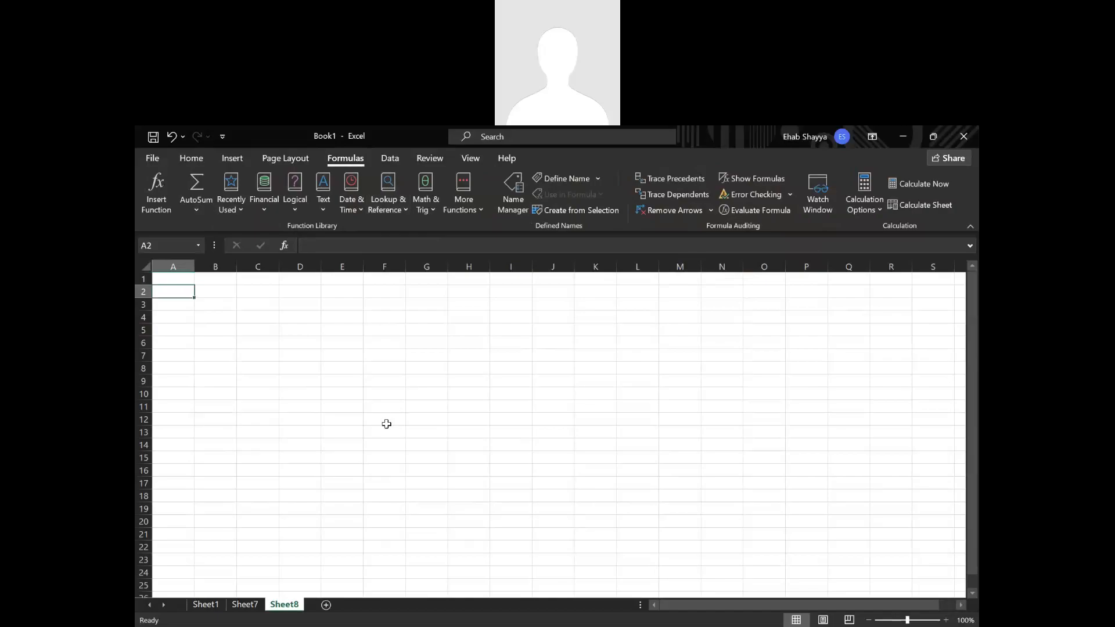
pyautogui.write('Item')
pyautogui.write('Cost')
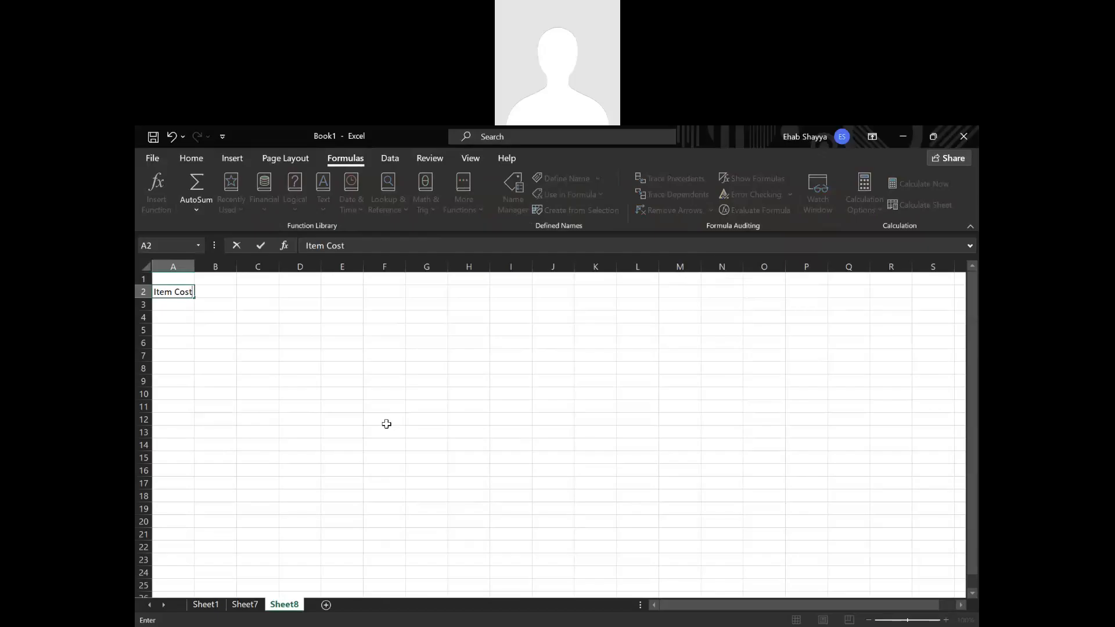
pyautogui.press('Tab')
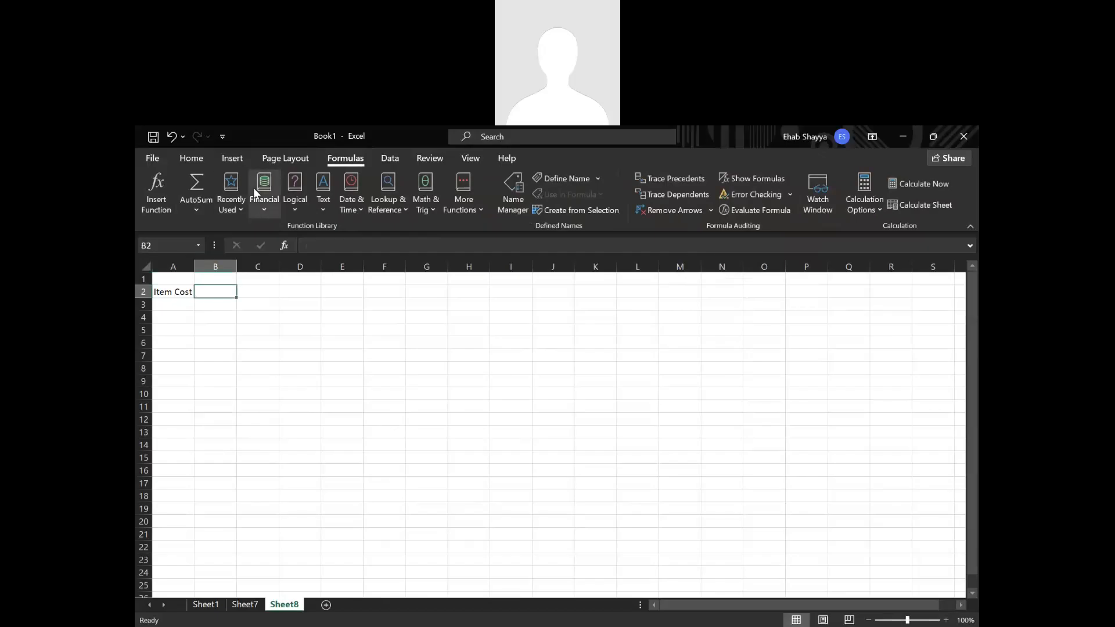
pyautogui.scroll(1, 254, 187)
pyautogui.write('5')
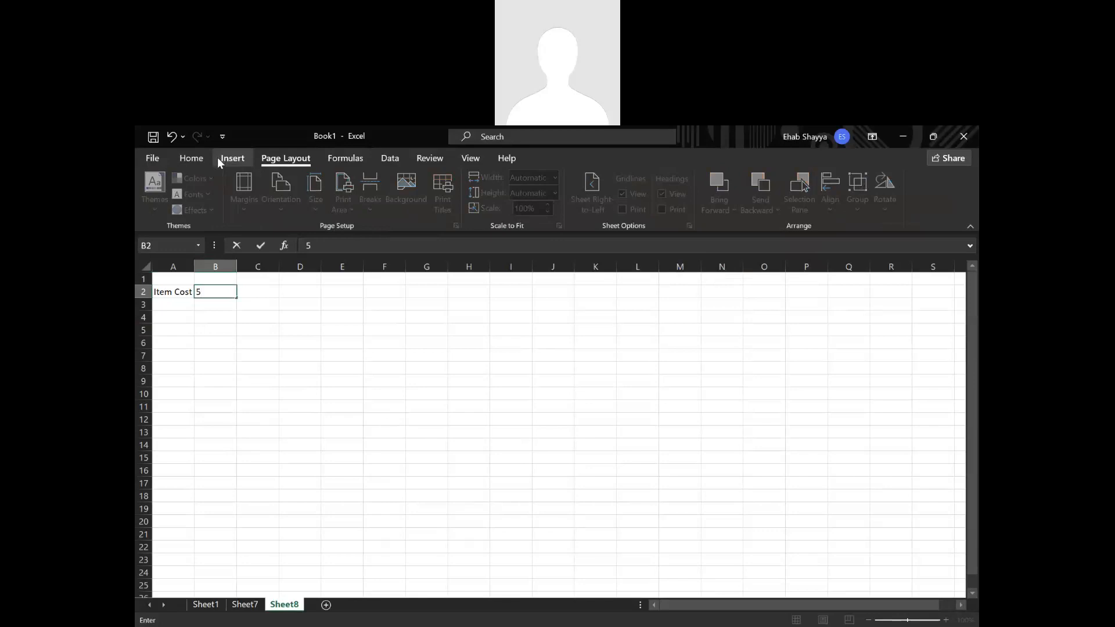
pyautogui.press('Return')
pyautogui.press('Return')
pyautogui.press('Return')
# Open the detailed number format settings for the item cost in B2, compare Accounting with Currency and choose Currency.
pyautogui.click(216, 293)
pyautogui.click(186, 159)
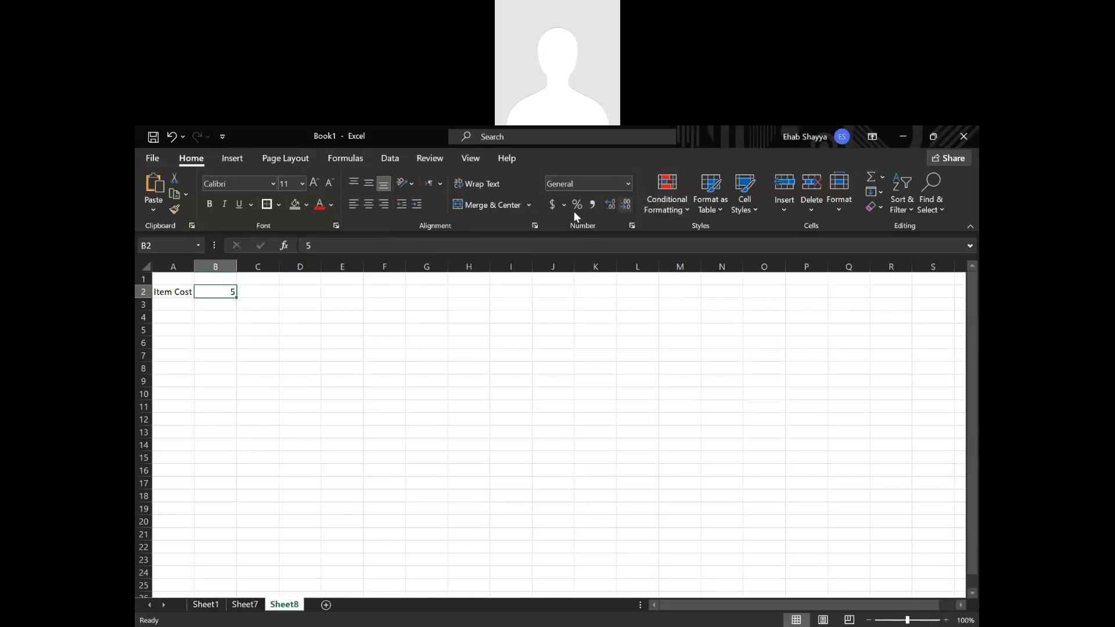
pyautogui.click(630, 185)
pyautogui.click(628, 185)
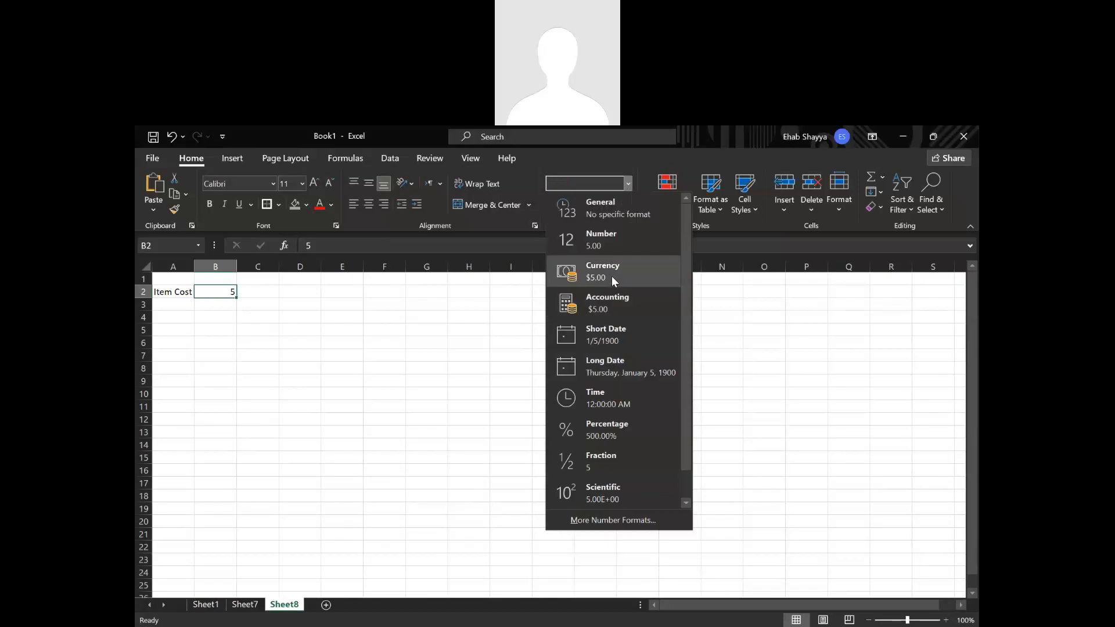
pyautogui.press('Escape')
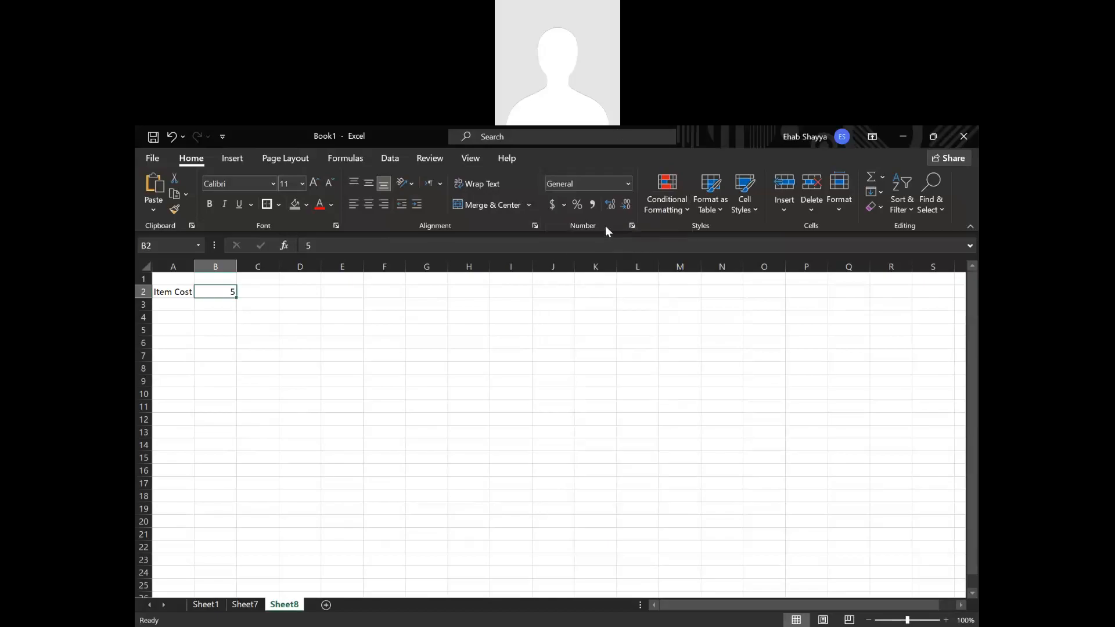
pyautogui.click(632, 227)
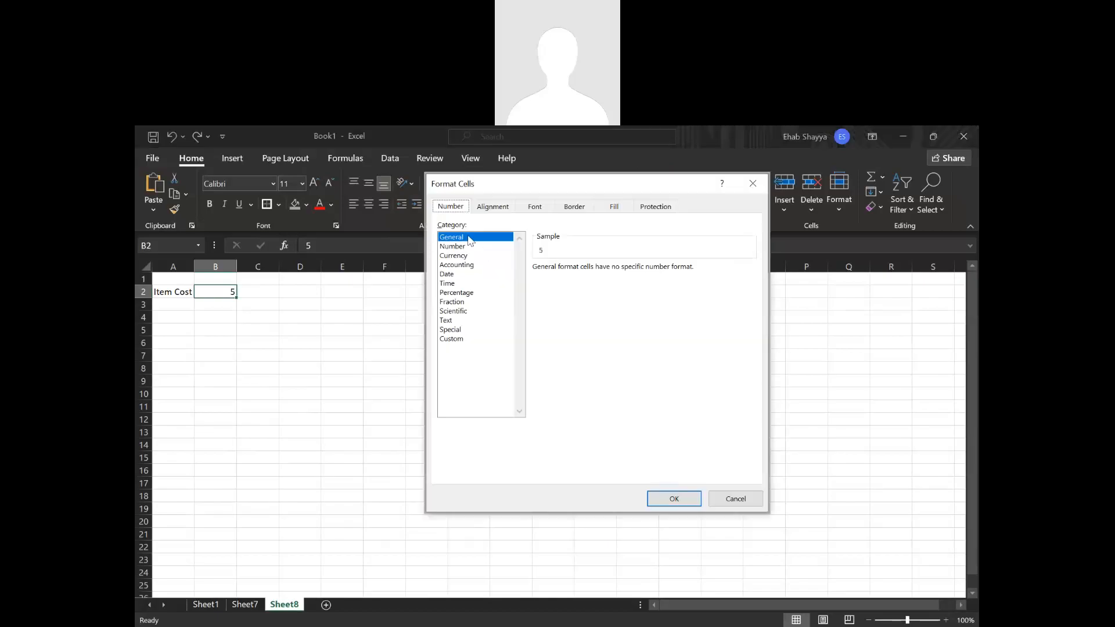
pyautogui.click(467, 266)
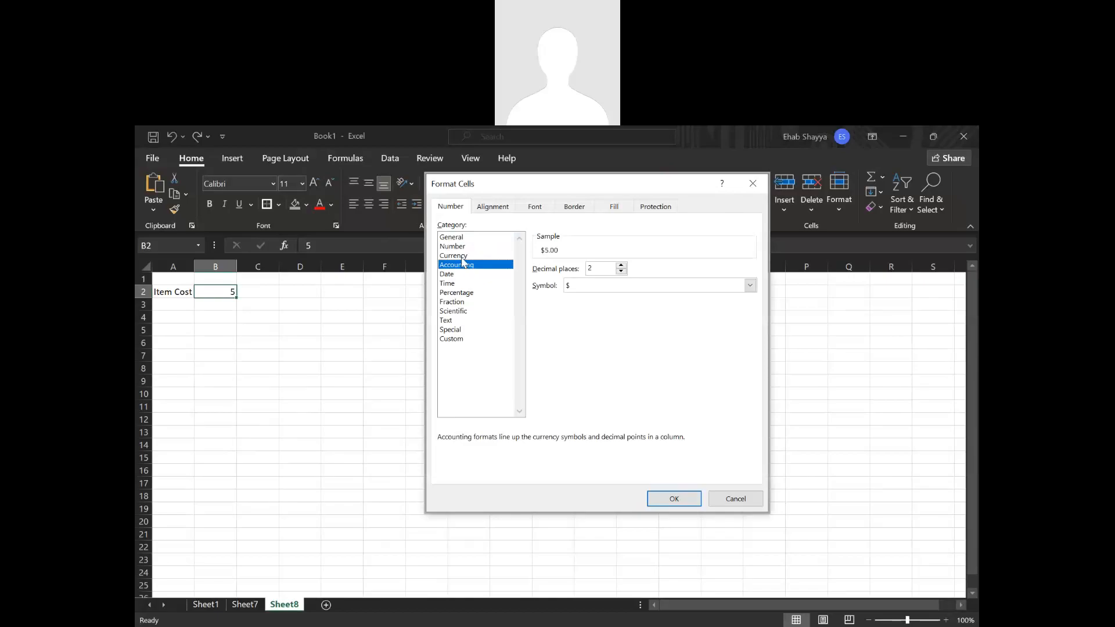
pyautogui.click(461, 256)
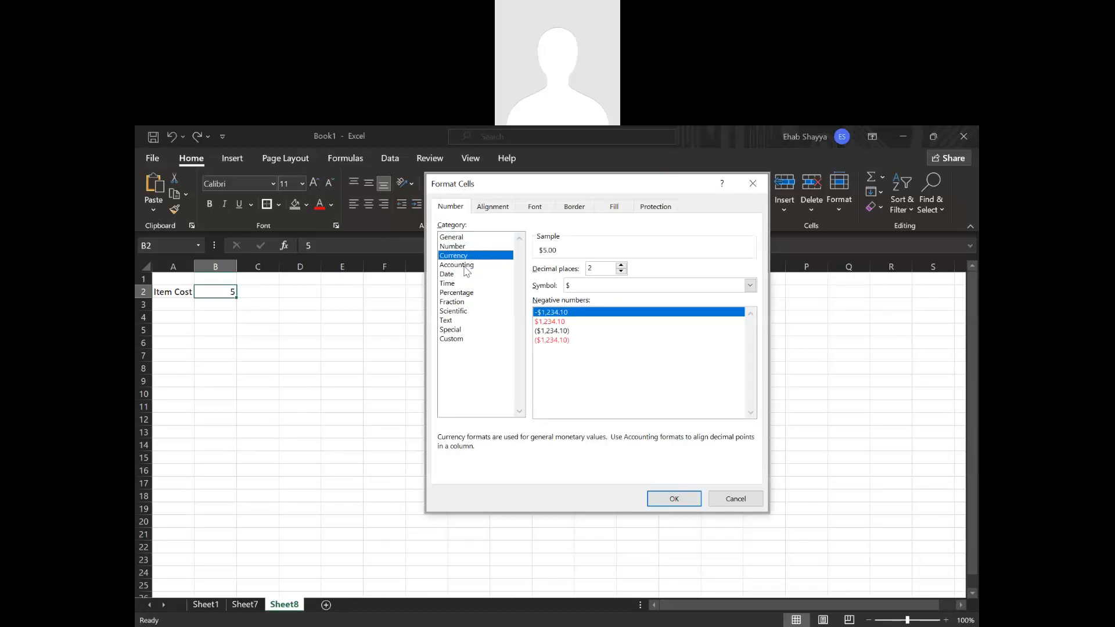
pyautogui.click(467, 265)
pyautogui.click(465, 256)
pyautogui.click(468, 265)
pyautogui.click(466, 255)
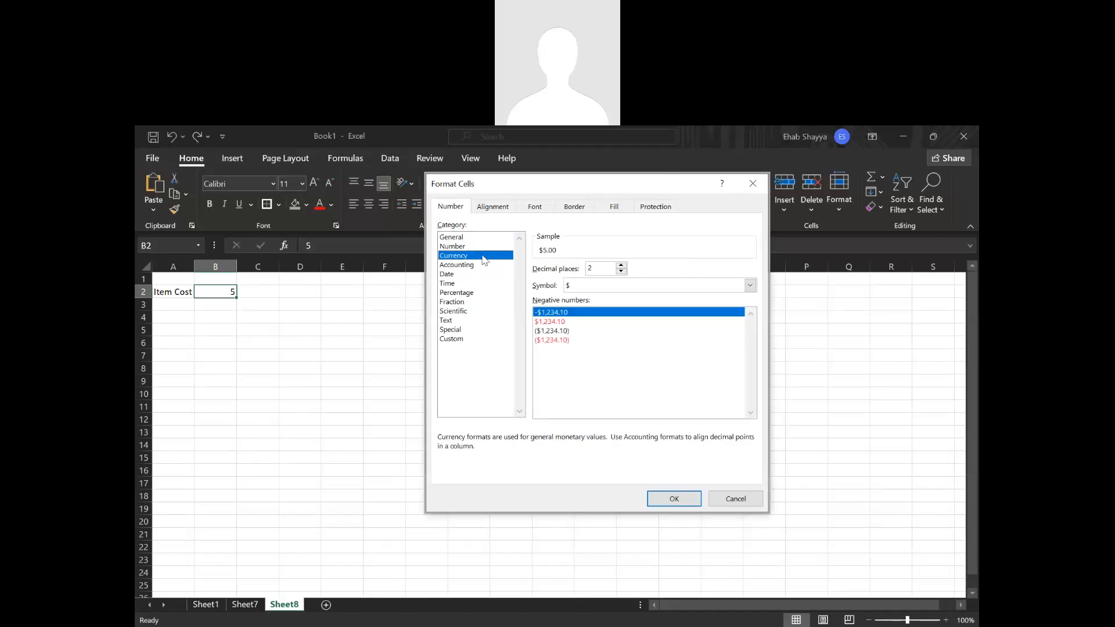
# Preview the LBP currency symbol, keep $ instead and apply the Currency format to B2.
pyautogui.click(593, 287)
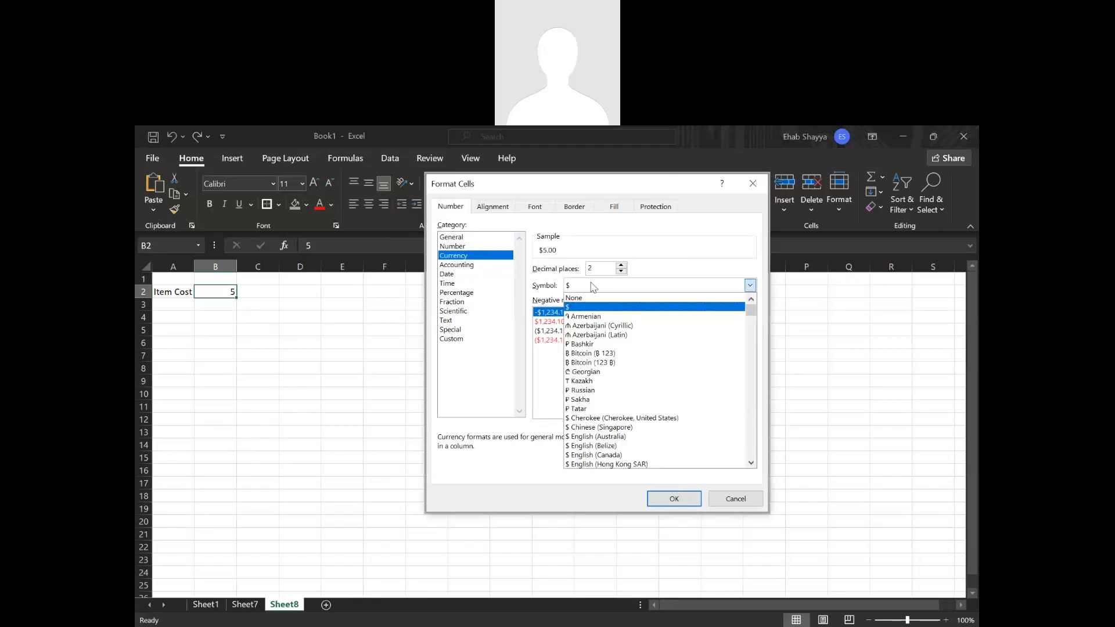
pyautogui.write('LBP')
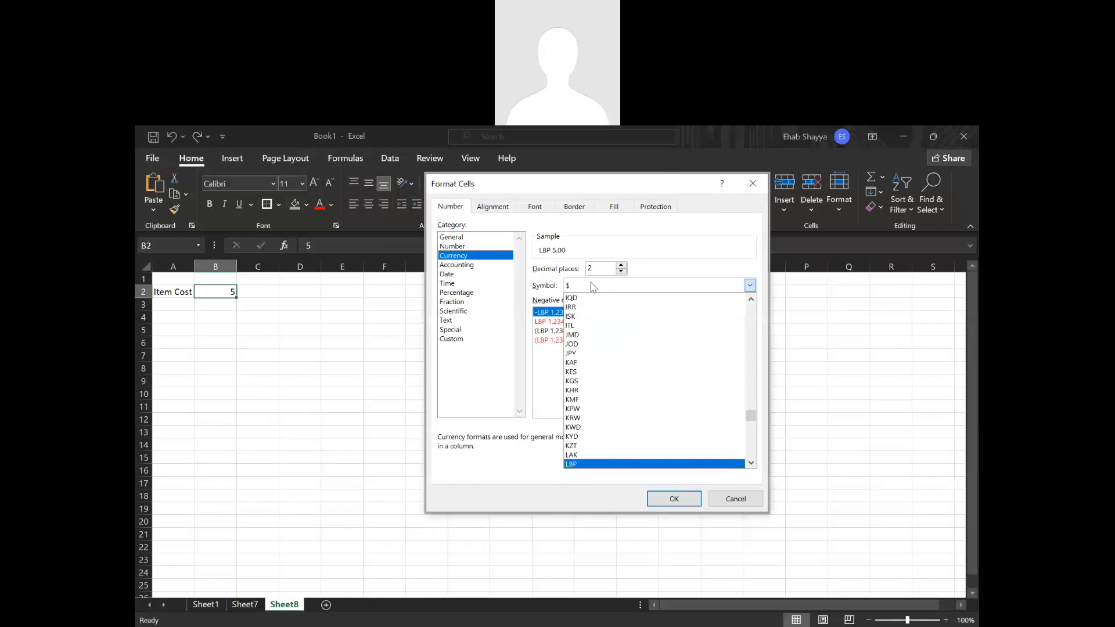
pyautogui.click(723, 257)
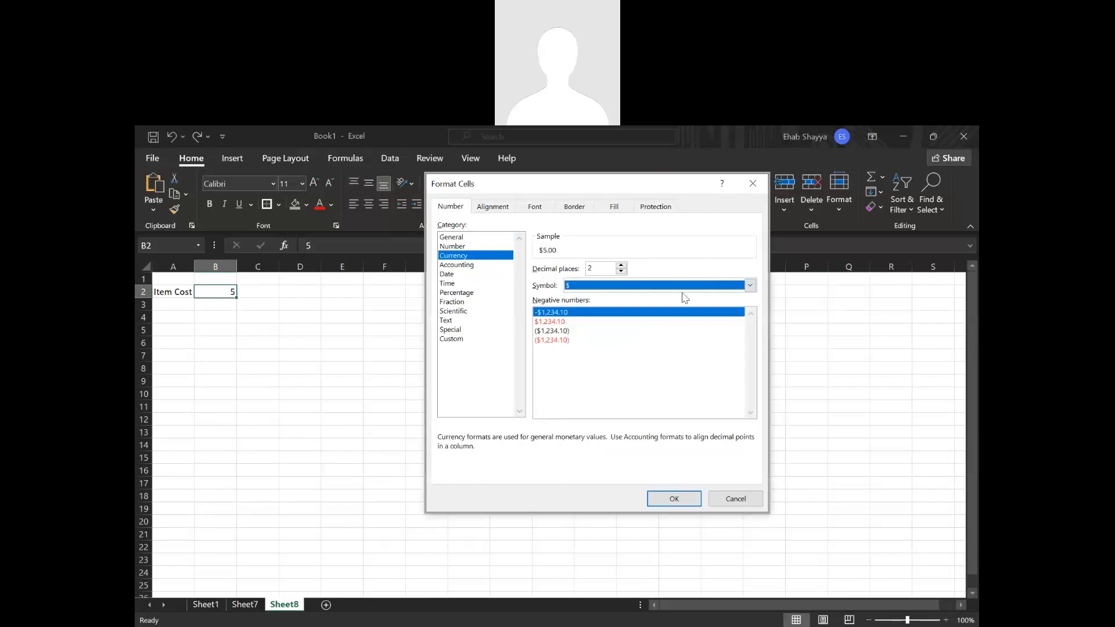
pyautogui.click(674, 499)
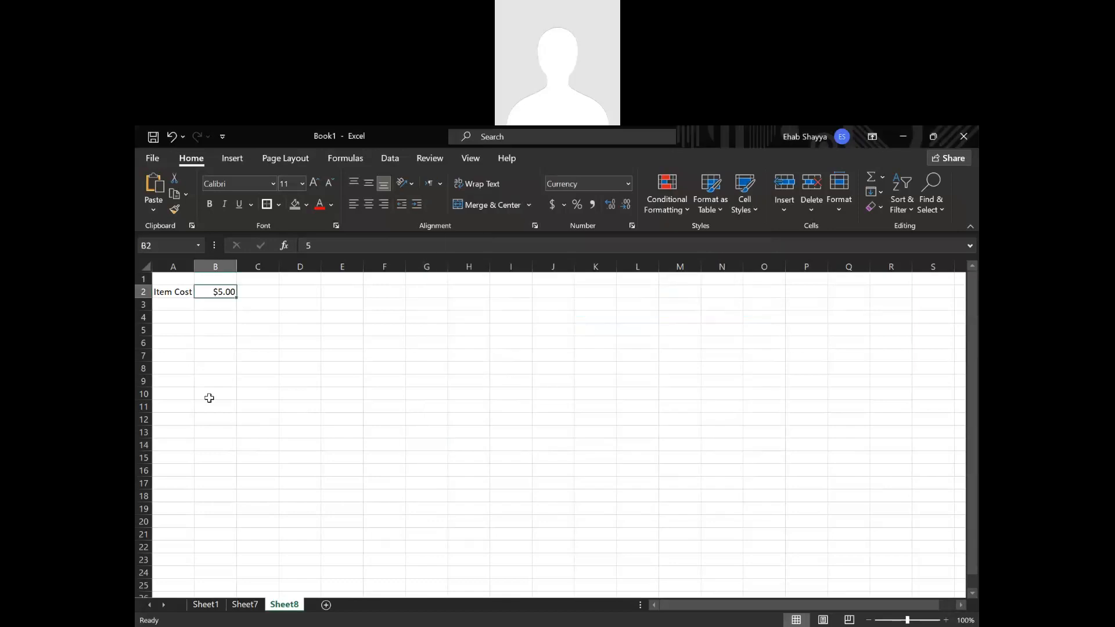
# Try increasing and decreasing the number of decimal places shown for the item cost in B2.
pyautogui.click(612, 207)
pyautogui.click(615, 207)
pyautogui.click(622, 207)
pyautogui.click(622, 207)
pyautogui.click(610, 204)
pyautogui.click(495, 380)
# Enter the label Item Price in A3 and the value 7 in B3.
pyautogui.click(184, 307)
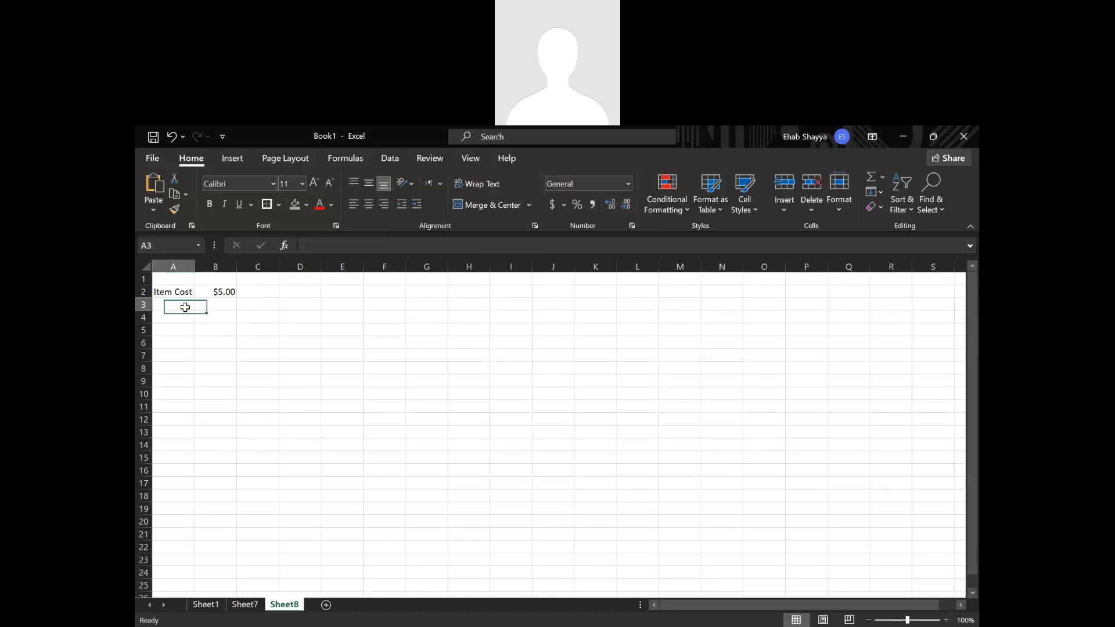
pyautogui.write('I')
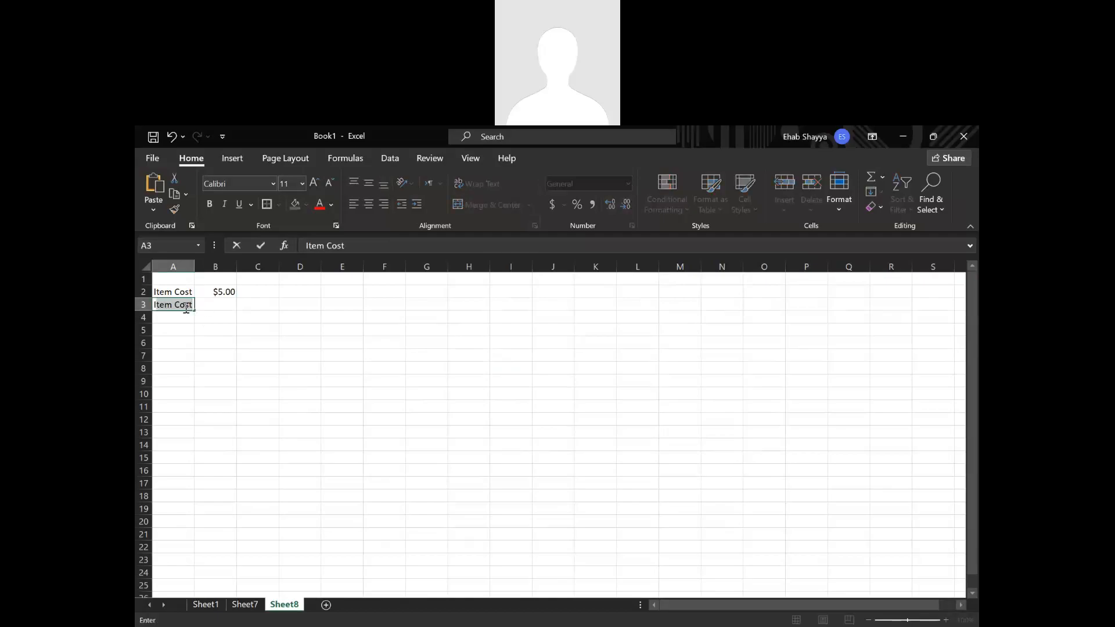
pyautogui.write('tem Price')
pyautogui.press('Tab')
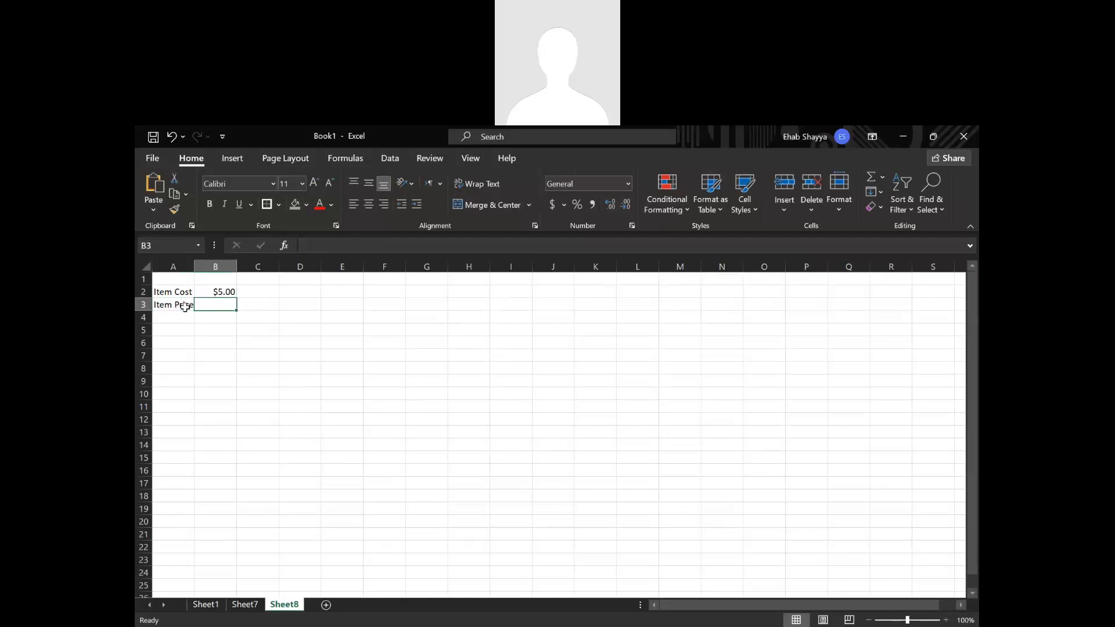
pyautogui.write('7')
pyautogui.click(185, 306)
# Apply the dollar accounting number format to the item price in B3.
pyautogui.click(210, 306)
pyautogui.click(548, 204)
pyautogui.click(427, 317)
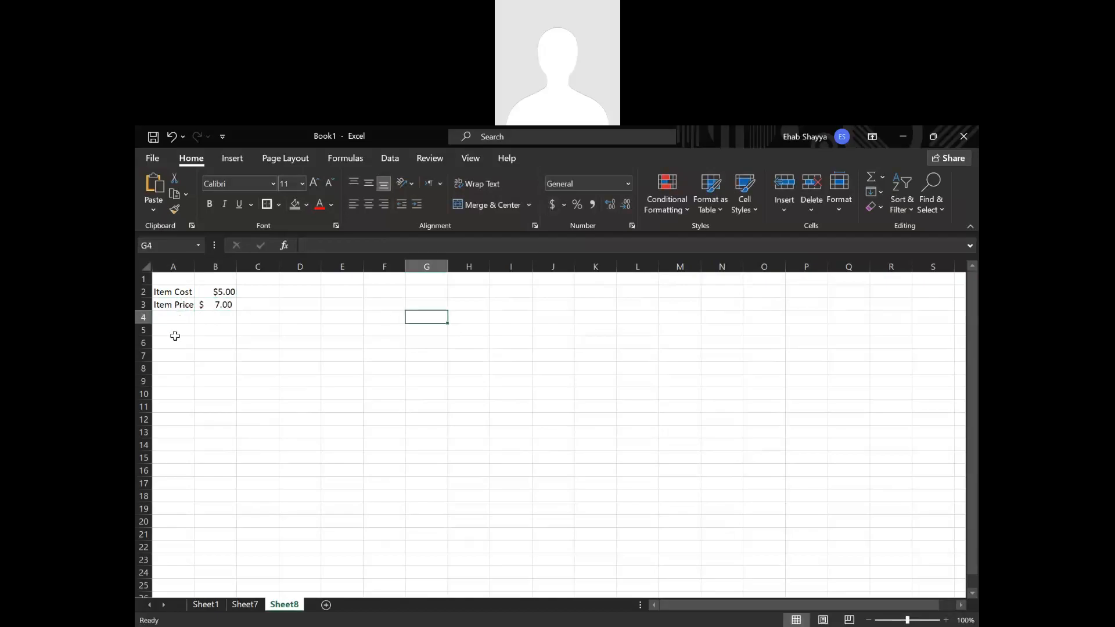
# Enter the label Fixed Costs in A5 and widen column A to fit the text.
pyautogui.click(174, 330)
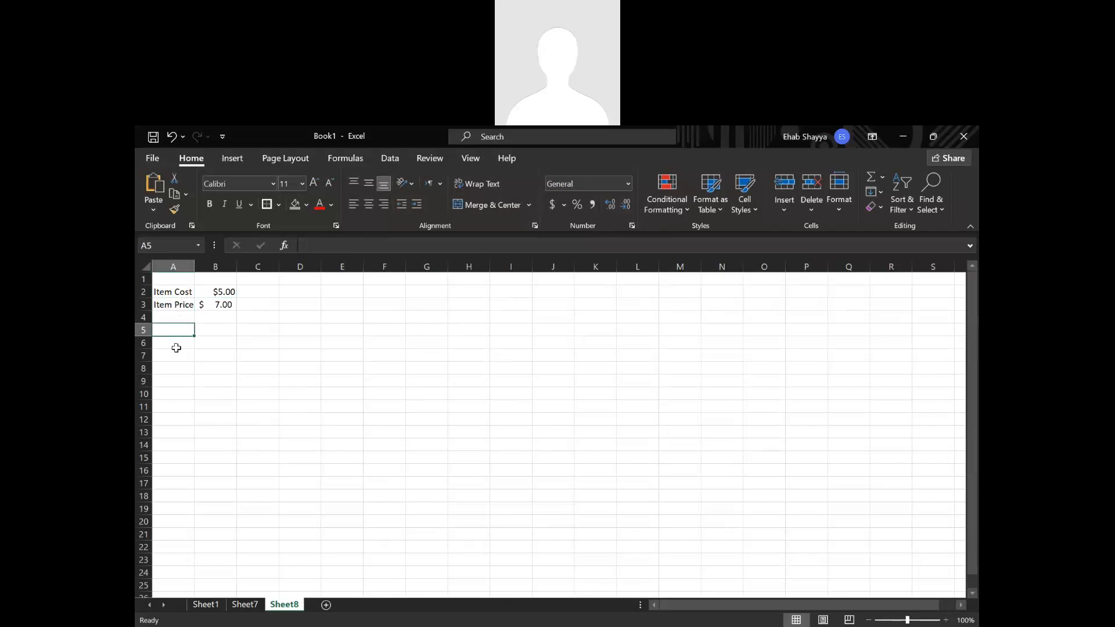
pyautogui.write('Fi')
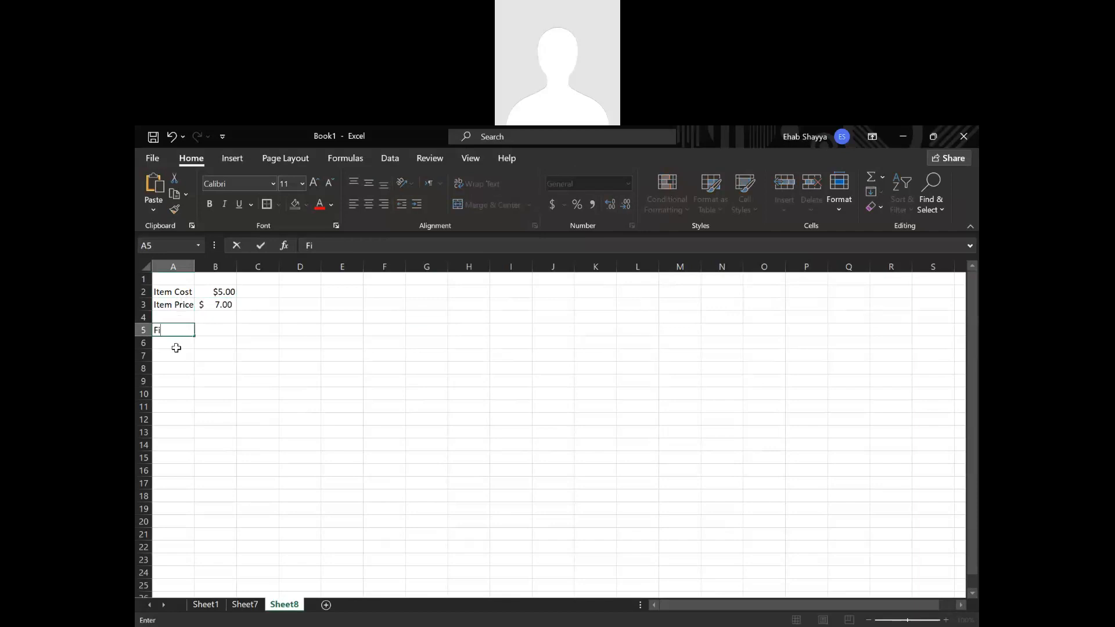
pyautogui.write('xed Costs')
pyautogui.press('Return')
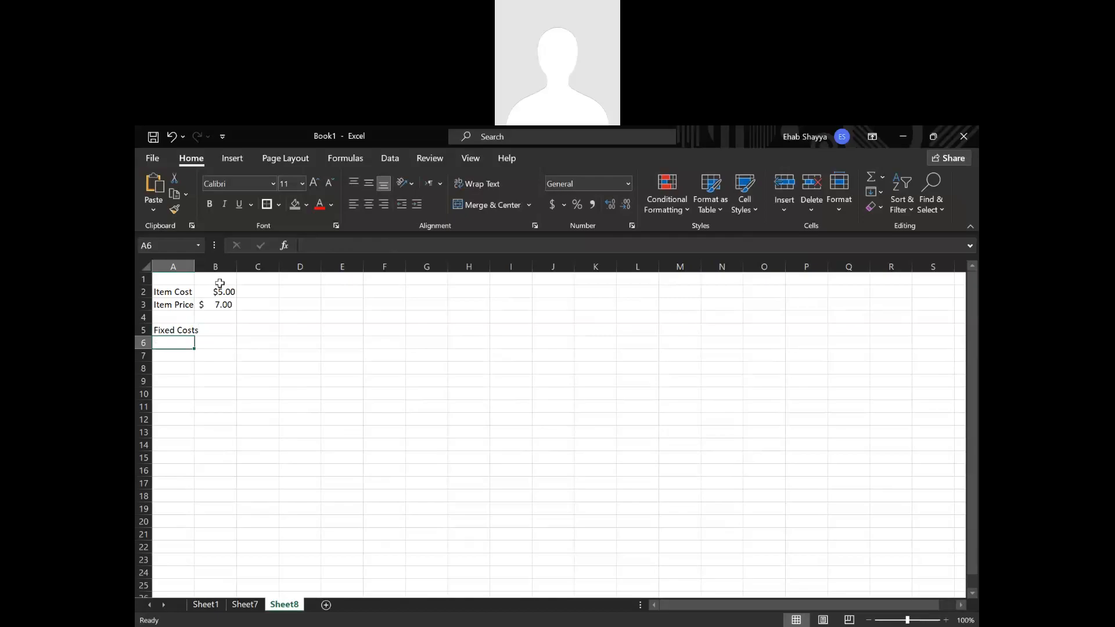
pyautogui.moveTo(195, 271); pyautogui.dragTo(202, 272)
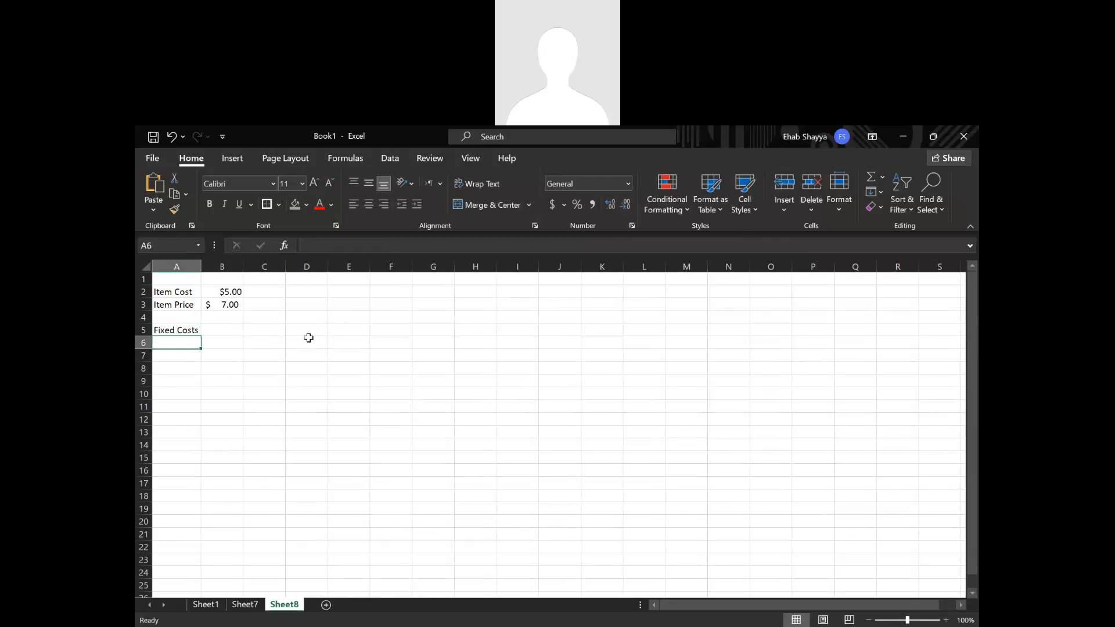
# Enter 3000 as the fixed costs in B5 and apply the dollar accounting format to it.
pyautogui.click(230, 327)
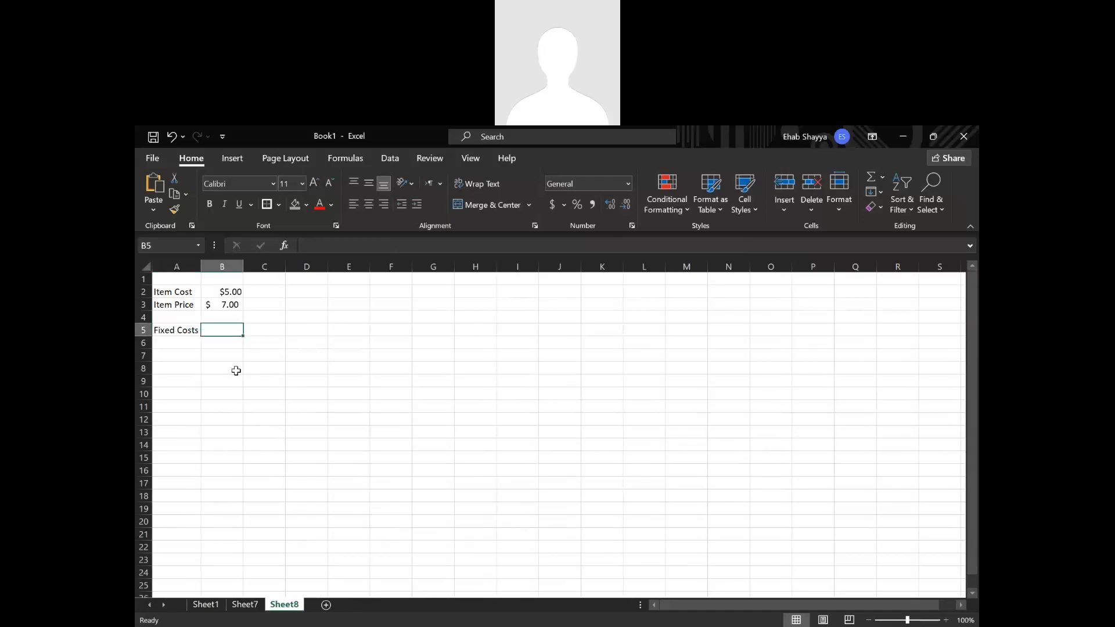
pyautogui.write('3000')
pyautogui.press('Return')
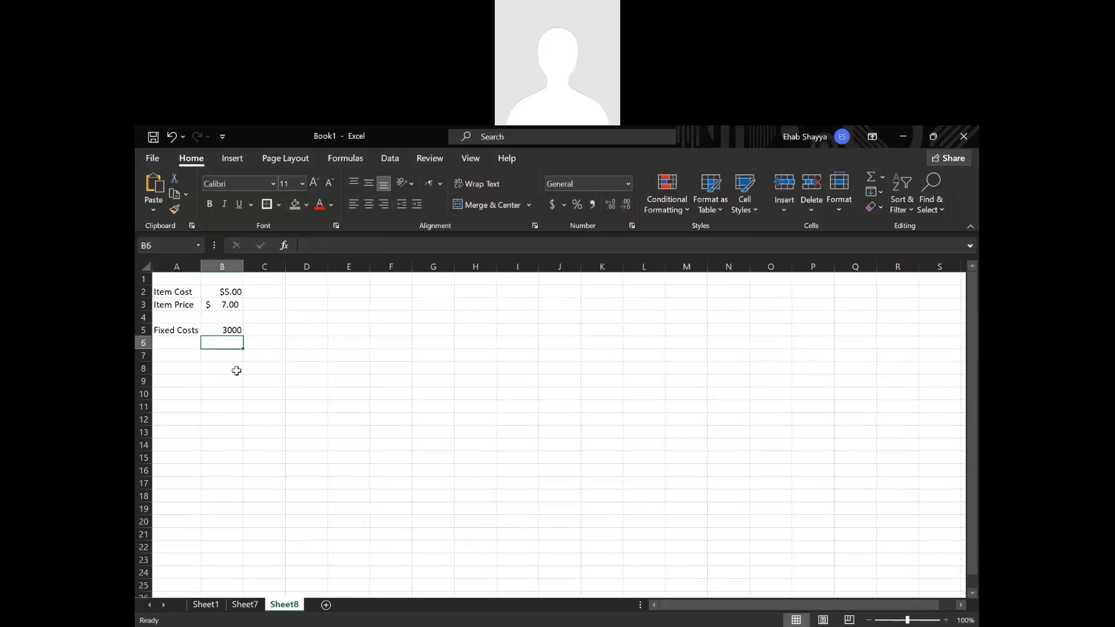
pyautogui.click(235, 329)
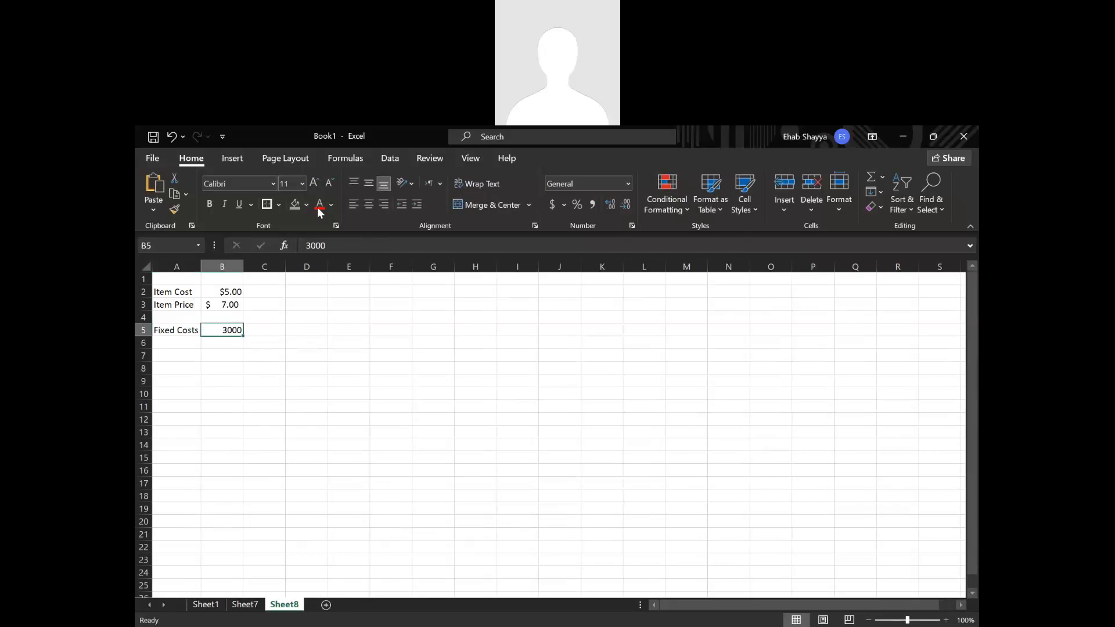
pyautogui.click(551, 204)
pyautogui.click(486, 306)
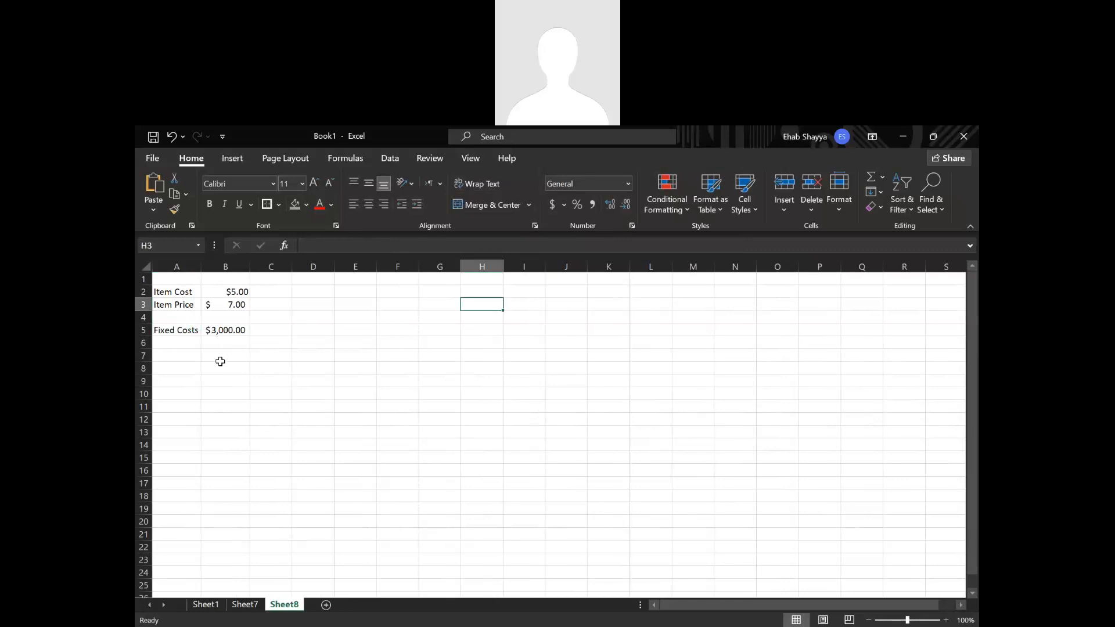
# Enter the label Item in D2 and the quantity 100 in E2.
pyautogui.click(310, 295)
pyautogui.write('Item')
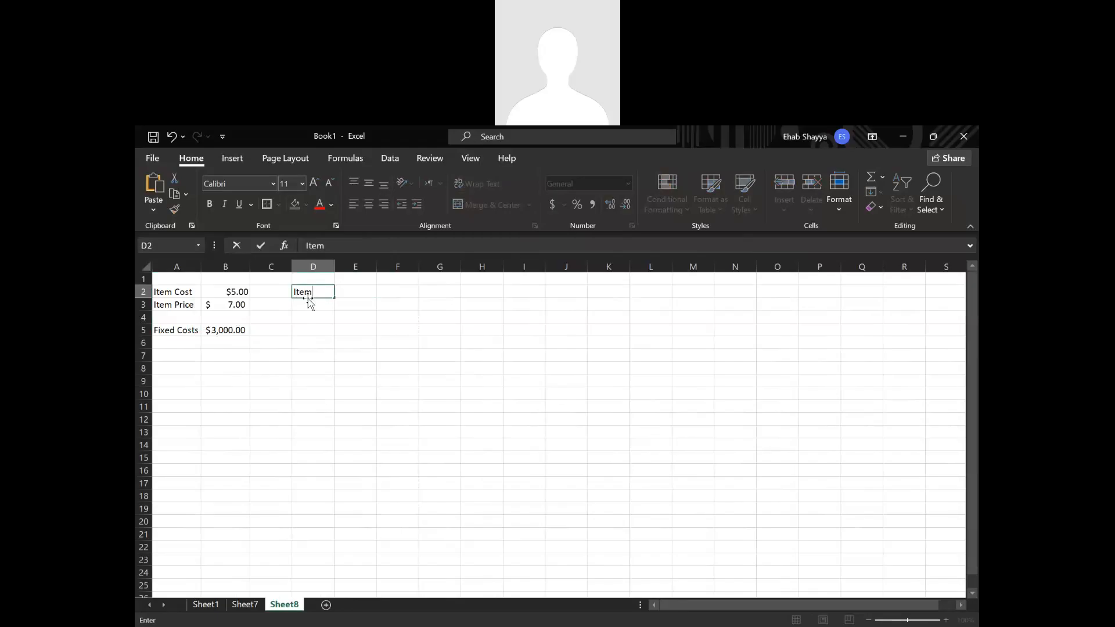
pyautogui.press('Tab')
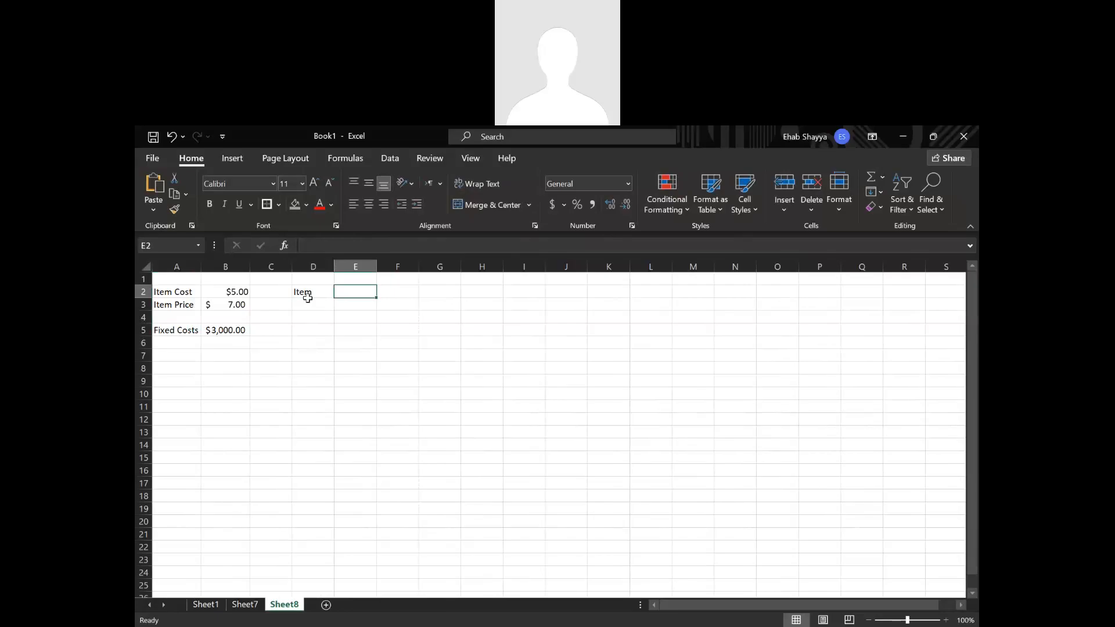
pyautogui.write('100')
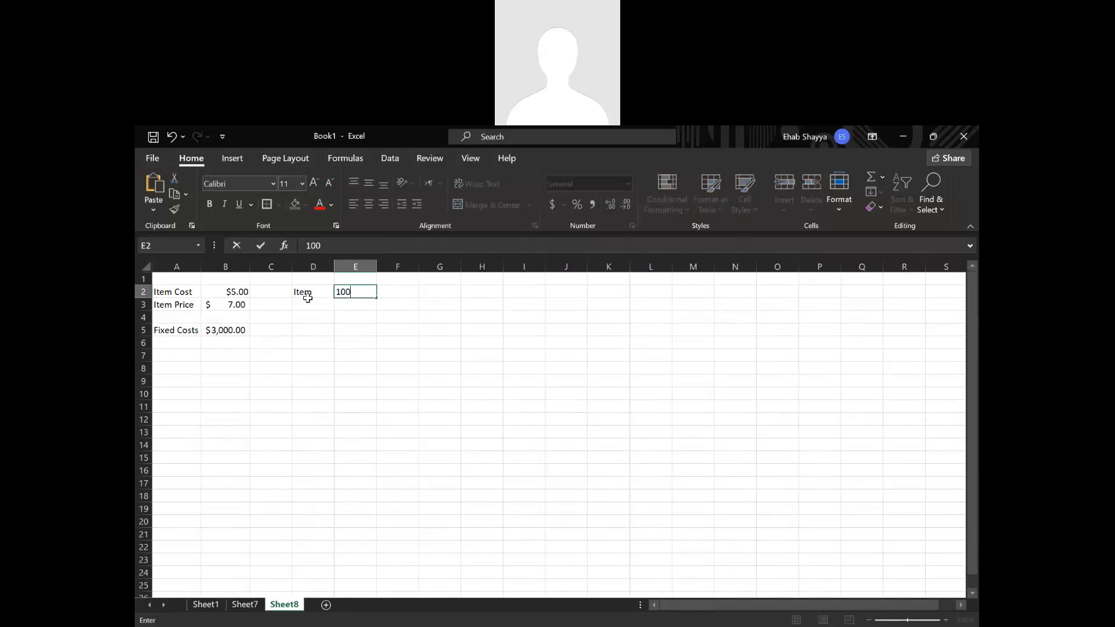
pyautogui.click(308, 300)
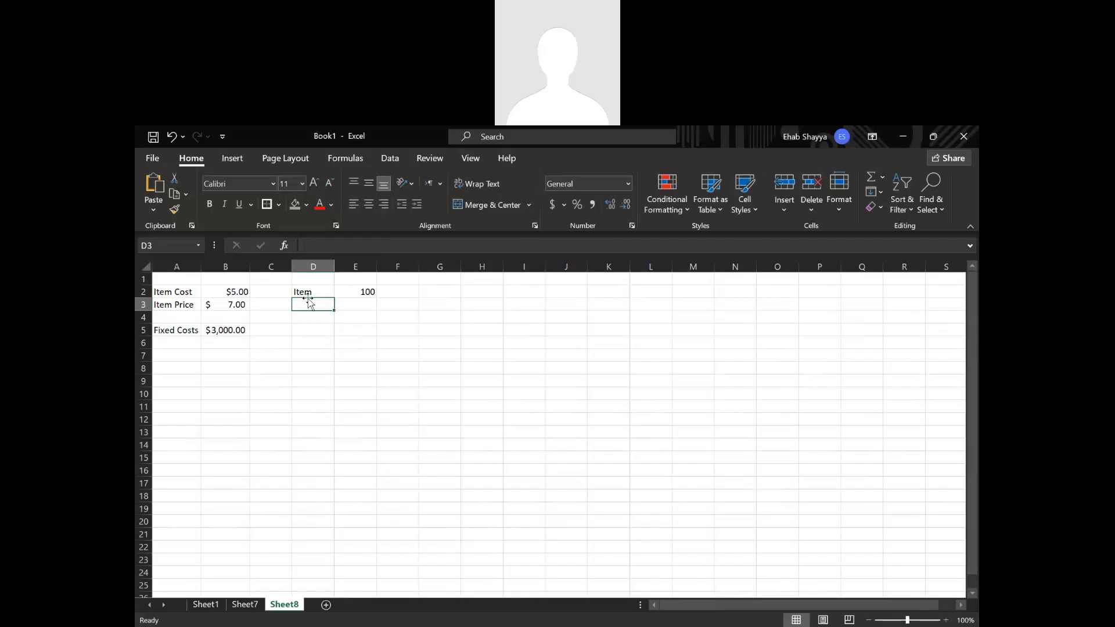
# Enter the label Net Profit in D5.
pyautogui.click(314, 319)
pyautogui.click(317, 331)
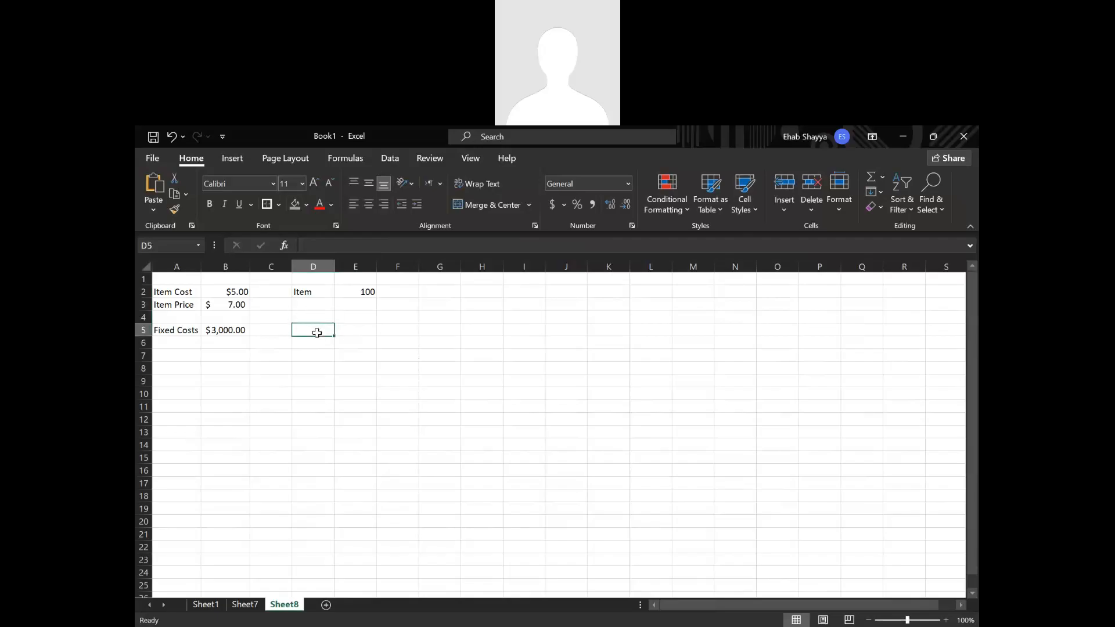
pyautogui.write('Net')
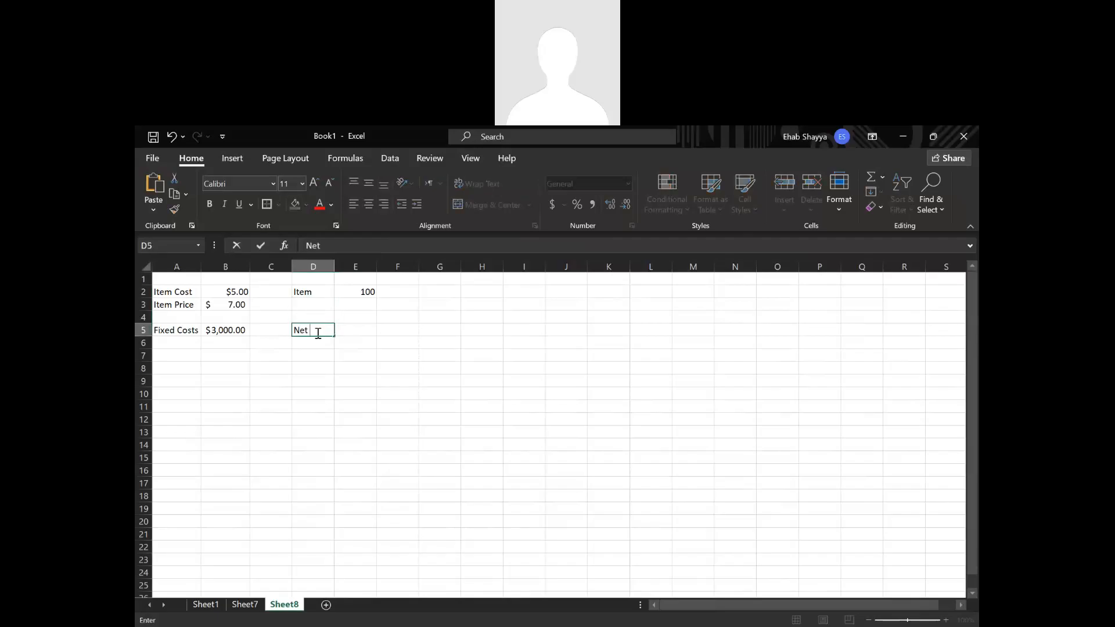
pyautogui.write(' Profit')
pyautogui.press('Return')
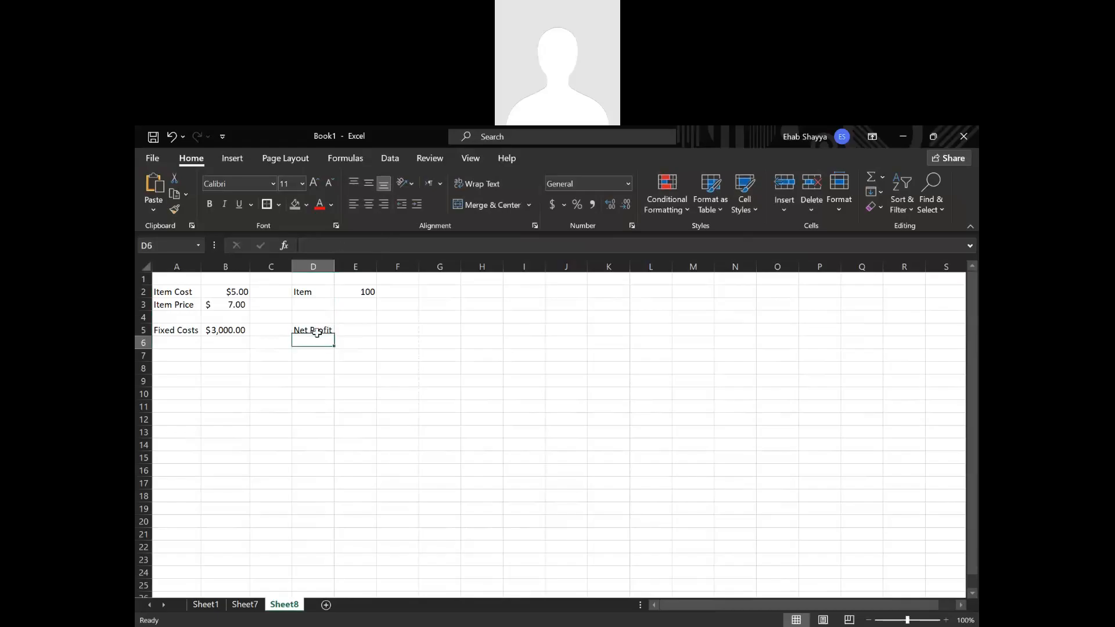
# Start the net profit formula in E5 by subtracting the item cost from the item price, =B3-B2.
pyautogui.click(368, 328)
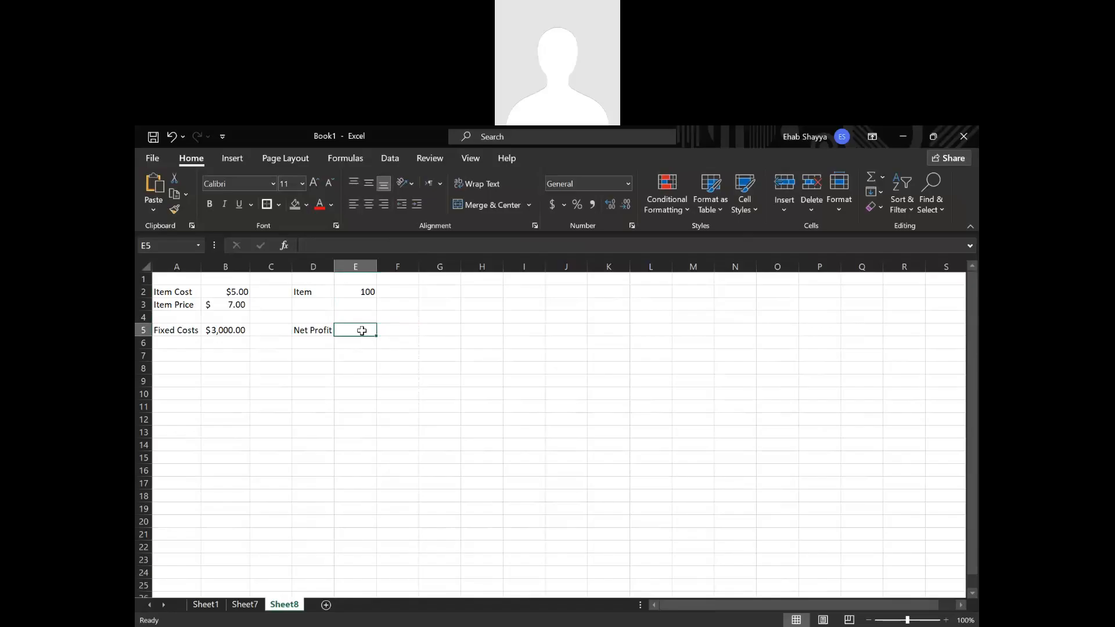
pyautogui.write('=')
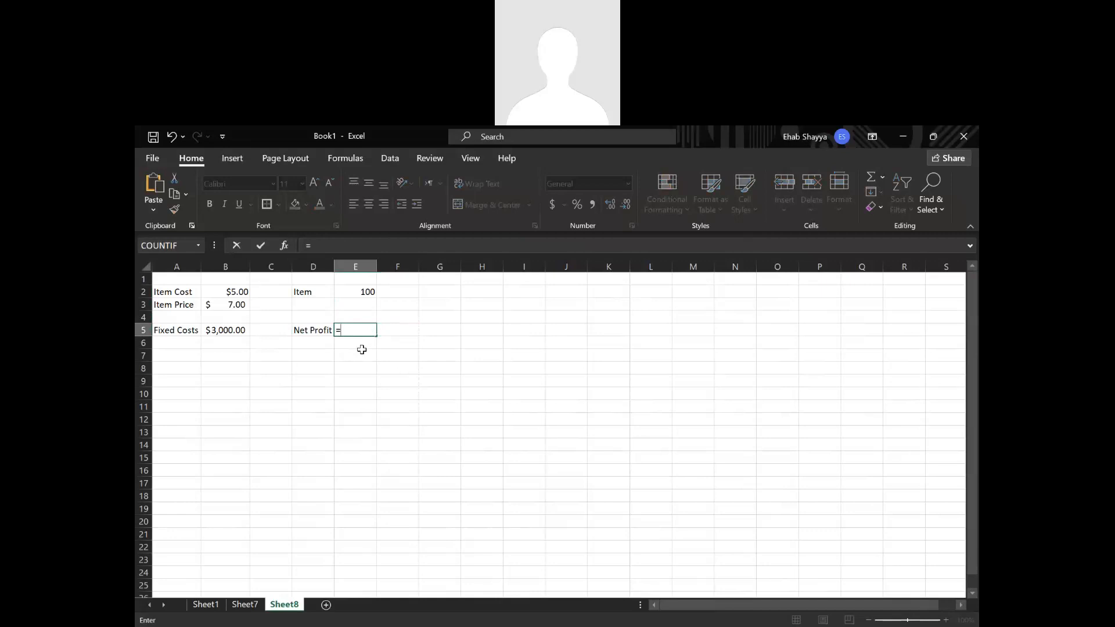
pyautogui.click(226, 306)
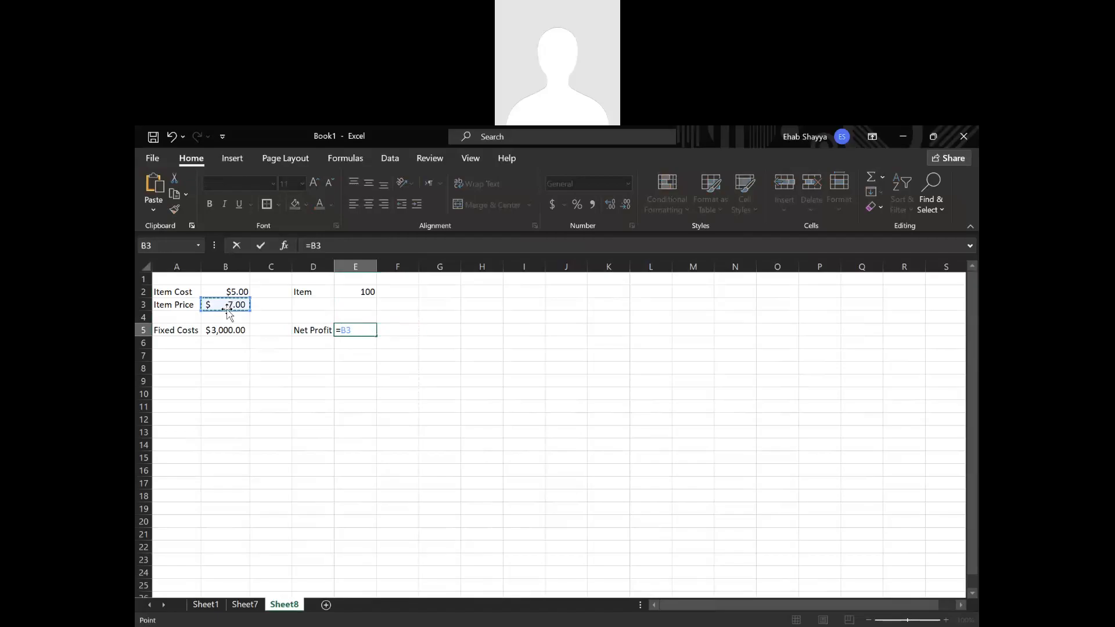
pyautogui.write('-')
pyautogui.click(230, 291)
# Complete the net profit formula in E5 as =(B3-B2)*E2-B5, multiplying the margin by the quantity and subtracting the fixed costs.
pyautogui.press('F2')
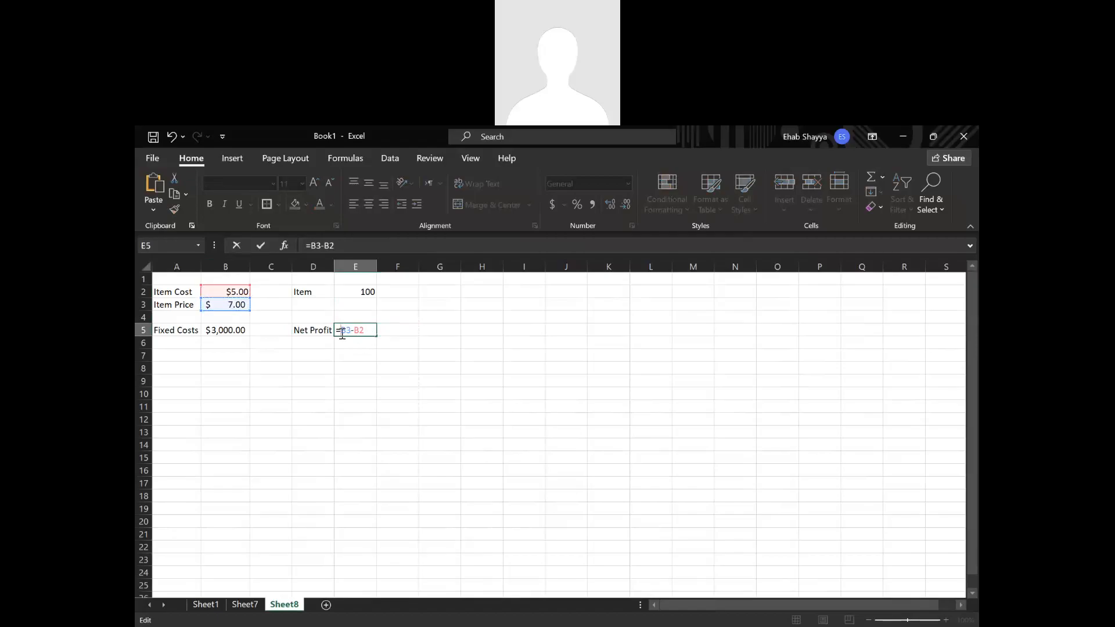
pyautogui.click(342, 331)
pyautogui.write('(')
pyautogui.write(')*')
pyautogui.click(361, 292)
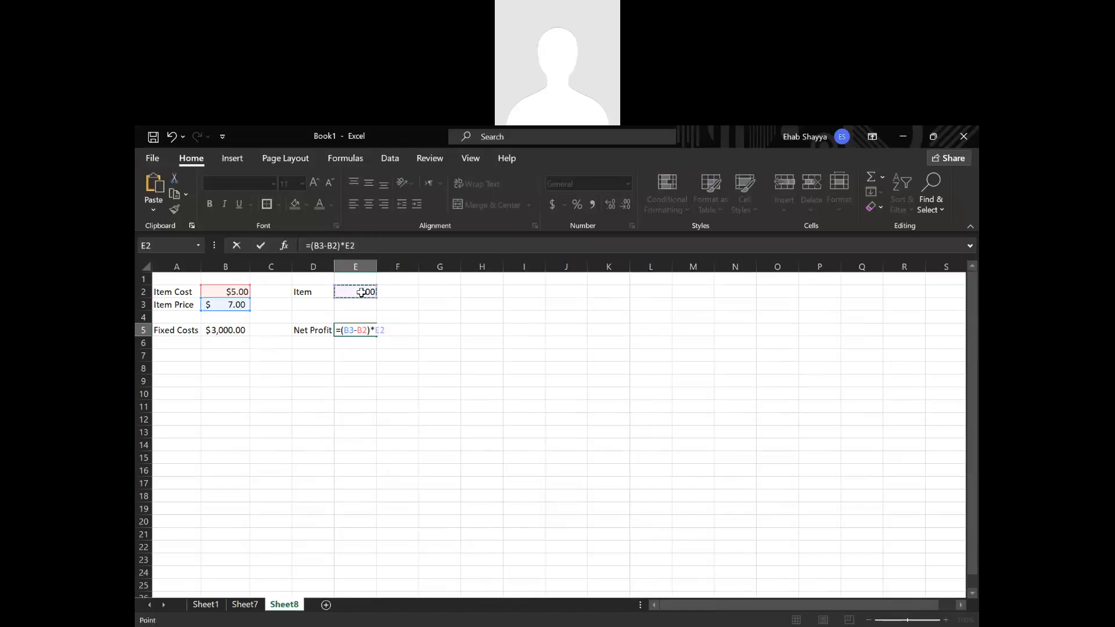
pyautogui.write('-')
pyautogui.click(222, 330)
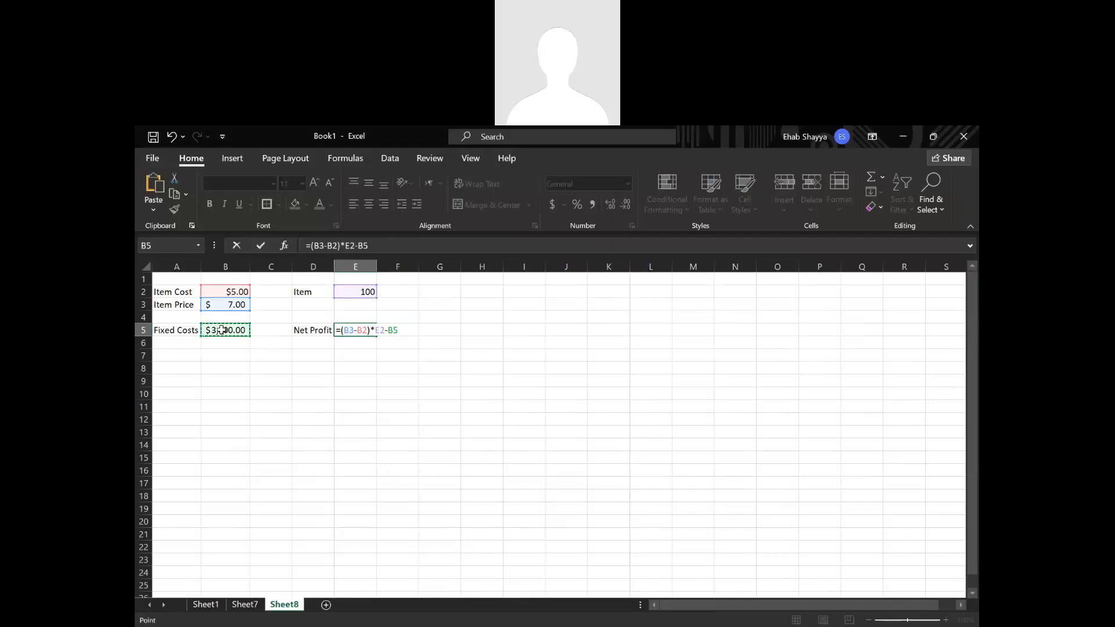
pyautogui.press('Return')
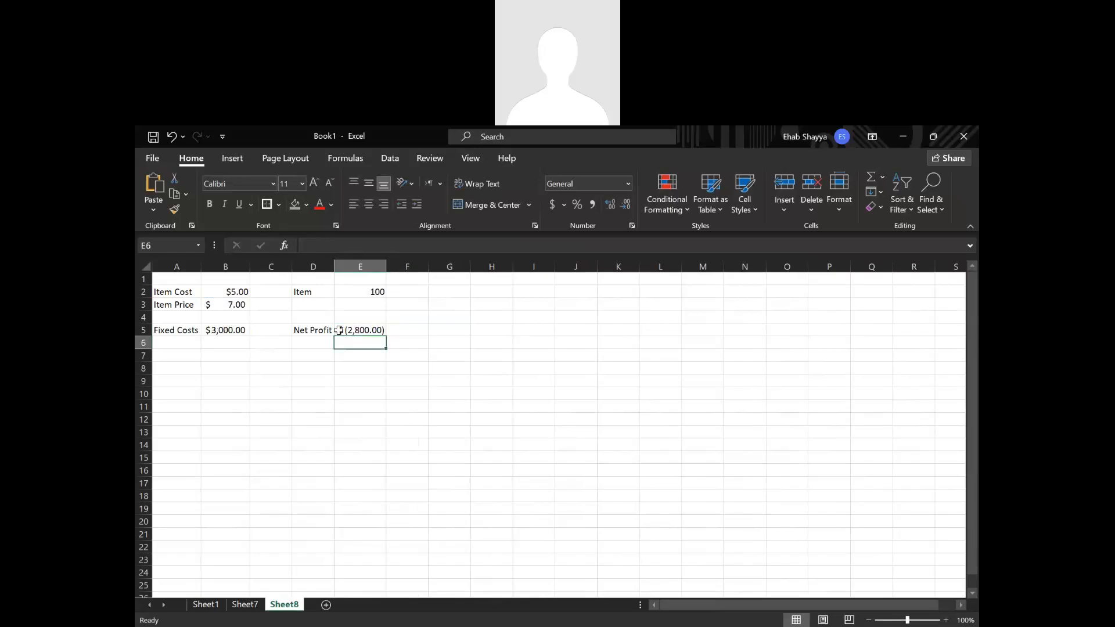
pyautogui.click(355, 331)
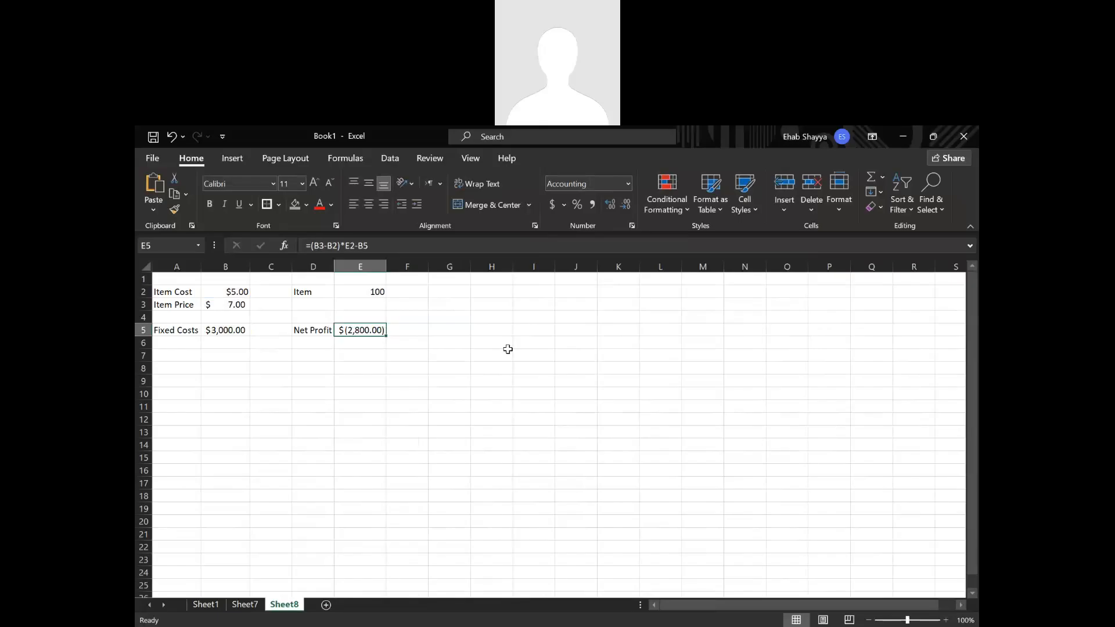
pyautogui.click(426, 402)
pyautogui.click(348, 334)
pyautogui.click(438, 158)
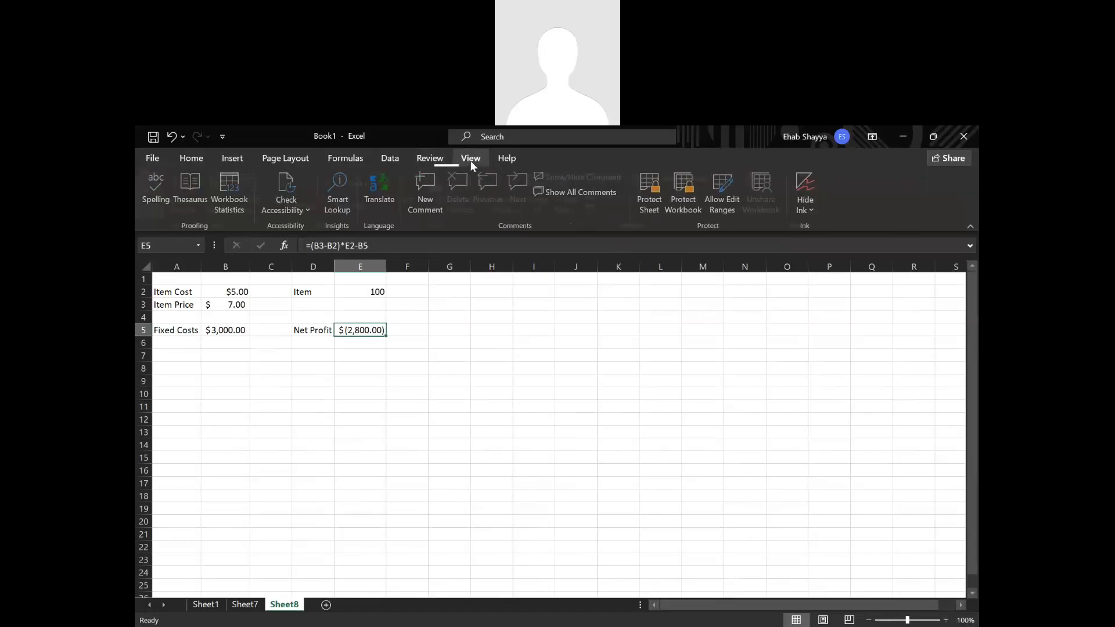
pyautogui.click(470, 160)
pyautogui.click(445, 158)
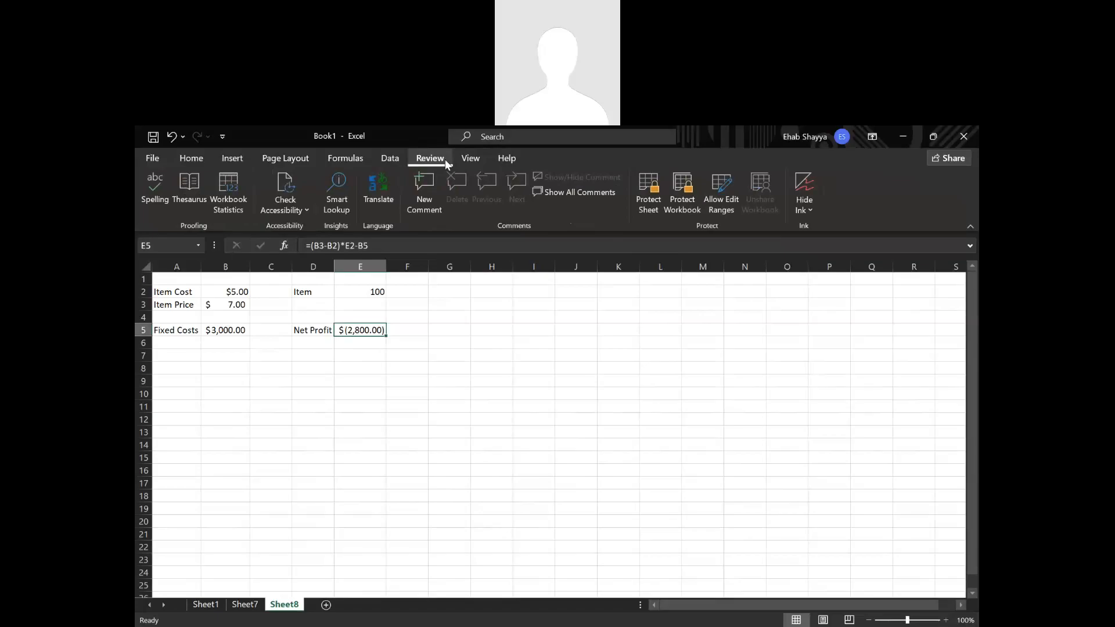
pyautogui.click(393, 161)
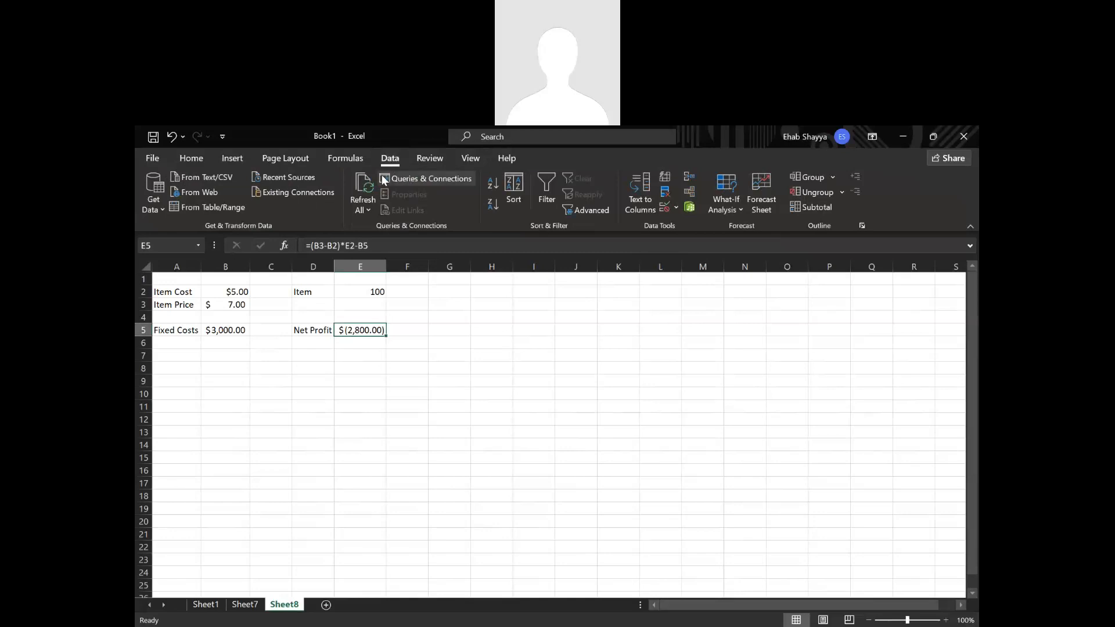
pyautogui.click(469, 161)
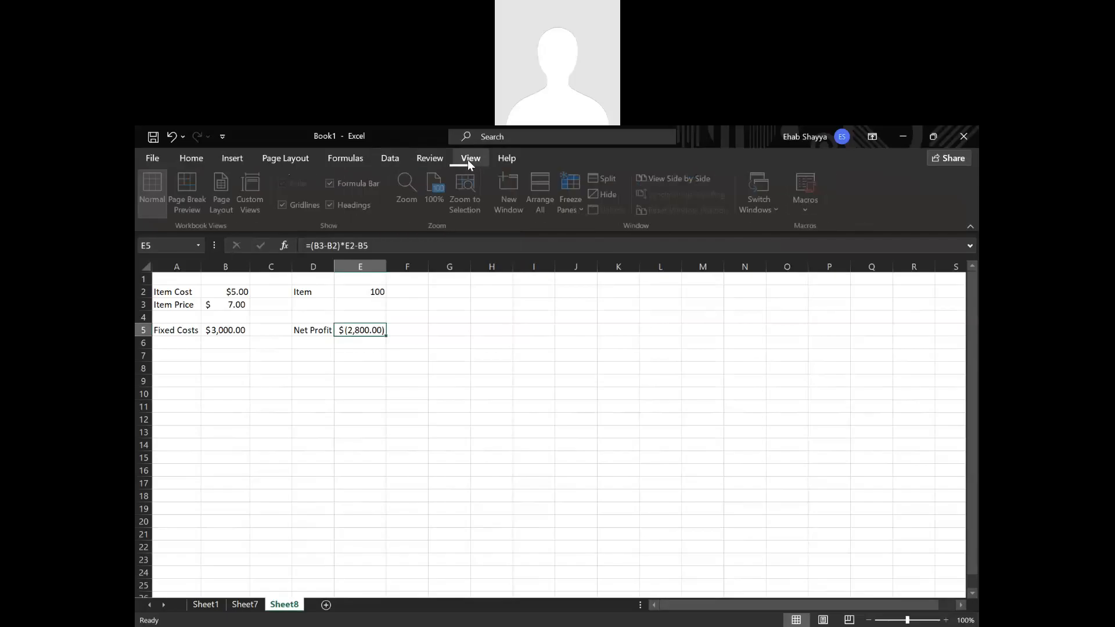
pyautogui.click(430, 158)
pyautogui.click(360, 367)
pyautogui.click(364, 331)
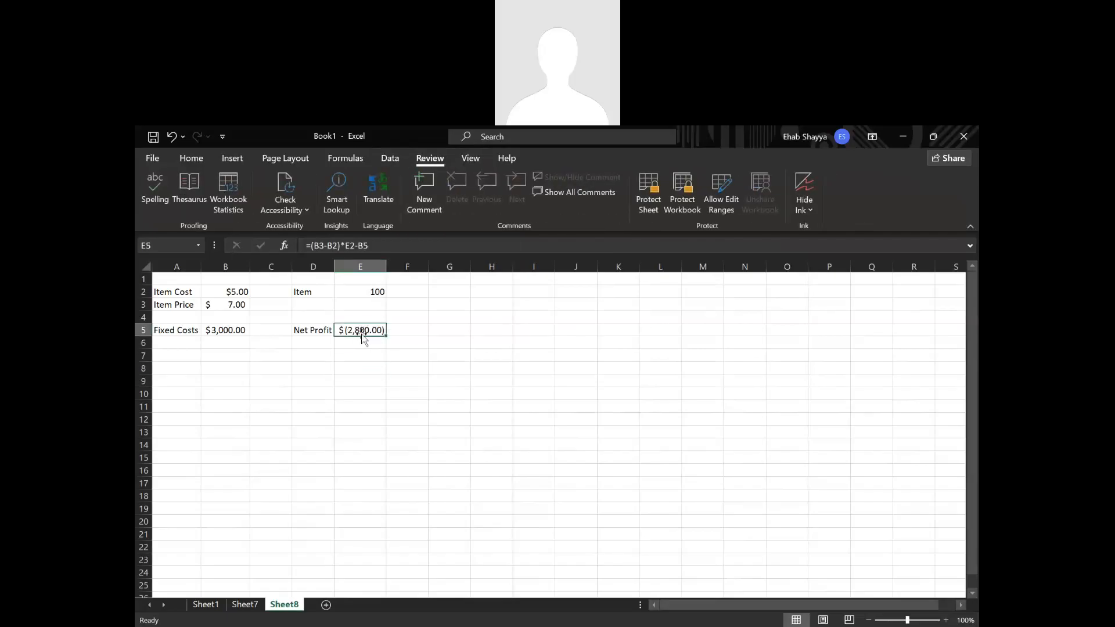
# Run Goal Seek to bring the net profit in E5 to 0 by changing the item quantity in E2, and keep the solution.
pyautogui.click(381, 157)
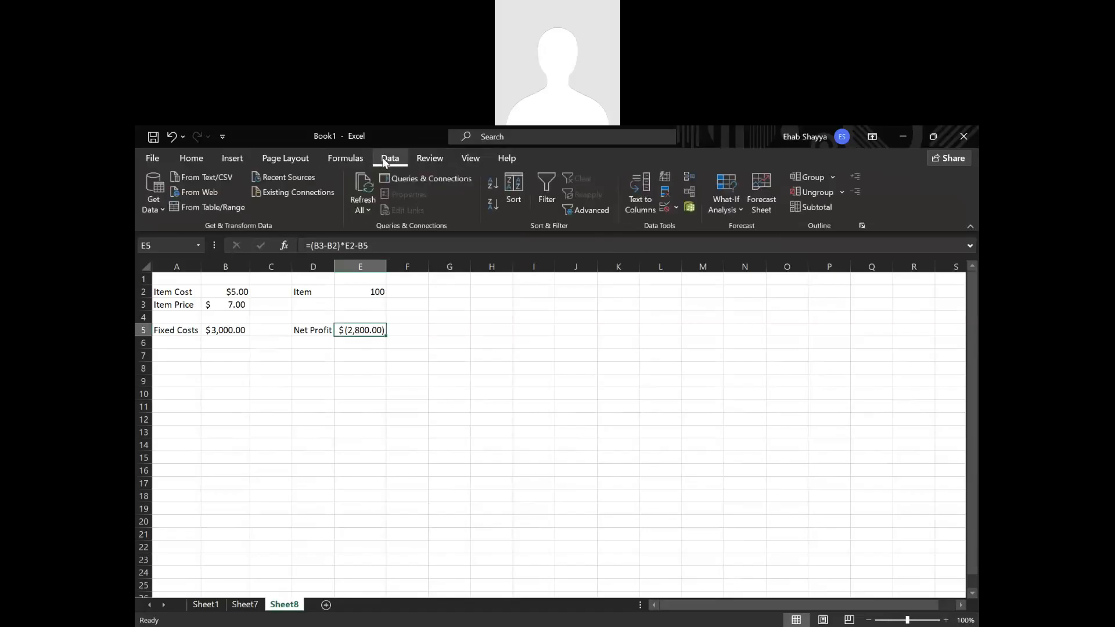
pyautogui.click(741, 210)
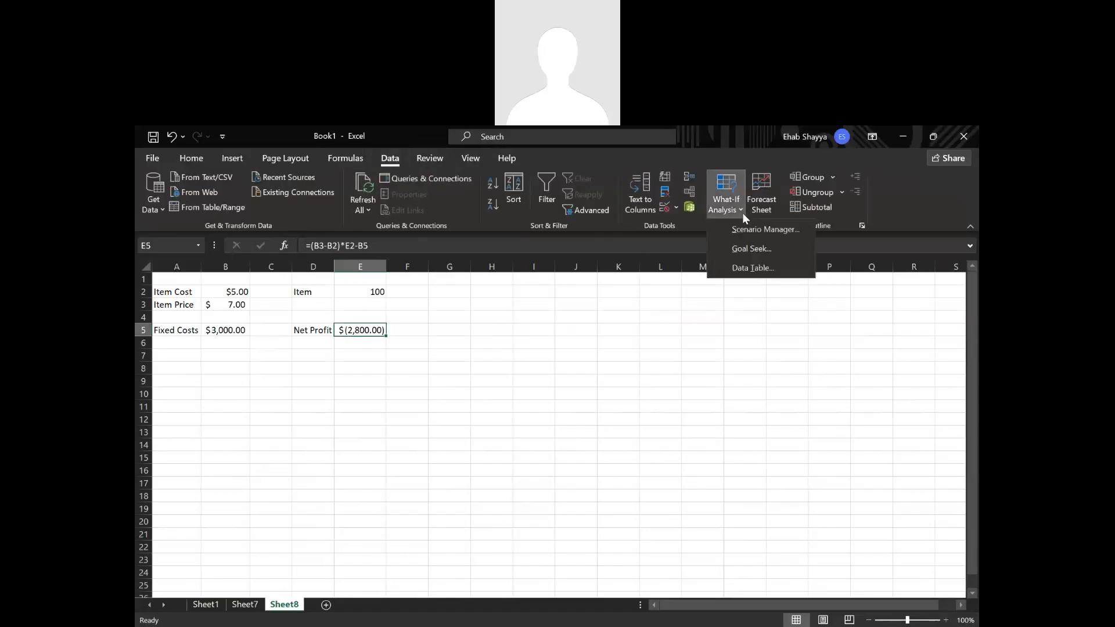
pyautogui.click(750, 248)
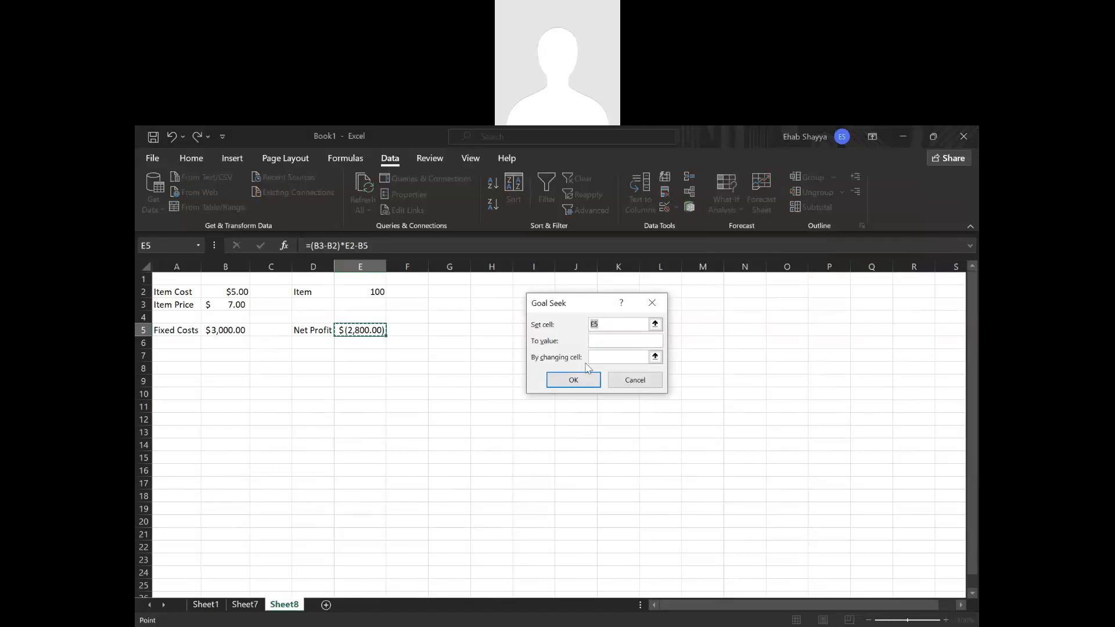
pyautogui.click(351, 331)
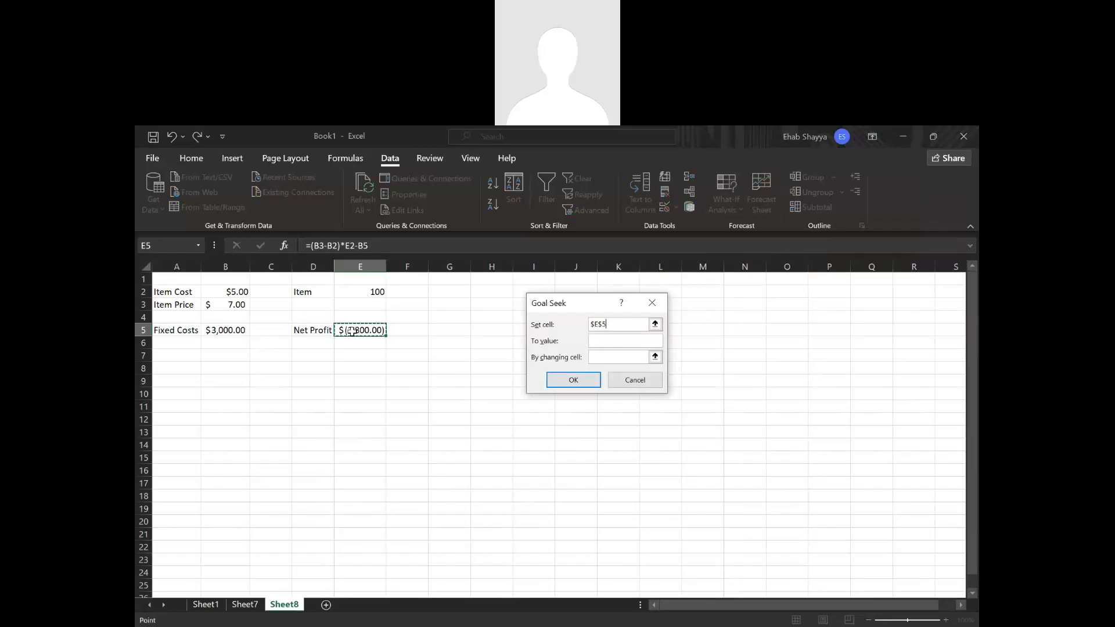
pyautogui.click(611, 342)
pyautogui.write('0')
pyautogui.click(623, 360)
pyautogui.click(380, 292)
pyautogui.click(574, 378)
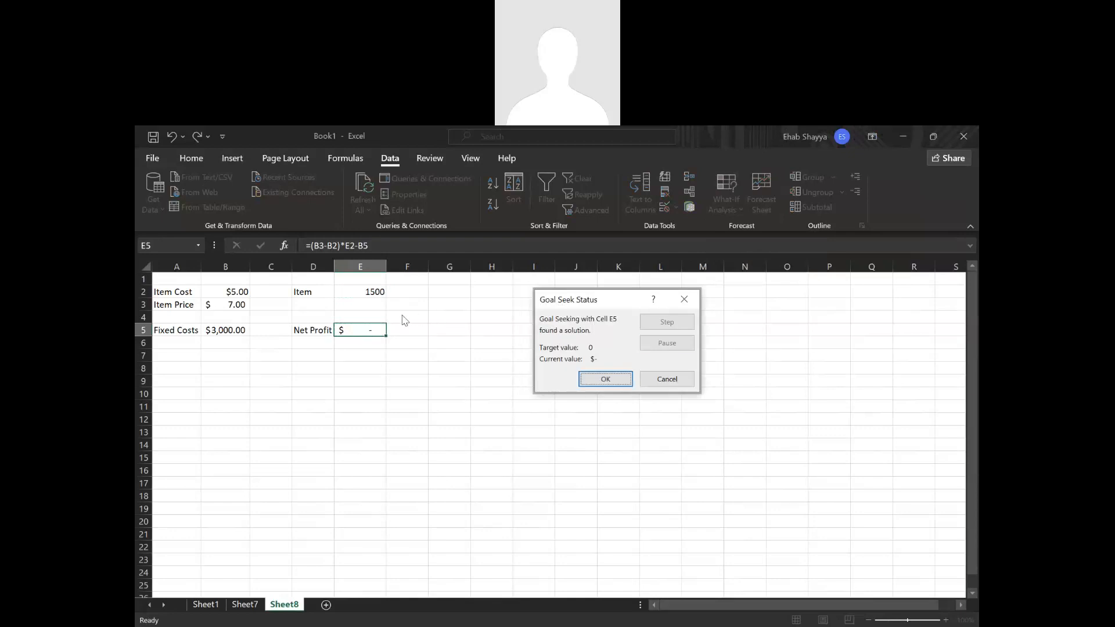
pyautogui.click(602, 380)
pyautogui.click(377, 293)
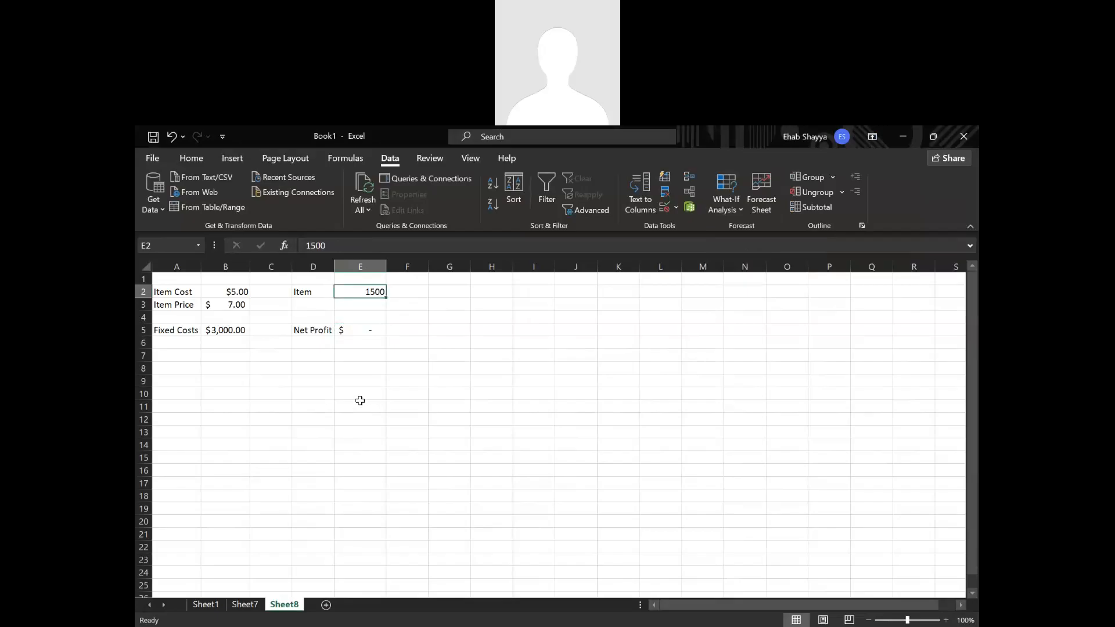
# Run Goal Seek to bring the net profit in E5 to 2000 by changing the item price in B3, and keep the solution.
pyautogui.click(355, 329)
pyautogui.click(726, 201)
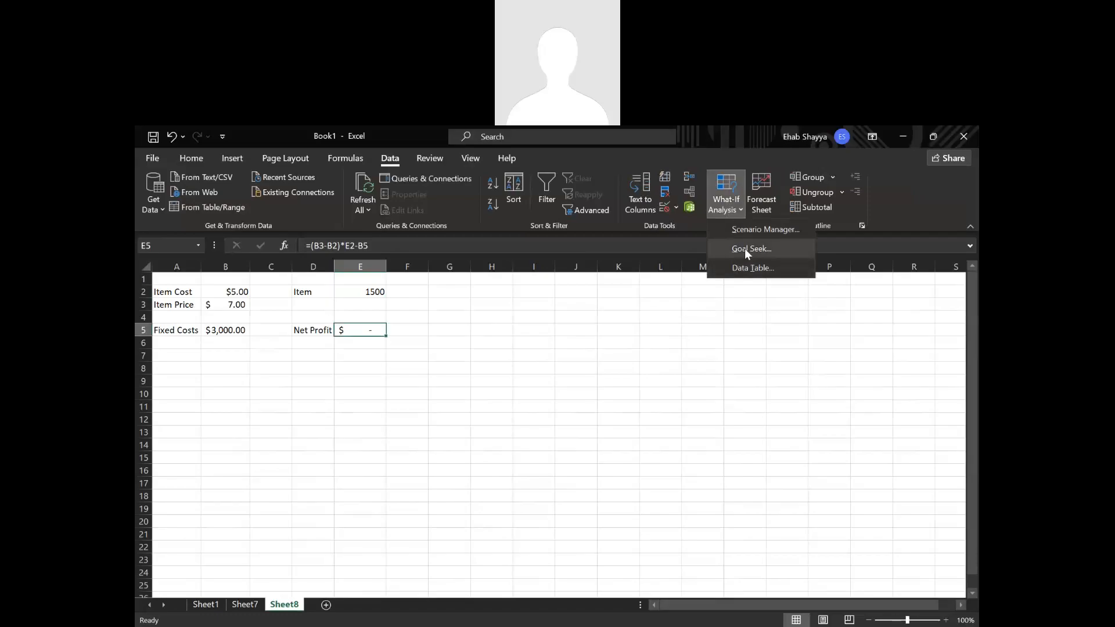
pyautogui.click(745, 248)
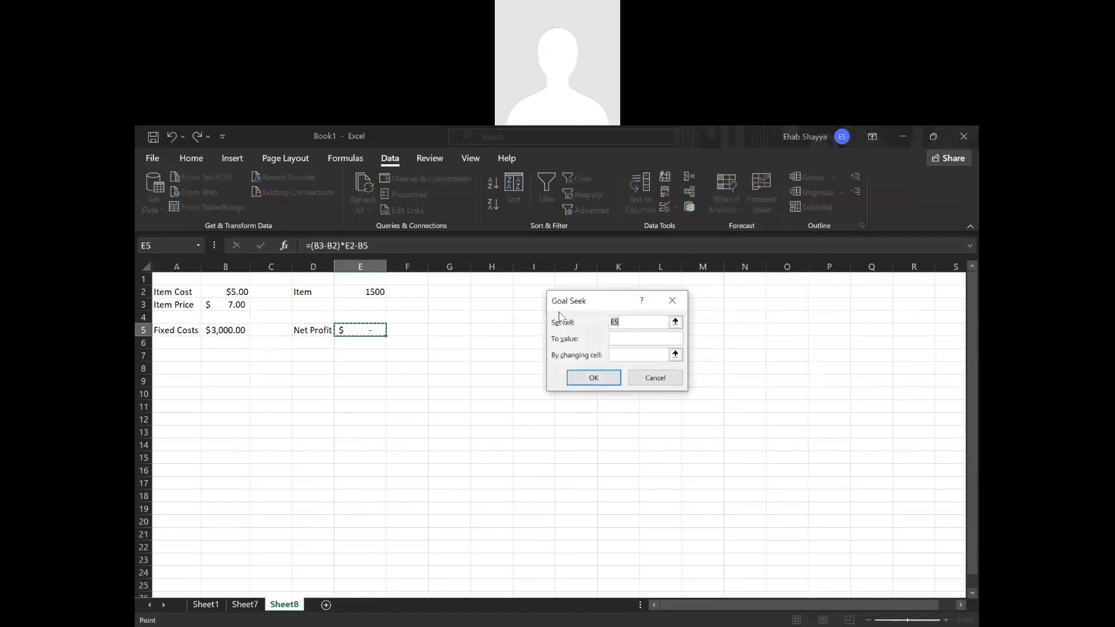
pyautogui.click(359, 329)
pyautogui.click(617, 339)
pyautogui.write('2000')
pyautogui.click(618, 353)
pyautogui.click(675, 355)
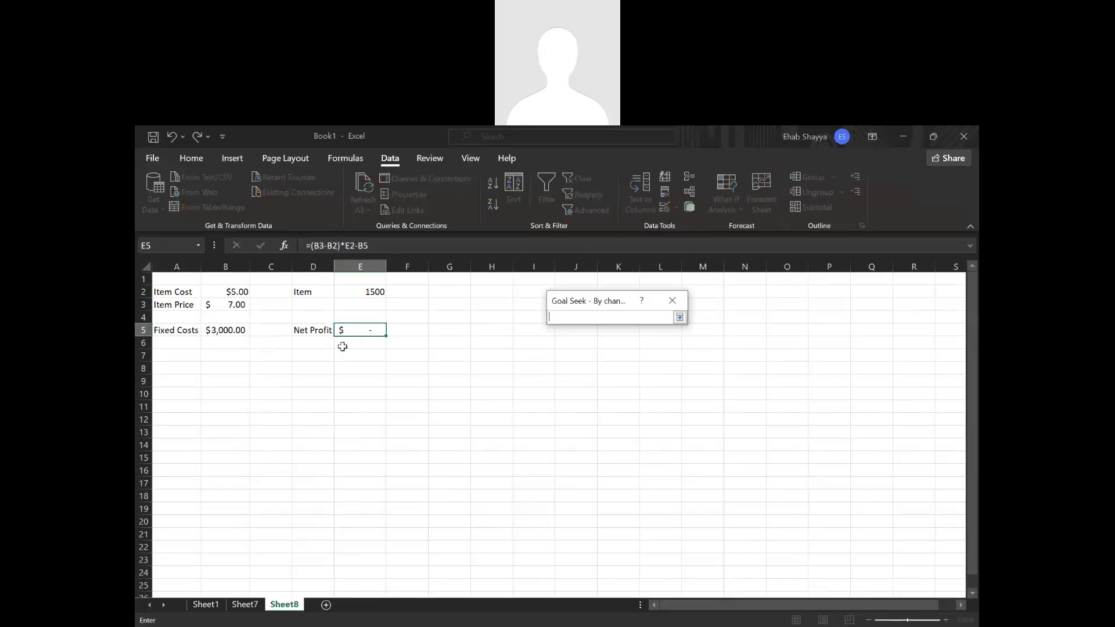
pyautogui.click(243, 304)
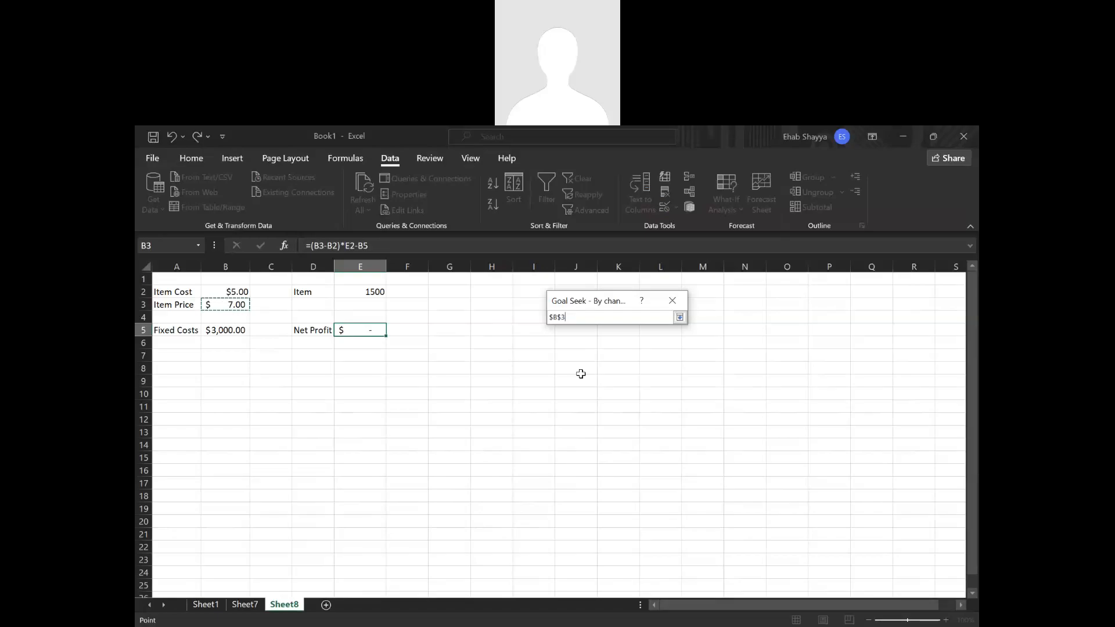
pyautogui.press('Return')
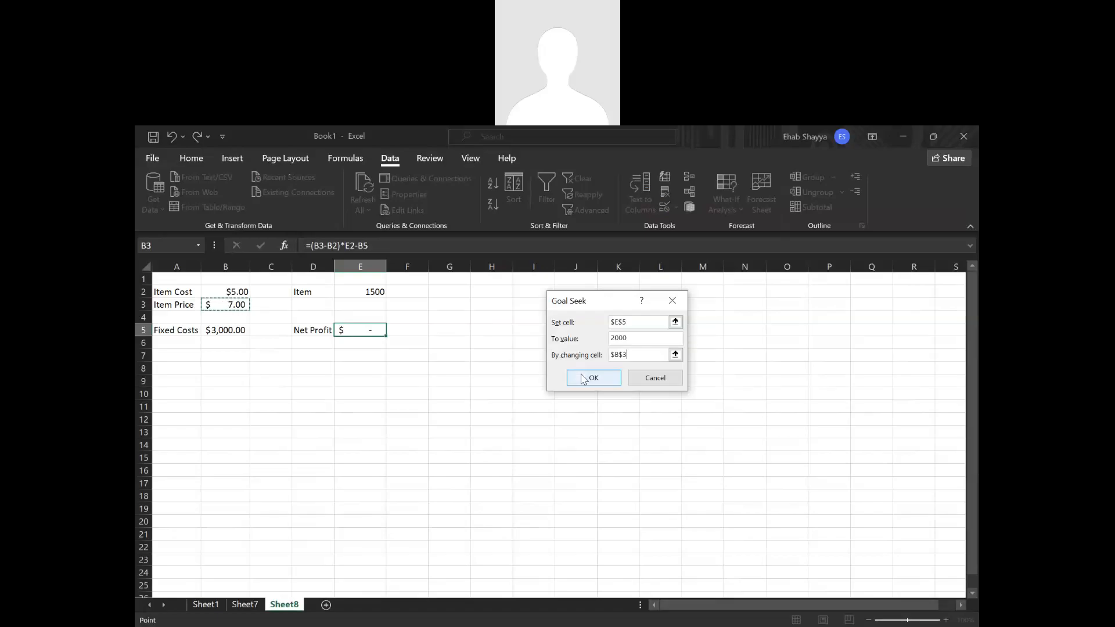
pyautogui.click(583, 379)
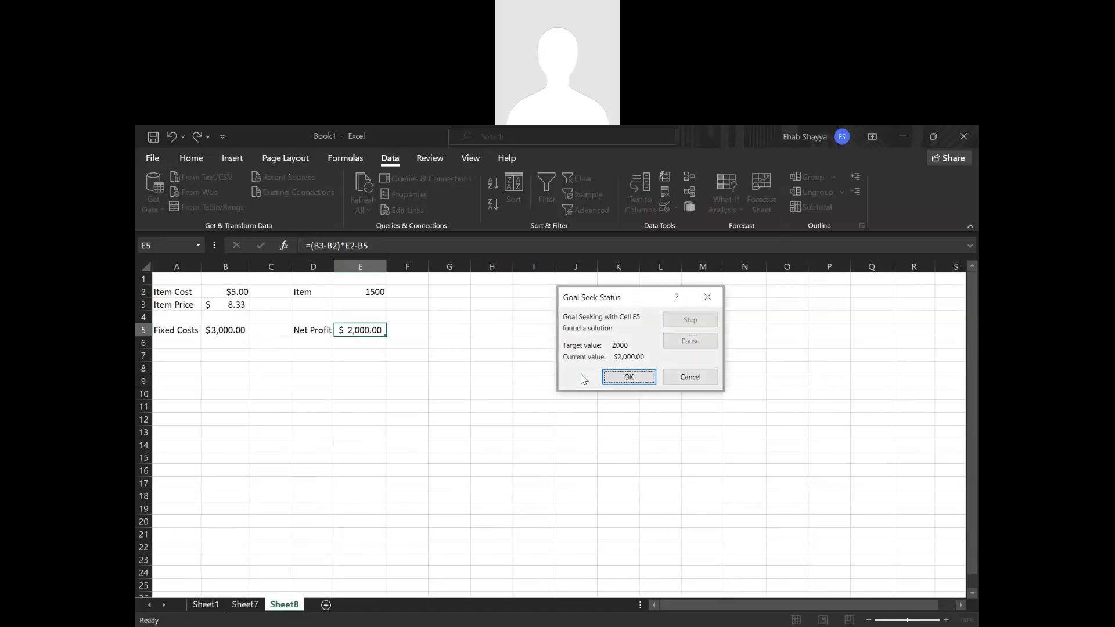
pyautogui.click(628, 378)
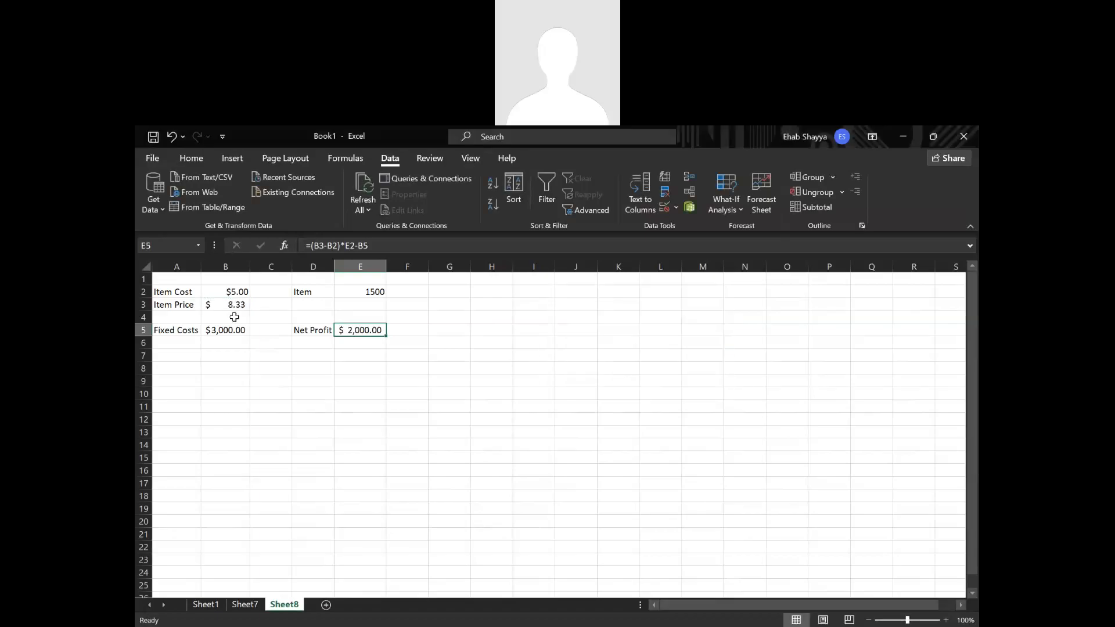
pyautogui.click(232, 306)
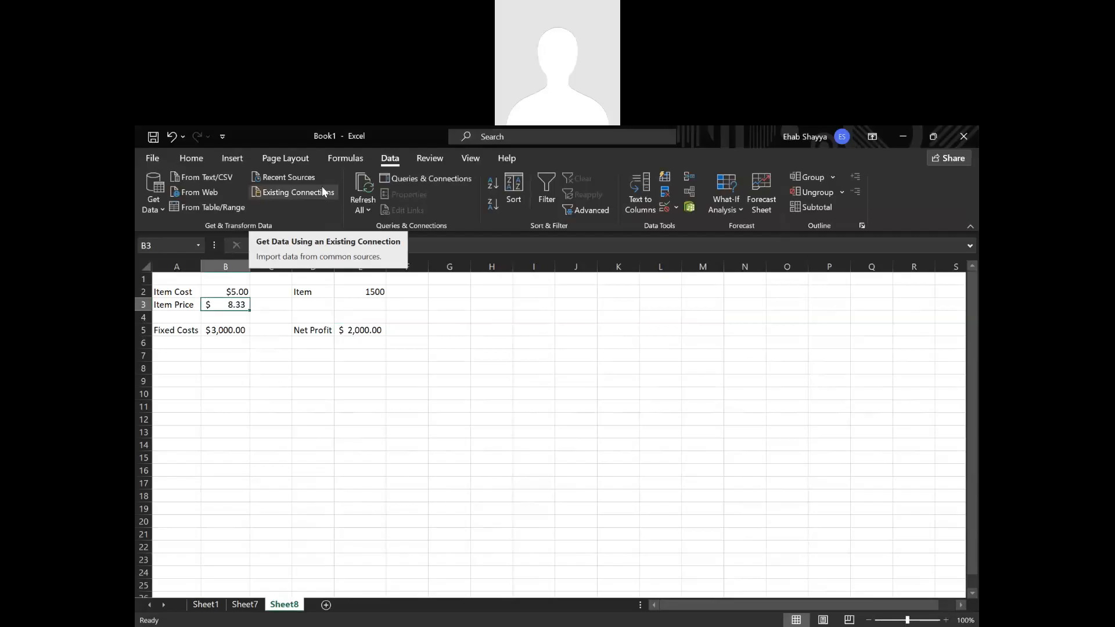
pyautogui.click(423, 157)
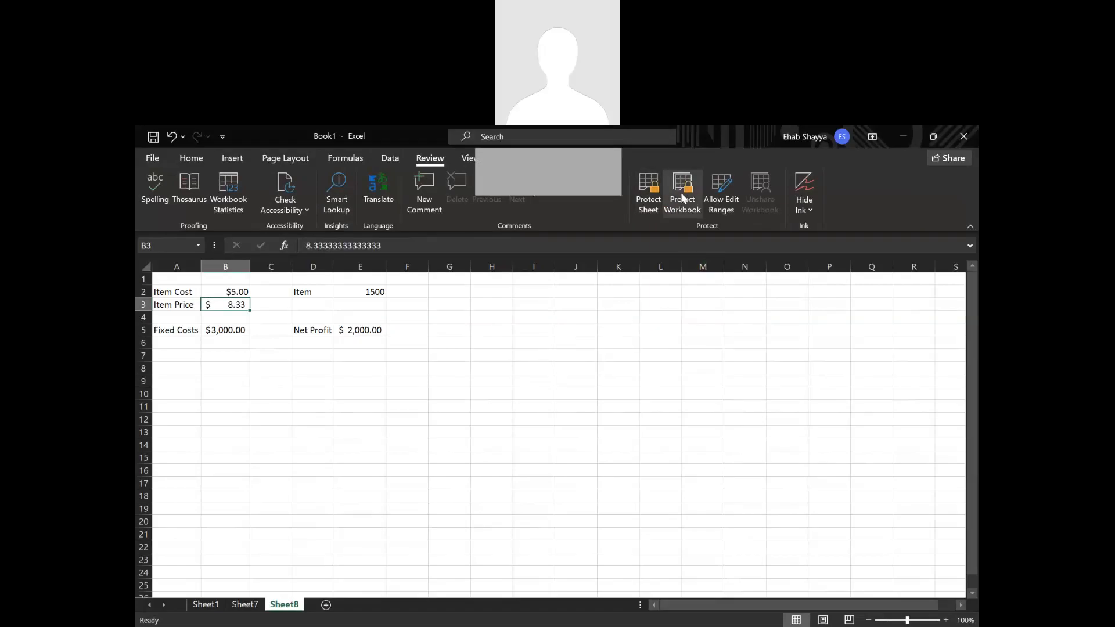
pyautogui.click(546, 354)
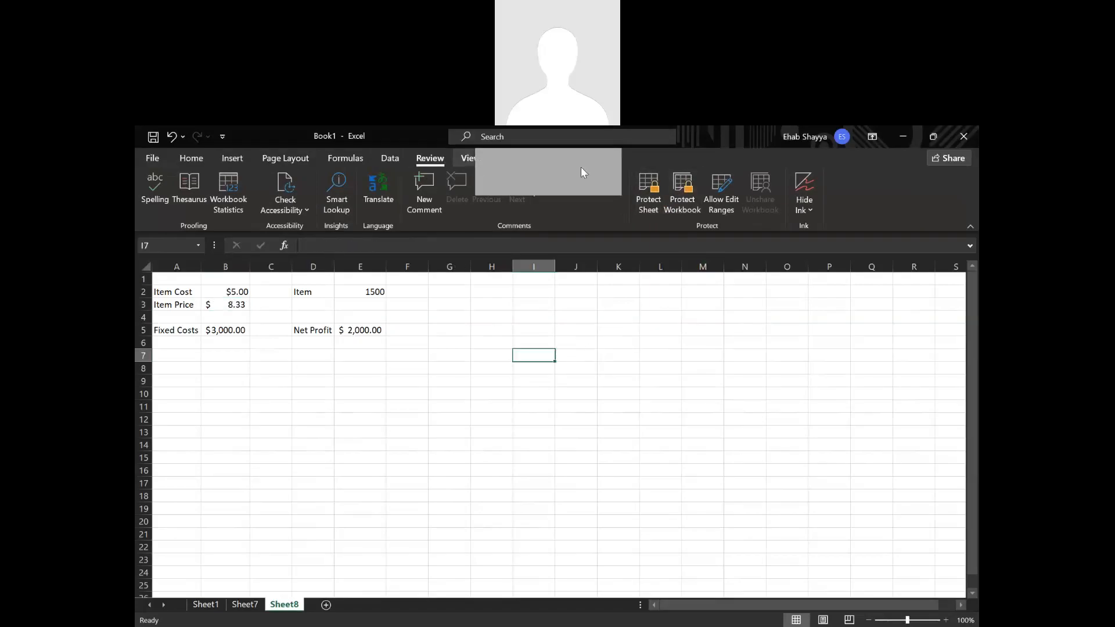
pyautogui.click(466, 161)
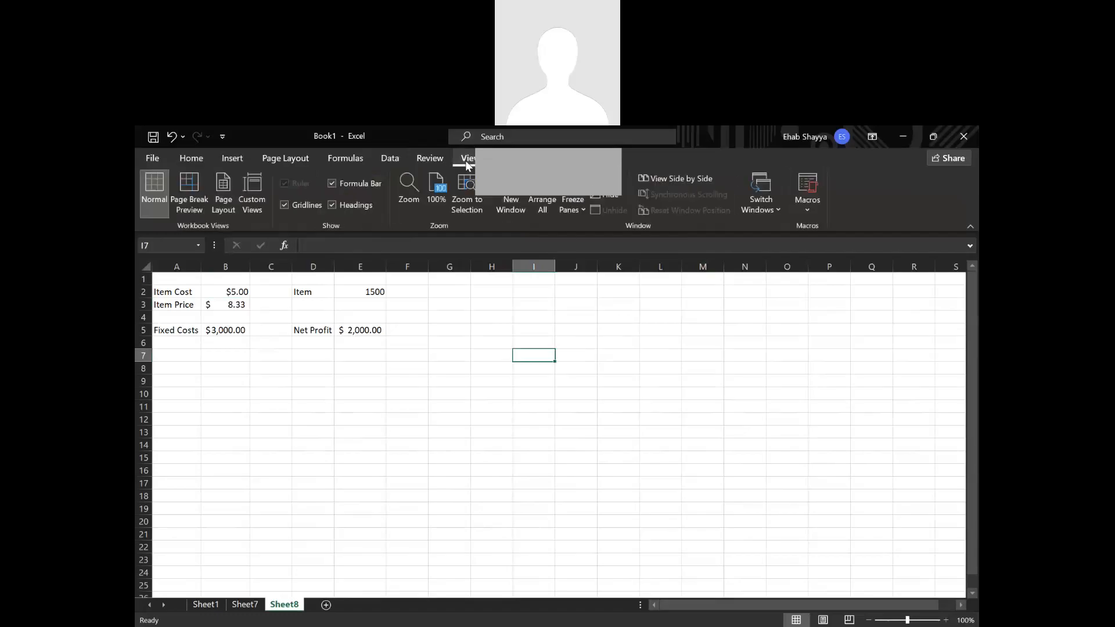
pyautogui.click(455, 344)
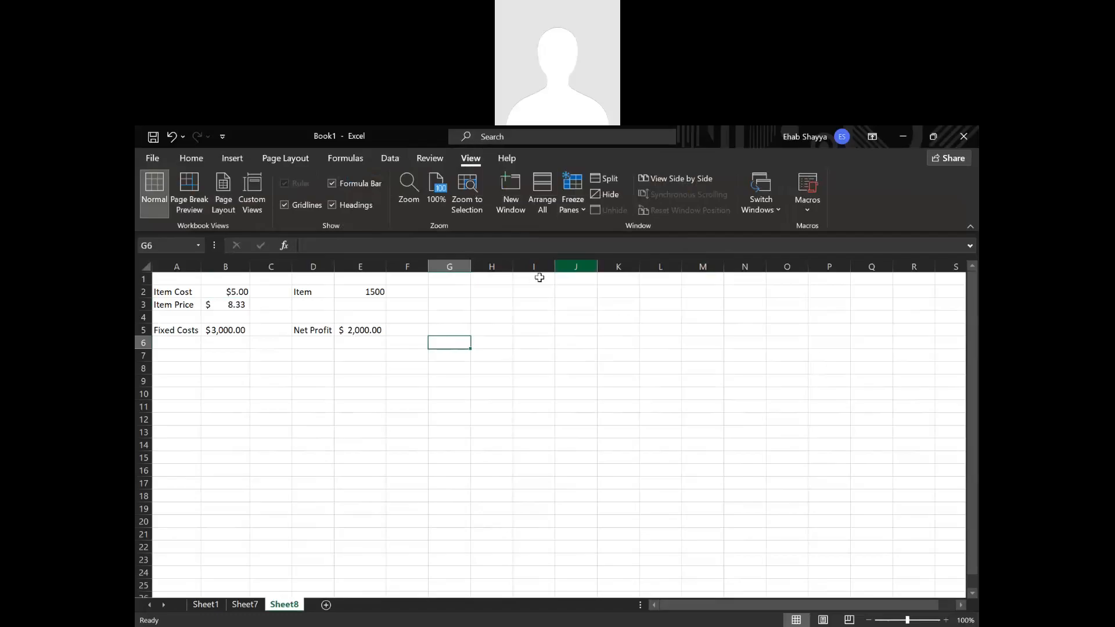
pyautogui.click(449, 317)
pyautogui.click(381, 329)
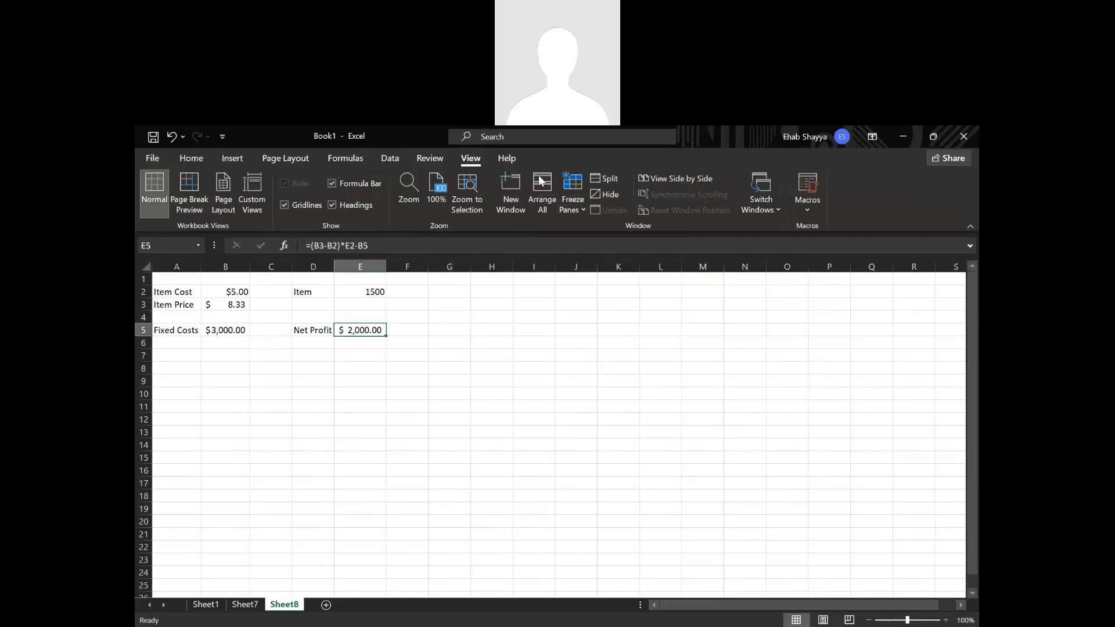
# Switch to Sheet1 and examine the grade table's student name column and header row while scrolling through the sheet.
pyautogui.click(206, 604)
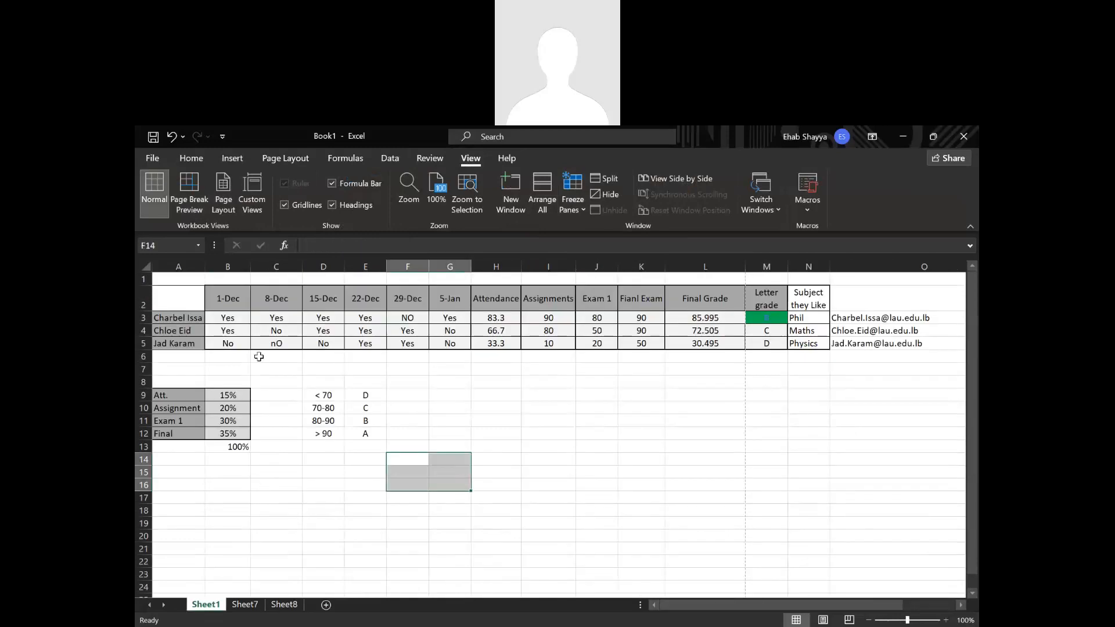
pyautogui.click(239, 320)
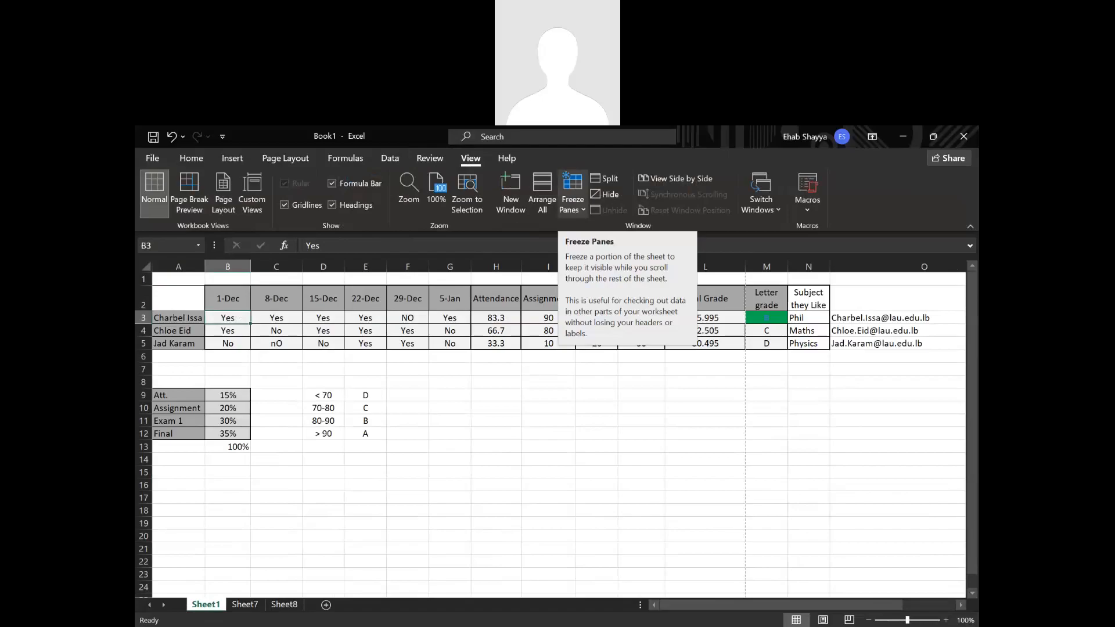
pyautogui.click(180, 318)
pyautogui.moveTo(182, 314); pyautogui.dragTo(181, 344)
pyautogui.moveTo(712, 616); pyautogui.dragTo(604, 617)
pyautogui.moveTo(232, 299); pyautogui.dragTo(705, 299)
pyautogui.scroll(-1, 971, 605)
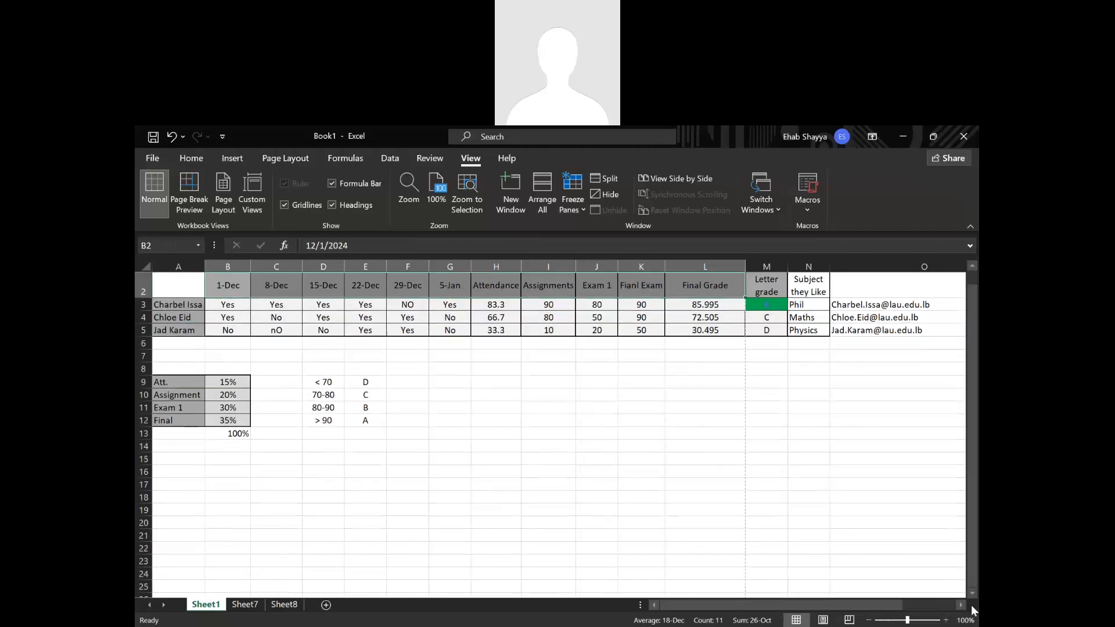
pyautogui.scroll(-1, 973, 593)
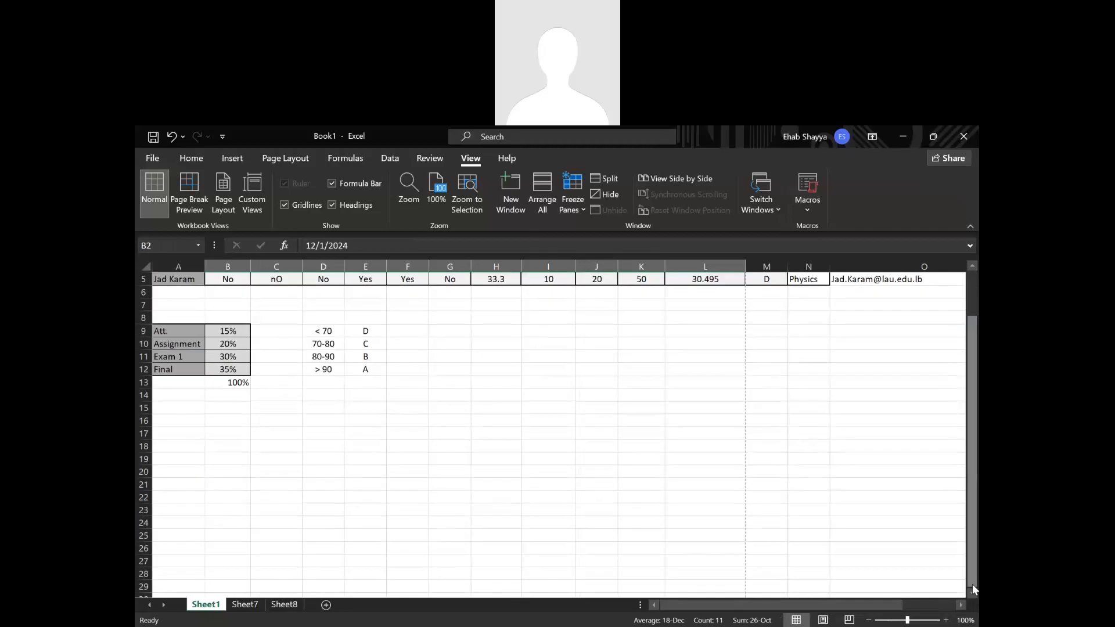
# Freeze panes at B3 on Sheet1 so the header row and the student name column stay in view.
pyautogui.moveTo(971, 585); pyautogui.dragTo(963, 458)
pyautogui.click(450, 459)
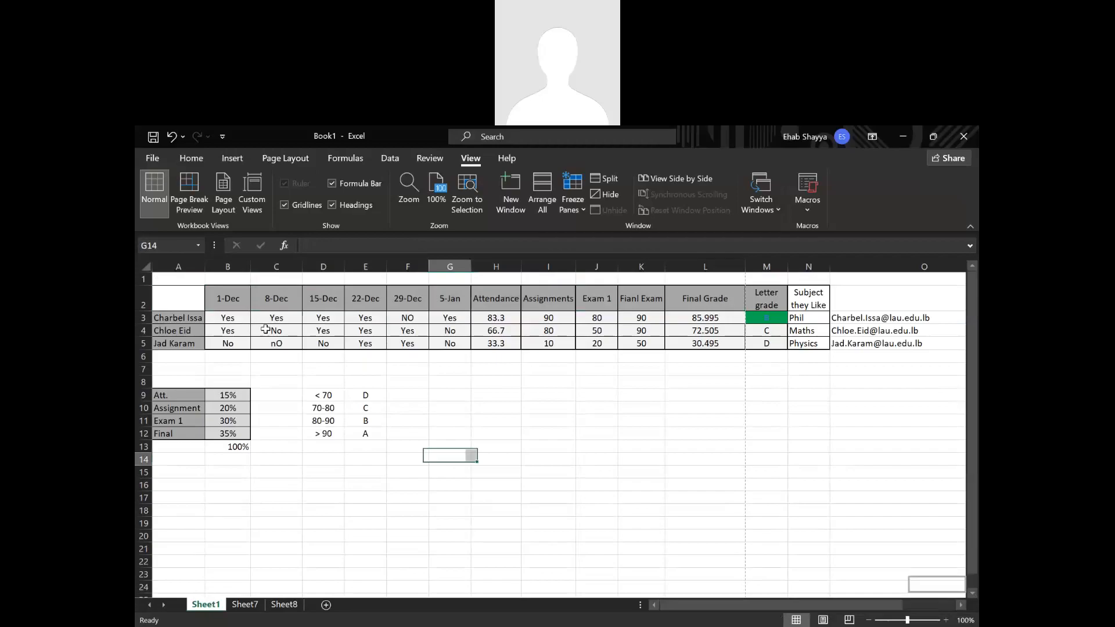
pyautogui.click(241, 318)
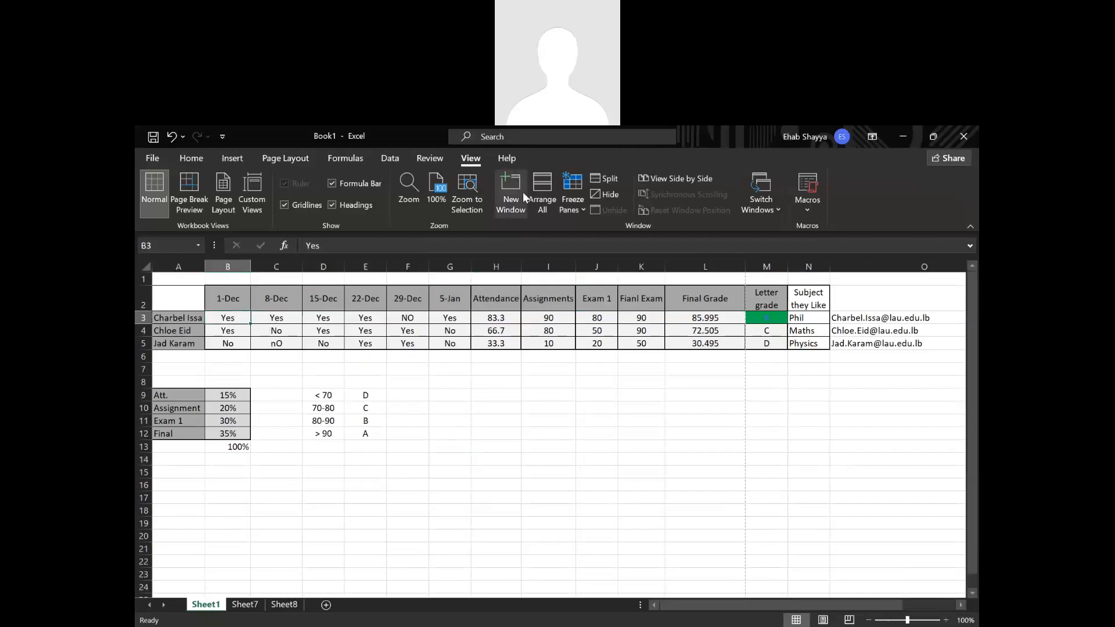
pyautogui.click(578, 195)
pyautogui.click(591, 228)
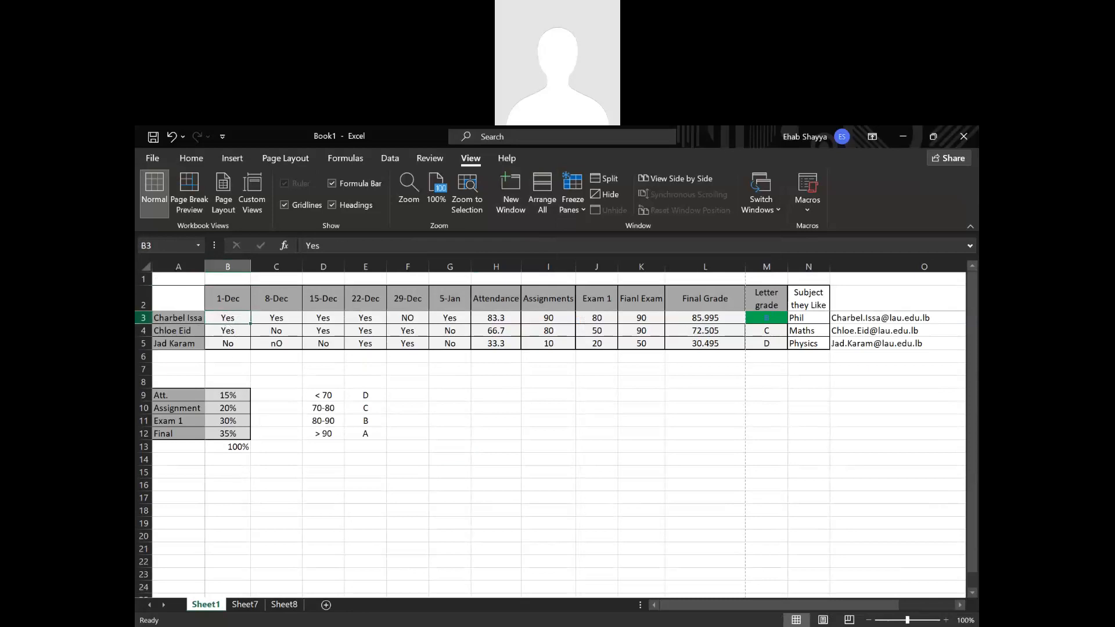
# Check the frozen header row and student name column by scrolling the grade table vertically and horizontally.
pyautogui.moveTo(973, 349)
pyautogui.mouseDown()
pyautogui.moveTo(973, 360)
pyautogui.moveTo(973, 345)
pyautogui.mouseUp()
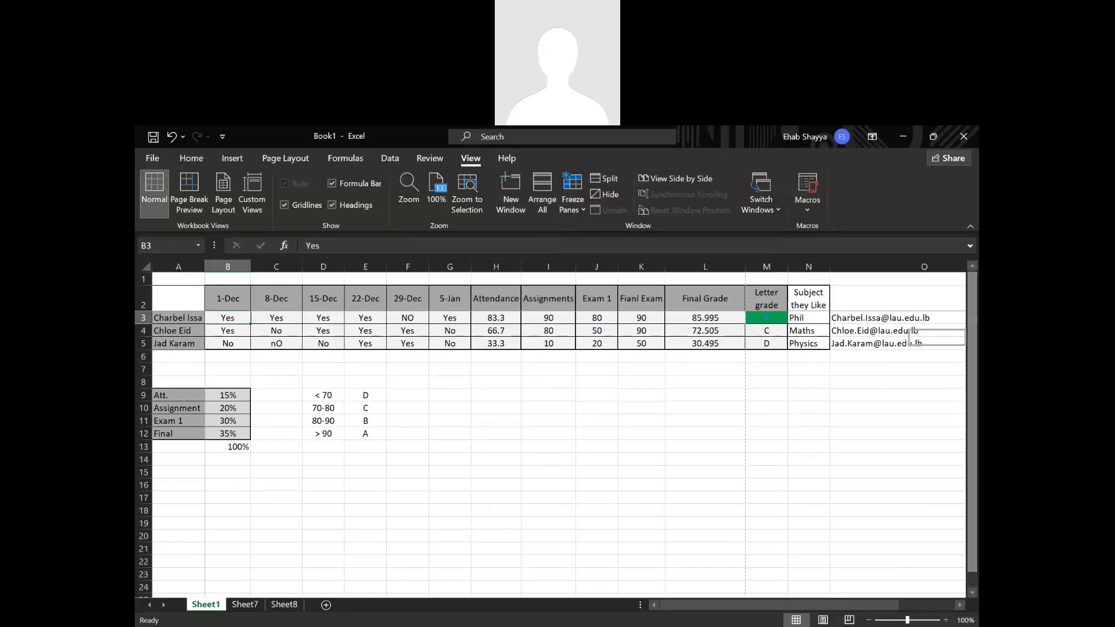
pyautogui.click(972, 592)
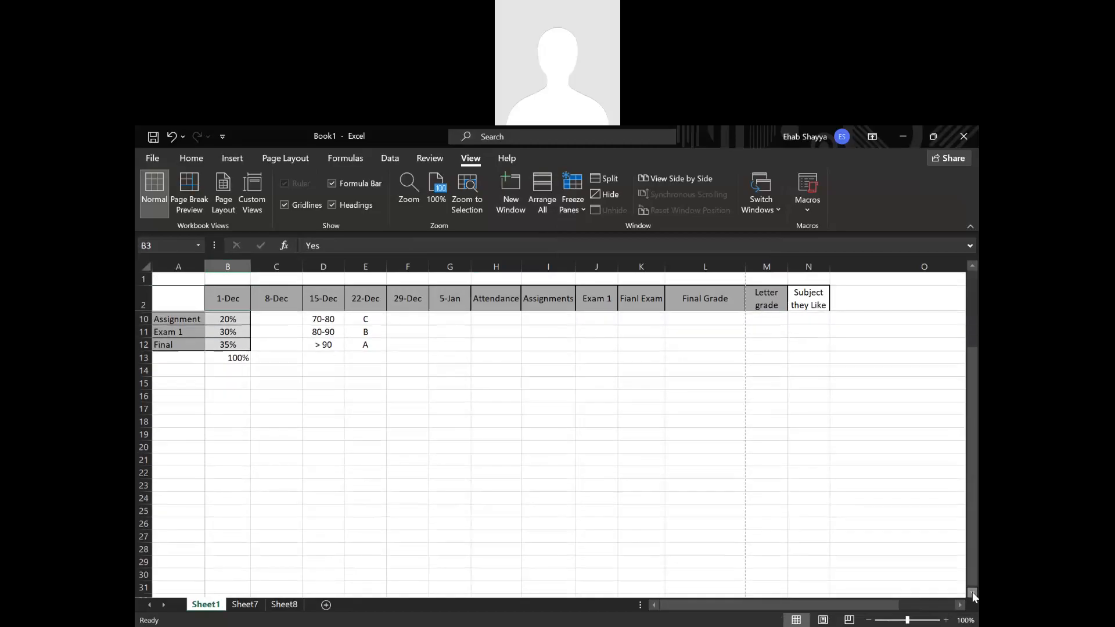
pyautogui.click(972, 591)
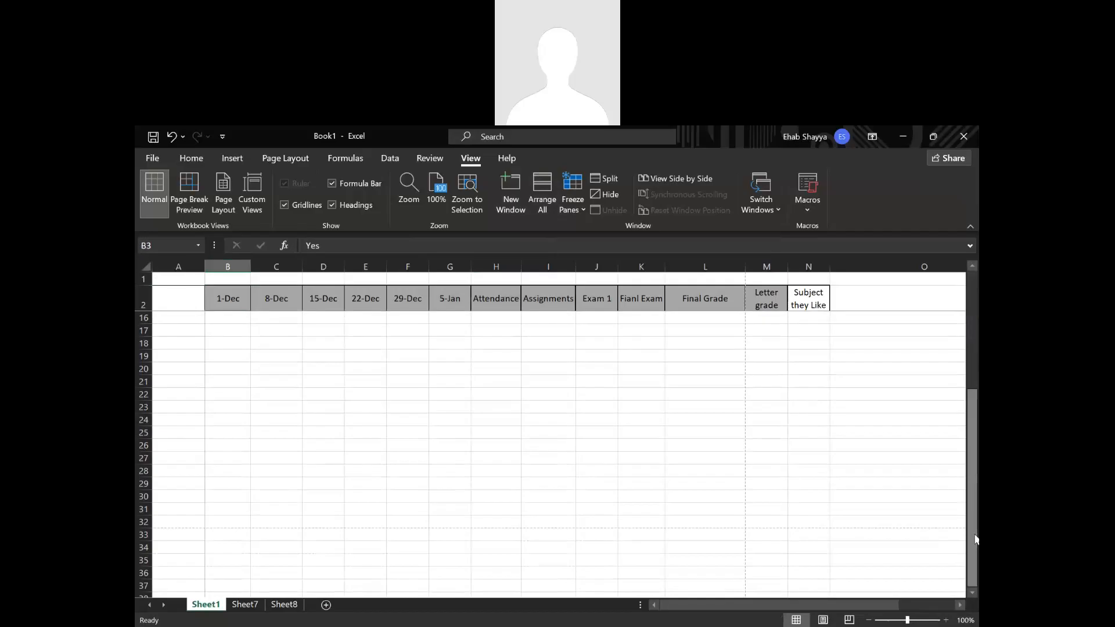
pyautogui.moveTo(975, 539); pyautogui.dragTo(975, 534)
pyautogui.click(197, 321)
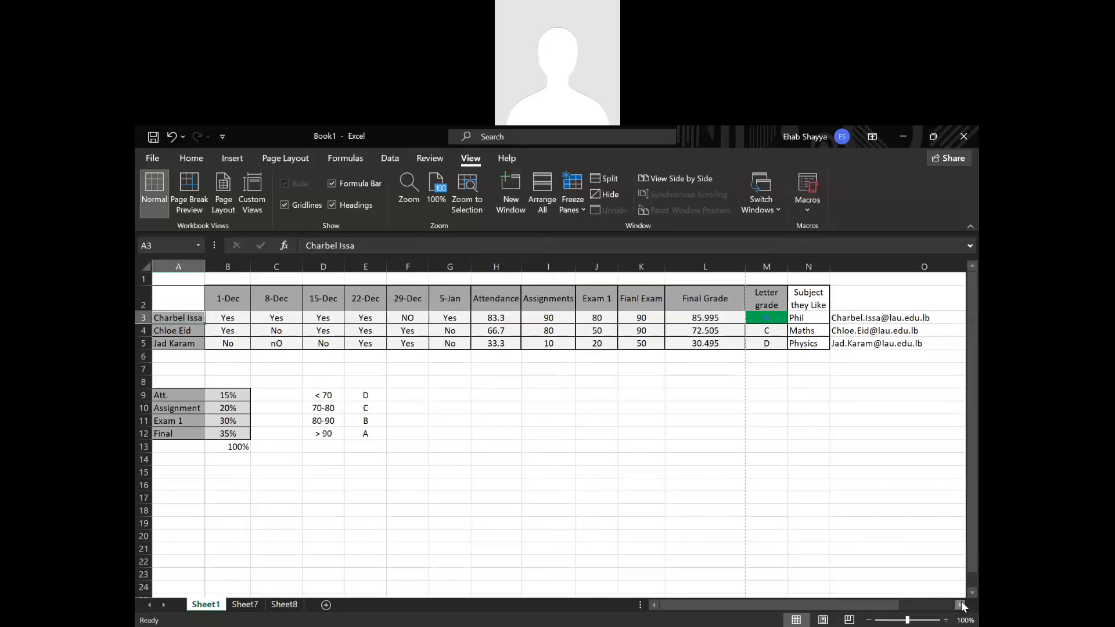
pyautogui.moveTo(962, 606); pyautogui.dragTo(962, 604)
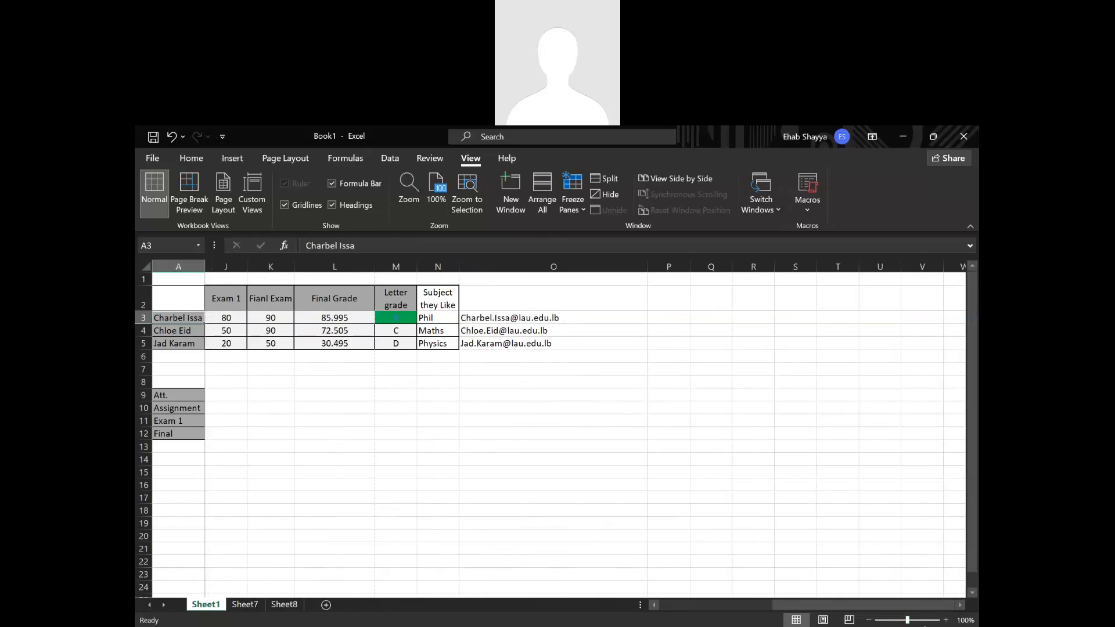
pyautogui.moveTo(813, 602); pyautogui.dragTo(874, 591)
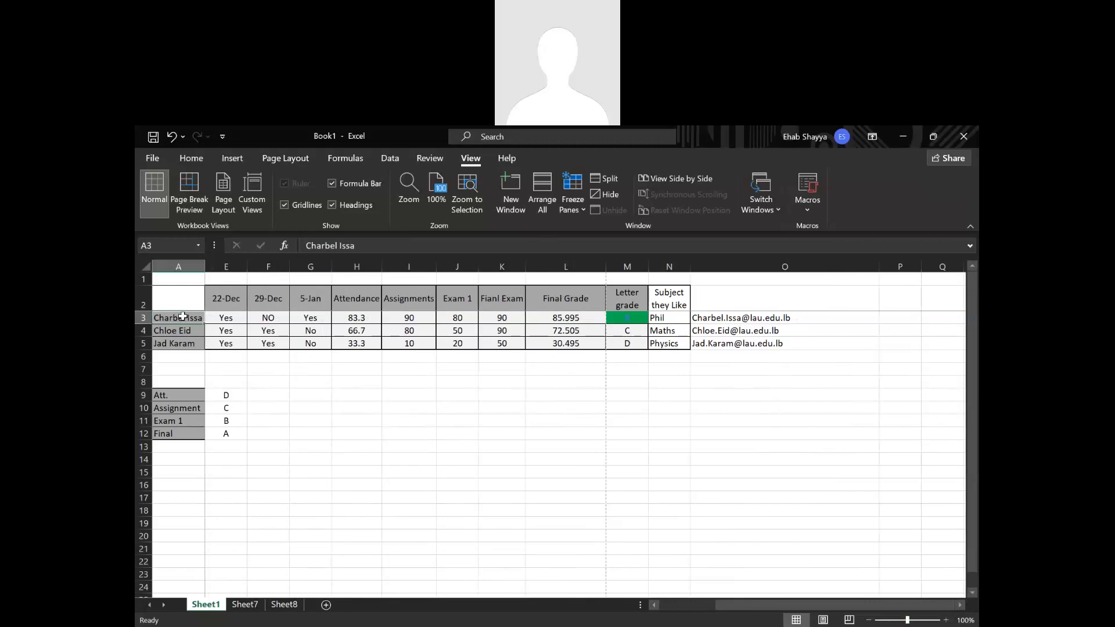
pyautogui.moveTo(203, 317); pyautogui.dragTo(232, 319)
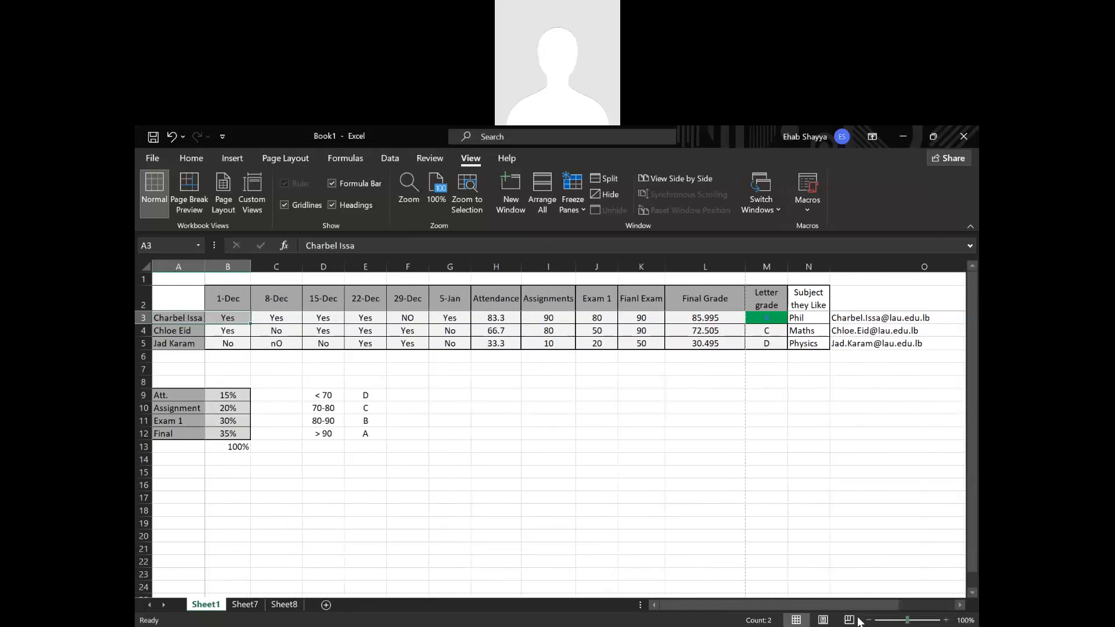
pyautogui.moveTo(855, 606); pyautogui.dragTo(889, 605)
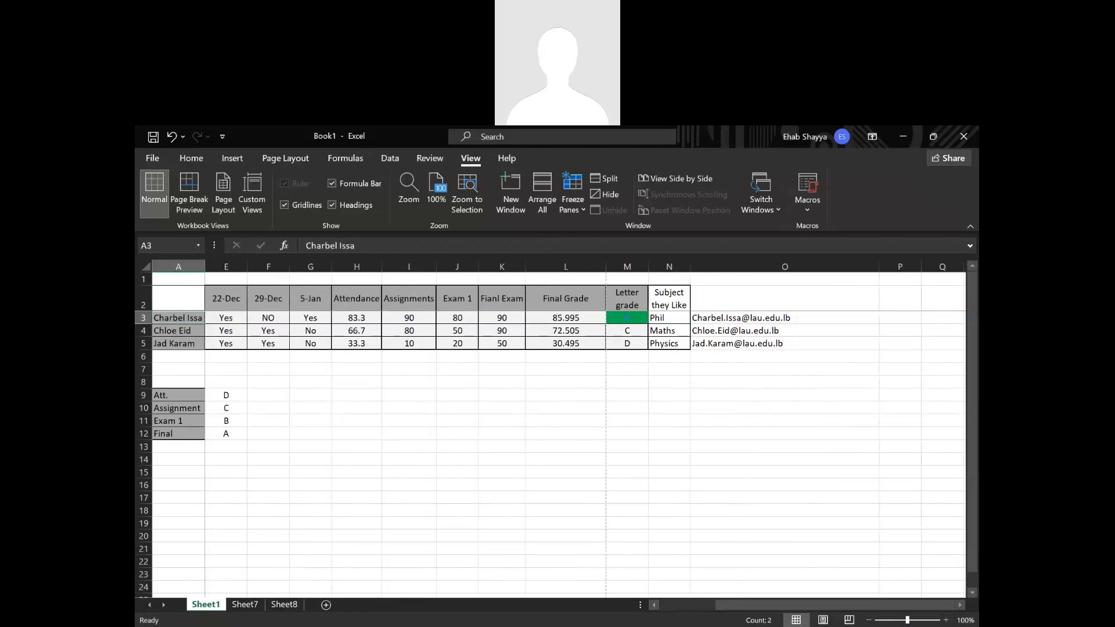
pyautogui.click(562, 503)
# Unfreeze the panes on the grade sheet.
pyautogui.click(232, 316)
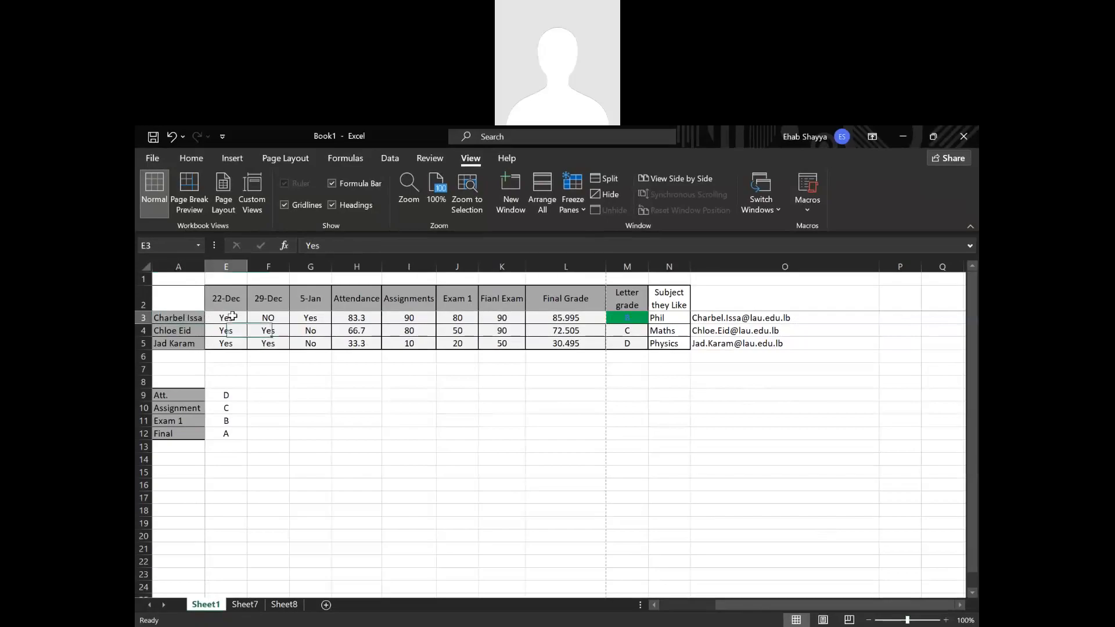
pyautogui.click(581, 200)
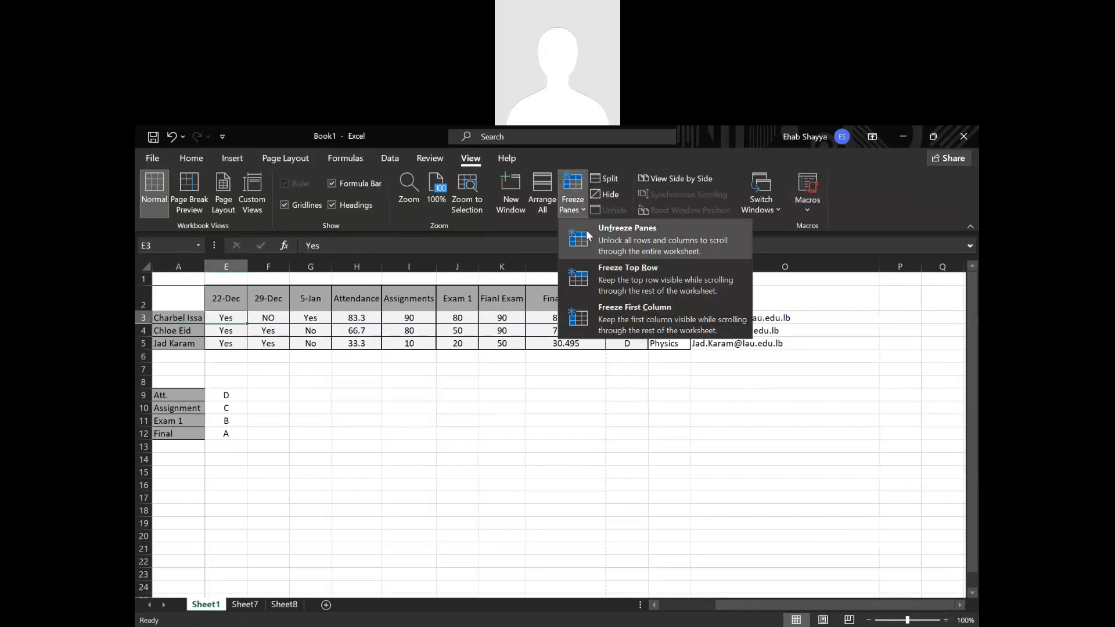
pyautogui.click(588, 235)
pyautogui.click(574, 199)
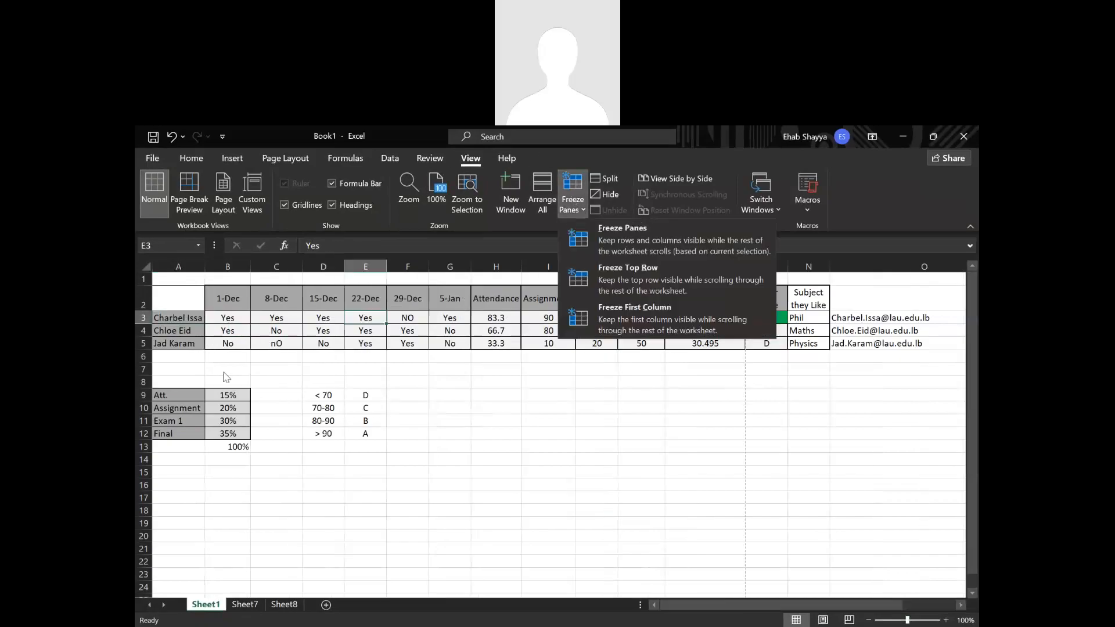
pyautogui.click(226, 377)
# Freeze panes again at B3, locking the rows above it and column A.
pyautogui.click(231, 318)
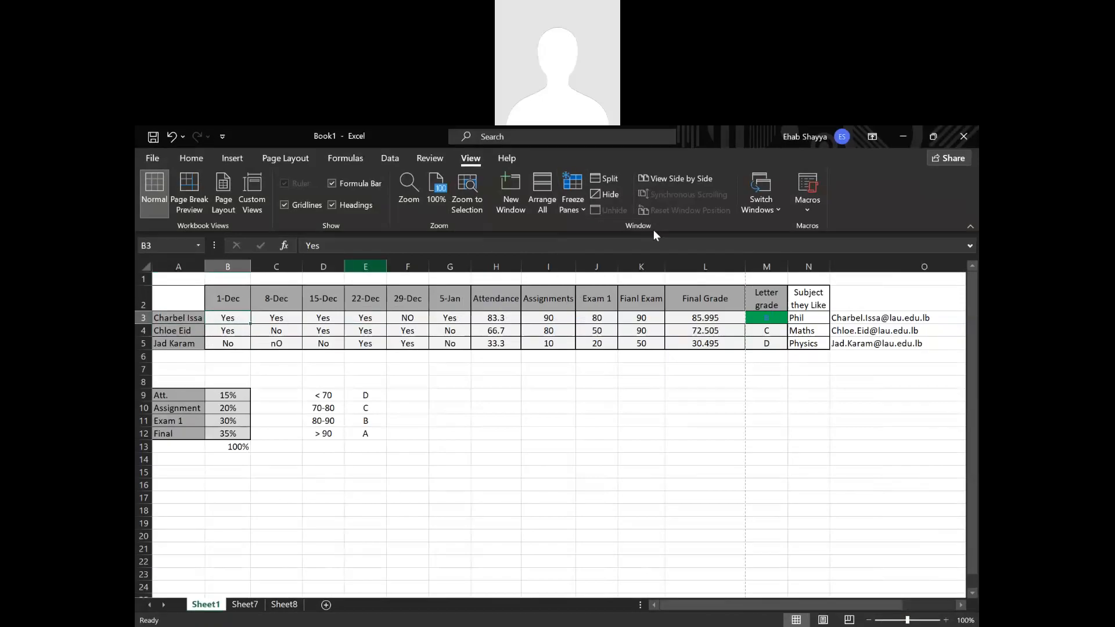
pyautogui.click(576, 196)
pyautogui.click(588, 235)
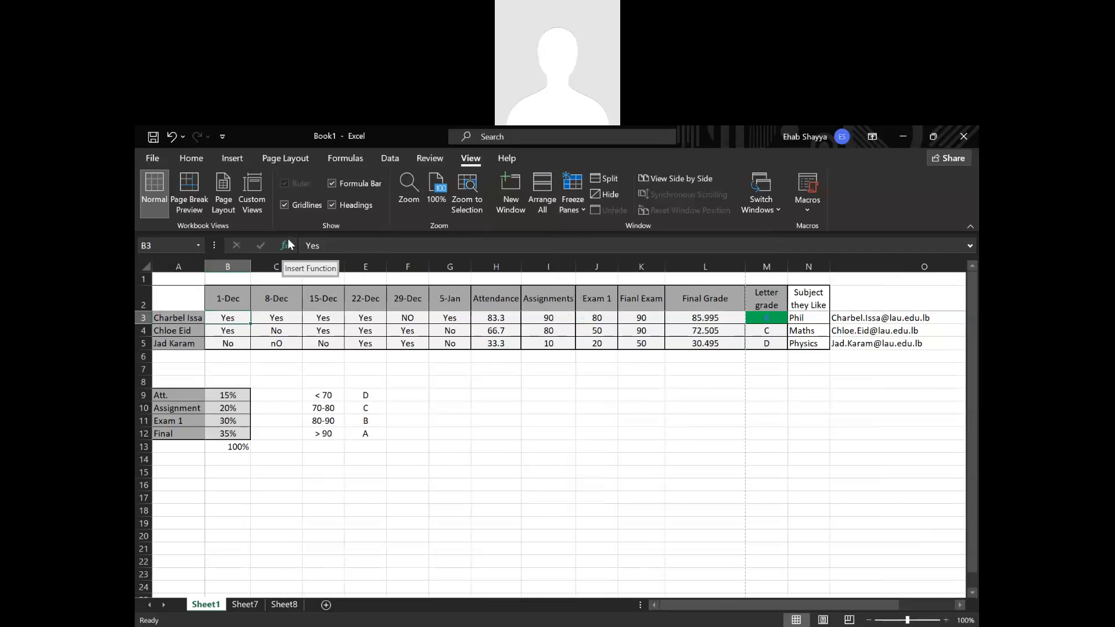
# Remove the freeze from the grade table's rows and columns and reselect B3.
pyautogui.click(572, 203)
pyautogui.click(594, 242)
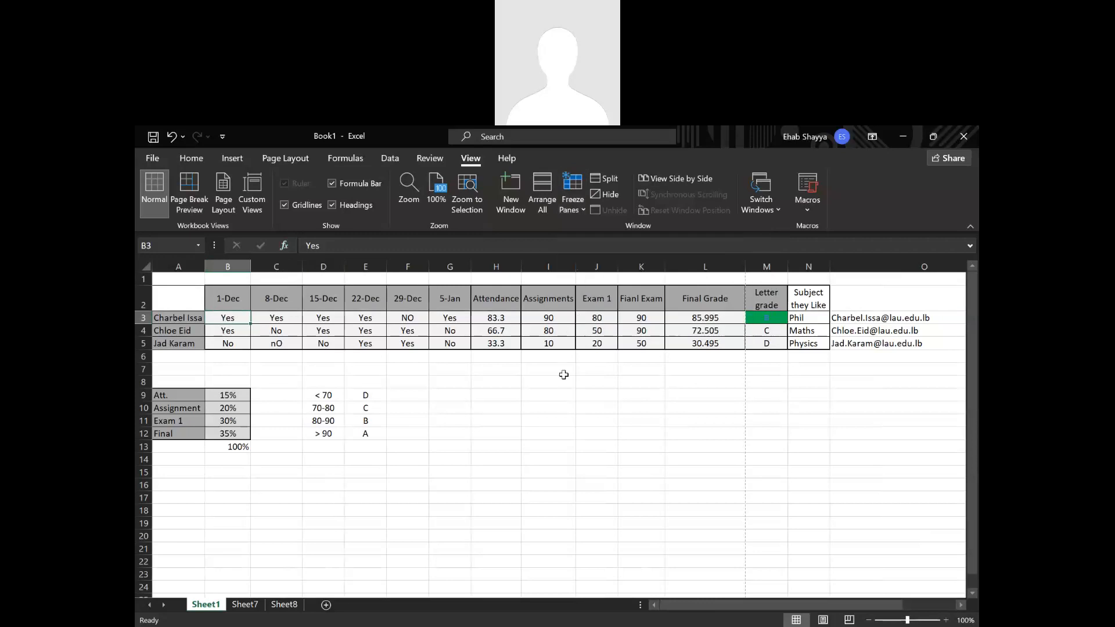
pyautogui.click(547, 407)
pyautogui.click(227, 318)
pyautogui.click(191, 159)
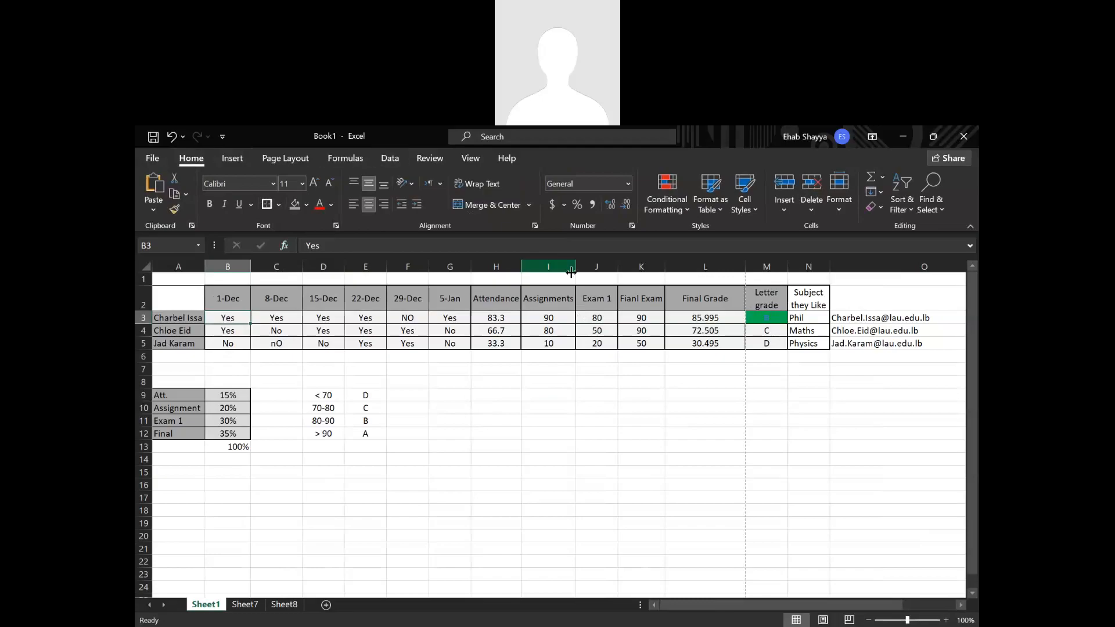
pyautogui.click(726, 213)
pyautogui.click(726, 209)
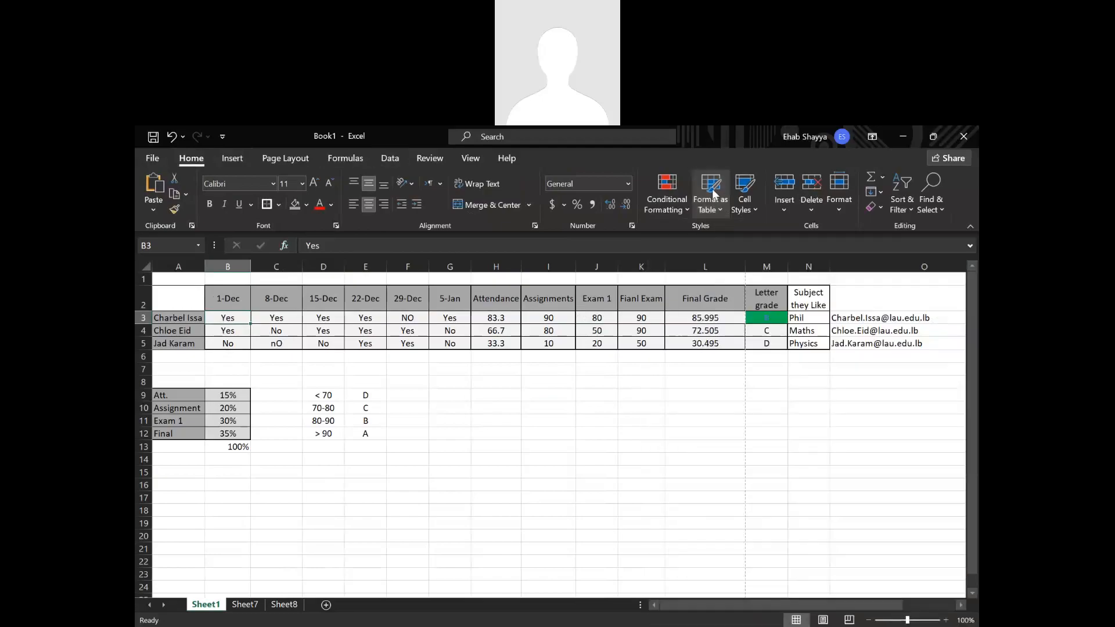
pyautogui.click(719, 208)
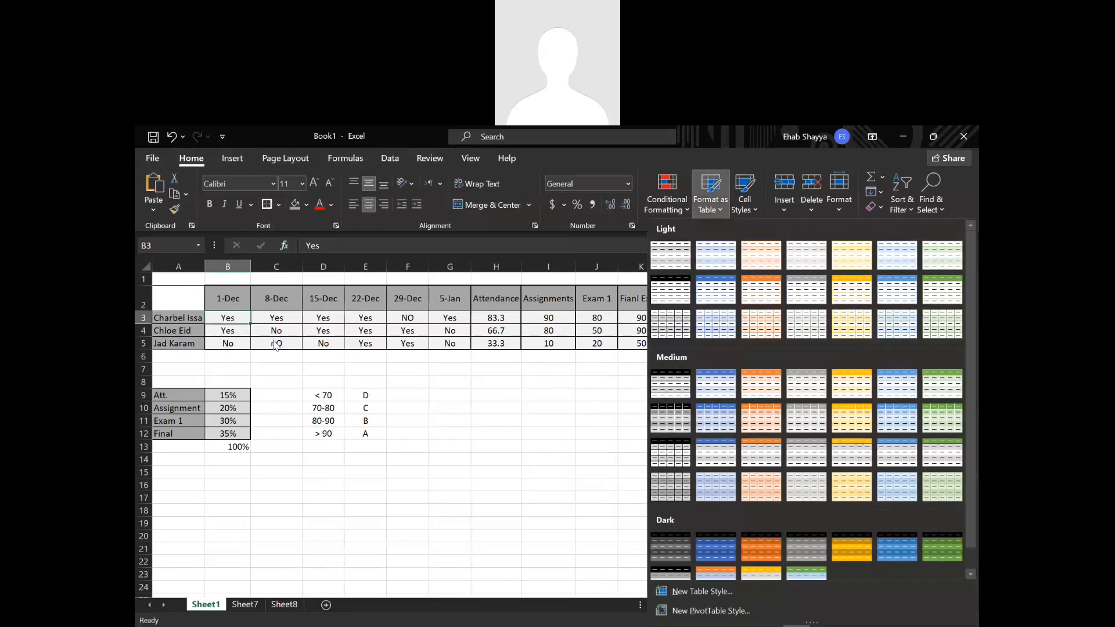
pyautogui.click(718, 208)
pyautogui.moveTo(151, 285); pyautogui.dragTo(151, 288)
pyautogui.click(176, 299)
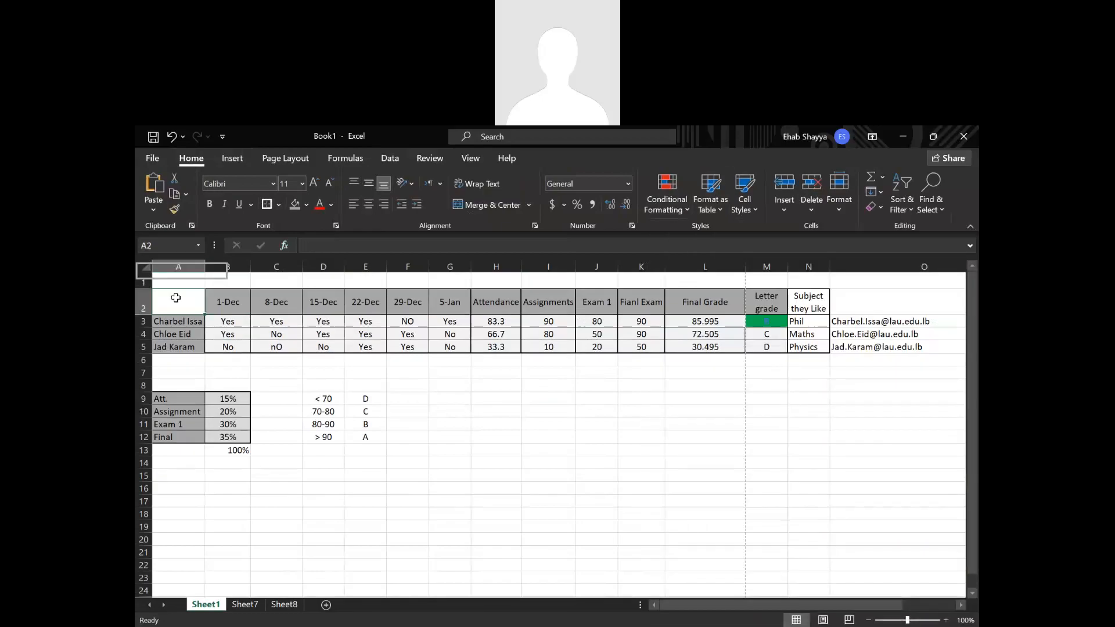
pyautogui.hotkey('ctrl', 'z')
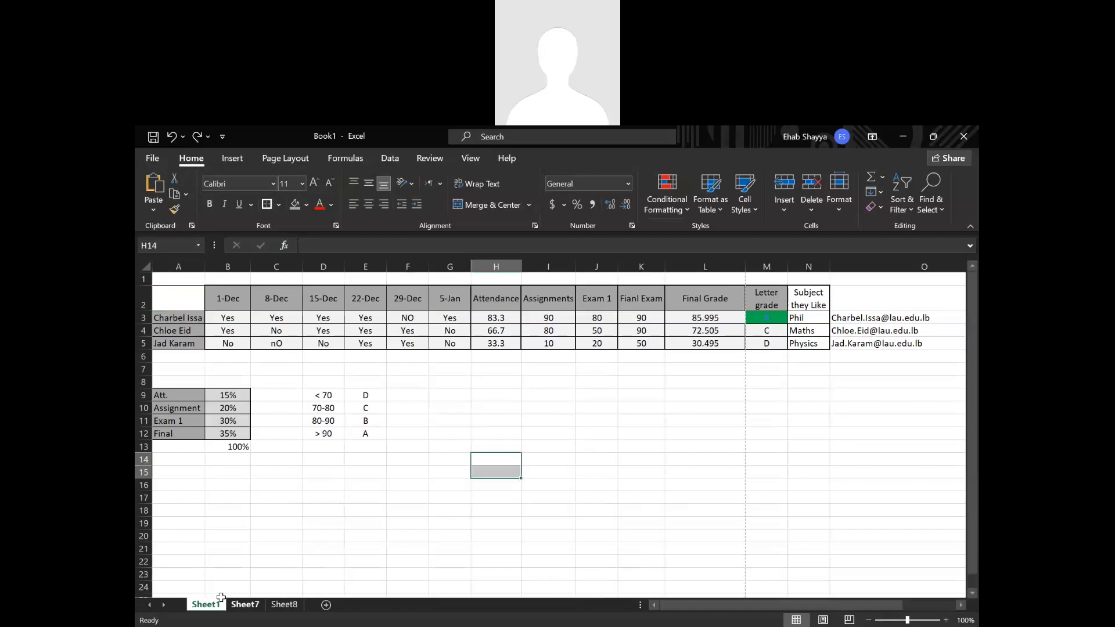
# Look through Sheet7 and Sheet8, including the tab colour options available for Sheet8.
pyautogui.click(240, 604)
pyautogui.hotkey('ctrl', 'pagedown')
pyautogui.click(239, 604)
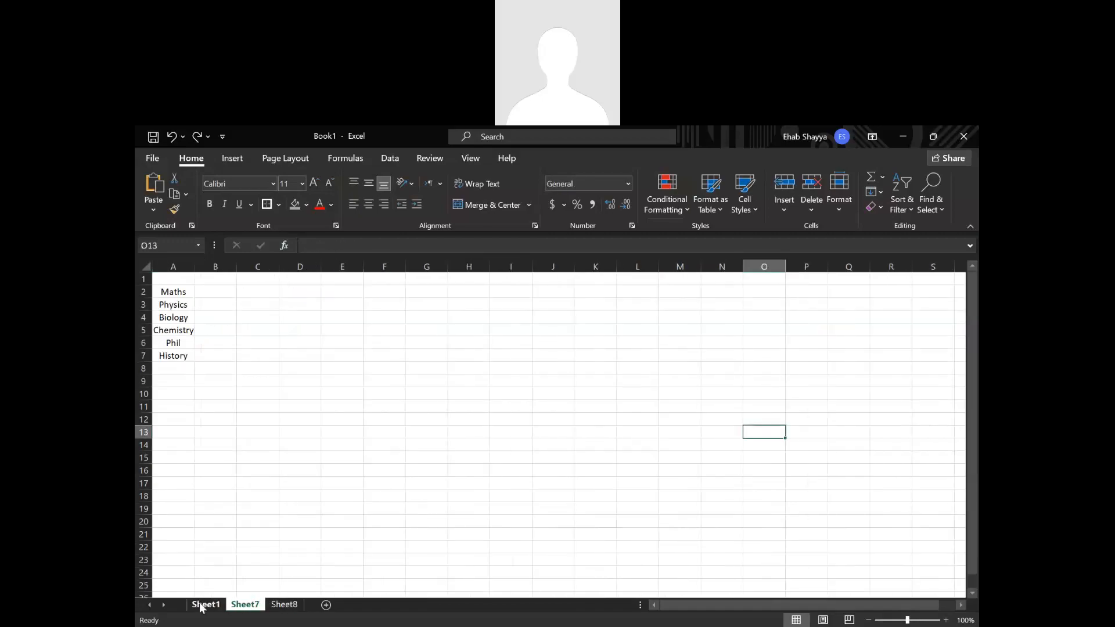
pyautogui.click(206, 605)
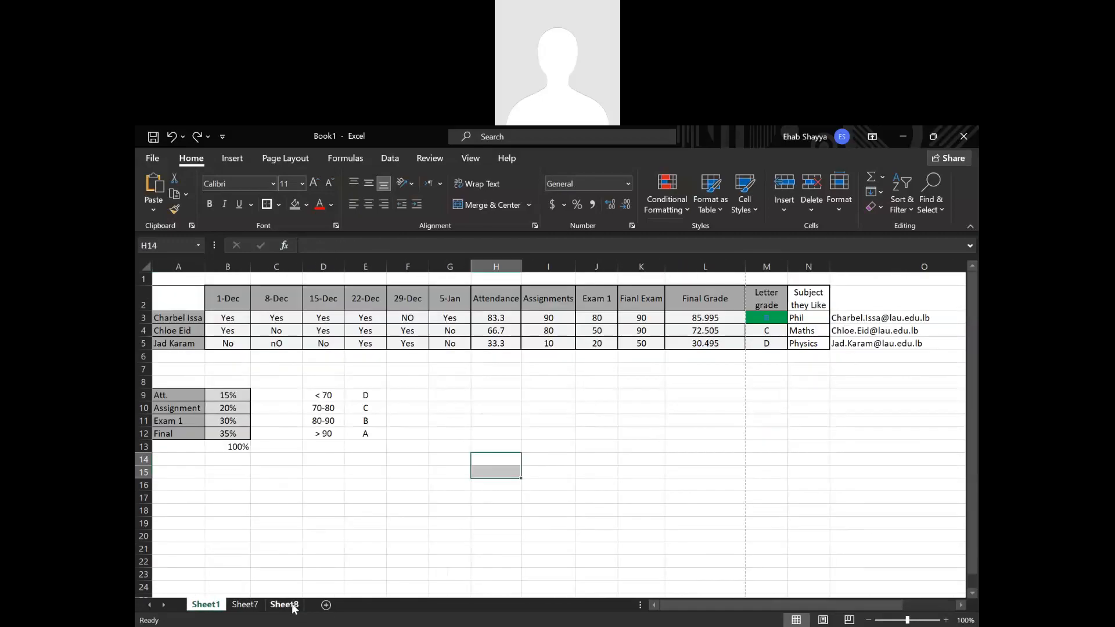
pyautogui.rightClick(297, 606)
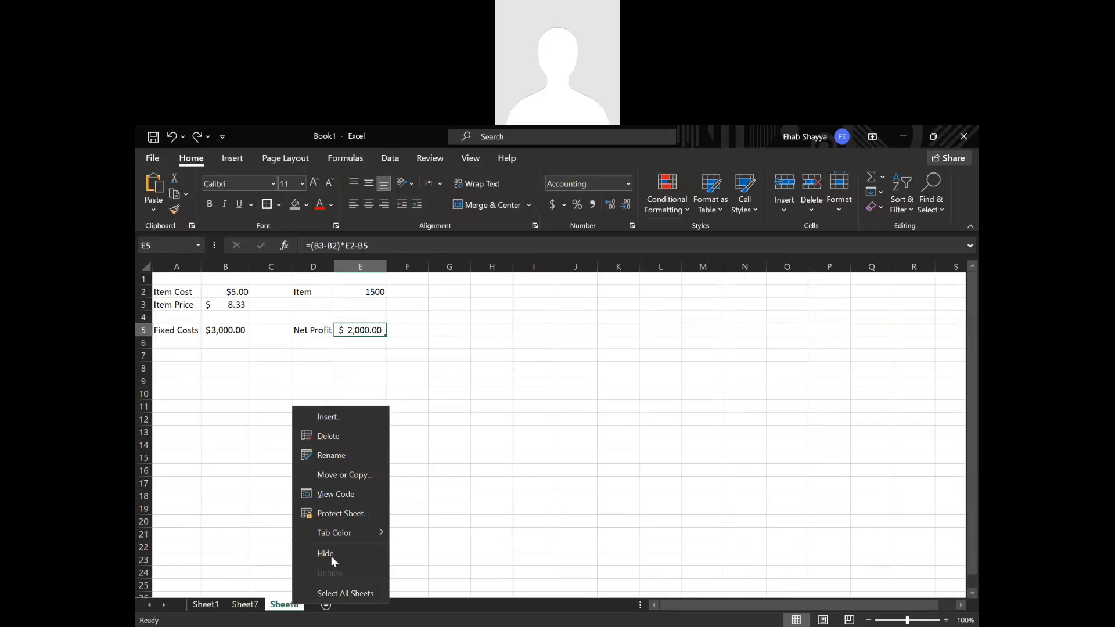
pyautogui.moveTo(381, 533)
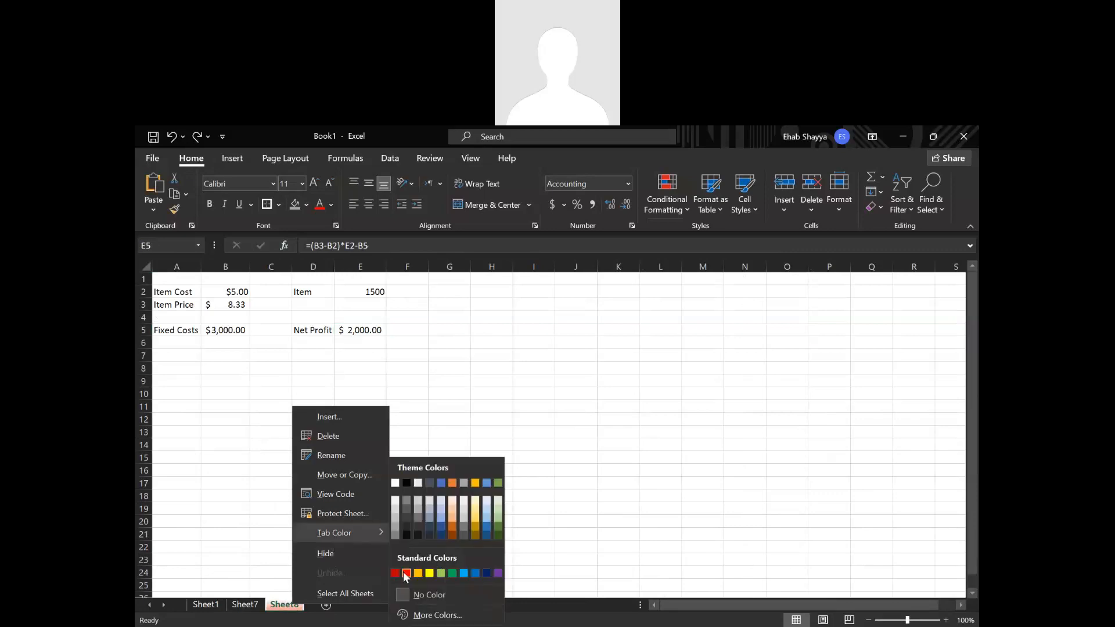
pyautogui.click(467, 422)
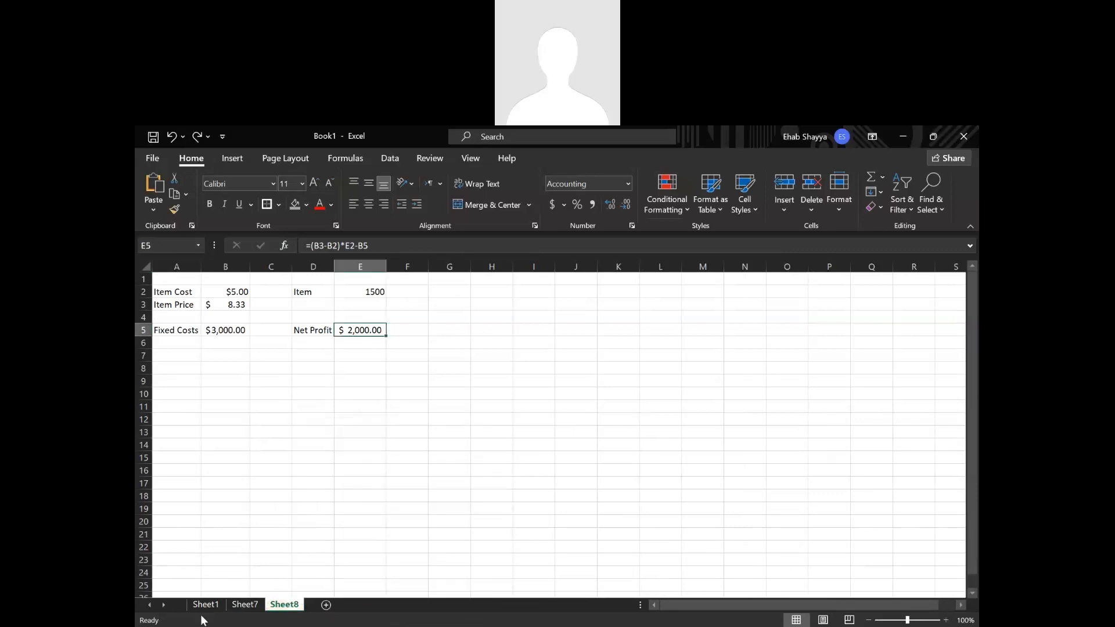
# Create a copy of Sheet1 in Book1 and place it at the end of the sheets.
pyautogui.click(204, 608)
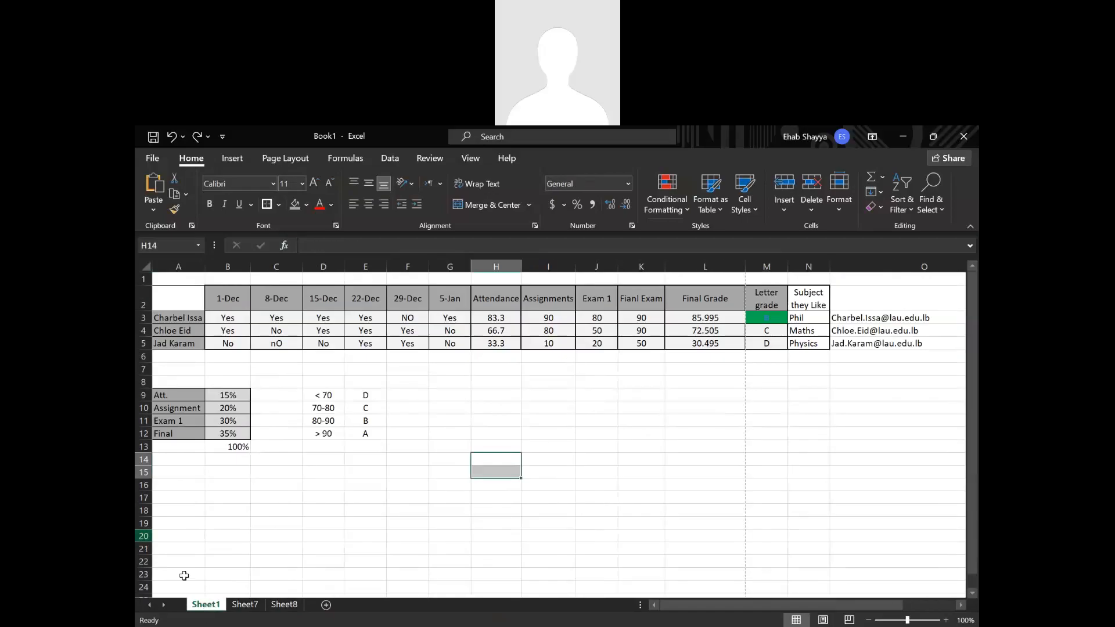
pyautogui.rightClick(219, 608)
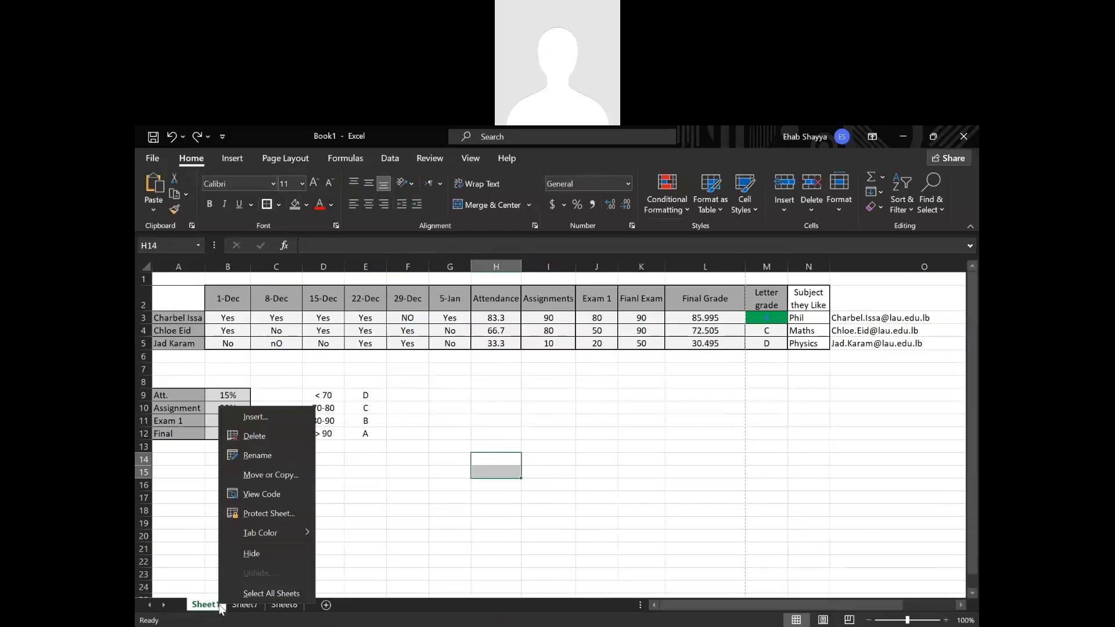
pyautogui.click(255, 475)
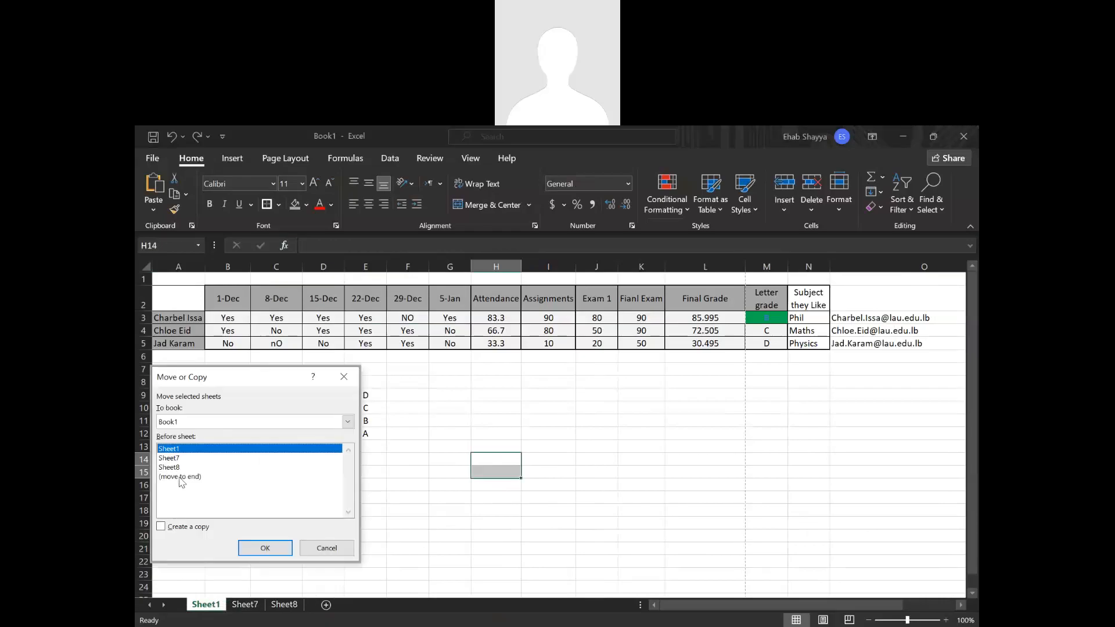
pyautogui.click(185, 477)
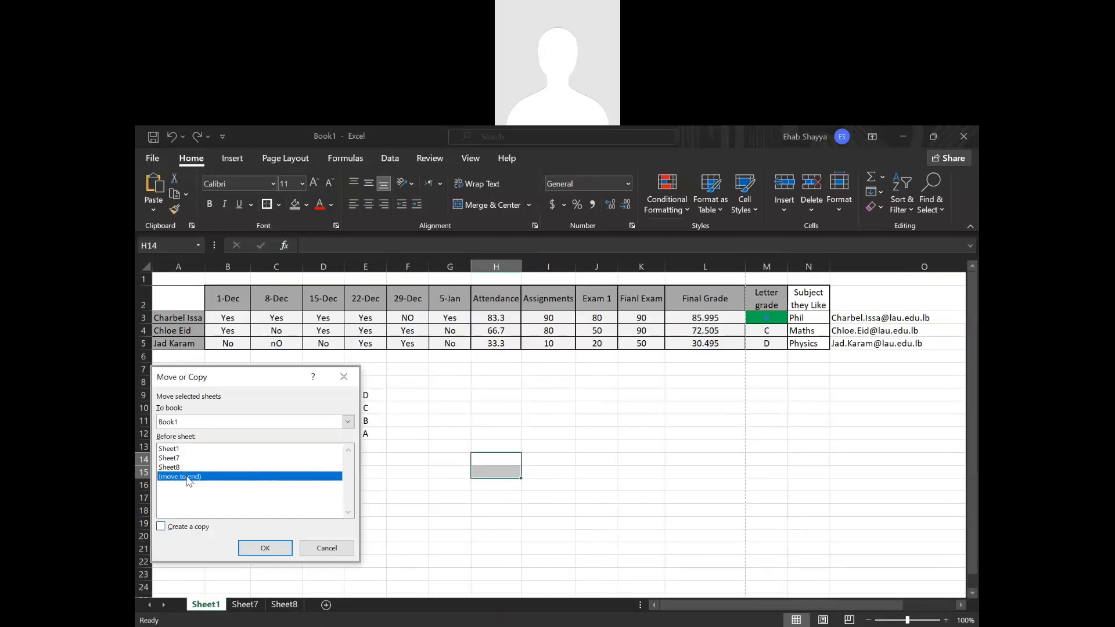
pyautogui.click(183, 530)
pyautogui.click(181, 529)
pyautogui.click(264, 548)
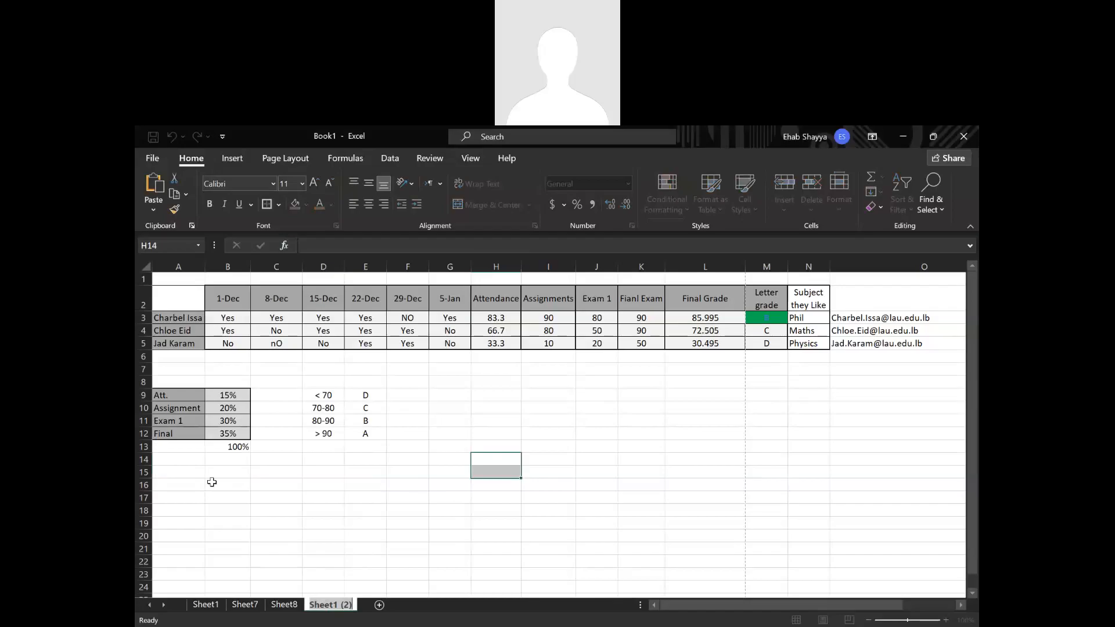
# Compare the copied sheet with Sheet1 and rename the copy as Grades.
pyautogui.click(206, 606)
pyautogui.click(329, 605)
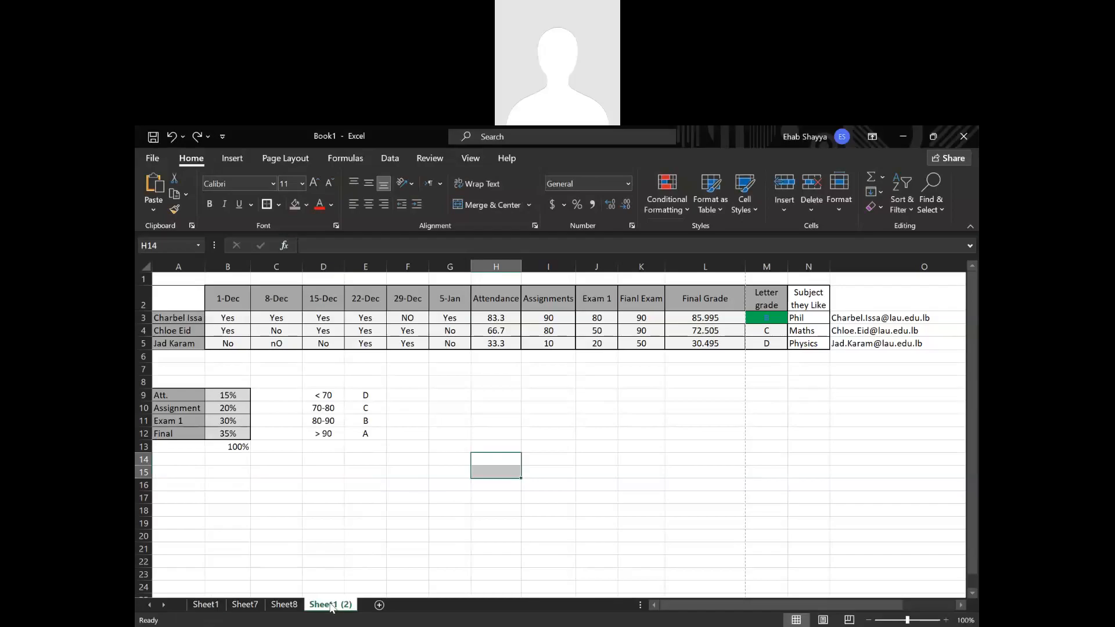
pyautogui.doubleClick(331, 606)
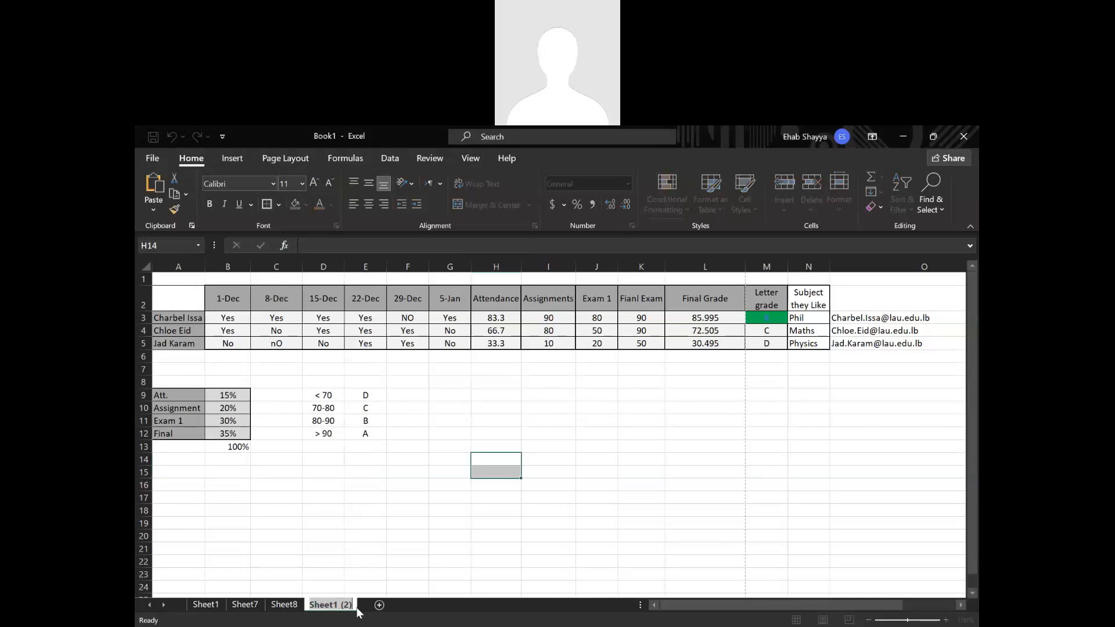
pyautogui.write('Grades')
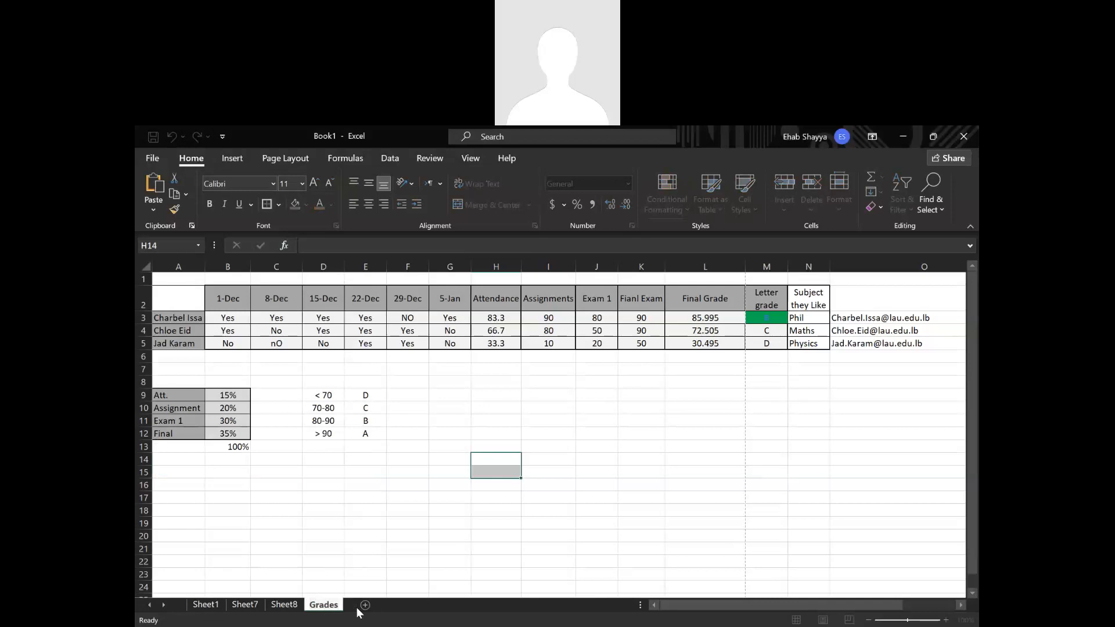
pyautogui.press('Return')
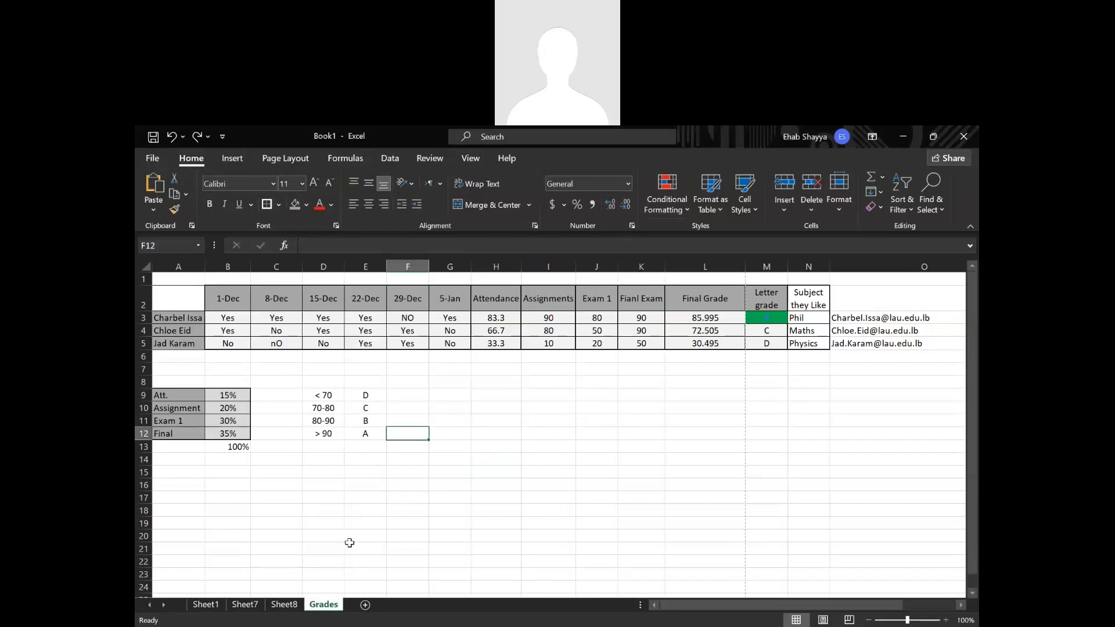
pyautogui.rightClick(317, 612)
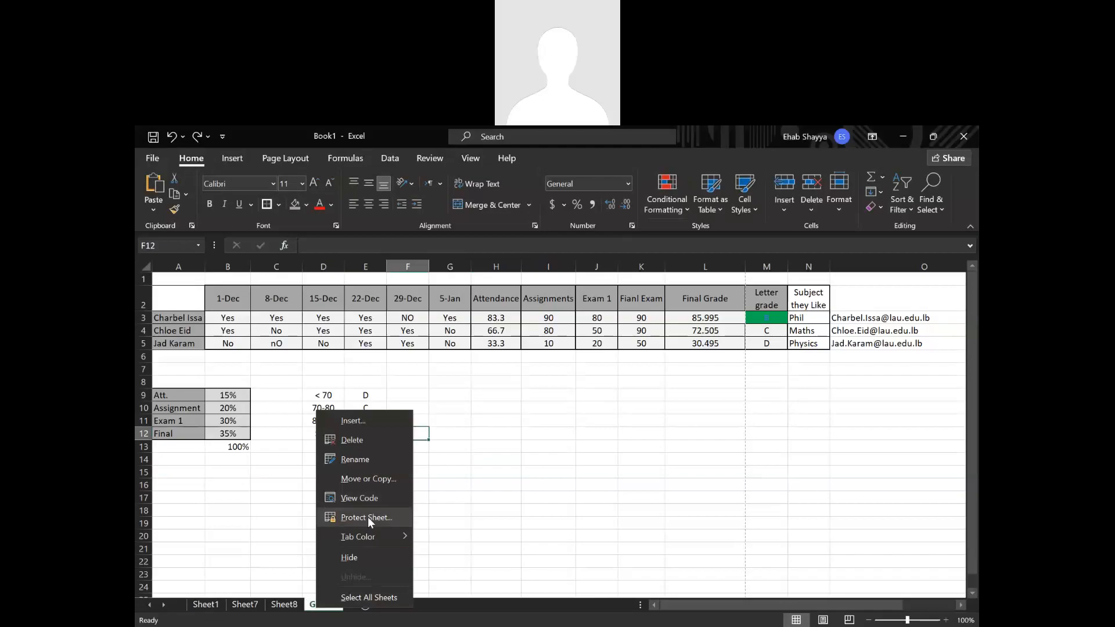
pyautogui.click(514, 508)
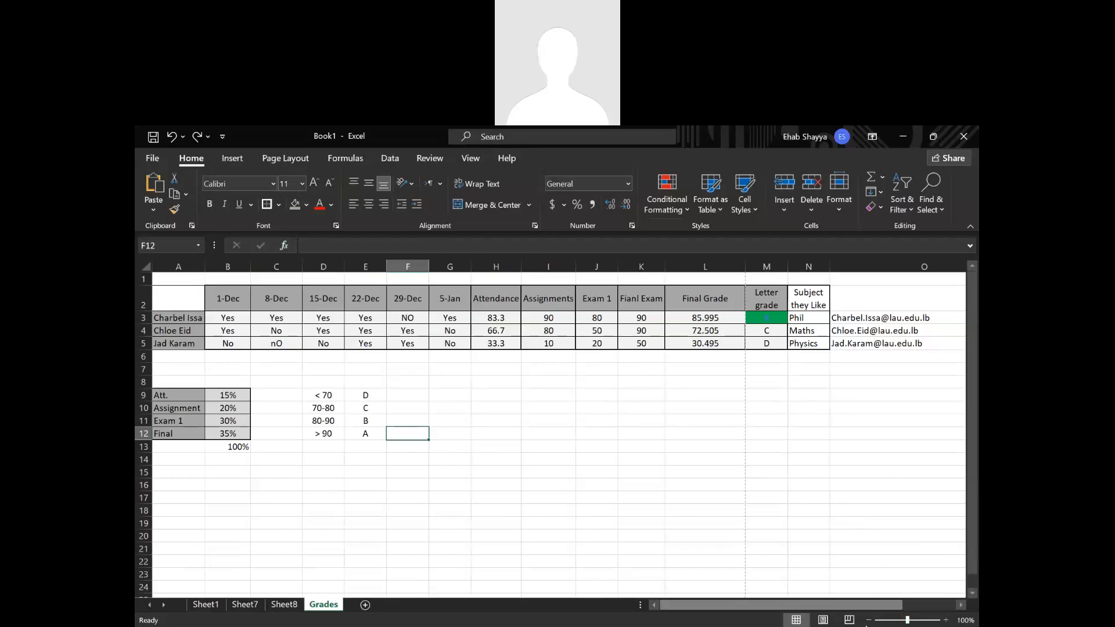
pyautogui.click(905, 624)
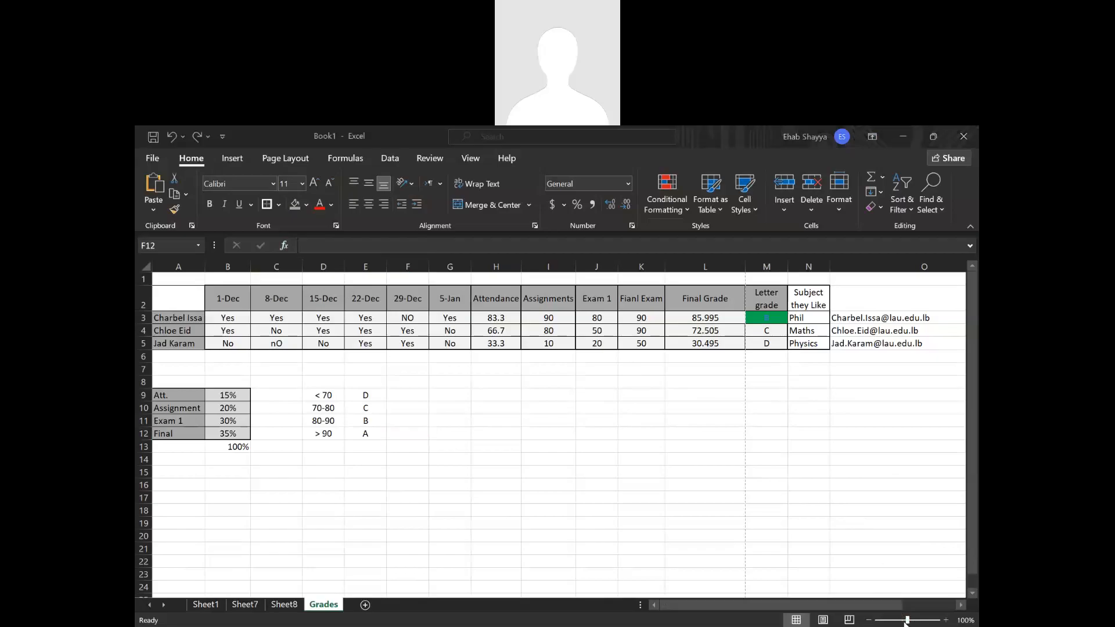